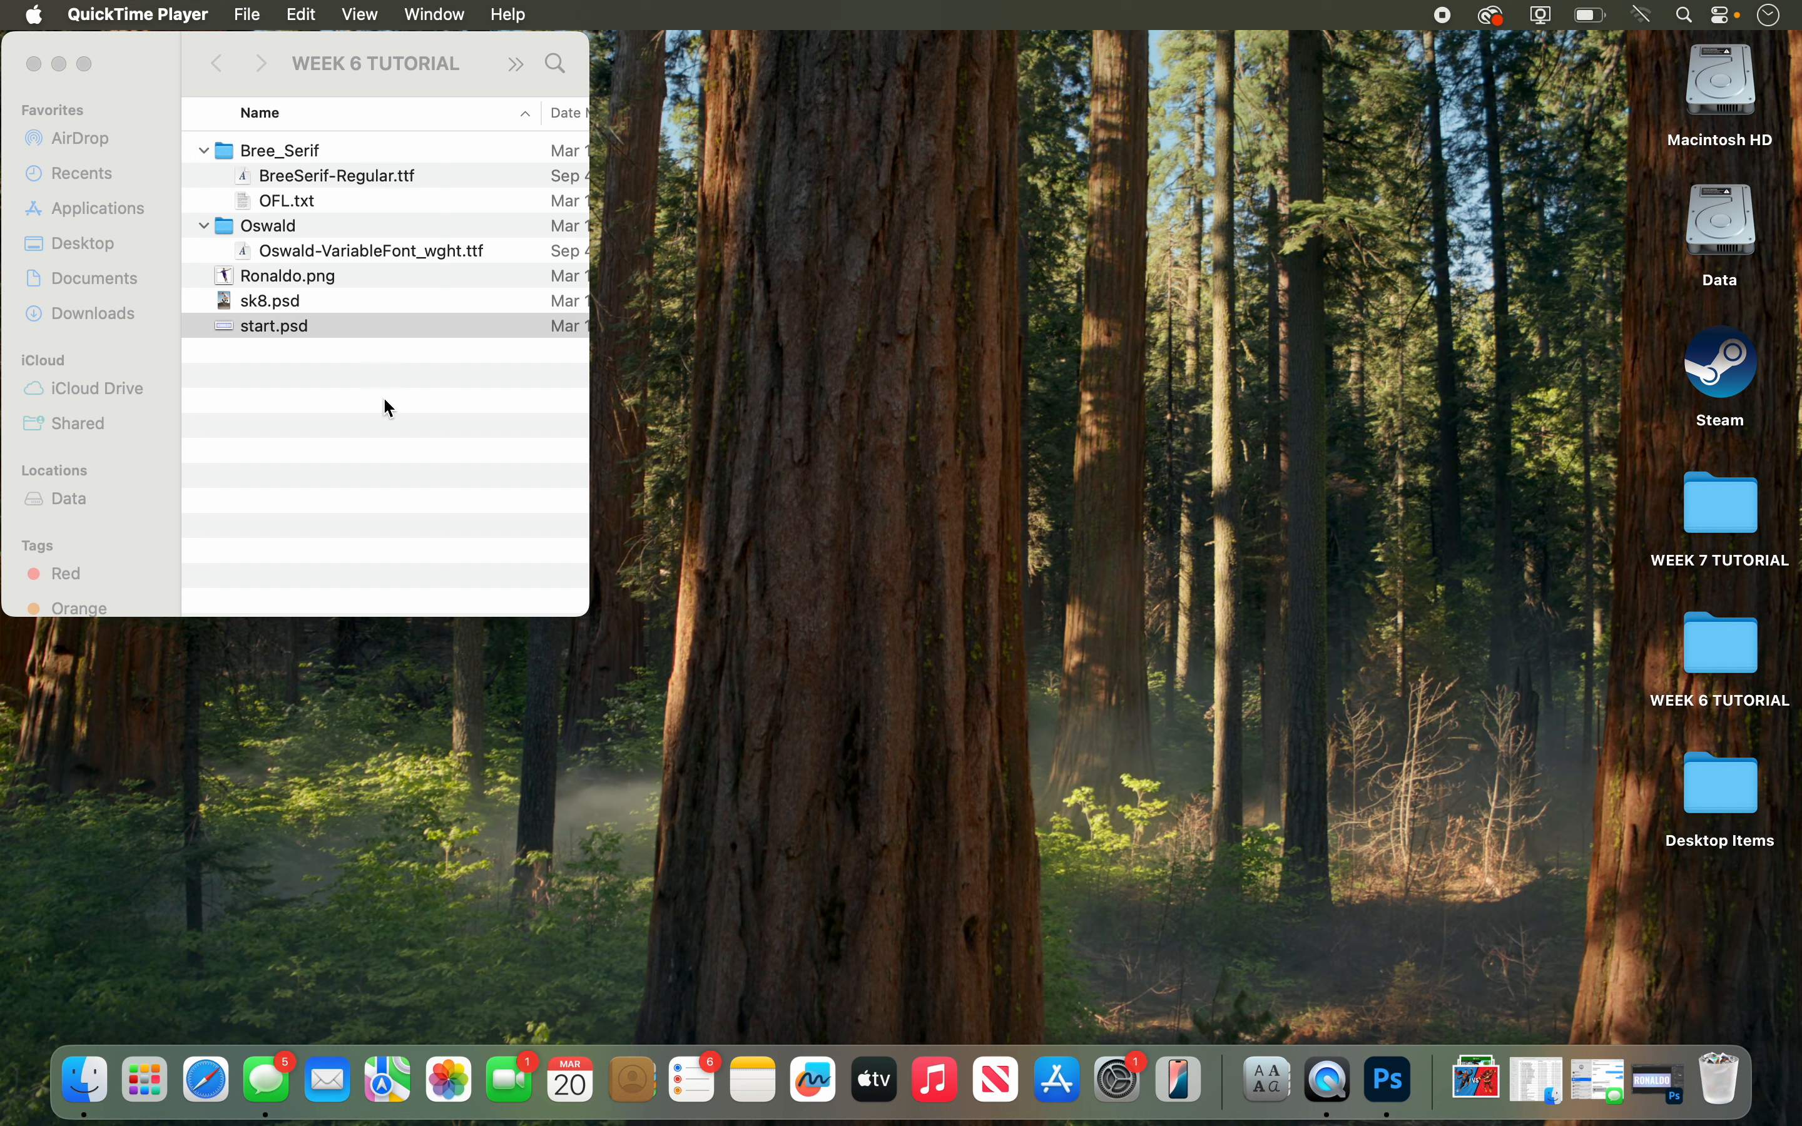
Step: Open start.psd and Ronaldo.png from the WEEK 6 TUTORIAL folder in Photoshop
{"action": "double_click", "coordinate": [281, 322]}
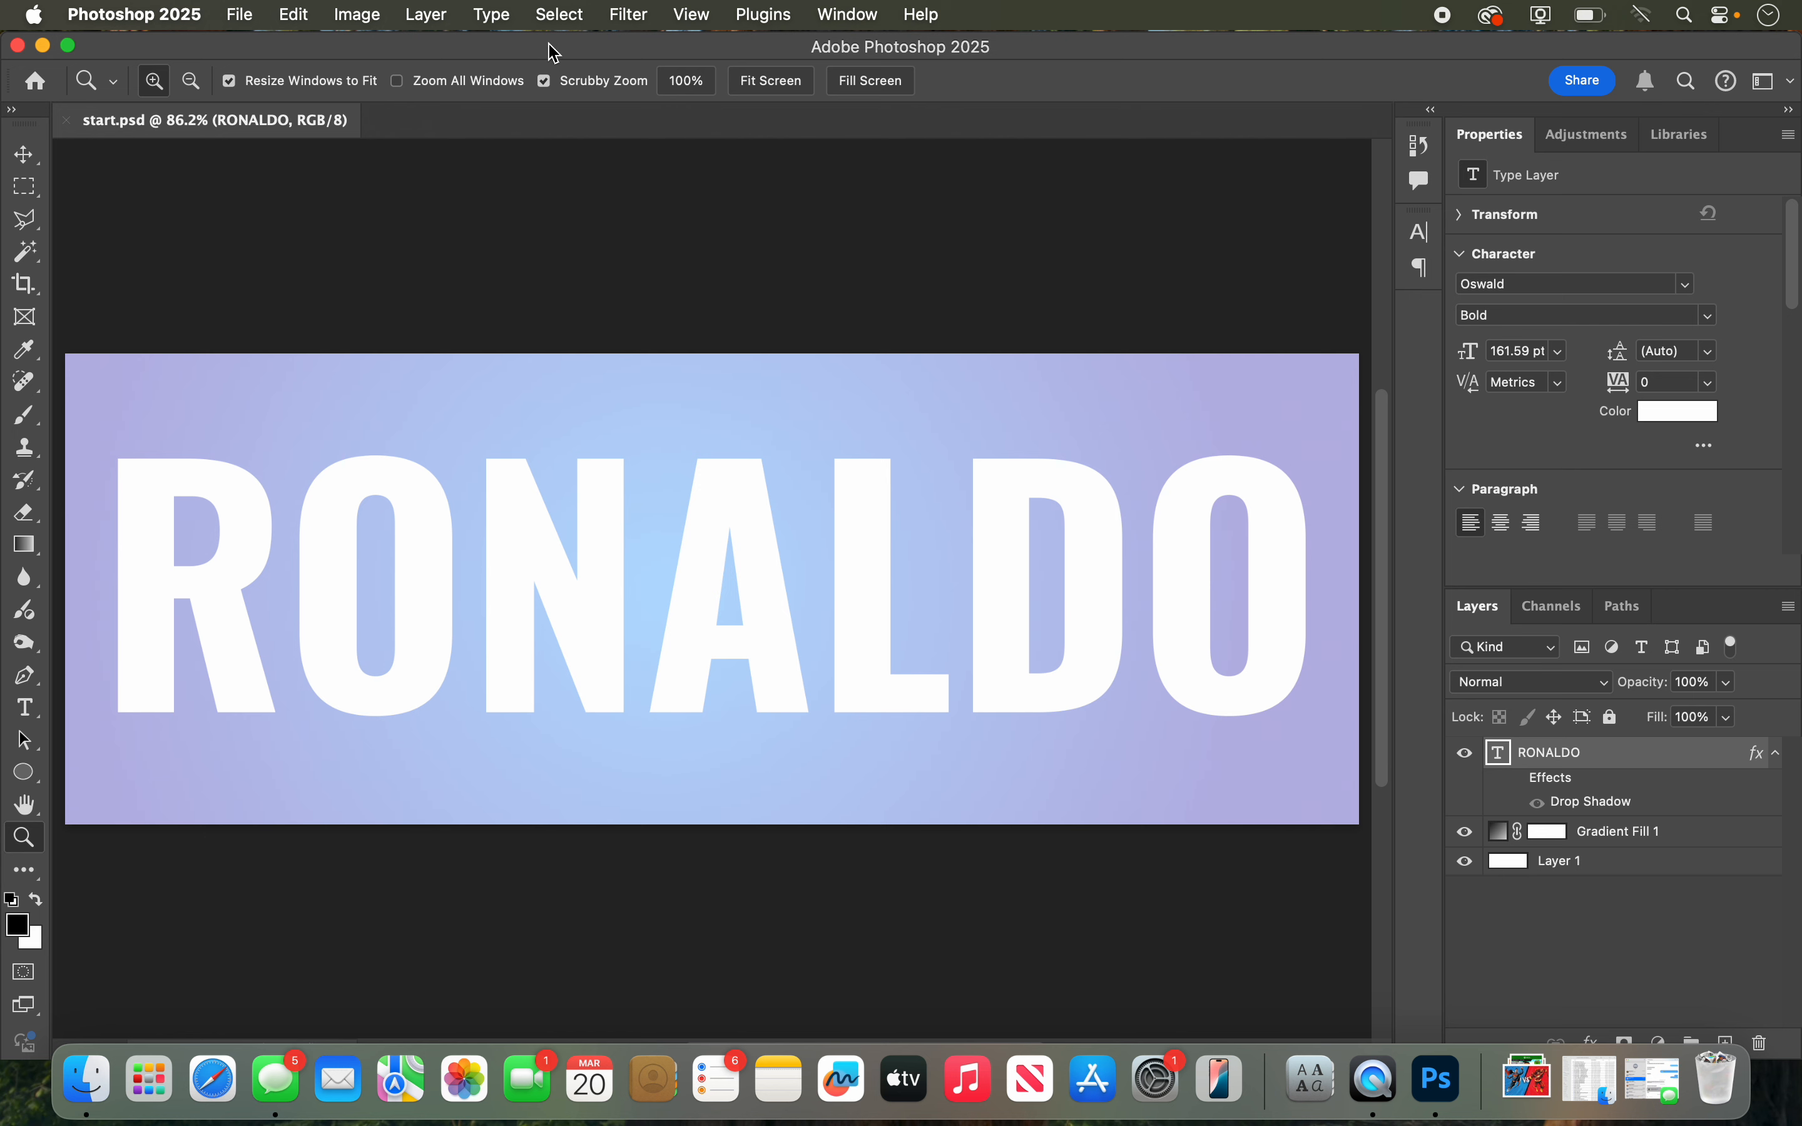
{"action": "left_click_drag", "start_coordinate": [553, 52], "coordinate": [918, 75]}
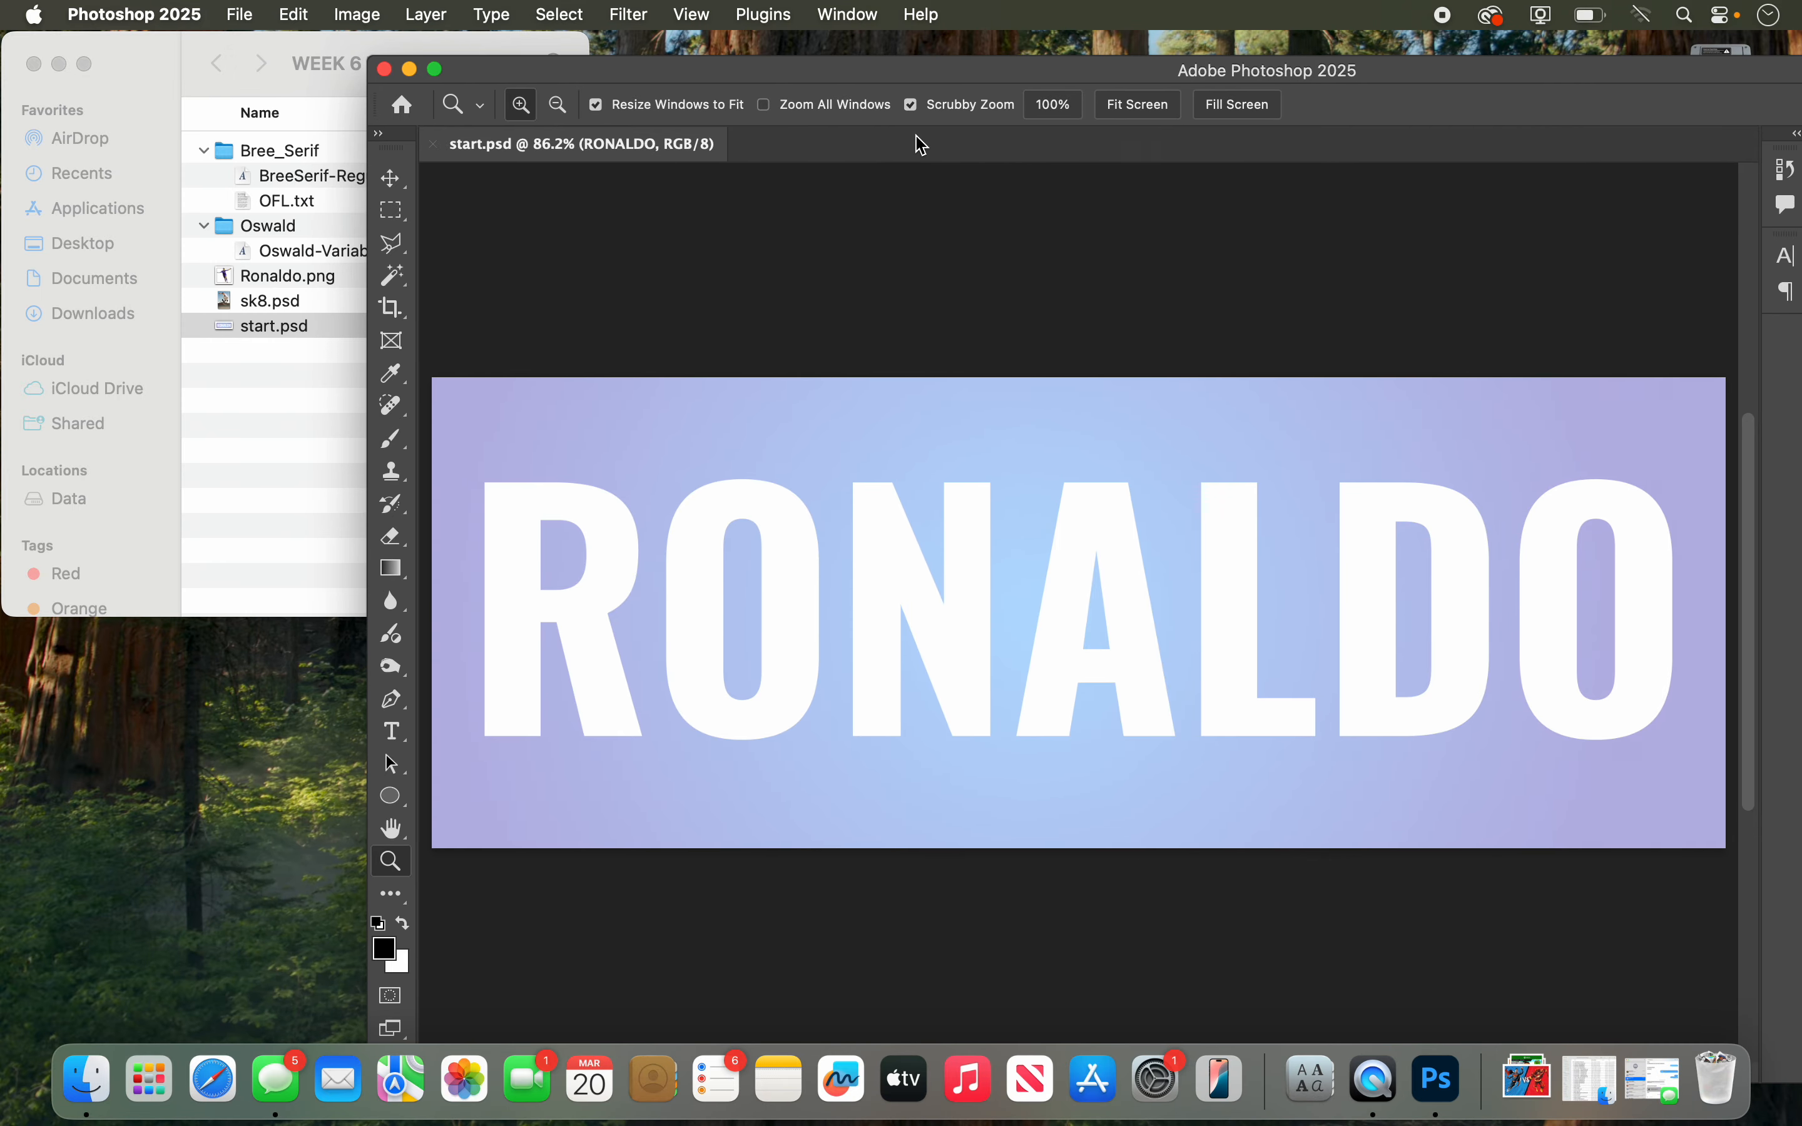
{"action": "left_click_drag", "start_coordinate": [283, 279], "coordinate": [1437, 1078]}
{"action": "left_click_drag", "start_coordinate": [1107, 77], "coordinate": [750, 24]}
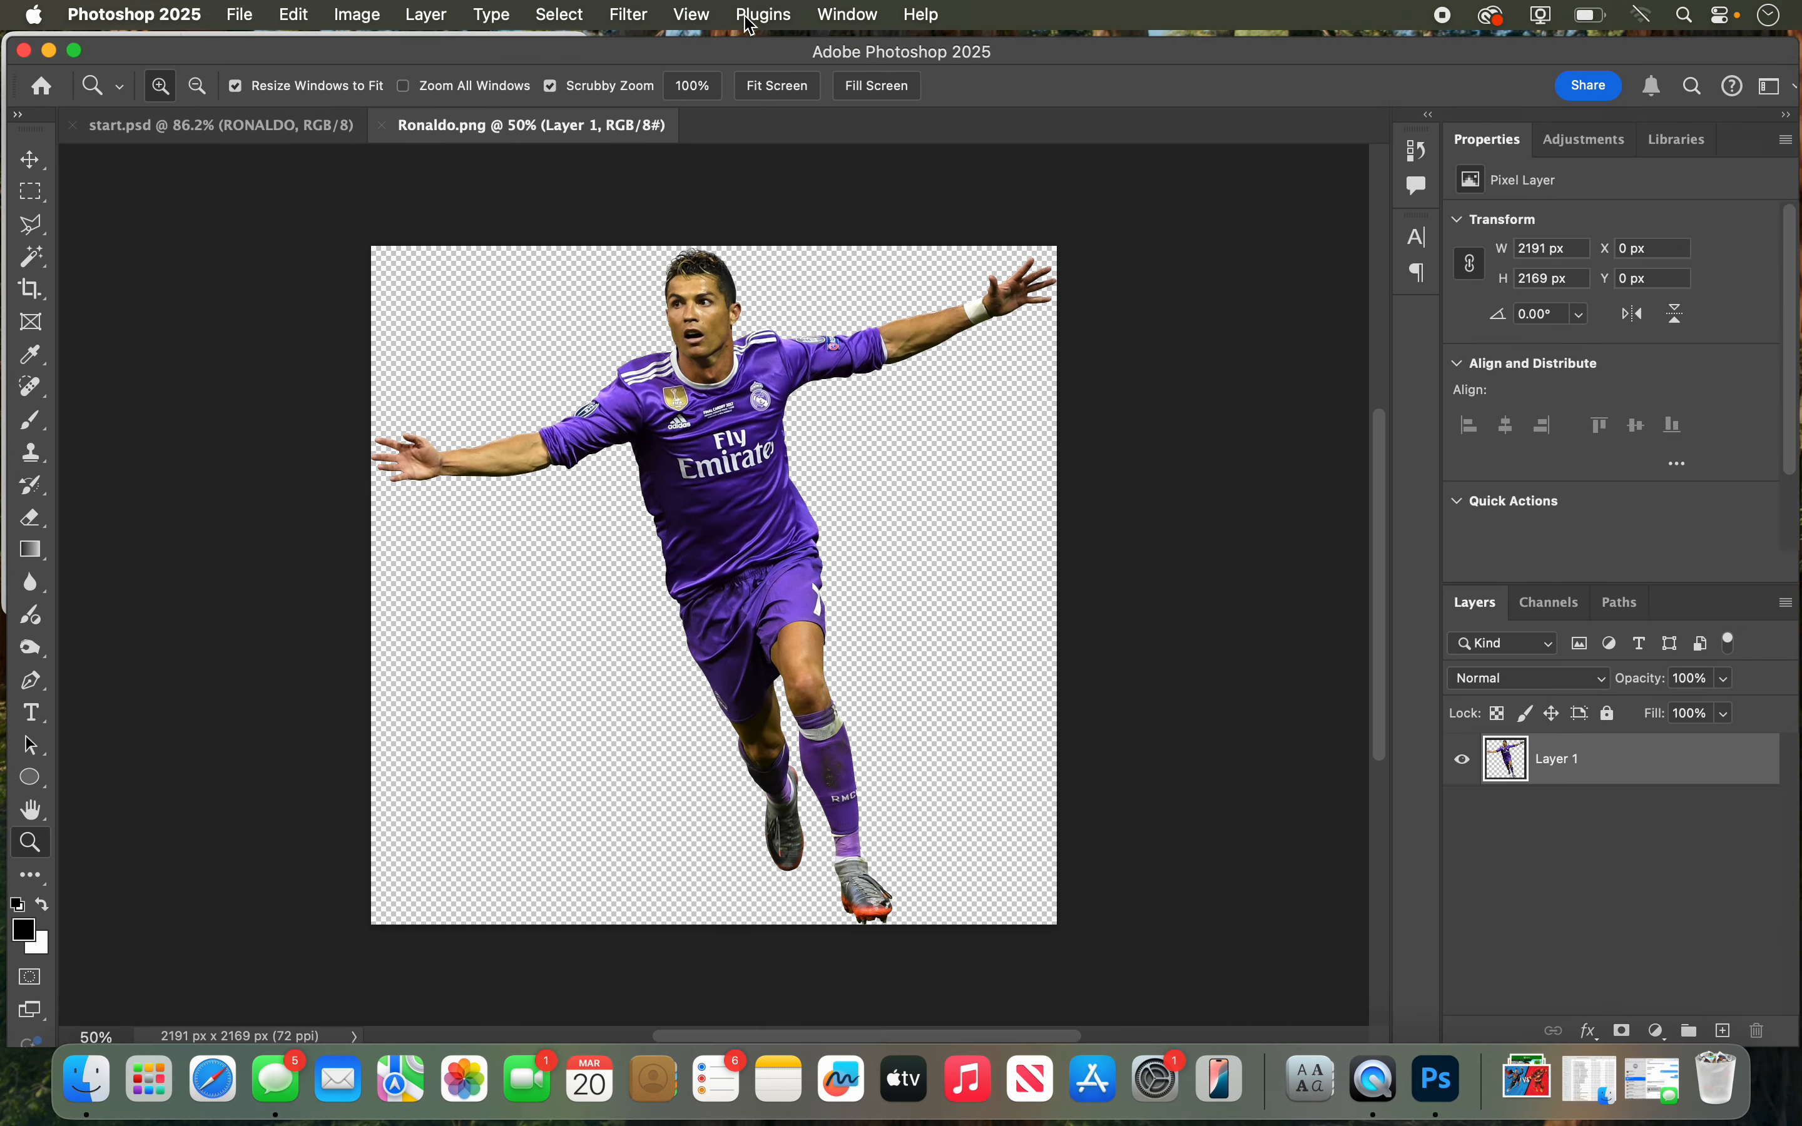
{"action": "left_click_drag", "start_coordinate": [760, 49], "coordinate": [760, 45]}
{"action": "double_click", "coordinate": [765, 54]}
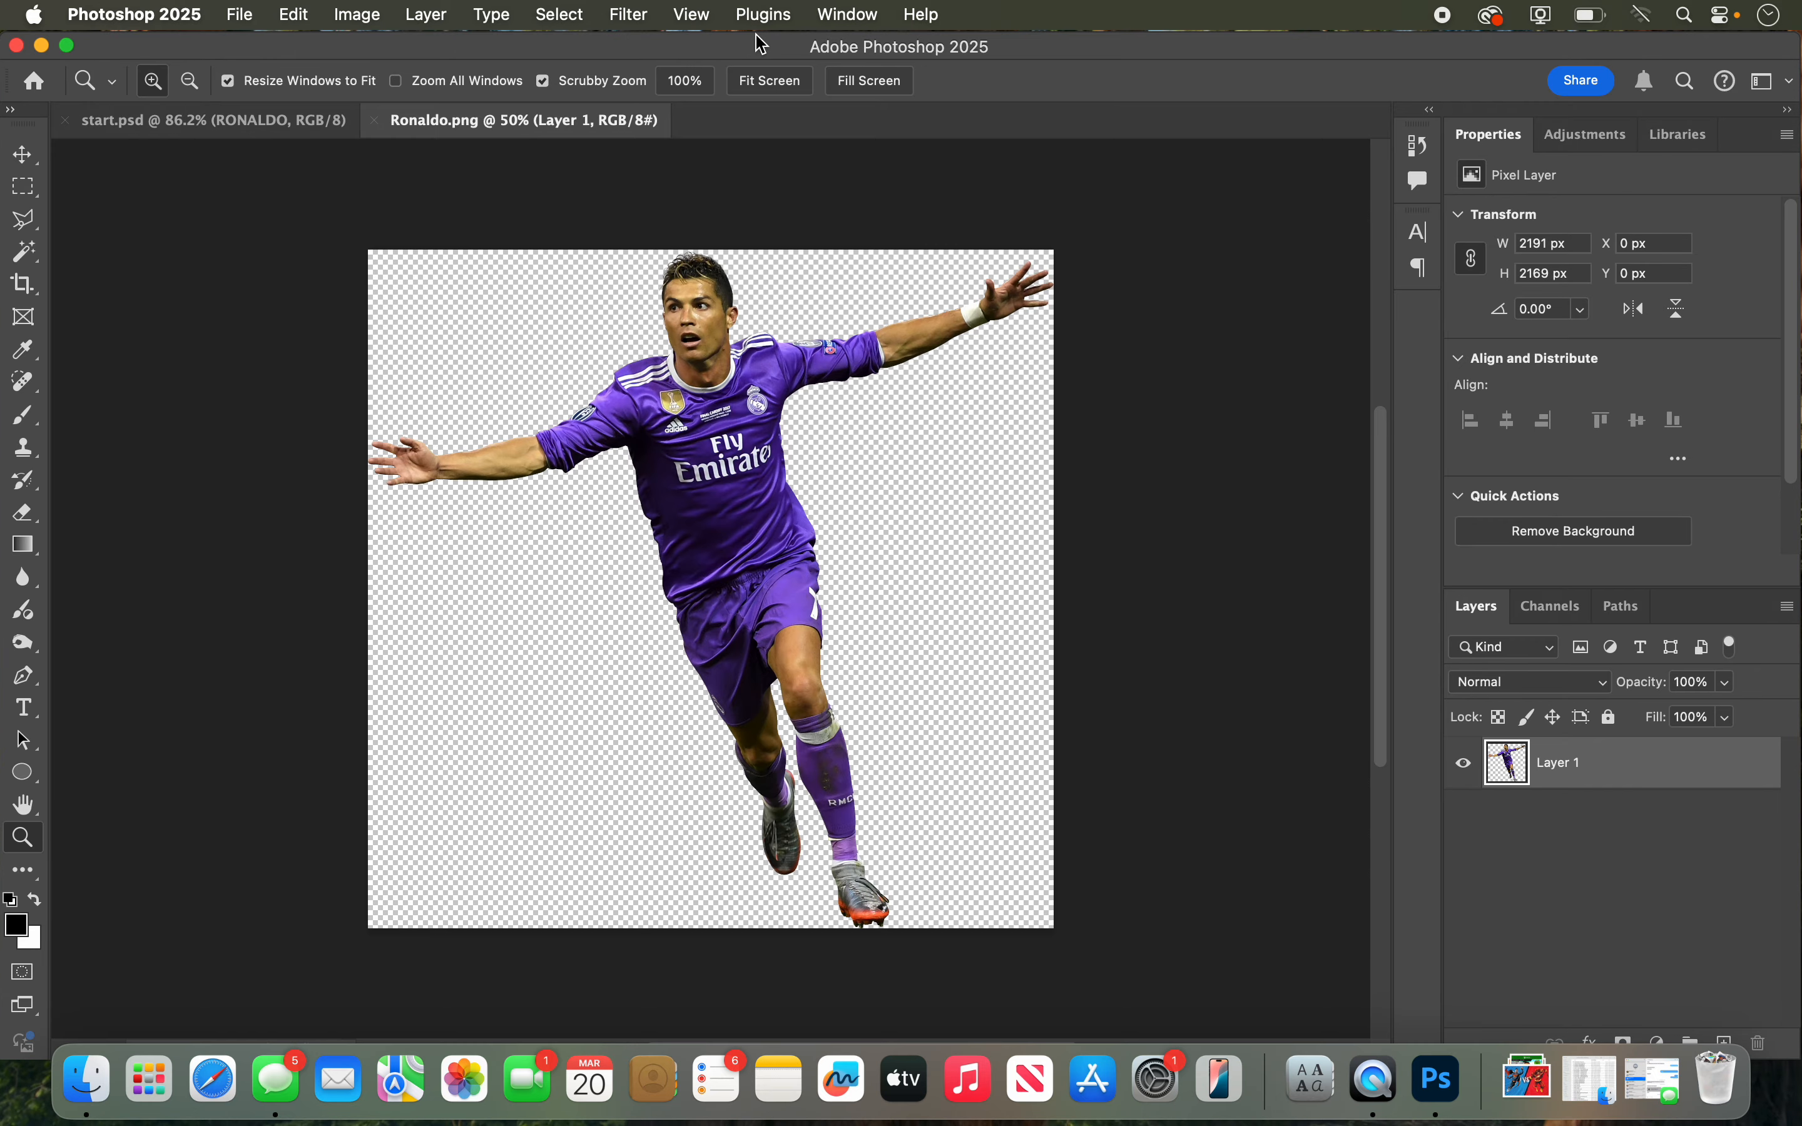
Step: Move the player cutout from Ronaldo.png into start.psd as a new layer, placed with the head near the banner's upper edge
{"action": "left_click", "coordinate": [27, 158]}
{"action": "left_click_drag", "start_coordinate": [708, 466], "coordinate": [579, 460]}
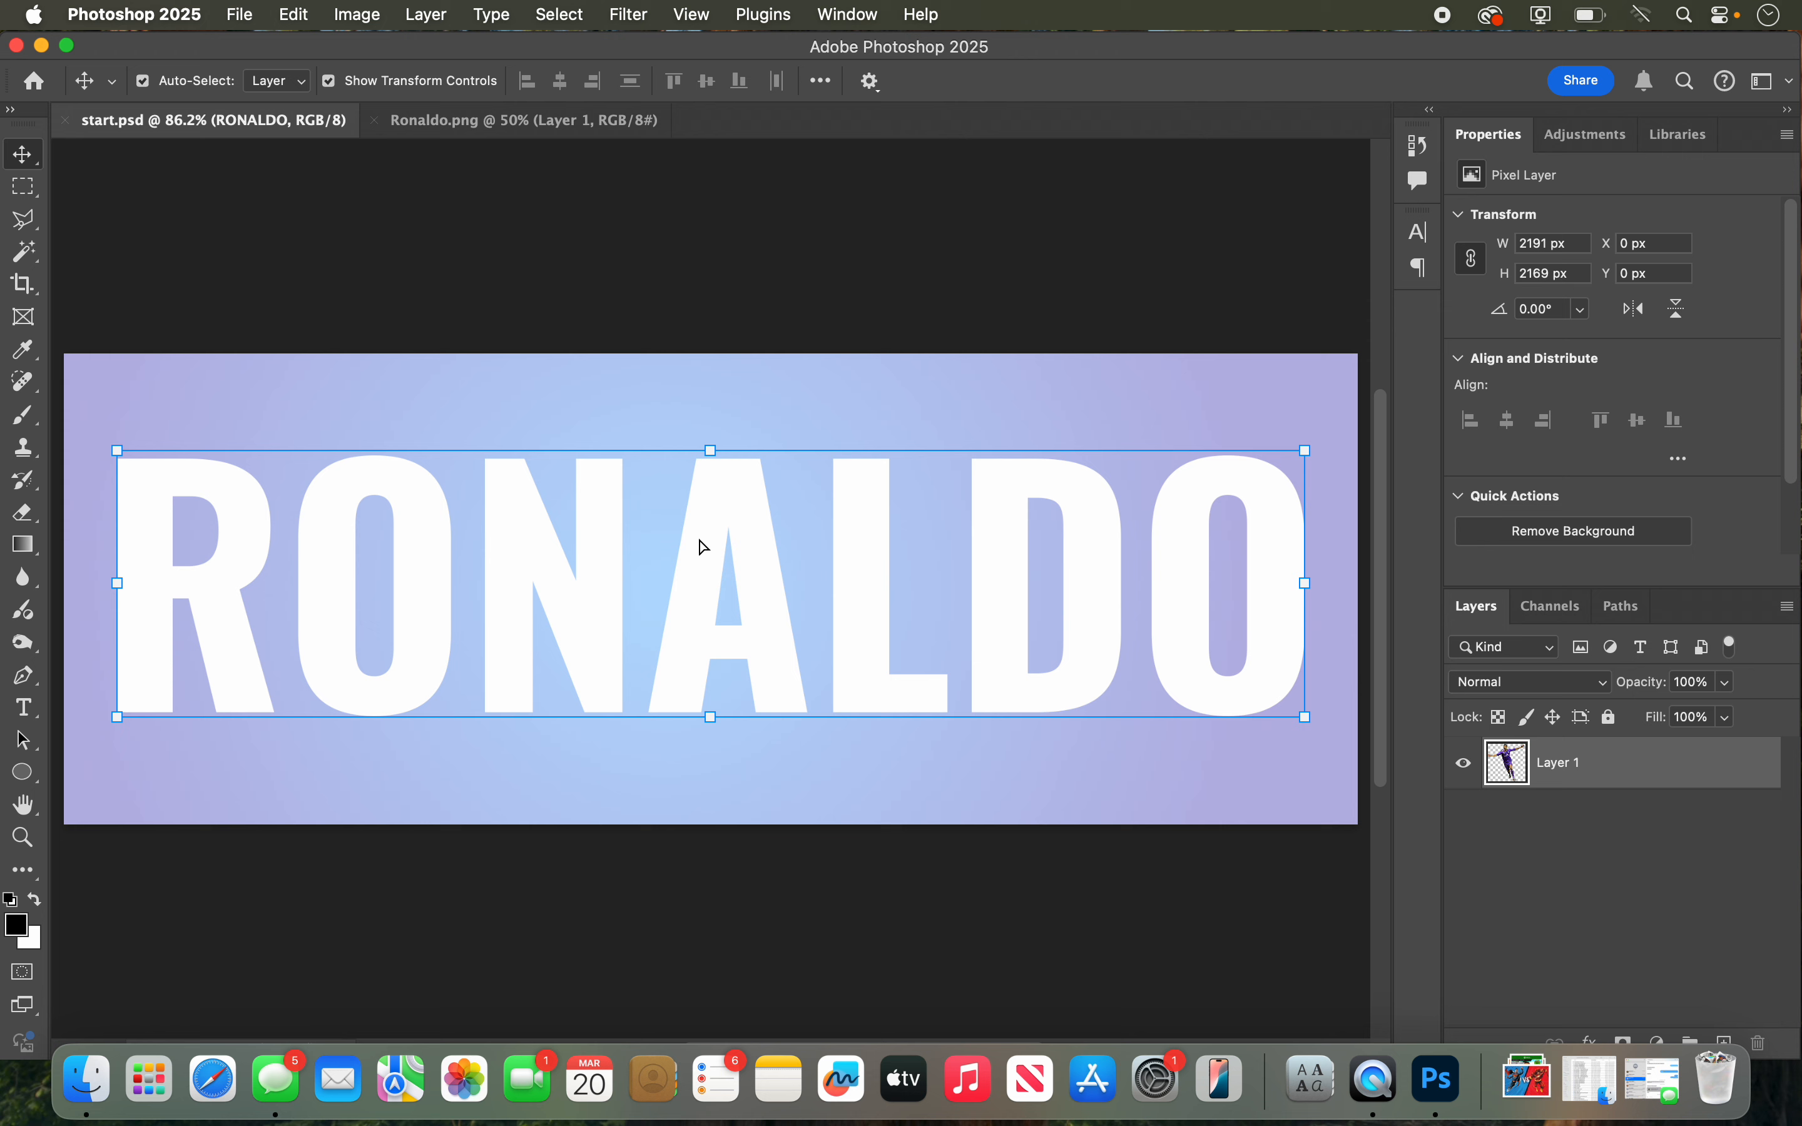
{"action": "left_click_drag", "start_coordinate": [704, 548], "coordinate": [700, 541]}
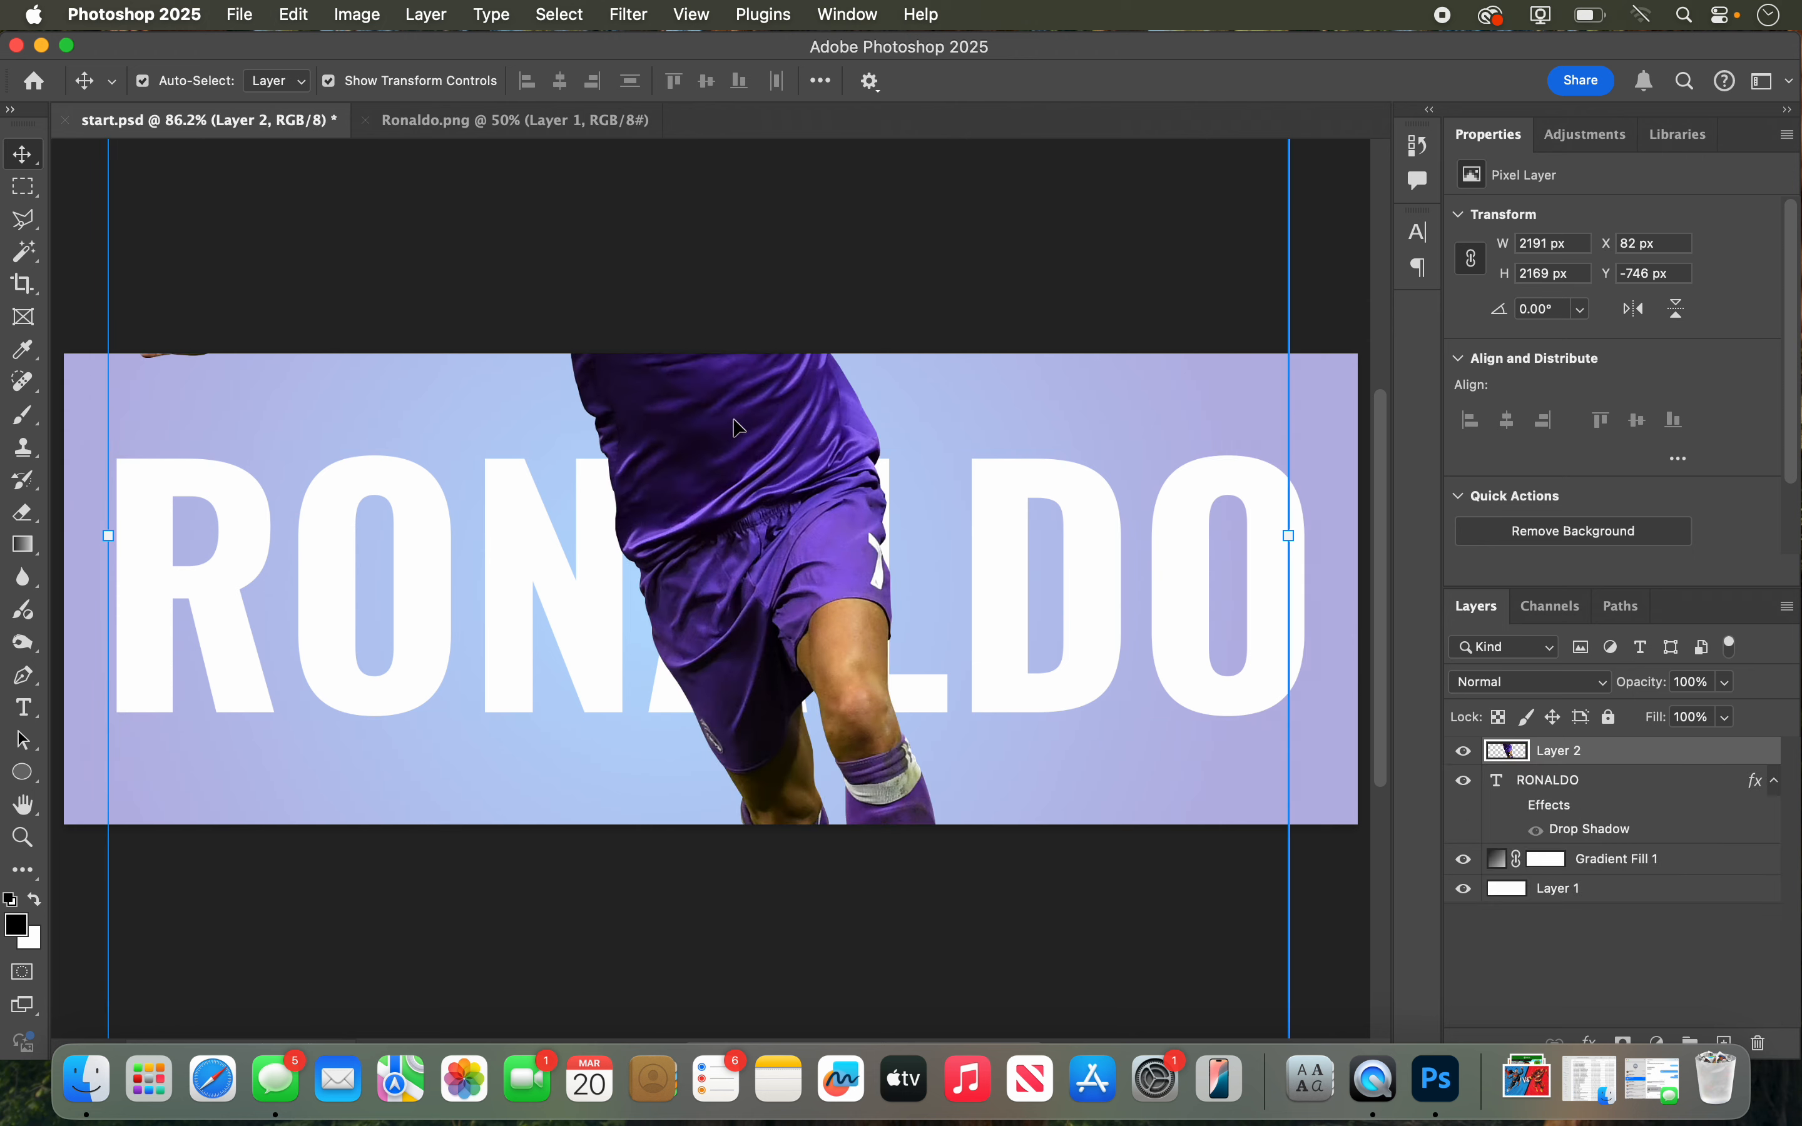
{"action": "left_click_drag", "start_coordinate": [737, 427], "coordinate": [767, 824]}
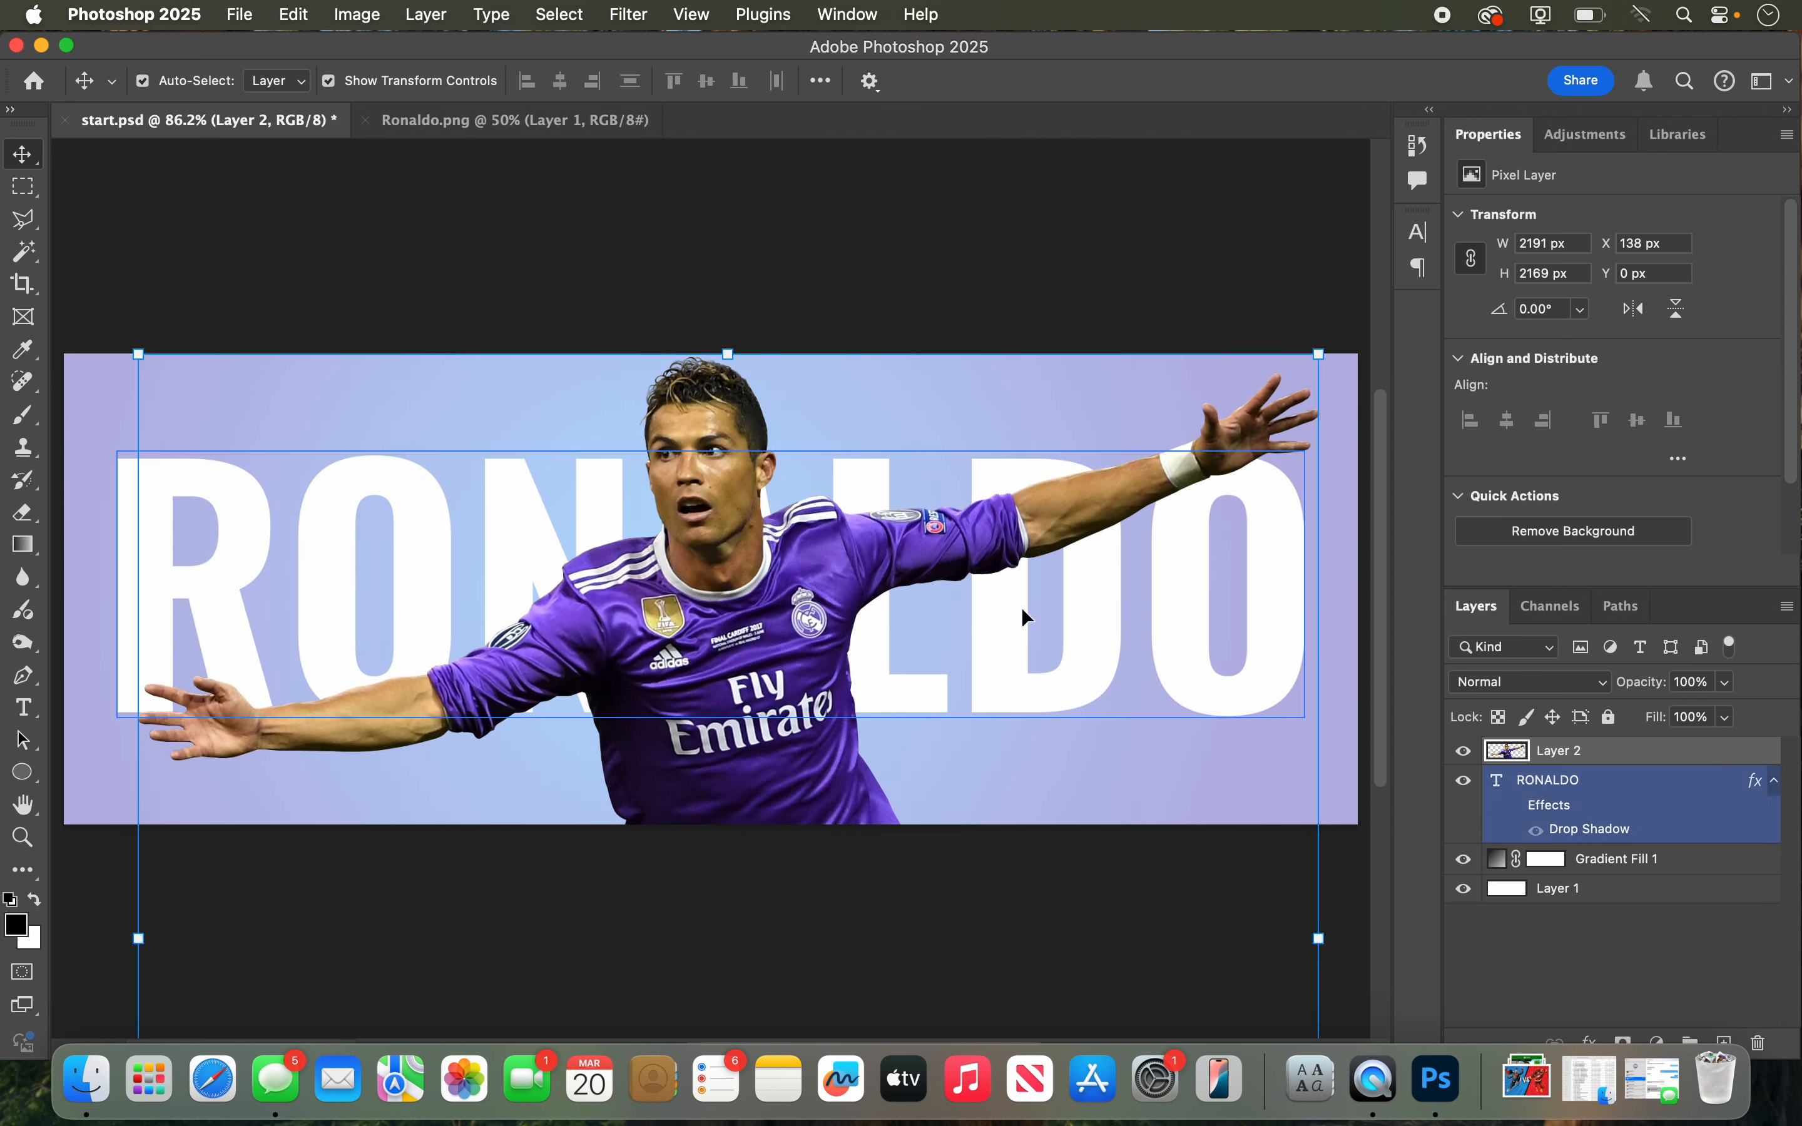
Step: Scale the player layer to about 90% and position it over the RONALDO text at about X 193 px, Y 6 px
{"action": "left_click_drag", "start_coordinate": [1321, 356], "coordinate": [1241, 431]}
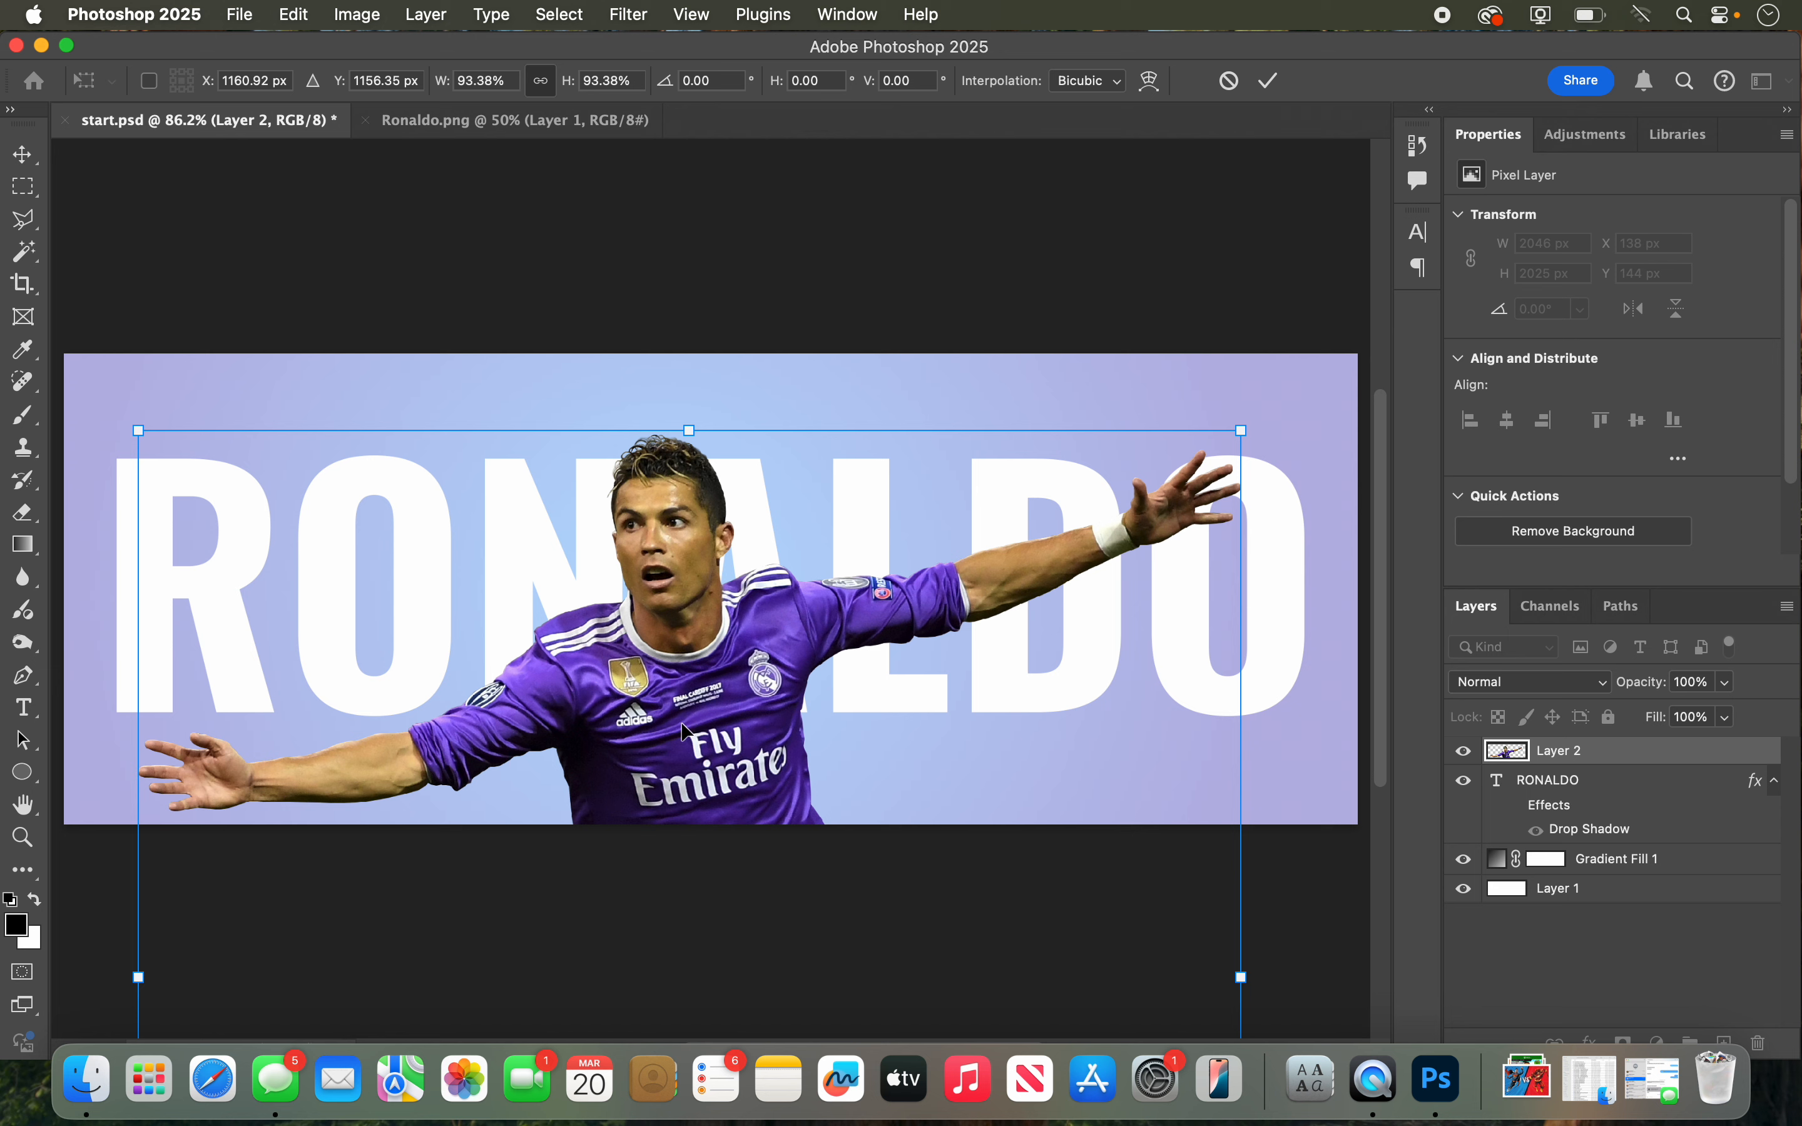
{"action": "left_click_drag", "start_coordinate": [685, 732], "coordinate": [745, 650]}
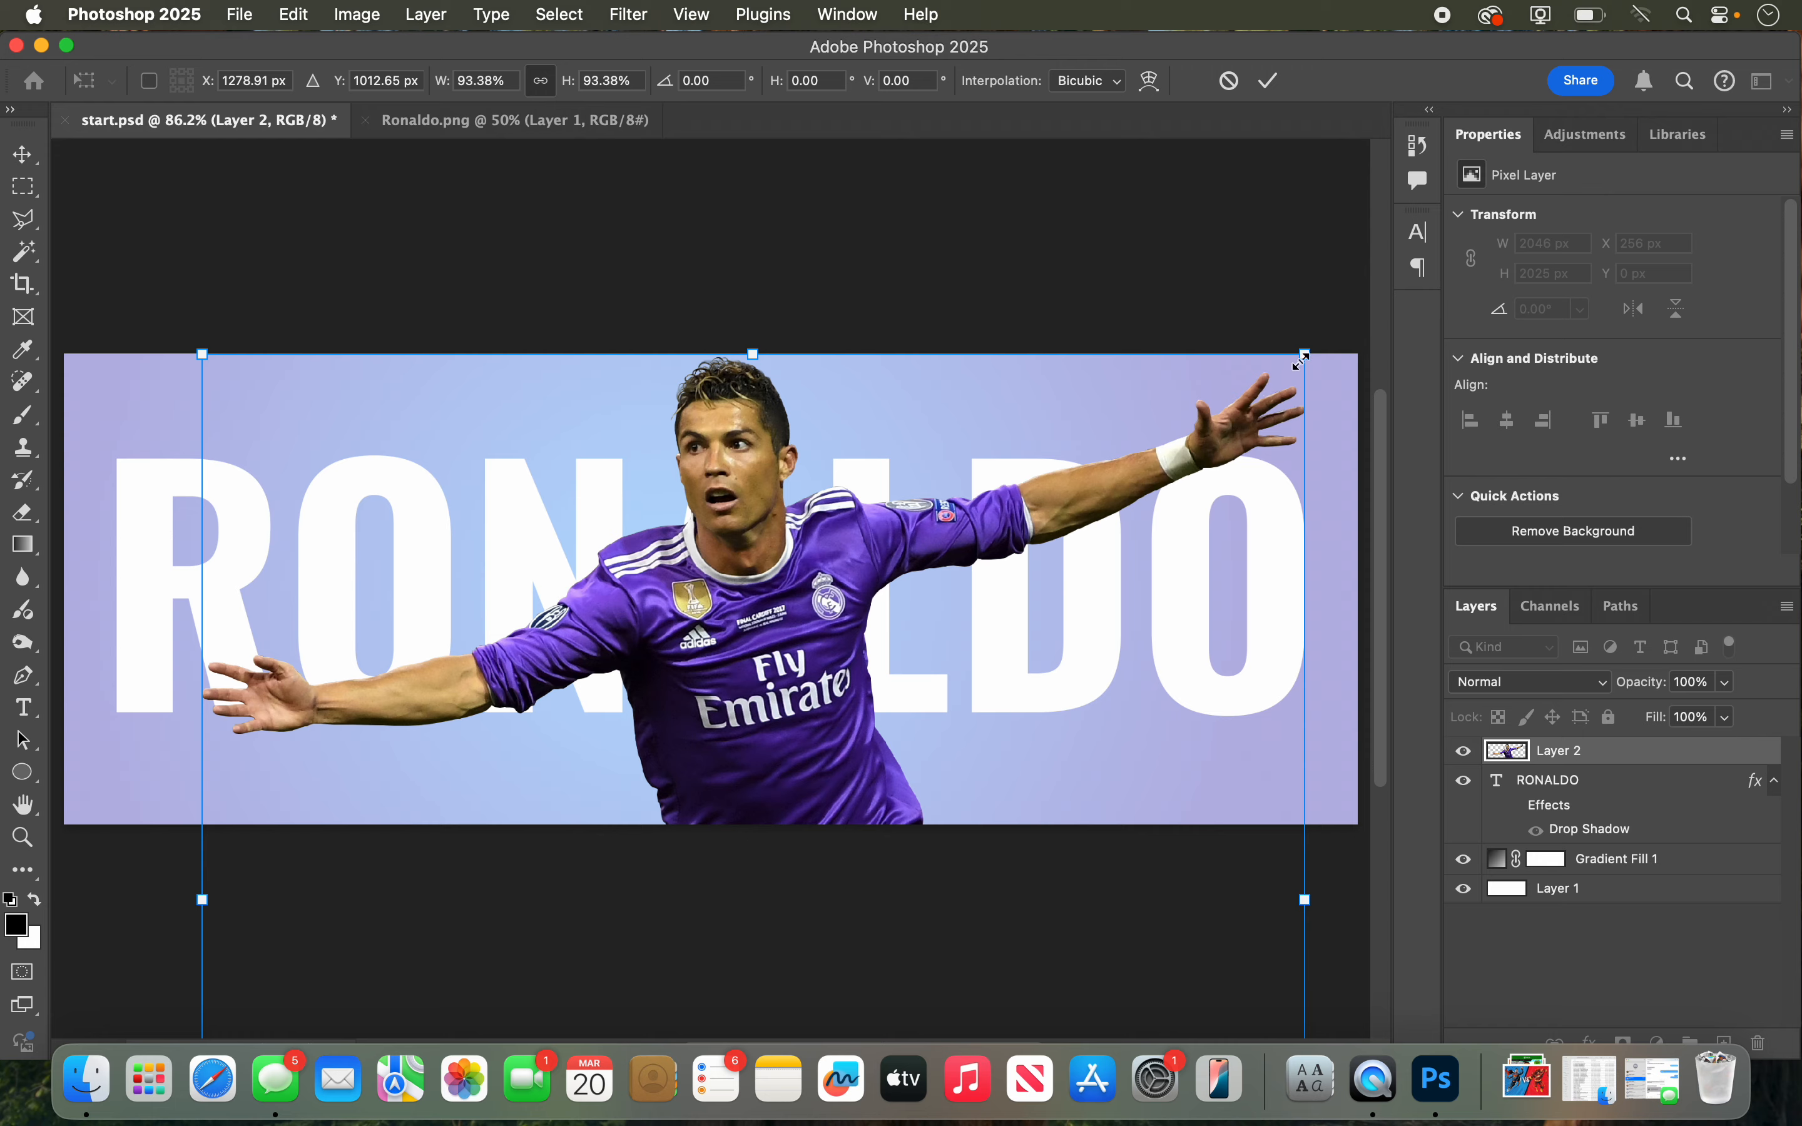
{"action": "left_click_drag", "start_coordinate": [1300, 362], "coordinate": [1260, 400]}
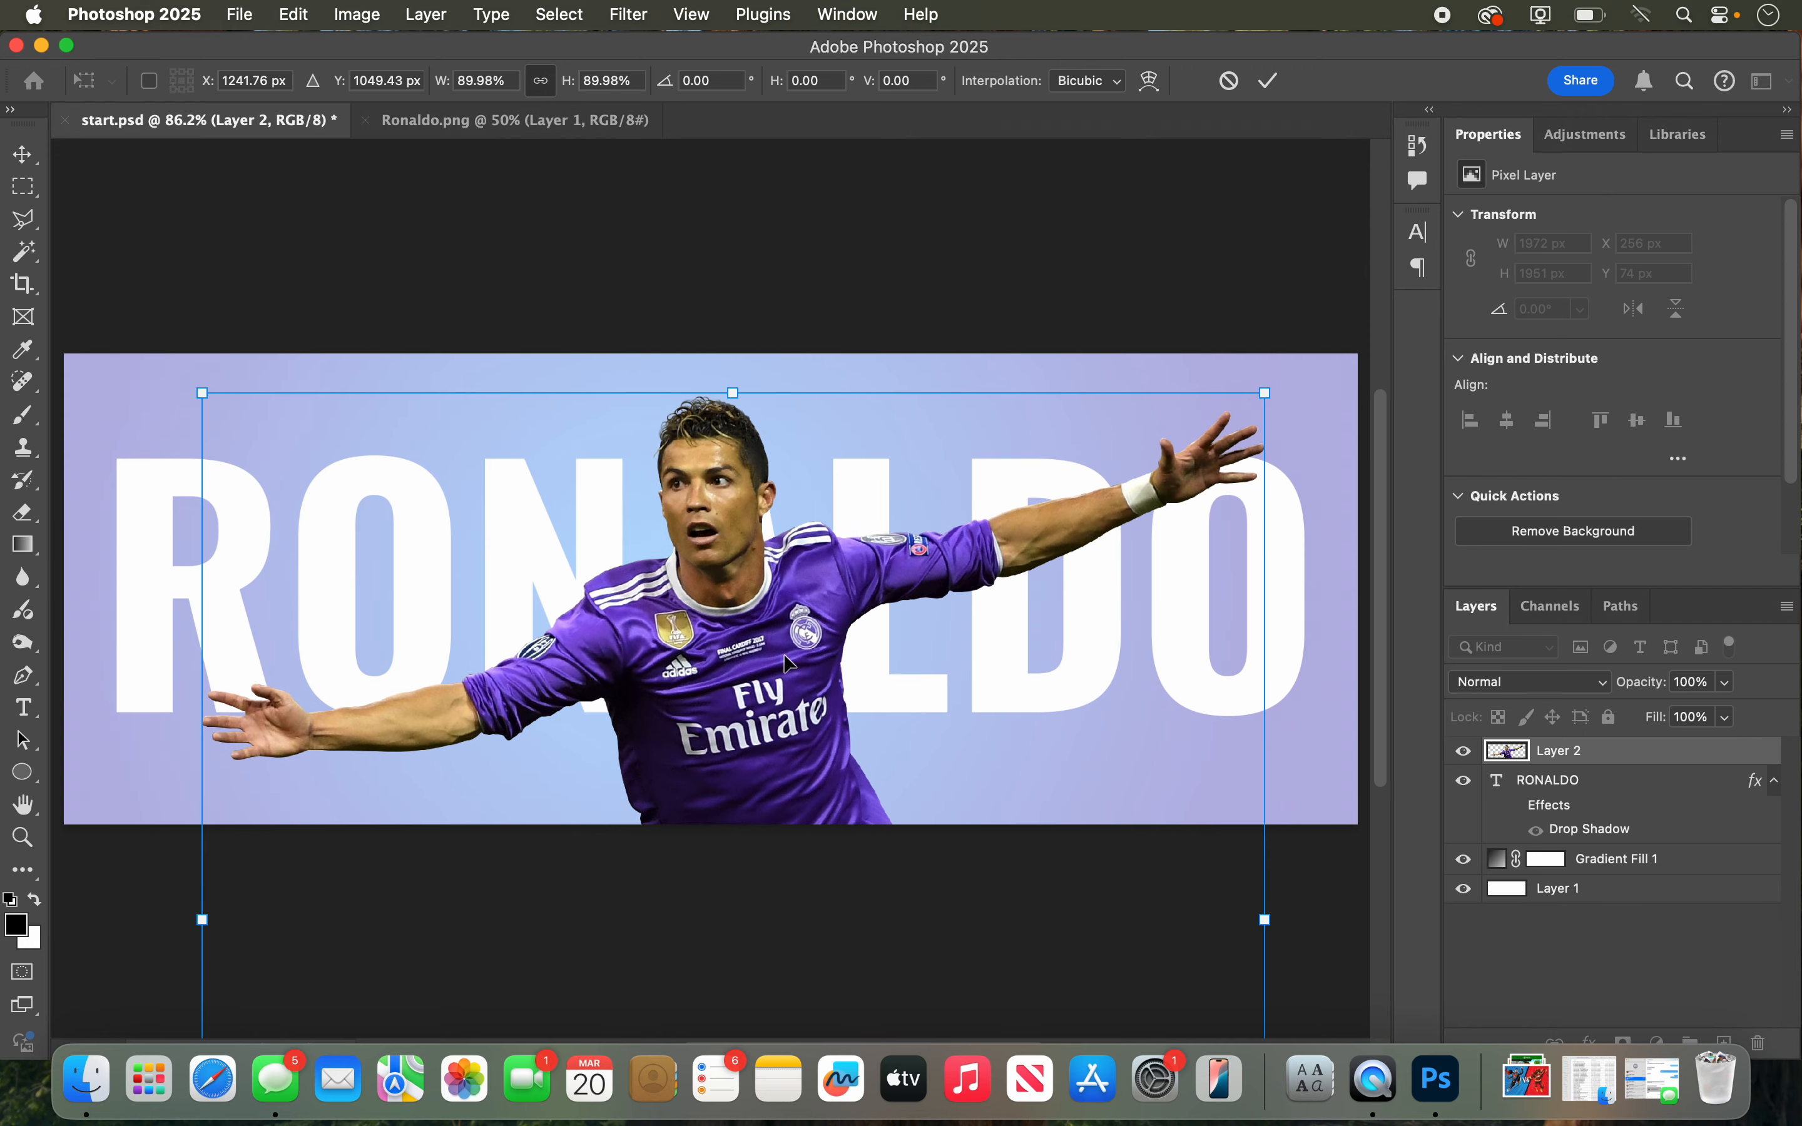
{"action": "left_click_drag", "start_coordinate": [788, 662], "coordinate": [746, 607]}
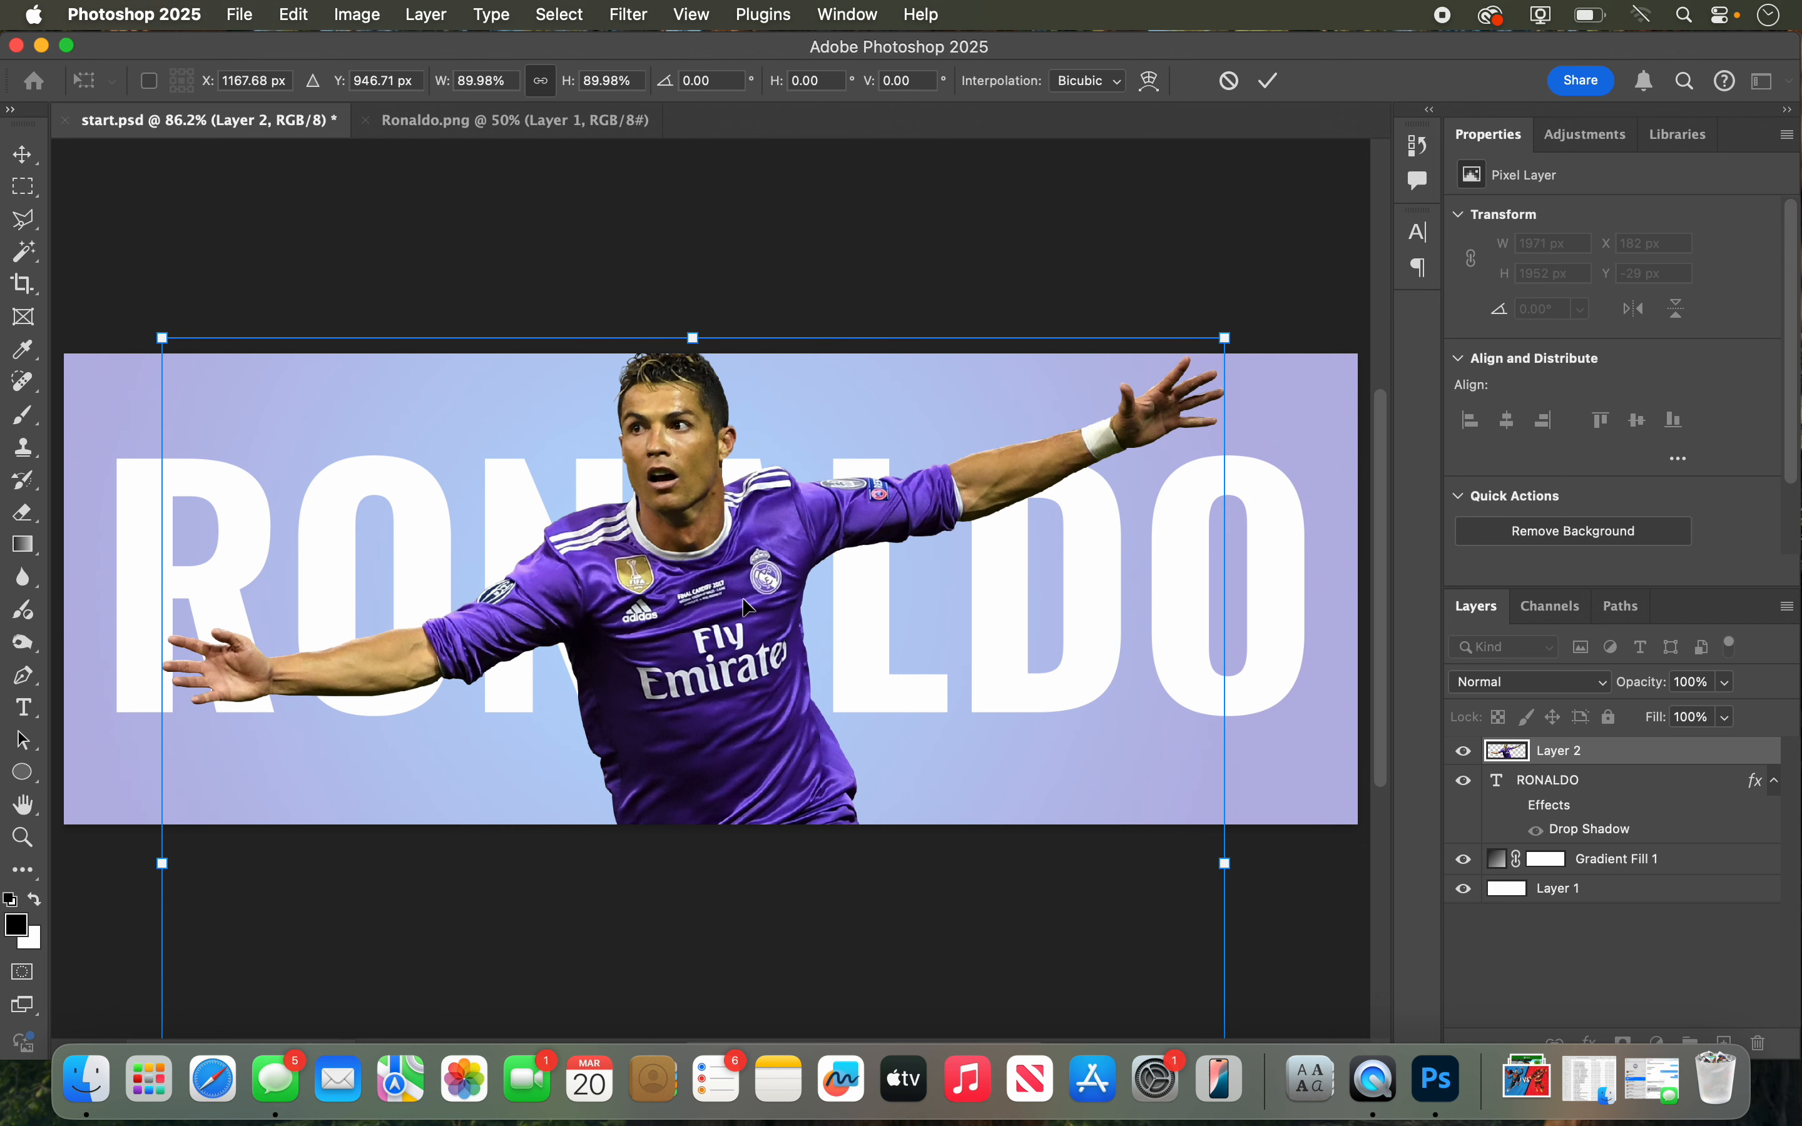
{"action": "left_click_drag", "start_coordinate": [744, 605], "coordinate": [753, 631]}
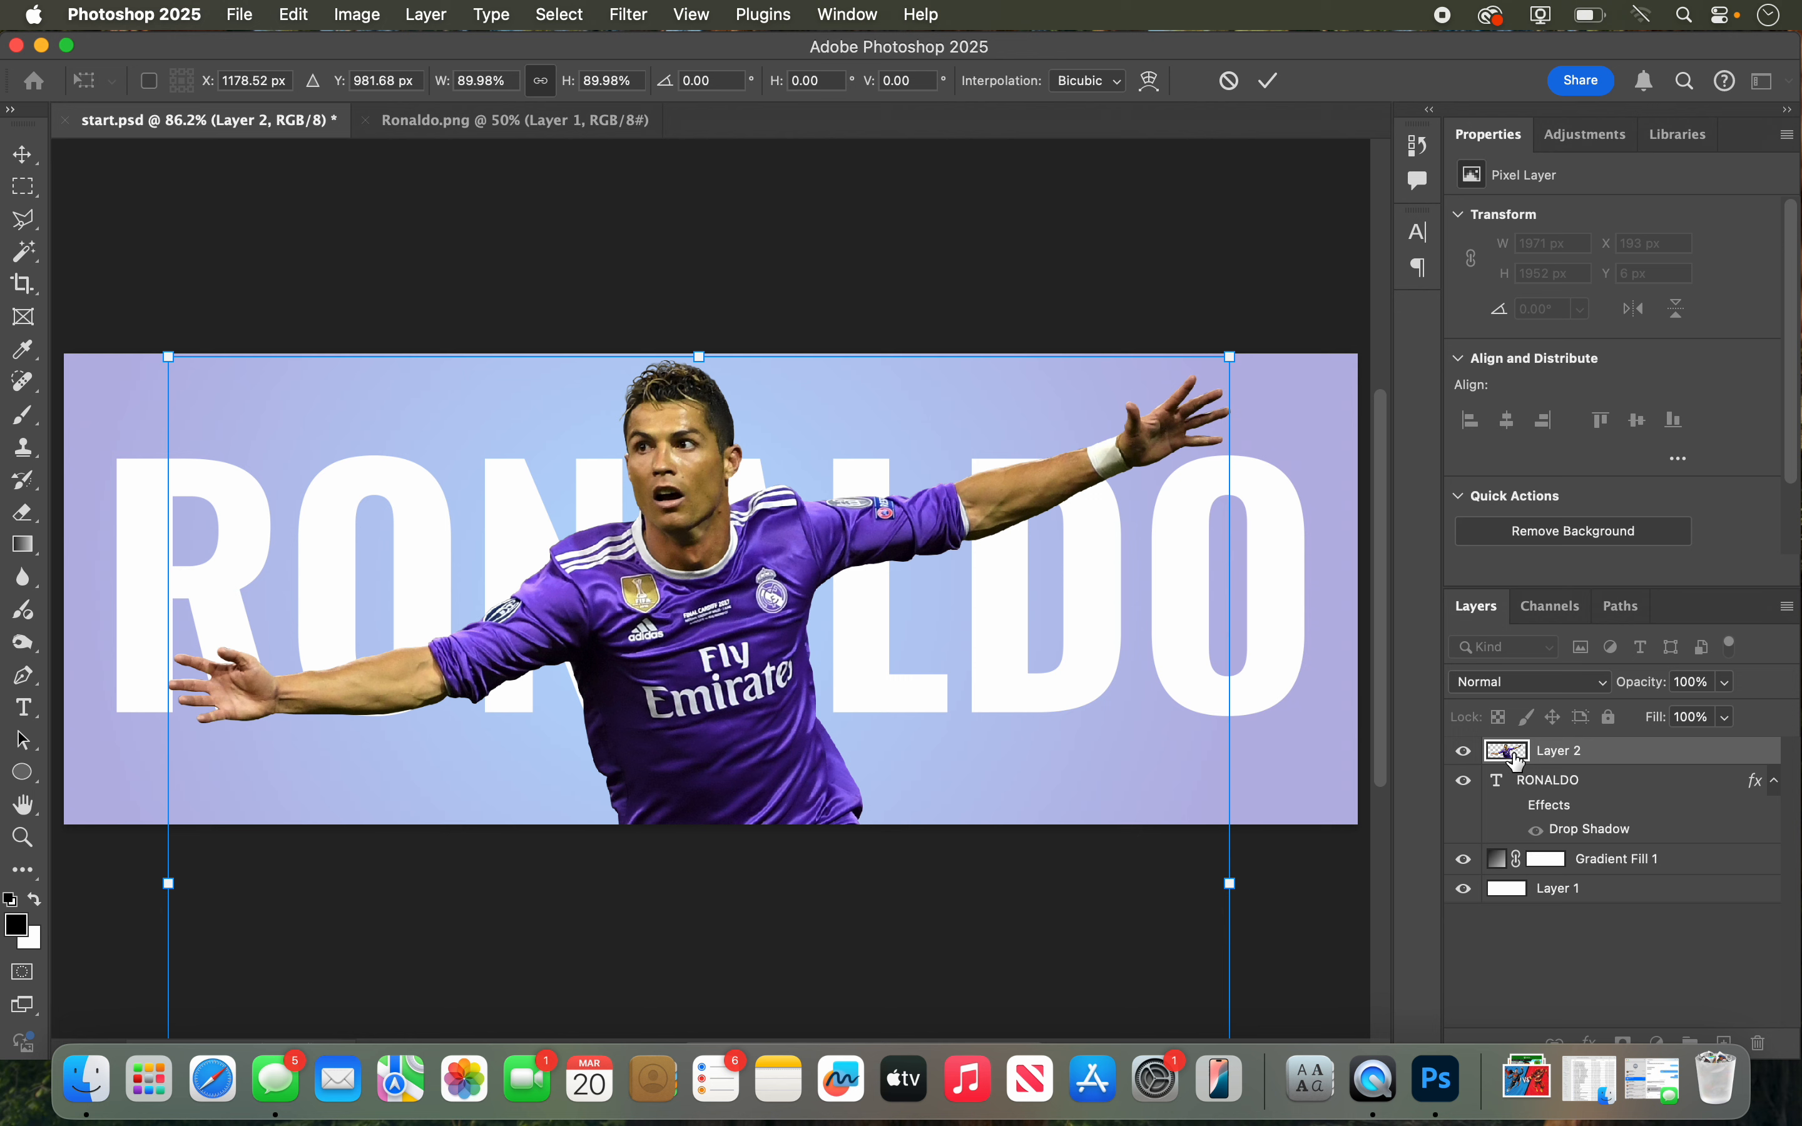
Step: Load the RONALDO text outline as a selection, replace it with the player's outline, and clear the selection
{"action": "left_click", "coordinate": [1535, 791]}
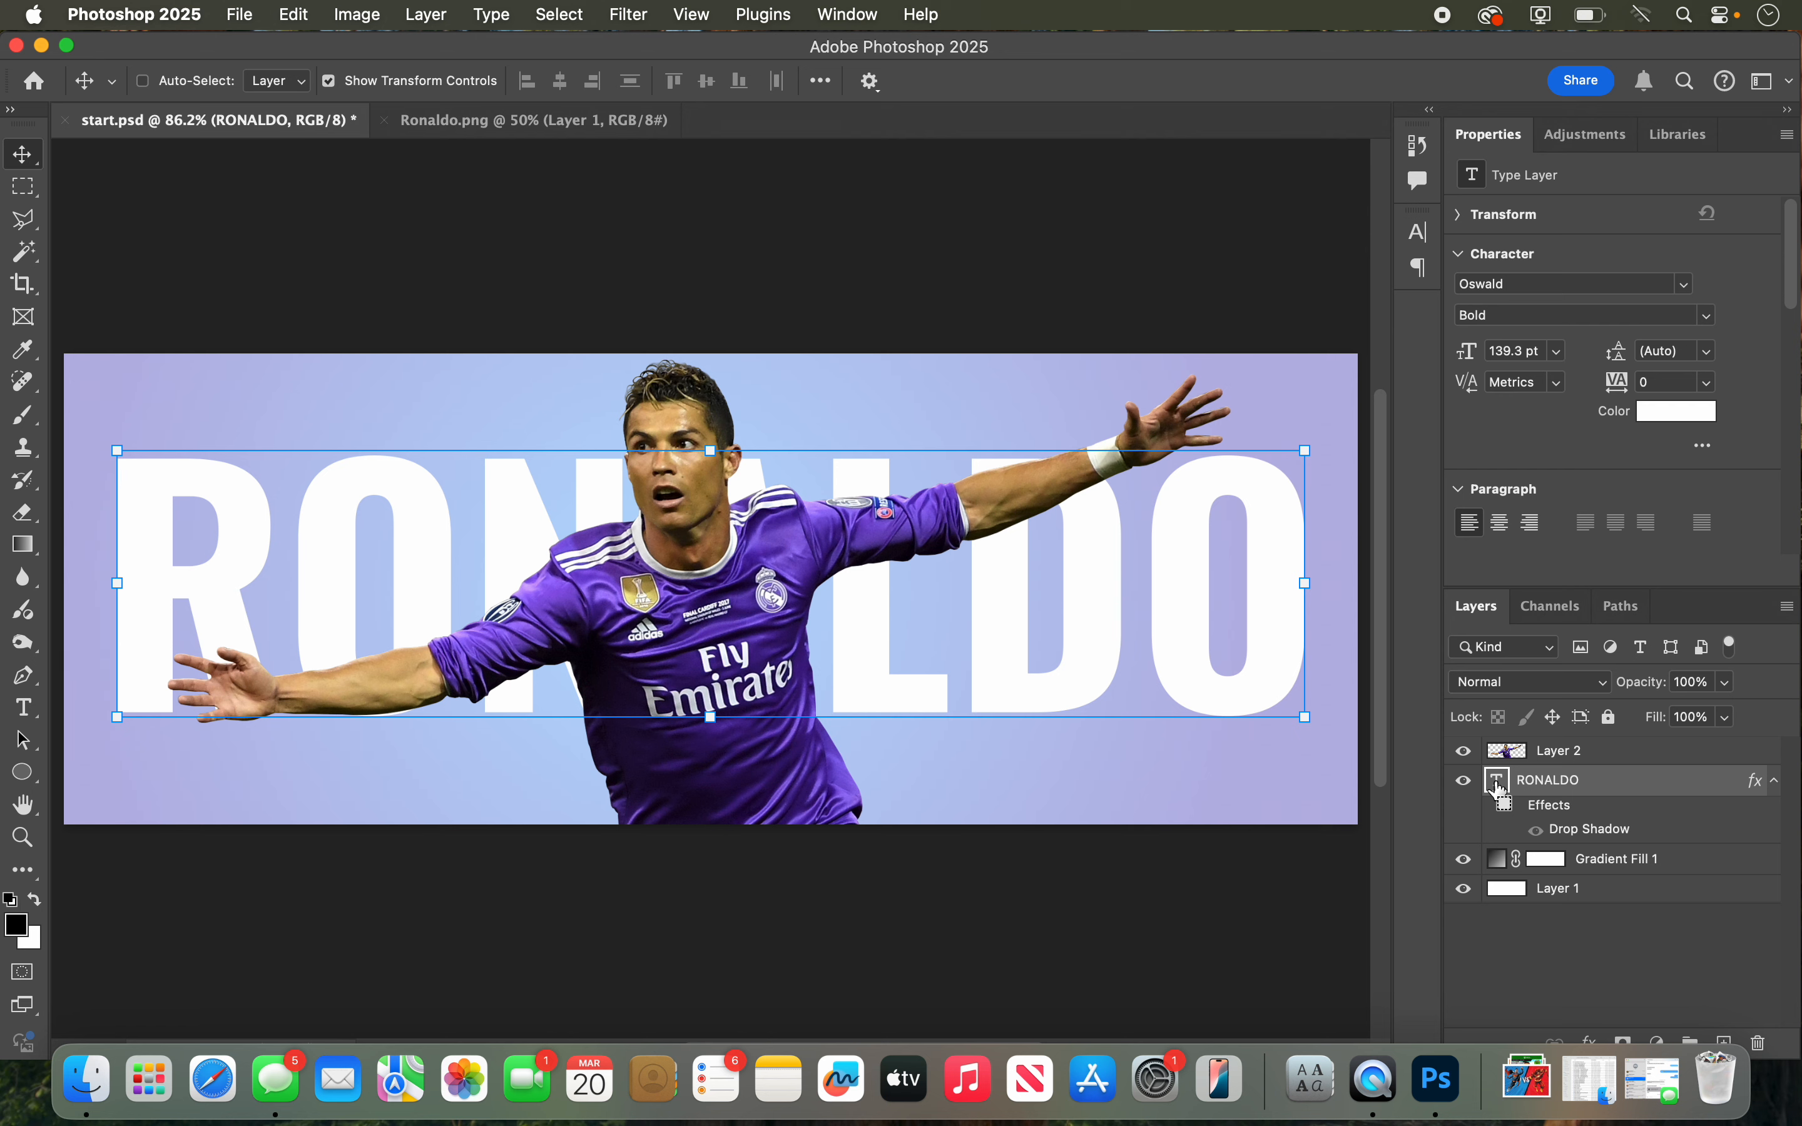
{"action": "left_click", "coordinate": [1501, 788], "text": "super"}
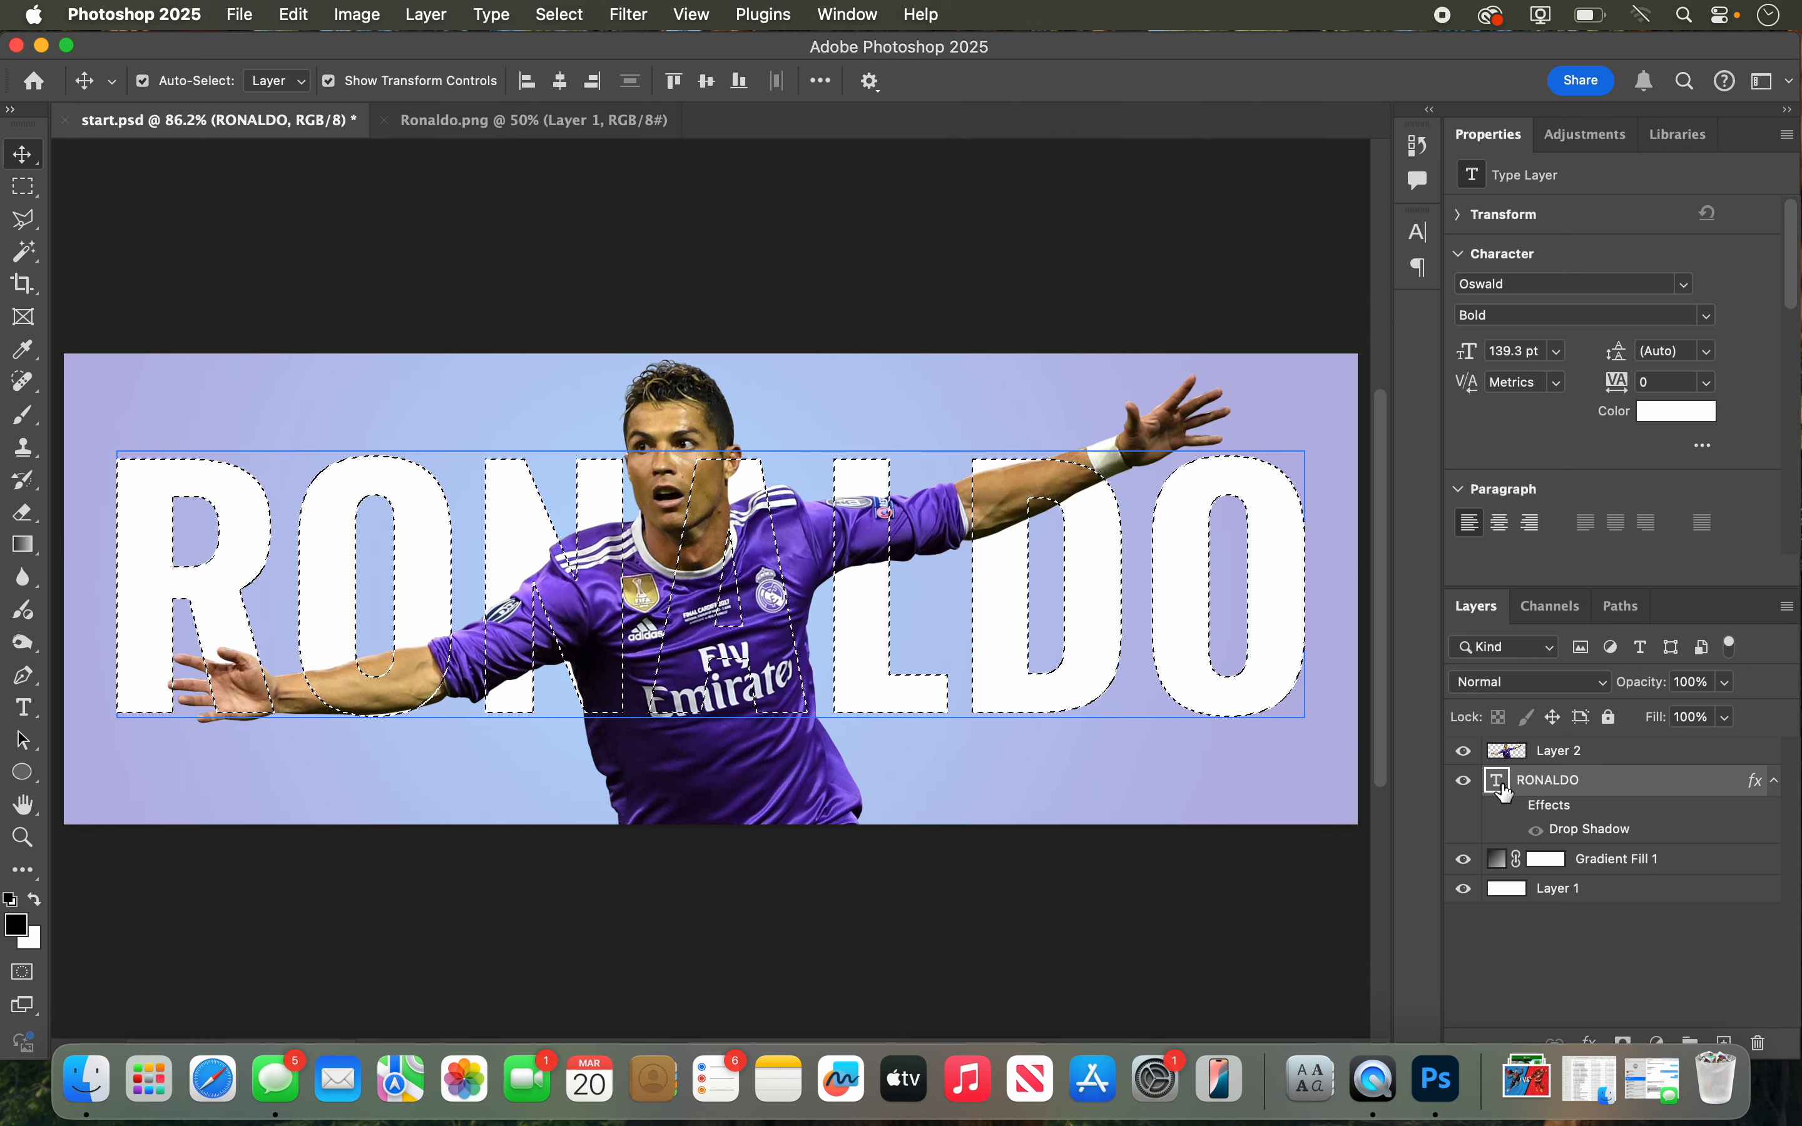
{"action": "left_click", "coordinate": [1514, 754]}
{"action": "left_click", "coordinate": [1339, 721]}
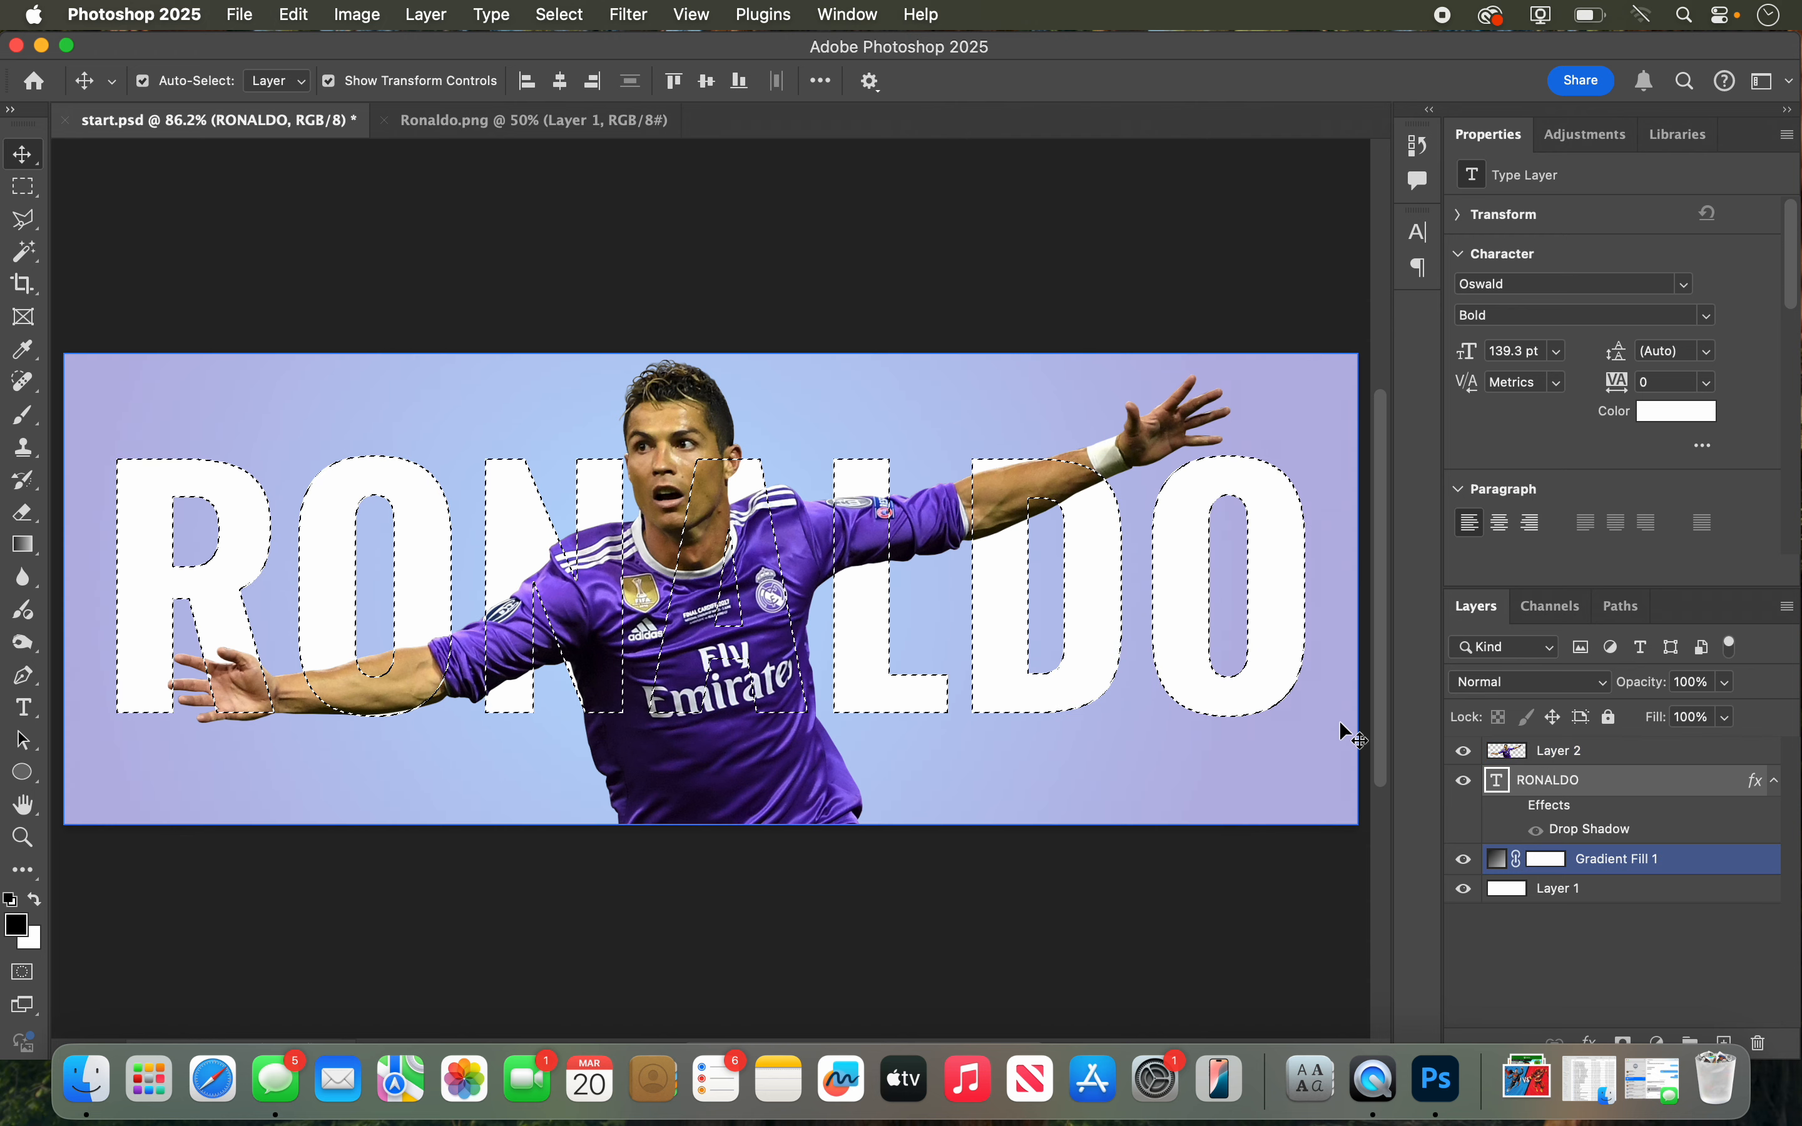
{"action": "left_click", "coordinate": [1128, 536]}
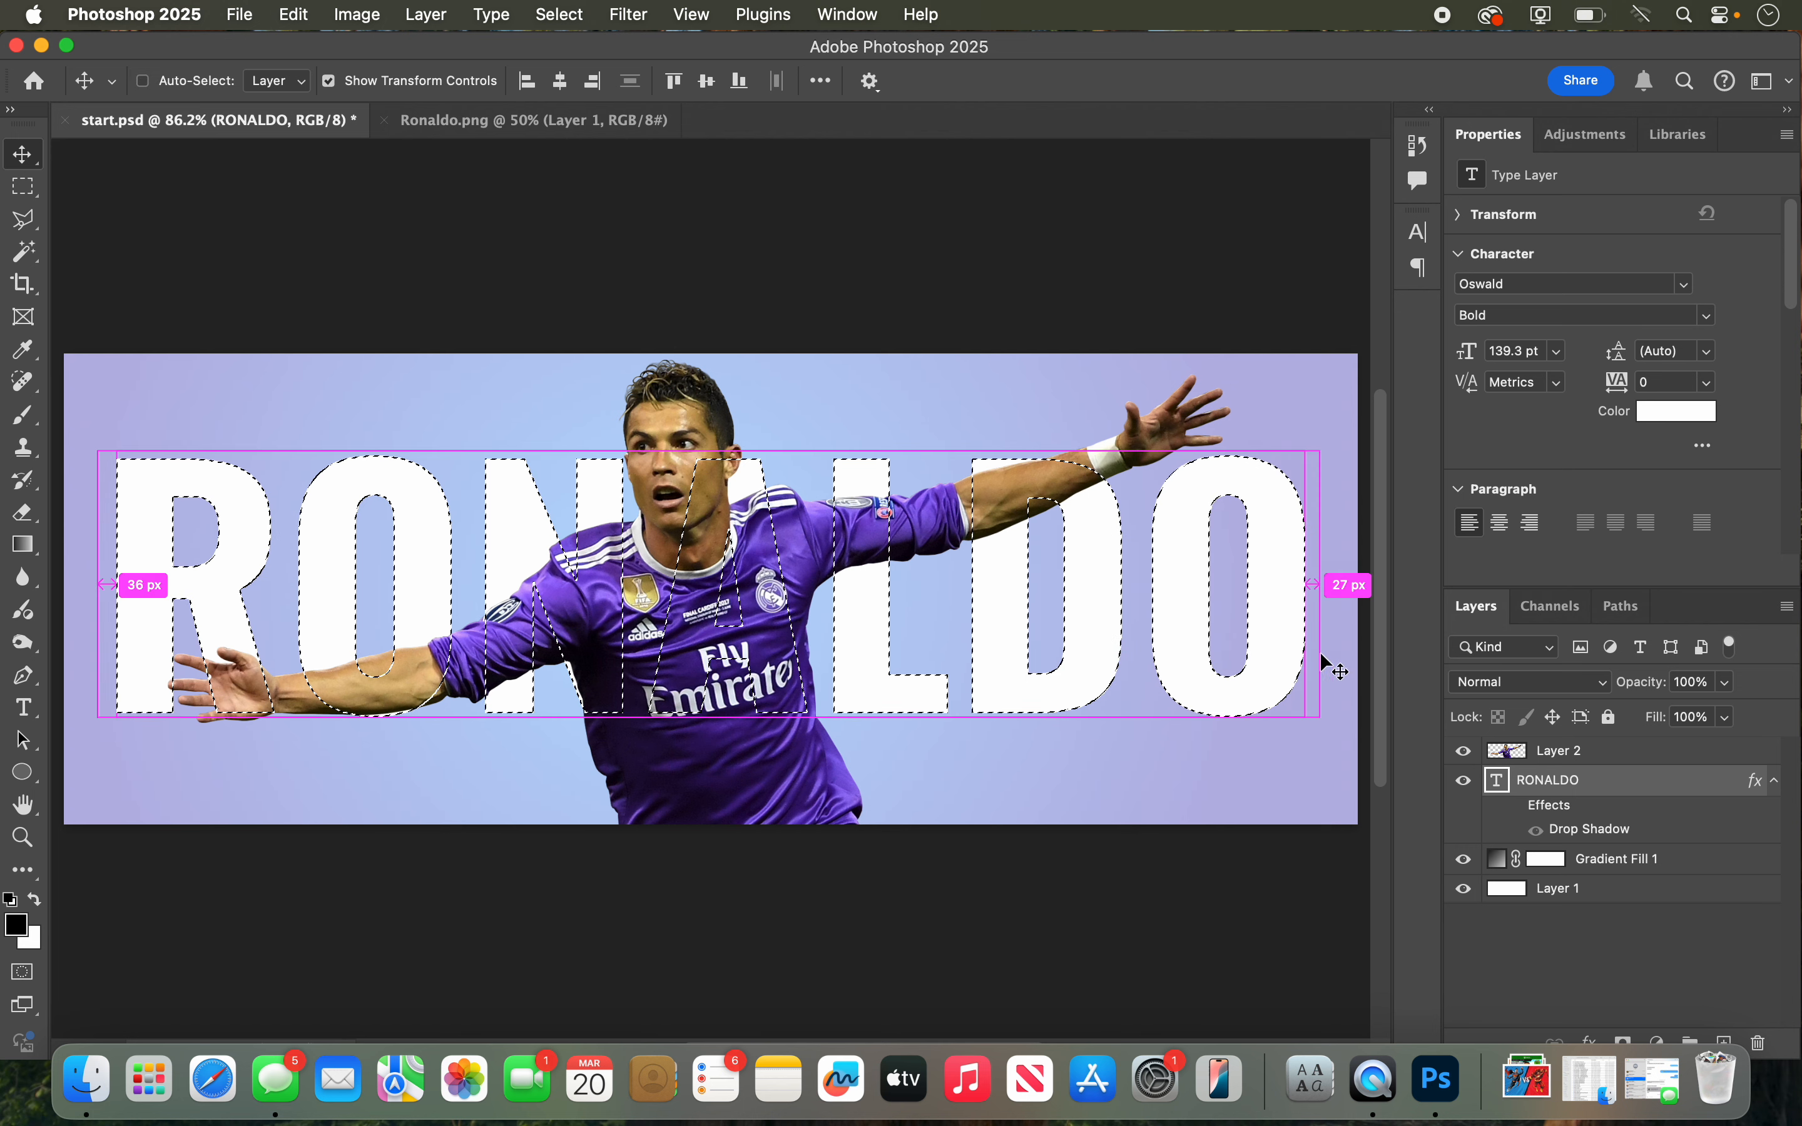
{"action": "left_click", "coordinate": [1497, 754], "text": "super"}
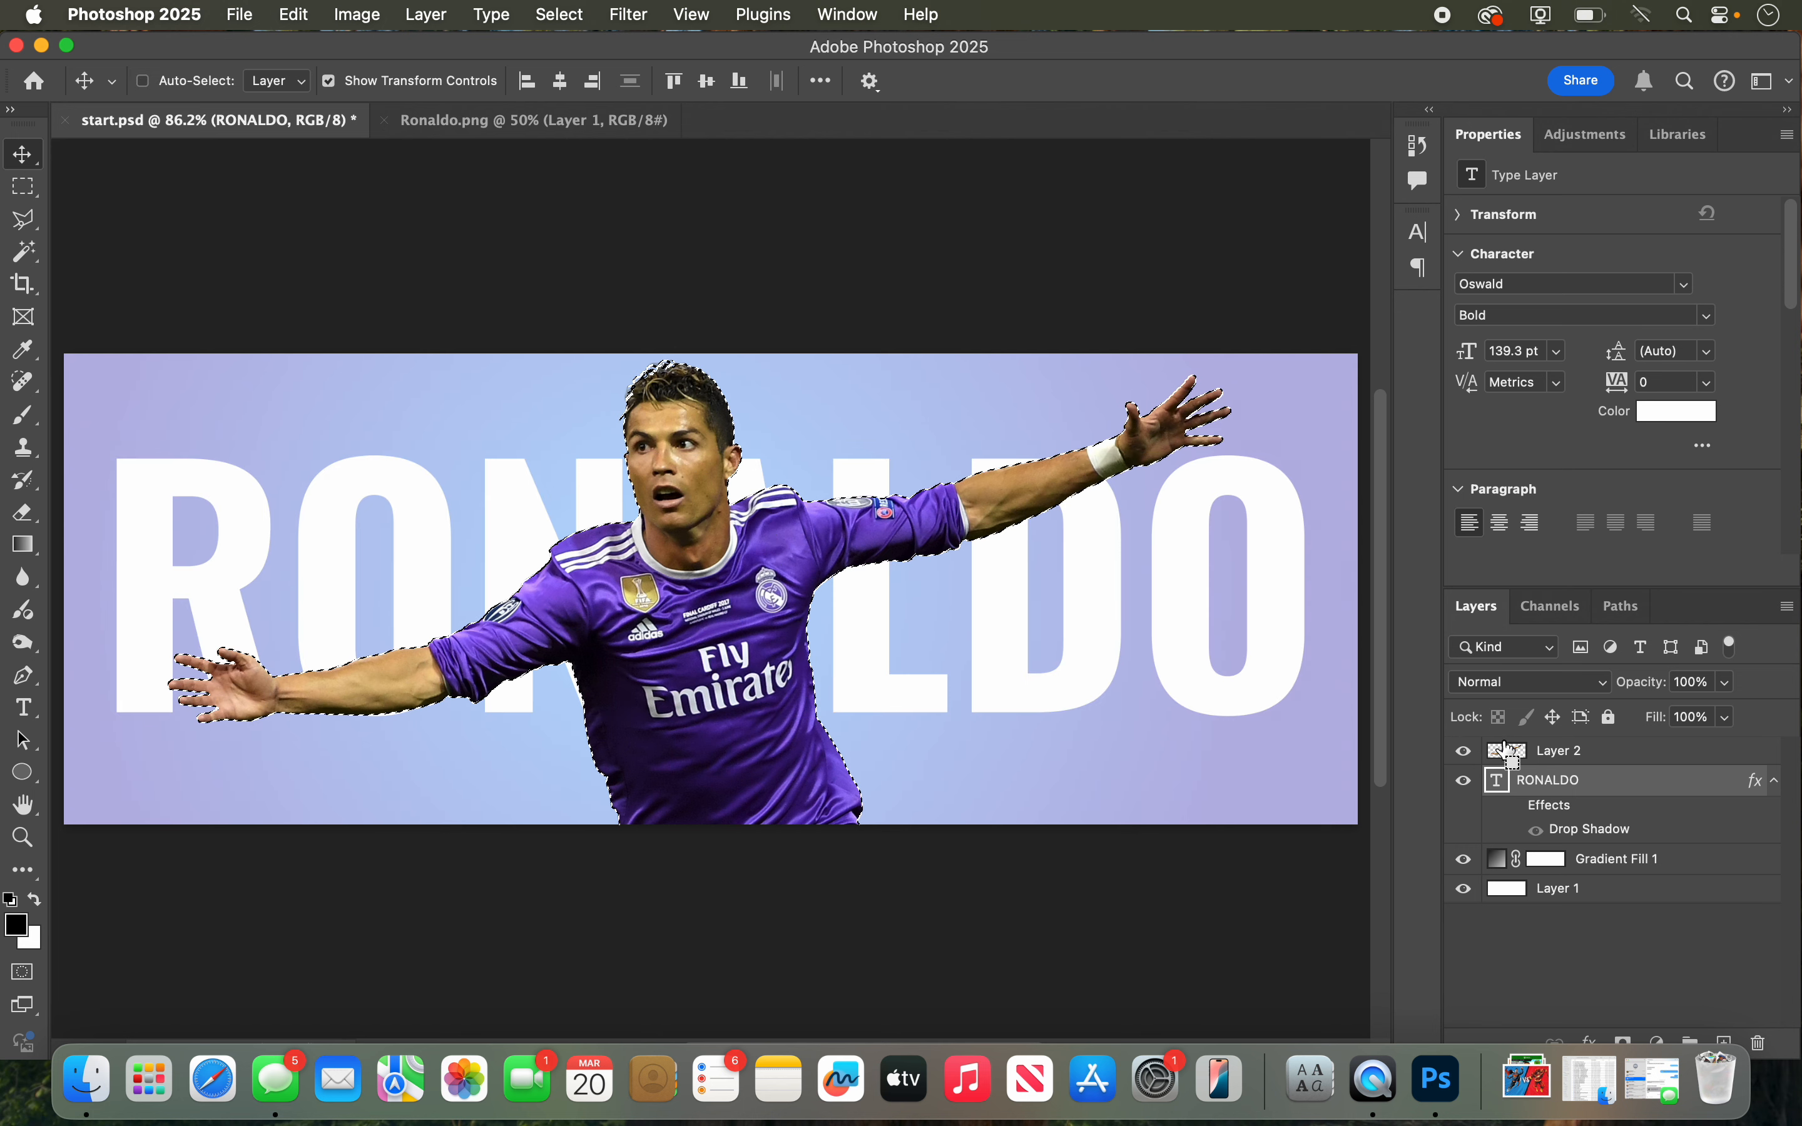
{"action": "left_click", "coordinate": [792, 704]}
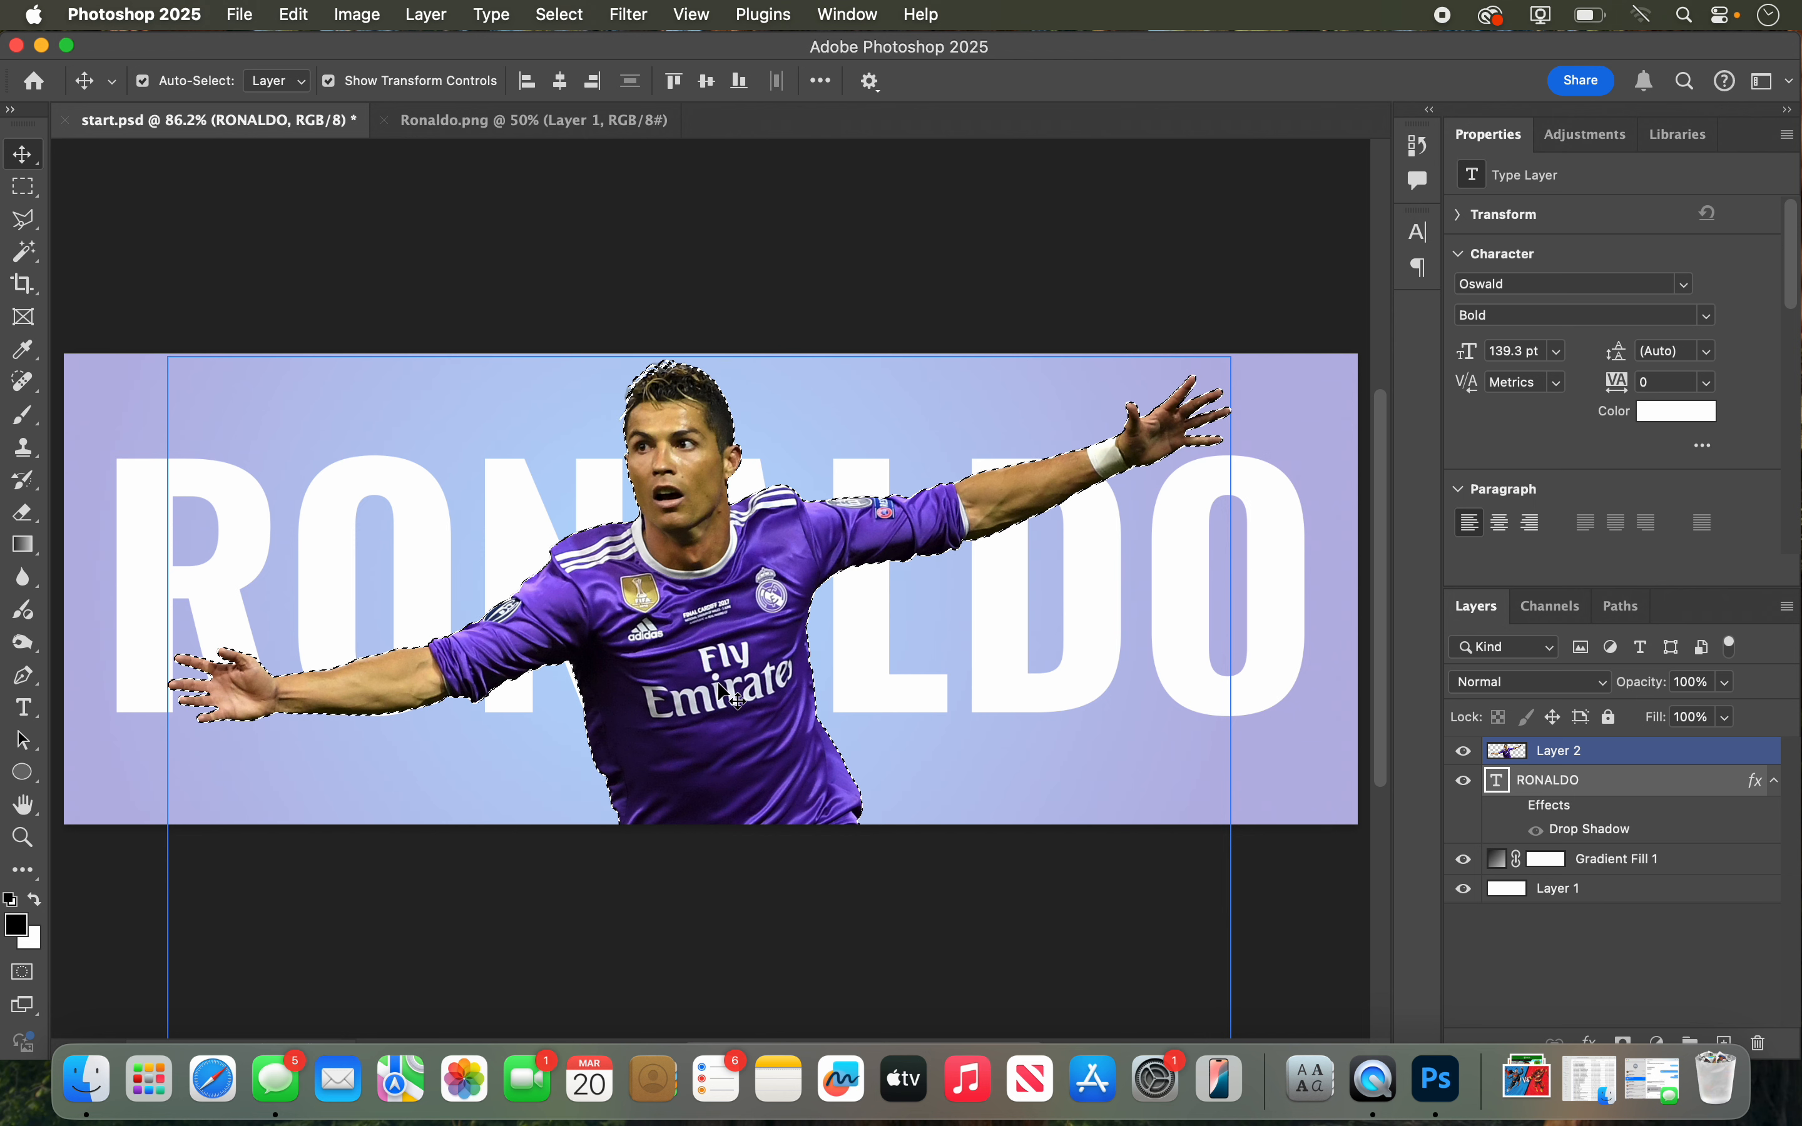
{"action": "key", "text": "super+d"}
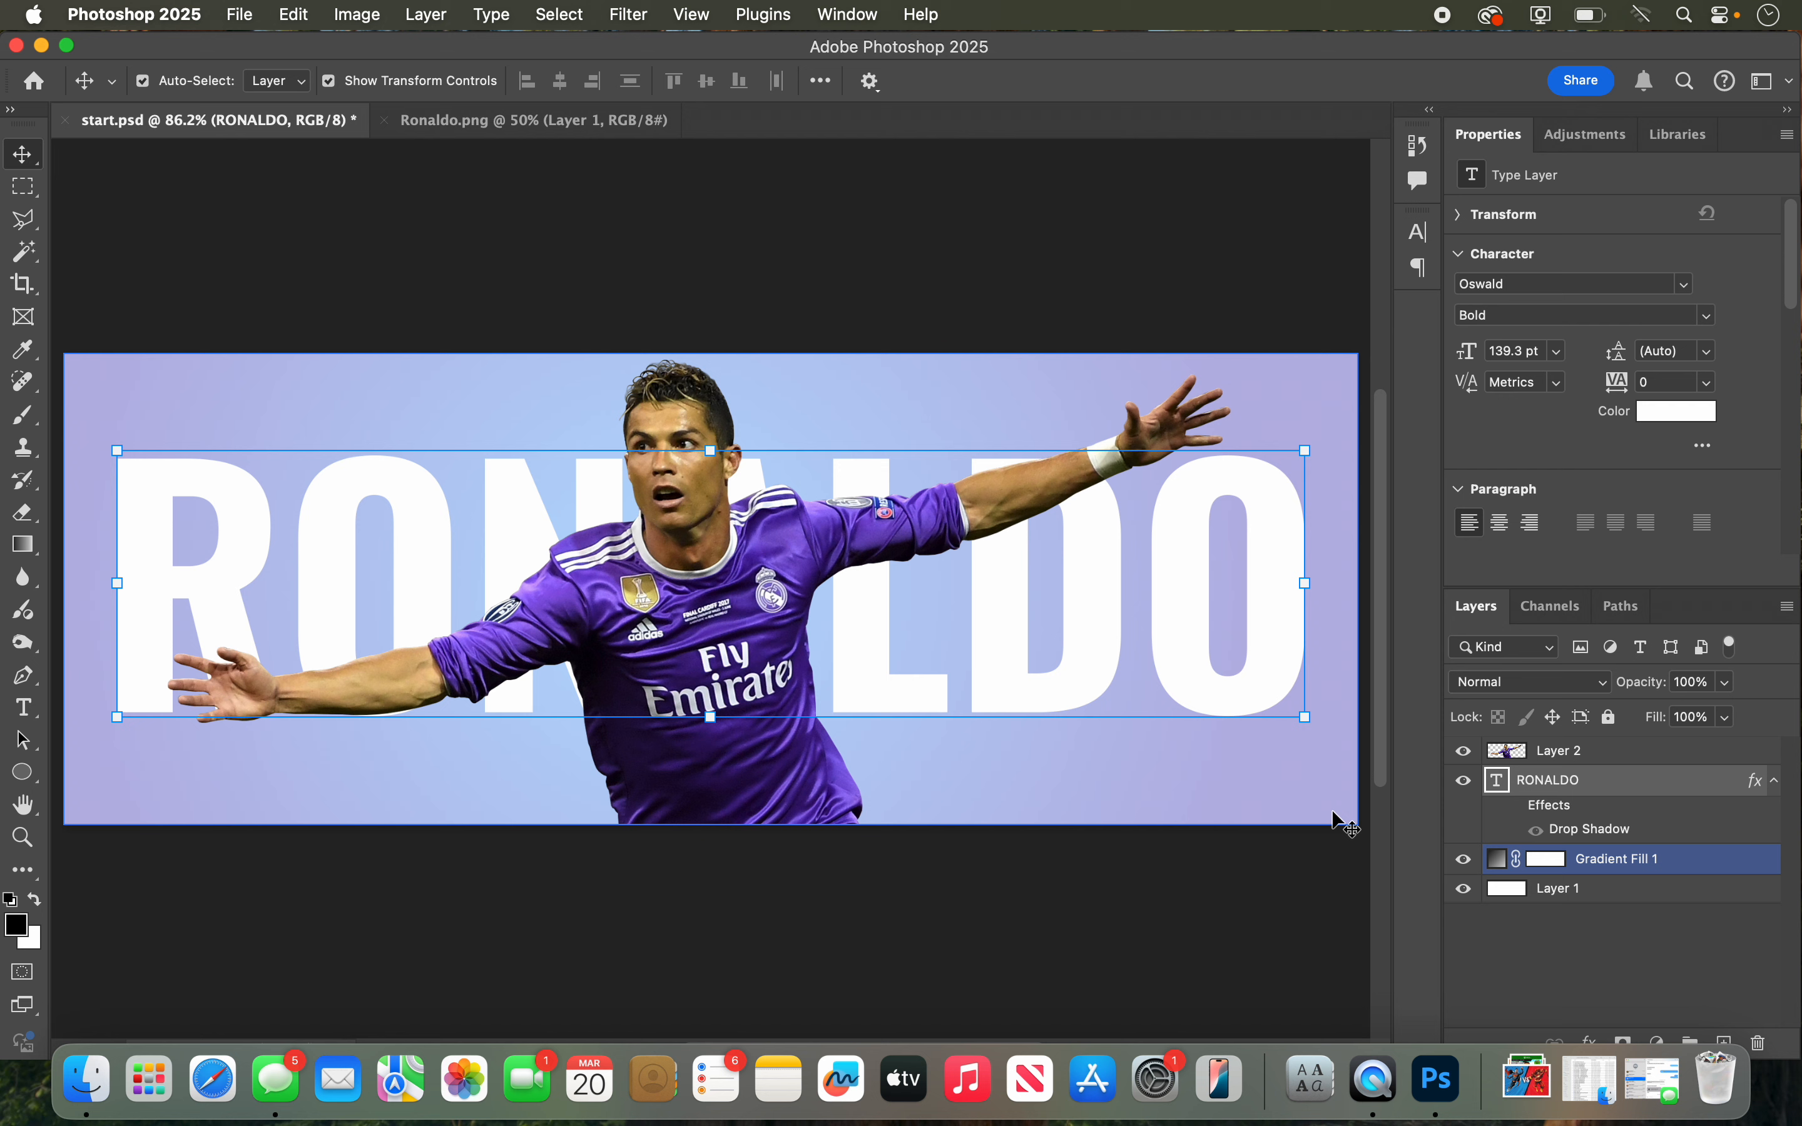
Step: Add a layer mask to the player layer, Layer 2, and make the mask the active target
{"action": "left_click", "coordinate": [1514, 764]}
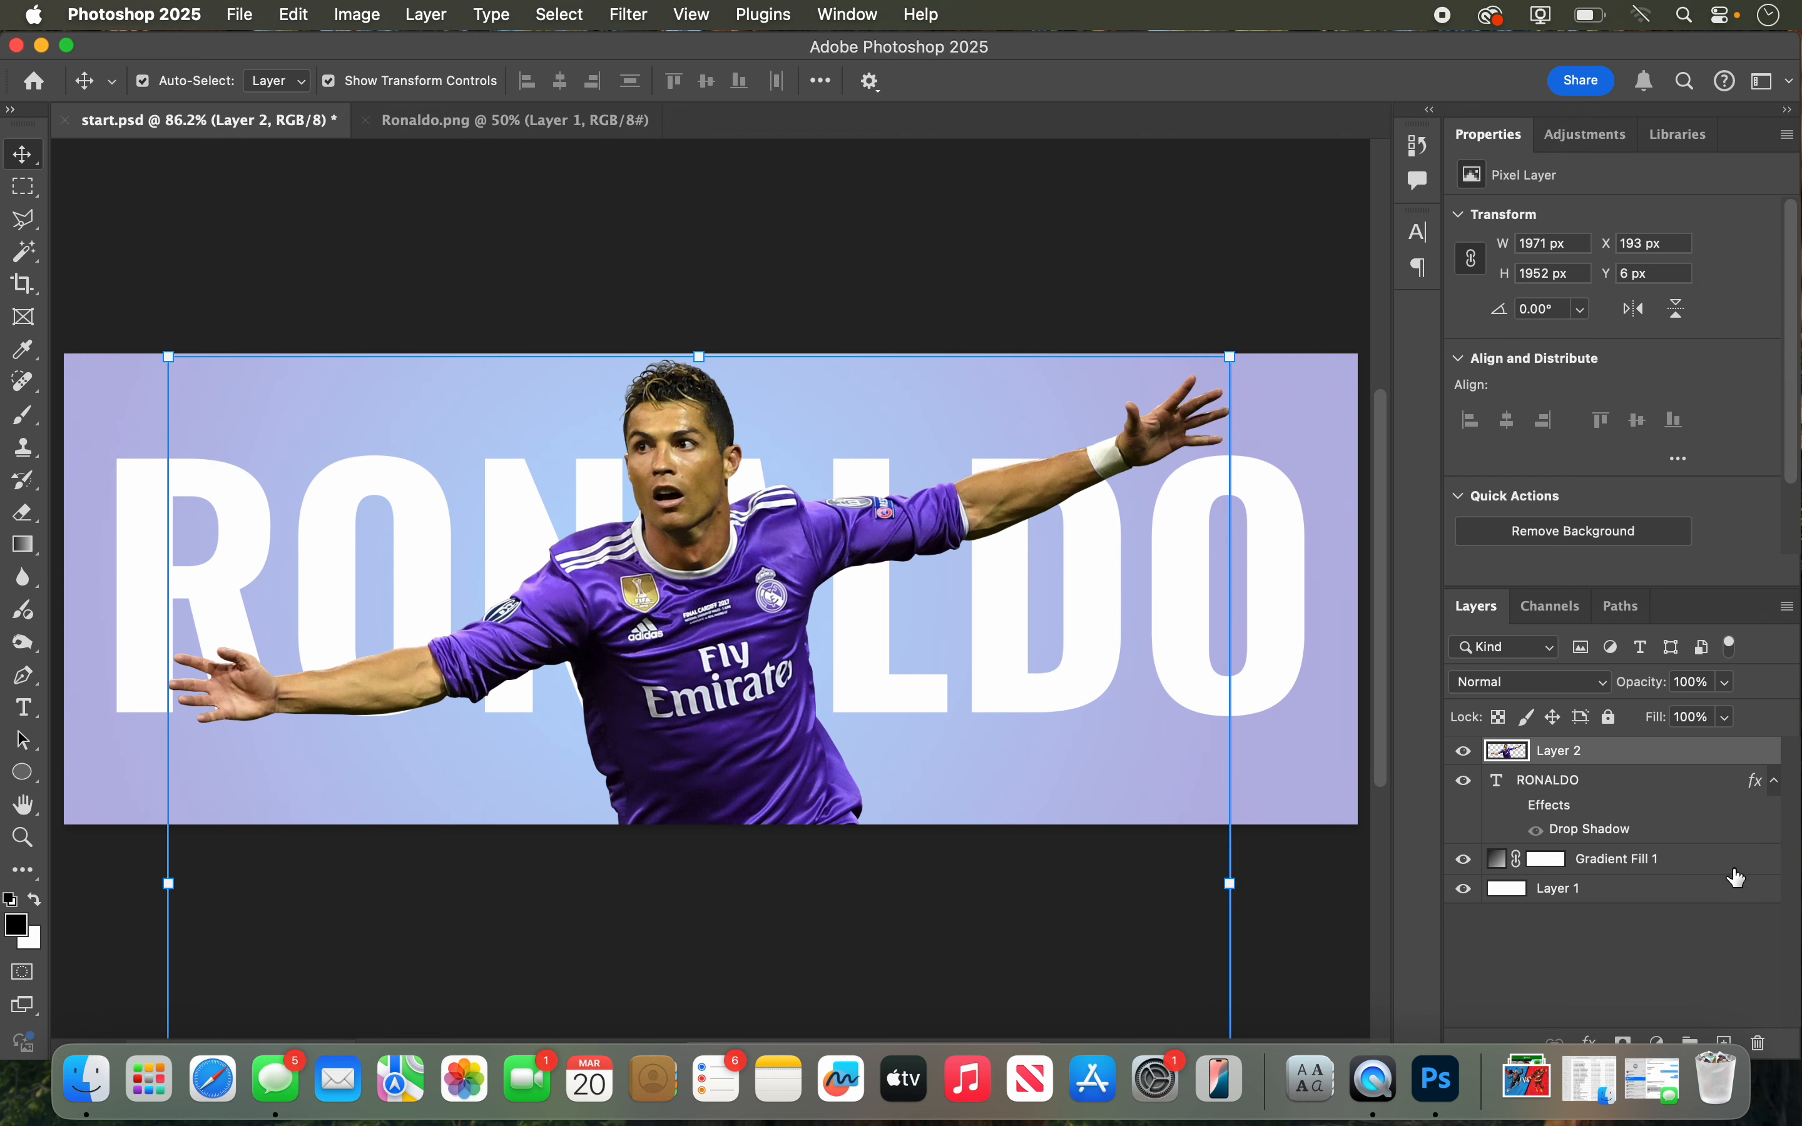
{"action": "left_click_drag", "start_coordinate": [1795, 1056], "coordinate": [1786, 1037]}
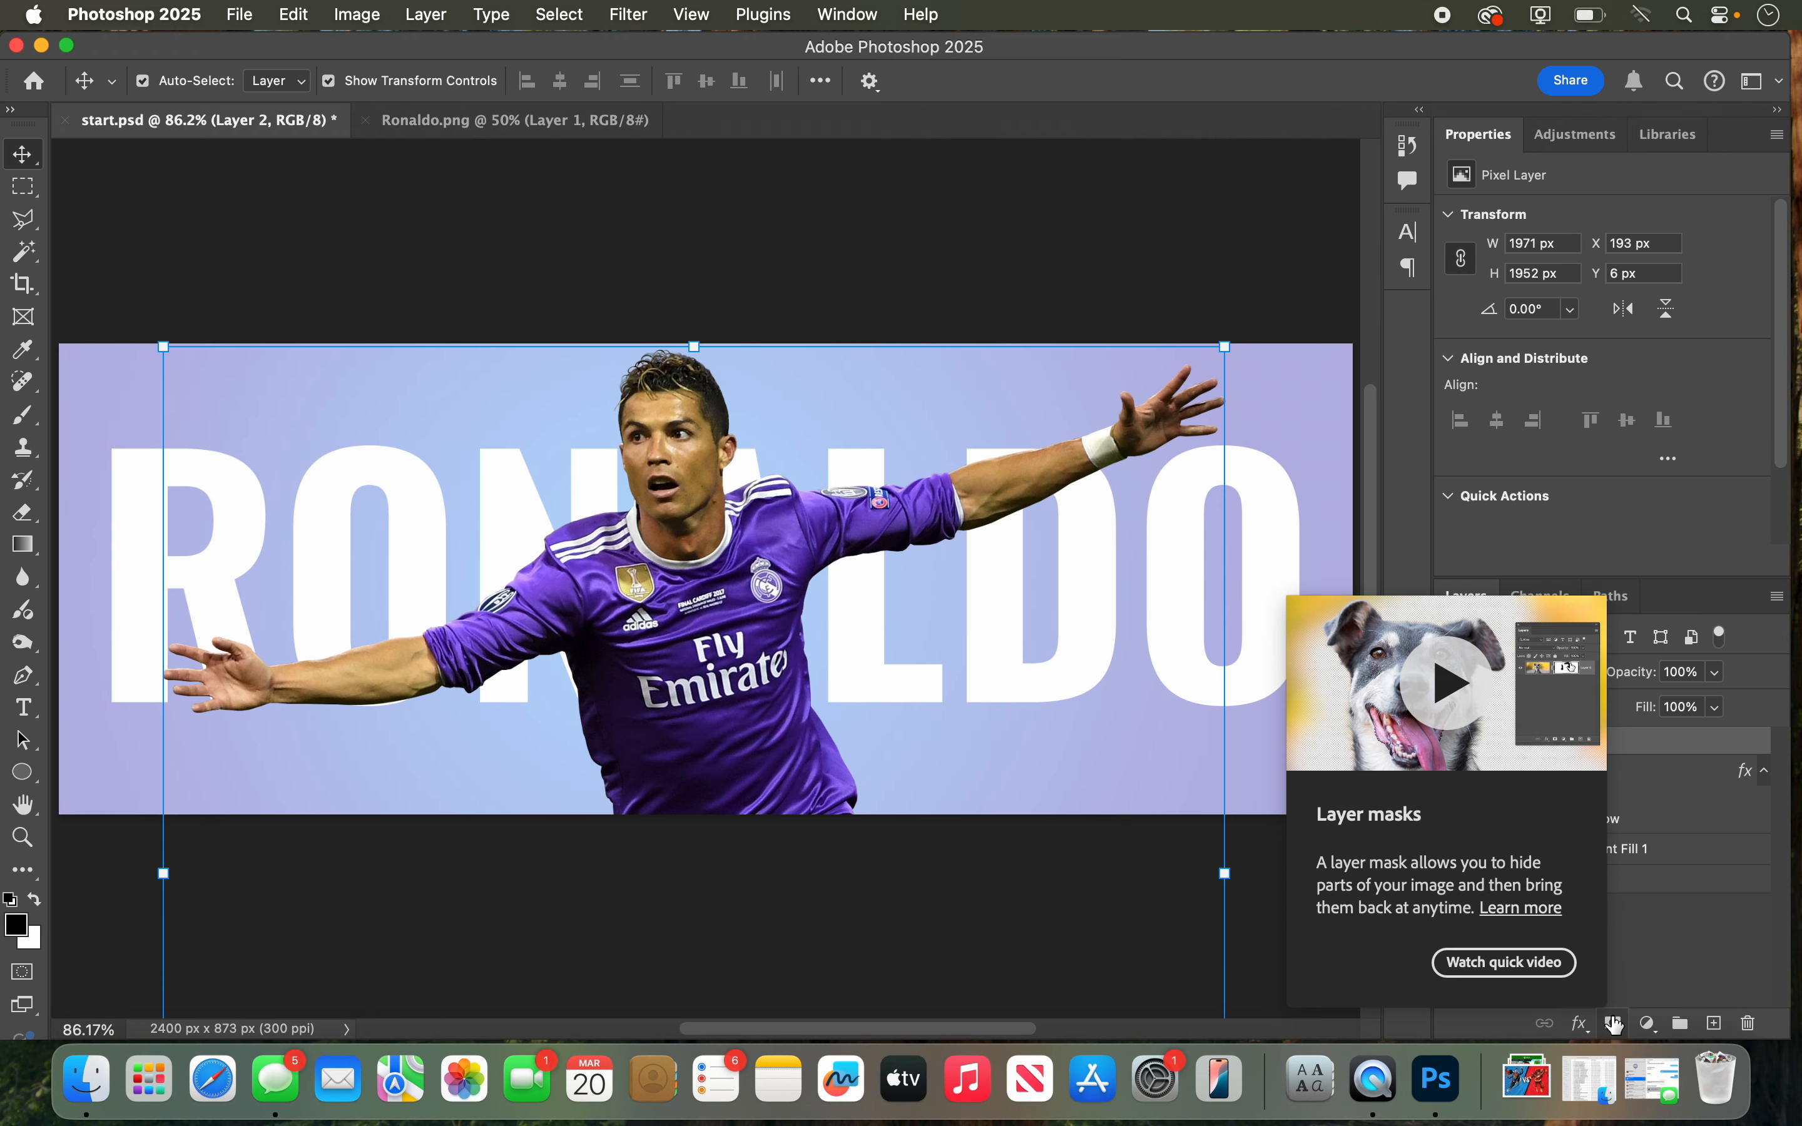
{"action": "left_click", "coordinate": [1705, 953]}
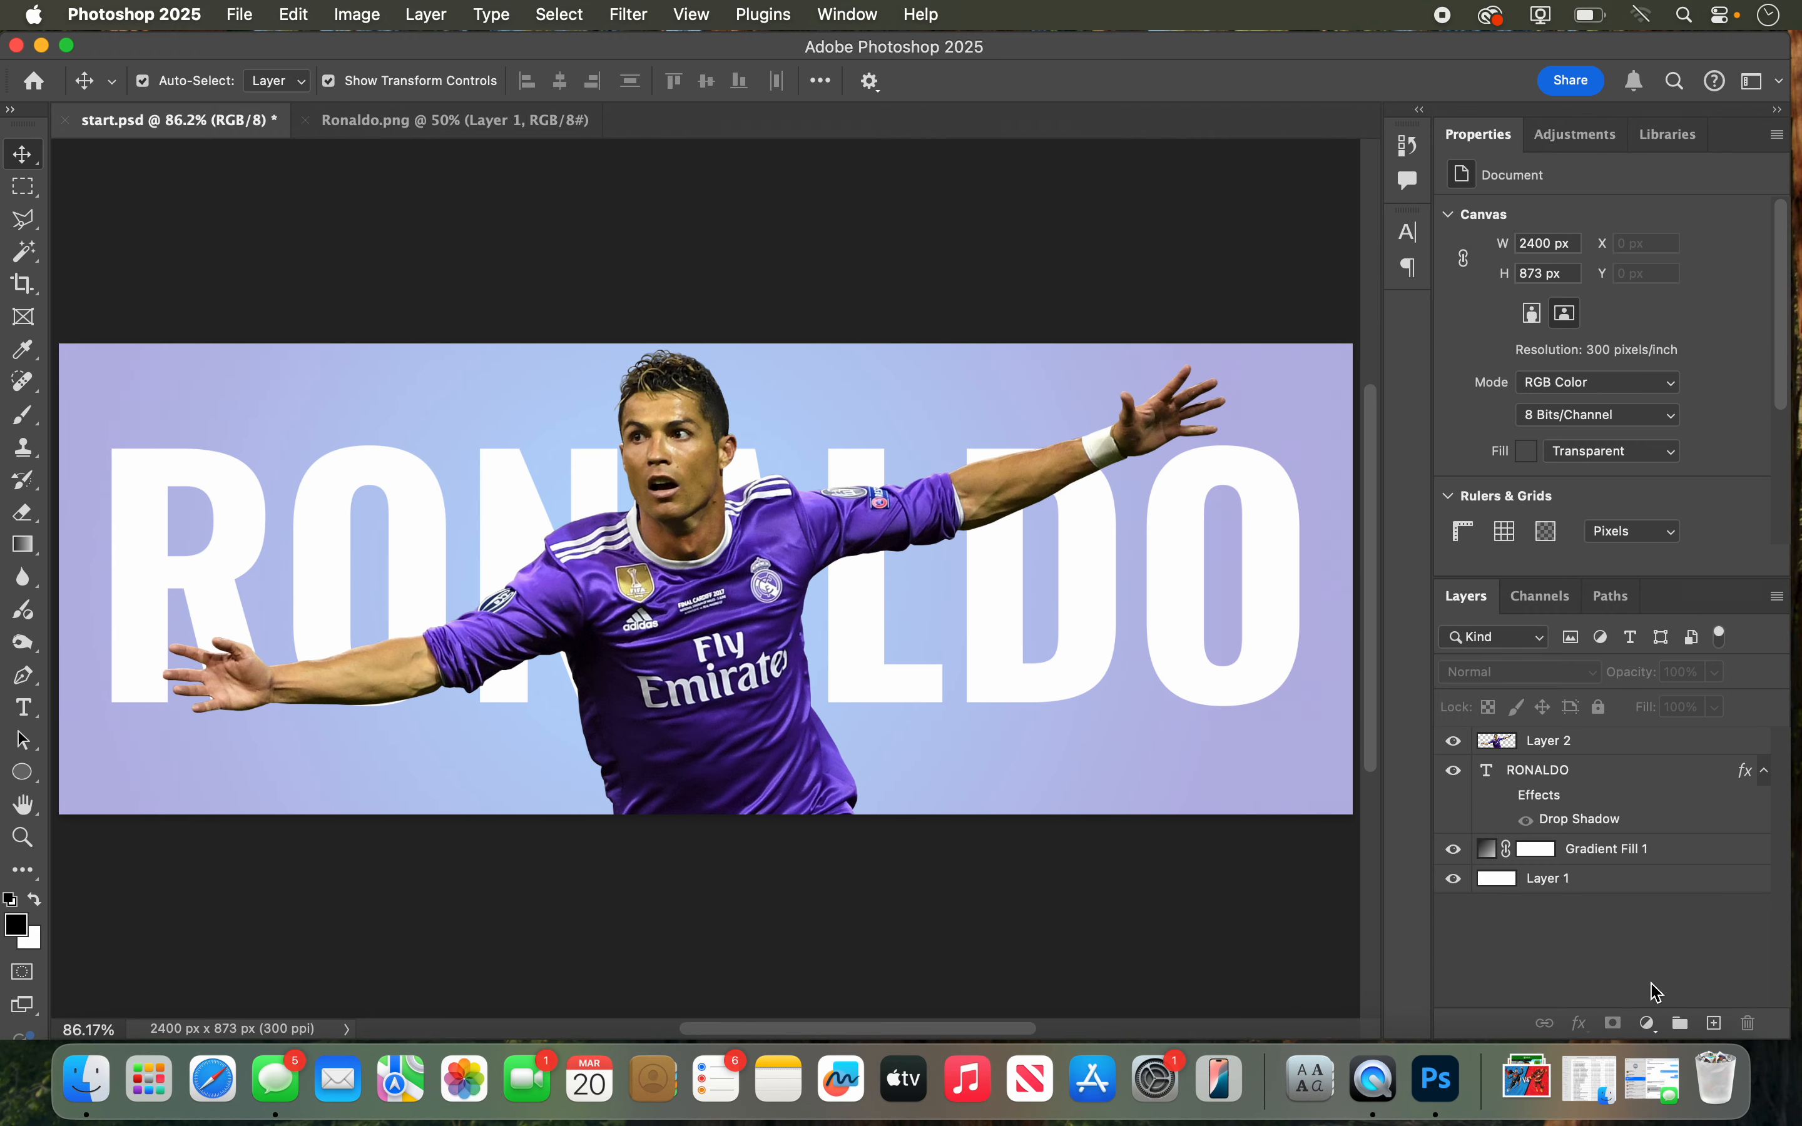
{"action": "left_click", "coordinate": [1602, 739]}
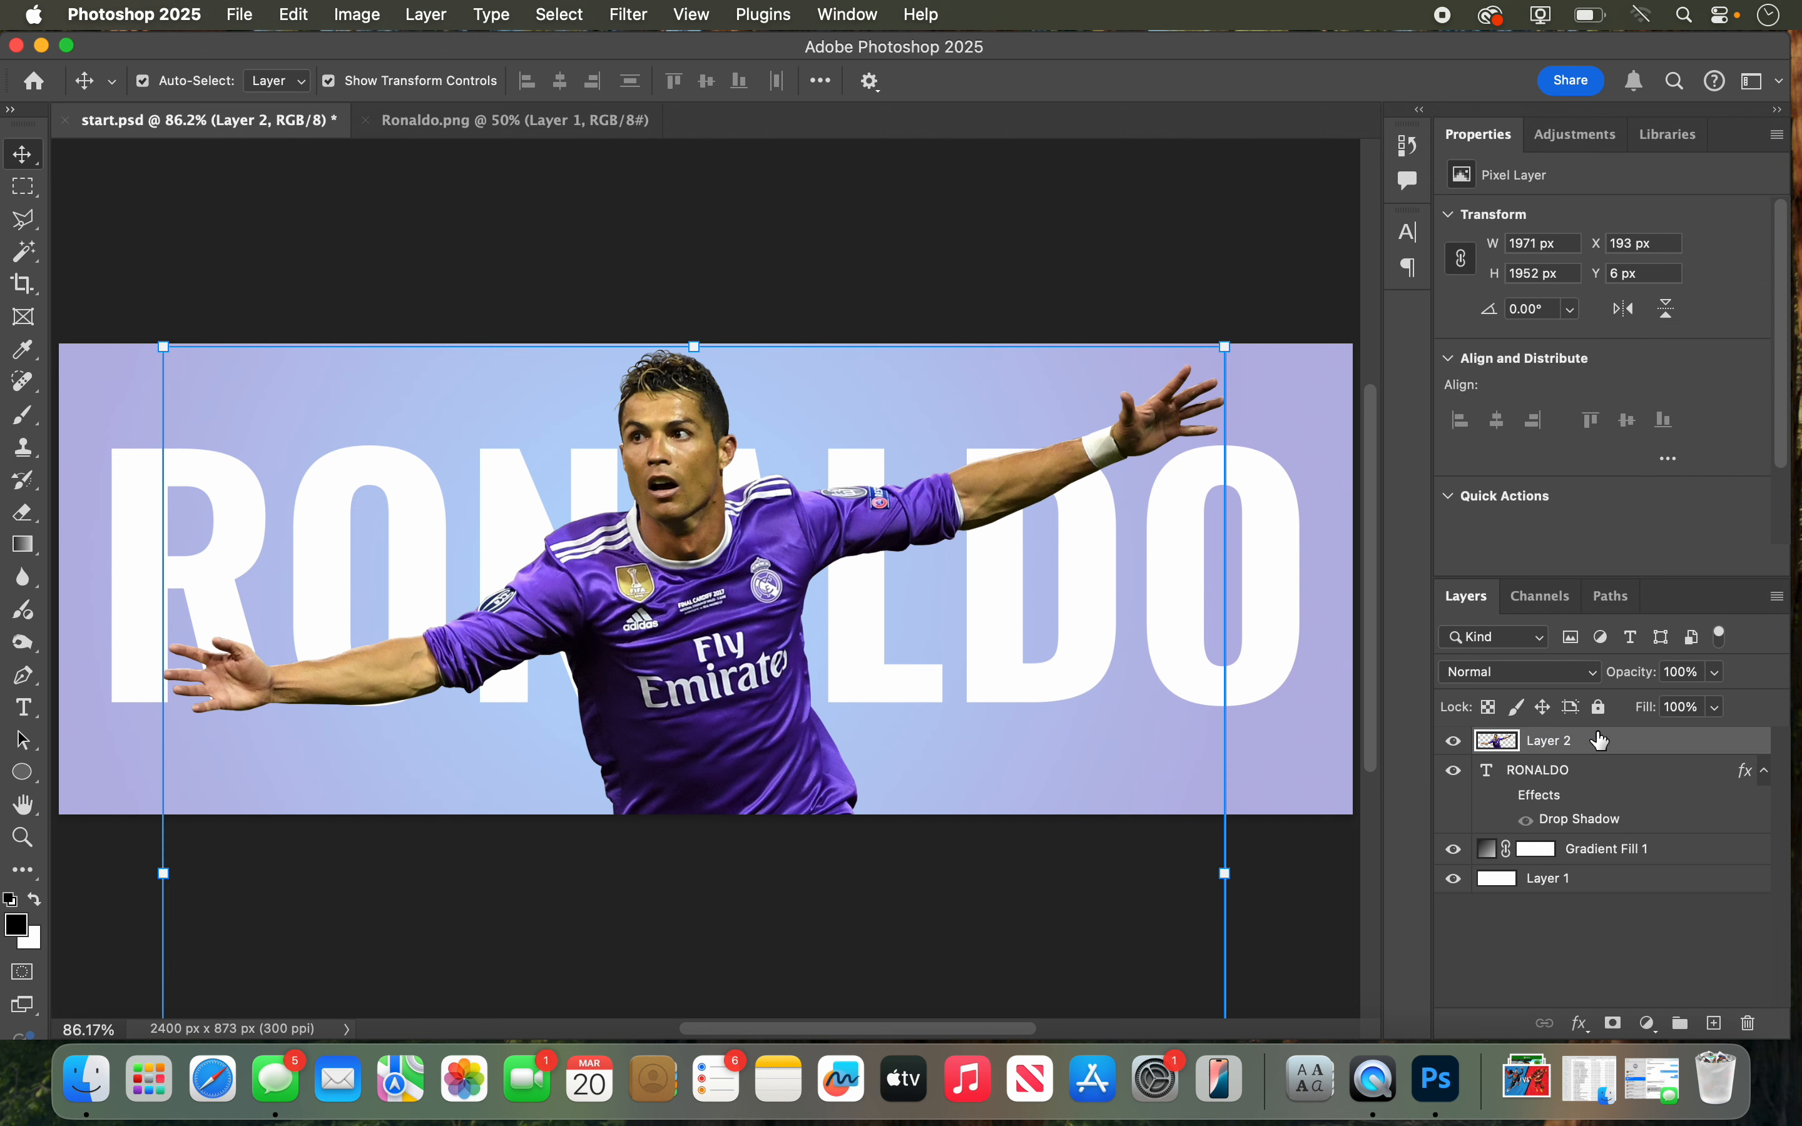
{"action": "left_click", "coordinate": [1612, 1026]}
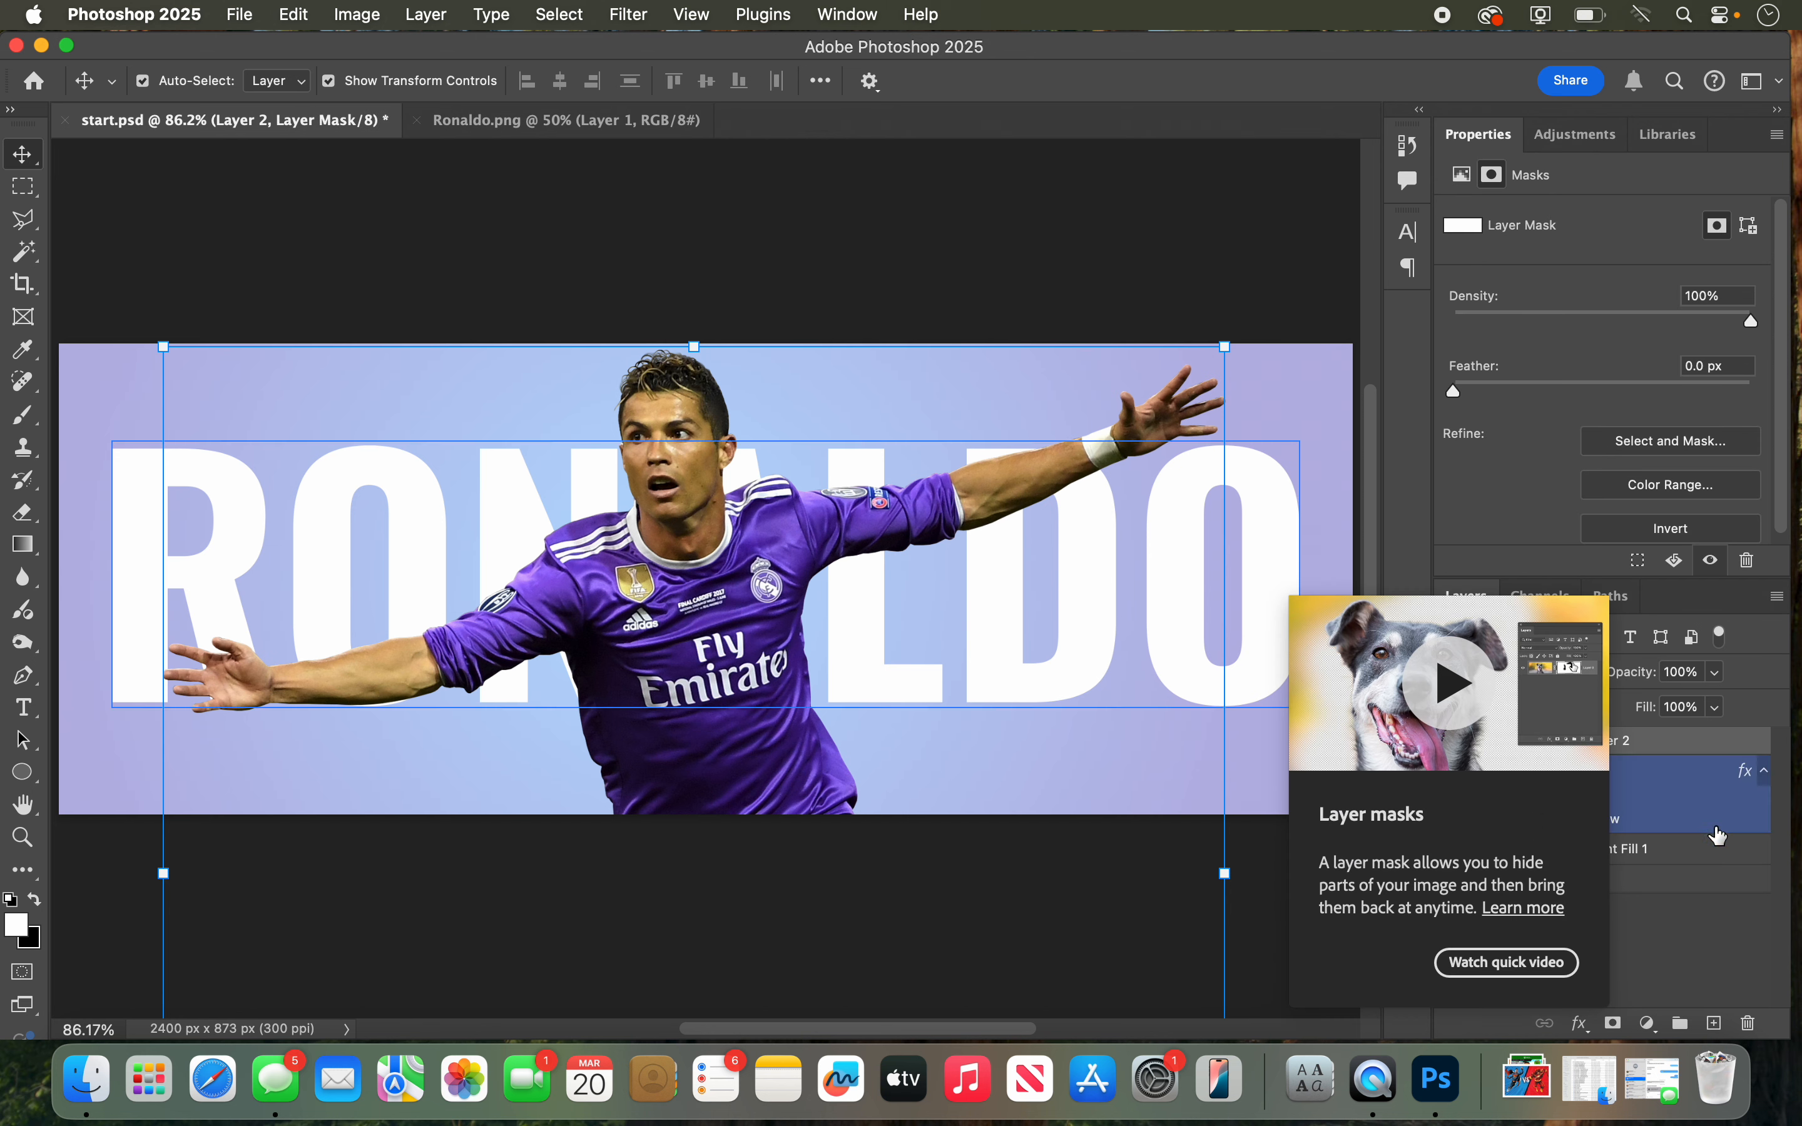
{"action": "left_click", "coordinate": [1681, 947]}
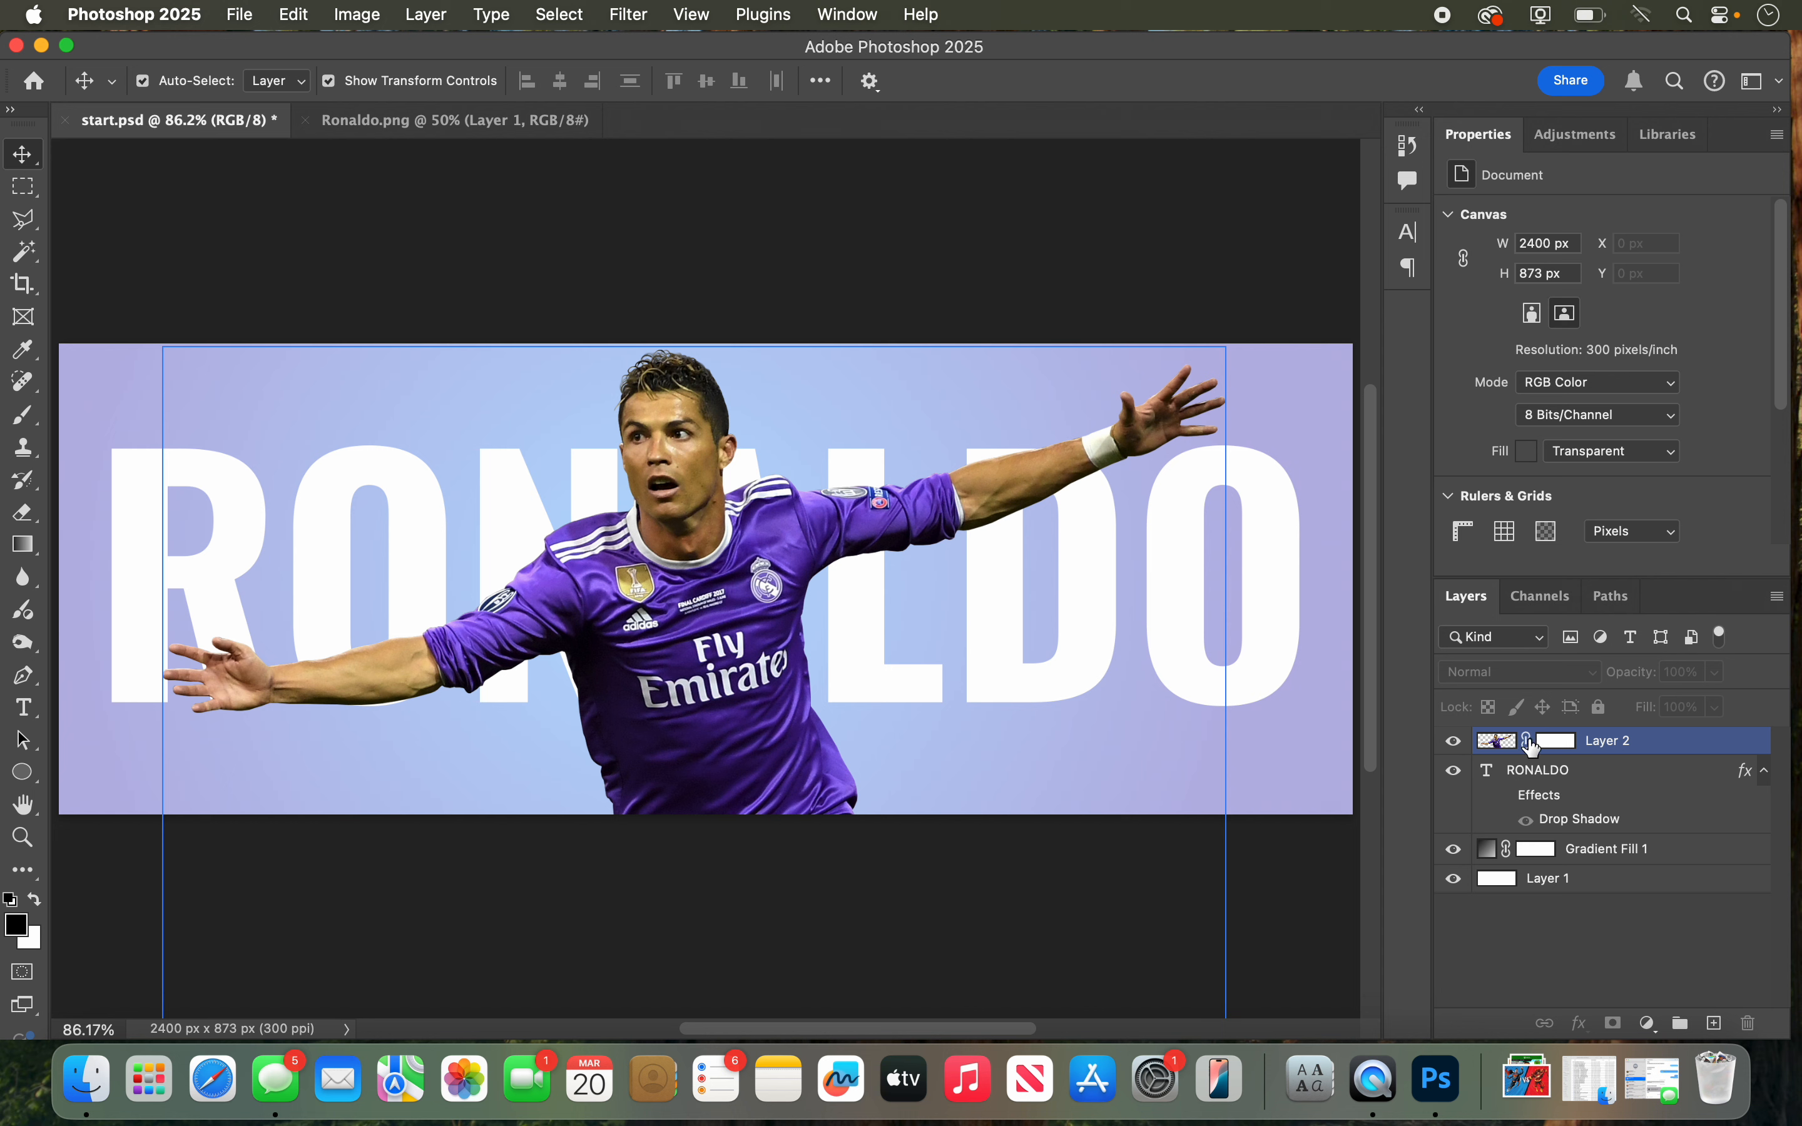
{"action": "left_click", "coordinate": [1503, 747]}
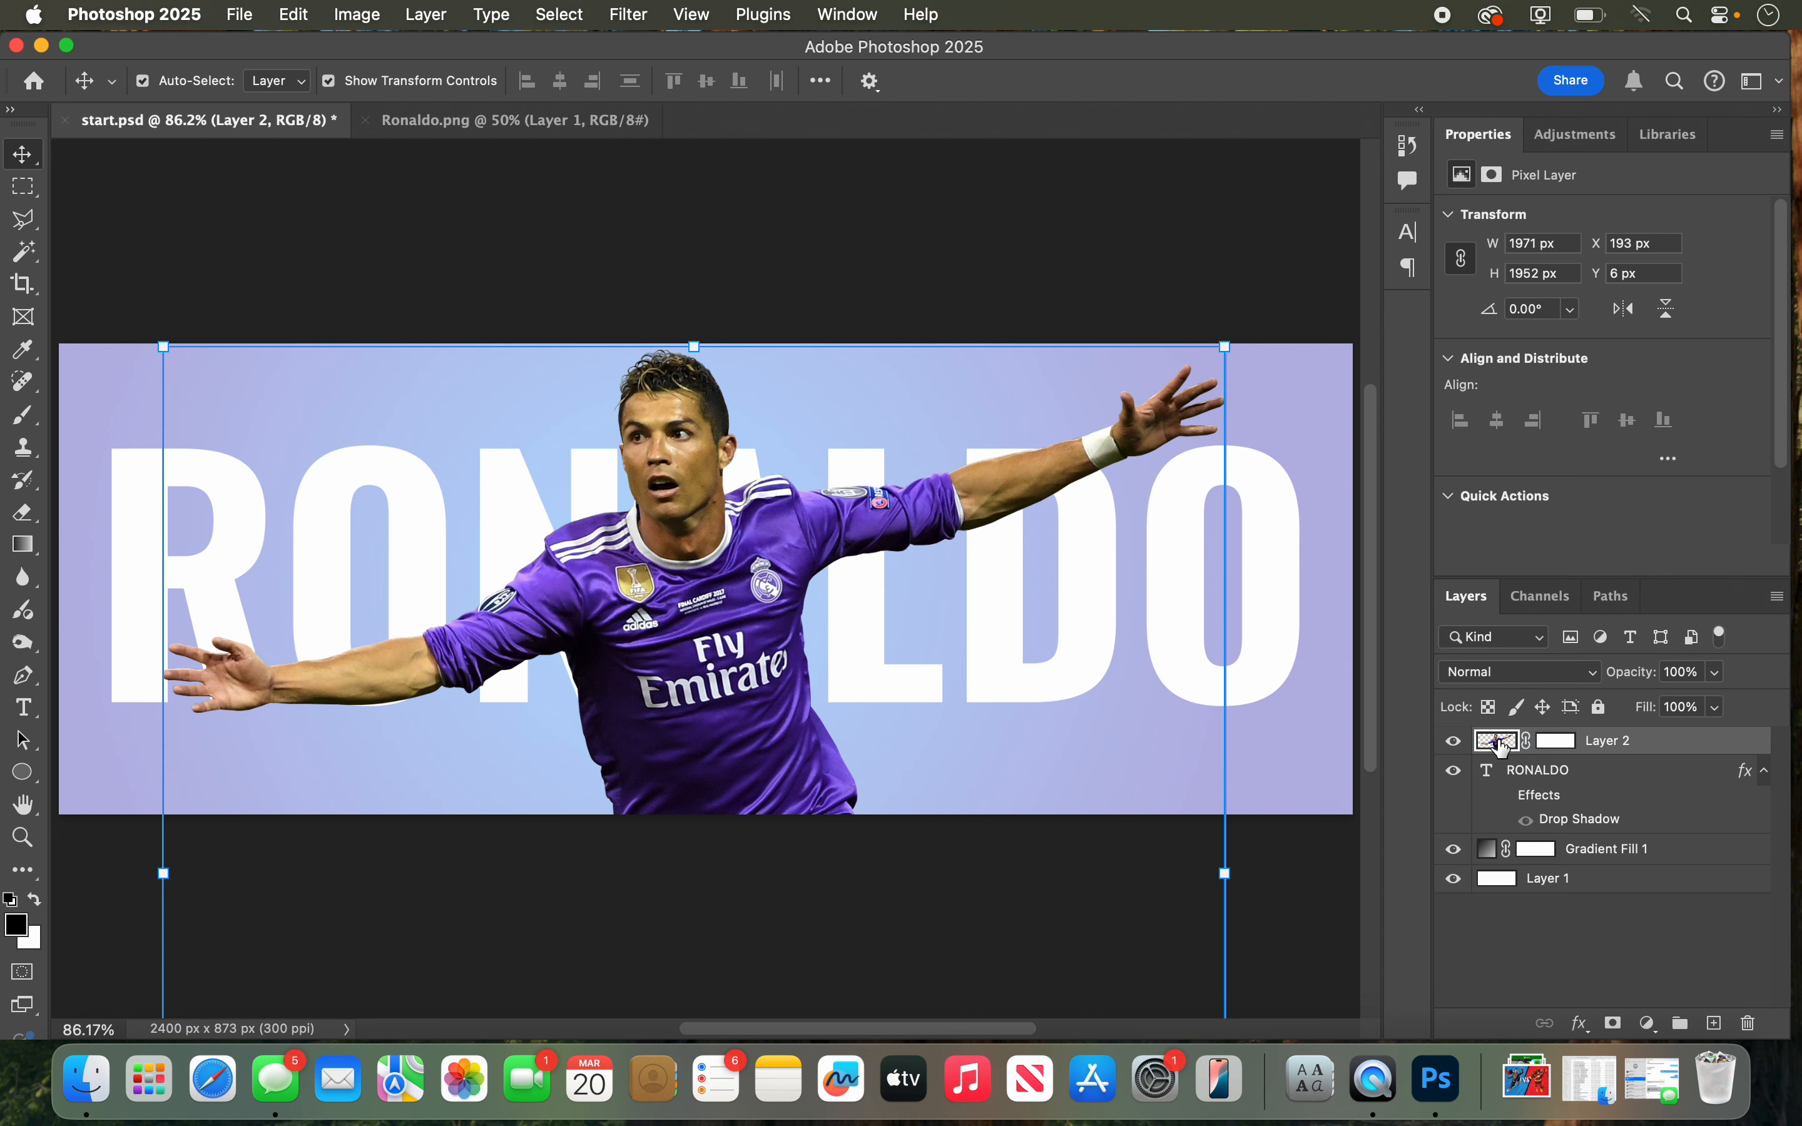
{"action": "left_click", "coordinate": [1573, 743]}
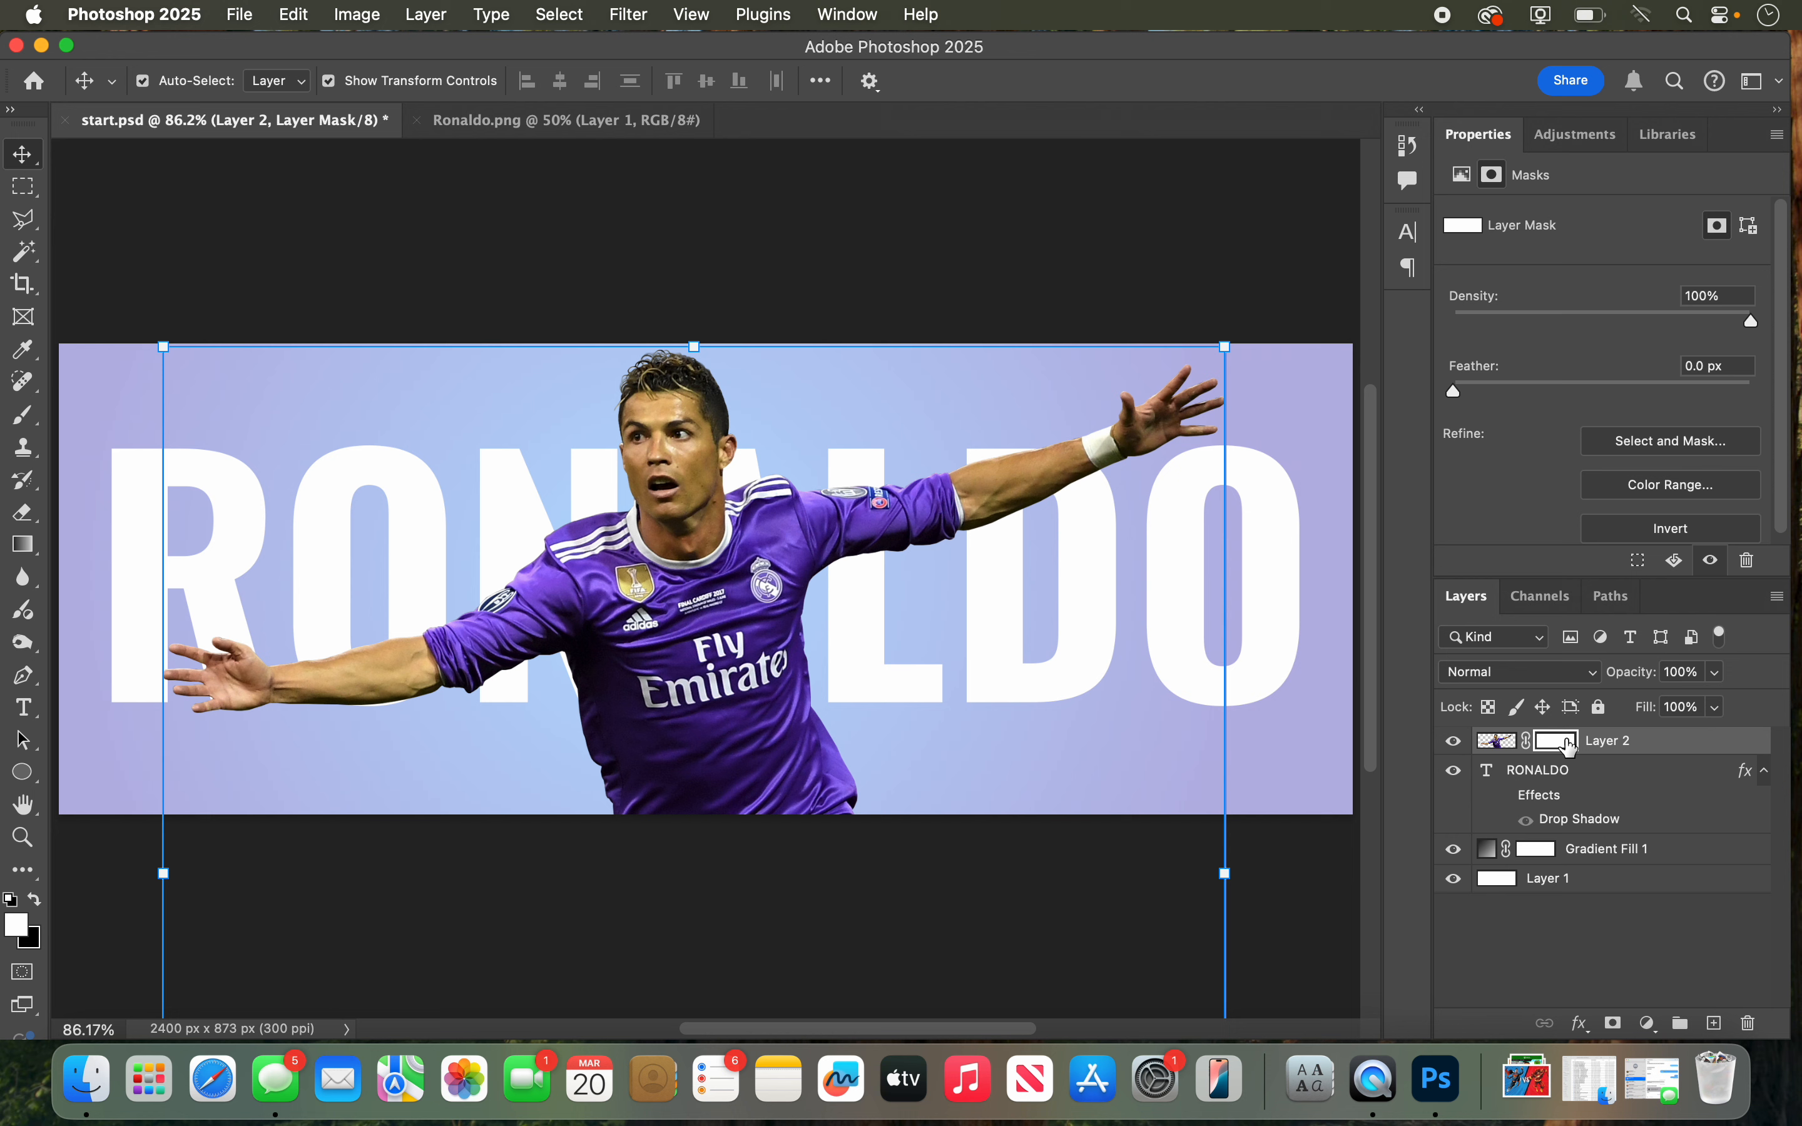
Step: Load the RONALDO text outline as a selection while keeping Layer 2's mask active for painting
{"action": "left_click_drag", "start_coordinate": [1570, 745], "coordinate": [1487, 774]}
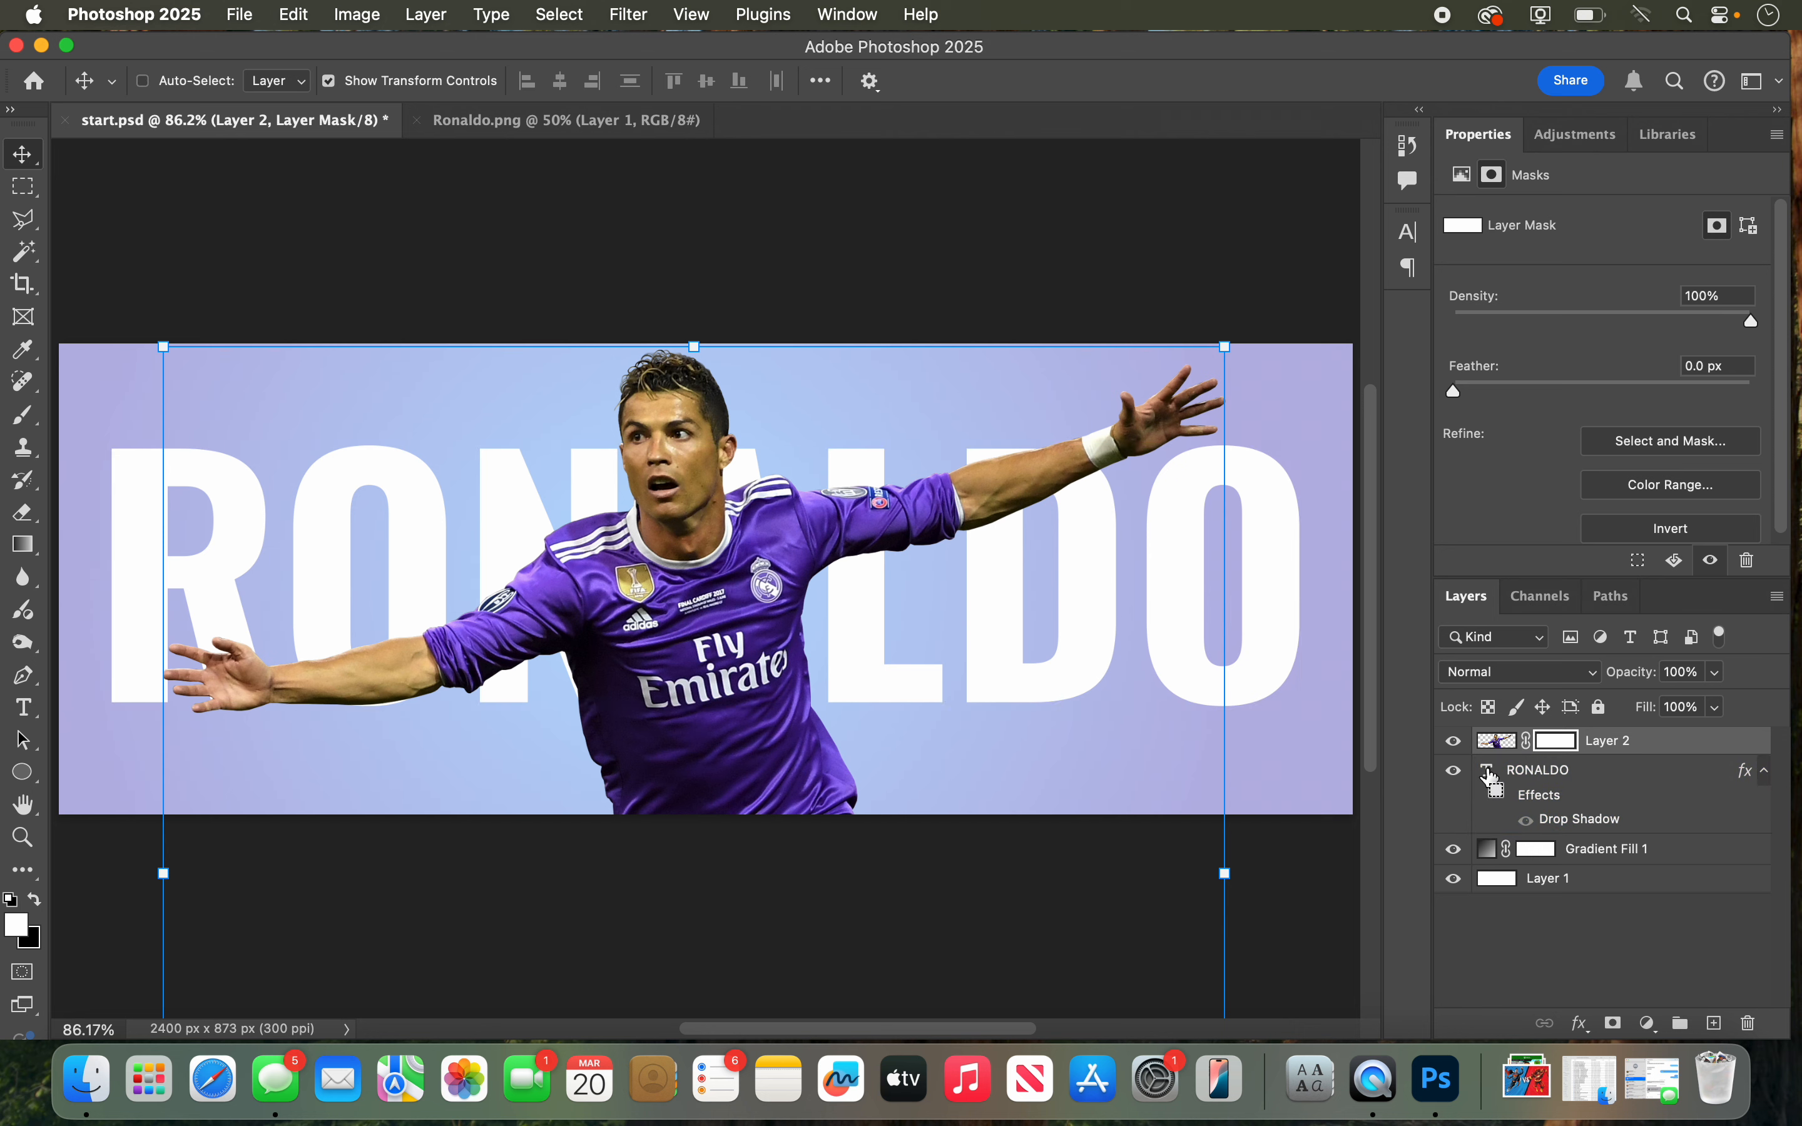
{"action": "left_click", "coordinate": [1487, 771], "text": "super"}
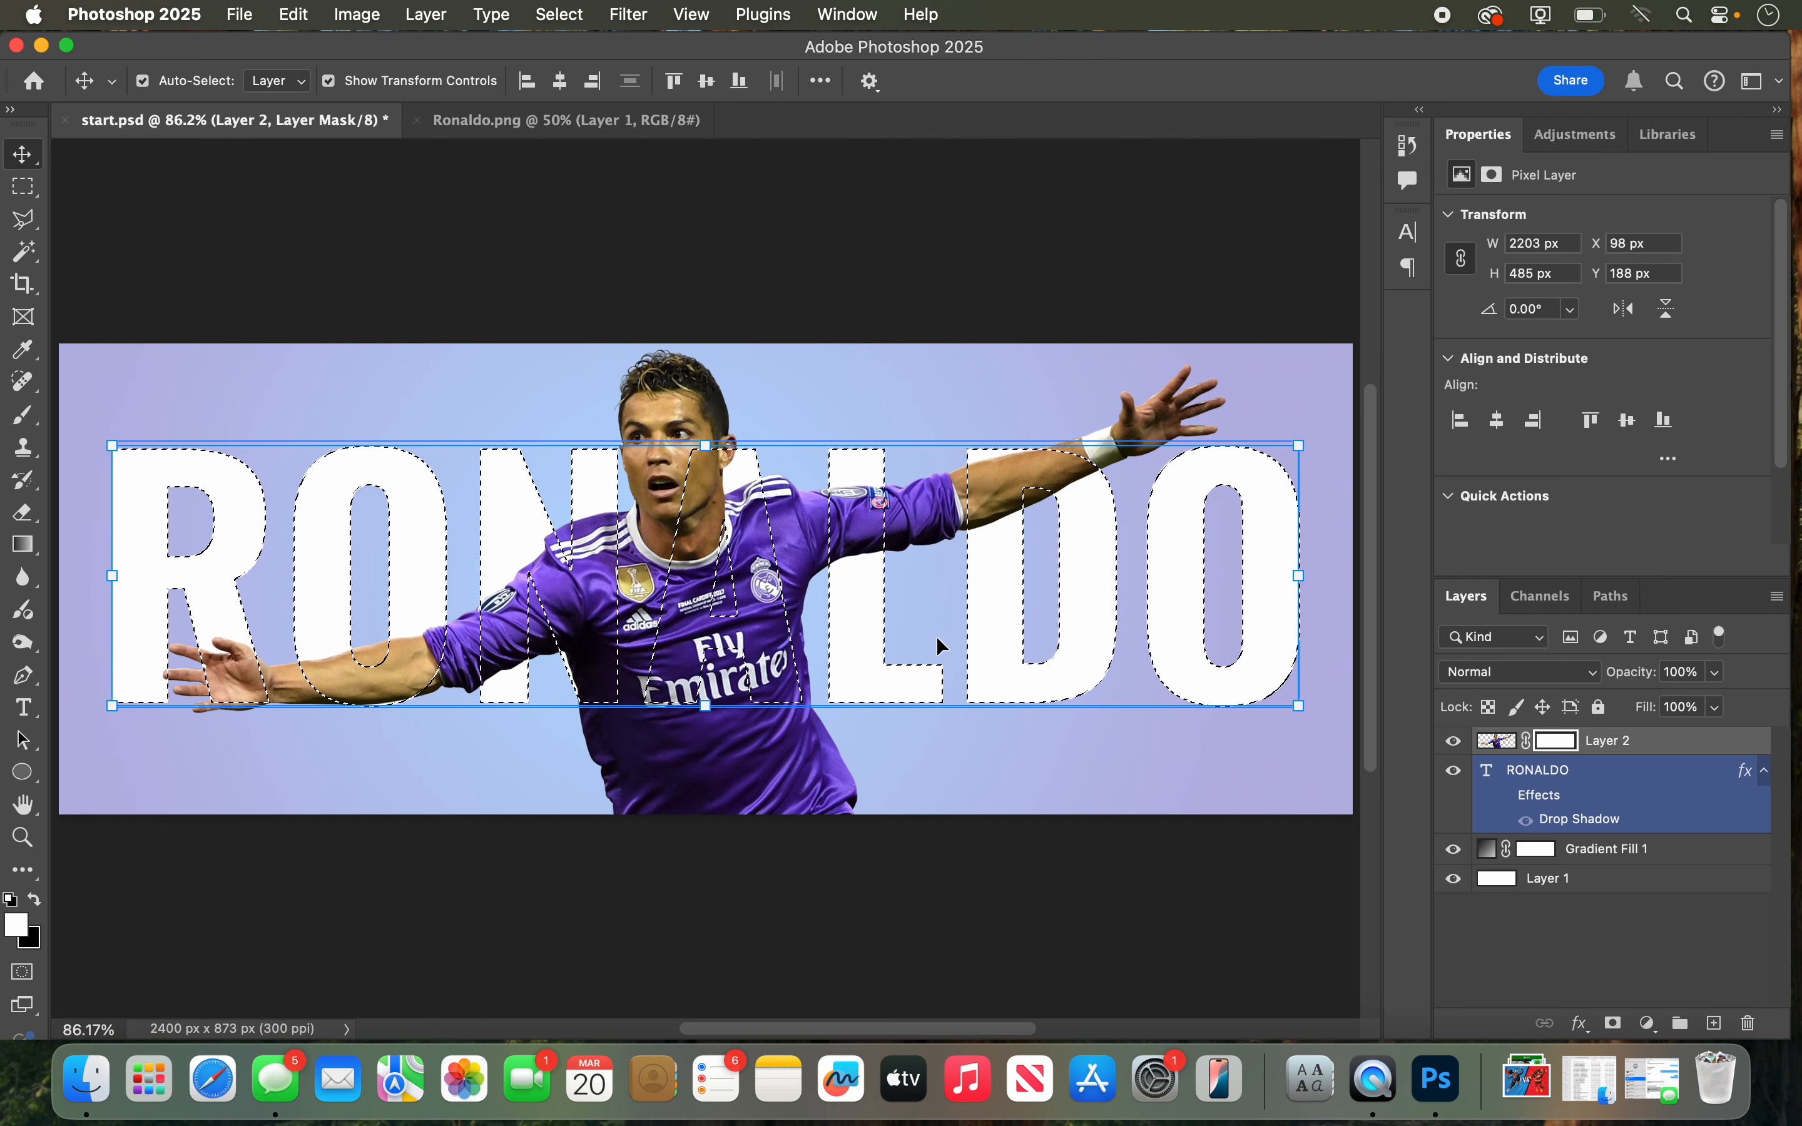
{"action": "left_click", "coordinate": [1563, 745]}
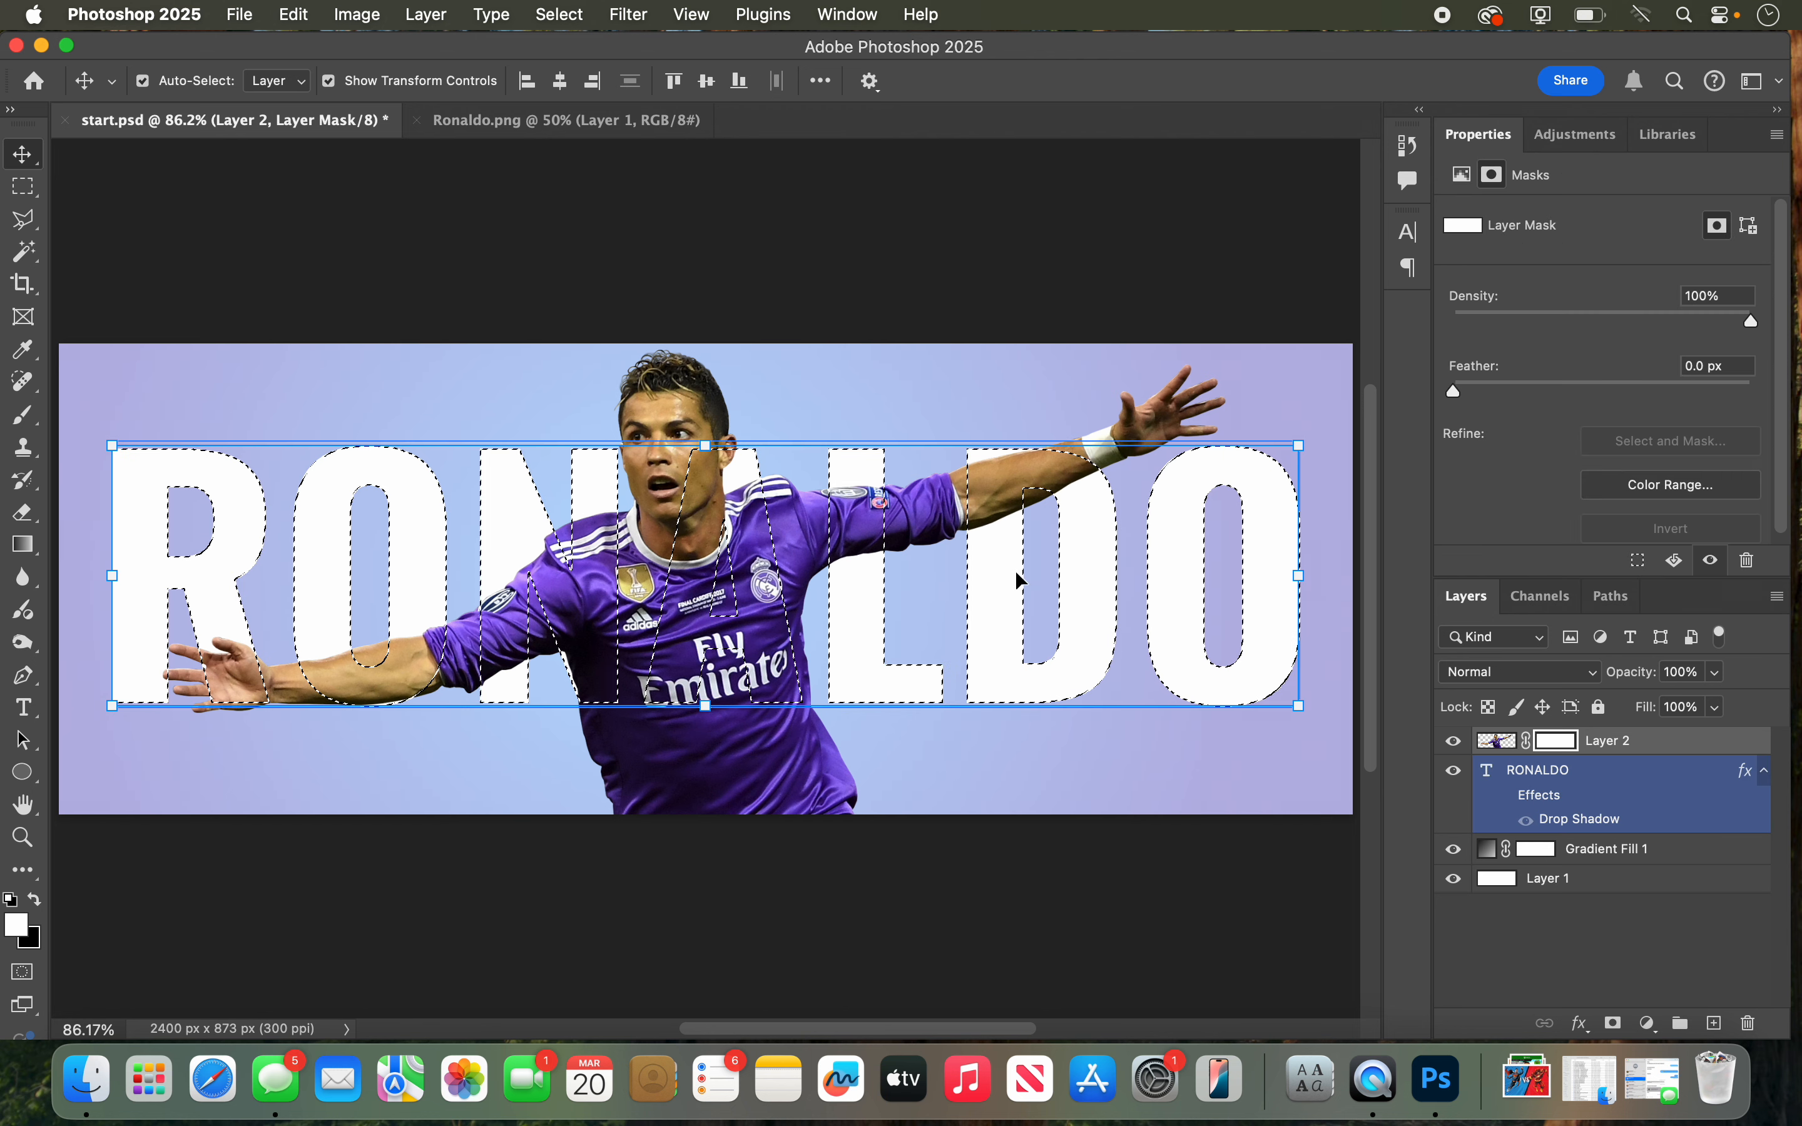
Step: Paint the mask black with a size 90 brush inside the first O, the N and the L to hide the player there, and deselect
{"action": "left_click", "coordinate": [28, 419]}
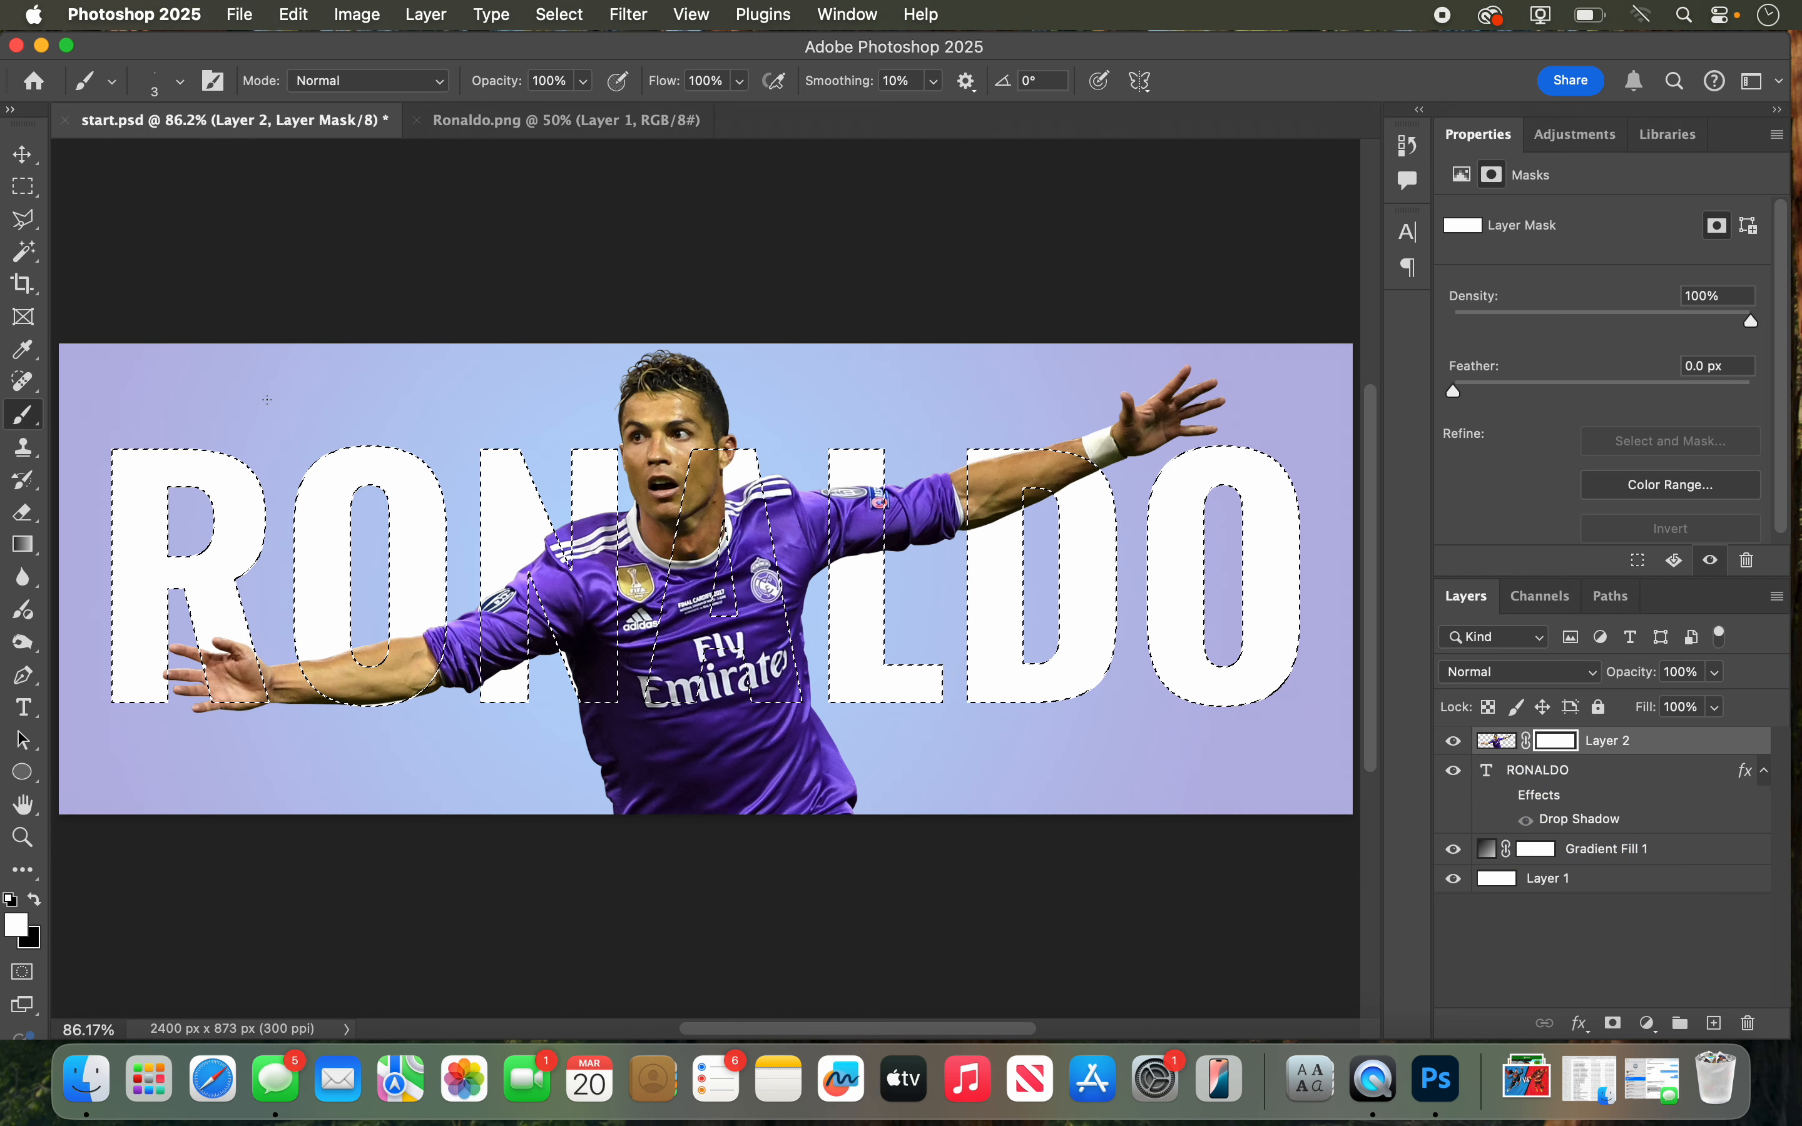
{"action": "key", "text": "bracketright"}
{"action": "key", "text": "bracketright"}
{"action": "key", "text": "bracketright"}
{"action": "key", "text": "bracketright"}
{"action": "key", "text": "bracketright"}
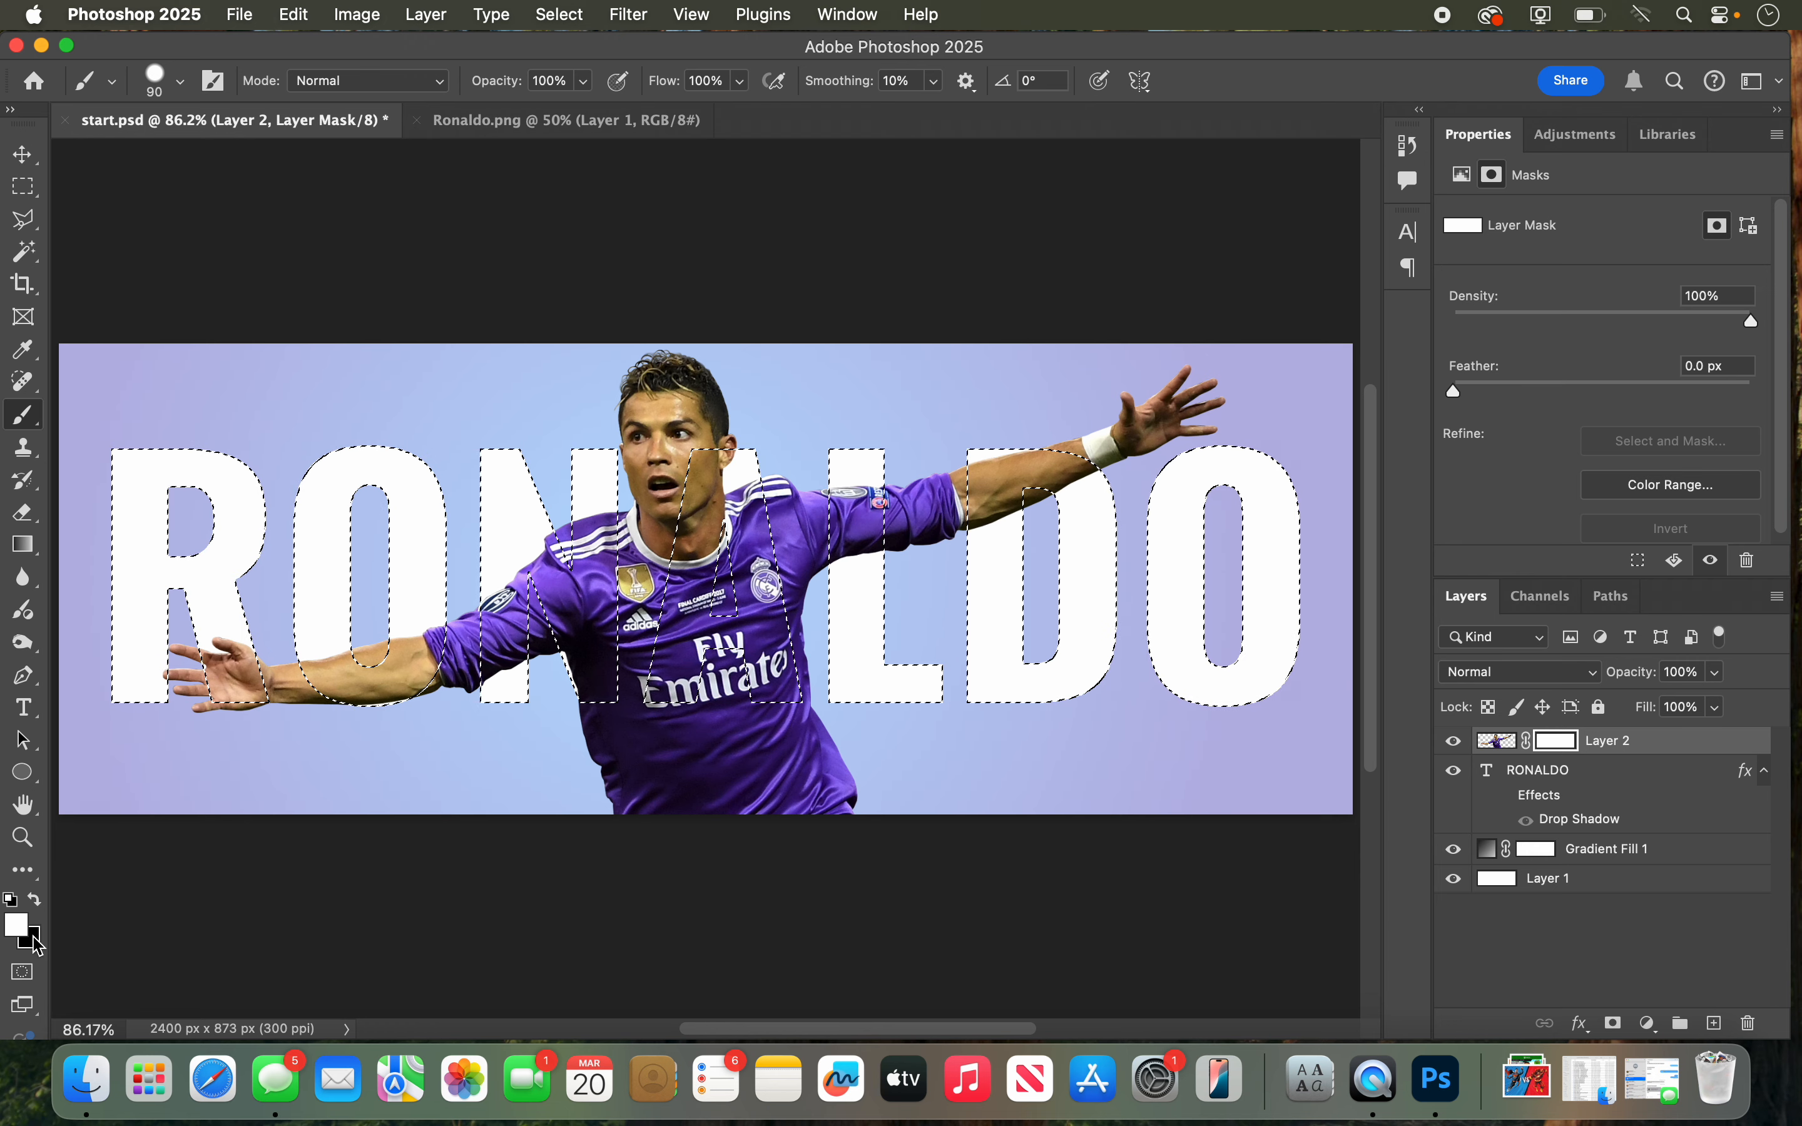
{"action": "key", "text": "x"}
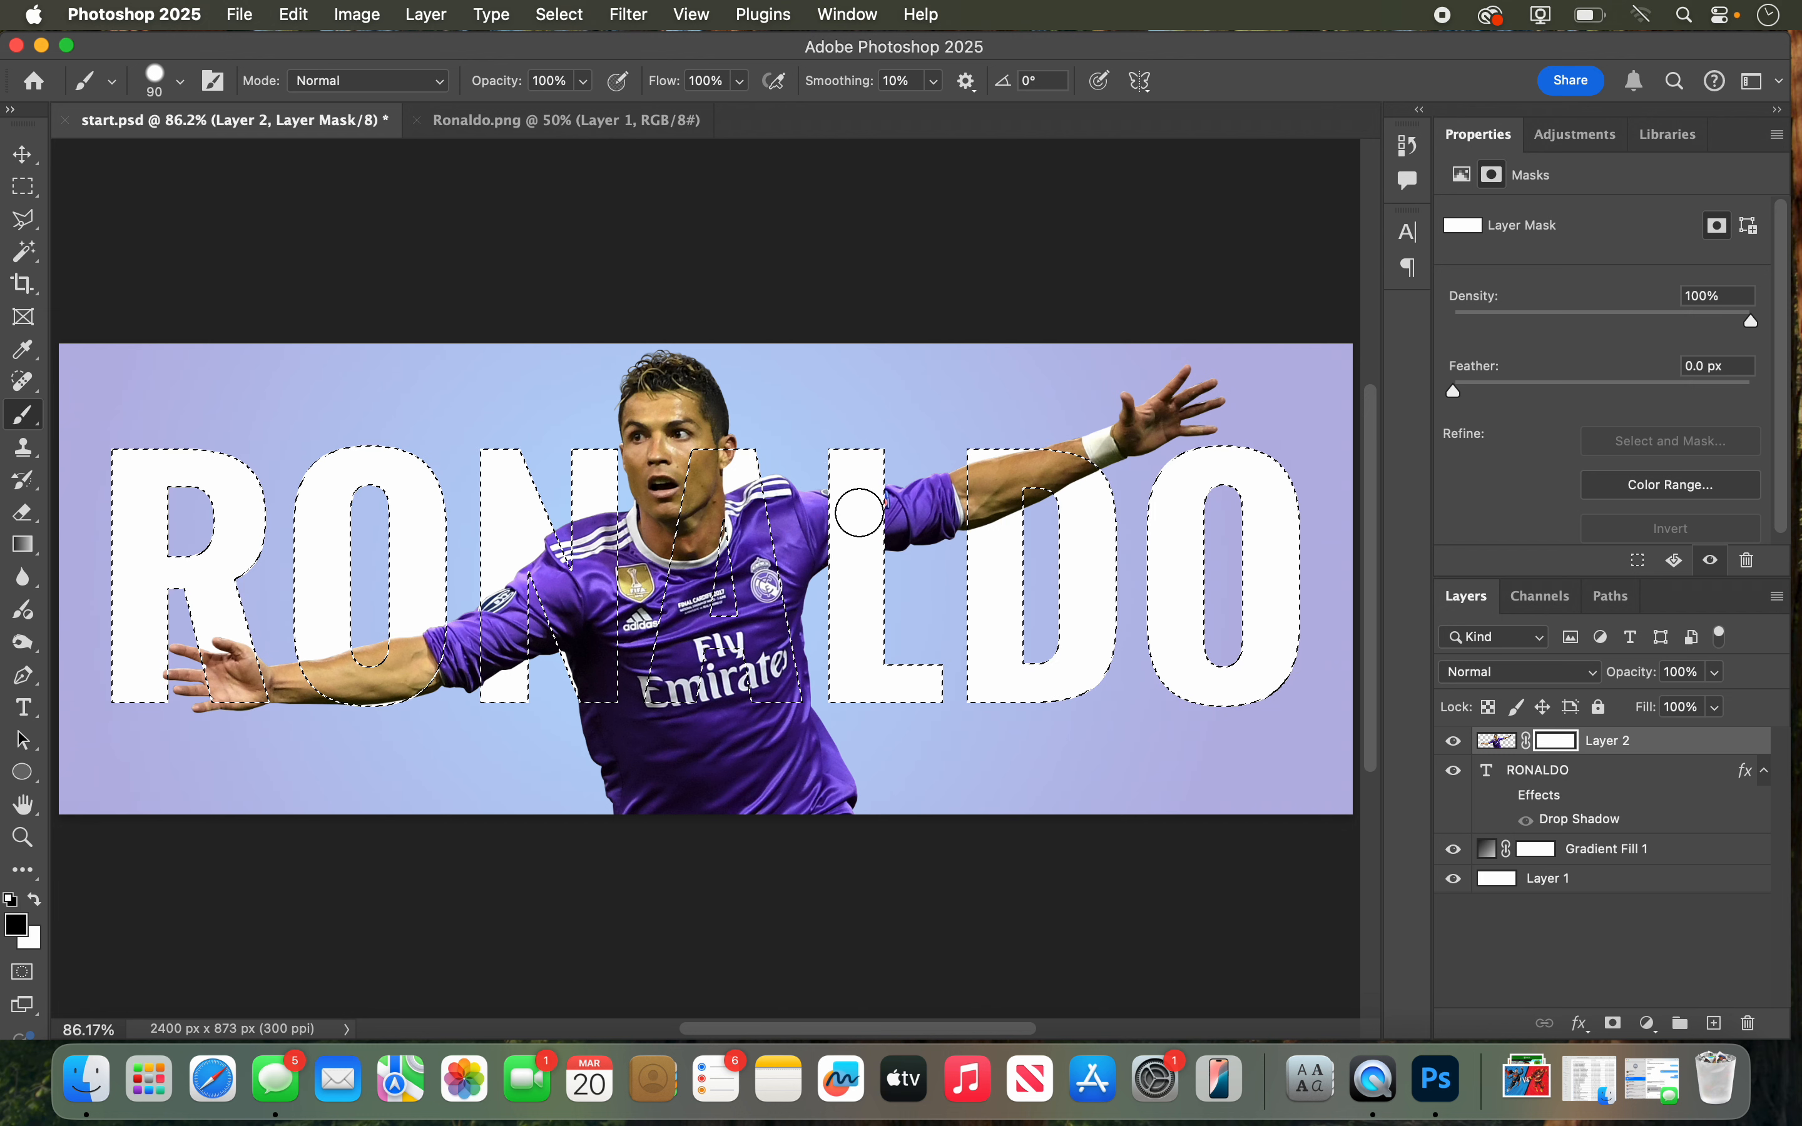
{"action": "left_click_drag", "start_coordinate": [886, 547], "coordinate": [883, 557]}
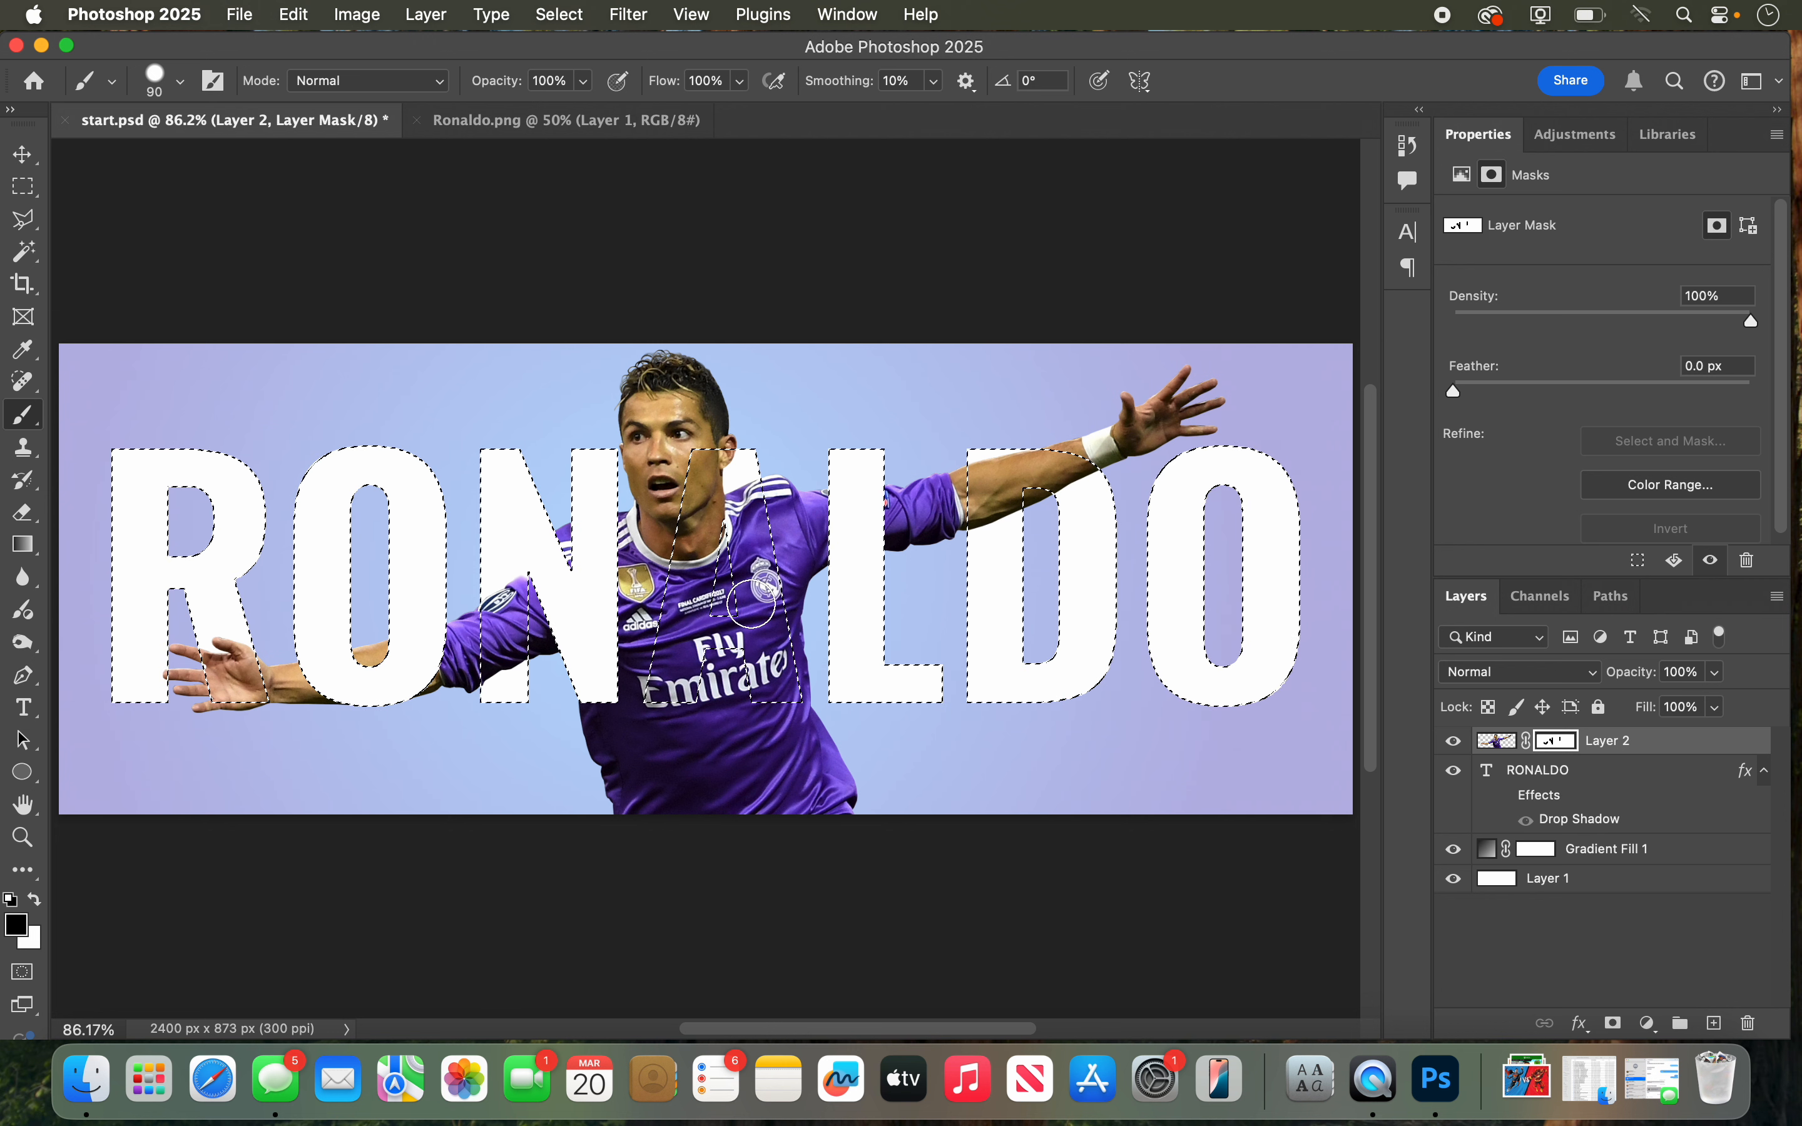
{"action": "key", "text": "super+d"}
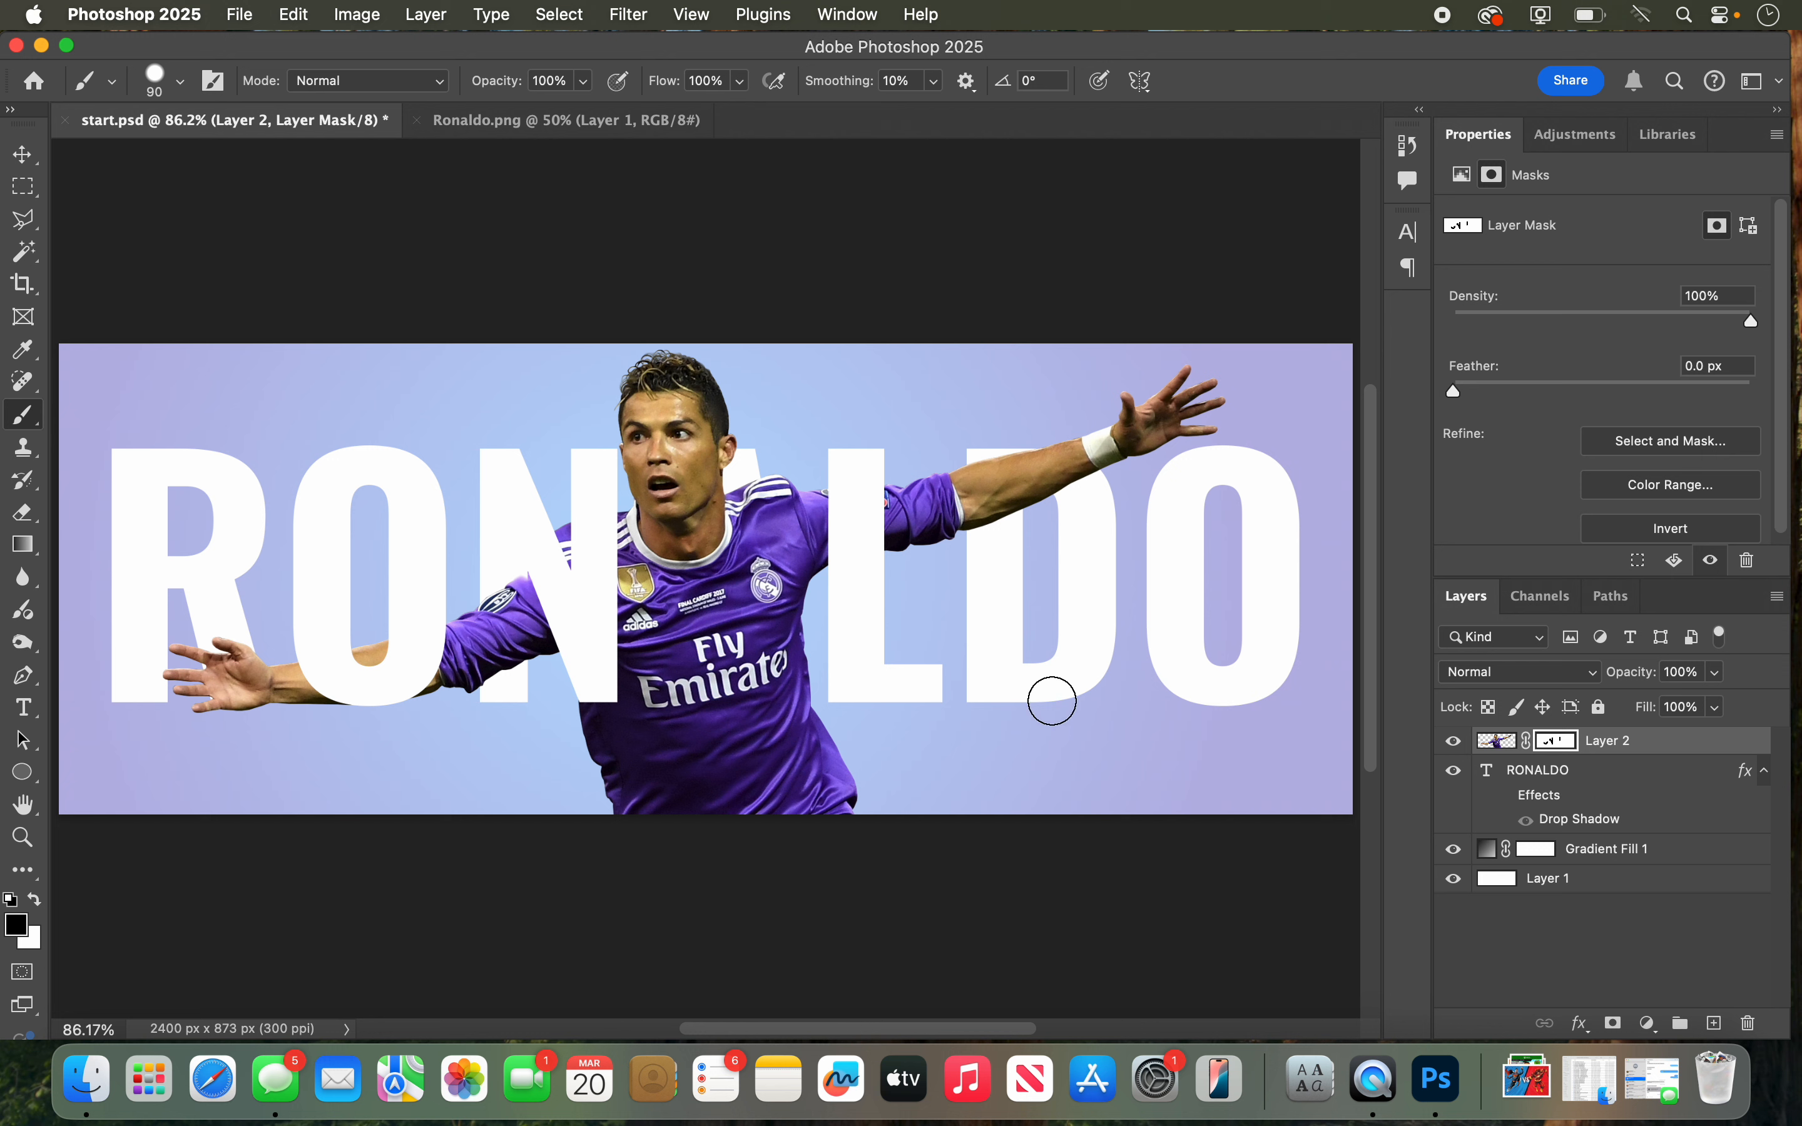
Step: Try painting Layer 2's mask white over the N, freely and within the text outline selection, restore the N, and deselect
{"action": "key", "text": "x"}
{"action": "mouse_move", "coordinate": [544, 600]}
{"action": "left_mouse_down"}
{"action": "mouse_move", "coordinate": [514, 588]}
{"action": "mouse_move", "coordinate": [536, 626]}
{"action": "mouse_move", "coordinate": [545, 586]}
{"action": "mouse_move", "coordinate": [573, 643]}
{"action": "left_mouse_up"}
{"action": "key", "text": "super+z"}
{"action": "left_click", "coordinate": [1489, 771], "text": "super"}
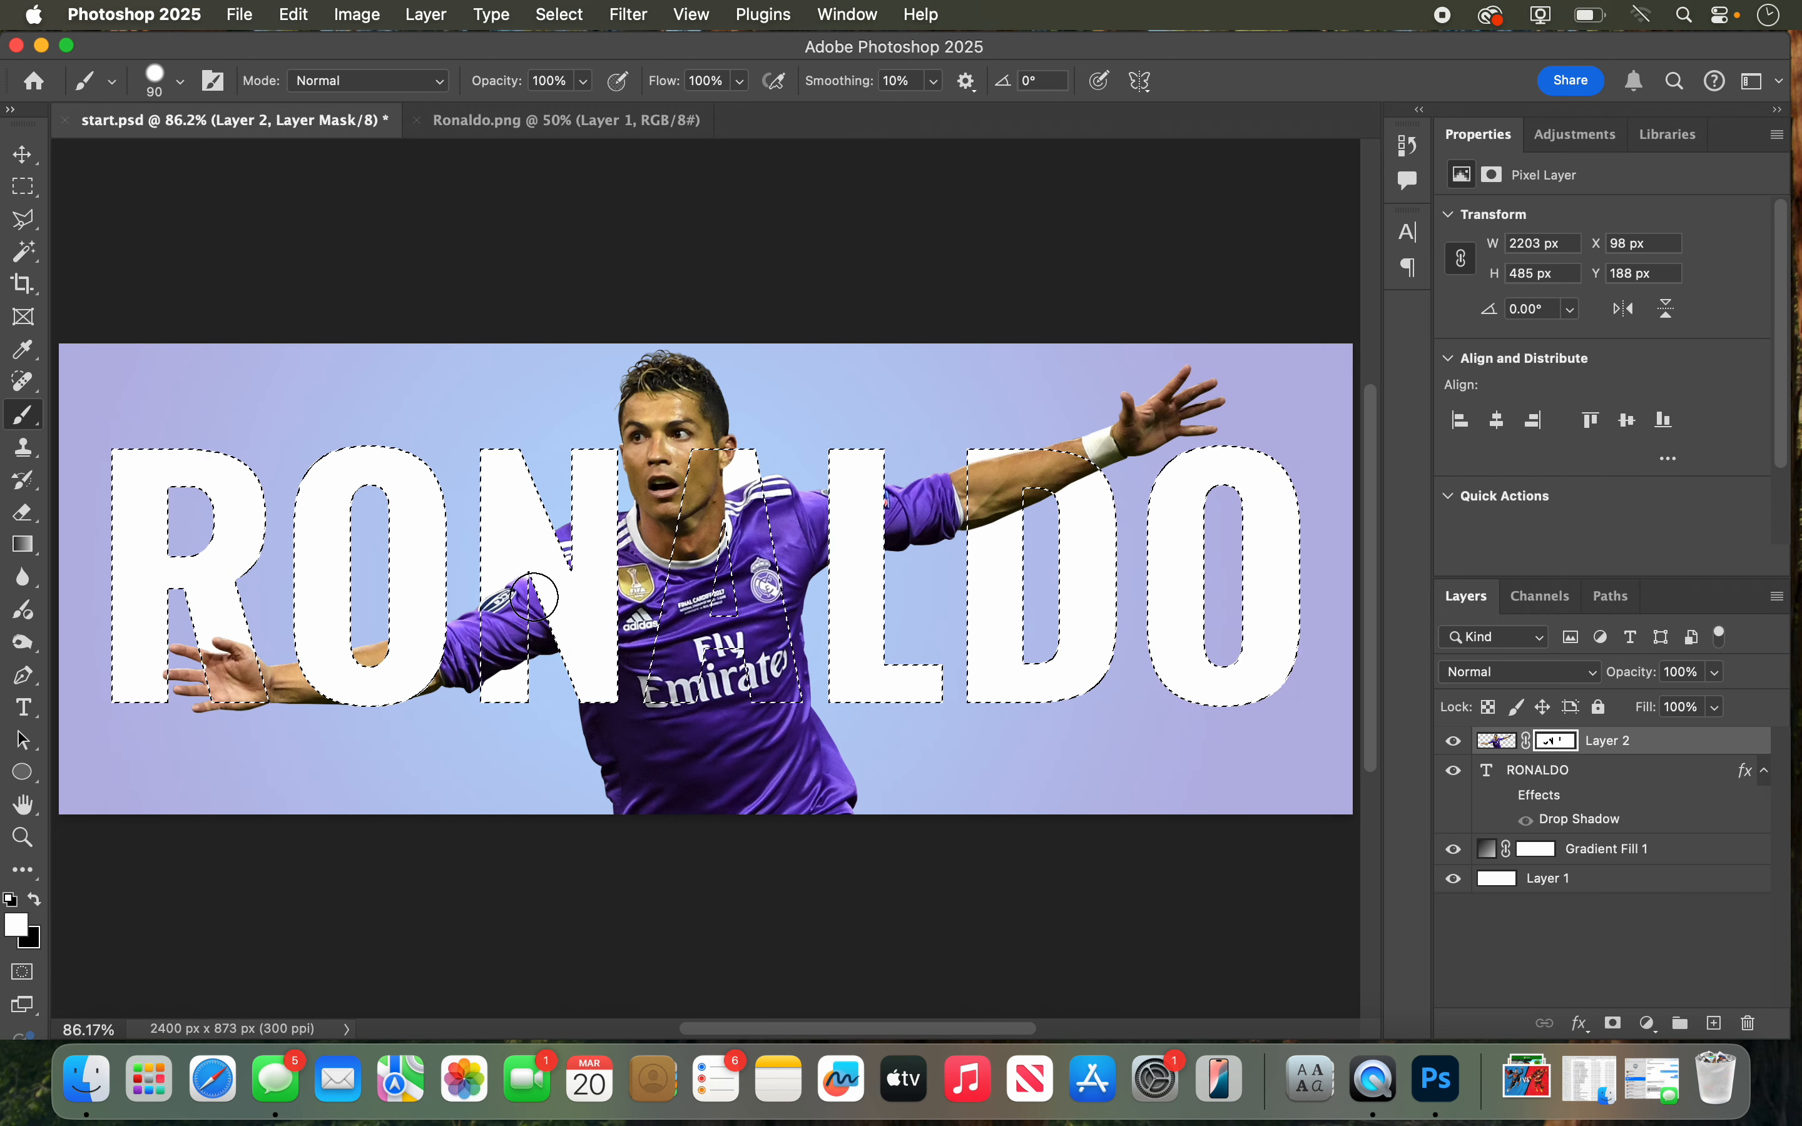
{"action": "left_click_drag", "start_coordinate": [534, 598], "coordinate": [536, 623]}
{"action": "key", "text": "x"}
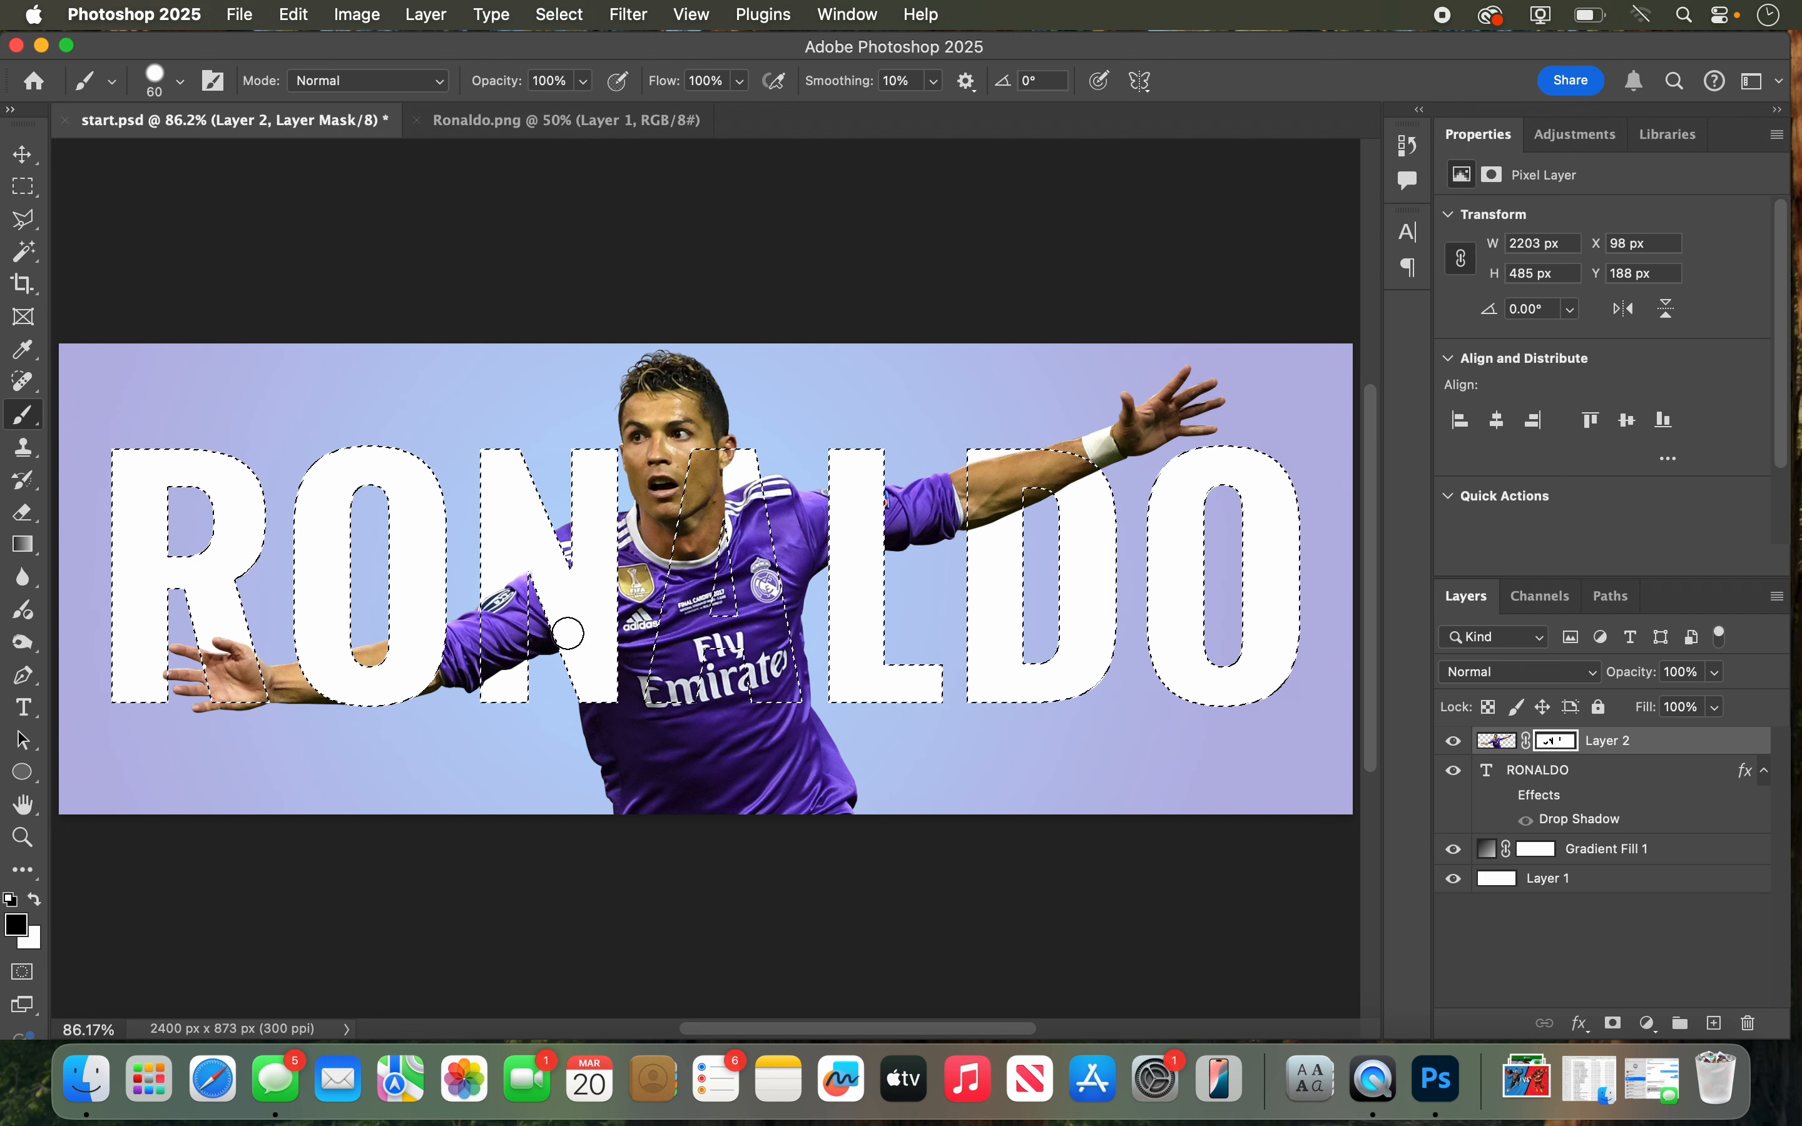
{"action": "key", "text": "super+d"}
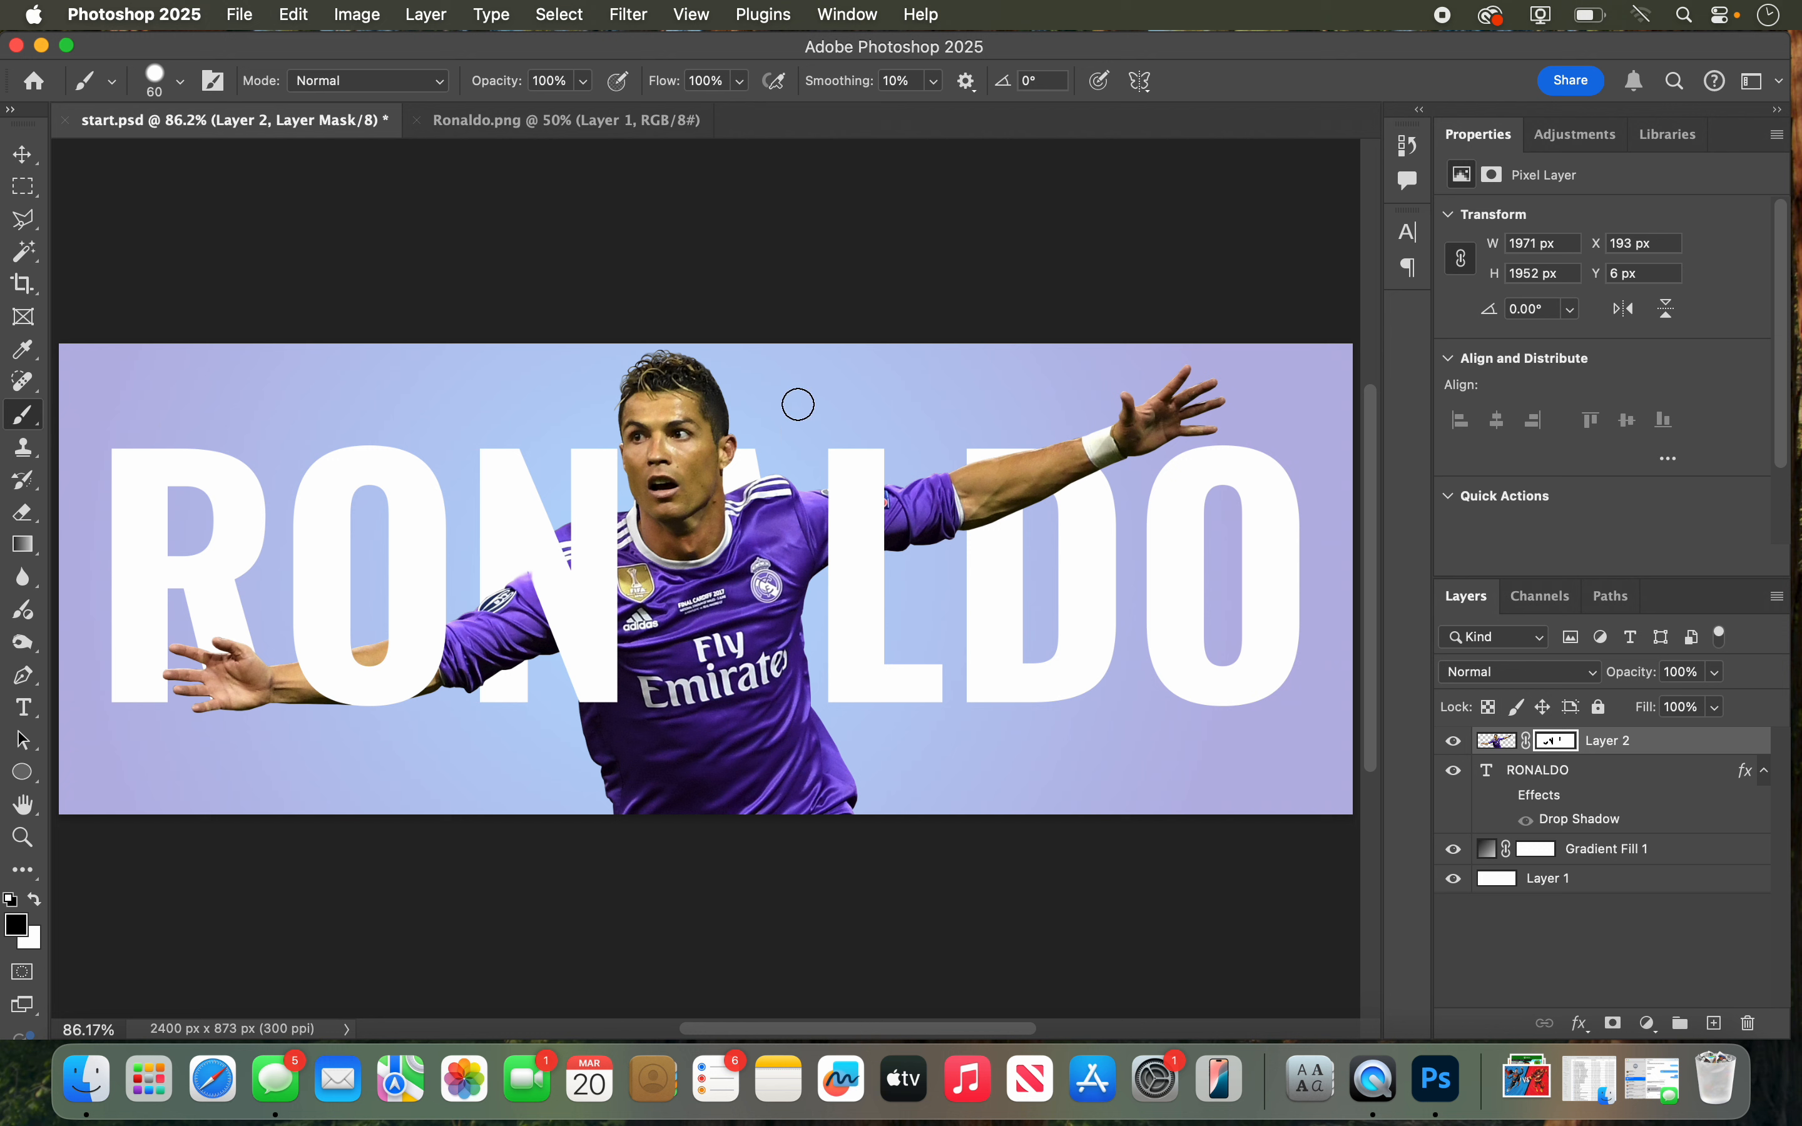
Step: Turn on the RONALDO text layer's effects and toggle its Drop Shadow for comparison, leaving the shadow hidden
{"action": "left_click", "coordinate": [1564, 776]}
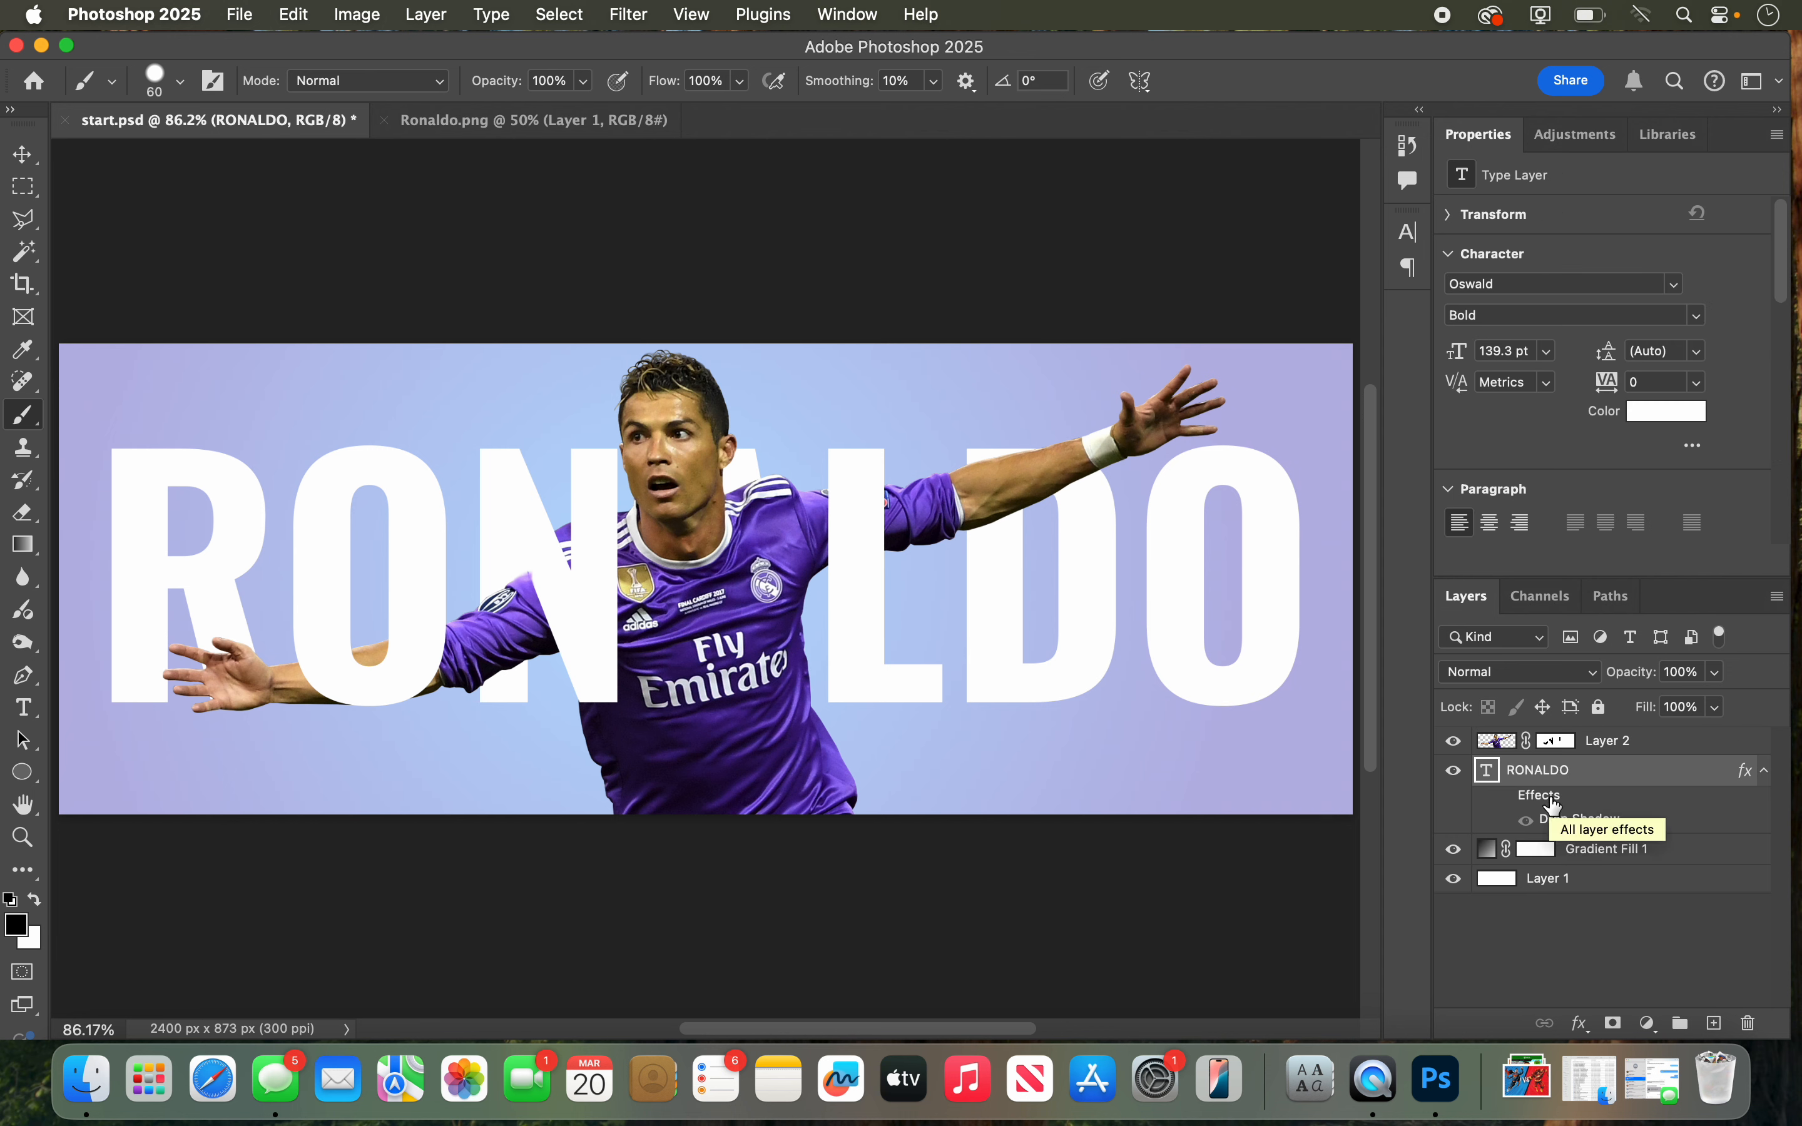
{"action": "left_click", "coordinate": [1505, 799]}
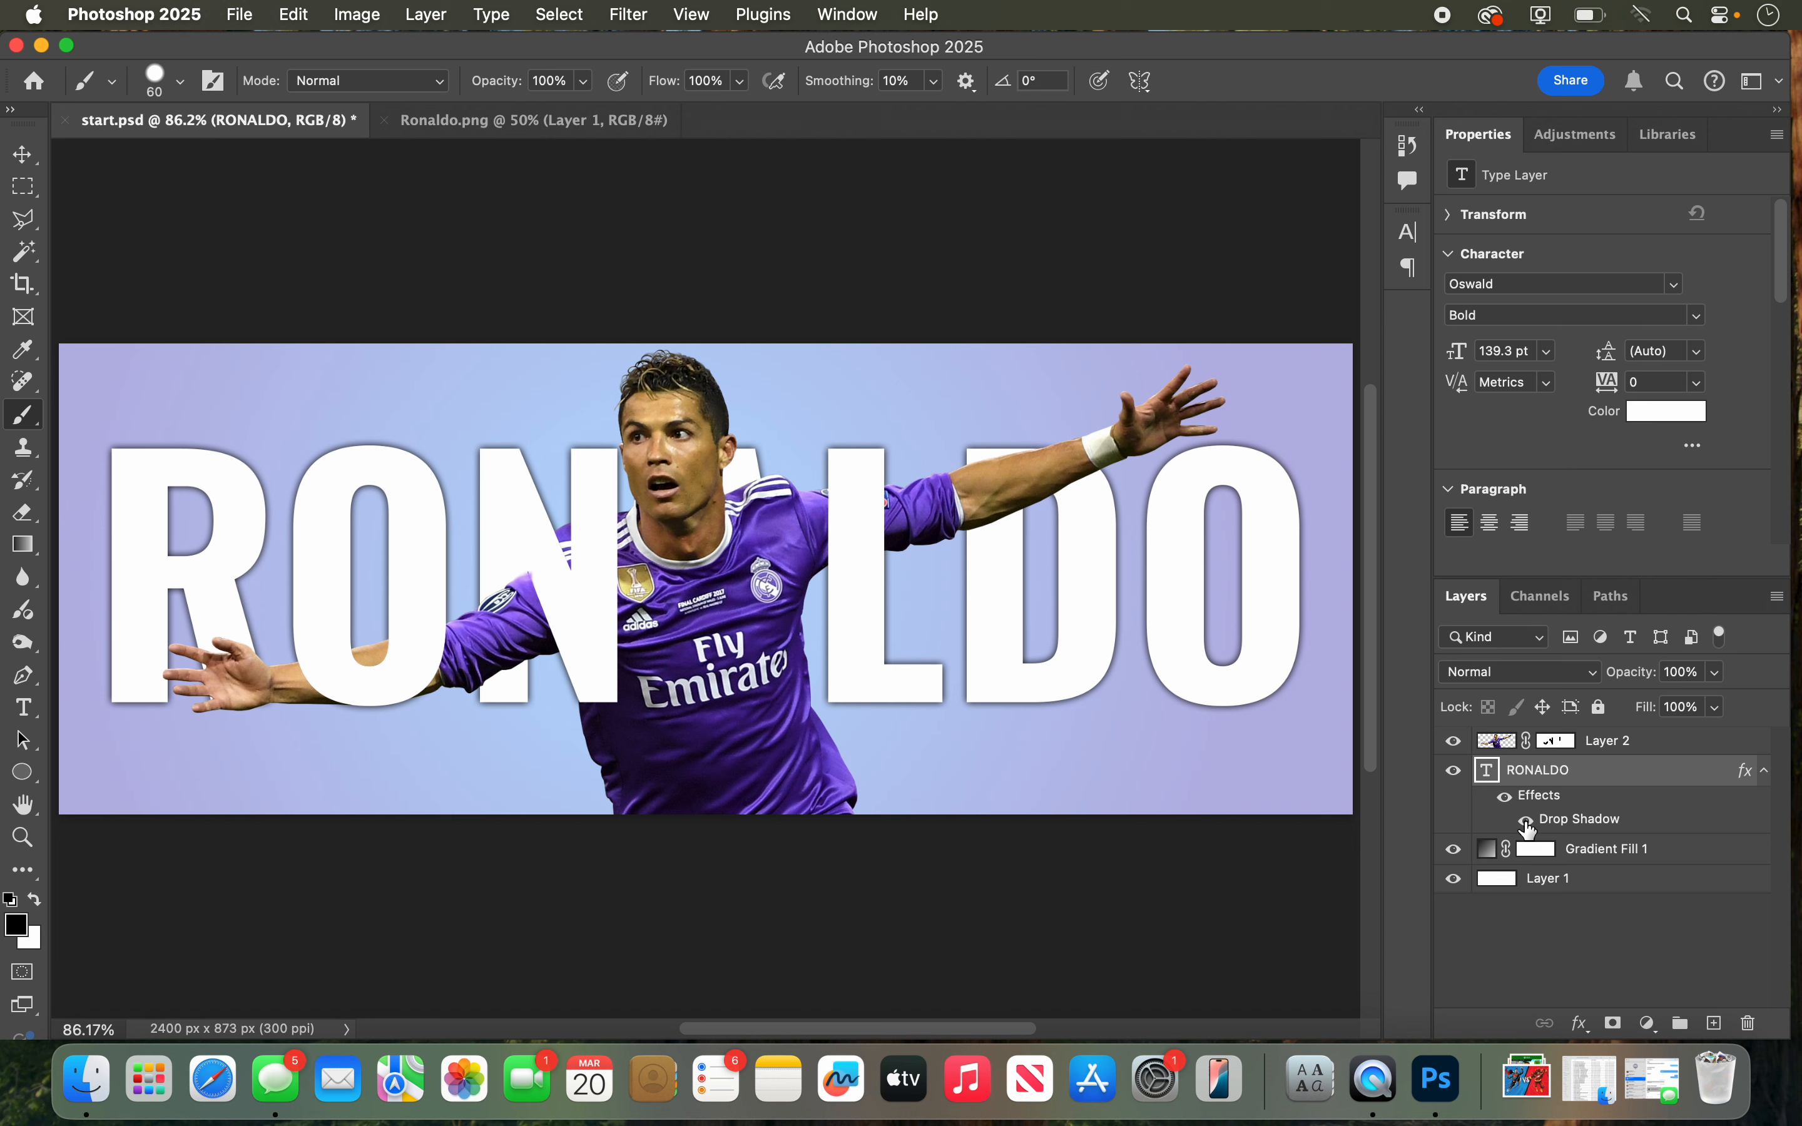
{"action": "left_click", "coordinate": [1528, 822]}
{"action": "left_click", "coordinate": [1528, 822]}
{"action": "left_click", "coordinate": [1527, 822]}
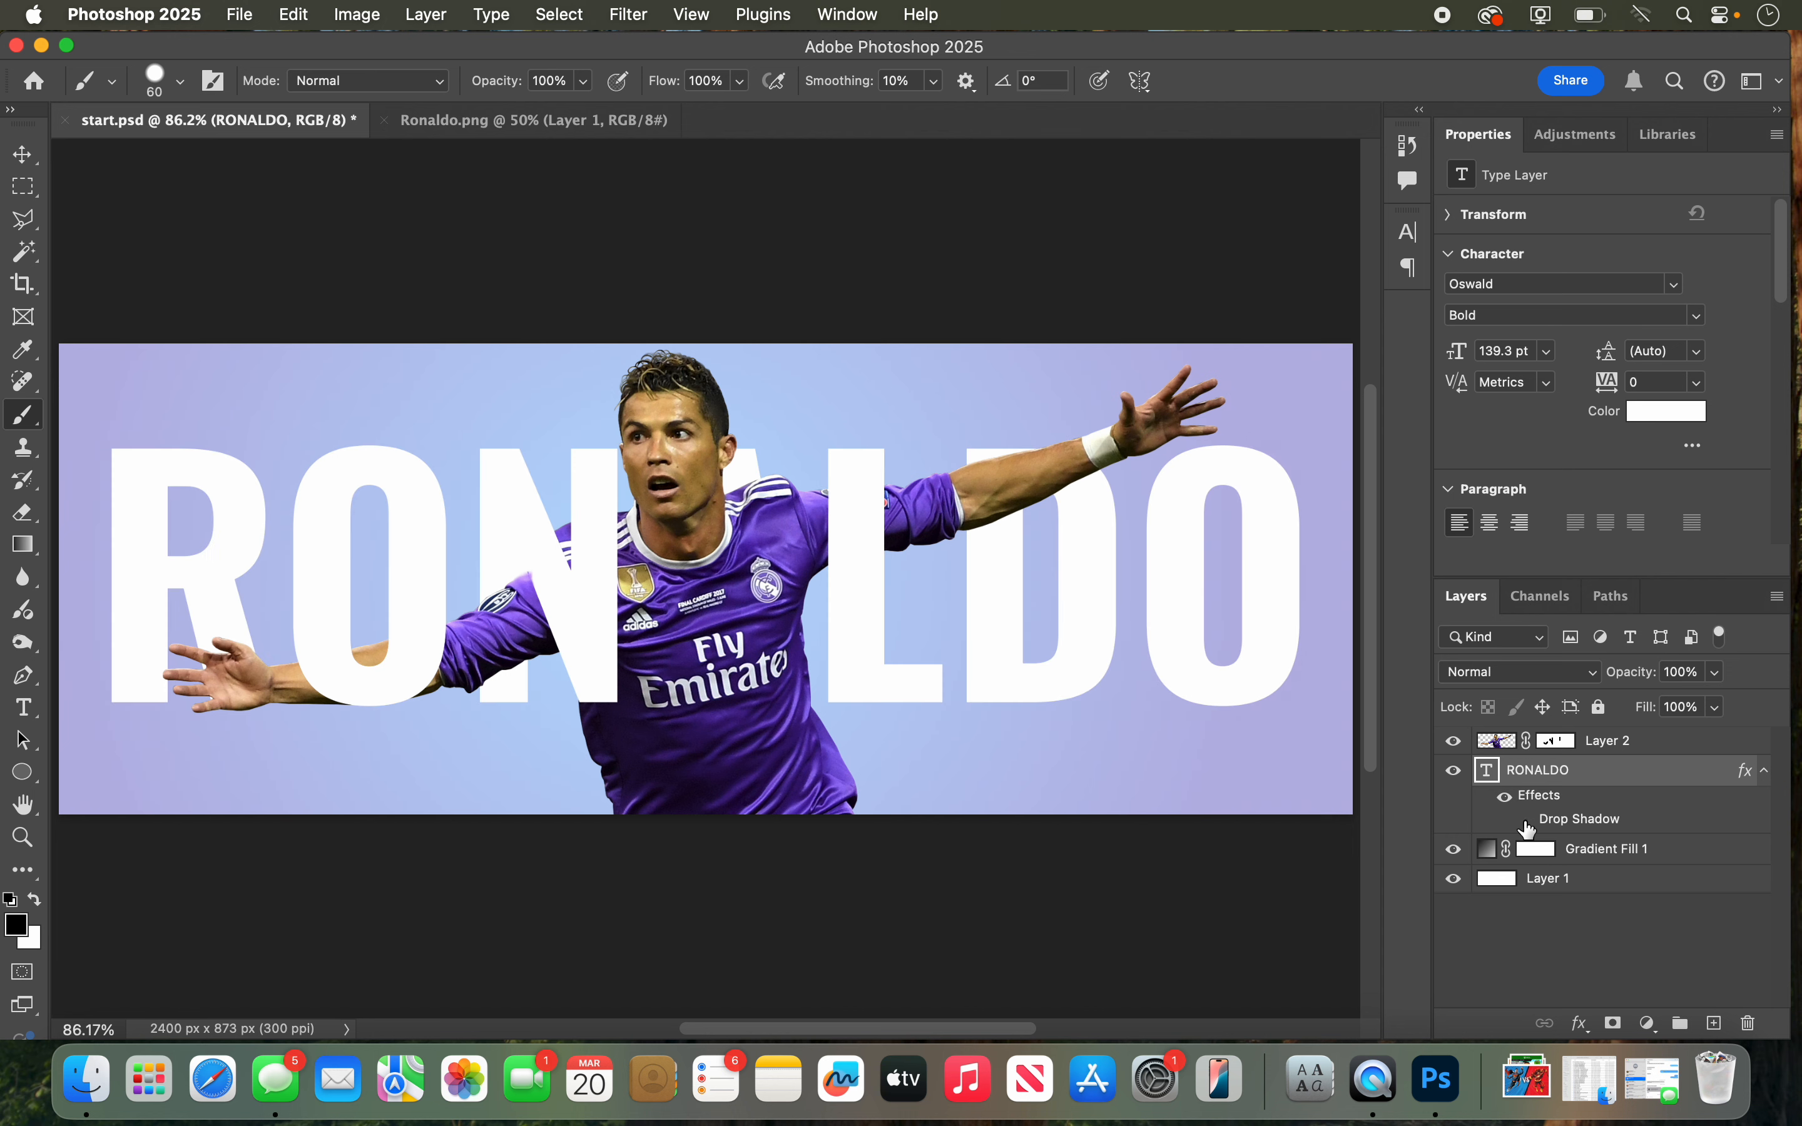
{"action": "left_click", "coordinate": [1528, 823]}
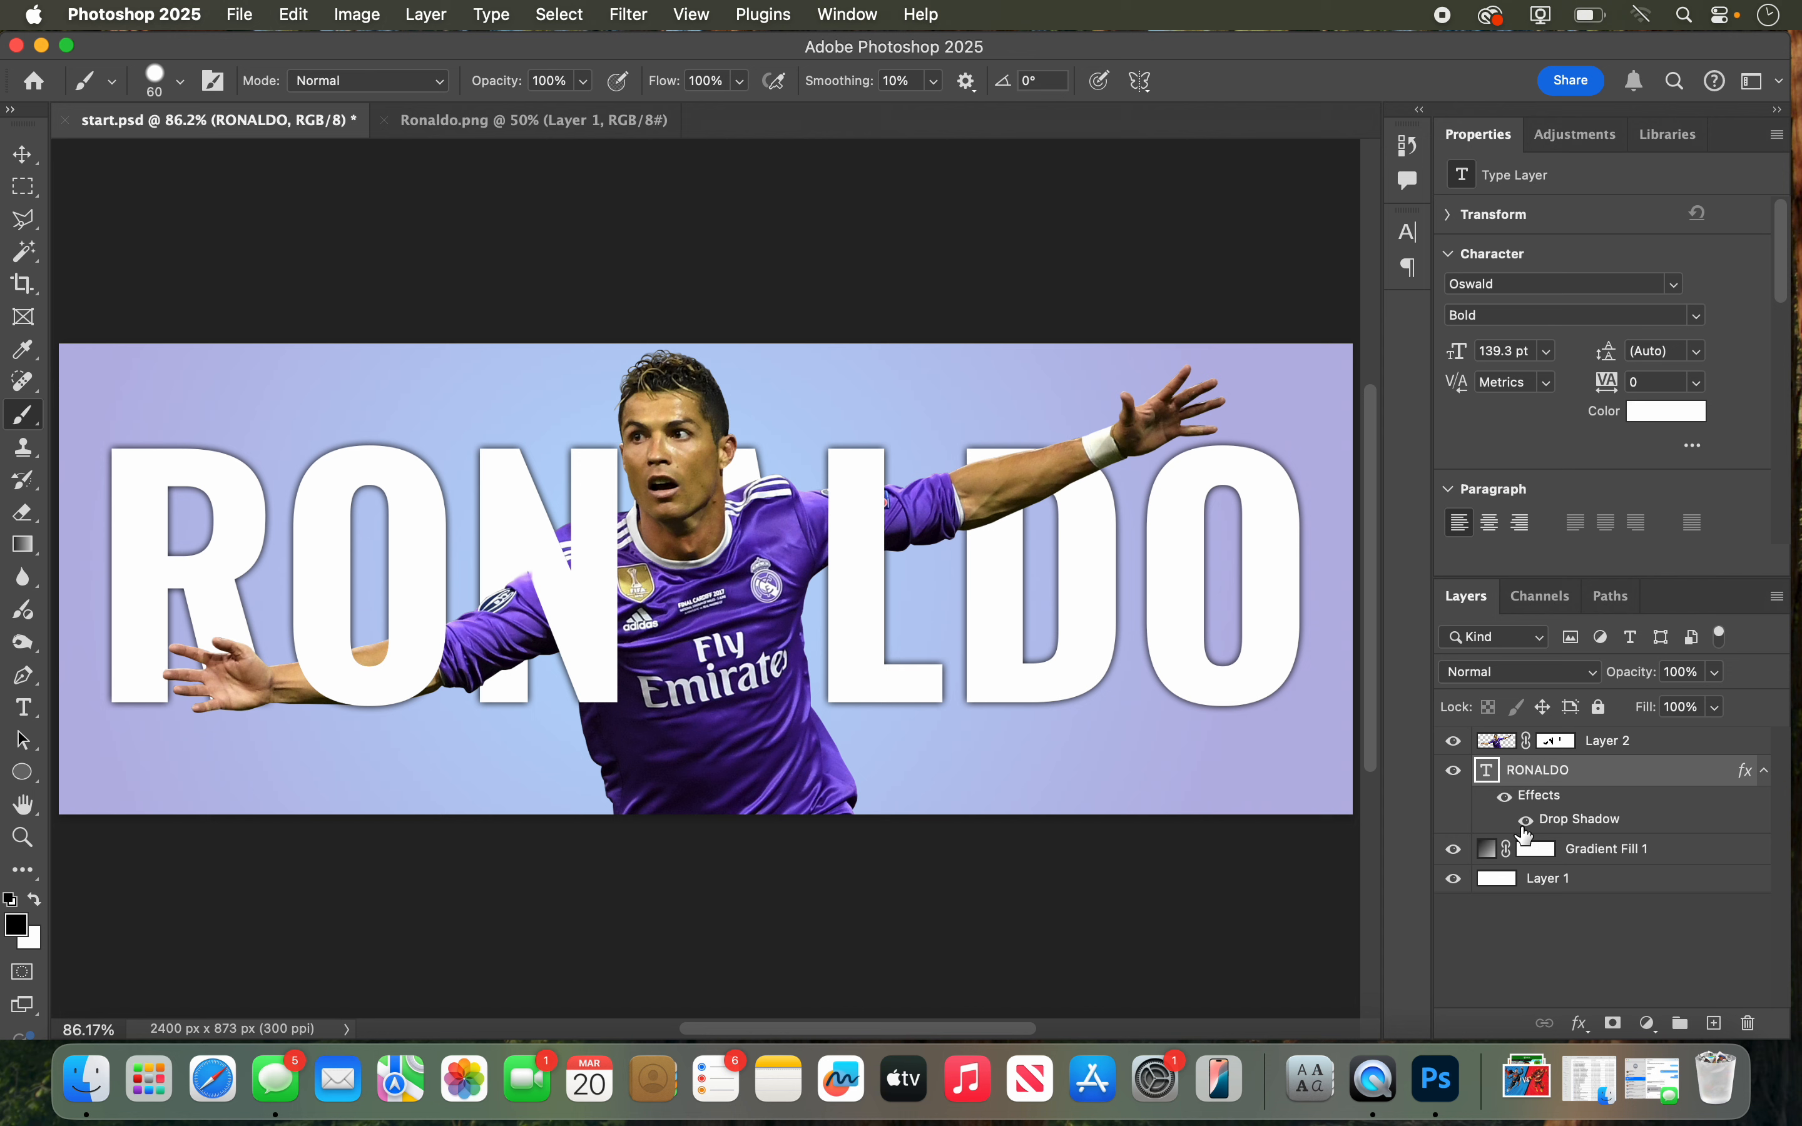
{"action": "left_click", "coordinate": [1527, 822]}
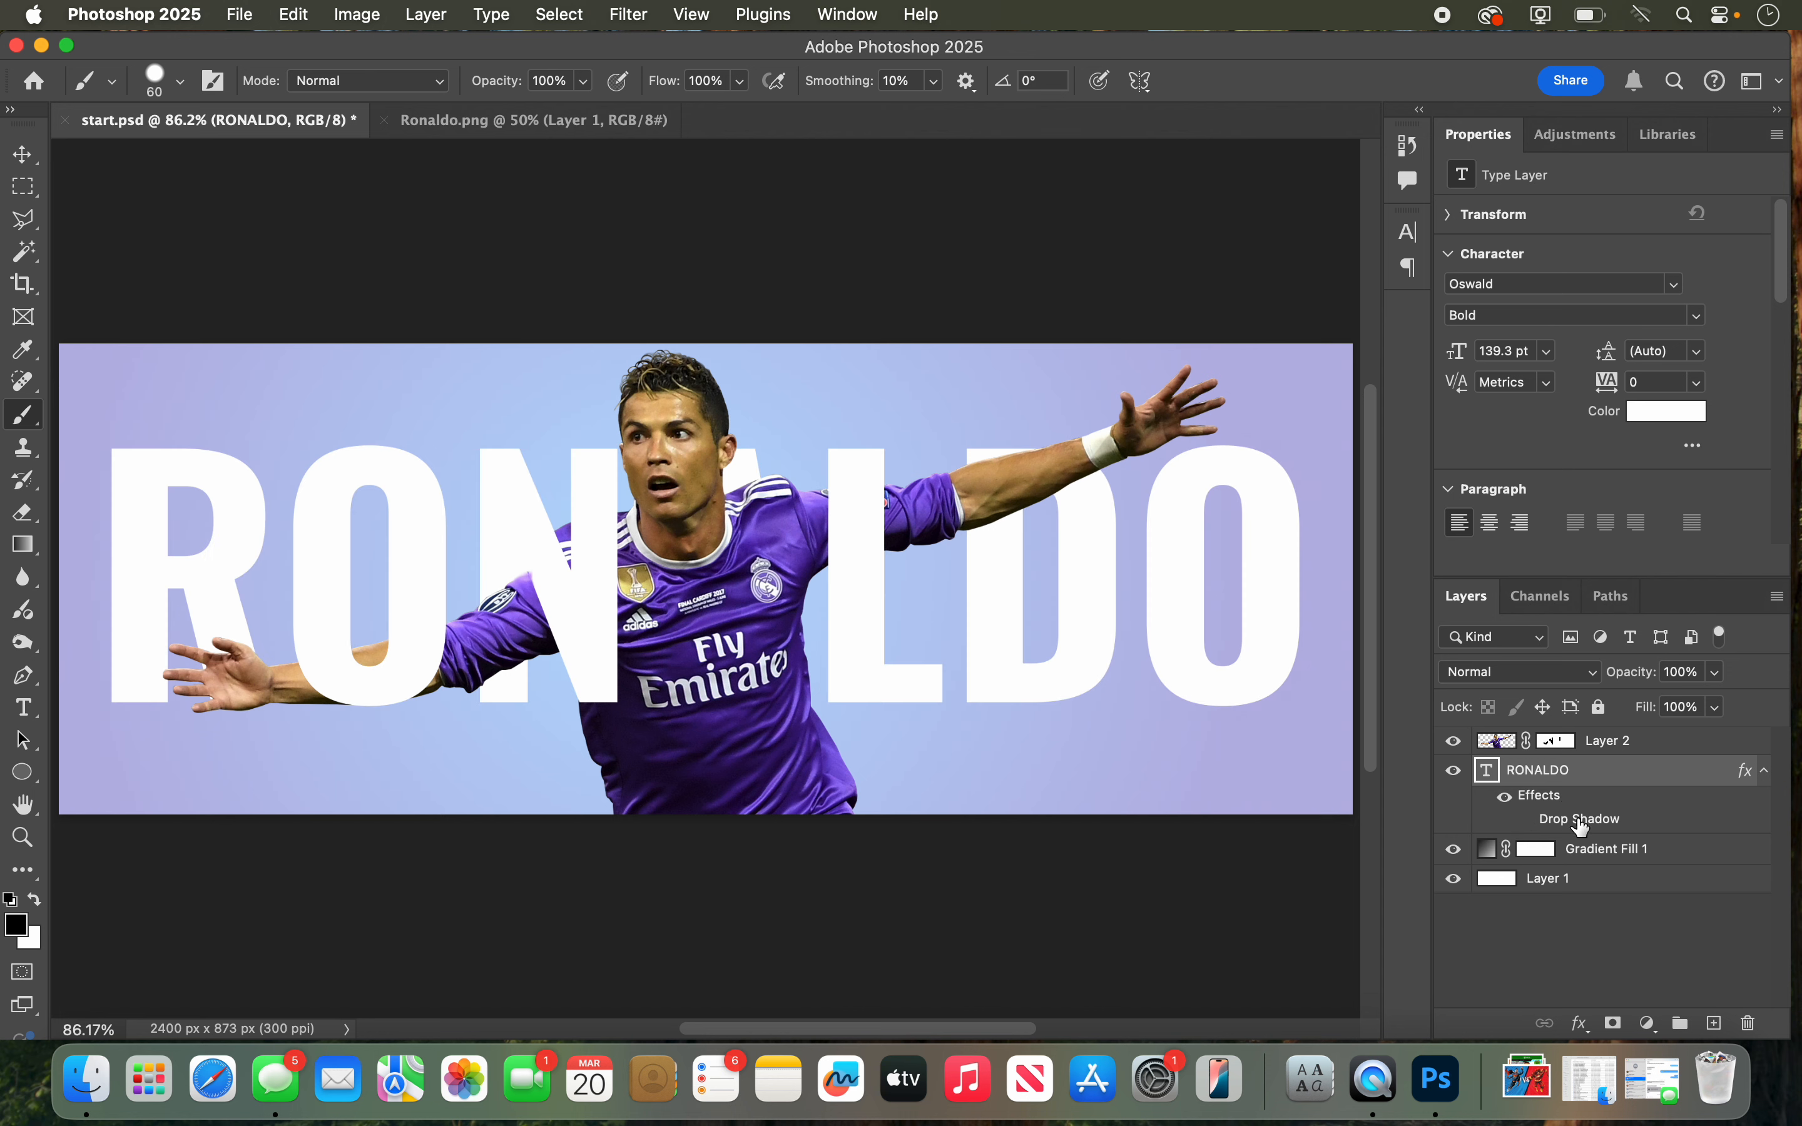
Step: Add a Gradient Overlay effect to the RONALDO text layer, keeping the banner in view beside the settings
{"action": "double_click", "coordinate": [1545, 802]}
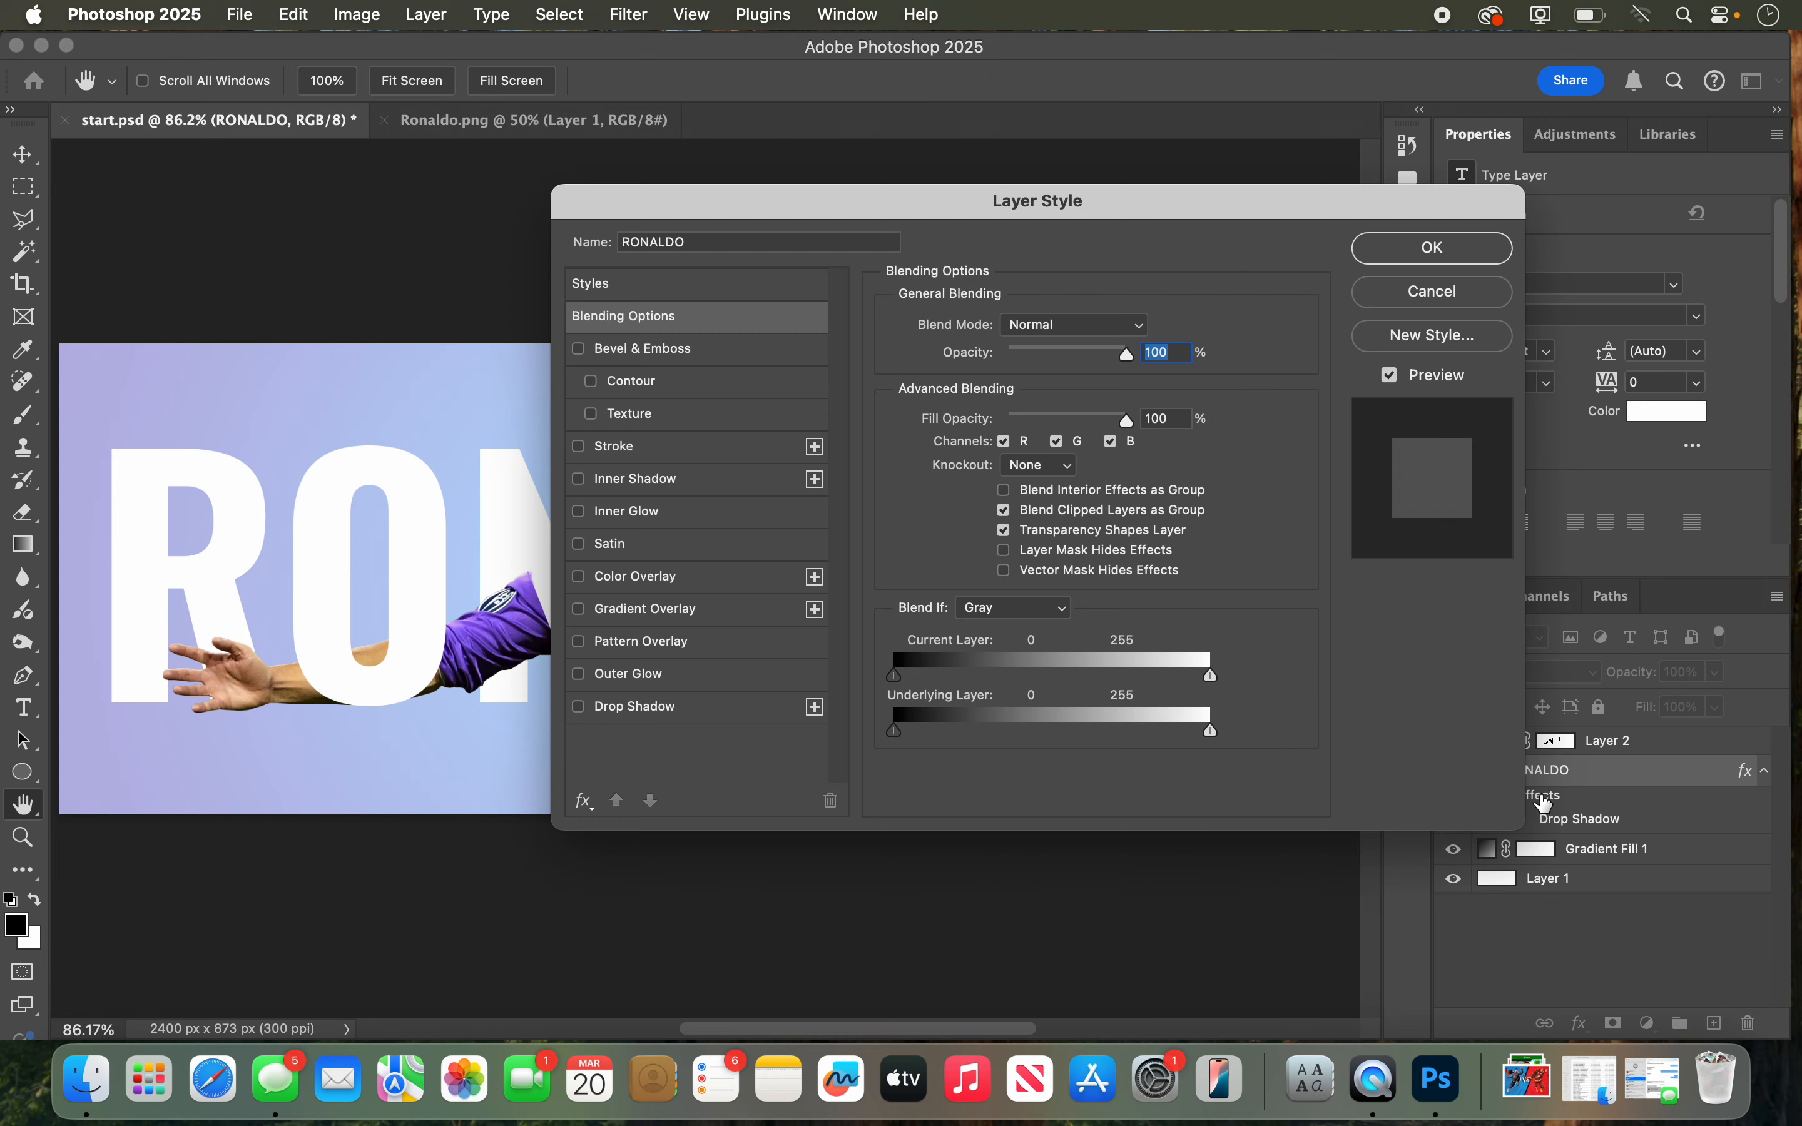
{"action": "left_click", "coordinate": [1426, 293]}
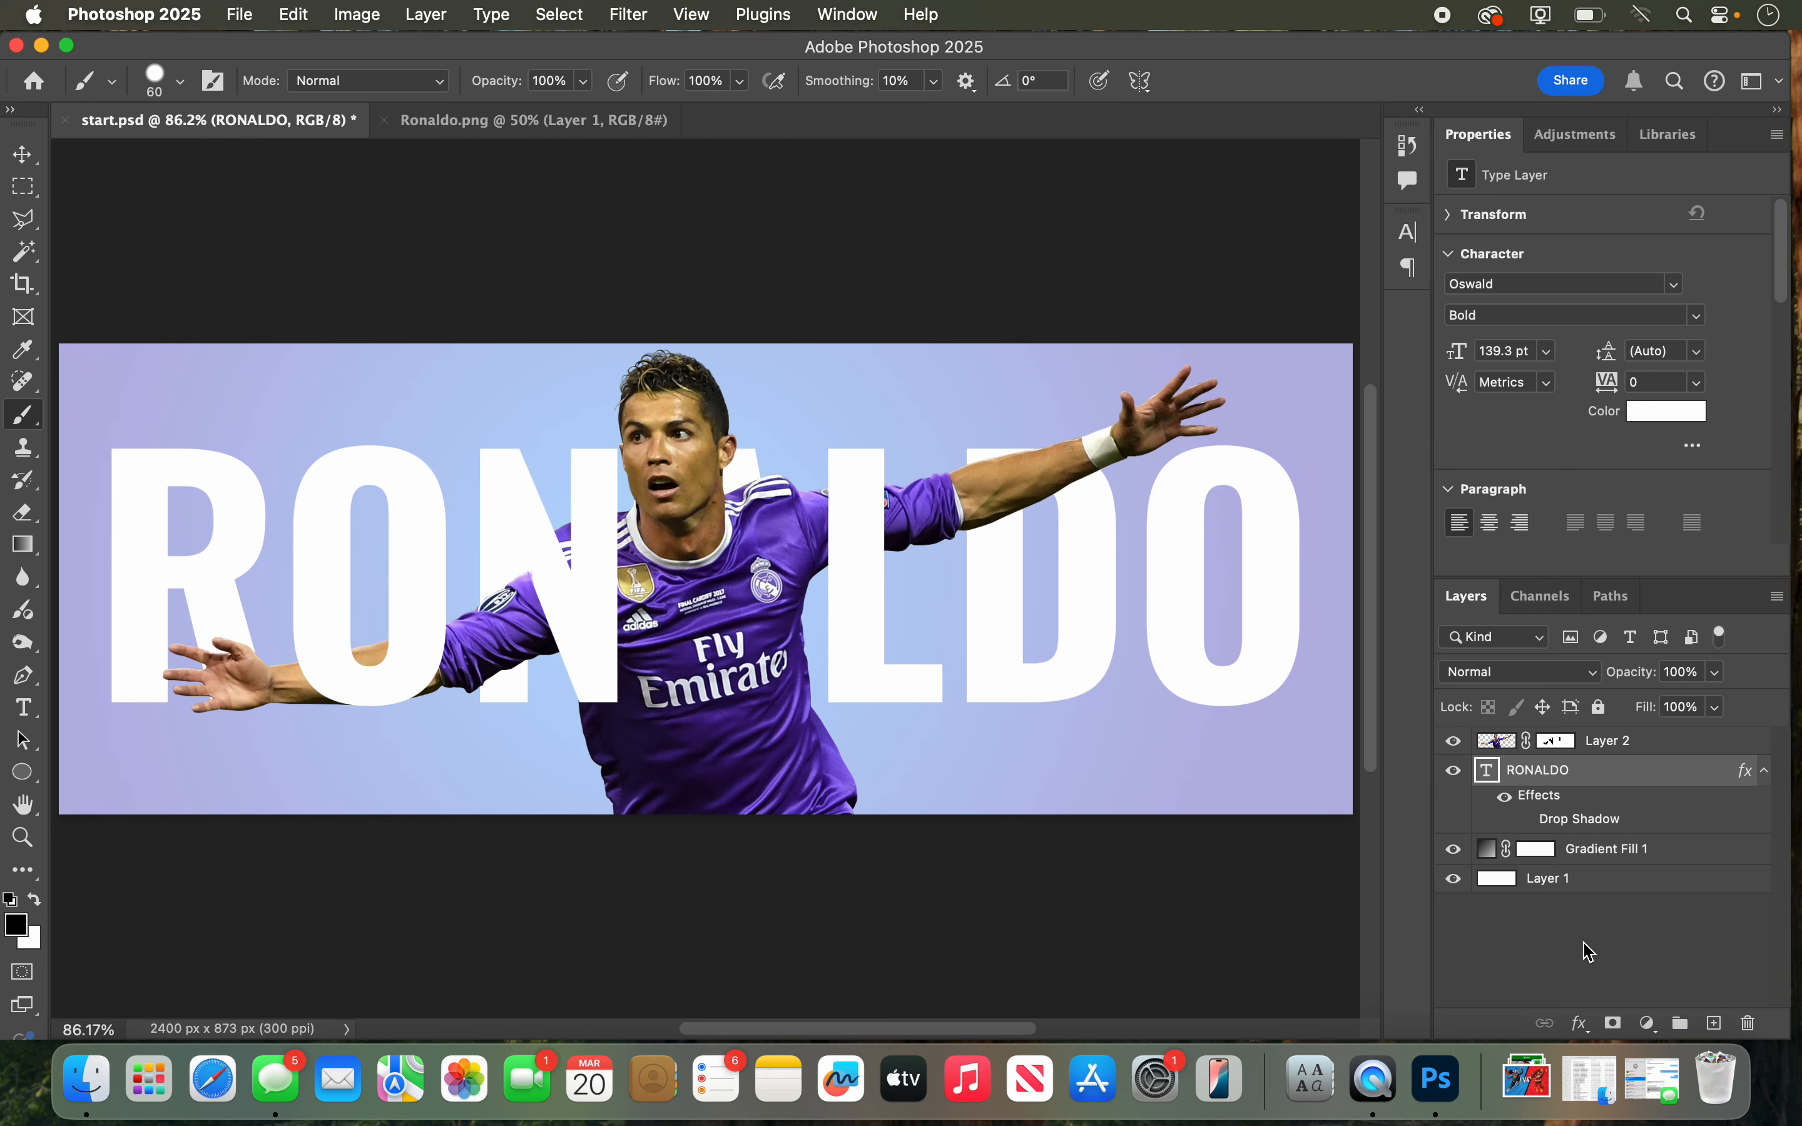
{"action": "left_click", "coordinate": [1585, 1036]}
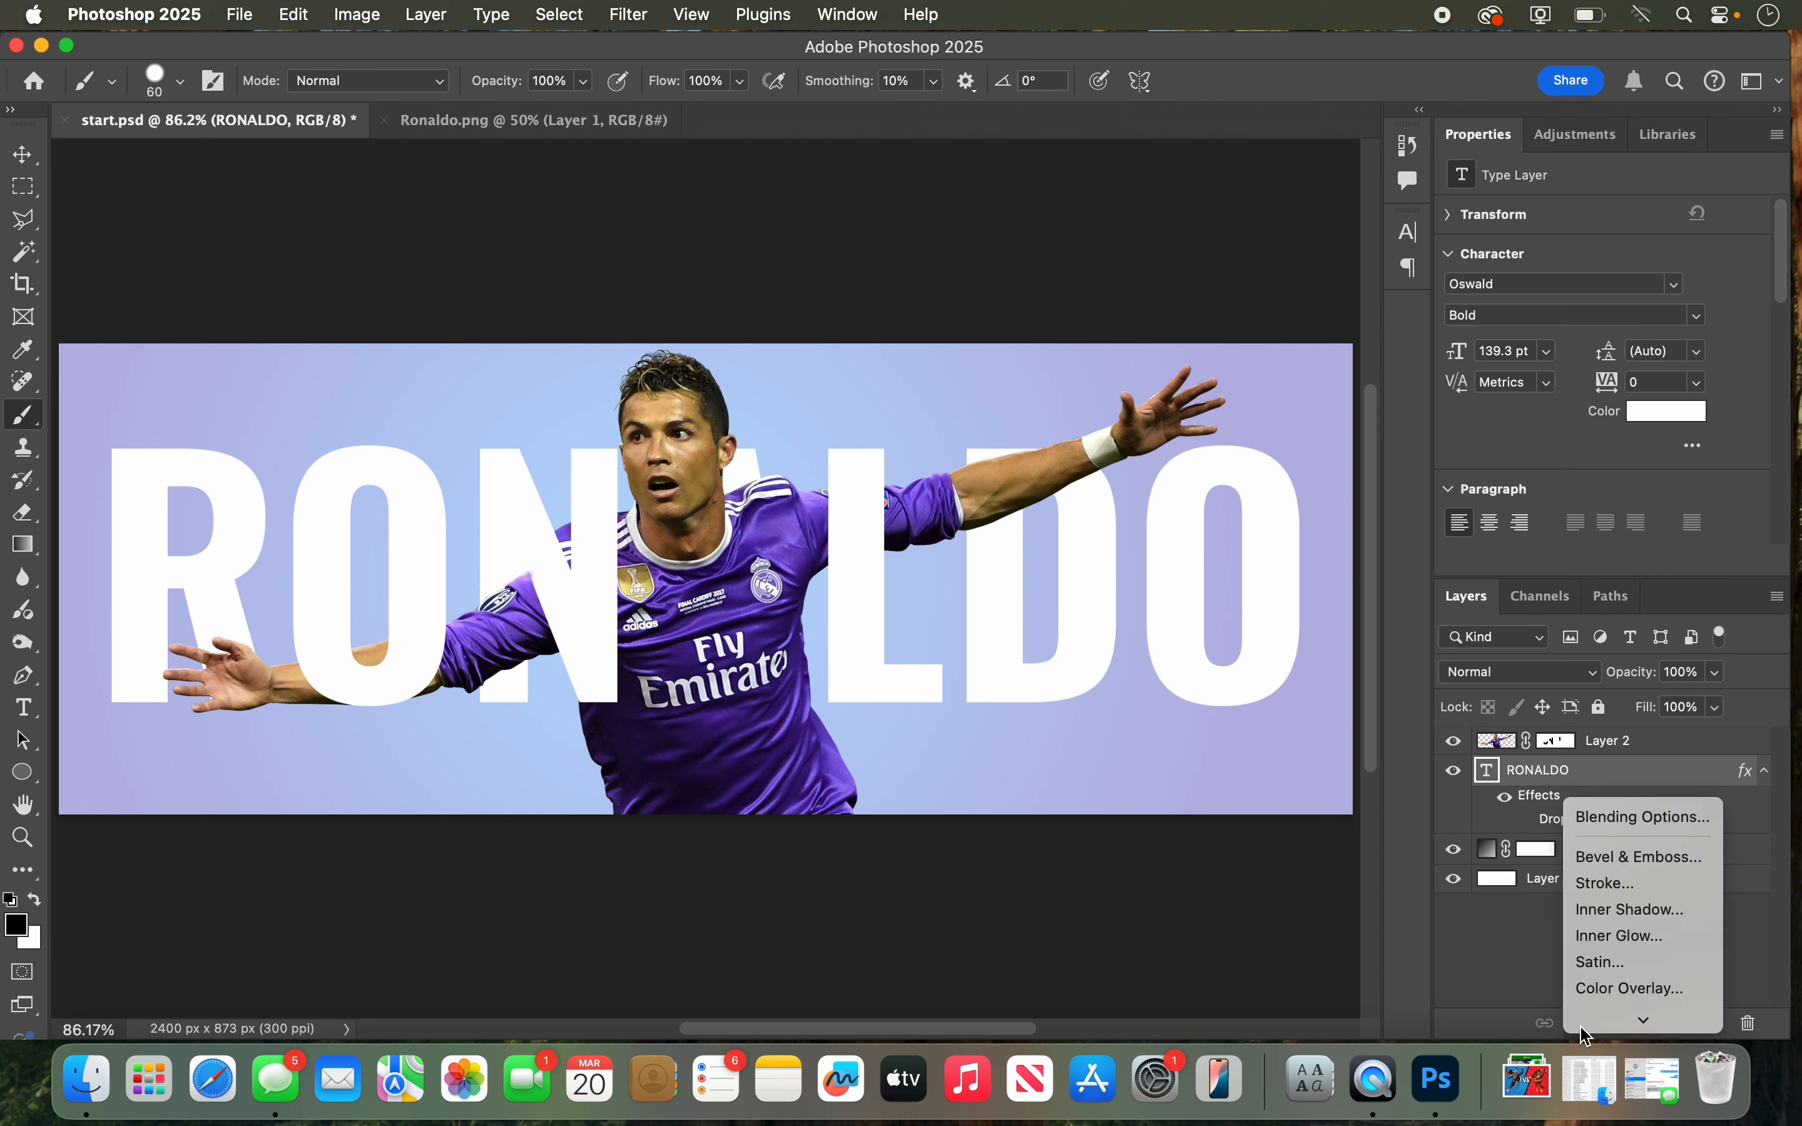
{"action": "mouse_move", "coordinate": [1585, 1036]}
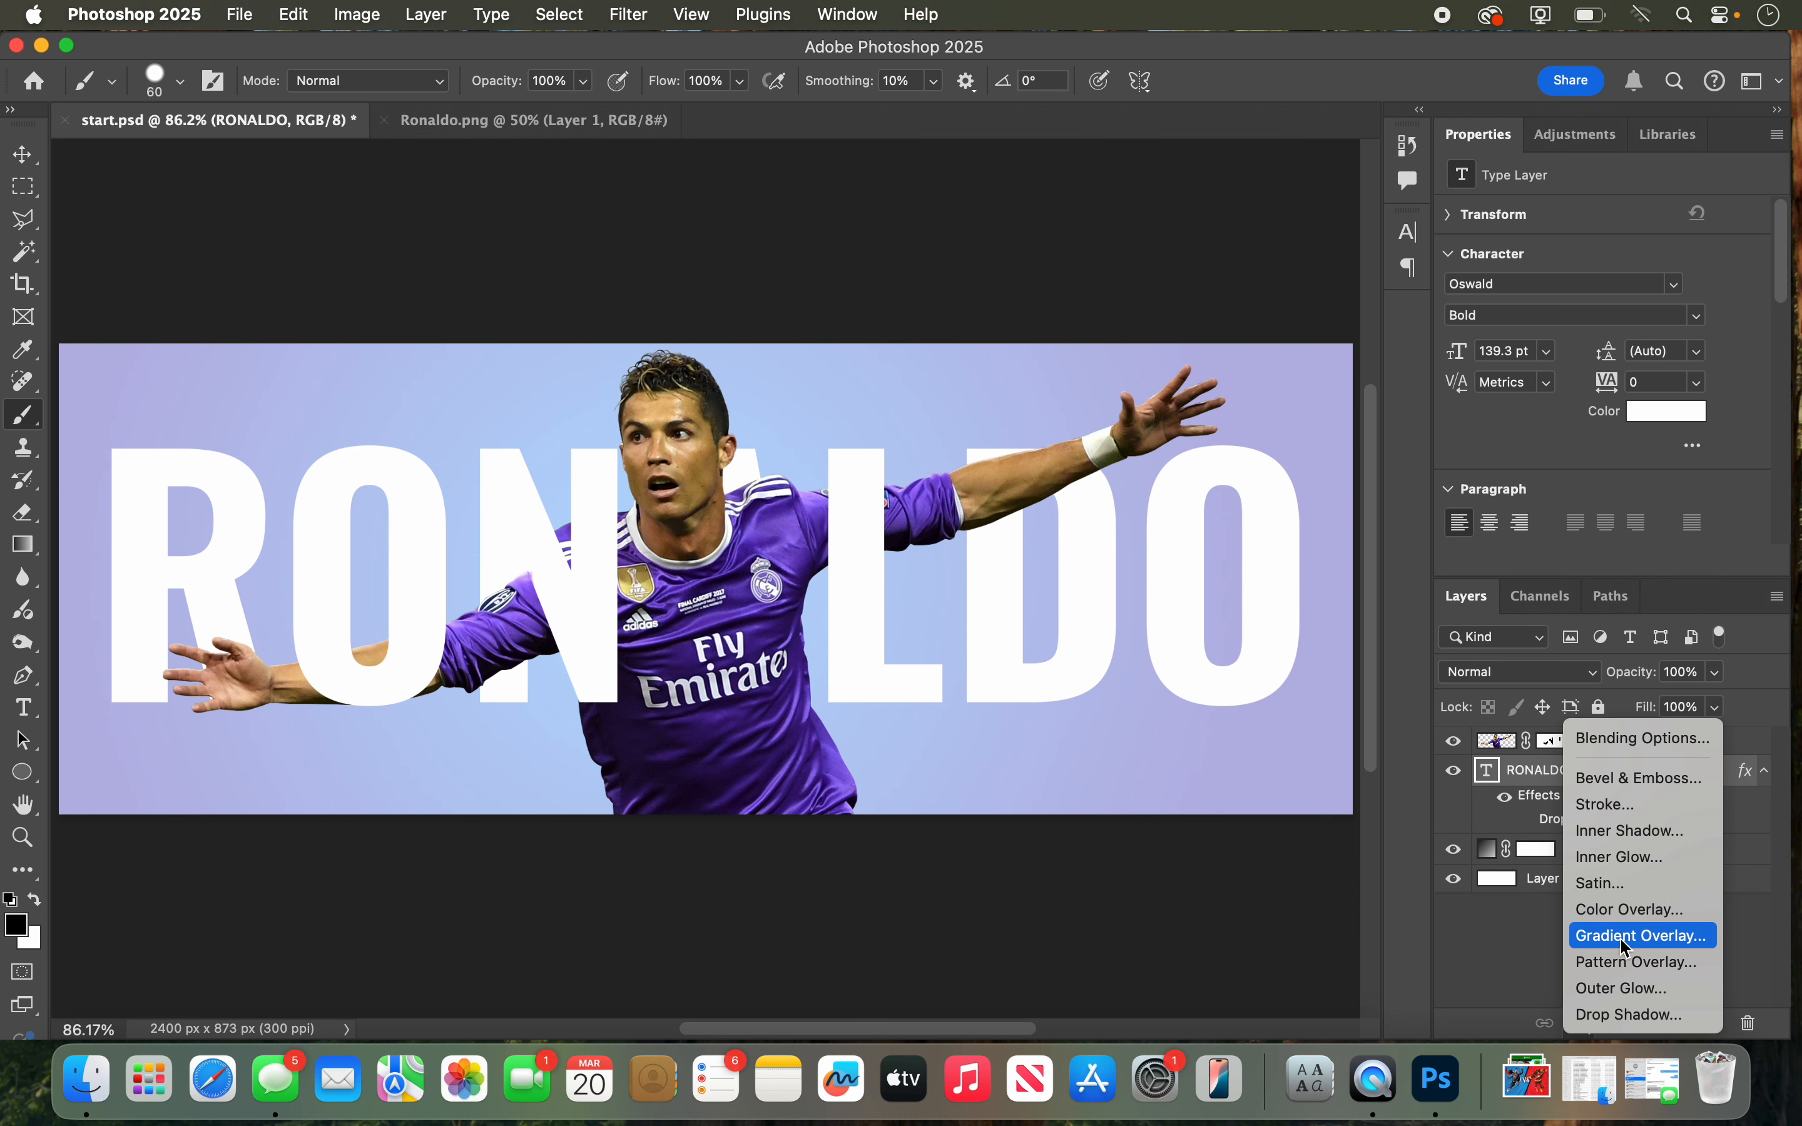
{"action": "left_click", "coordinate": [1626, 936]}
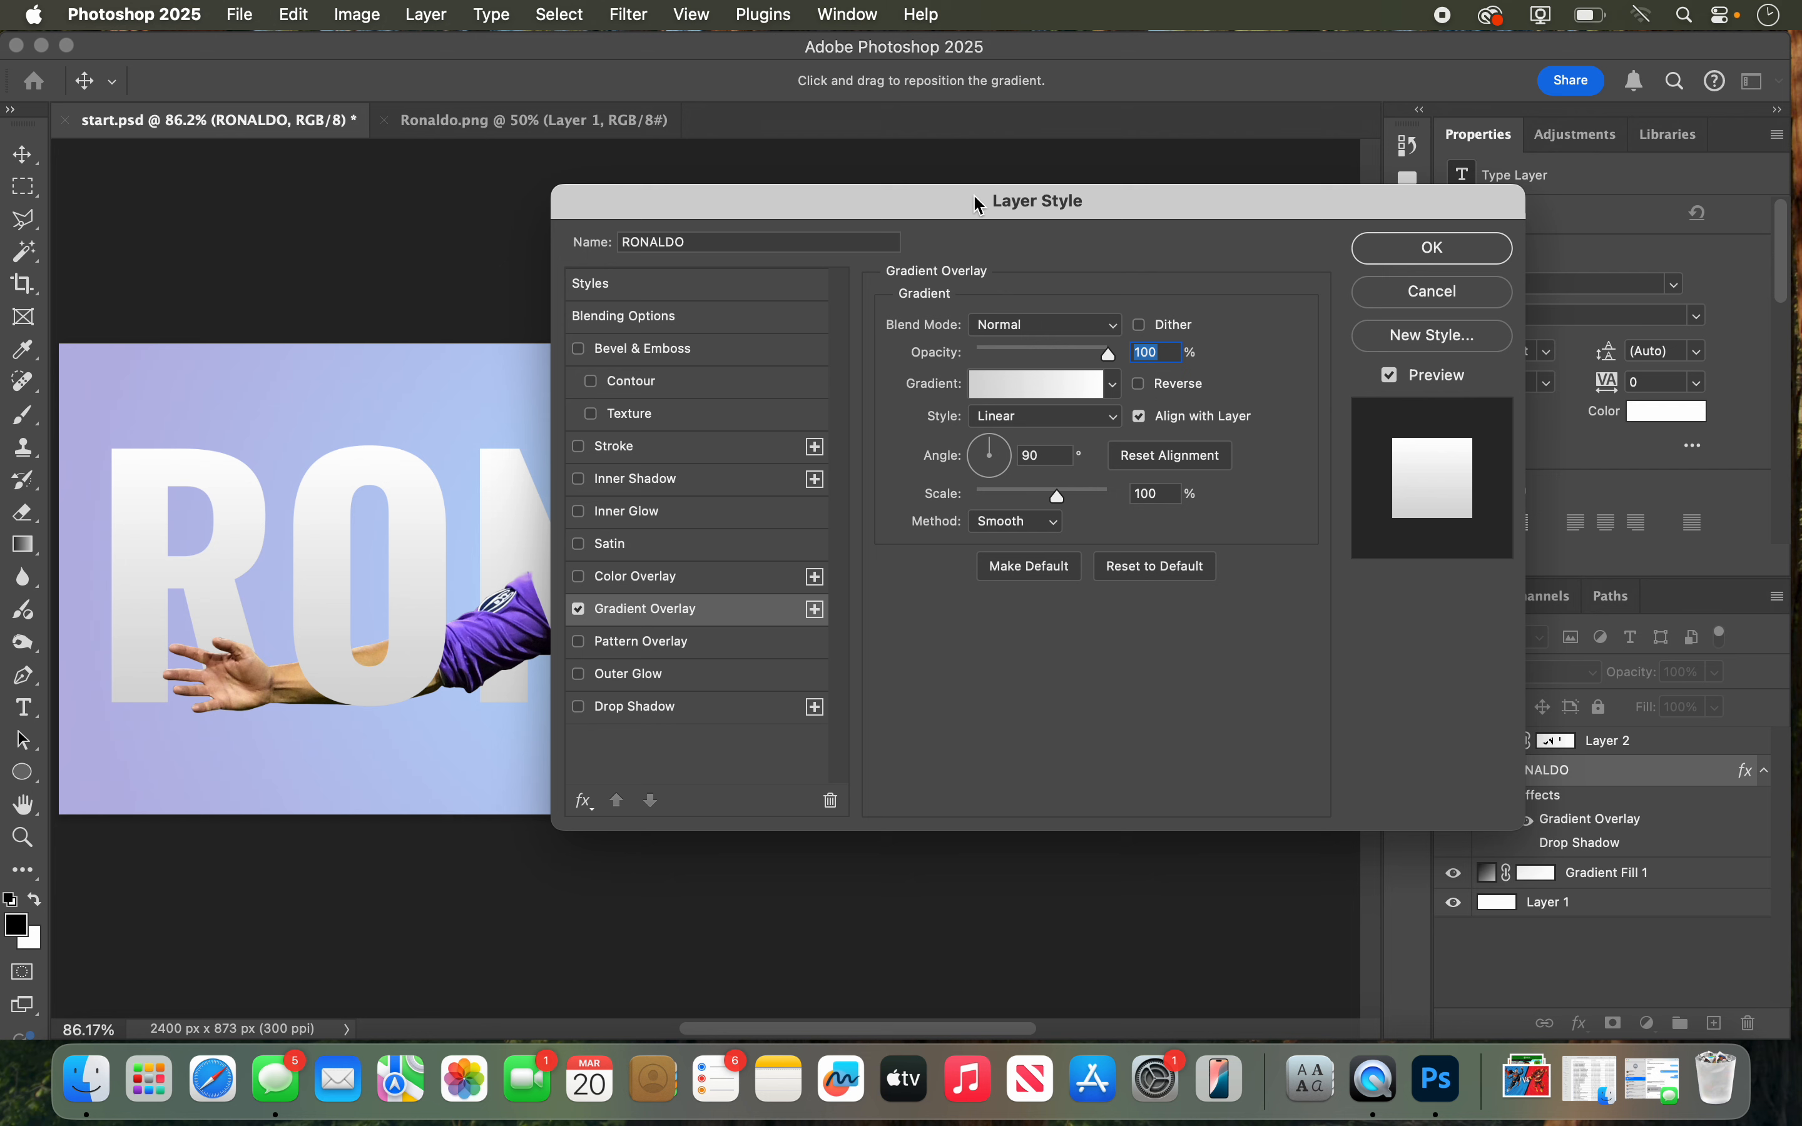
{"action": "left_click_drag", "start_coordinate": [980, 204], "coordinate": [1147, 185]}
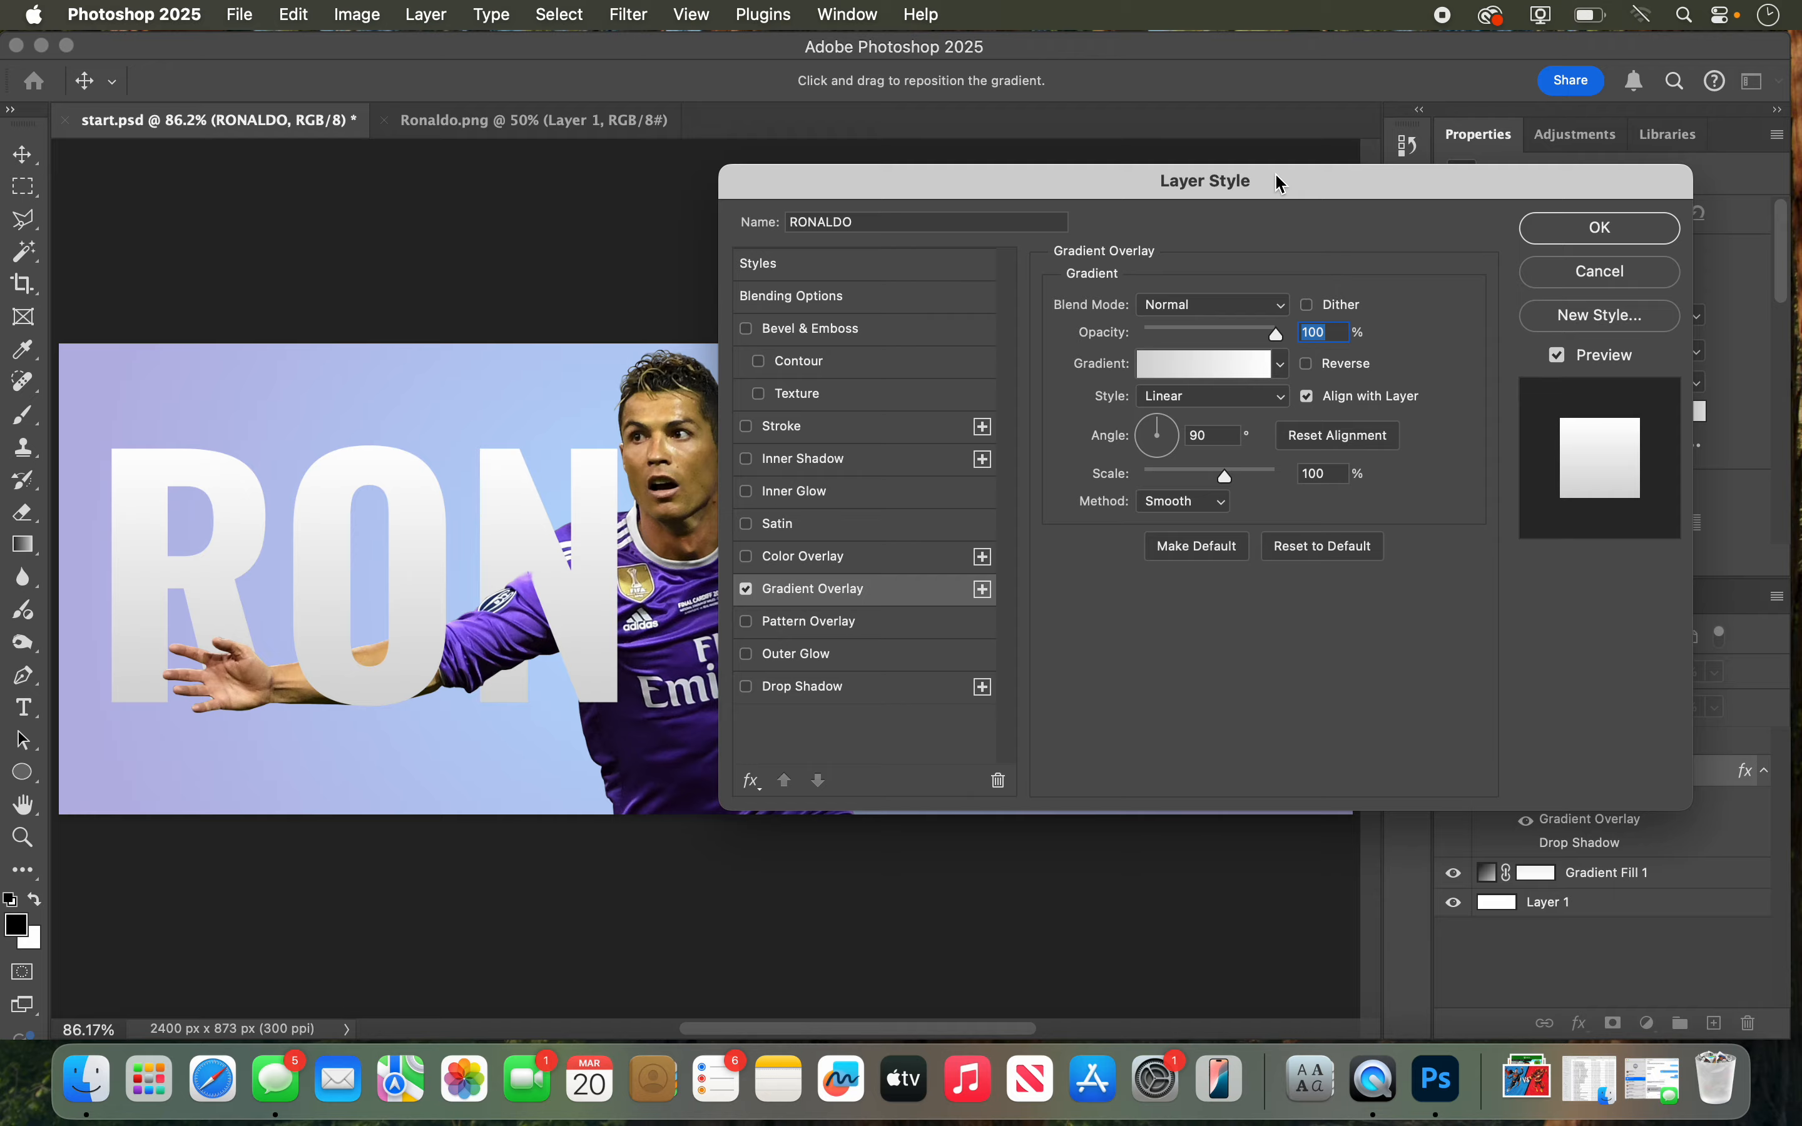
{"action": "left_click_drag", "start_coordinate": [1279, 179], "coordinate": [1253, 752]}
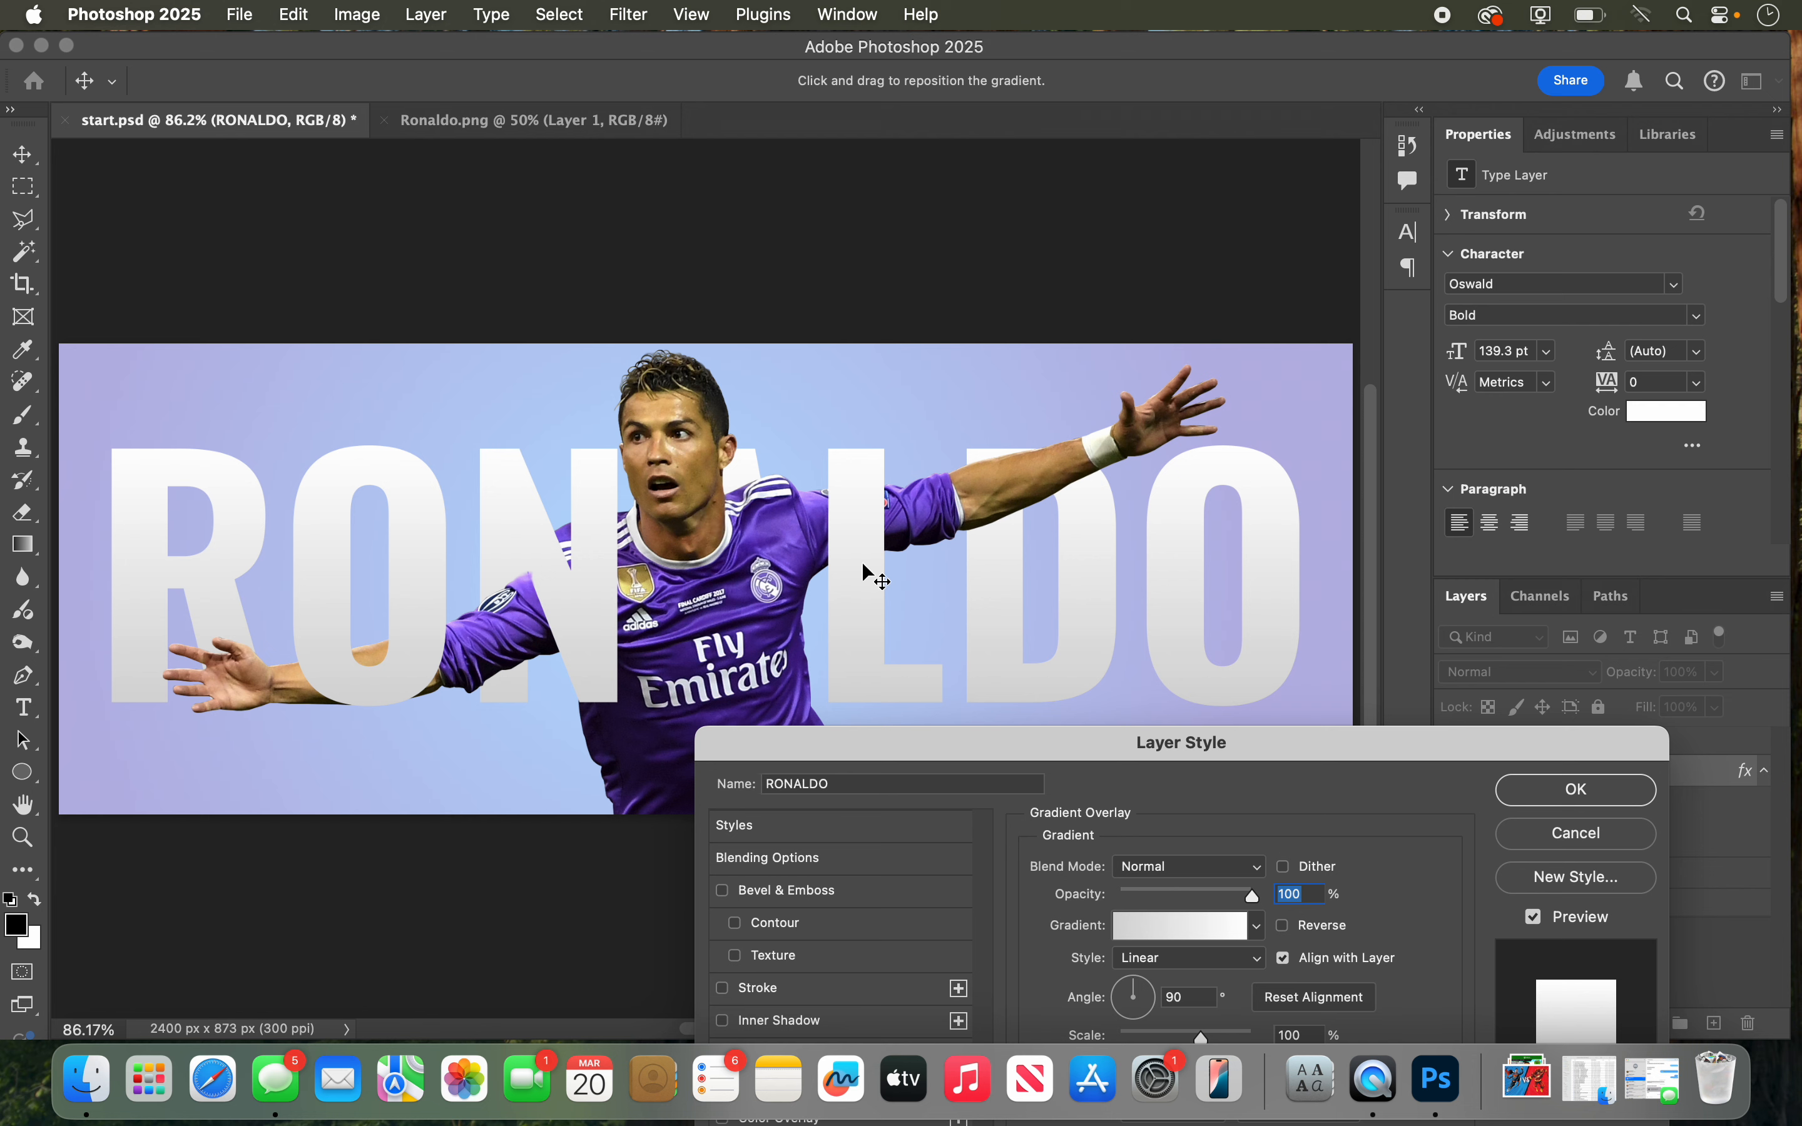
{"action": "left_click_drag", "start_coordinate": [967, 745], "coordinate": [1084, 356]}
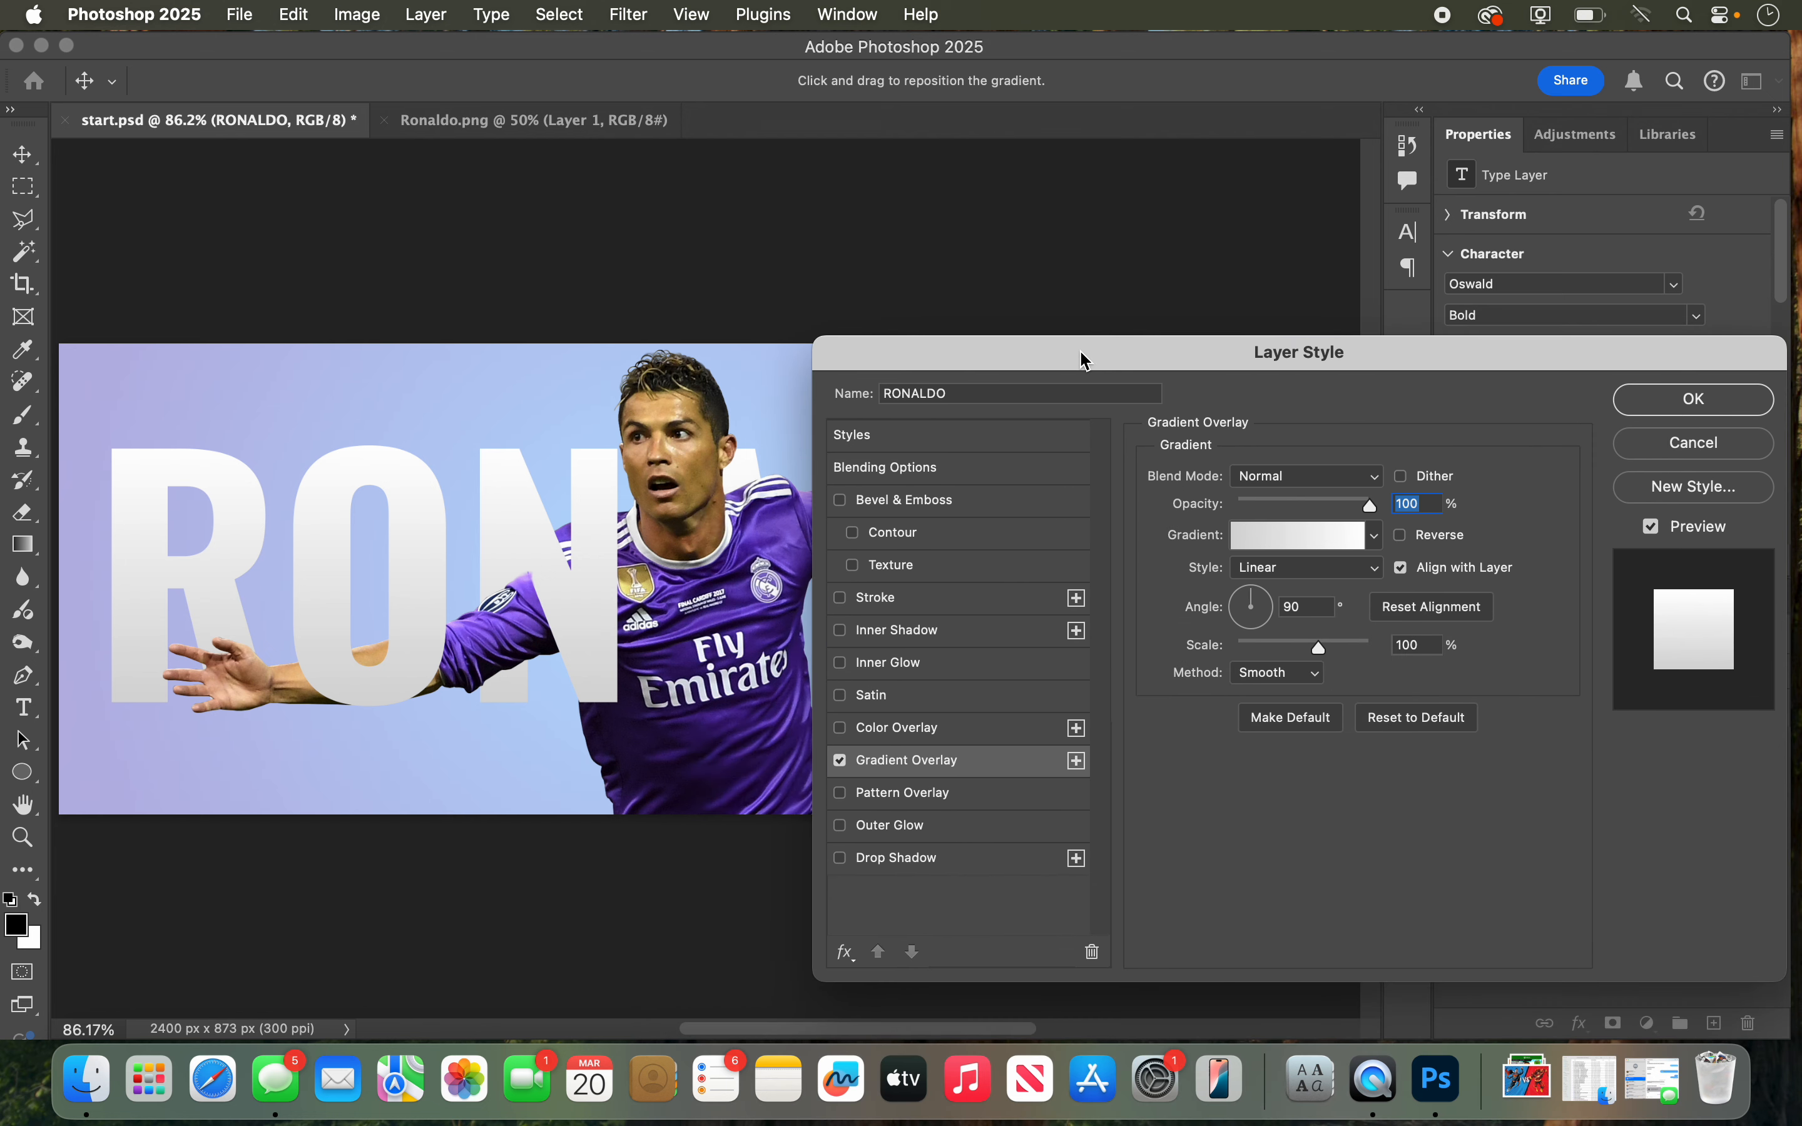
Step: Try the pink and cyan-magenta gradients from the Purples presets, and apply the blue-to-violet Purple_04 gradient to the text
{"action": "left_click", "coordinate": [1375, 540]}
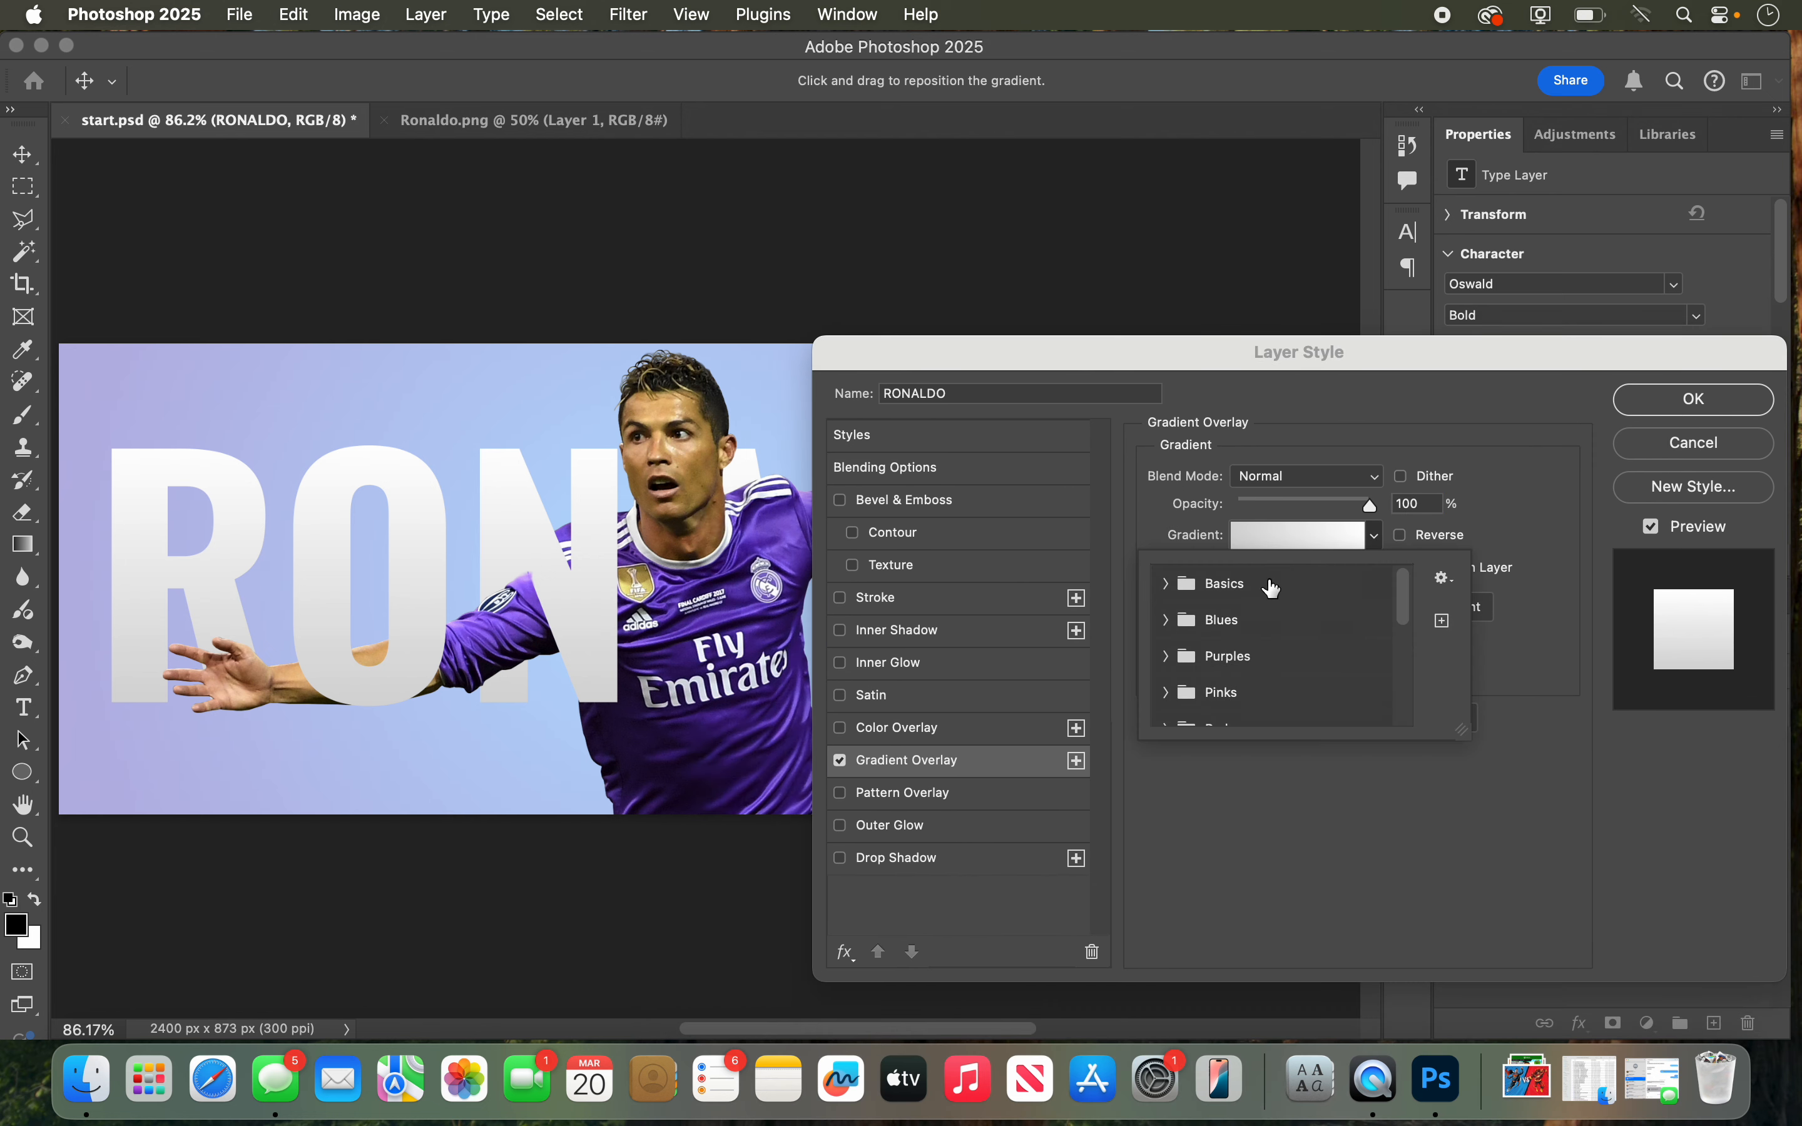
{"action": "left_click", "coordinate": [1167, 656]}
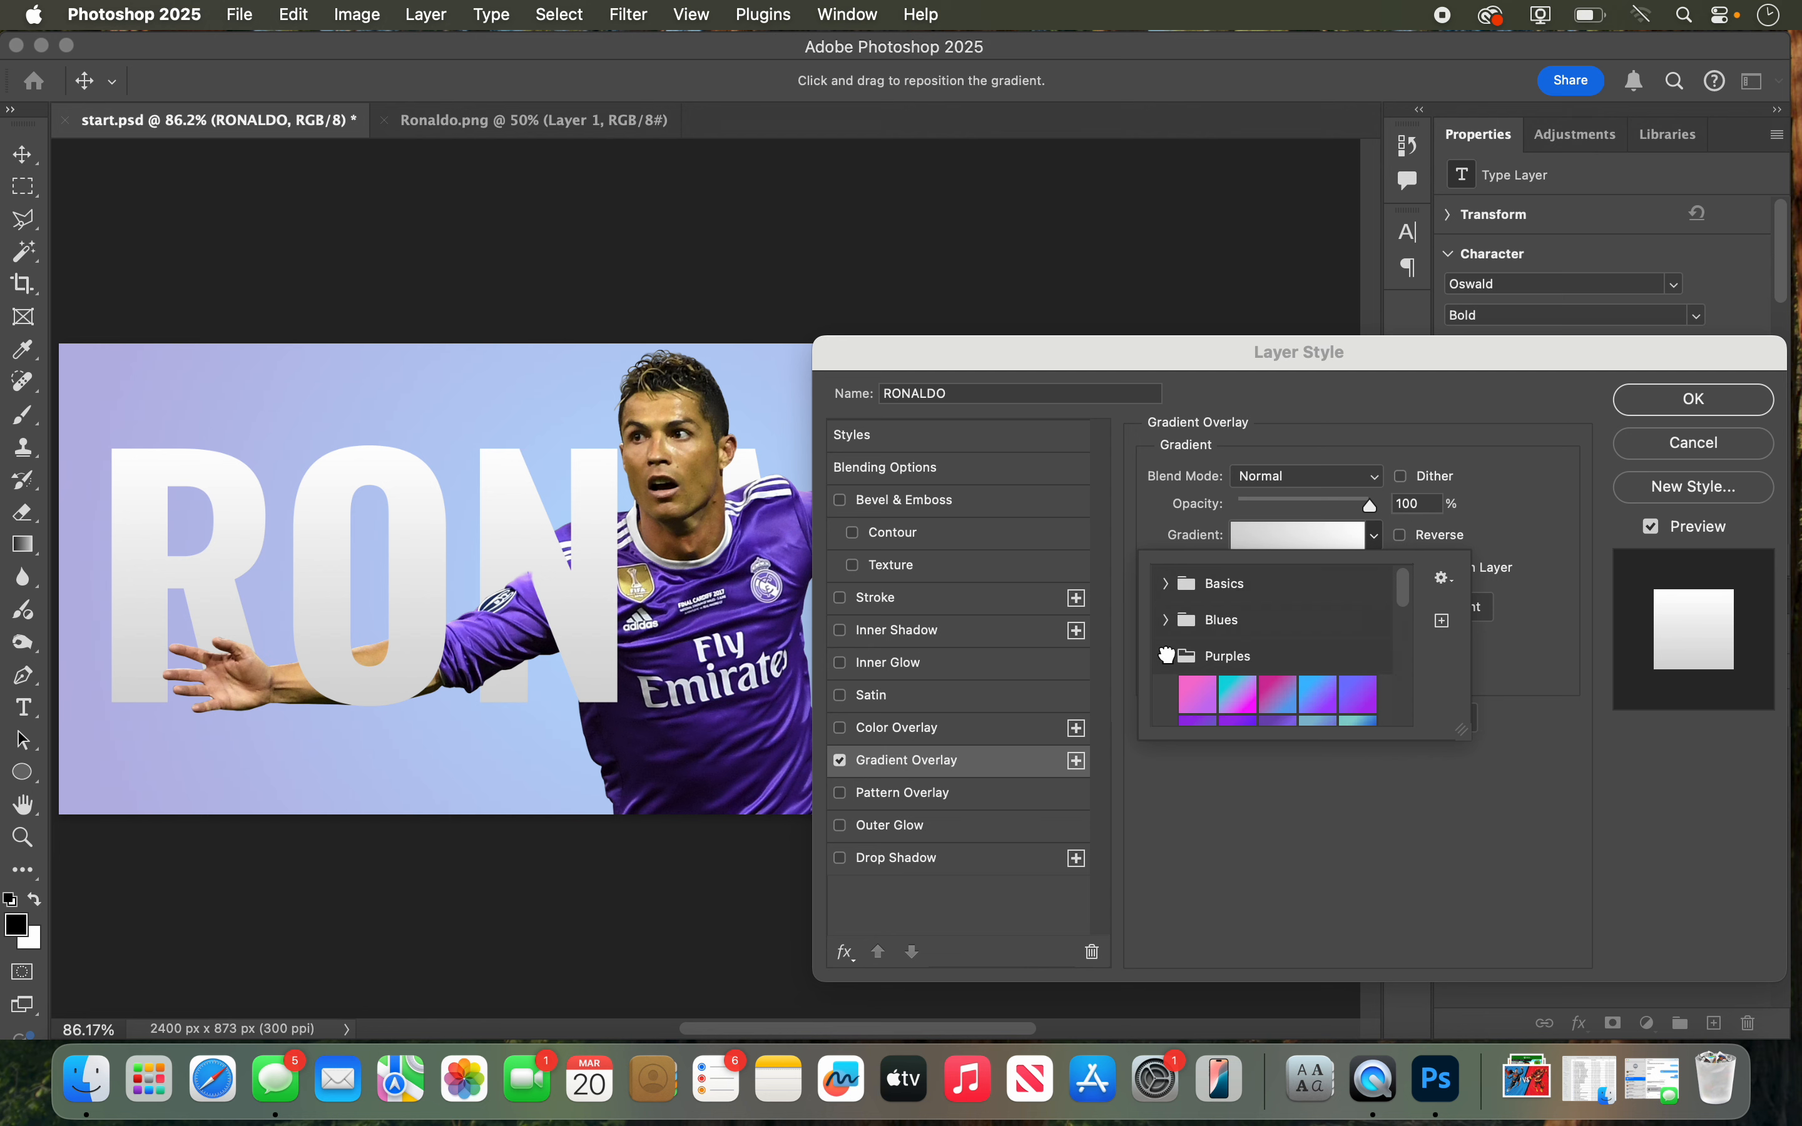
{"action": "left_click", "coordinate": [1195, 693]}
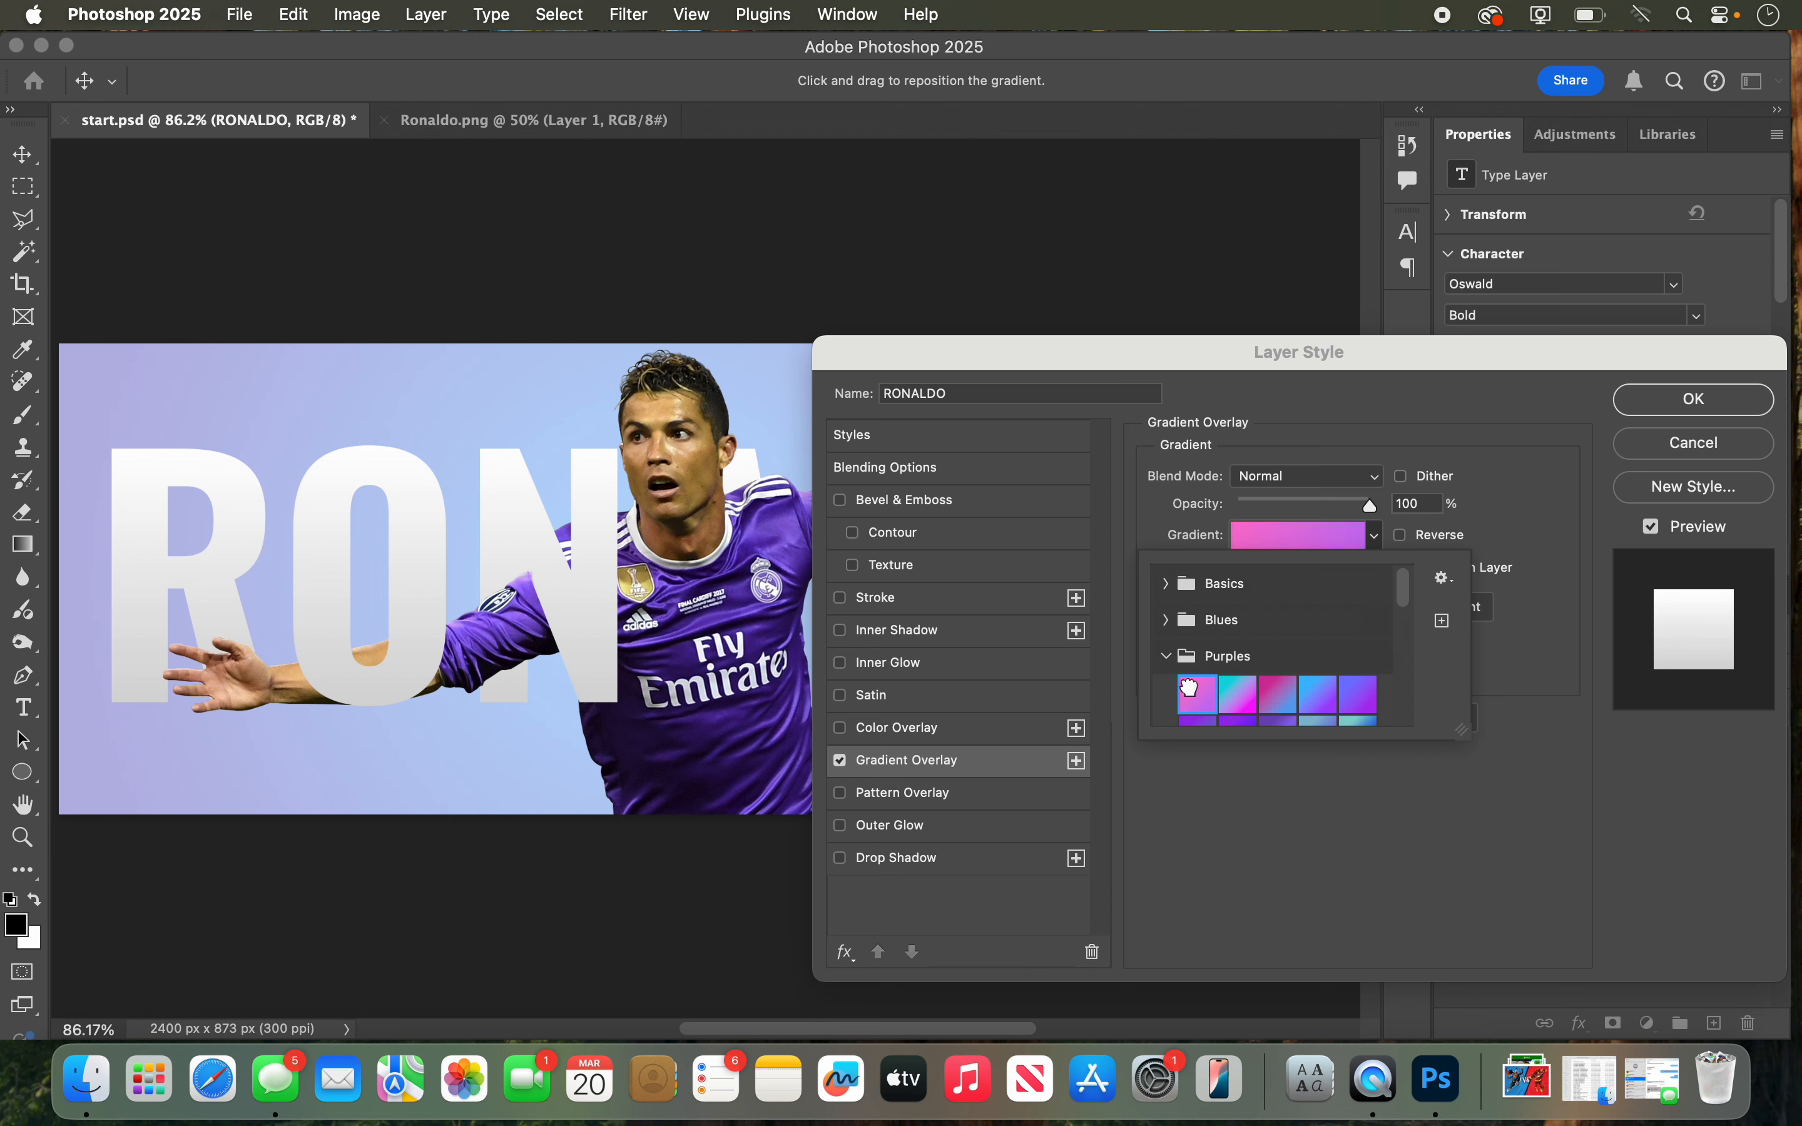
{"action": "left_click", "coordinate": [1076, 373]}
{"action": "left_click_drag", "start_coordinate": [1077, 374], "coordinate": [1275, 220]}
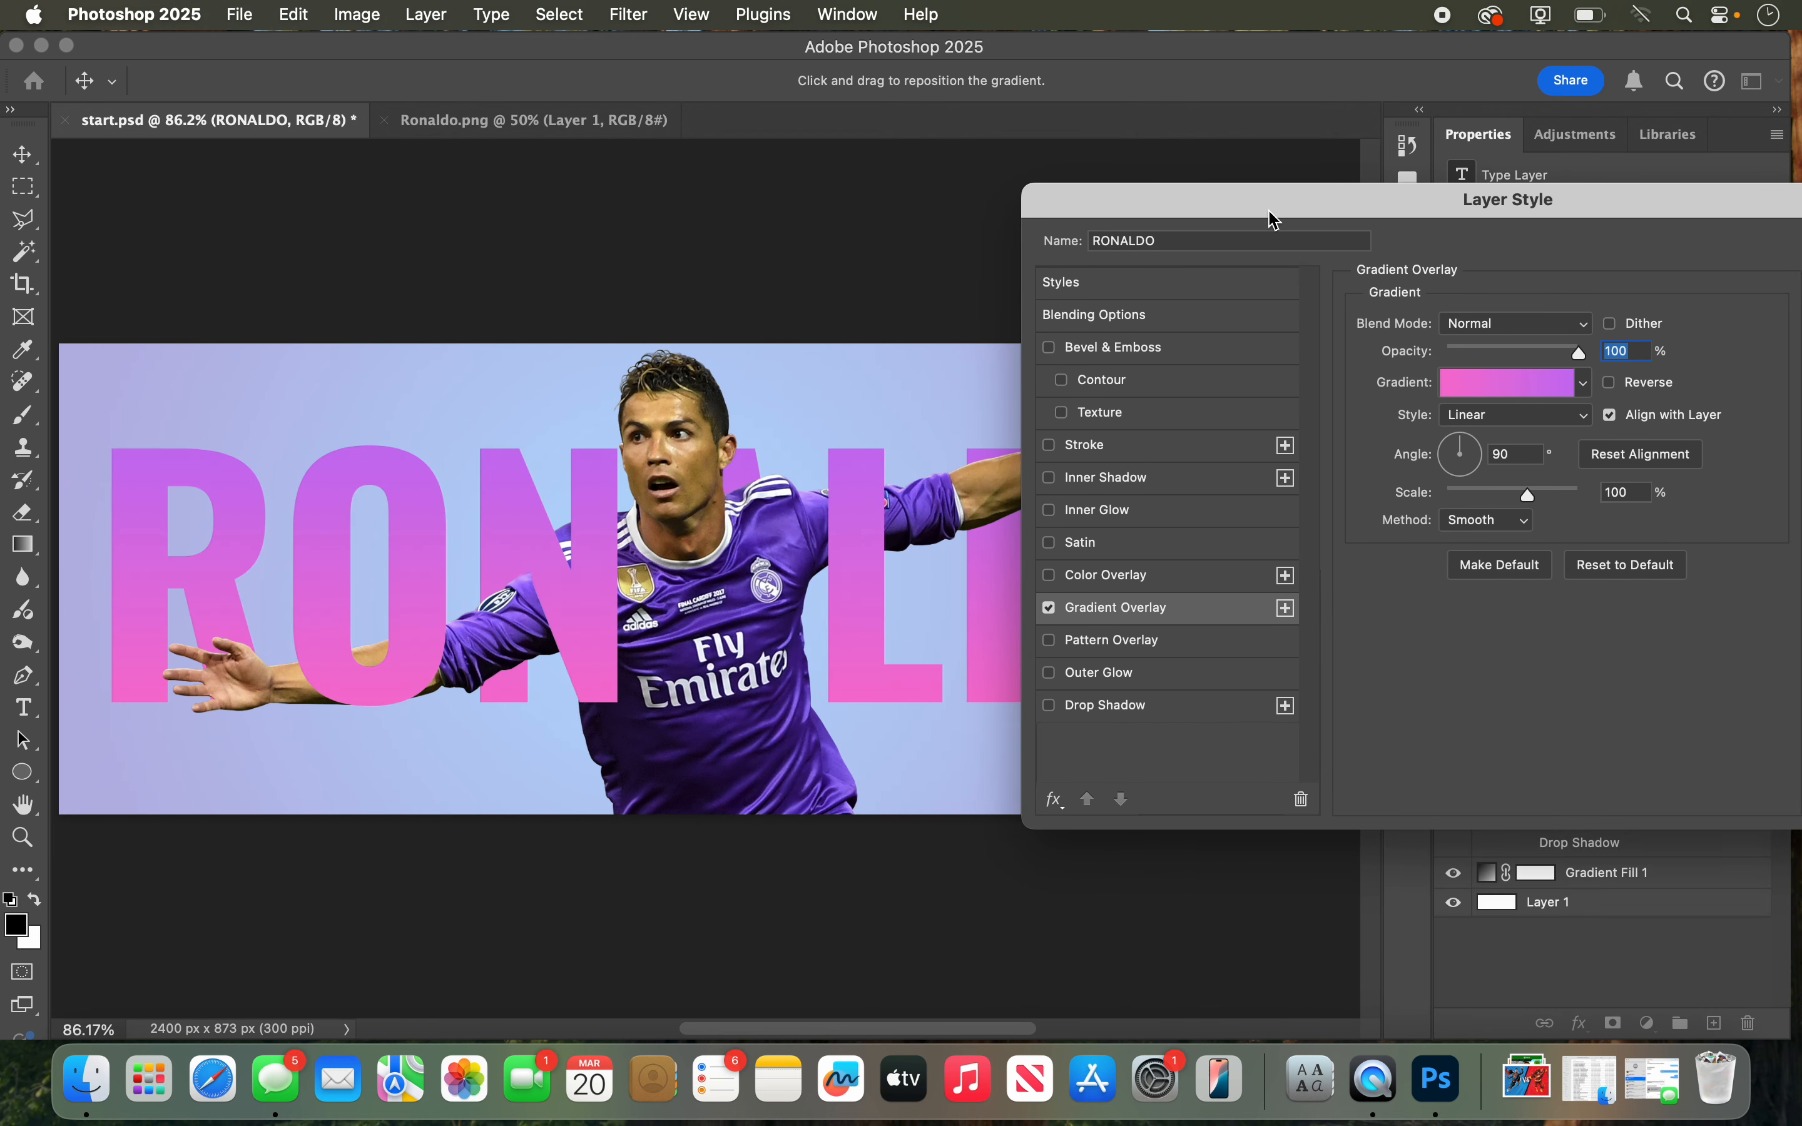
{"action": "left_click", "coordinate": [1590, 395]}
{"action": "left_click", "coordinate": [1445, 547]}
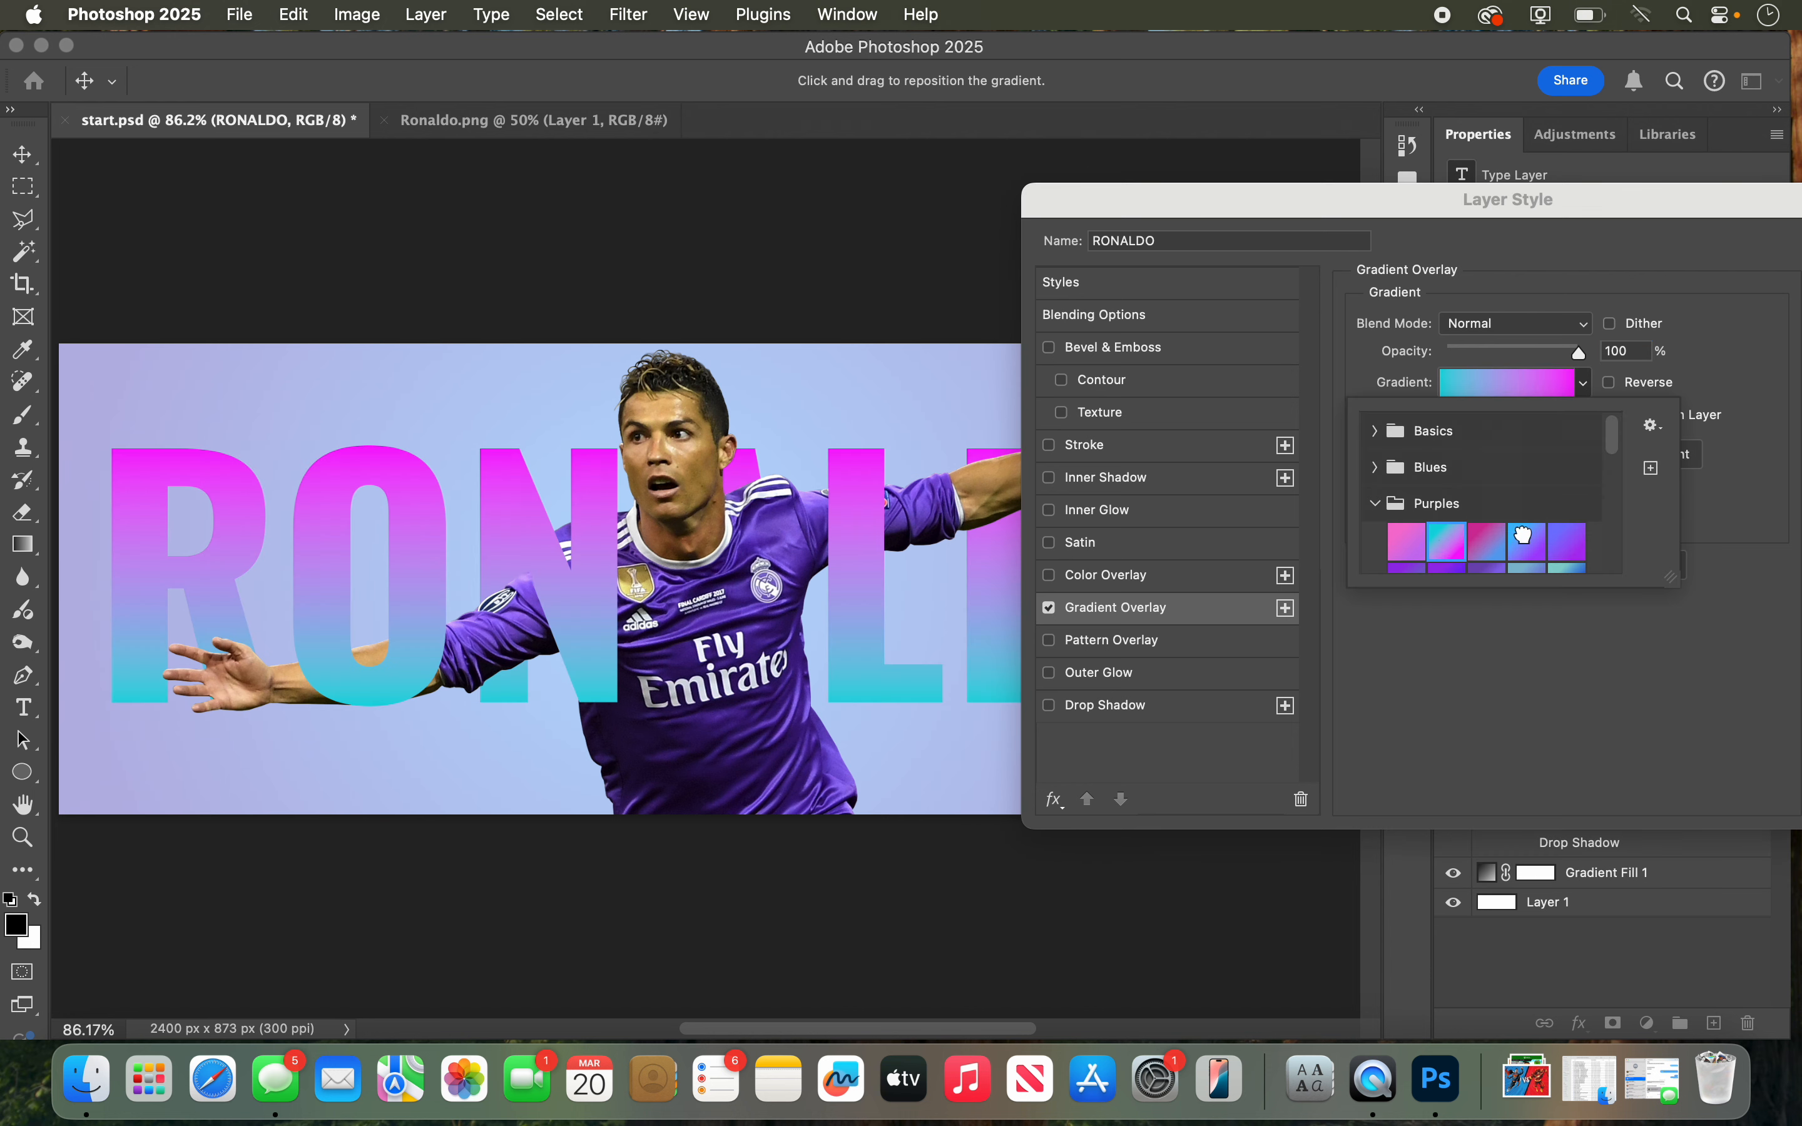
{"action": "left_click", "coordinate": [1523, 535]}
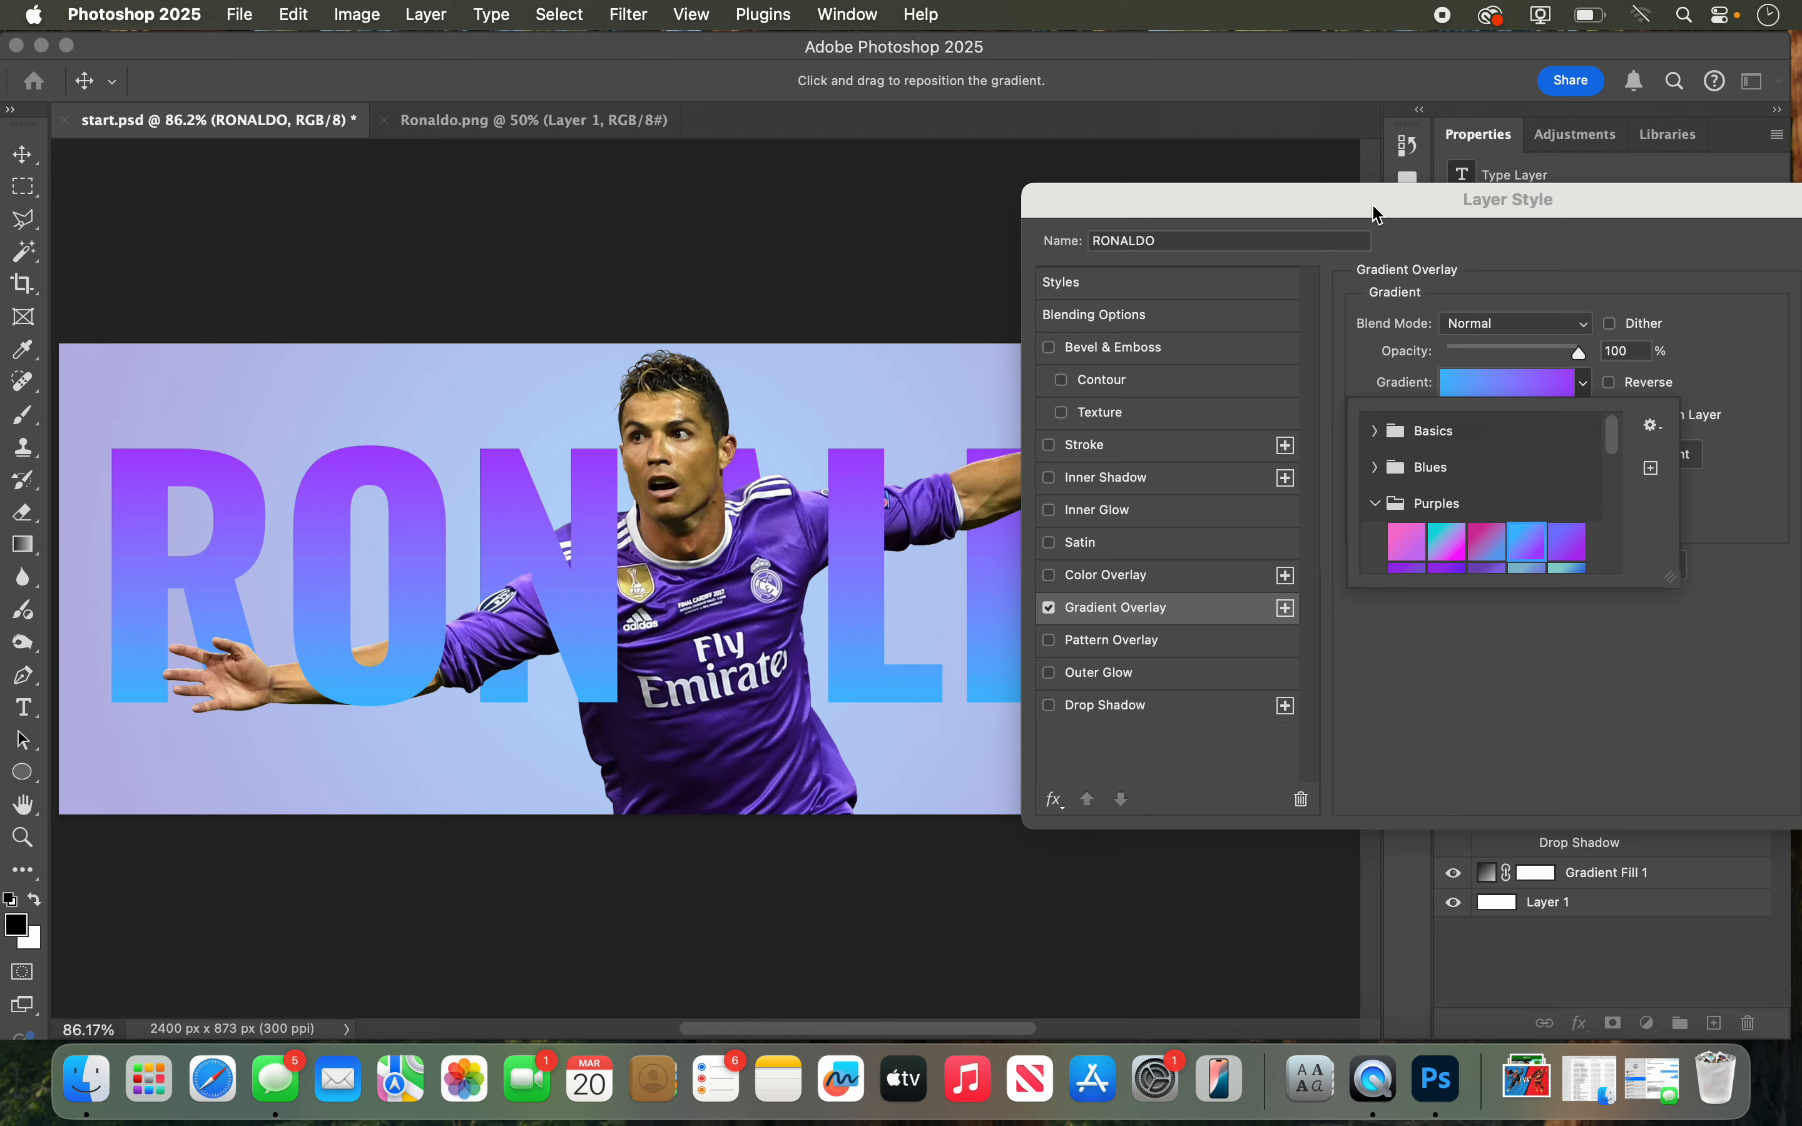
{"action": "left_click_drag", "start_coordinate": [1378, 214], "coordinate": [1023, 202]}
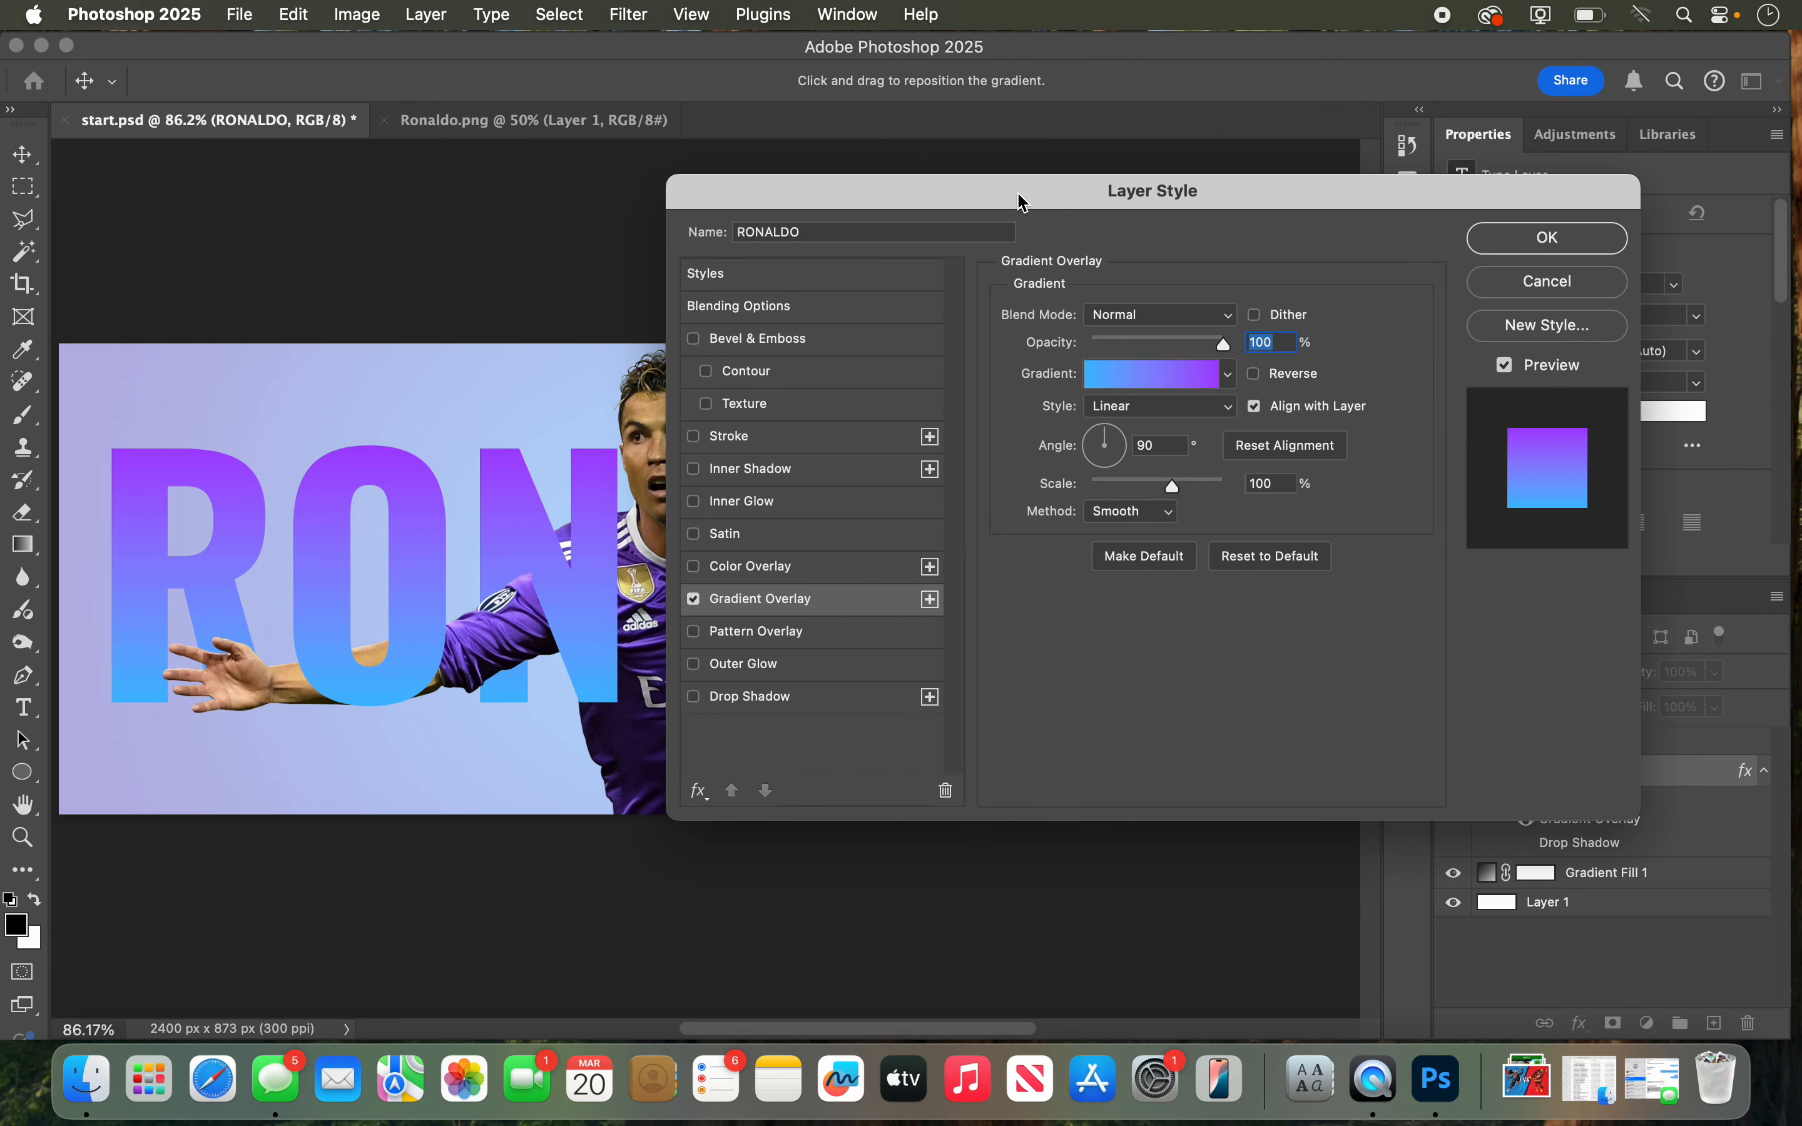
Step: Set the gradient overlay's opacity to 91% and its angle to 88° after trying an angle of 122°
{"action": "left_click_drag", "start_coordinate": [1109, 439], "coordinate": [1100, 438]}
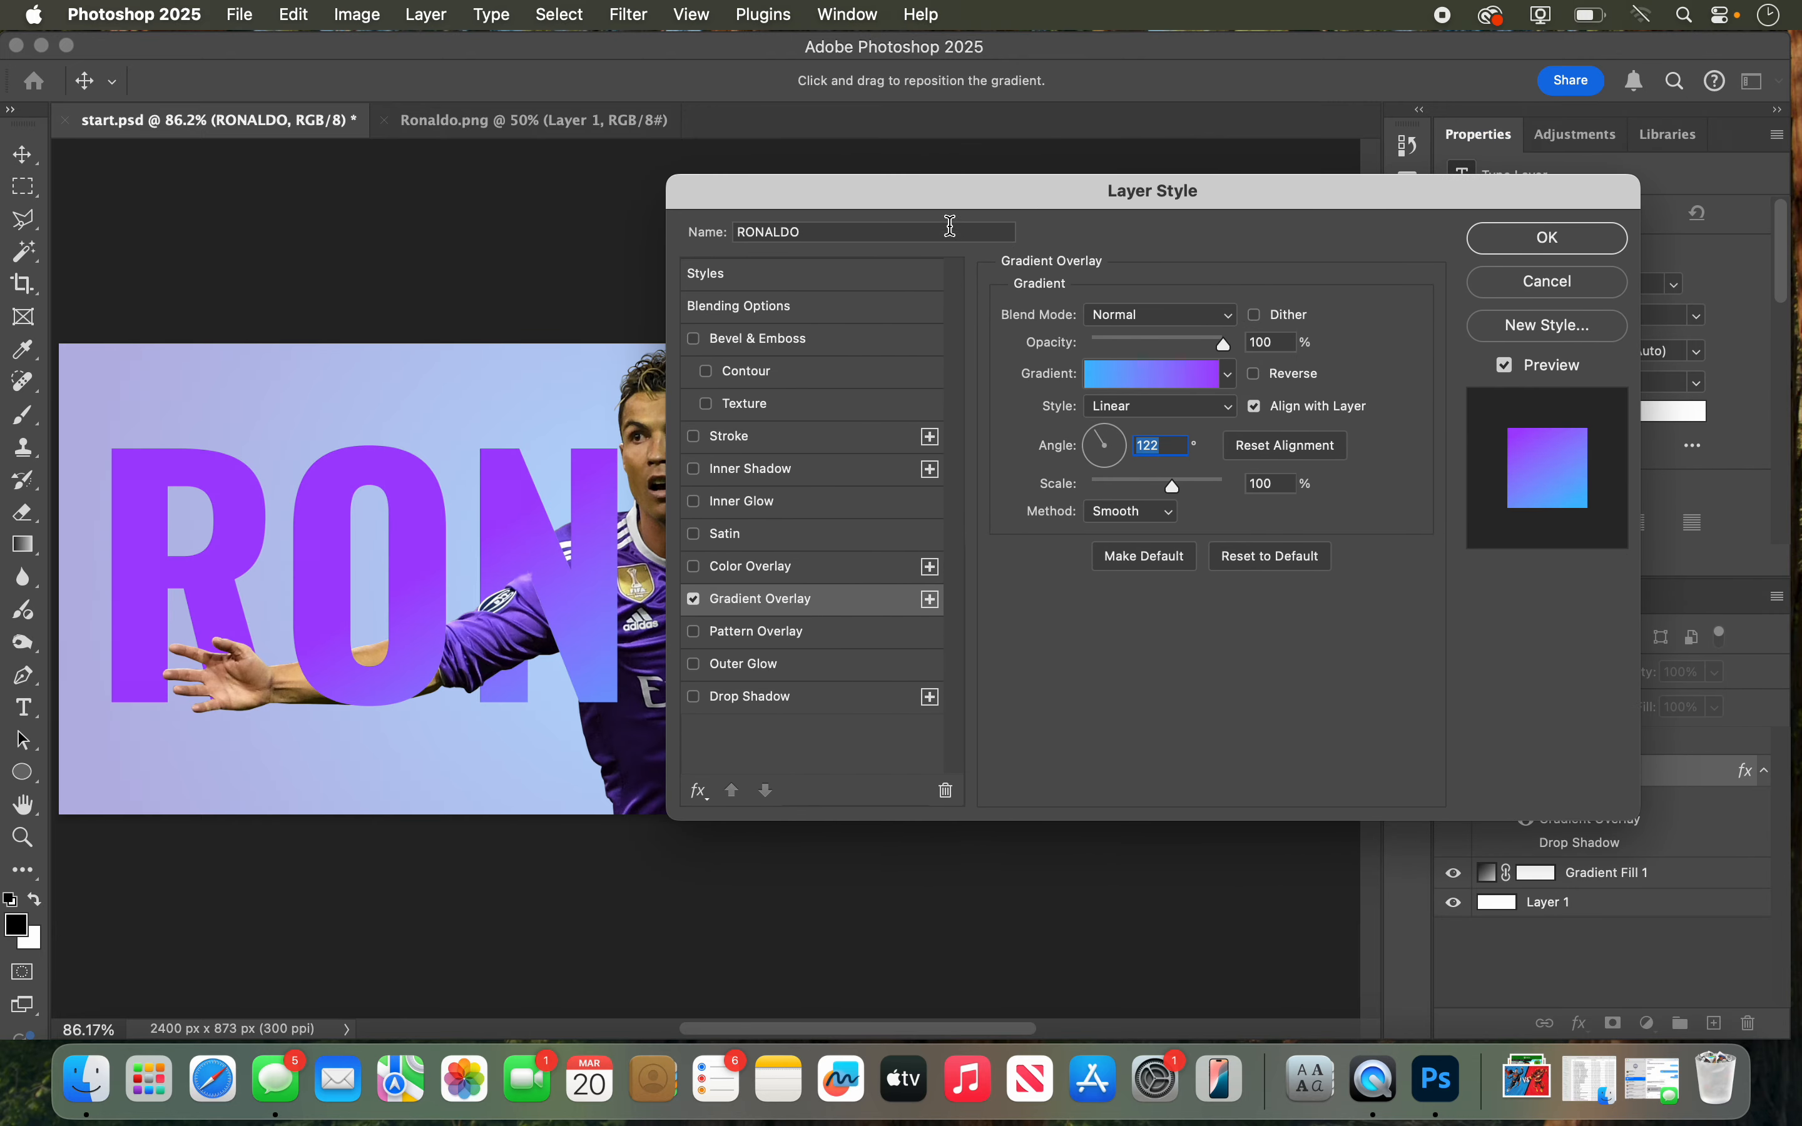
{"action": "left_click_drag", "start_coordinate": [953, 195], "coordinate": [1502, 270]}
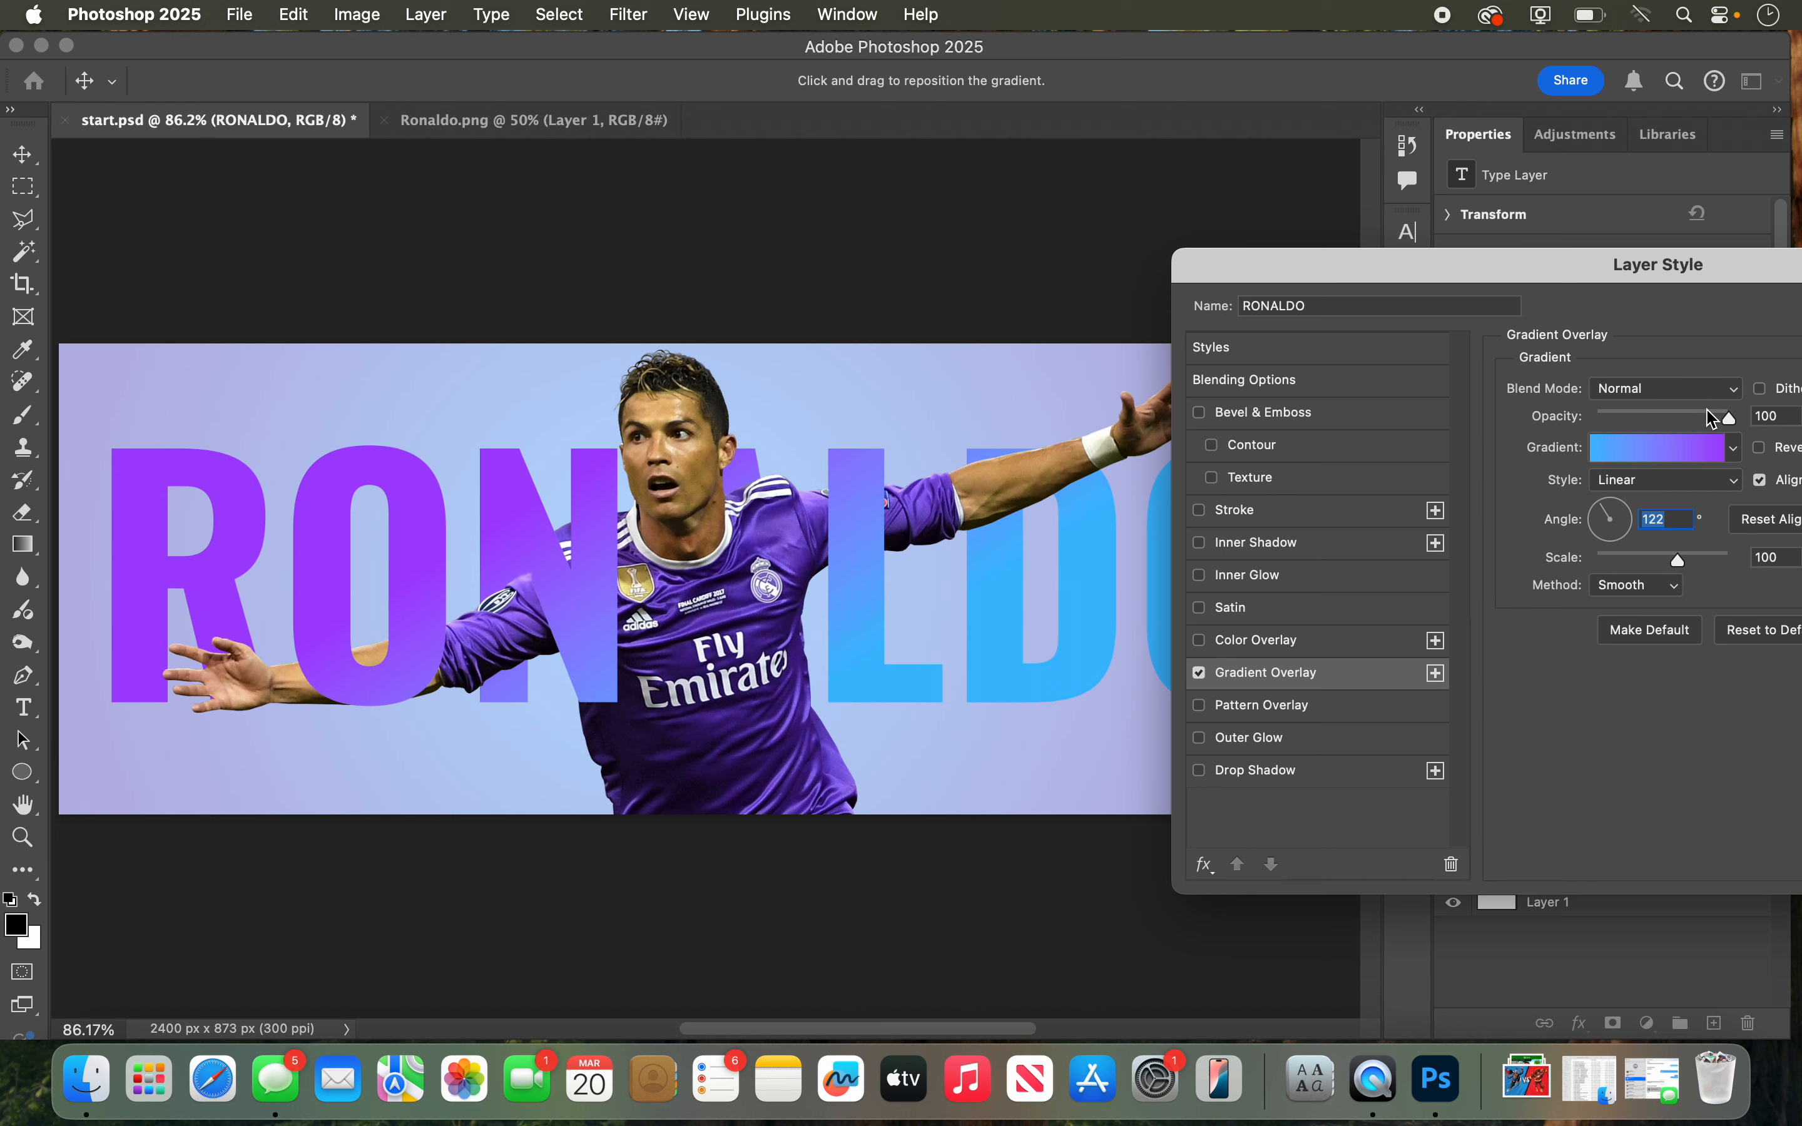
{"action": "mouse_move", "coordinate": [1730, 426]}
{"action": "left_mouse_down"}
{"action": "mouse_move", "coordinate": [1652, 430]}
{"action": "mouse_move", "coordinate": [1756, 427]}
{"action": "left_mouse_up"}
{"action": "left_click", "coordinate": [1717, 410]}
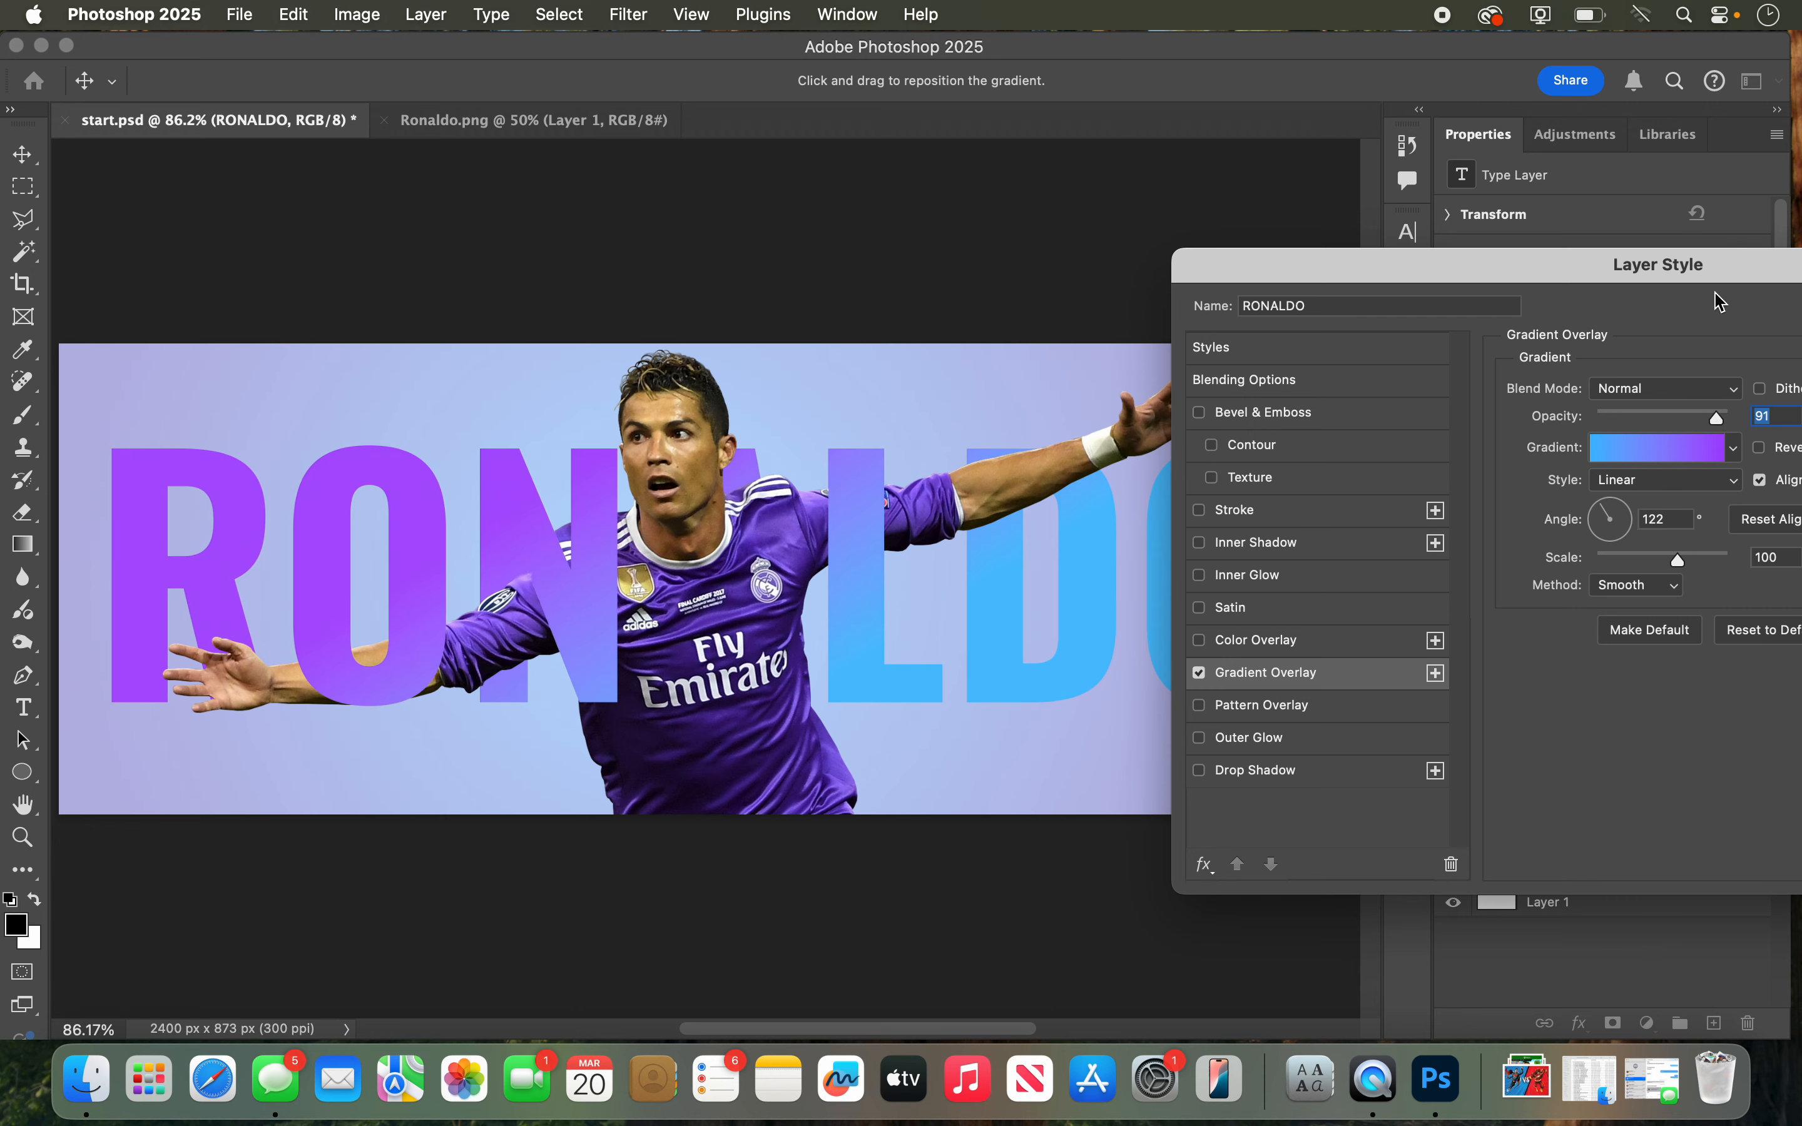
{"action": "left_click_drag", "start_coordinate": [1725, 275], "coordinate": [1582, 131]}
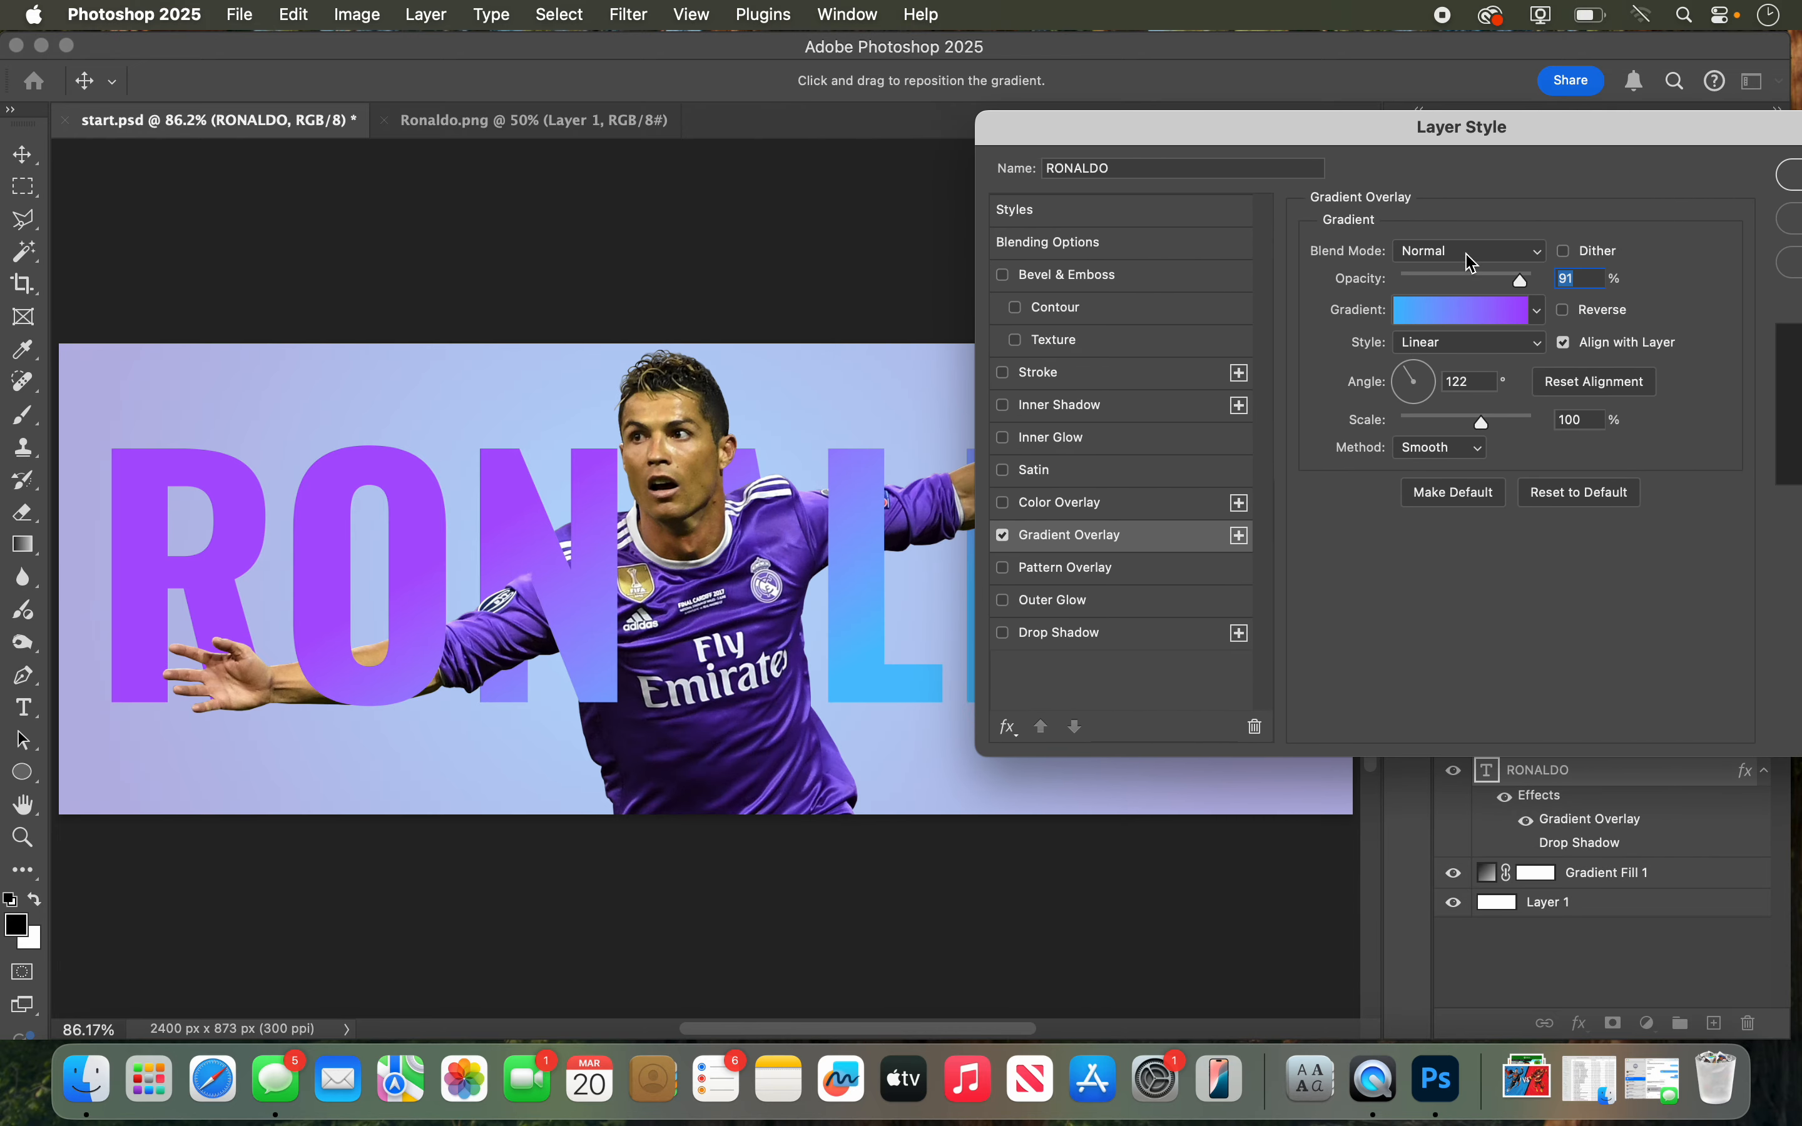
{"action": "left_click_drag", "start_coordinate": [1408, 371], "coordinate": [1411, 368]}
{"action": "left_click", "coordinate": [1420, 379]}
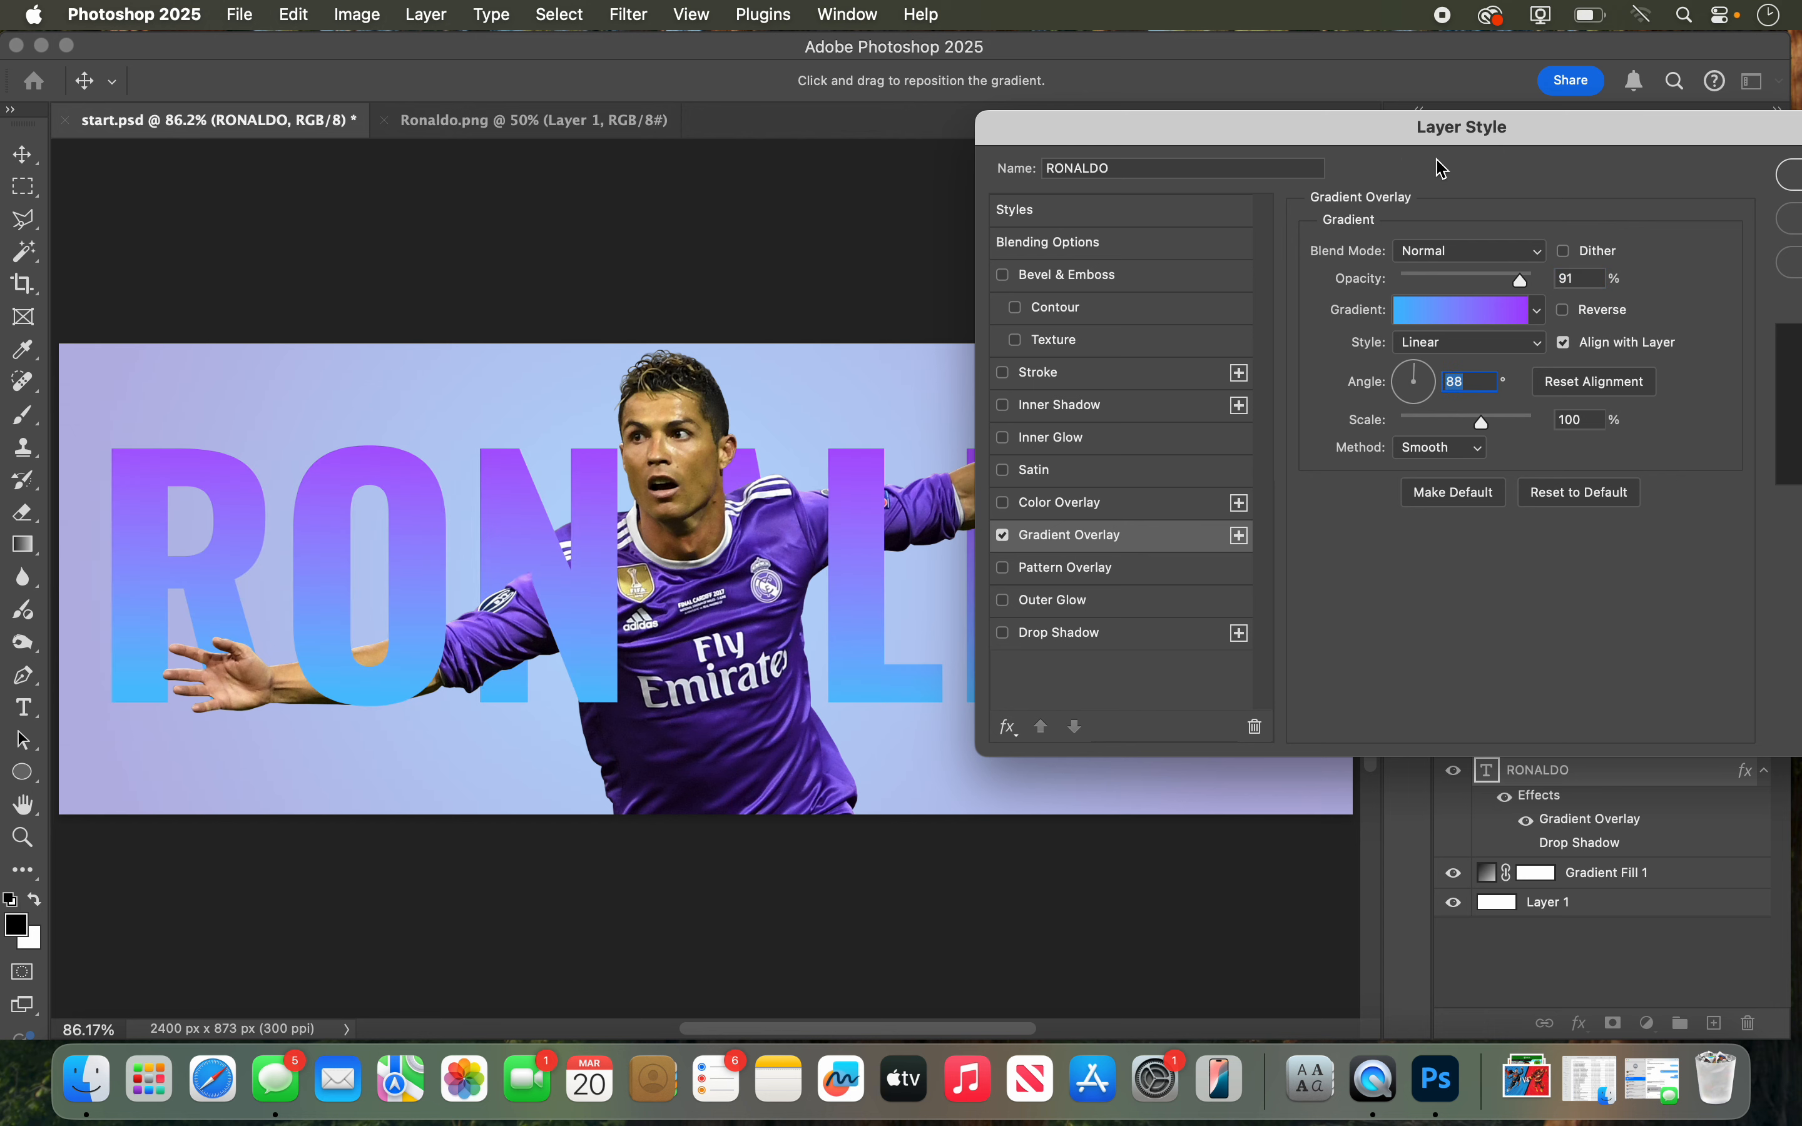
{"action": "left_click_drag", "start_coordinate": [1359, 132], "coordinate": [1007, 167]}
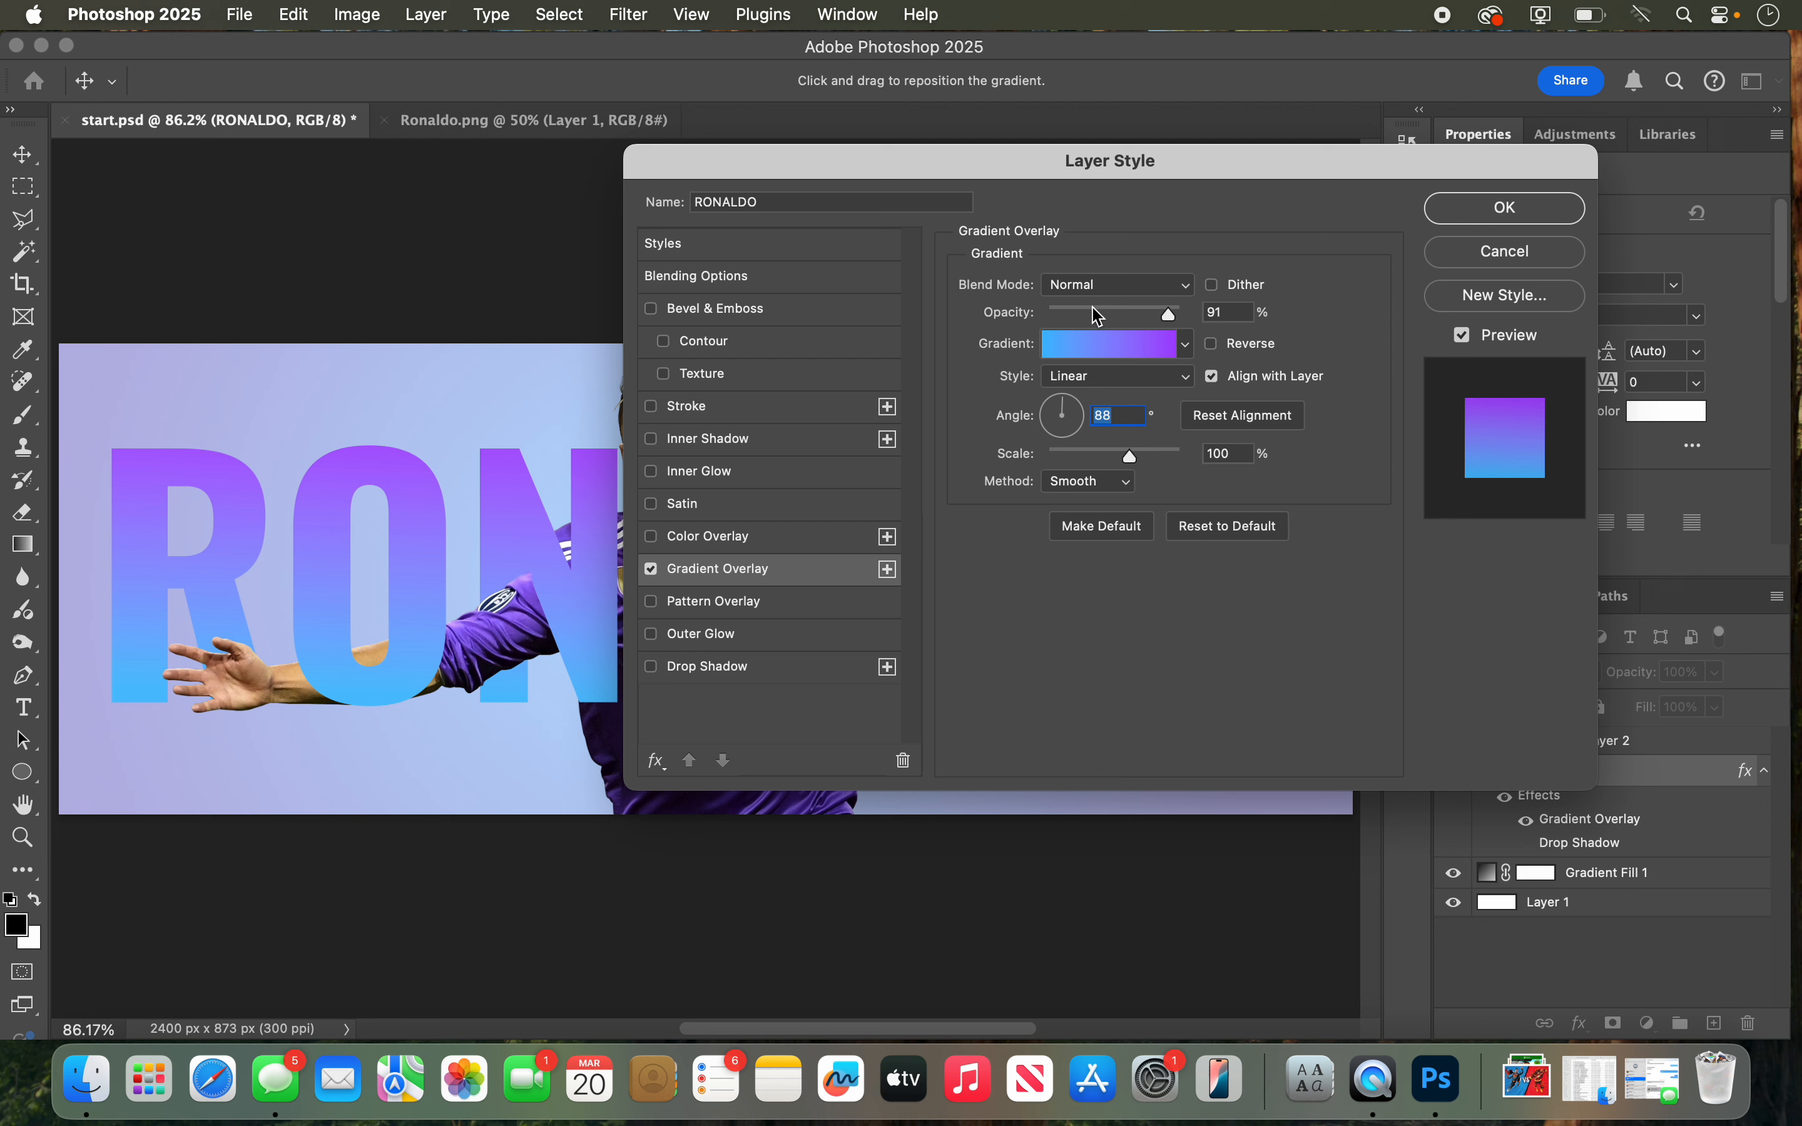
Step: Examine the gradient's end stops in the Gradient Editor, try an extra purple stop at 73%, remove it, and accept
{"action": "left_click", "coordinate": [1105, 286]}
{"action": "left_click", "coordinate": [1105, 286]}
{"action": "left_click", "coordinate": [1105, 352]}
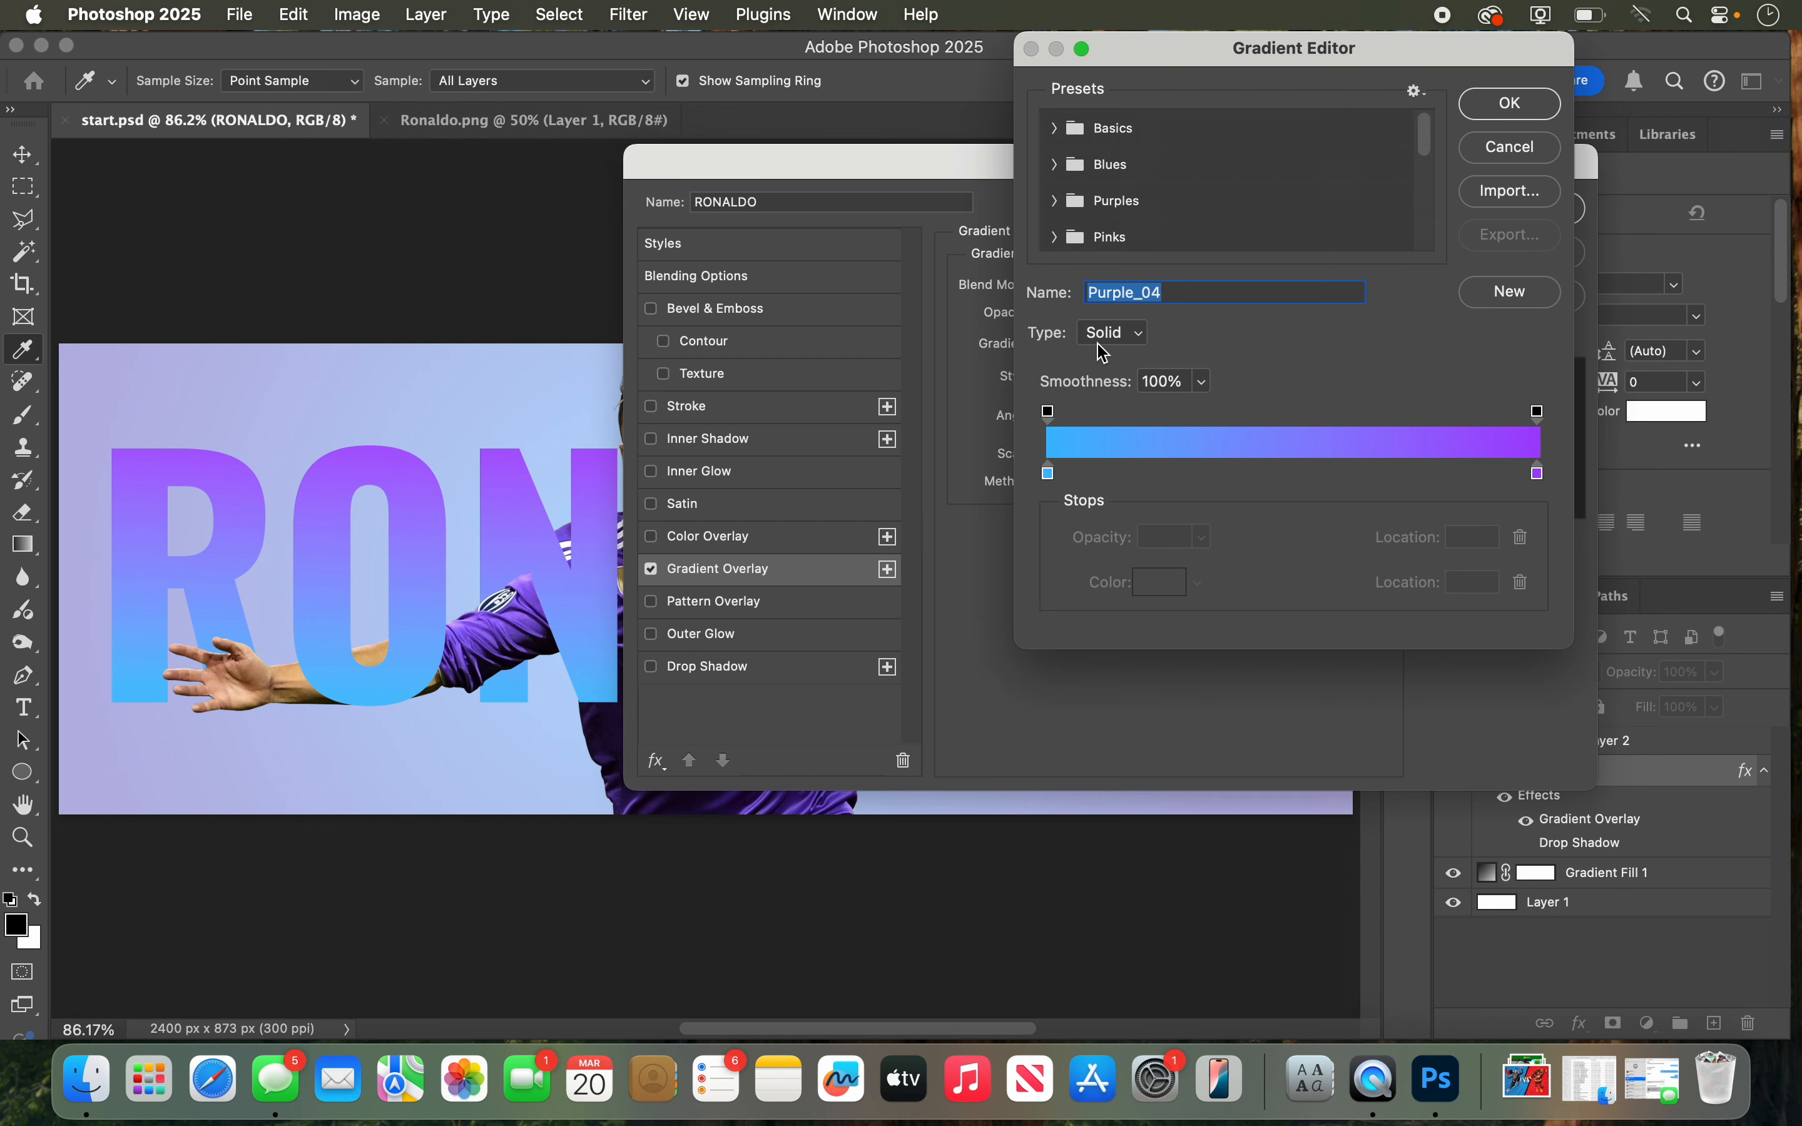
{"action": "left_click", "coordinate": [1050, 476]}
{"action": "left_click", "coordinate": [1539, 475]}
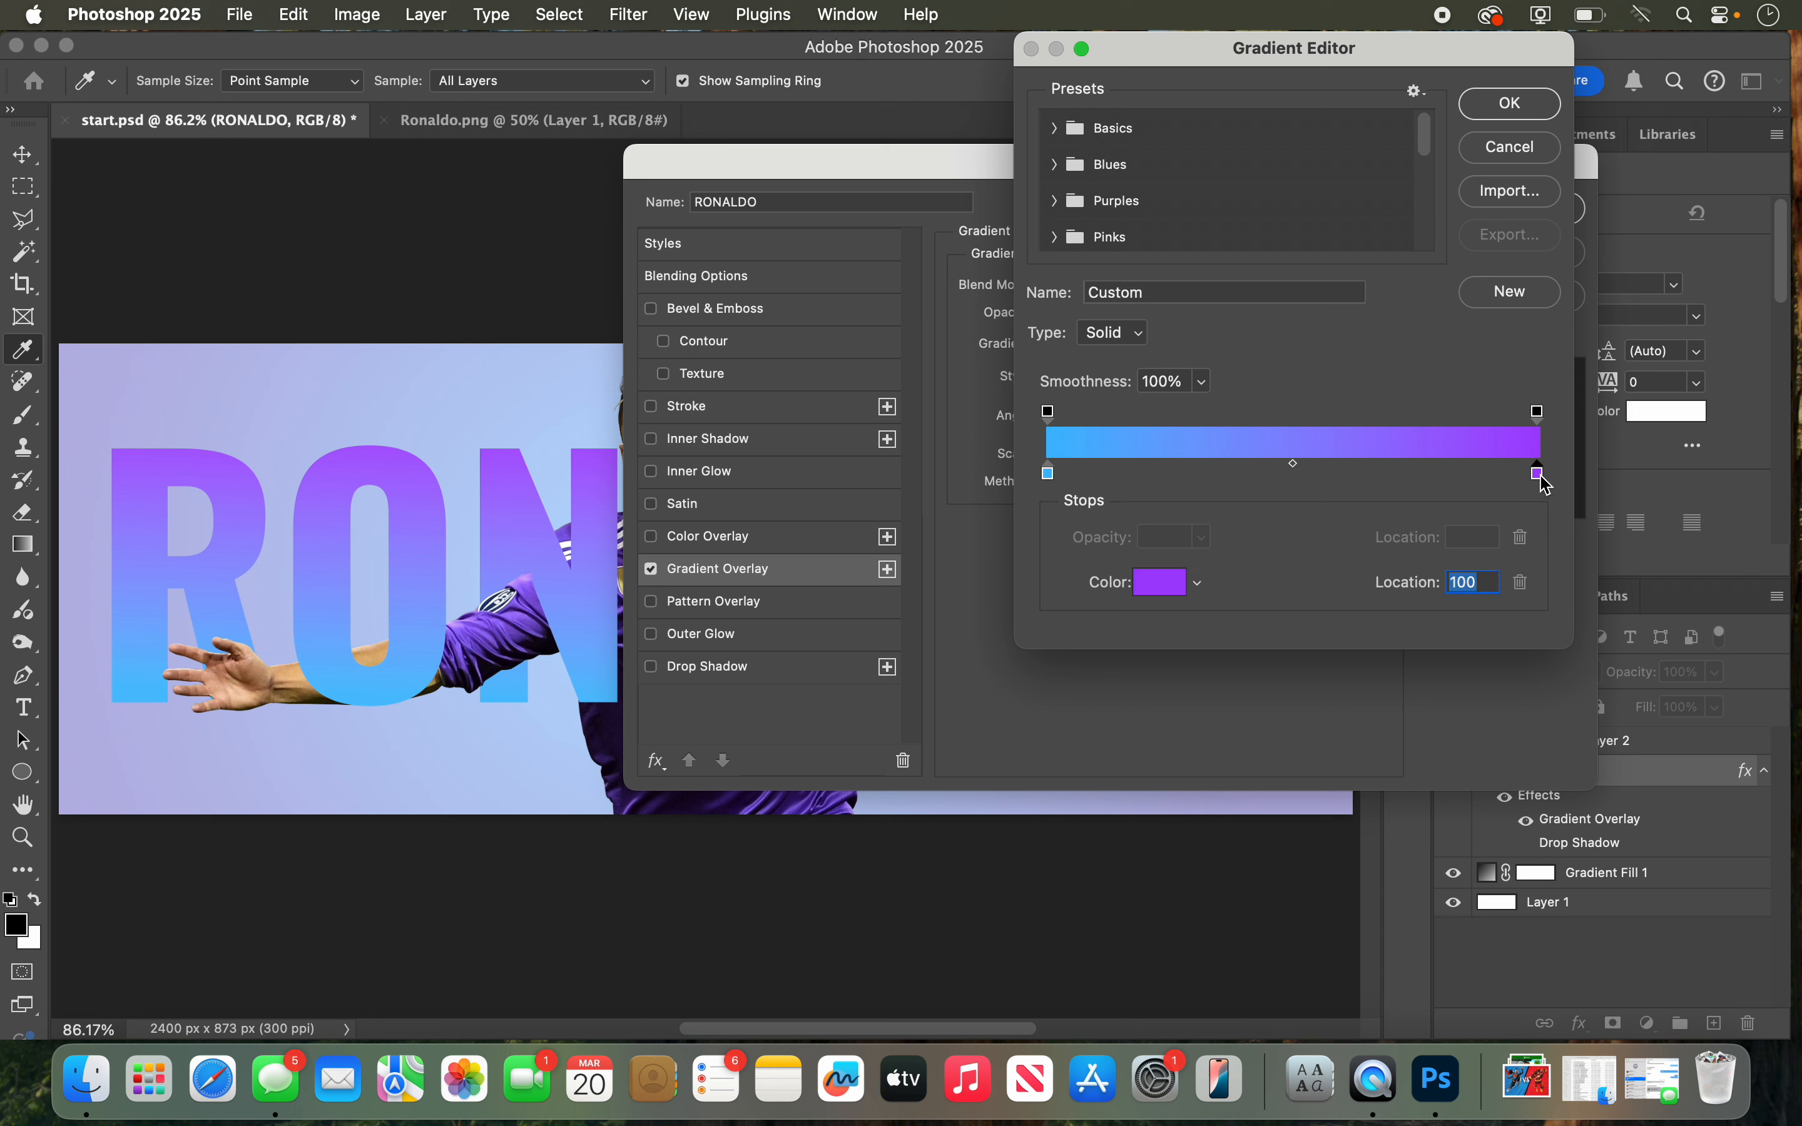
{"action": "left_click", "coordinate": [1407, 475]}
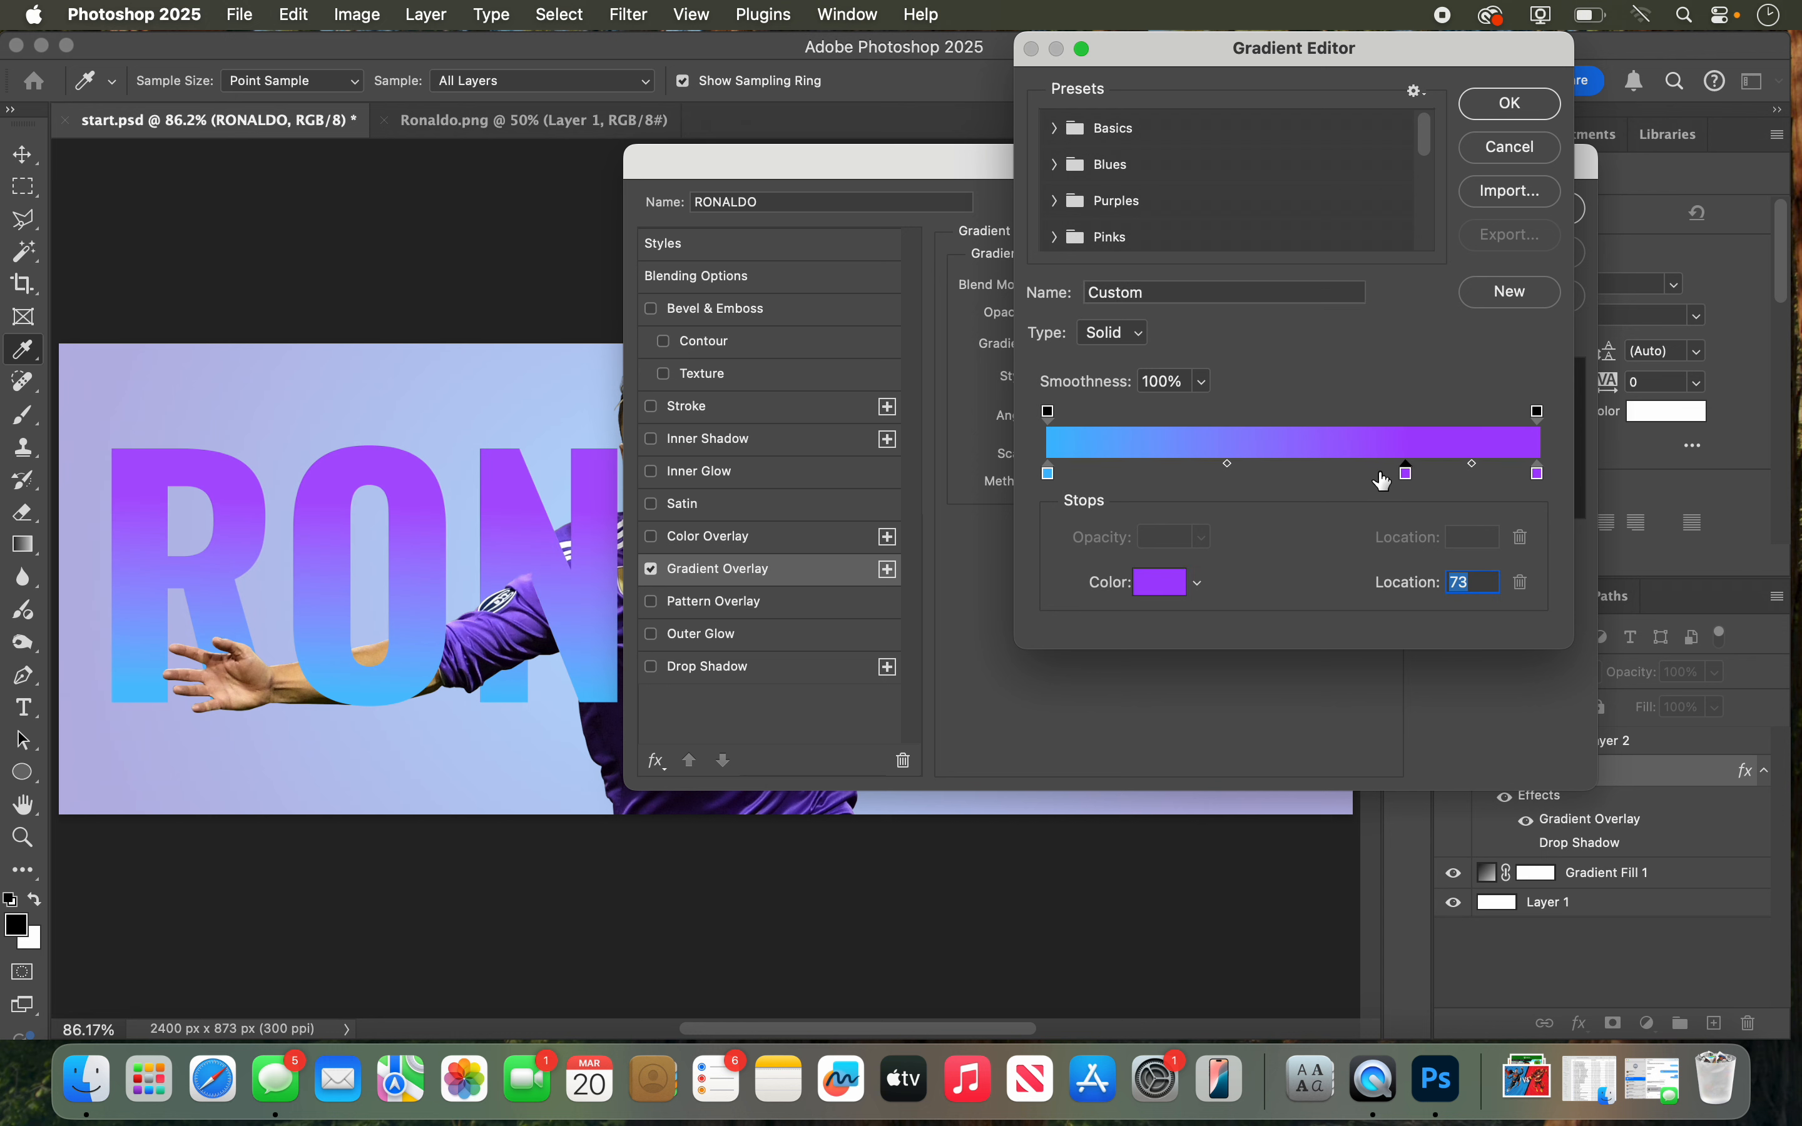
{"action": "left_click_drag", "start_coordinate": [1404, 476], "coordinate": [1396, 571]}
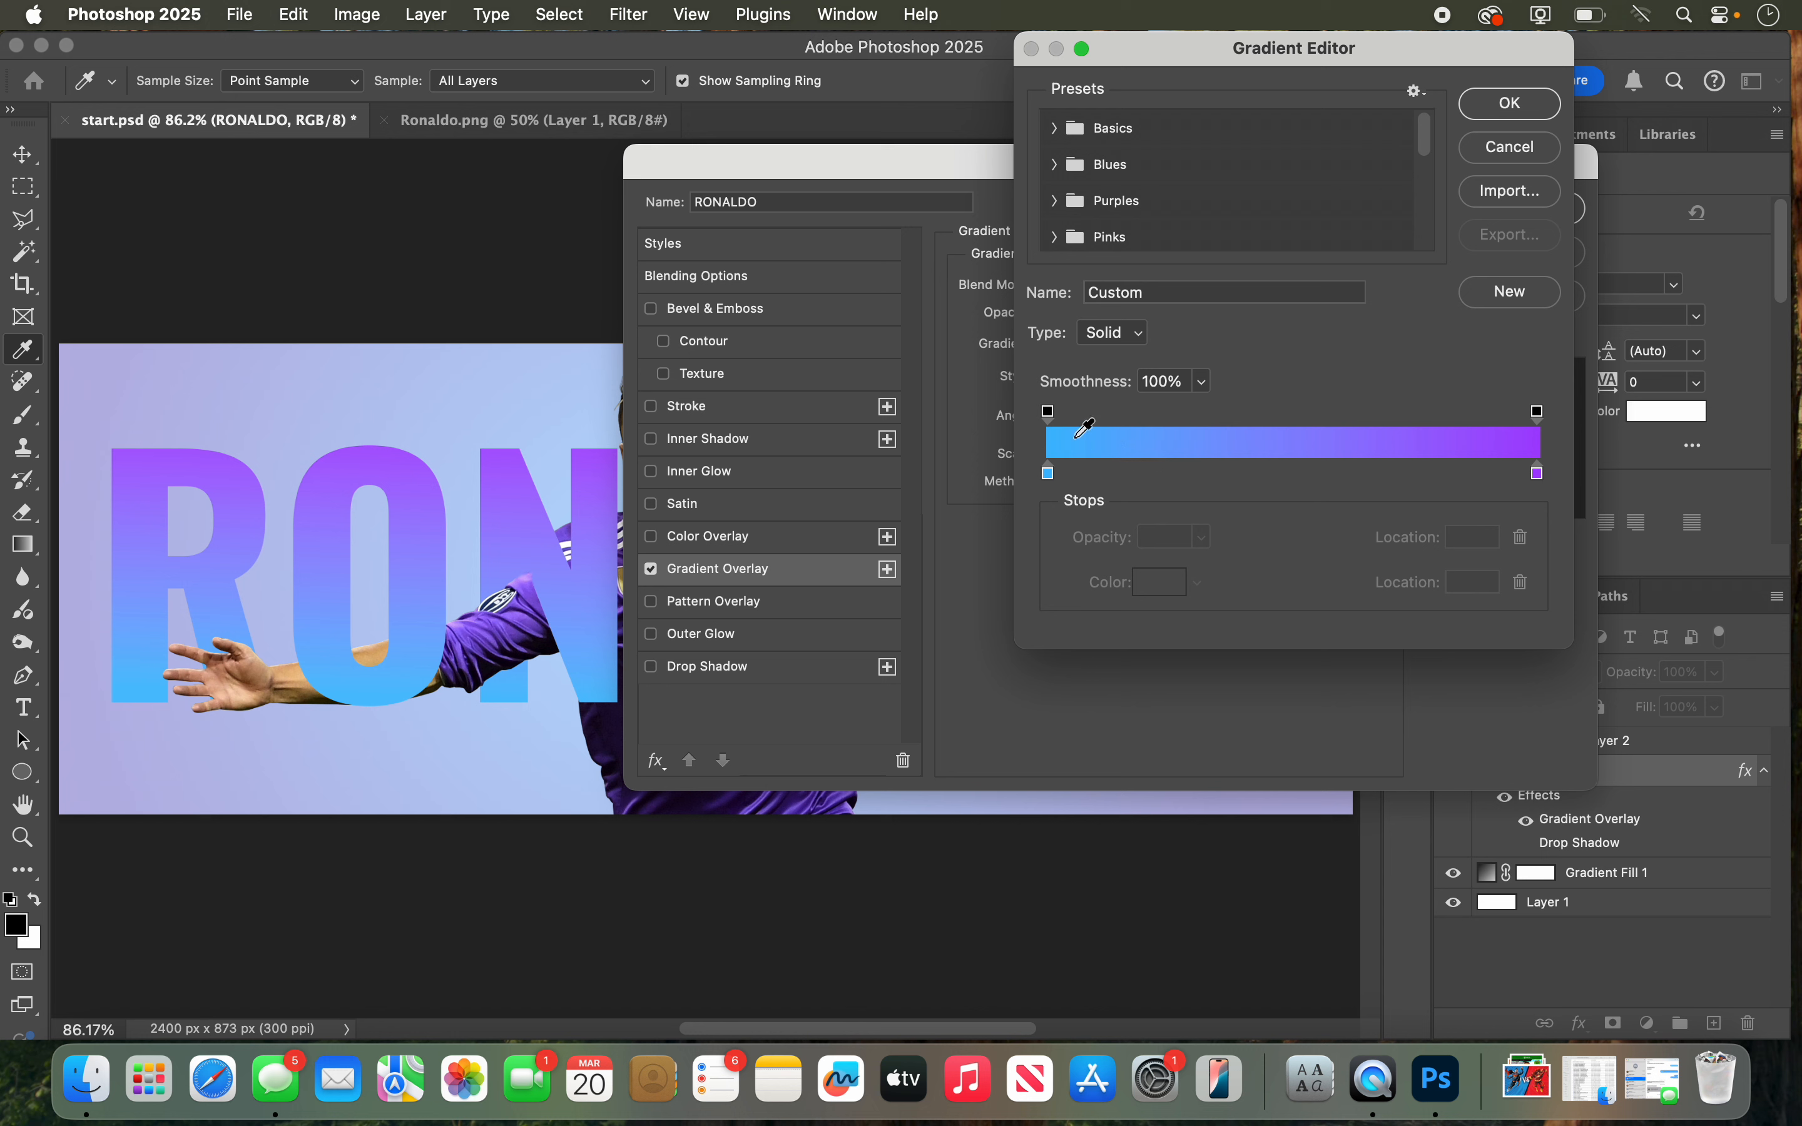
{"action": "left_click", "coordinate": [1049, 416]}
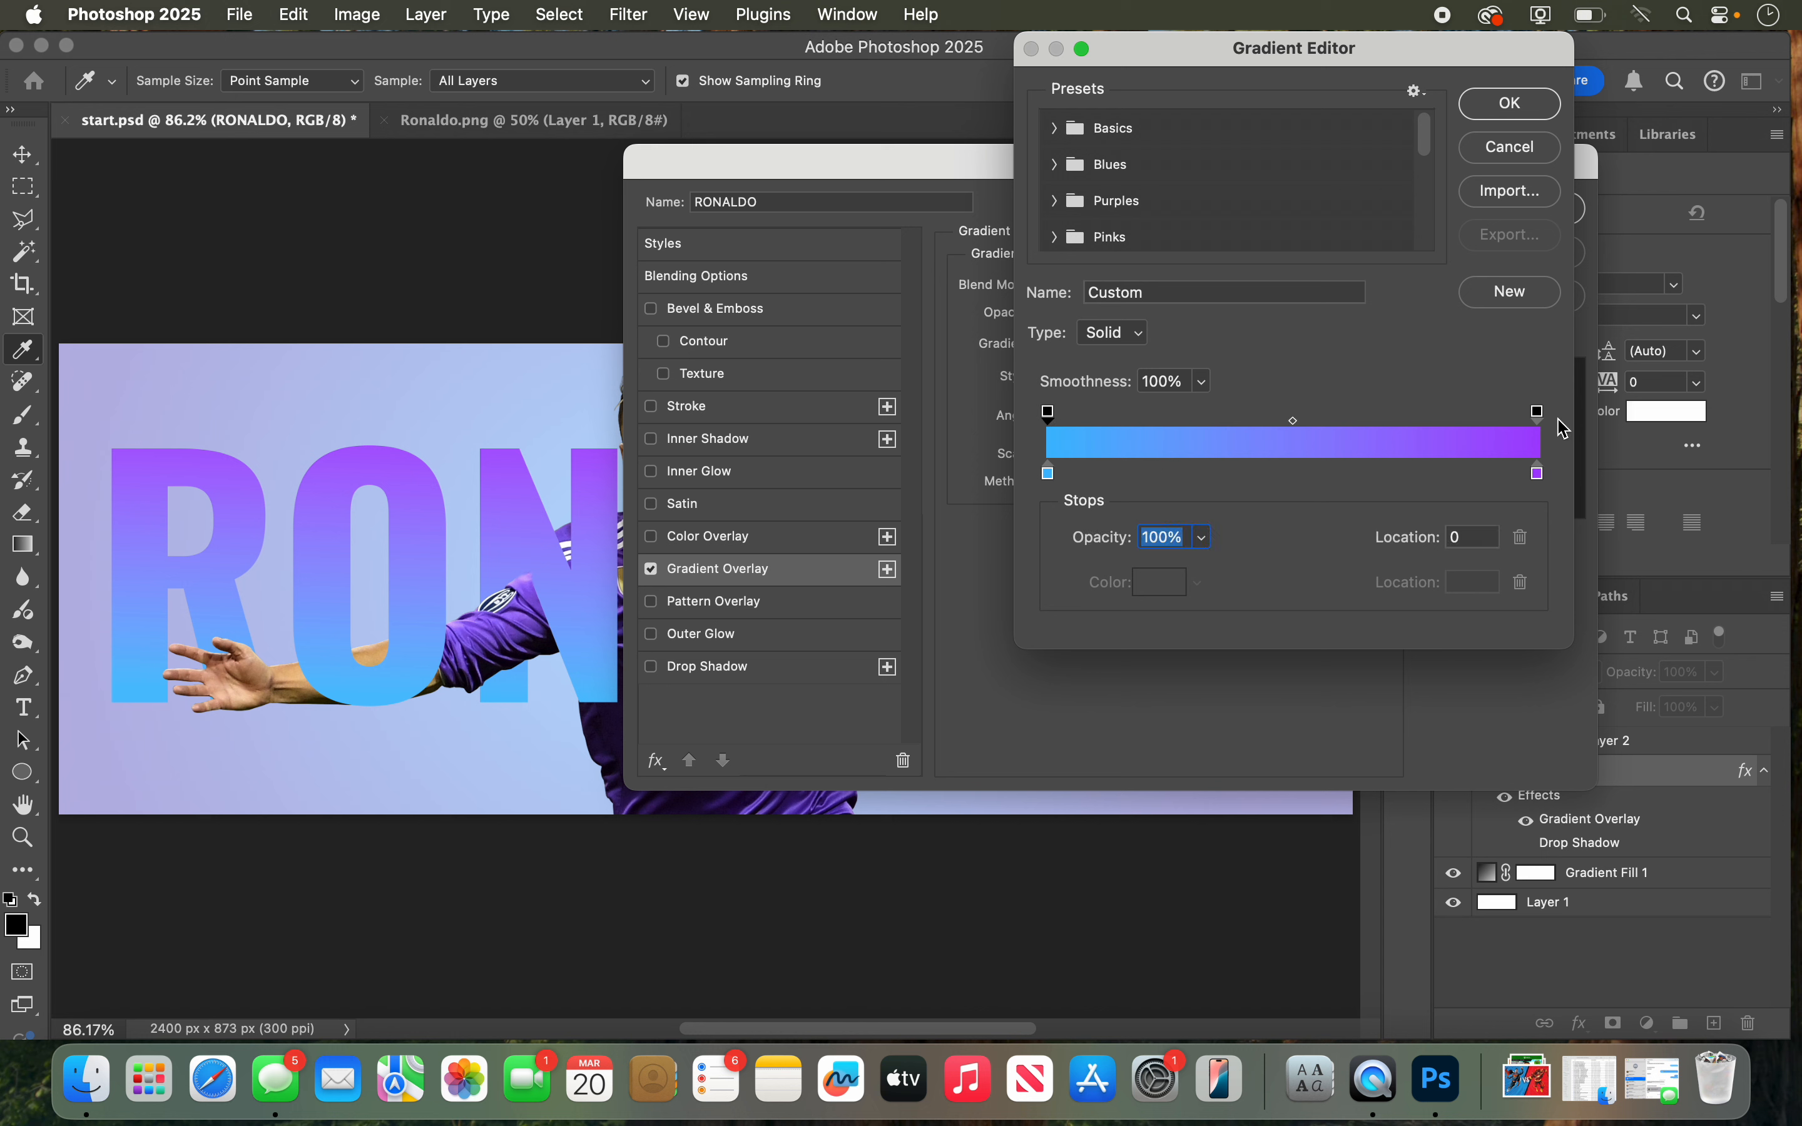
{"action": "left_click", "coordinate": [1049, 414]}
{"action": "left_click", "coordinate": [1520, 106]}
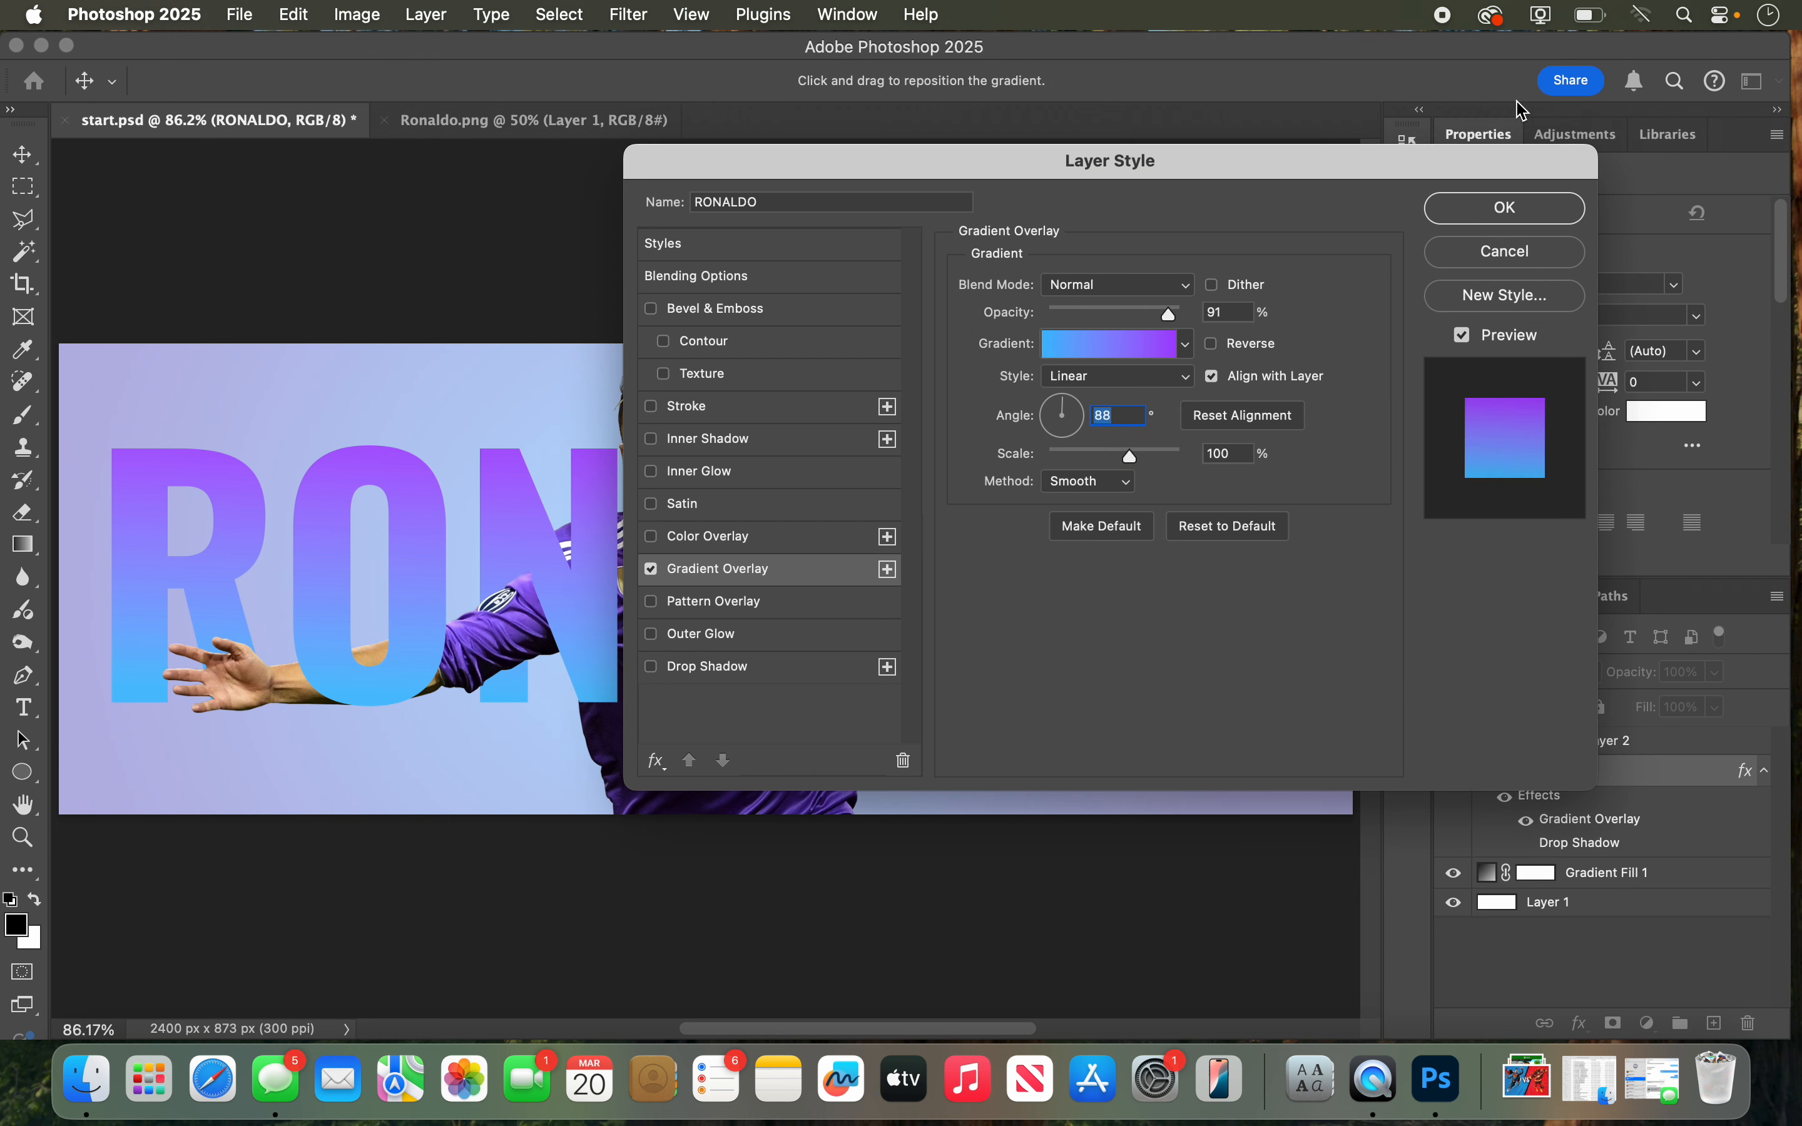
Step: Accept the text's gradient overlay, and close Ronaldo.png and start.psd without saving the changes
{"action": "left_click", "coordinate": [1482, 223]}
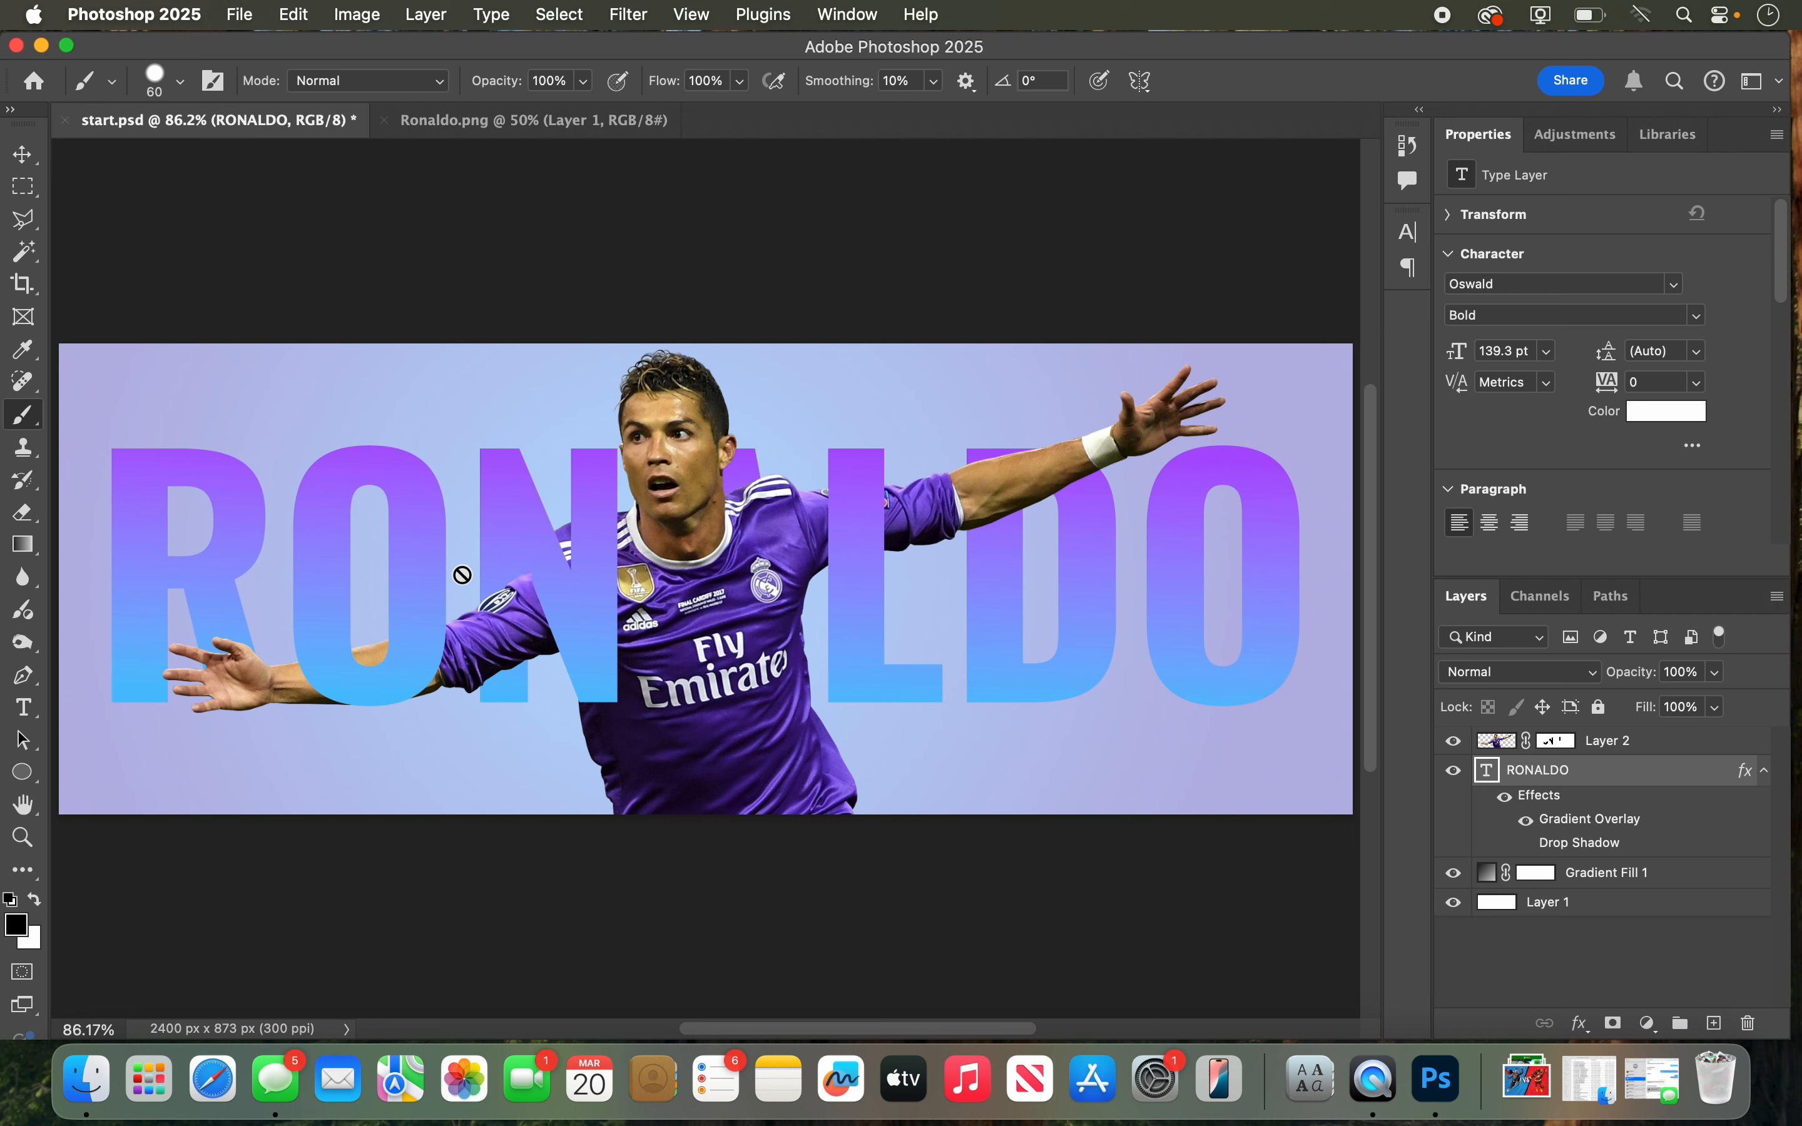
{"action": "left_click", "coordinate": [384, 121]}
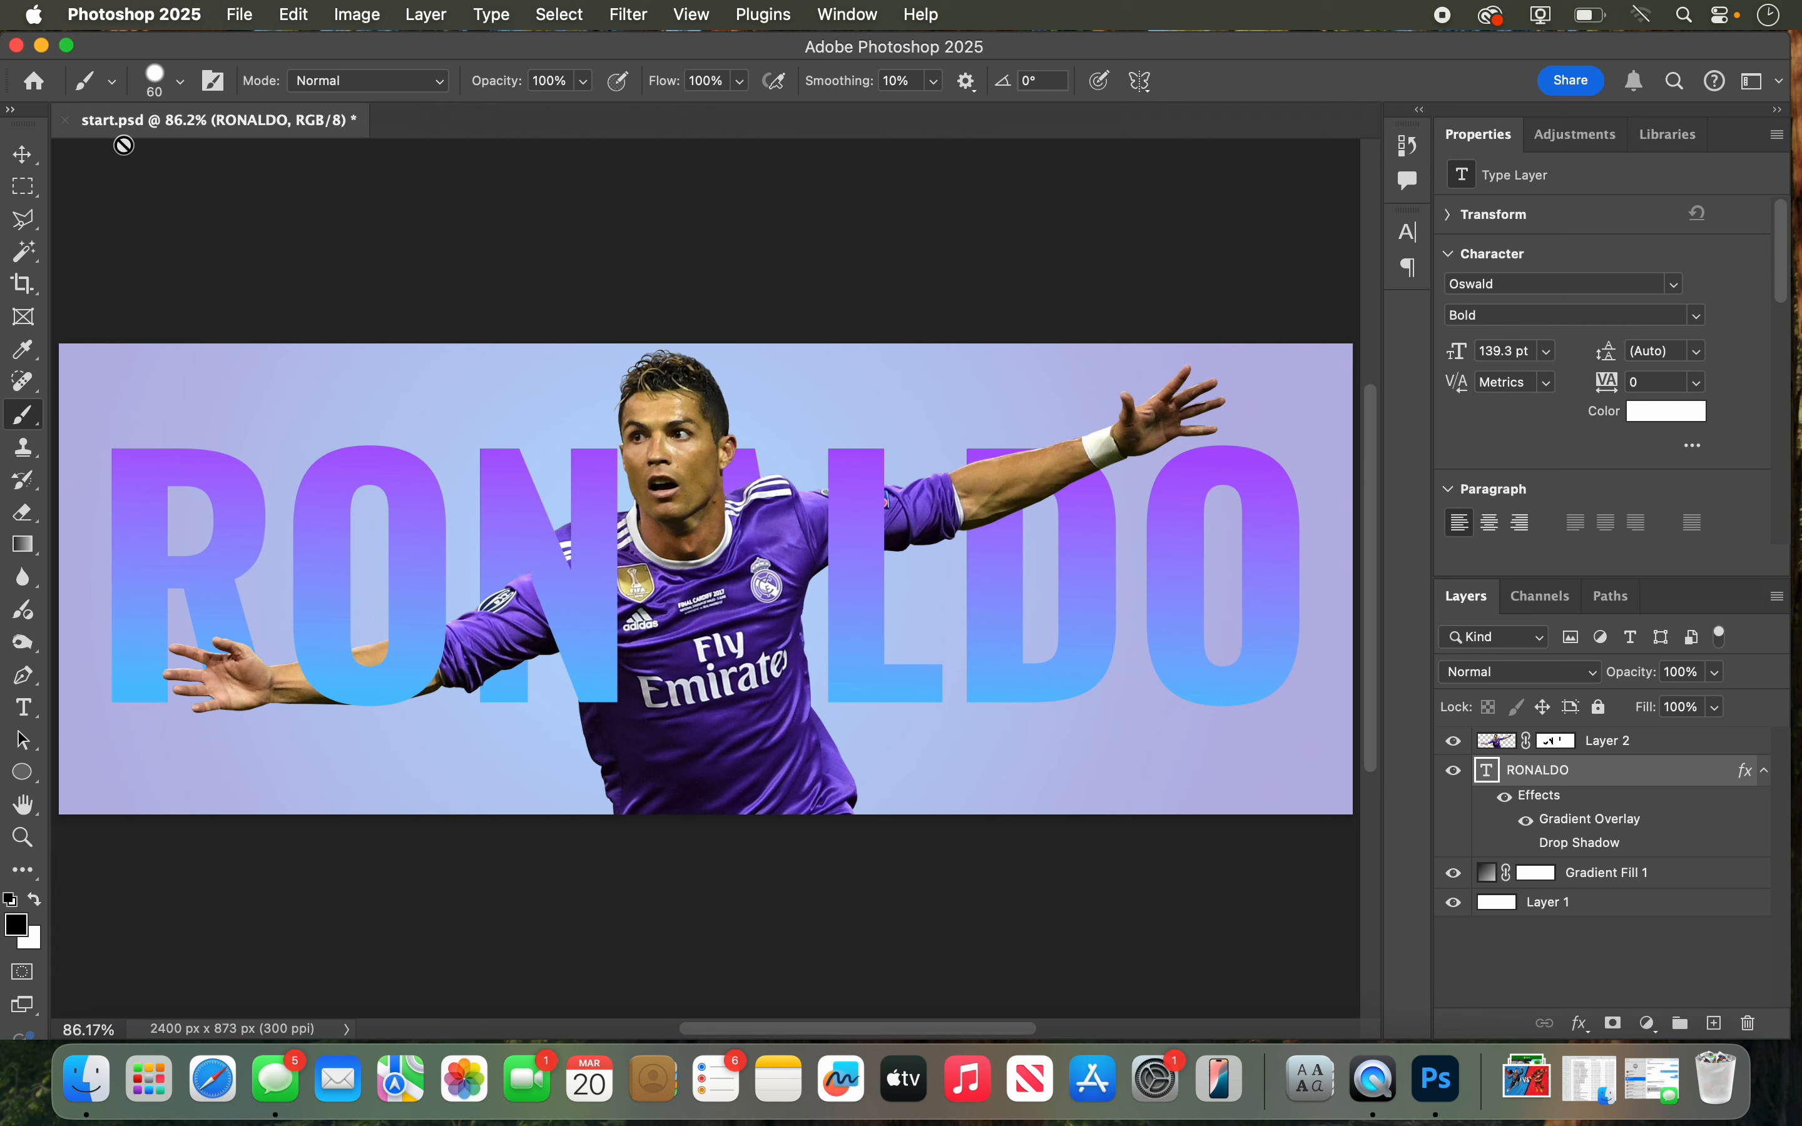
{"action": "left_click", "coordinate": [64, 121]}
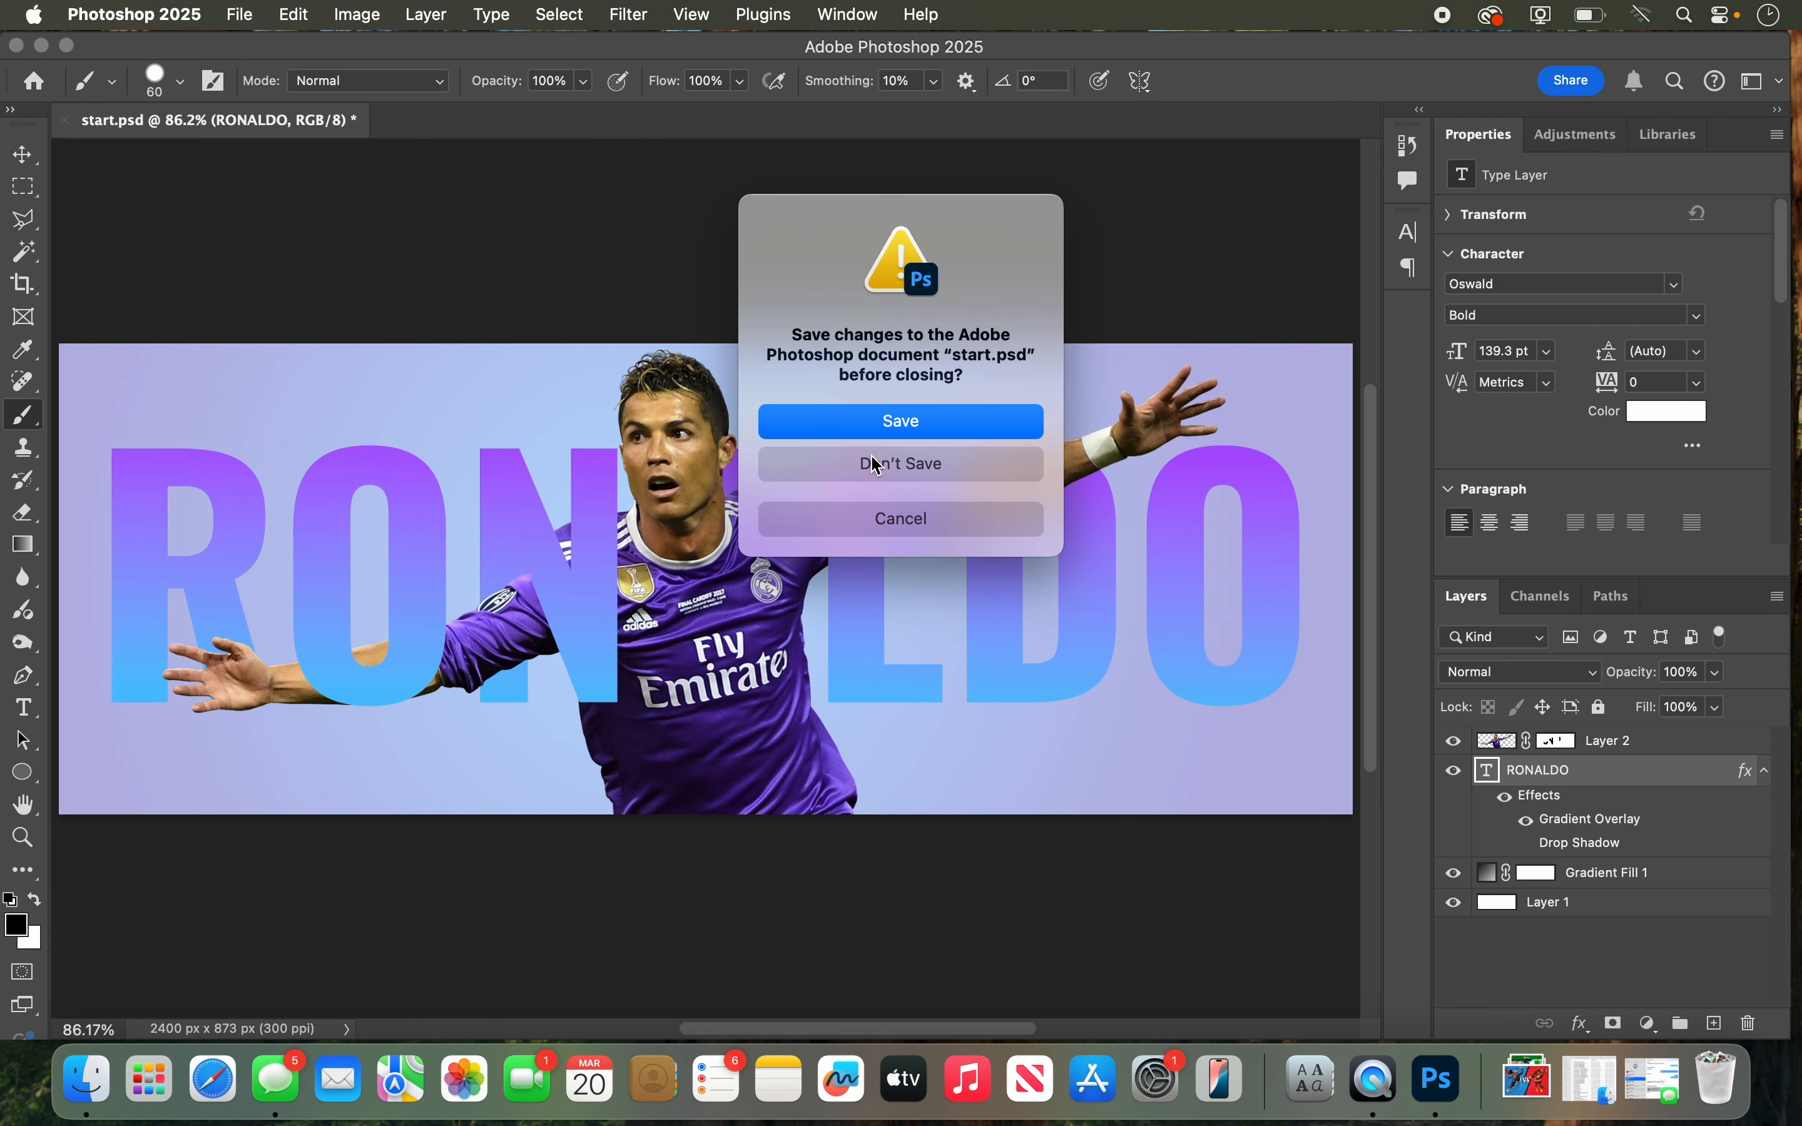
{"action": "left_click", "coordinate": [873, 457]}
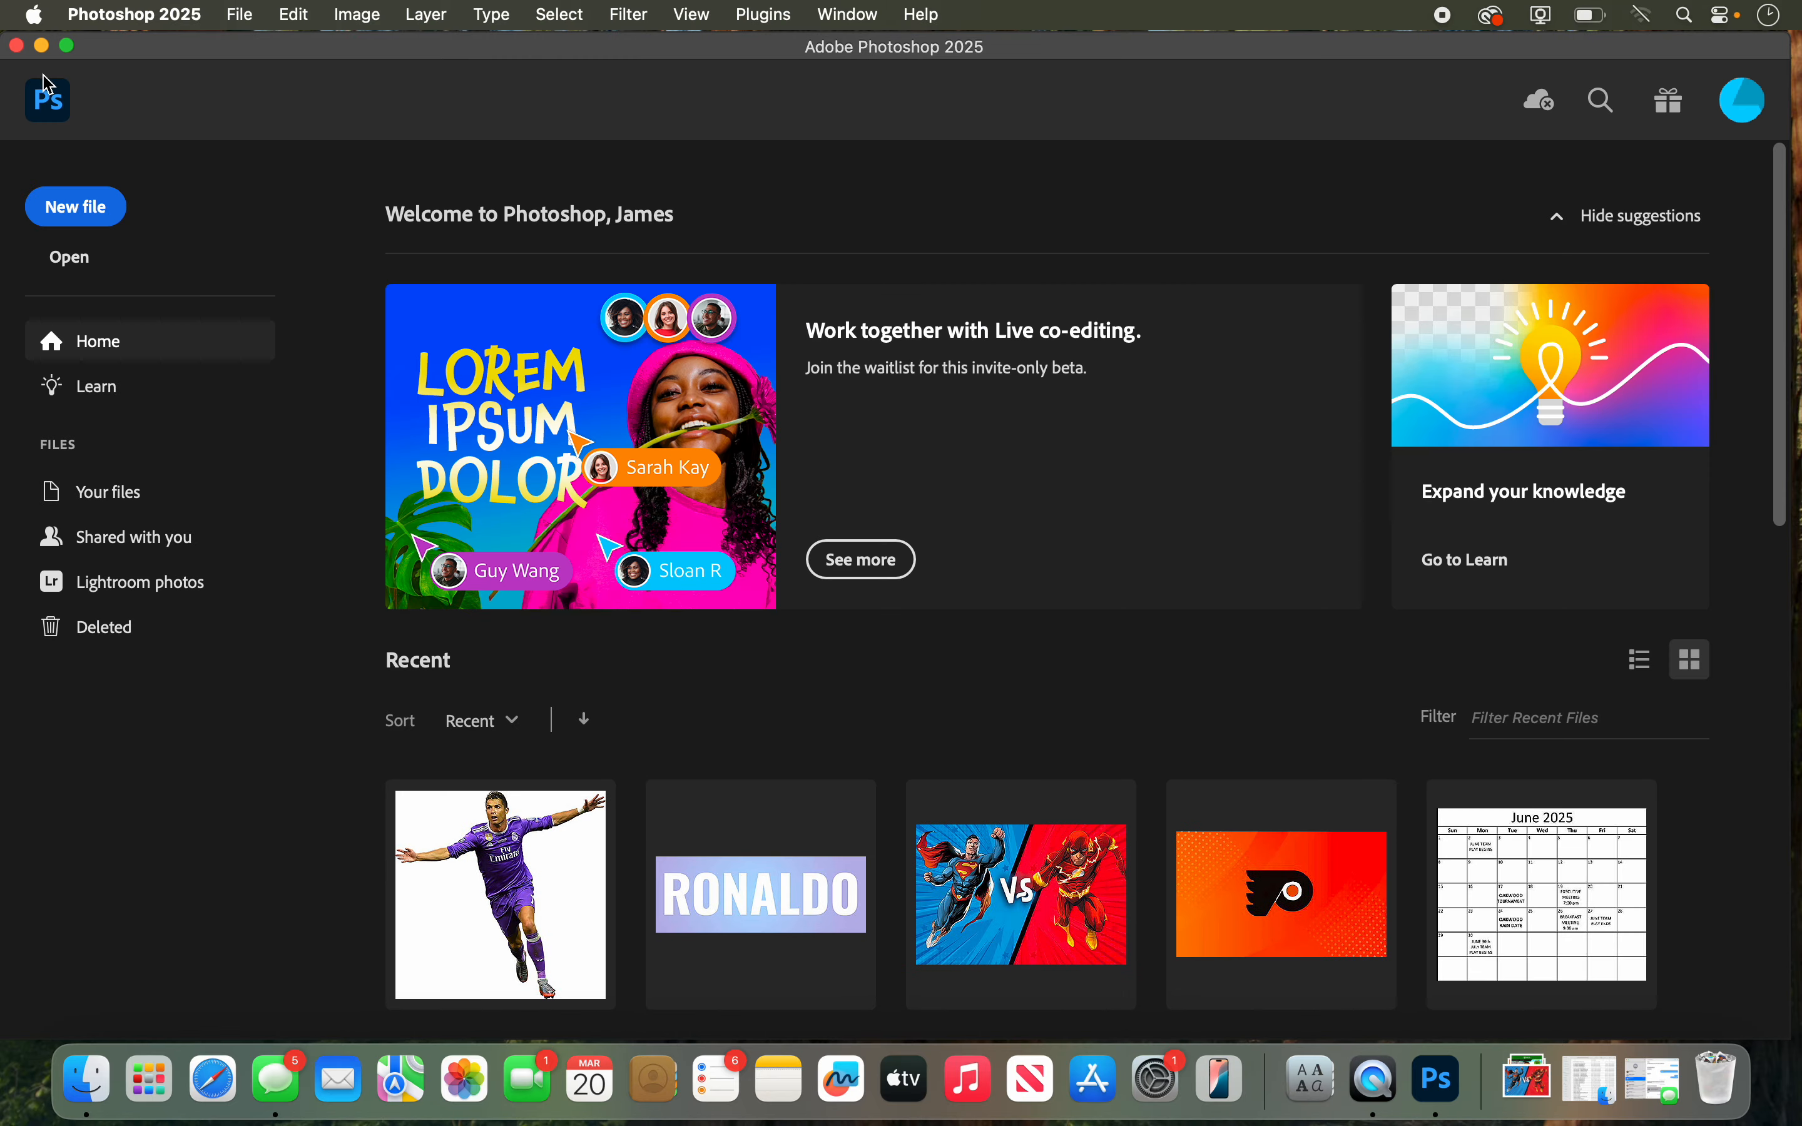
Step: Switch to Finder, open sk8.psd from the WEEK 6 TUTORIAL folder, and show it at 100%
{"action": "left_click", "coordinate": [42, 46]}
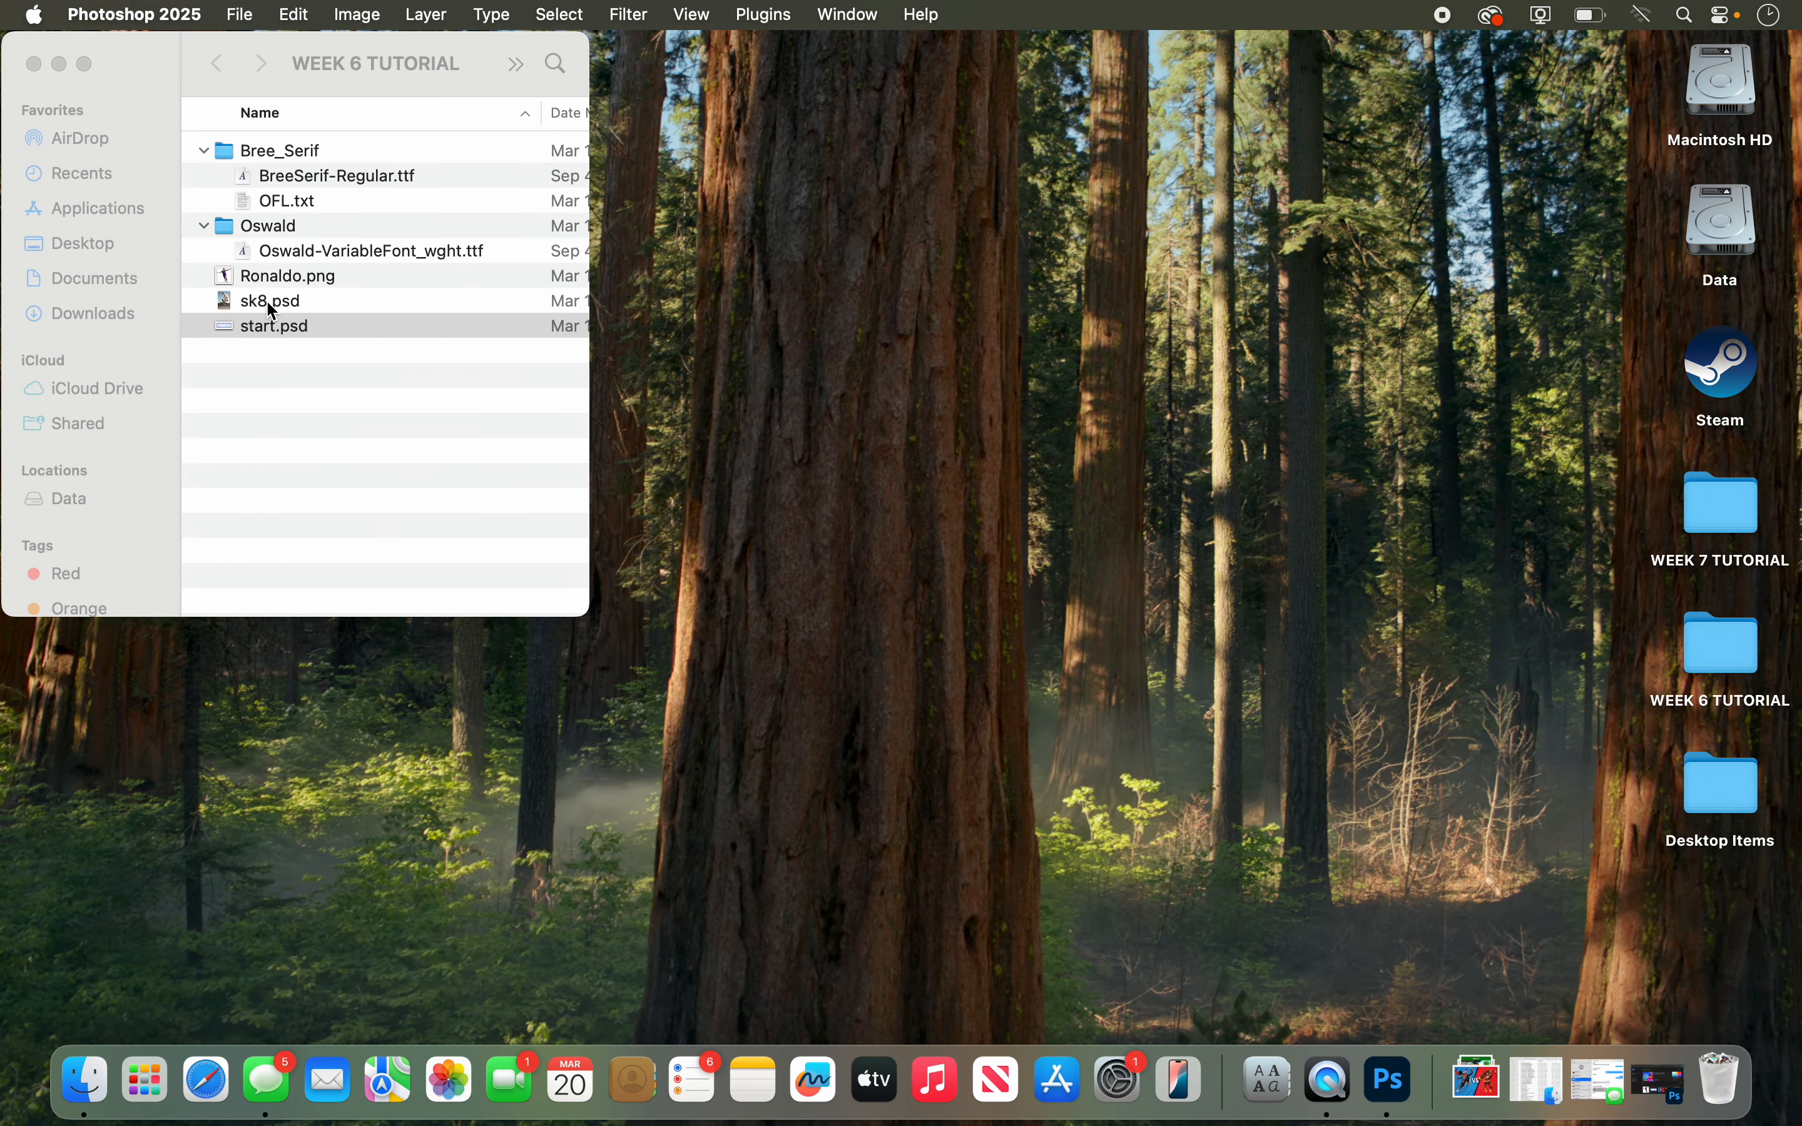
{"action": "double_click", "coordinate": [267, 302]}
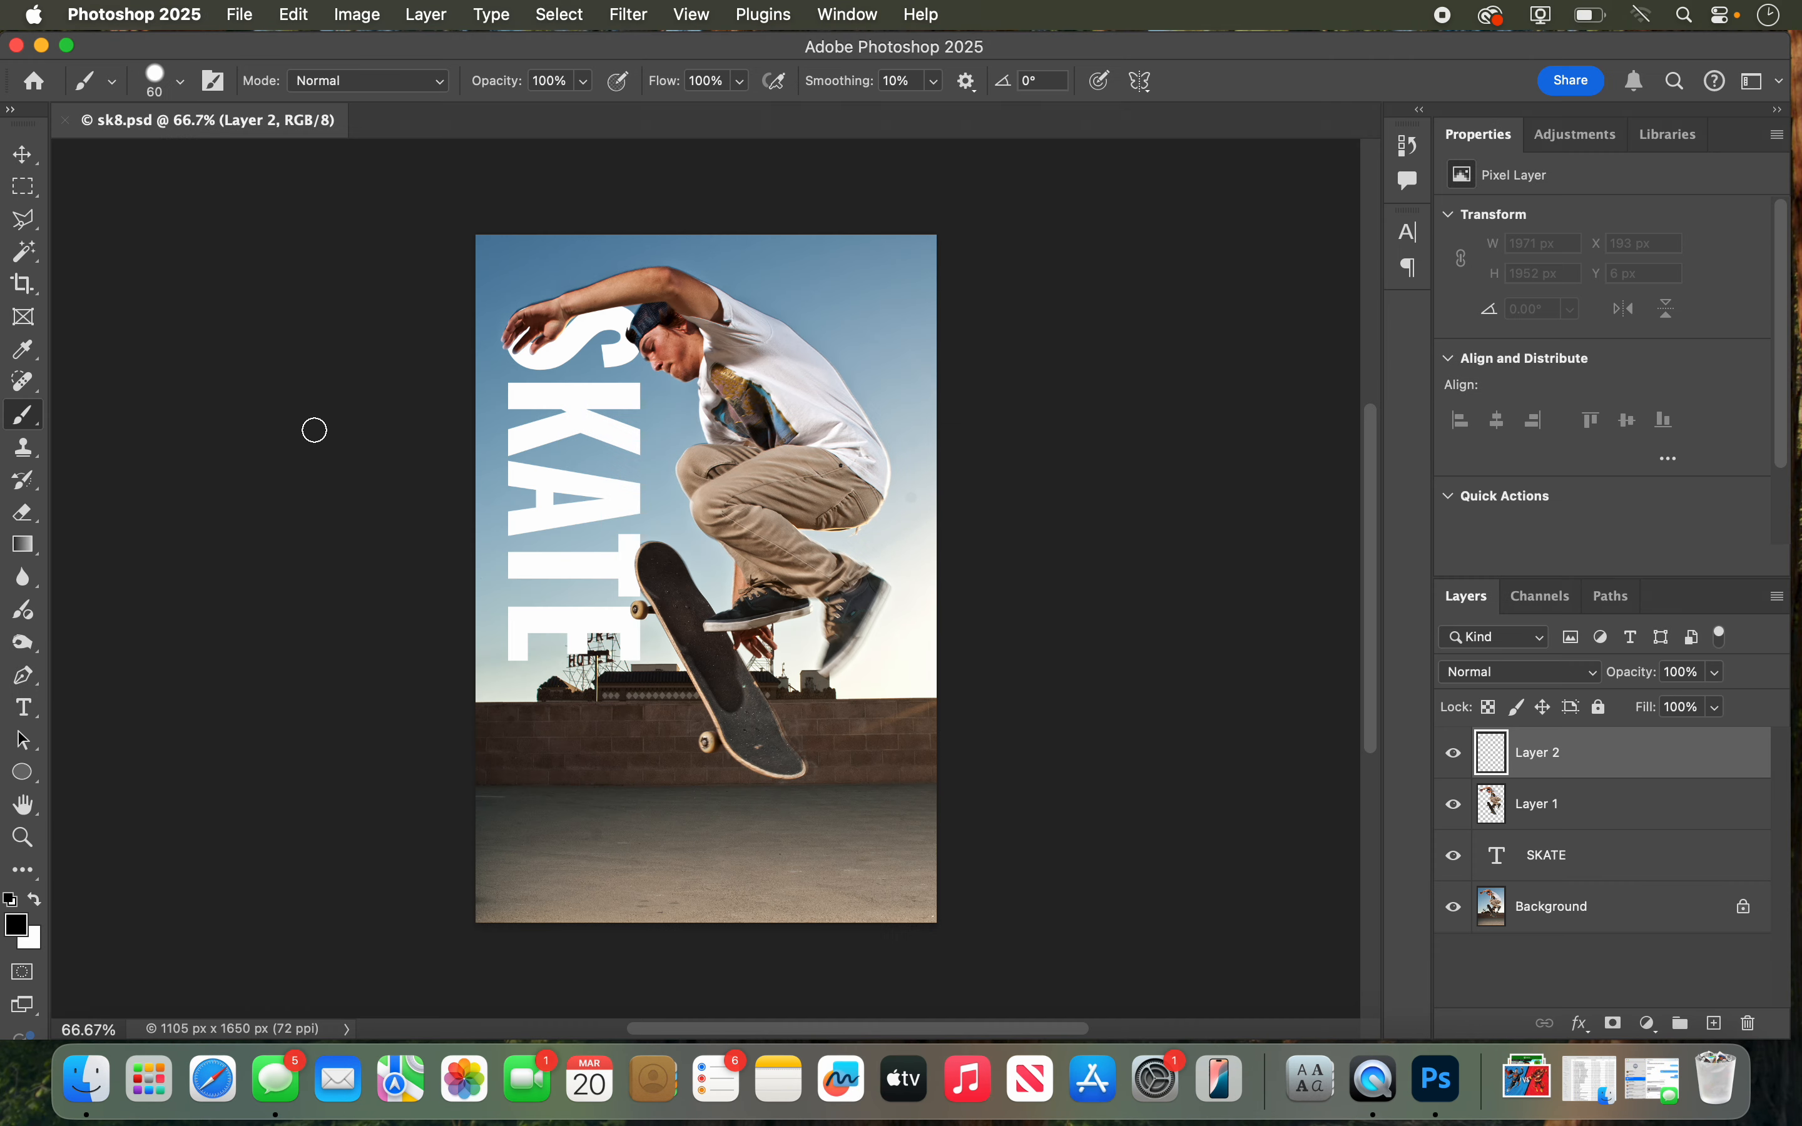
{"action": "left_click", "coordinate": [22, 838]}
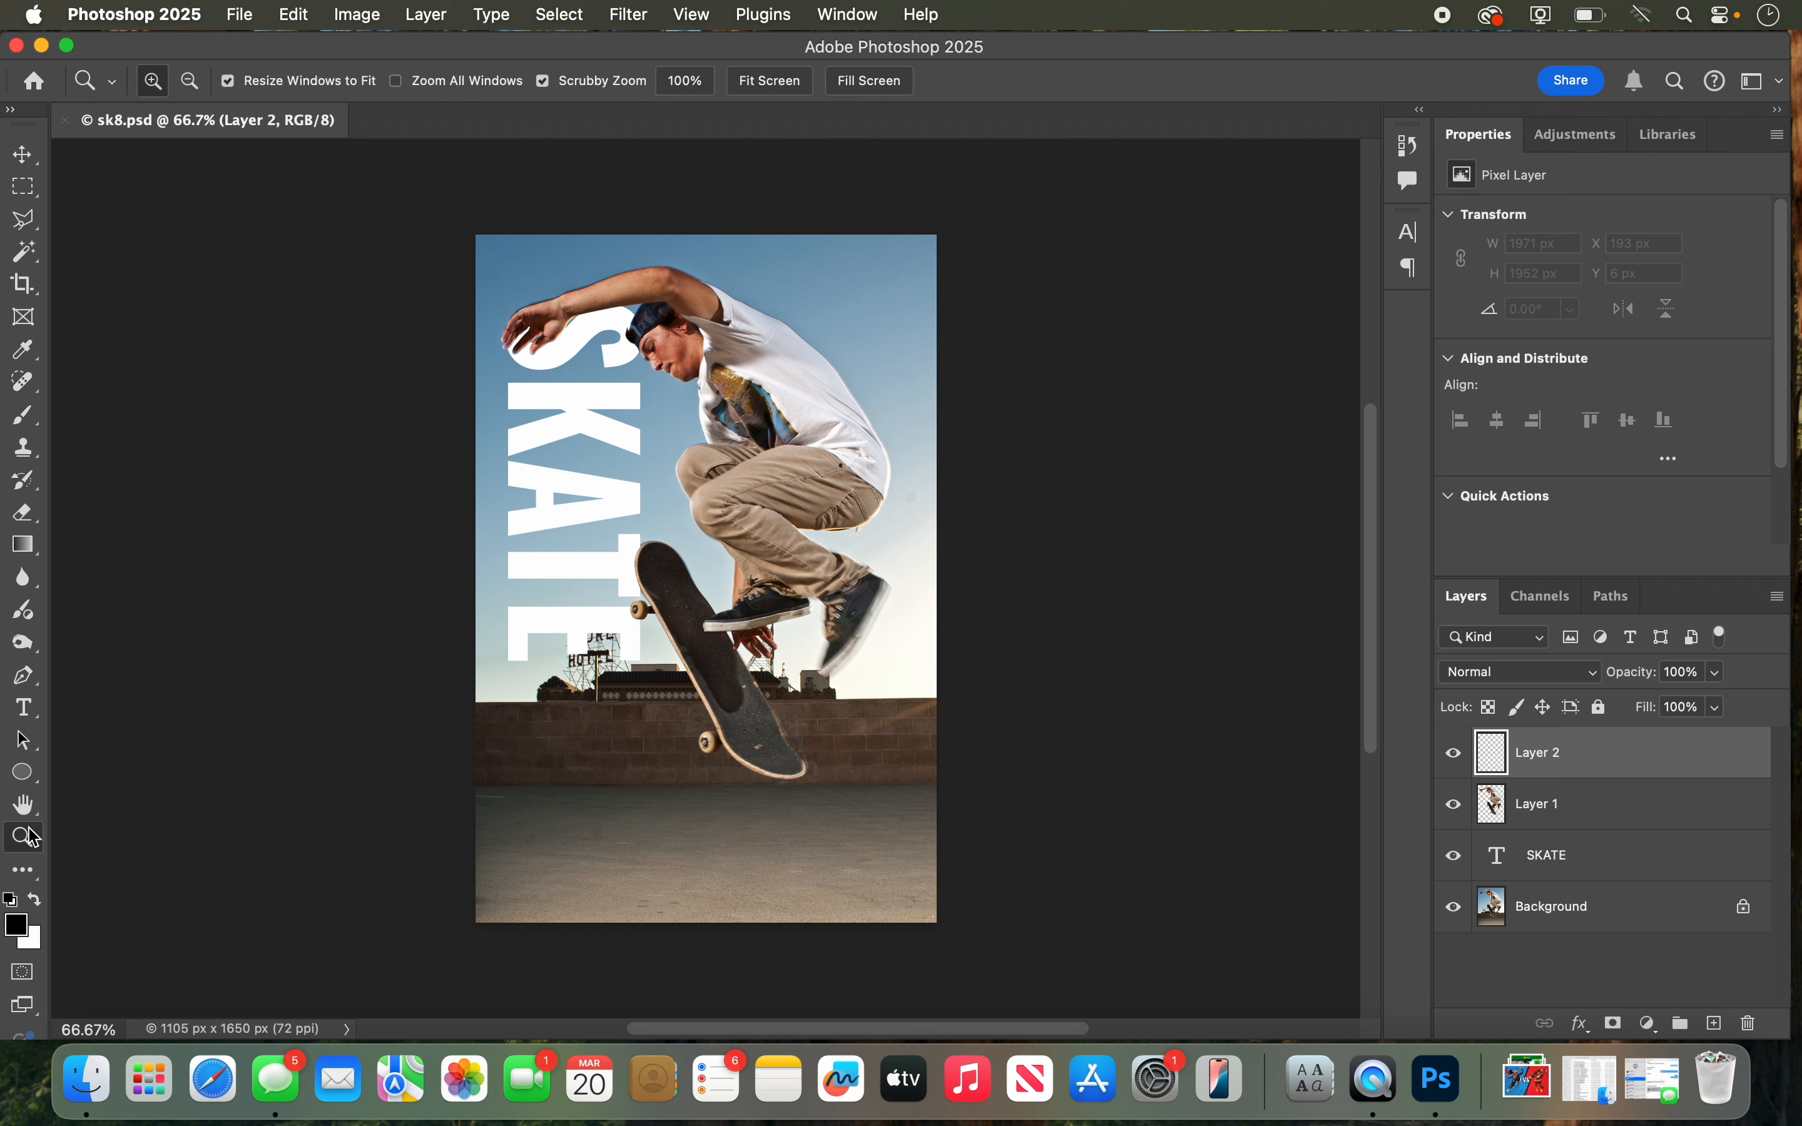
{"action": "left_click", "coordinate": [675, 450]}
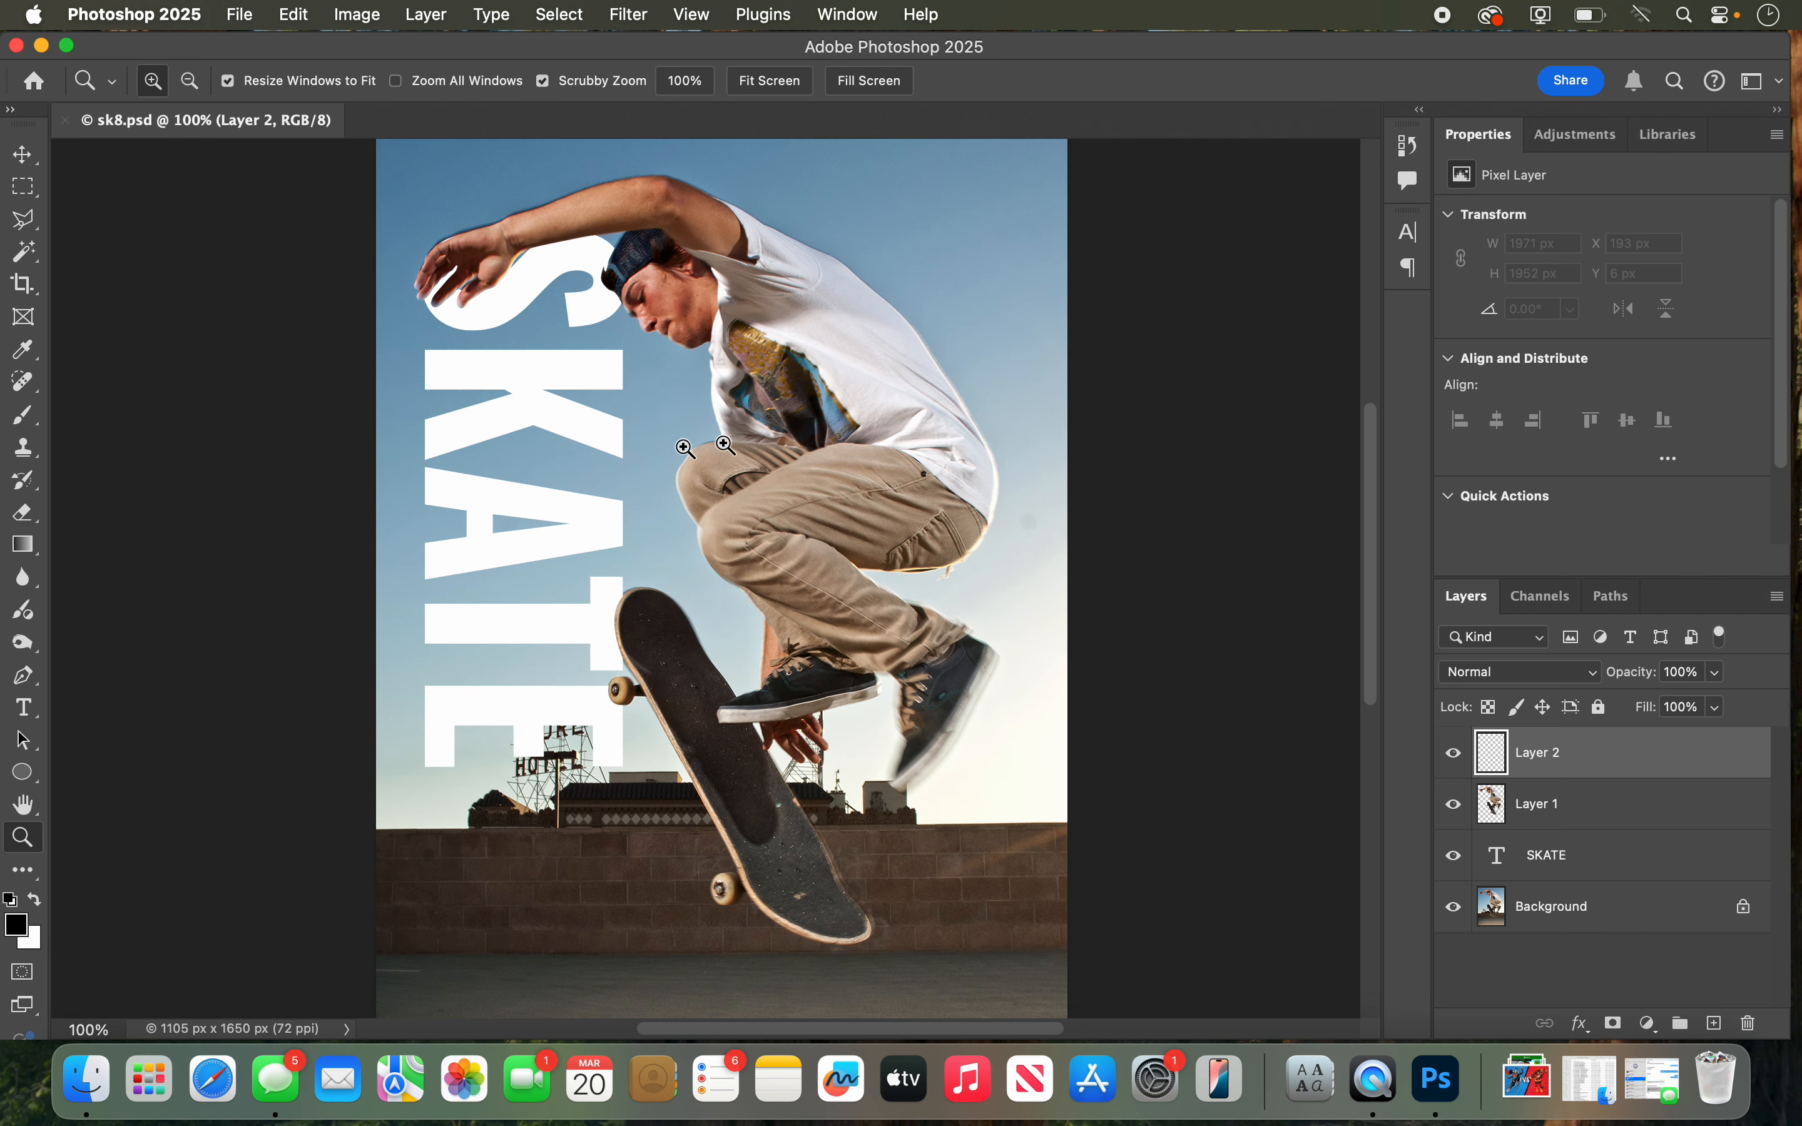
Step: Examine what the skater cutout, SKATE text and Background layers each contribute by hiding and showing them
{"action": "left_click", "coordinate": [1454, 806]}
{"action": "left_click", "coordinate": [1454, 806]}
{"action": "left_click", "coordinate": [1549, 854]}
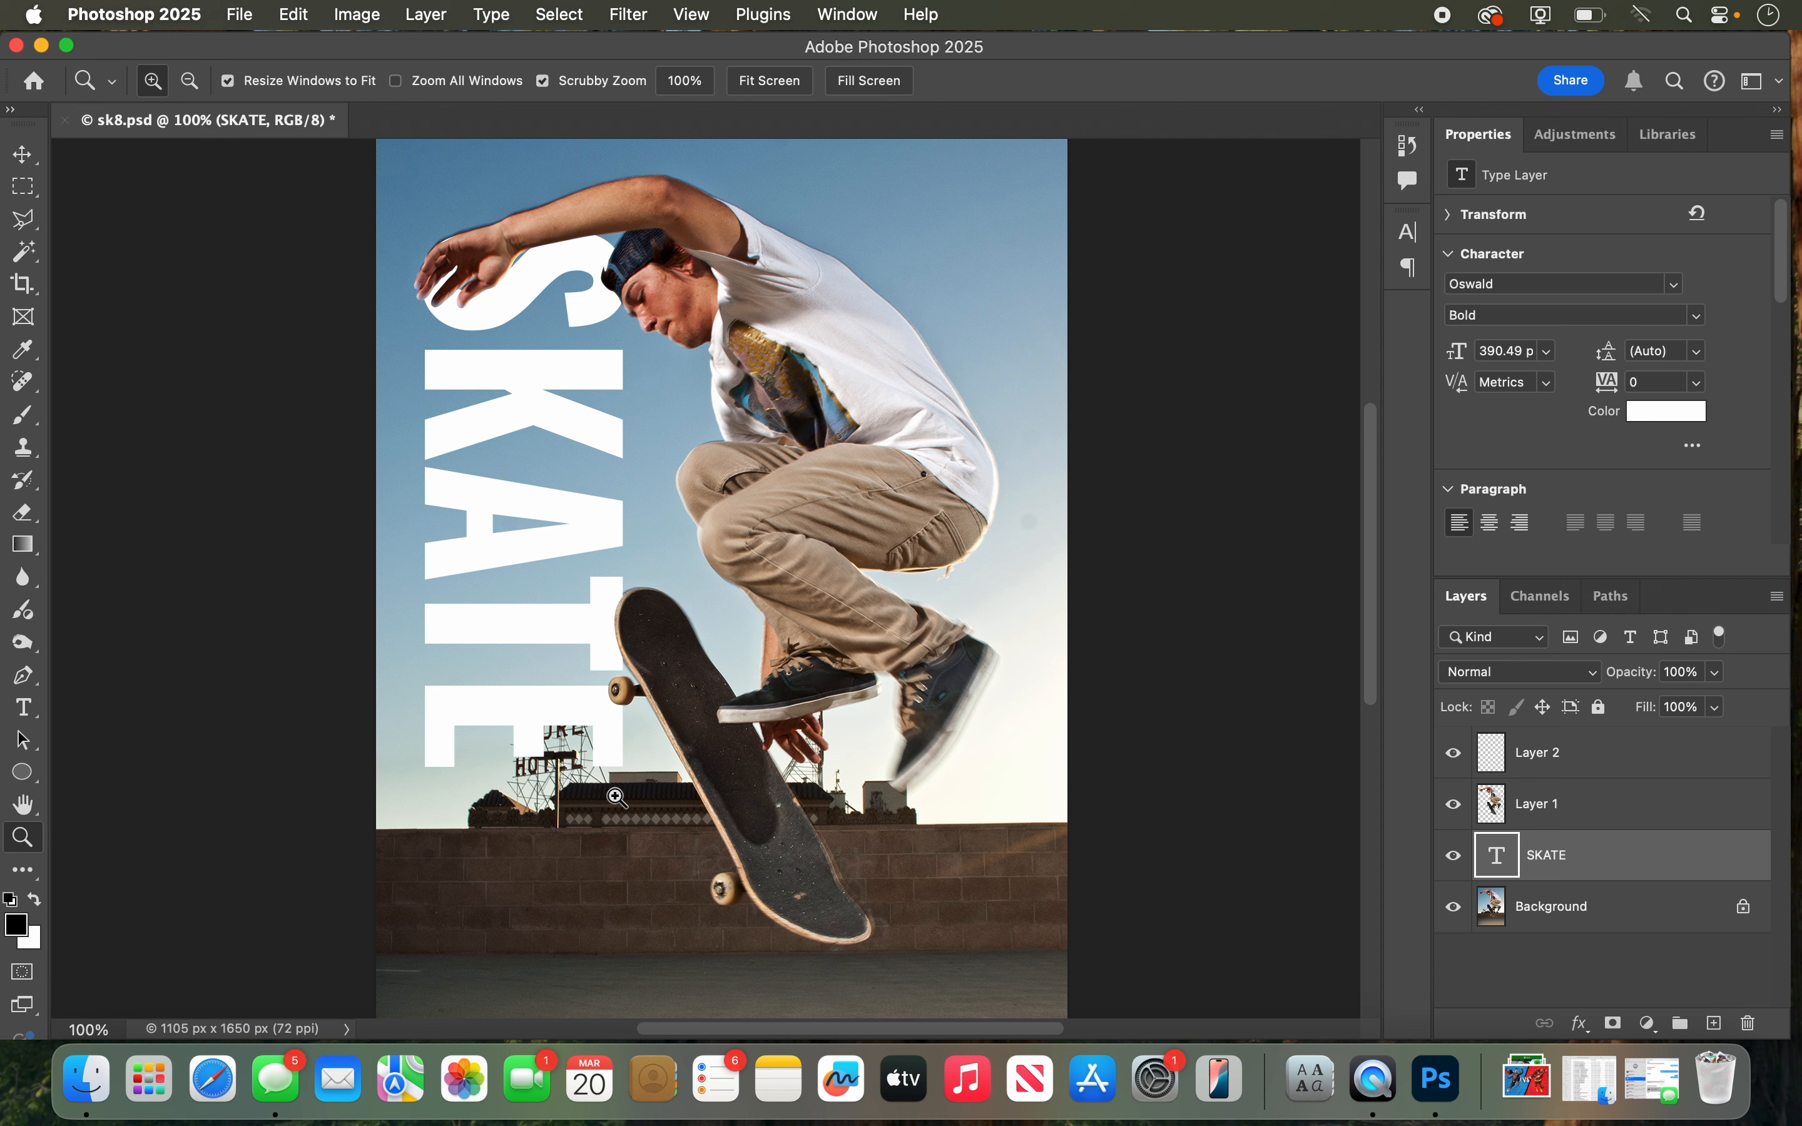
{"action": "left_click", "coordinate": [1546, 930]}
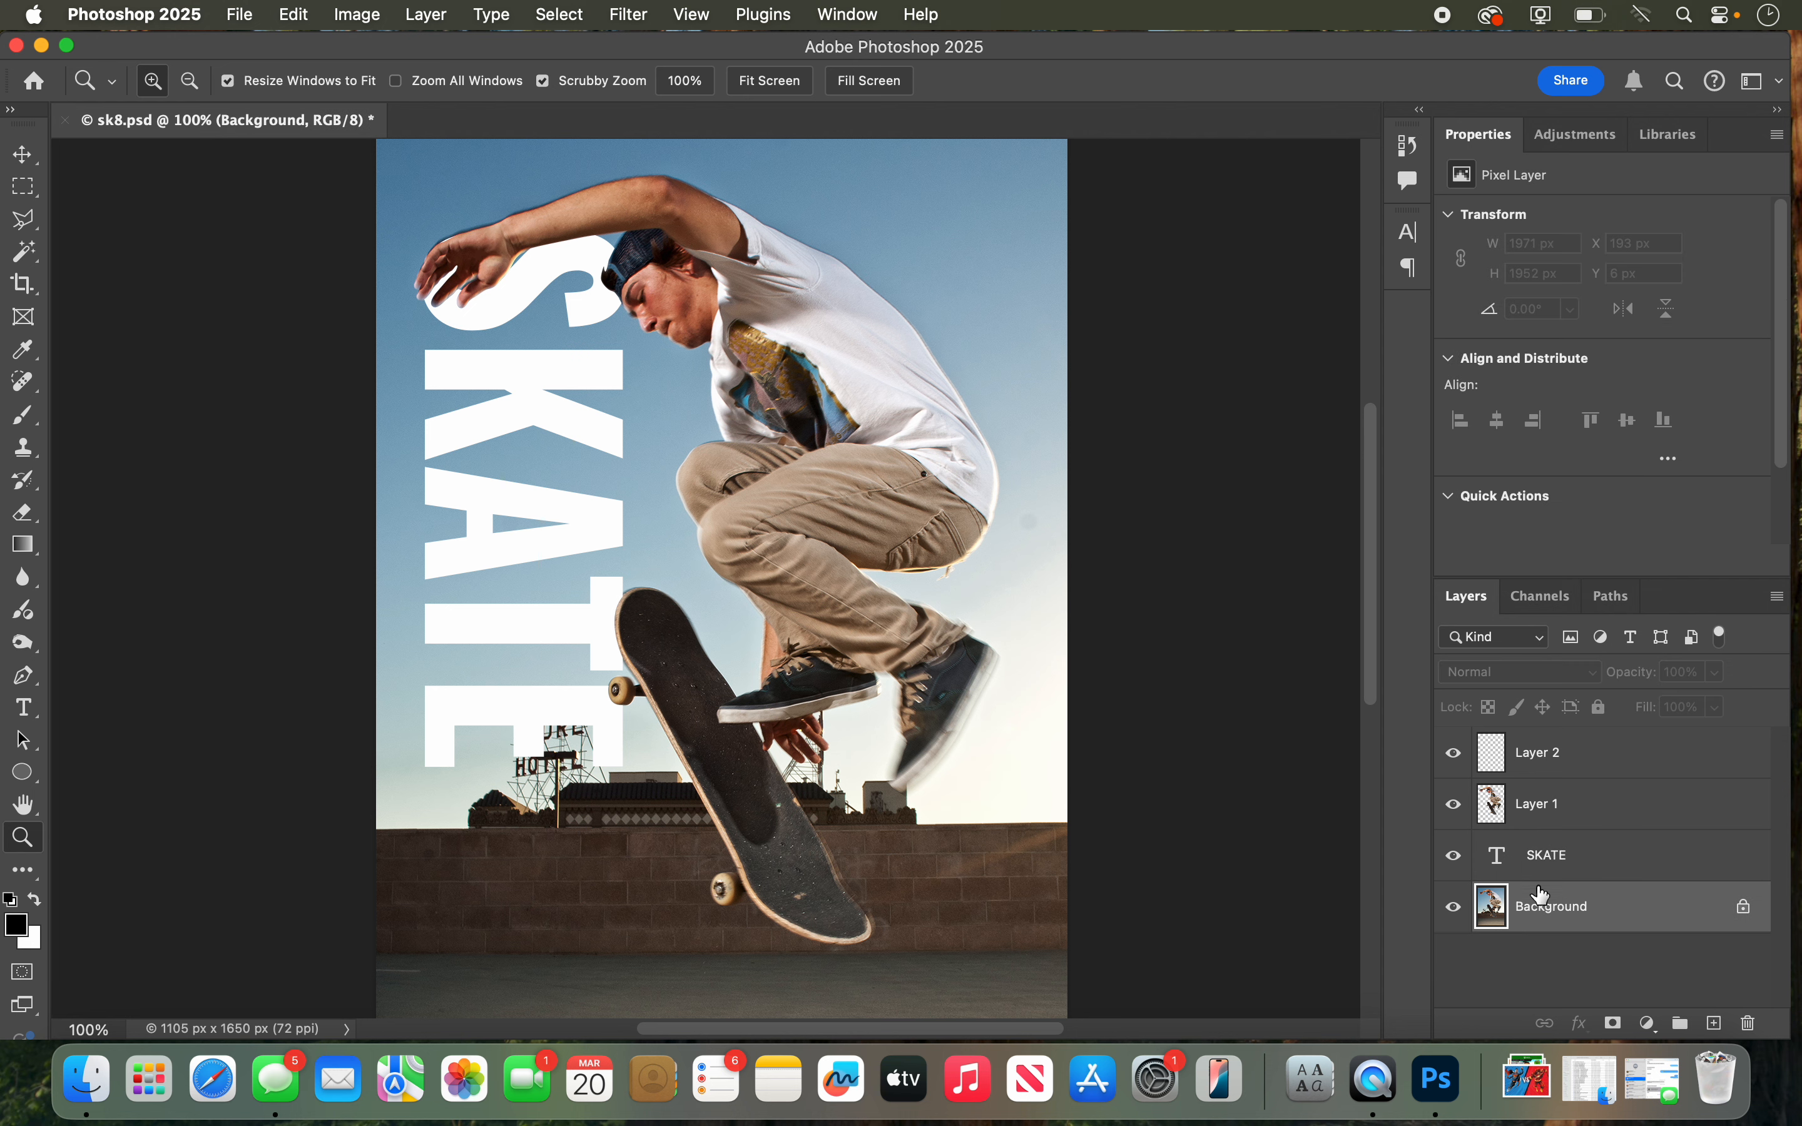
{"action": "left_click", "coordinate": [1454, 908]}
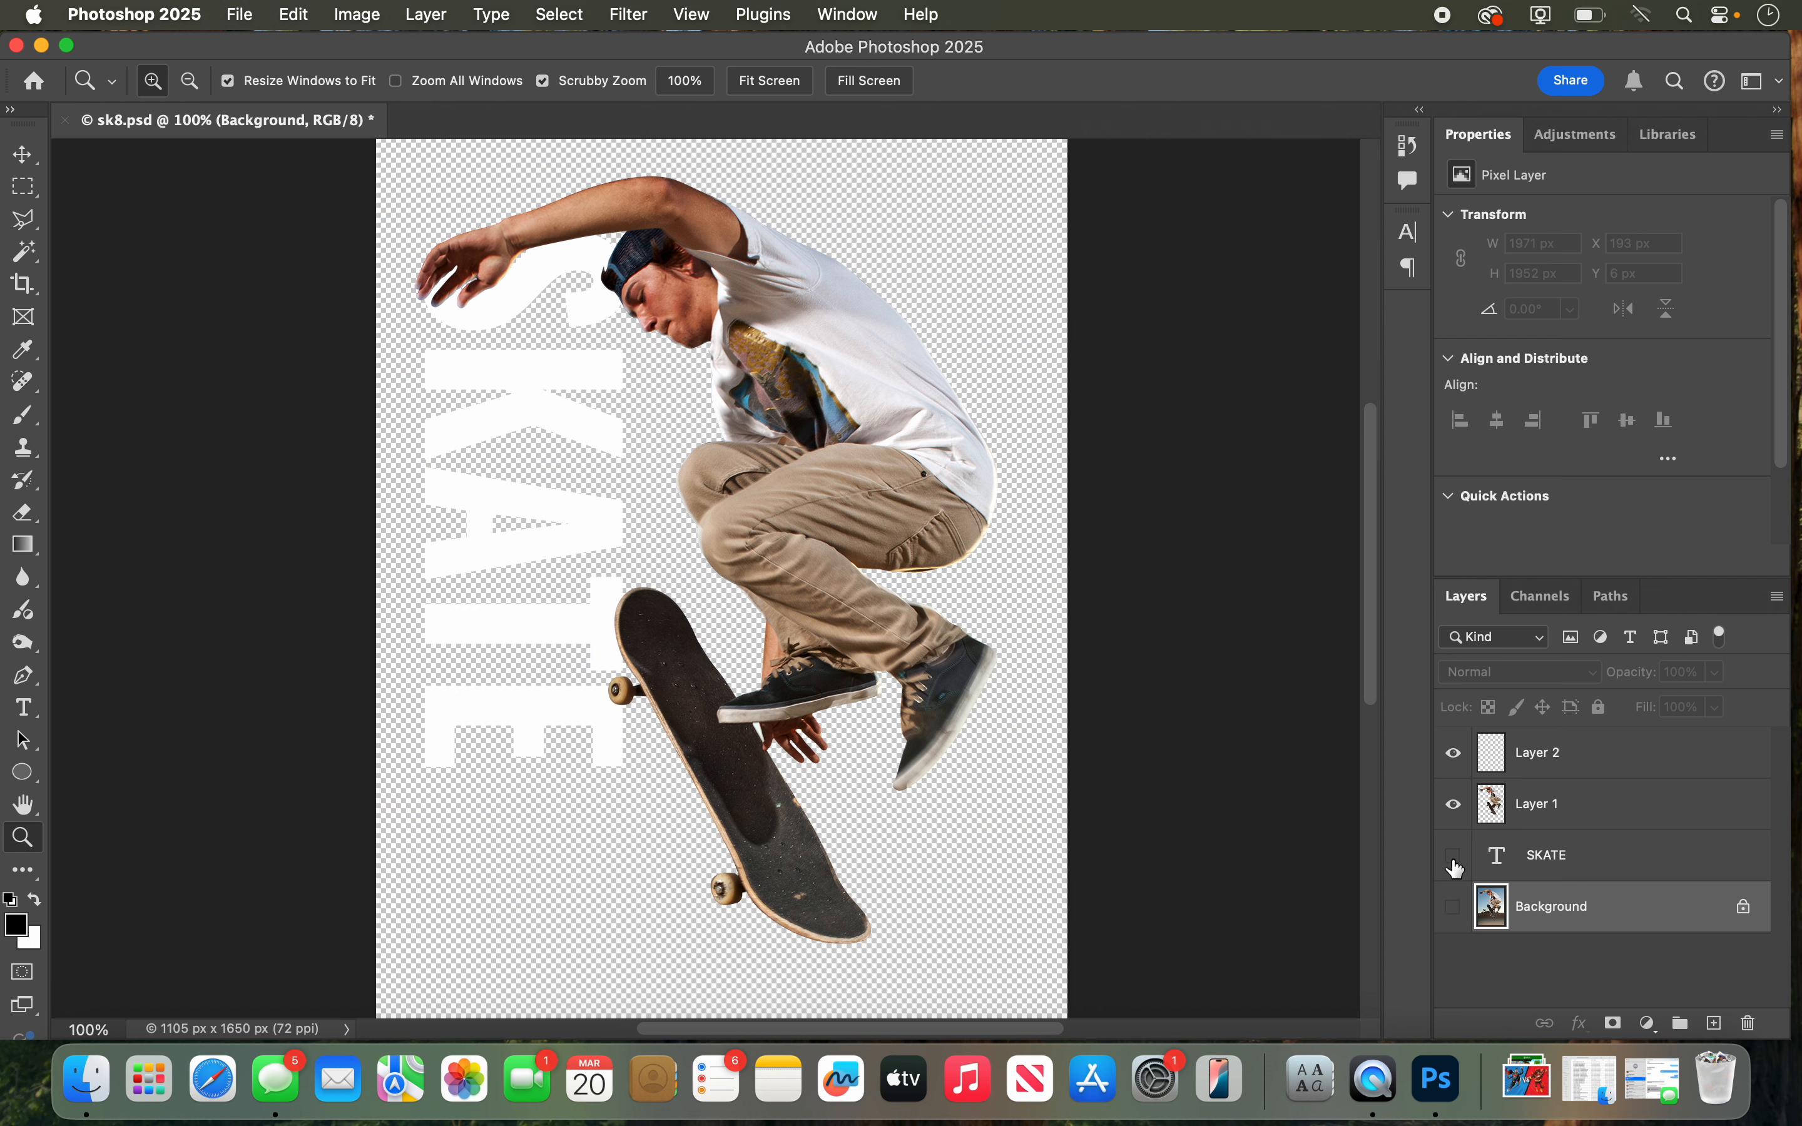
{"action": "left_click", "coordinate": [1455, 862]}
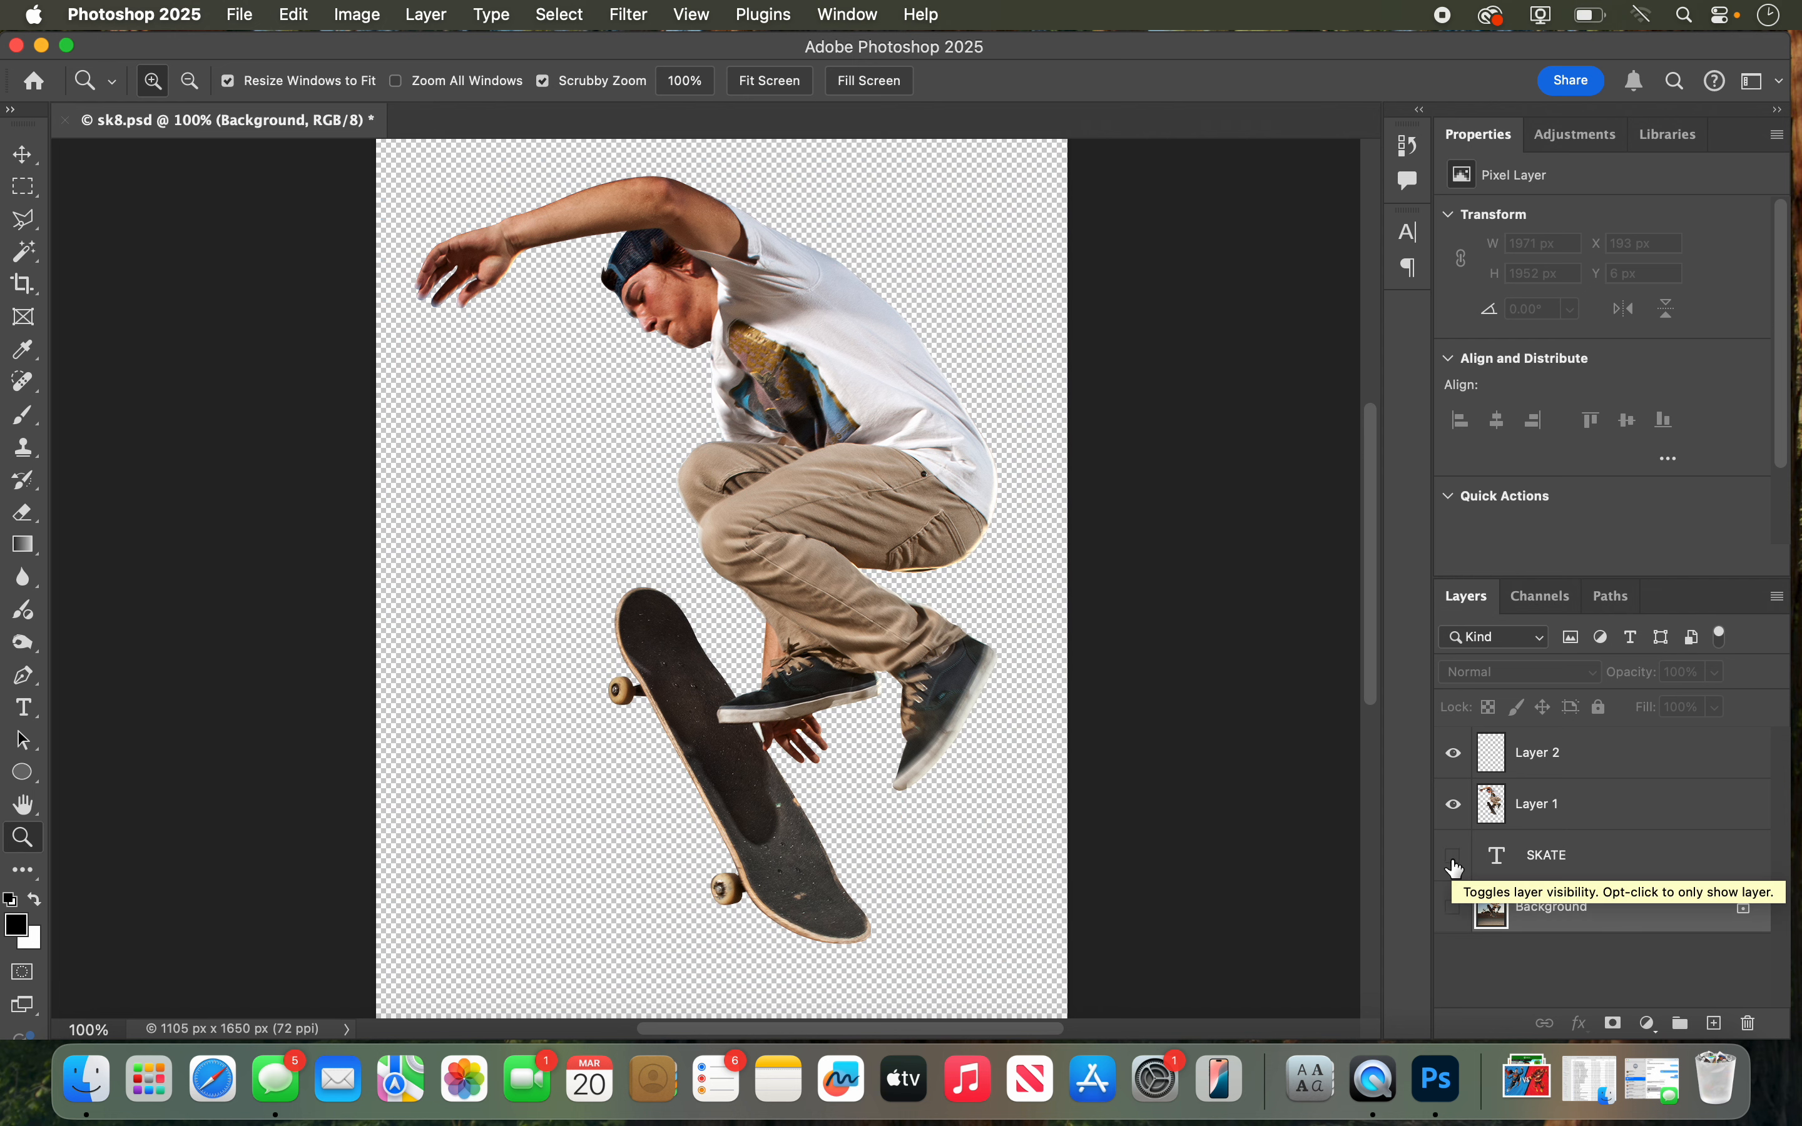
{"action": "left_click", "coordinate": [1454, 858]}
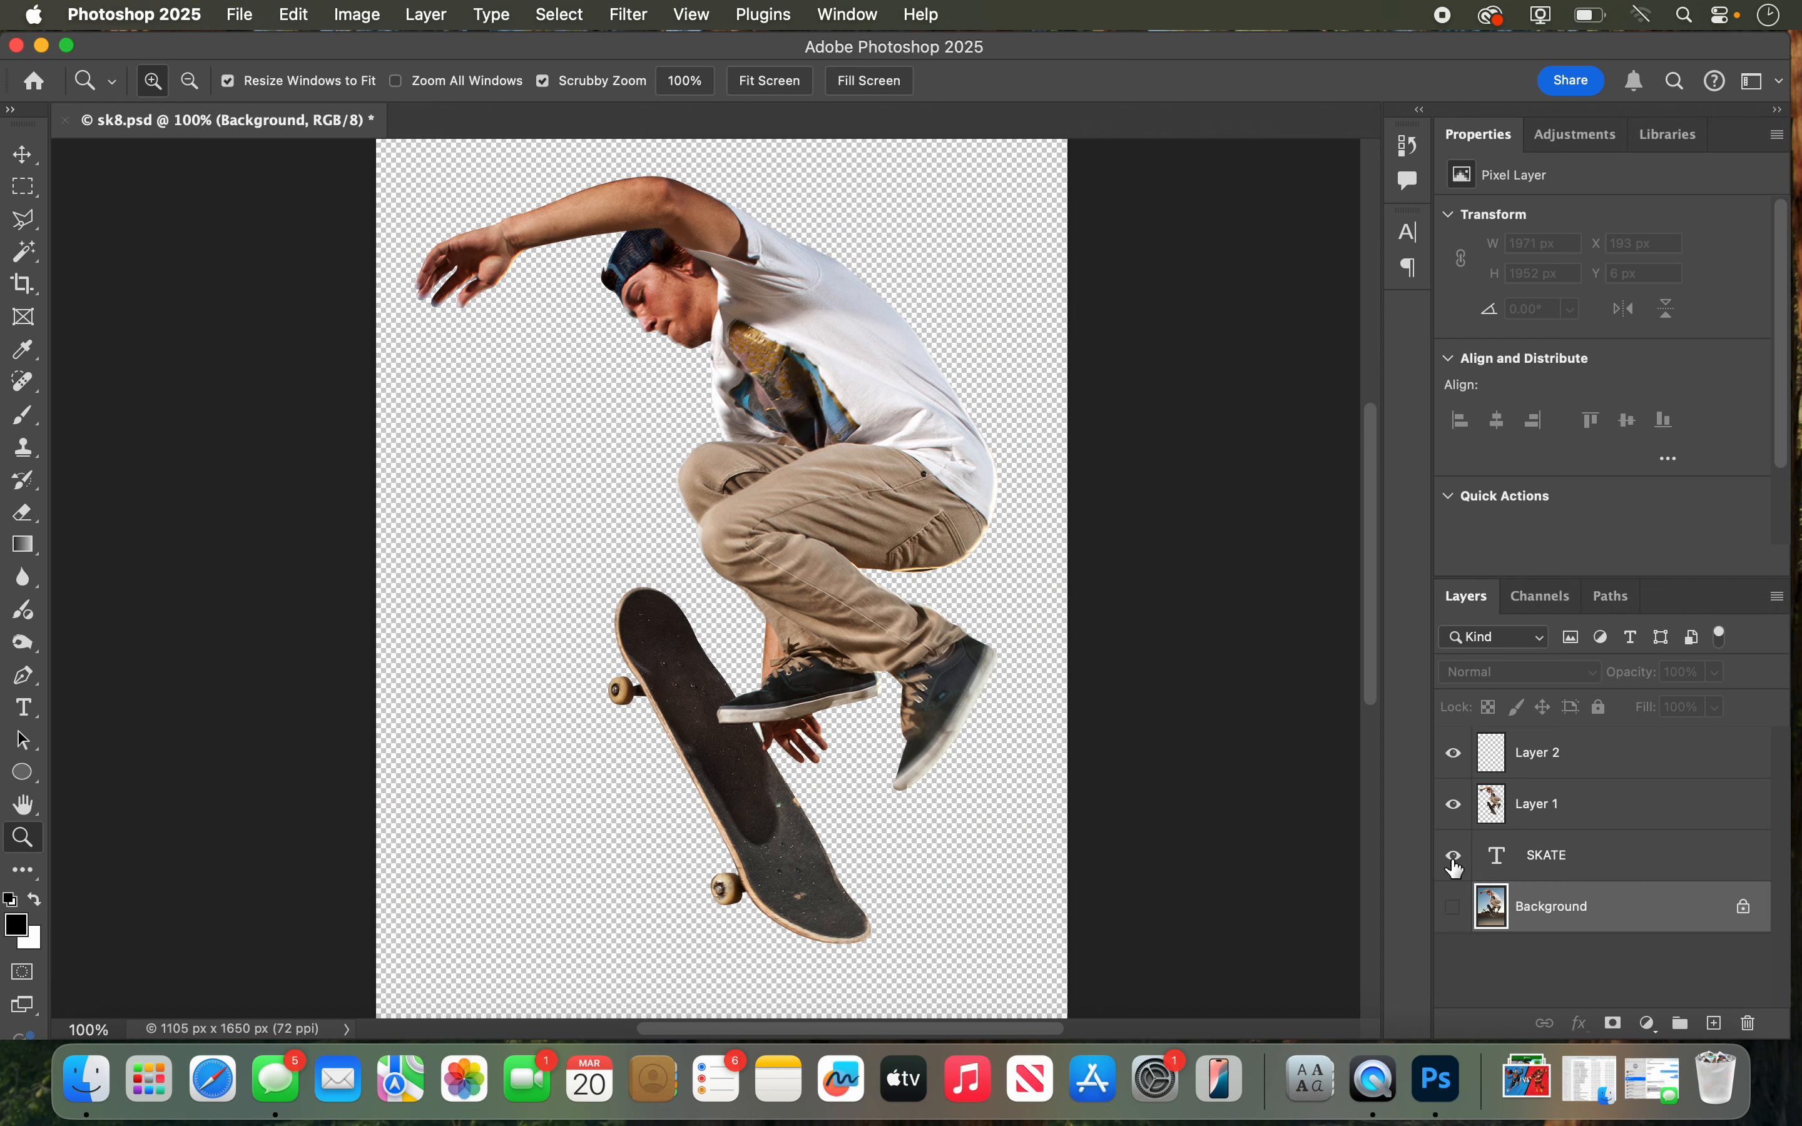
{"action": "left_click", "coordinate": [1454, 909]}
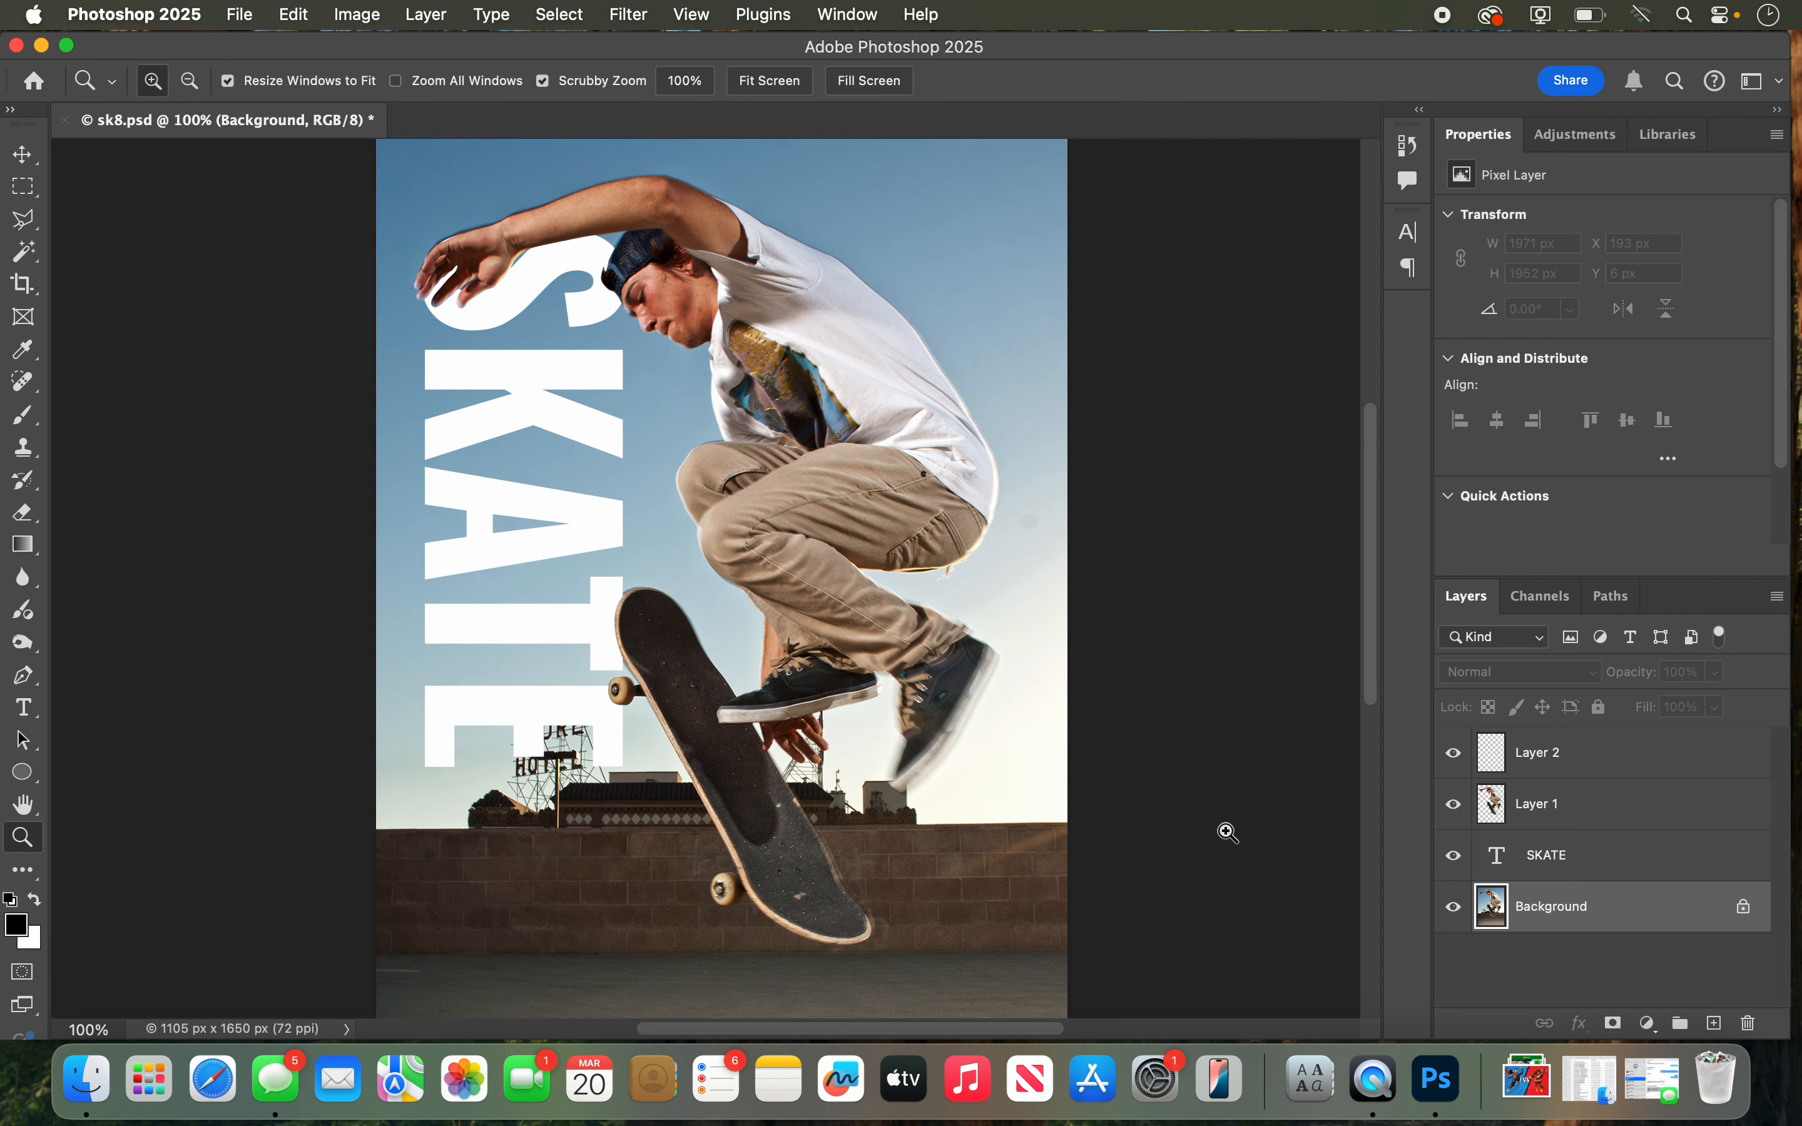
{"action": "left_click", "coordinate": [1536, 814]}
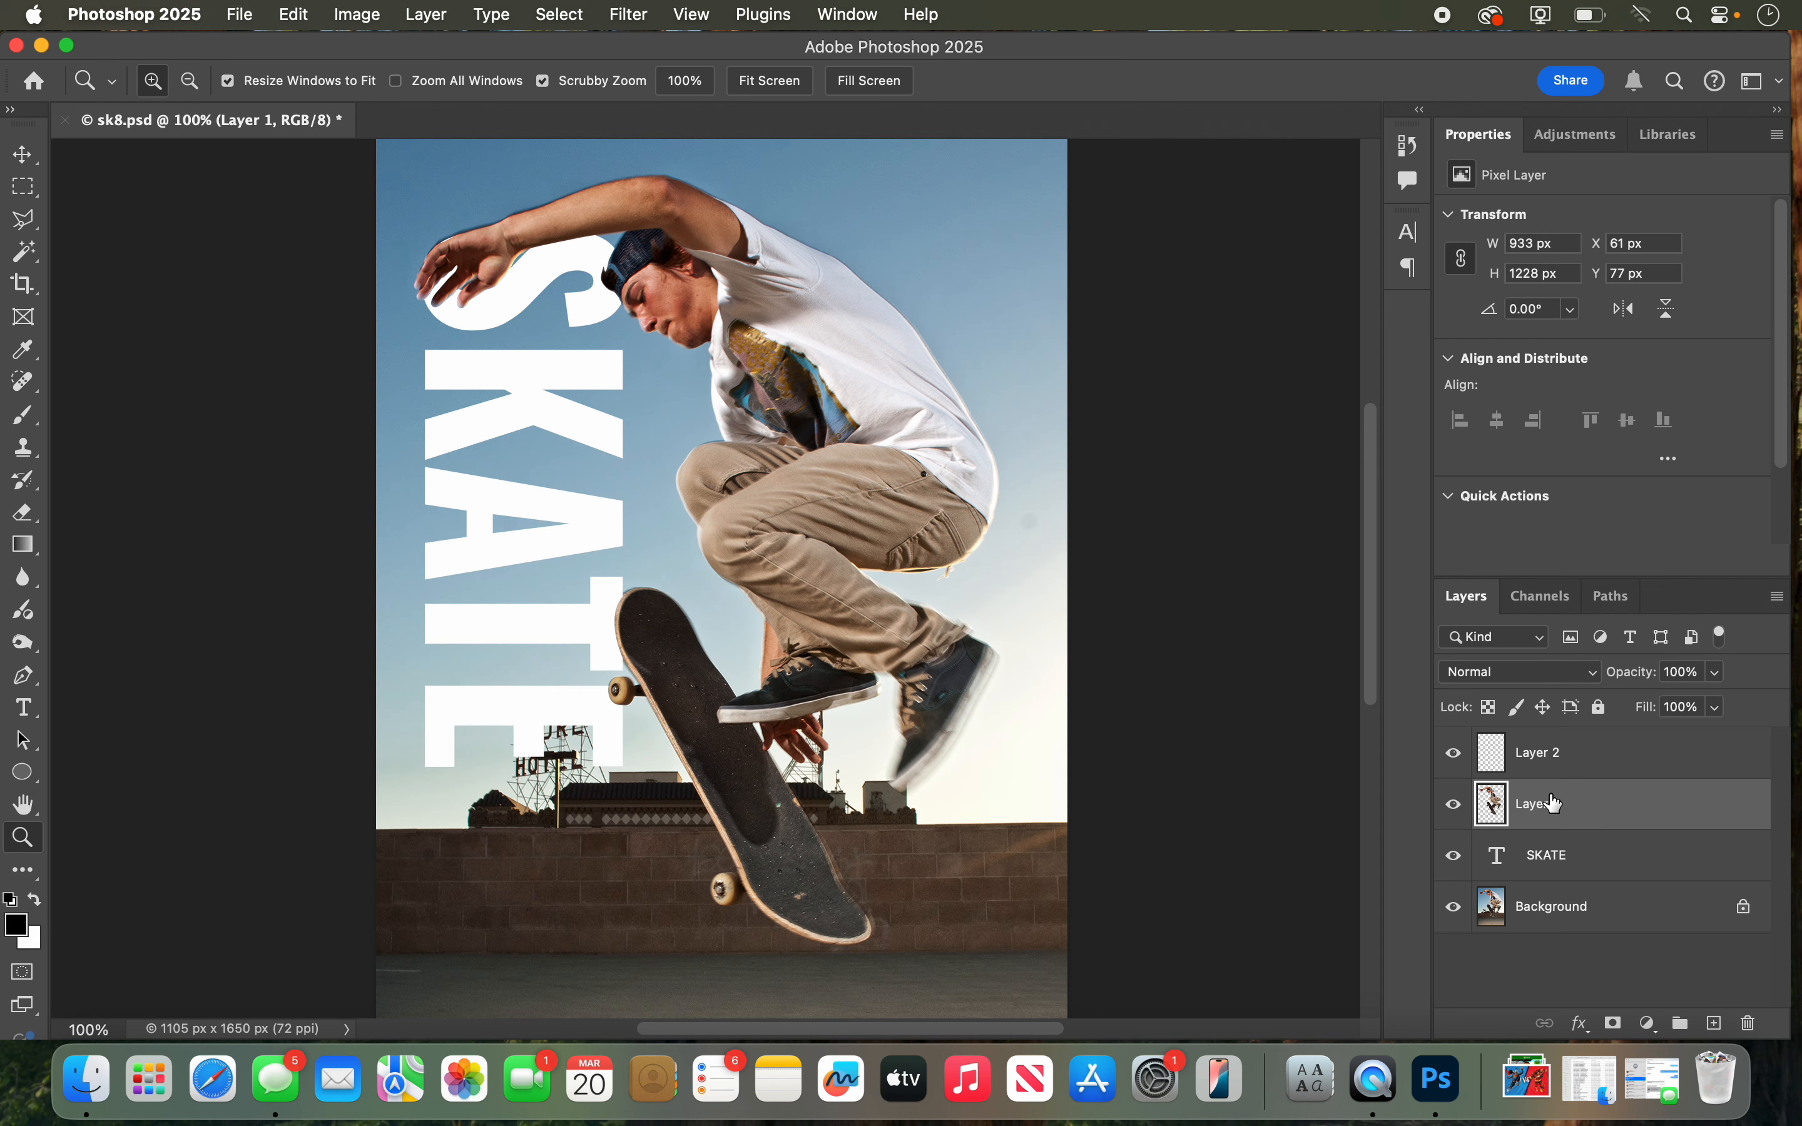
{"action": "left_click", "coordinate": [1458, 808]}
{"action": "left_click", "coordinate": [1458, 808]}
{"action": "left_click", "coordinate": [1457, 807]}
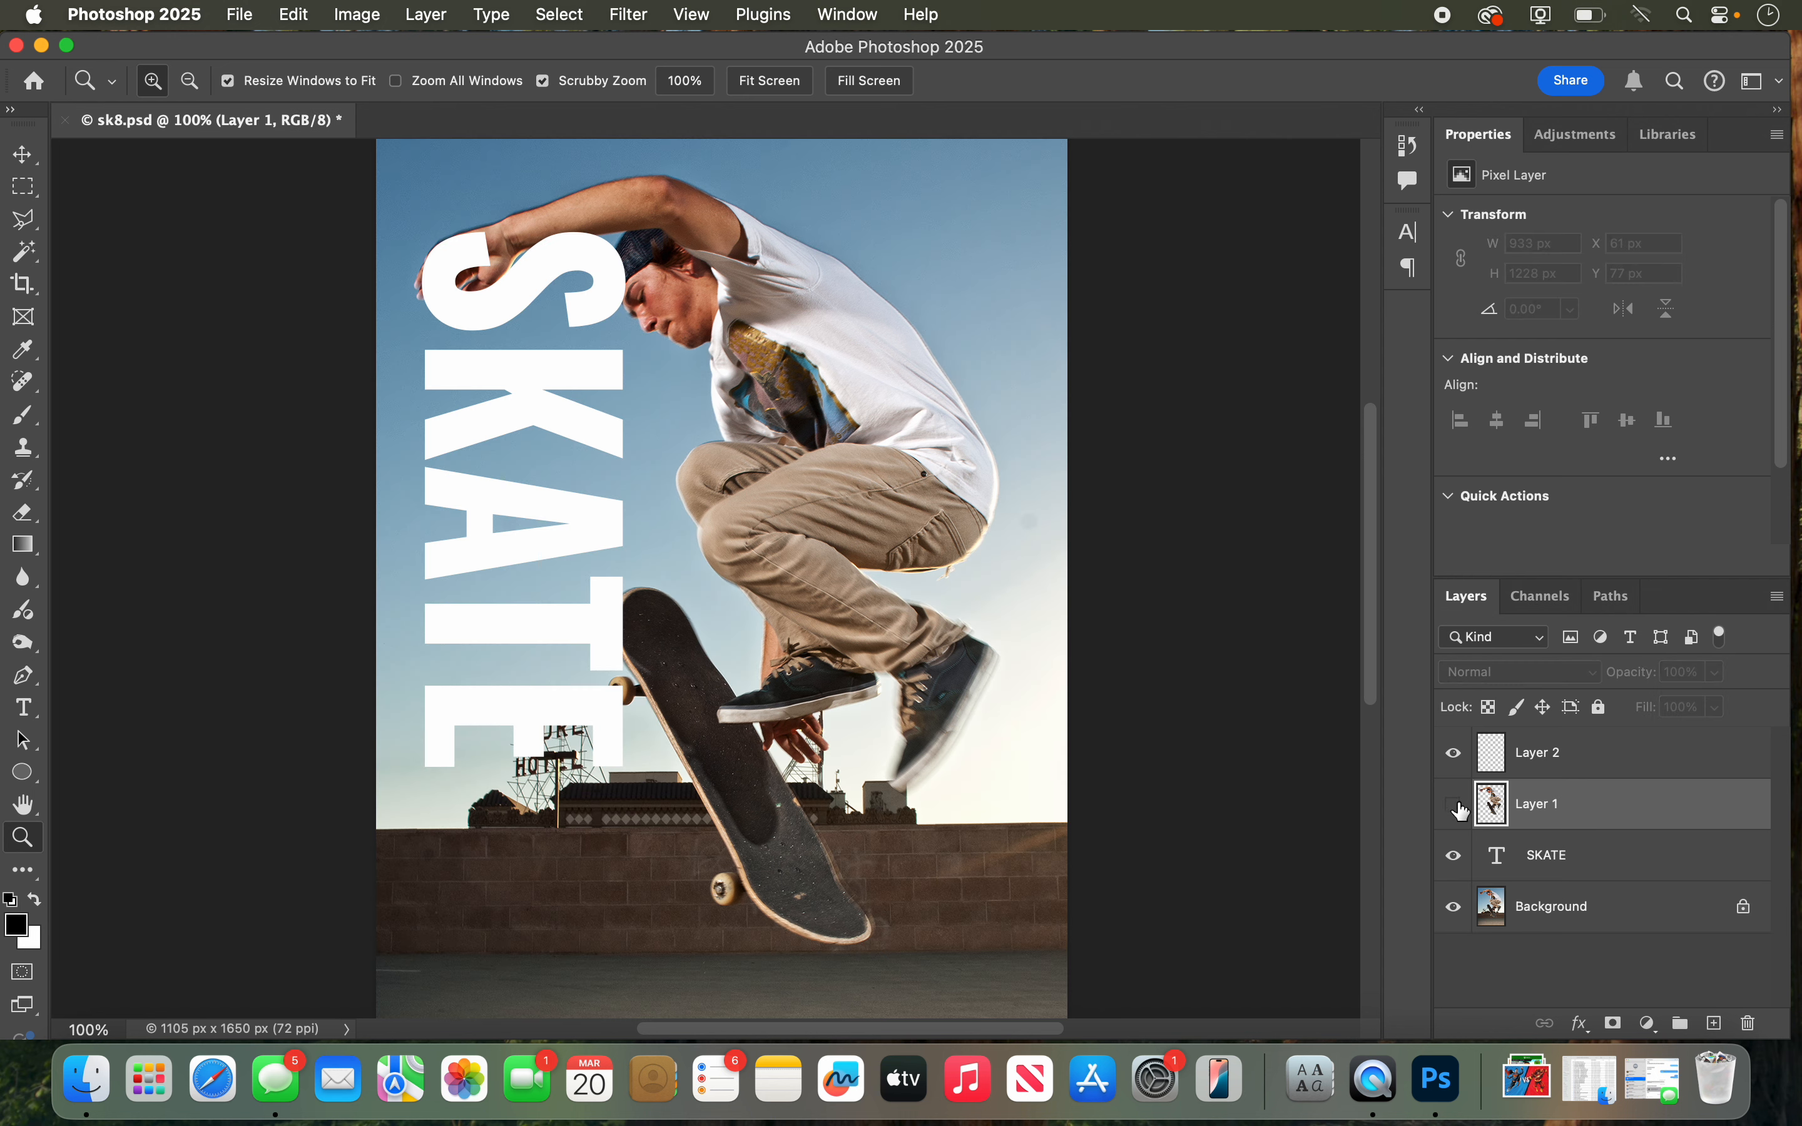
{"action": "left_click", "coordinate": [1458, 806]}
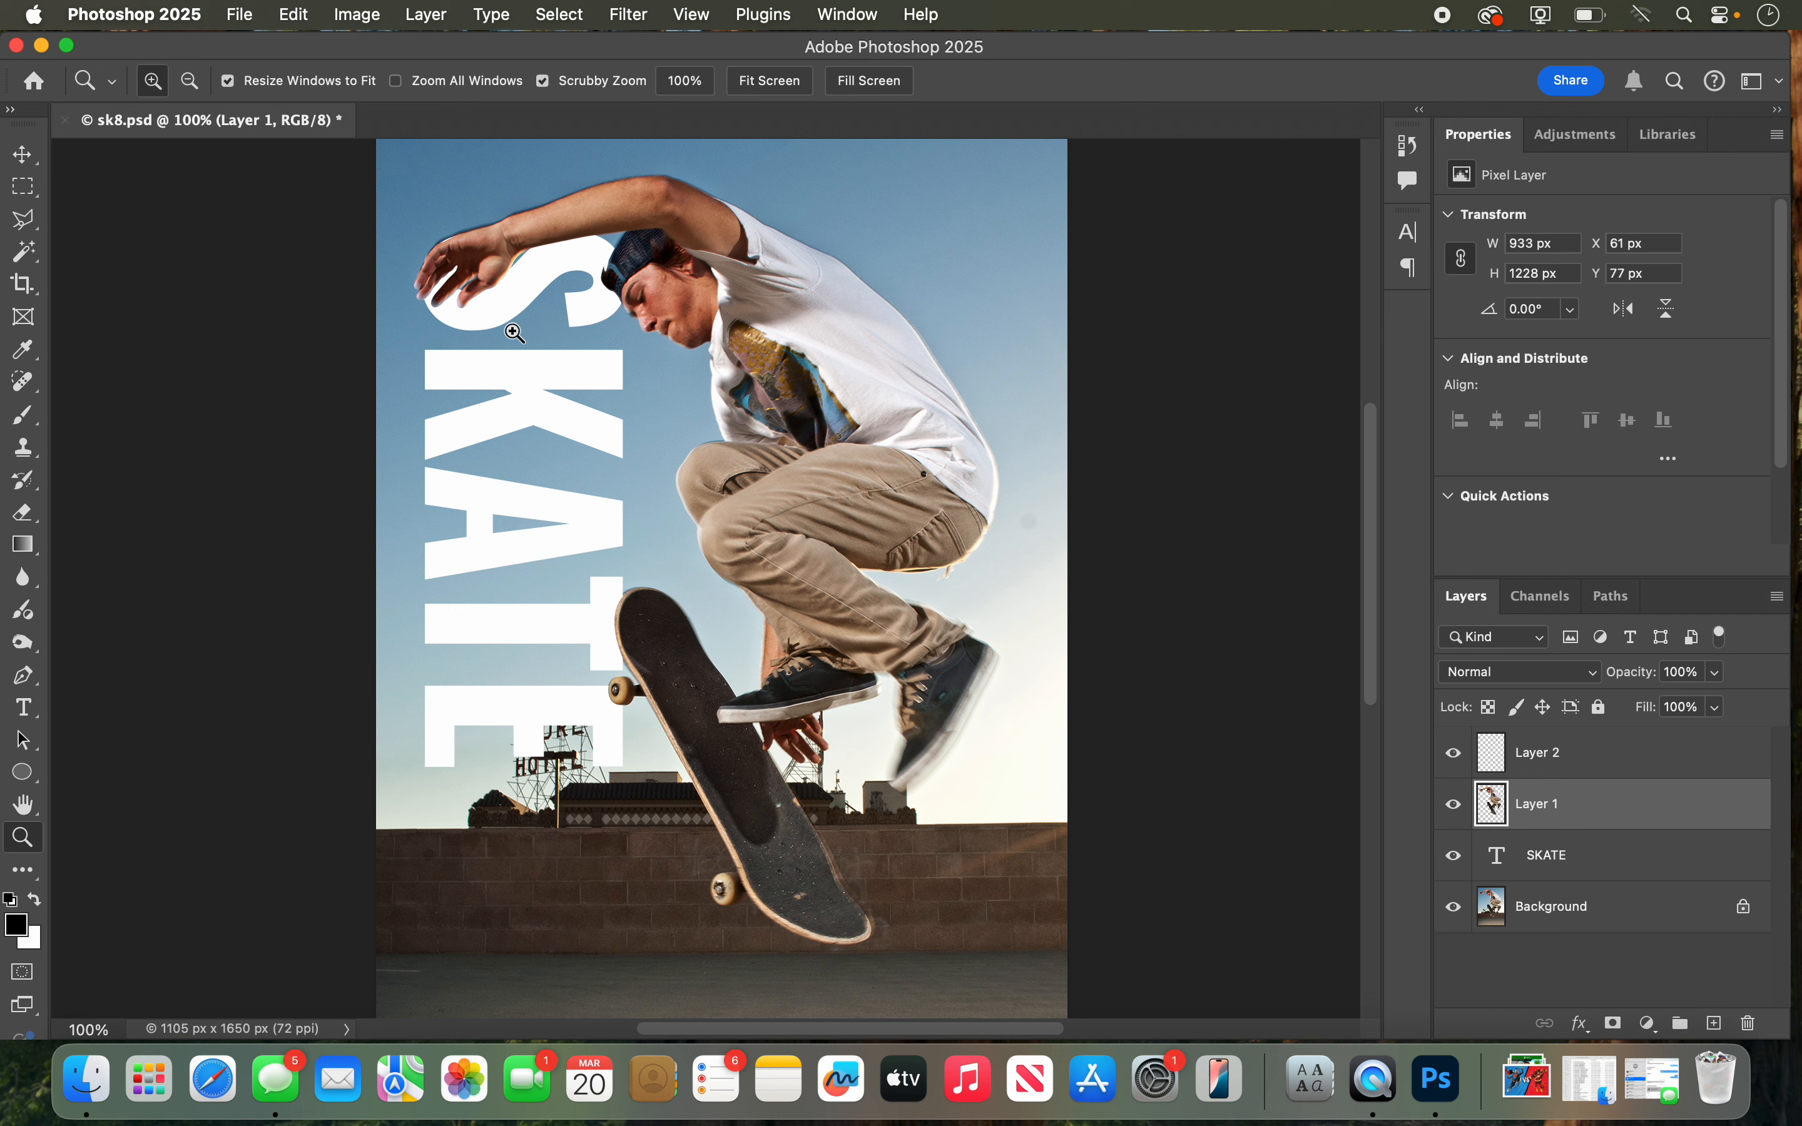
Step: Make the empty Layer 2 active, and set up an 11 px brush with white as the foreground color
{"action": "left_click", "coordinate": [1564, 759]}
{"action": "left_click", "coordinate": [1454, 756]}
{"action": "left_click", "coordinate": [1454, 756]}
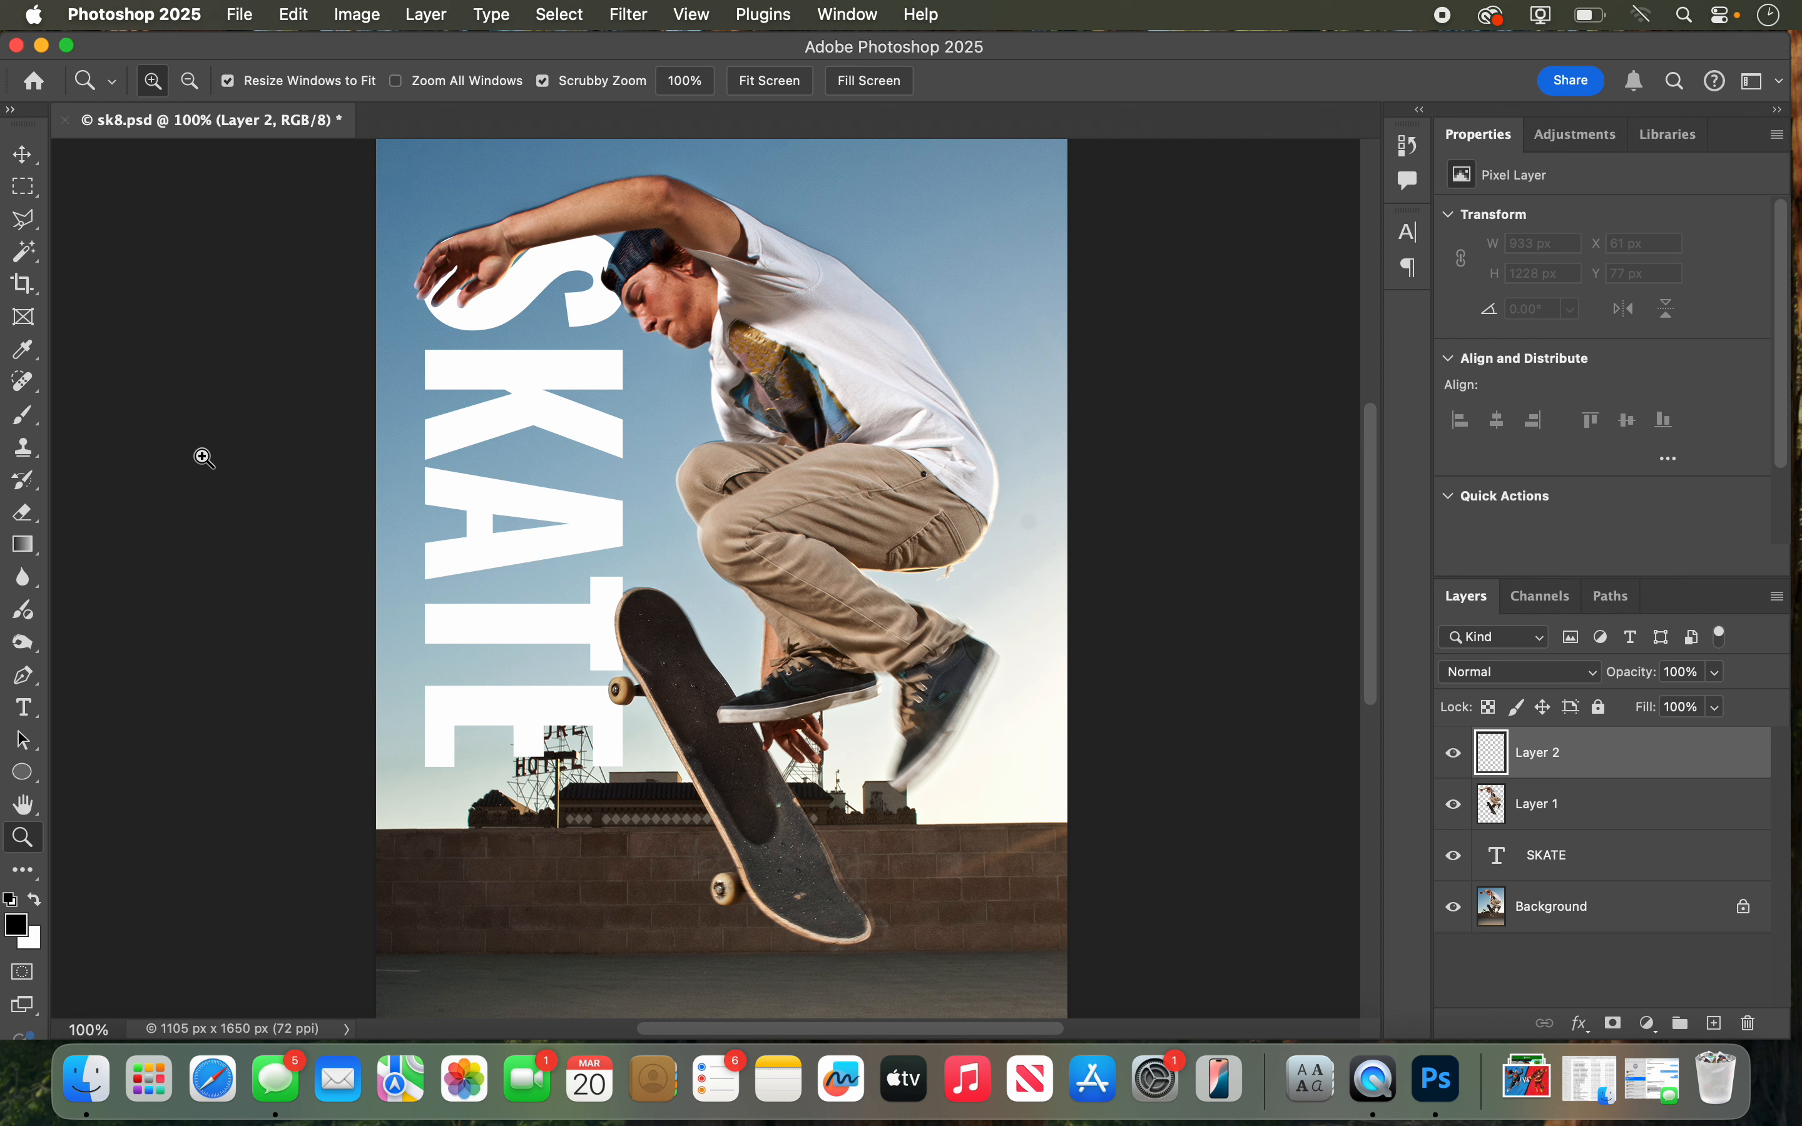
{"action": "left_click", "coordinate": [22, 422]}
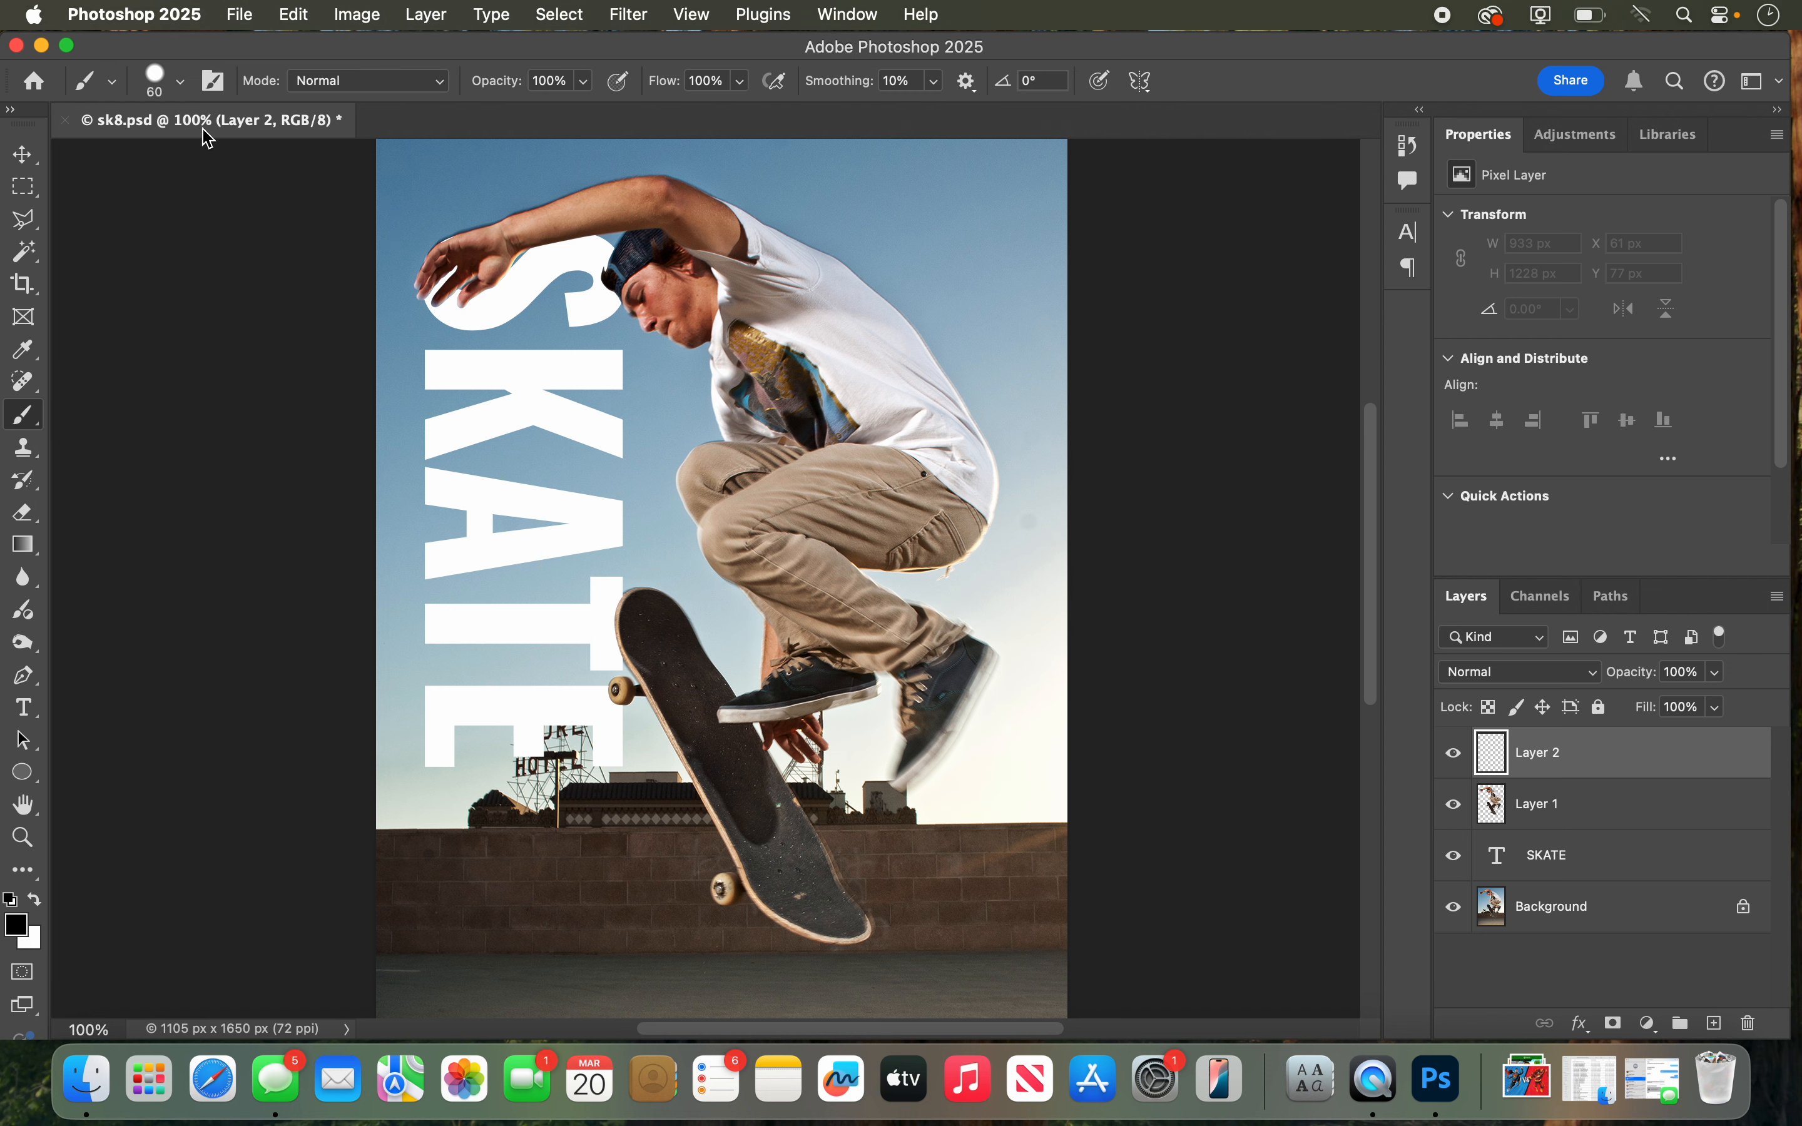
{"action": "left_click", "coordinate": [166, 81]}
{"action": "left_click_drag", "start_coordinate": [183, 168], "coordinate": [149, 168]}
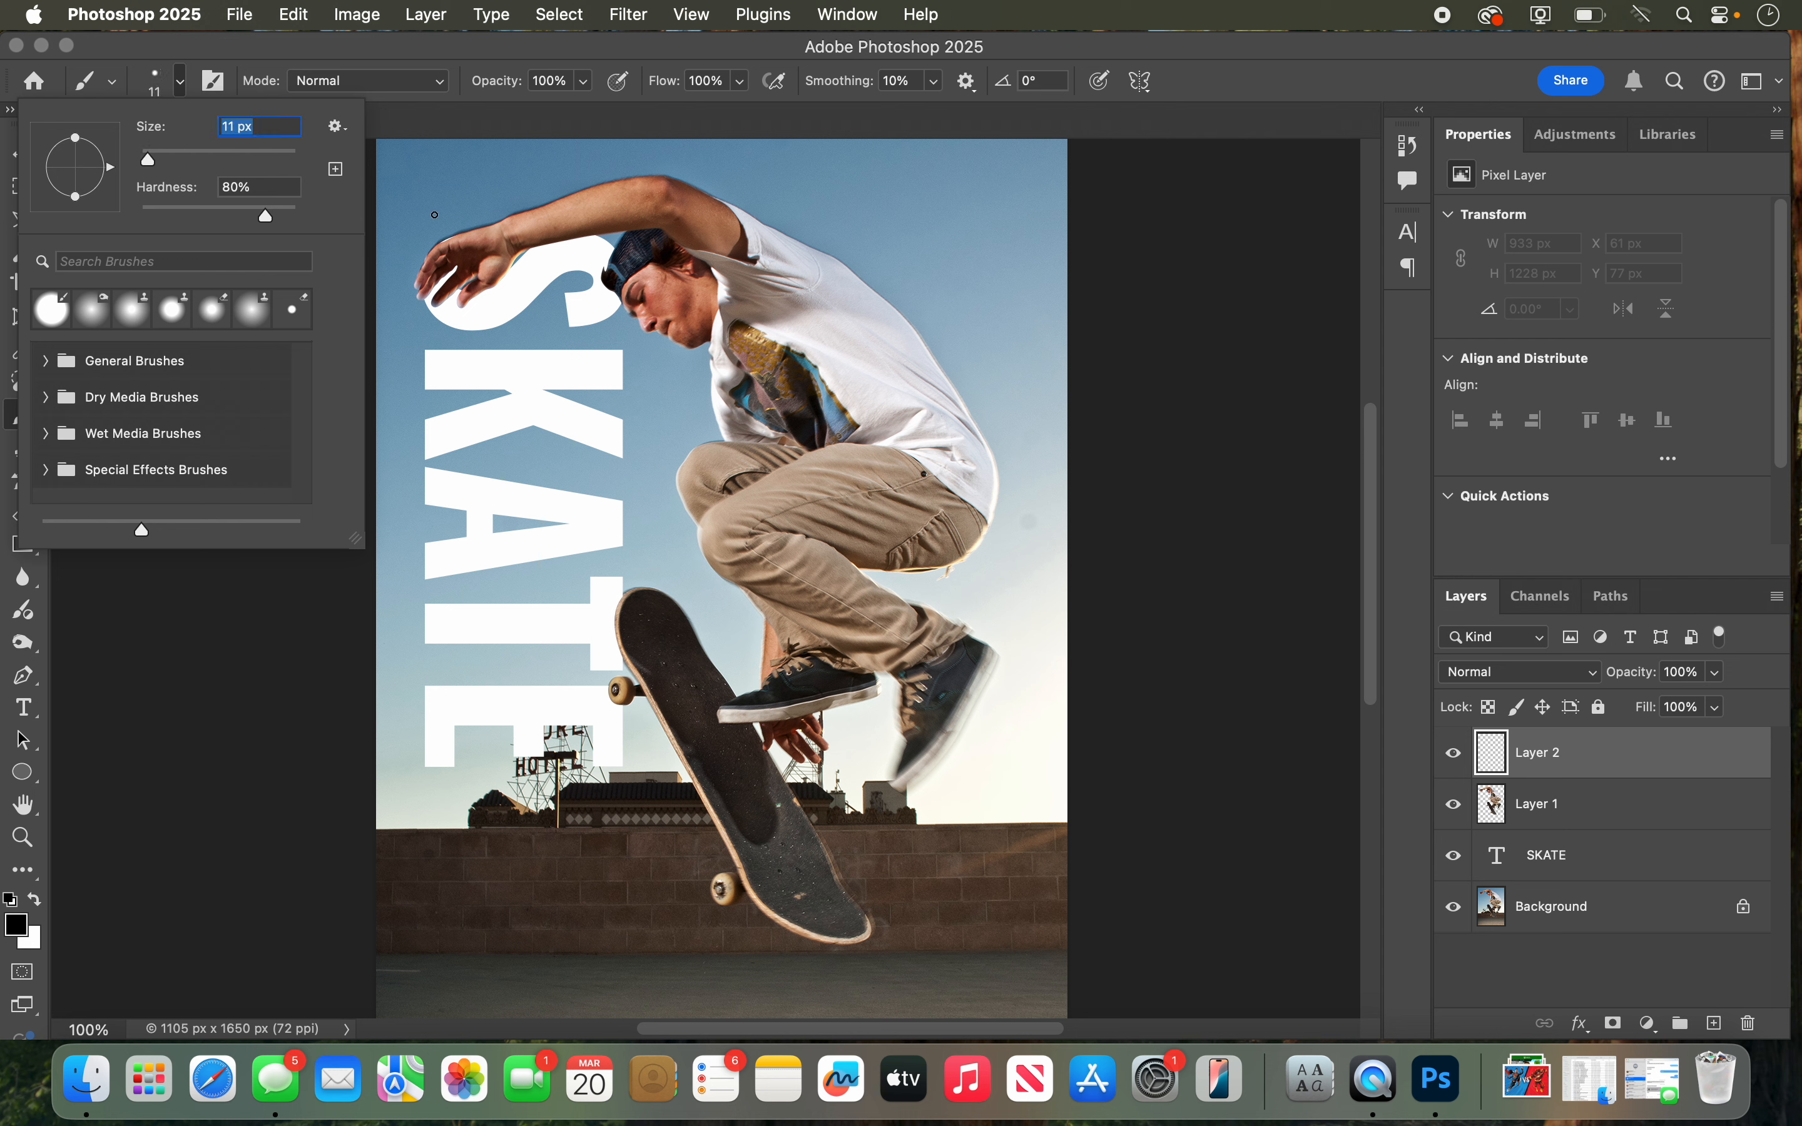
{"action": "left_click", "coordinate": [160, 81]}
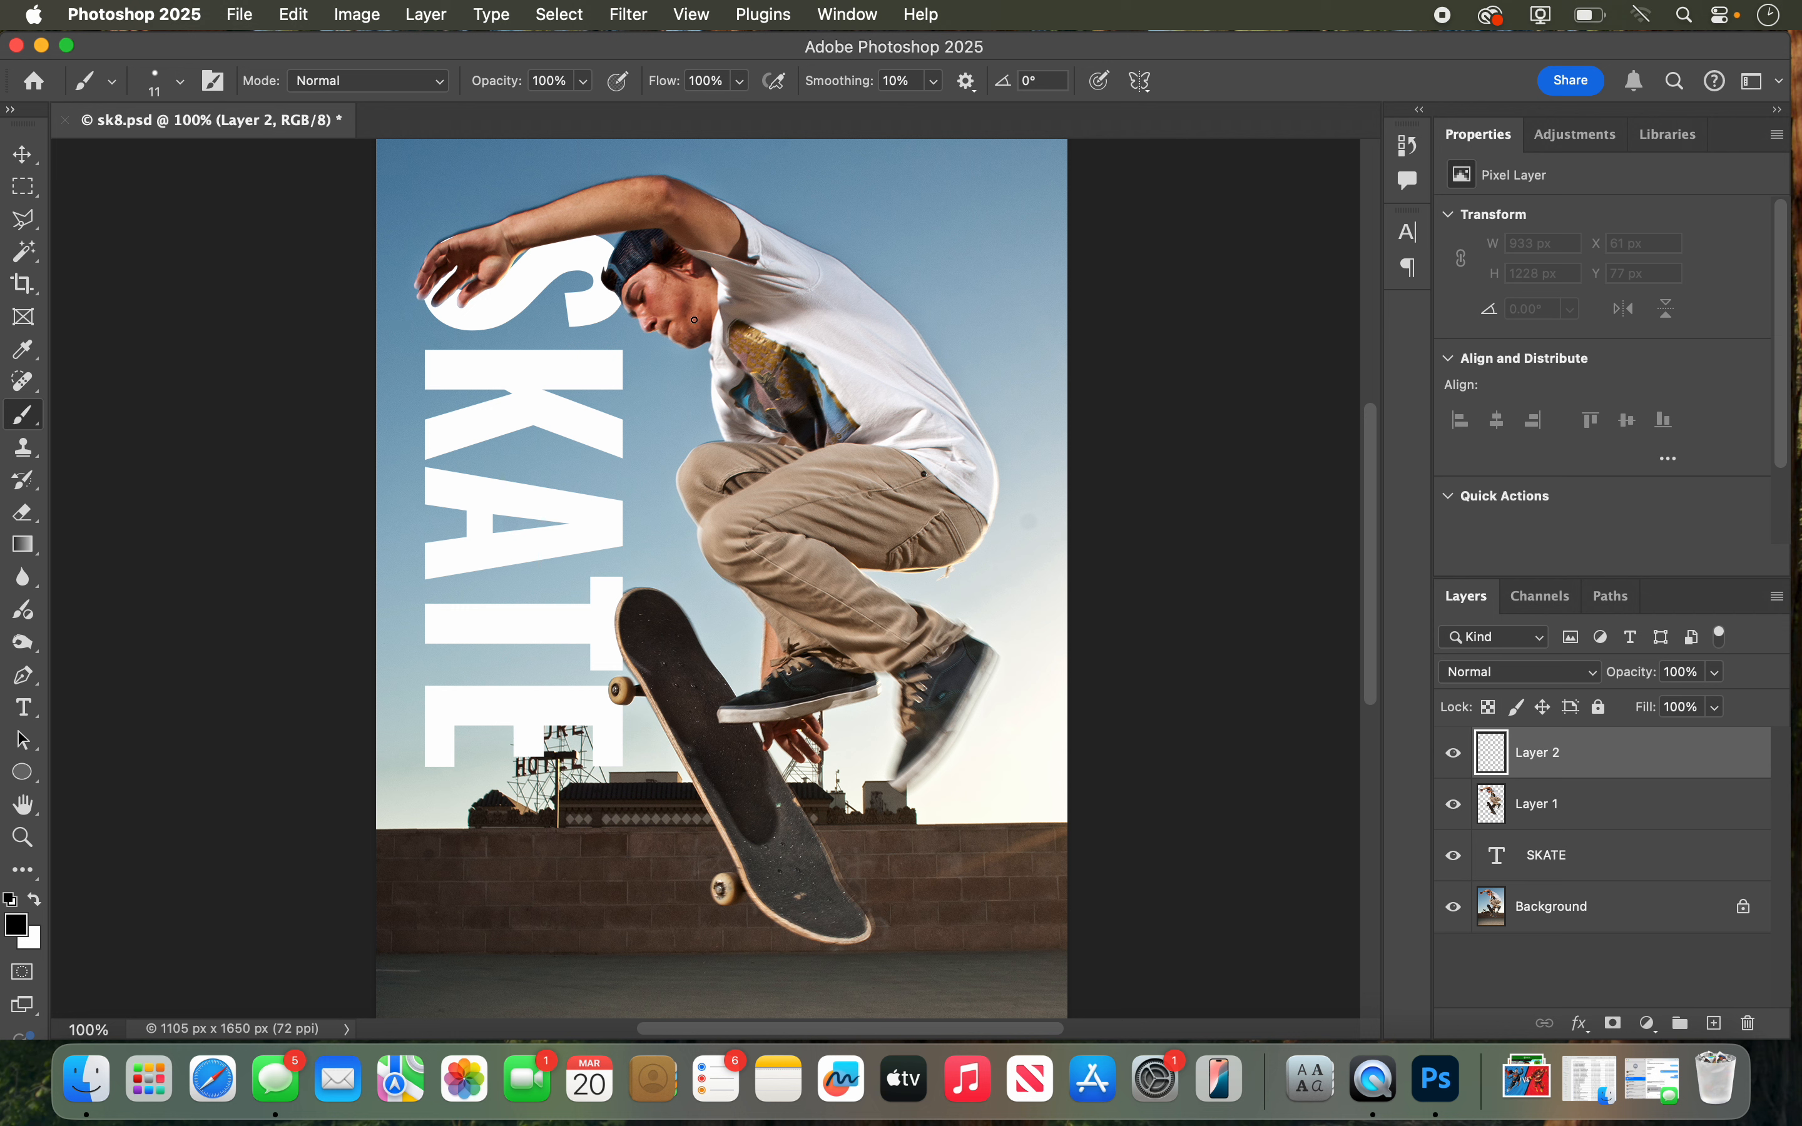
{"action": "left_click", "coordinate": [36, 899]}
{"action": "left_click", "coordinate": [1454, 753]}
{"action": "left_click", "coordinate": [1454, 754]}
Step: Stroke the winding Path 2 on Layer 2 using the Brush with Simulate Pressure enabled, and deselect the path
{"action": "left_click", "coordinate": [1609, 602]}
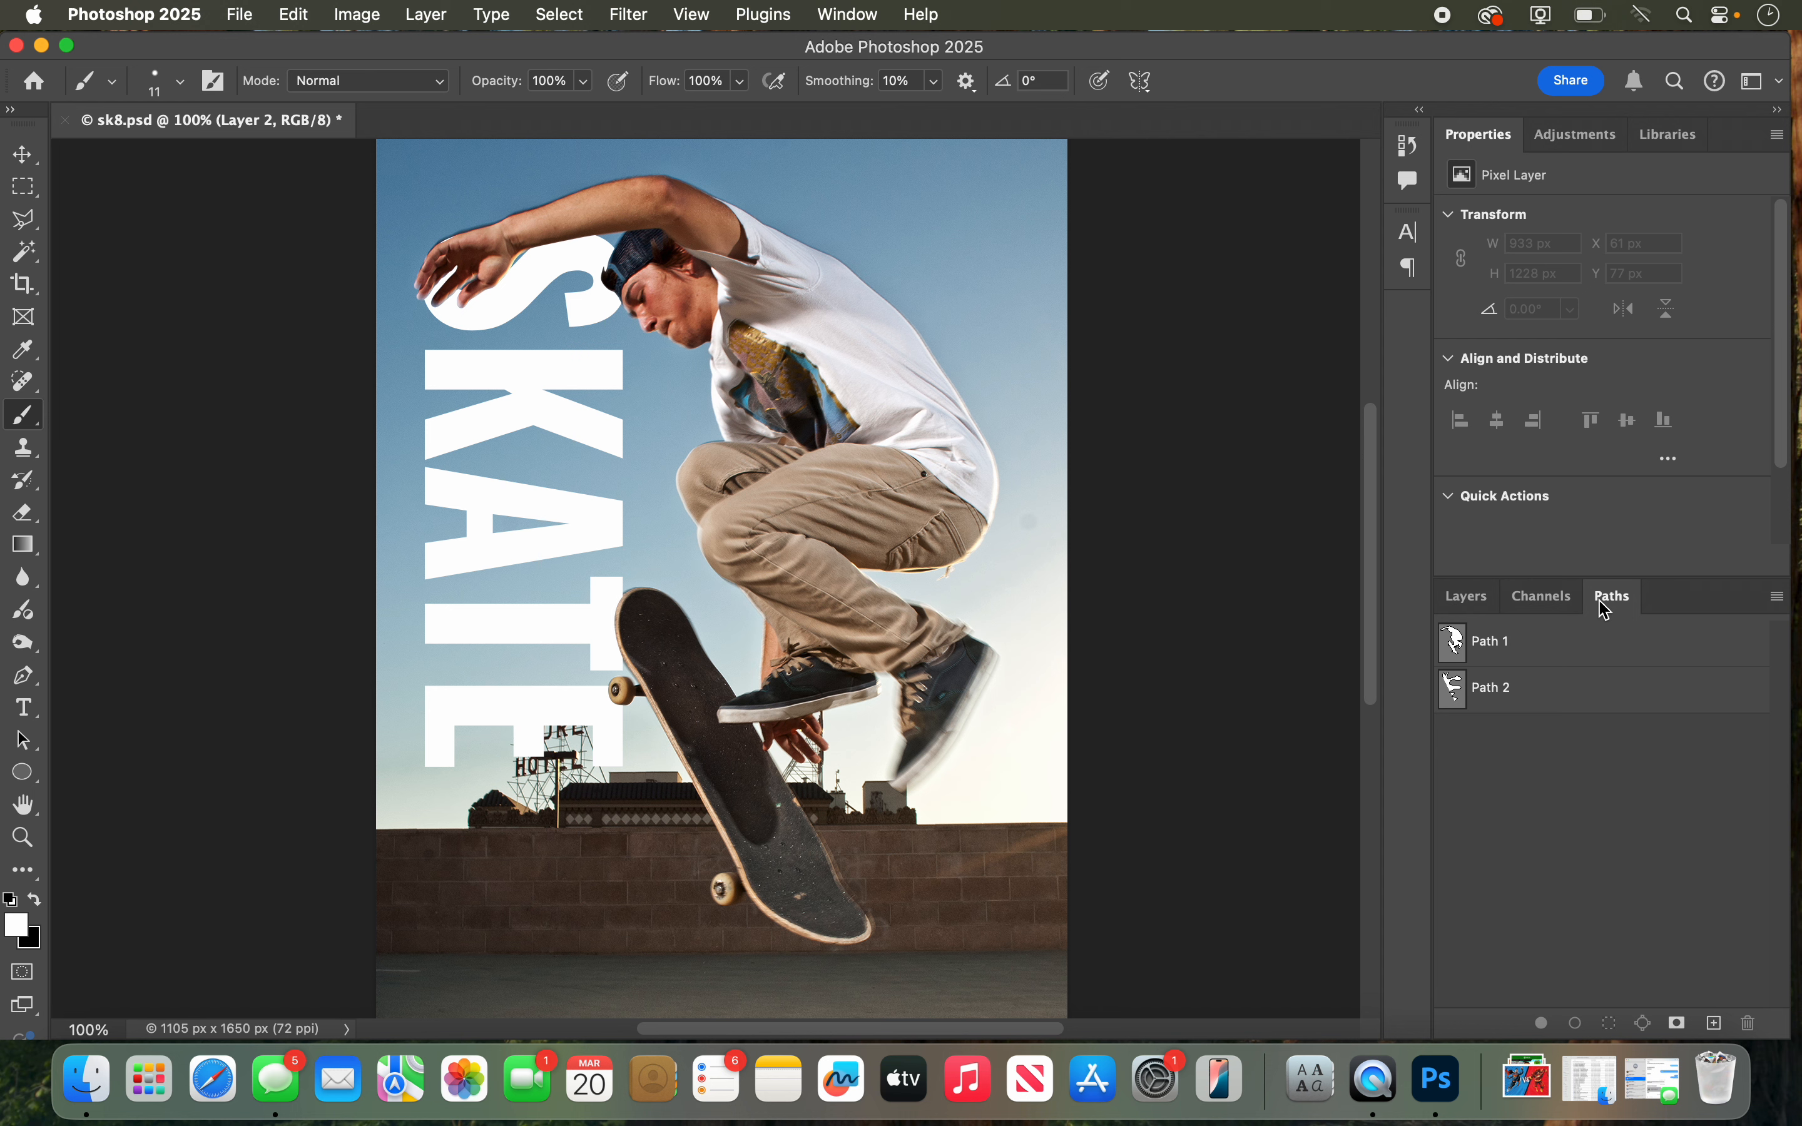
{"action": "left_click", "coordinate": [1535, 655]}
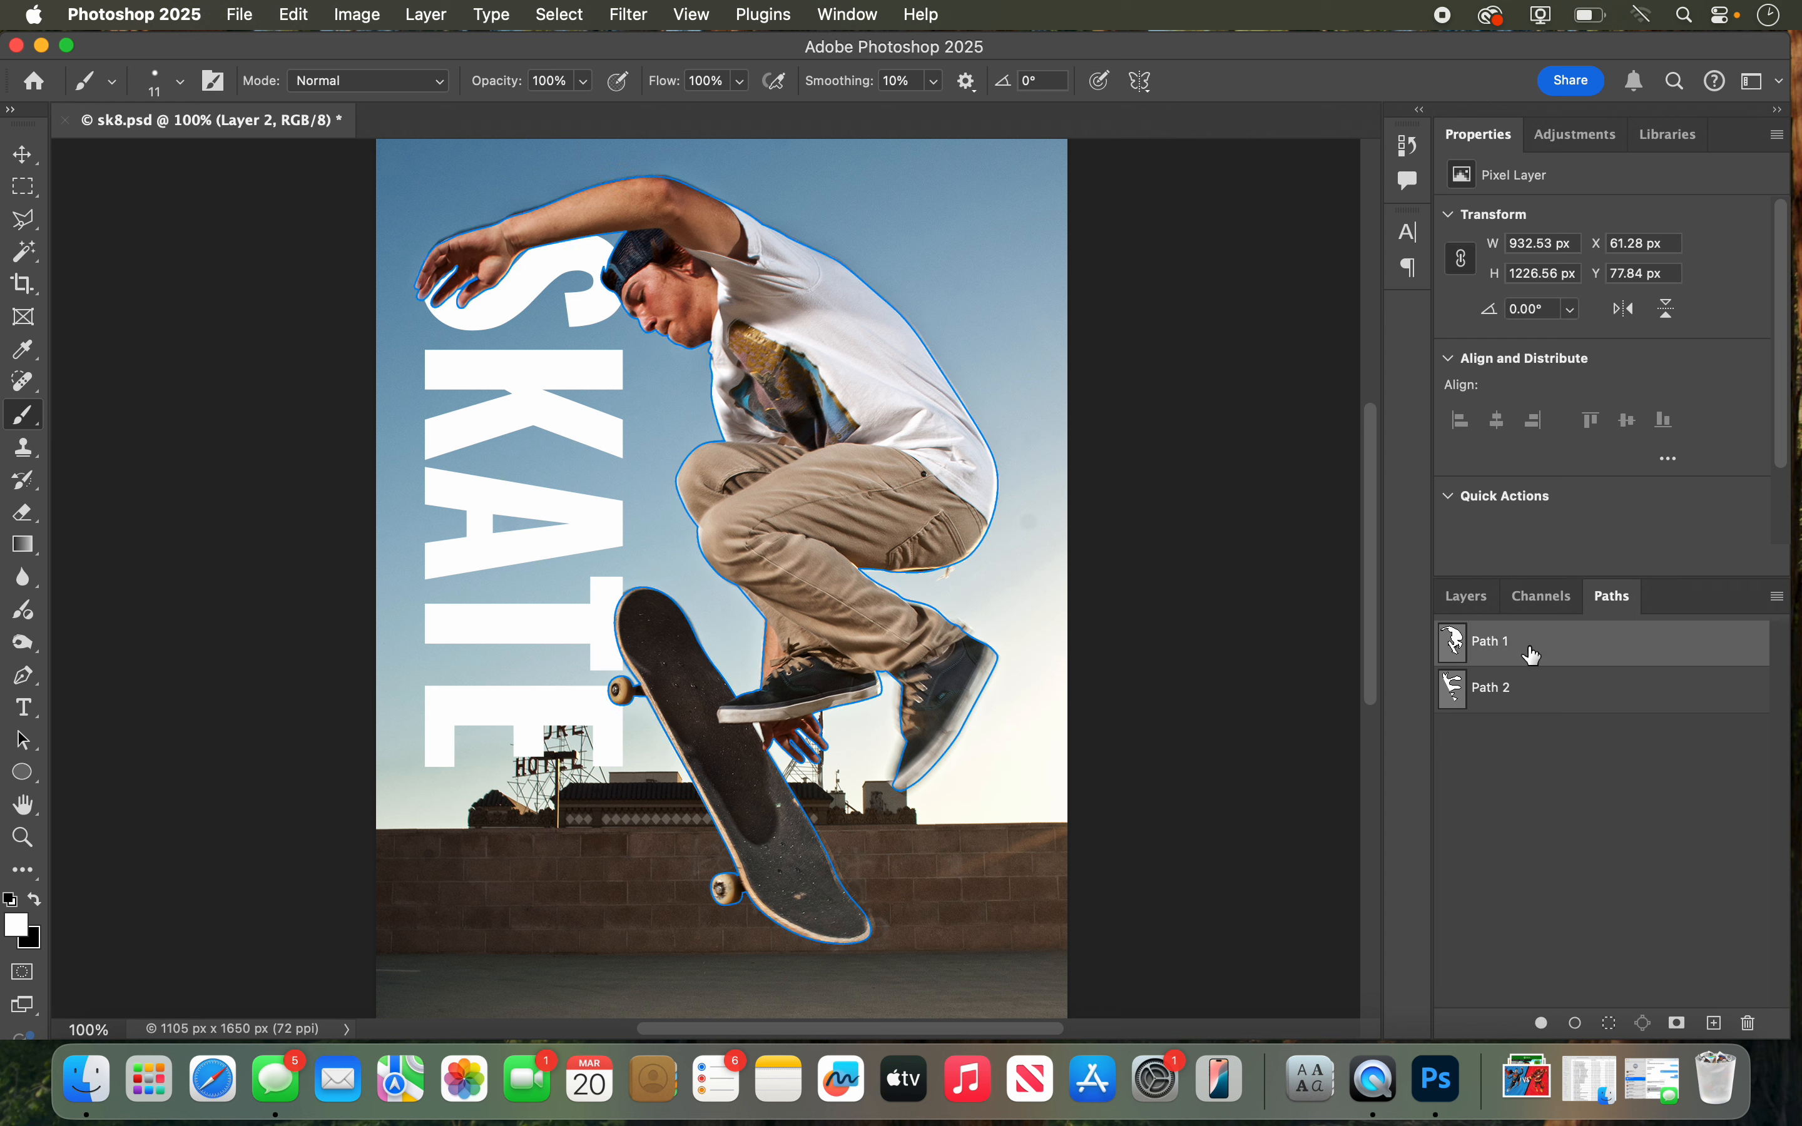
{"action": "left_click", "coordinate": [1527, 699]}
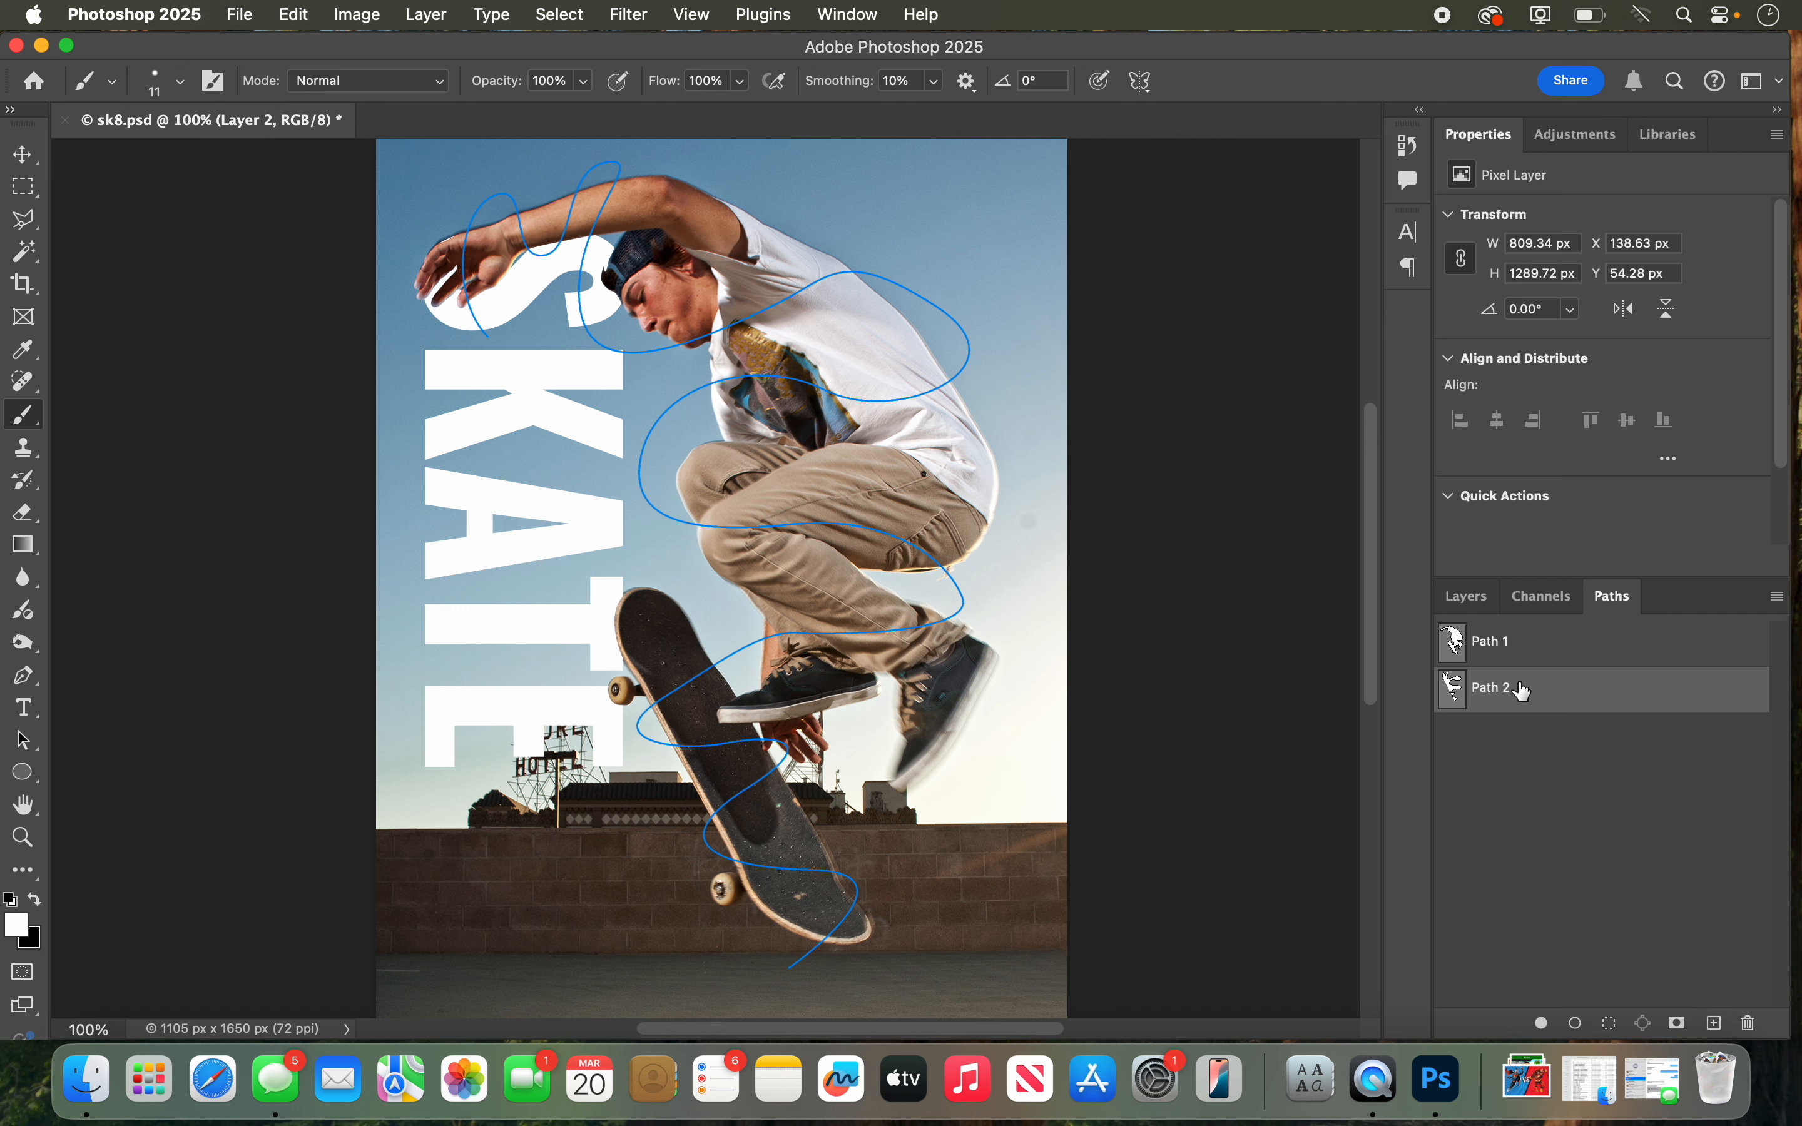
{"action": "left_click", "coordinate": [1783, 605]}
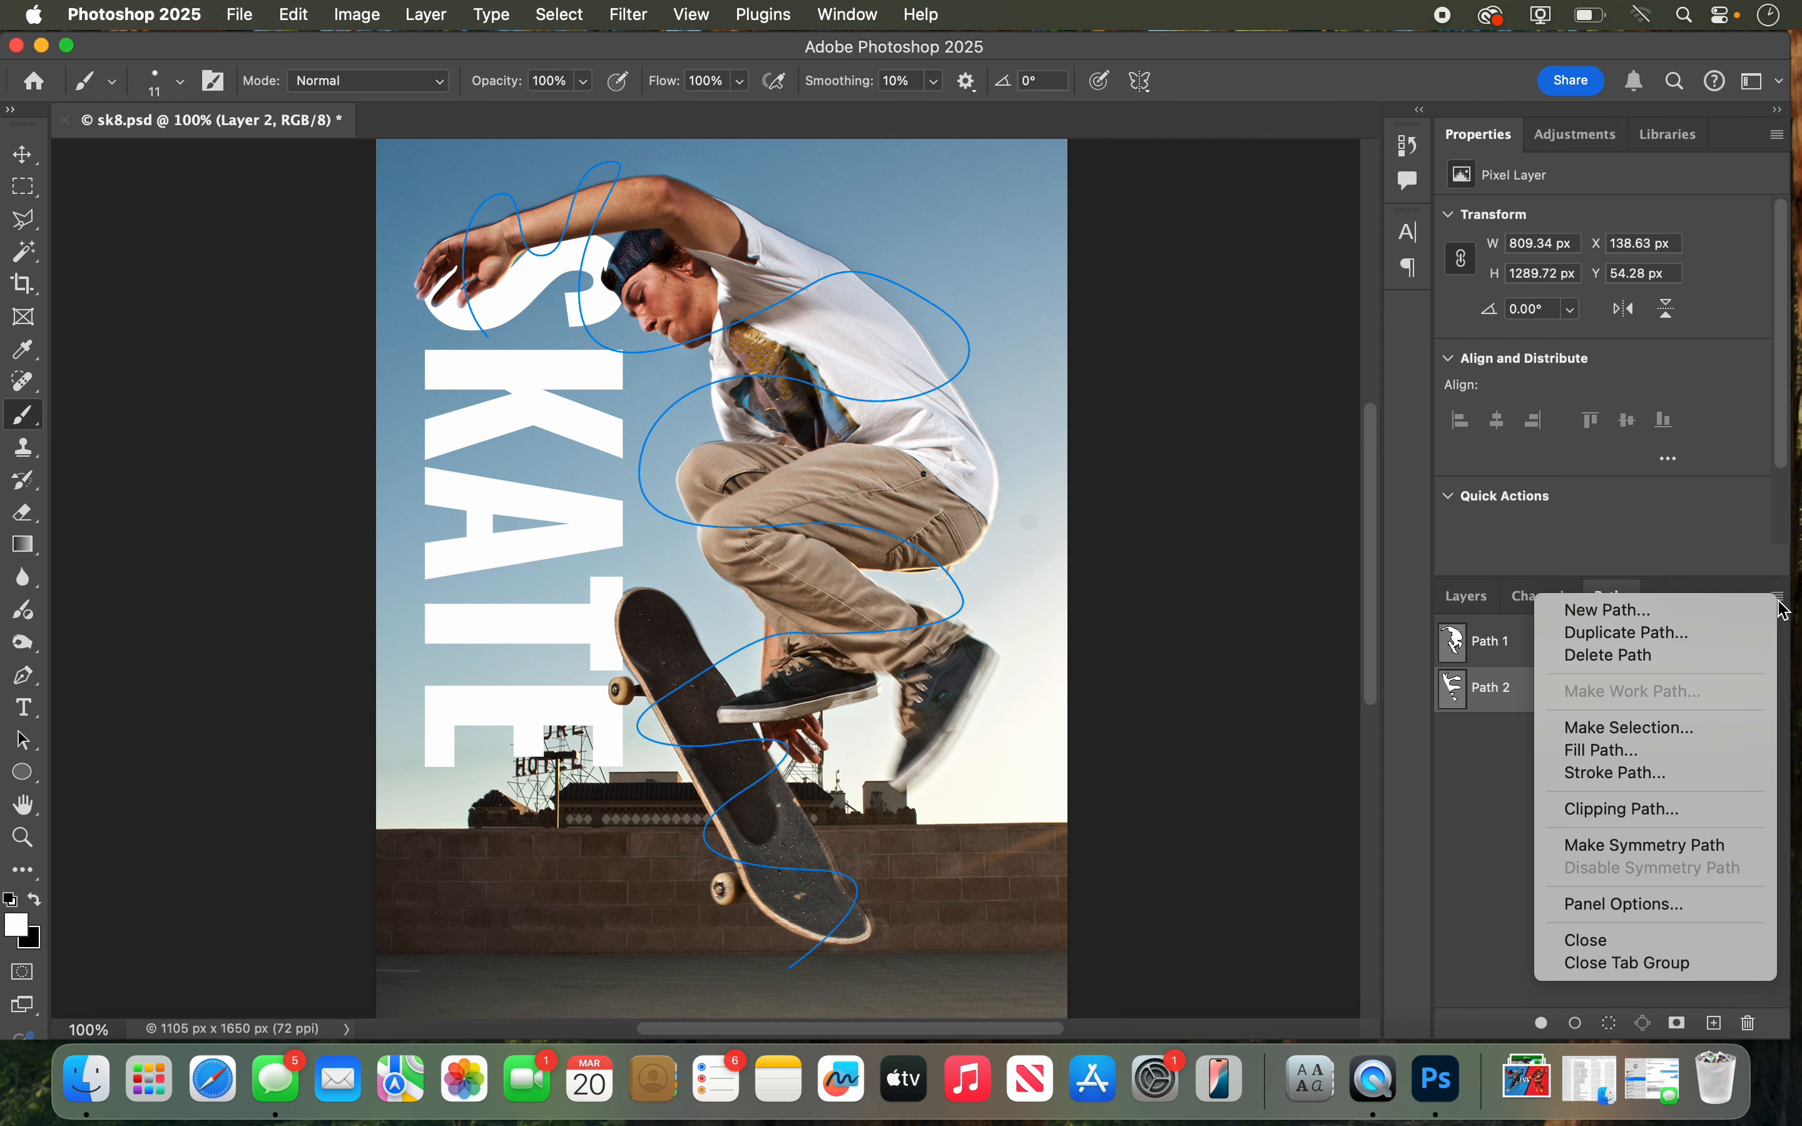
{"action": "left_click", "coordinate": [1655, 775]}
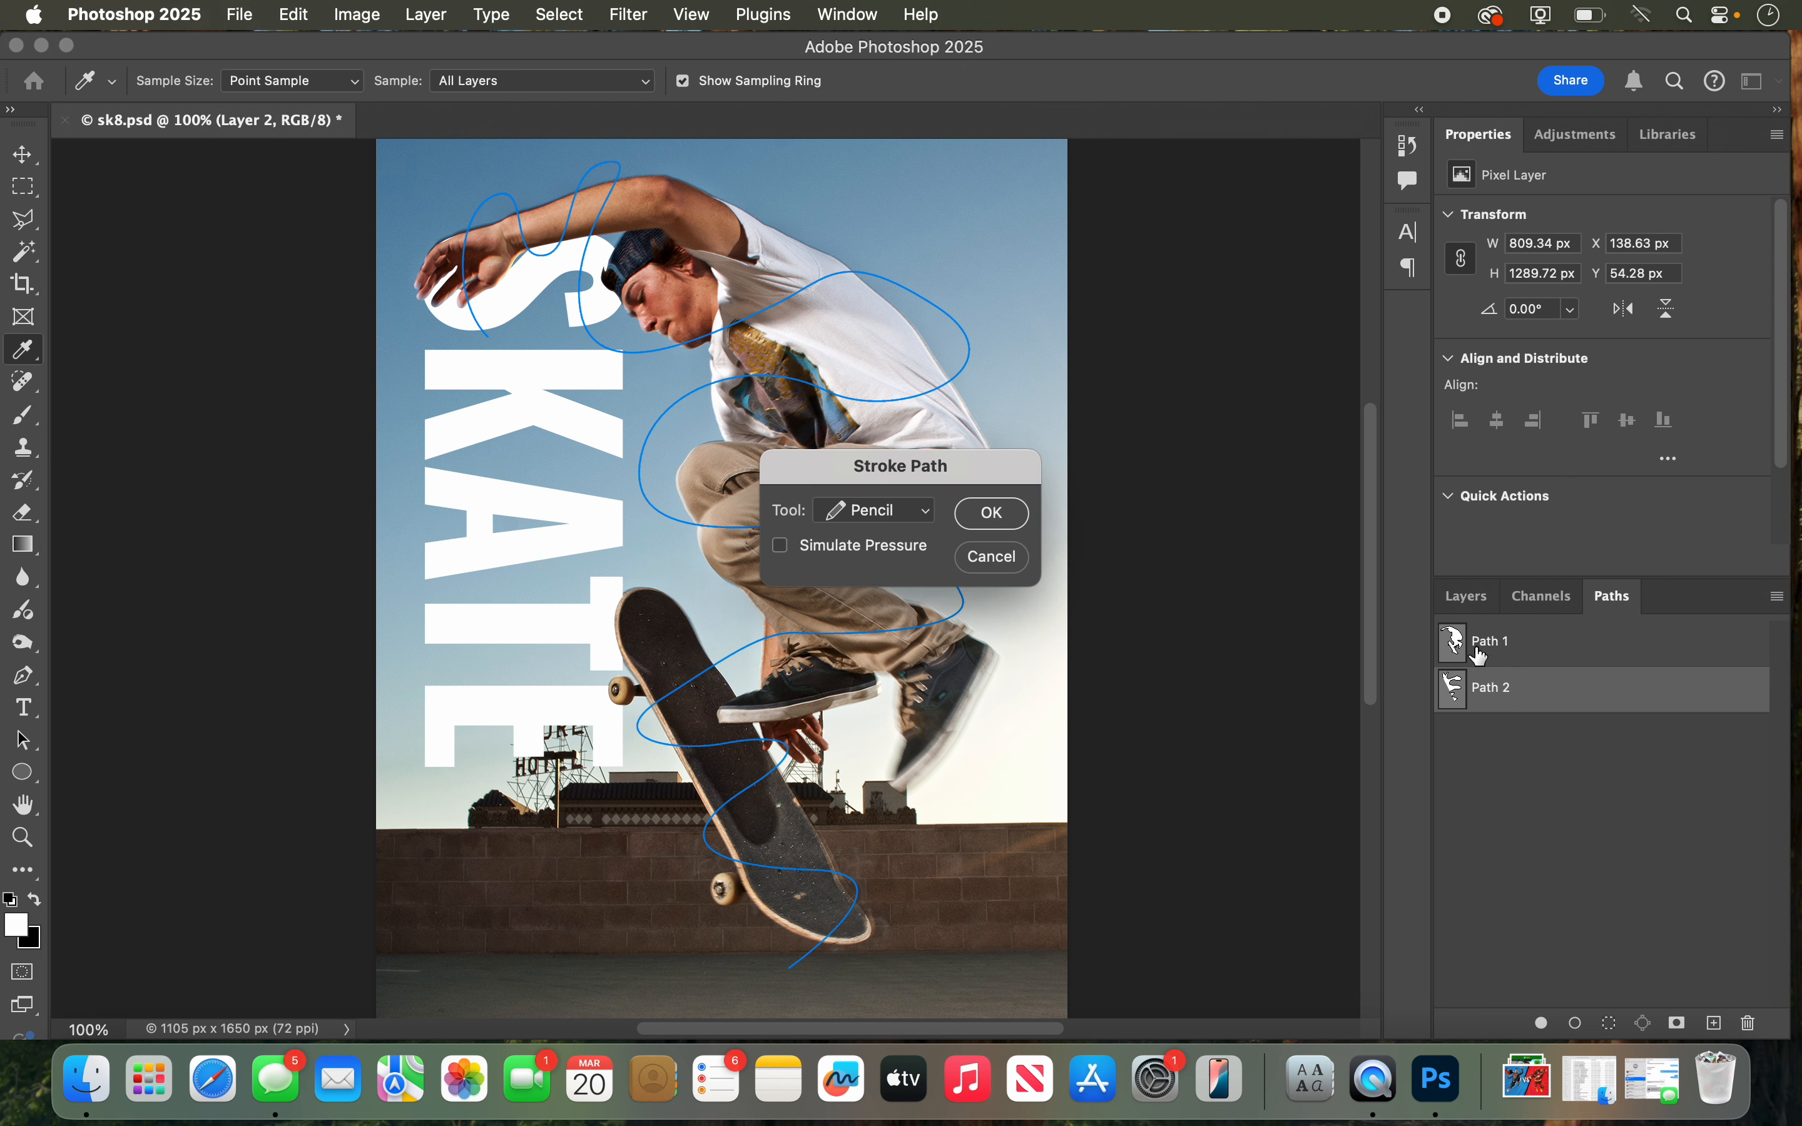
{"action": "left_click_drag", "start_coordinate": [953, 465], "coordinate": [1340, 380]}
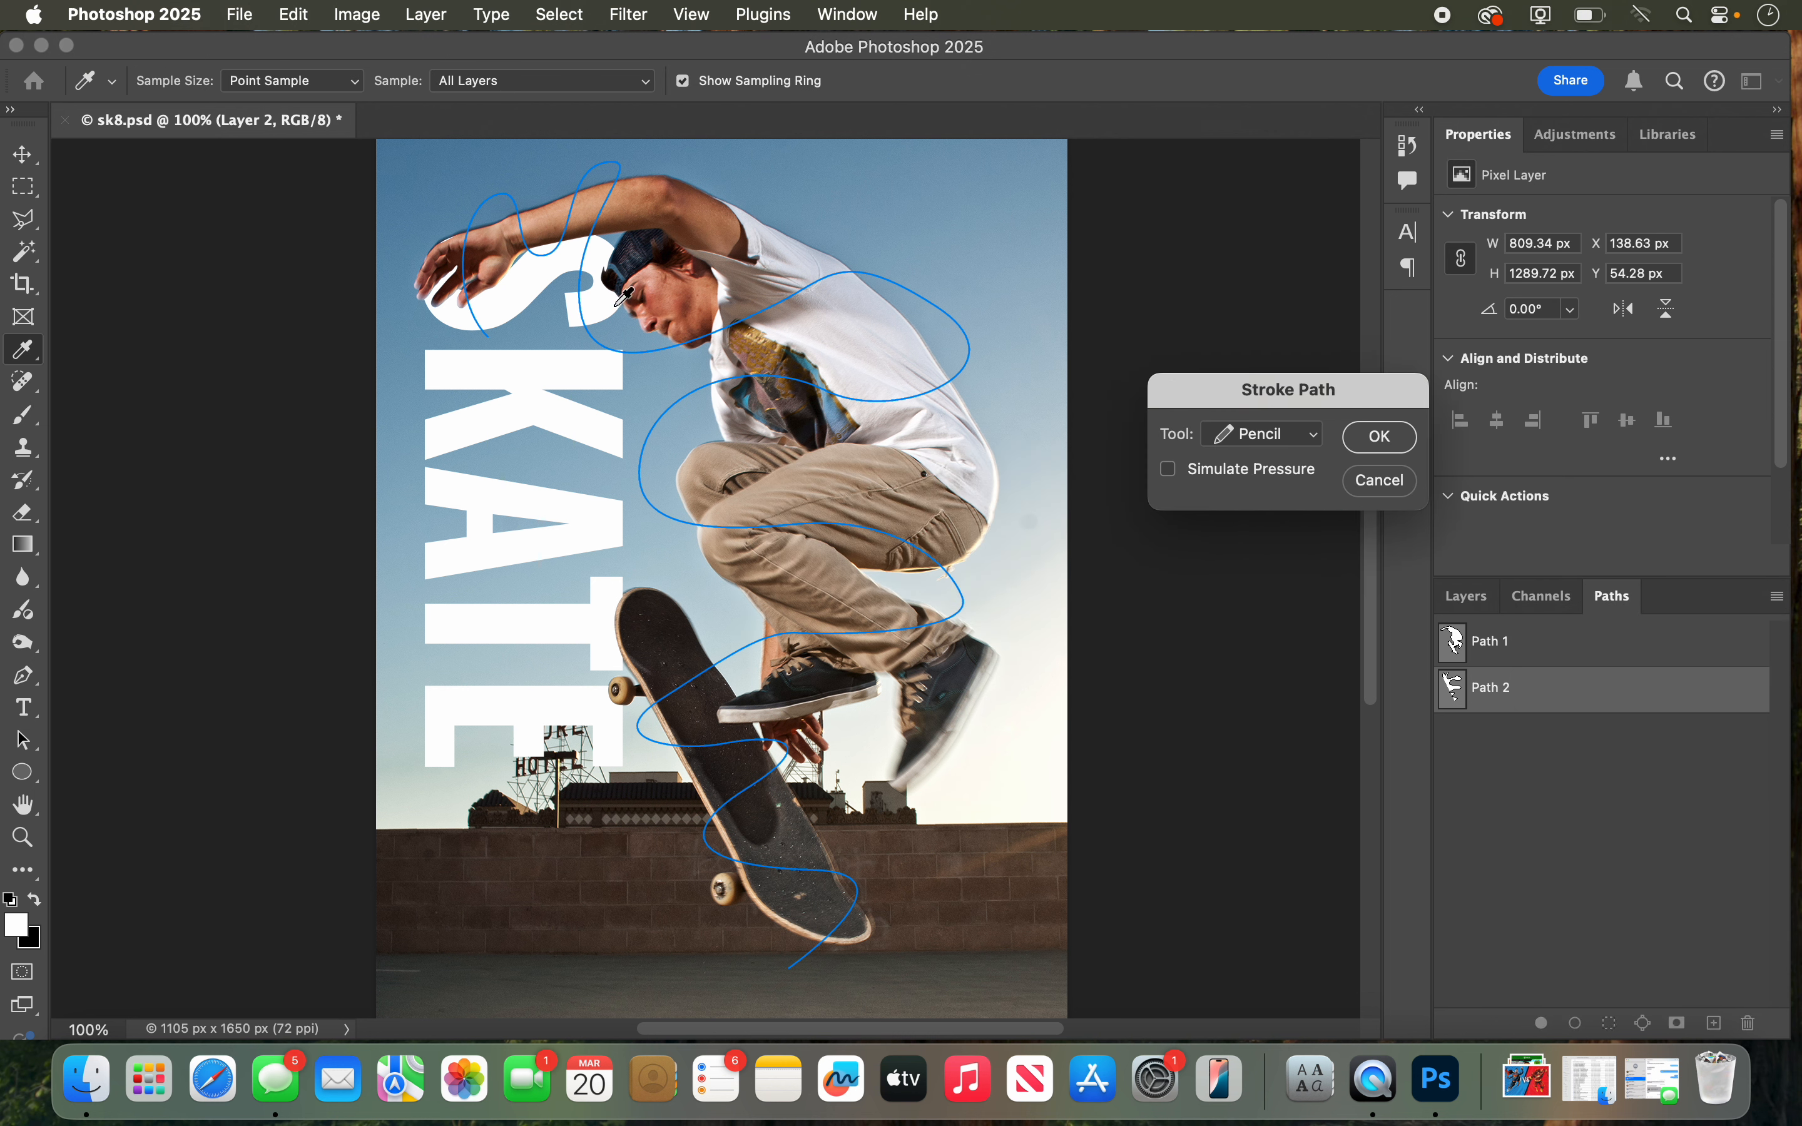
{"action": "left_click", "coordinate": [1269, 444]}
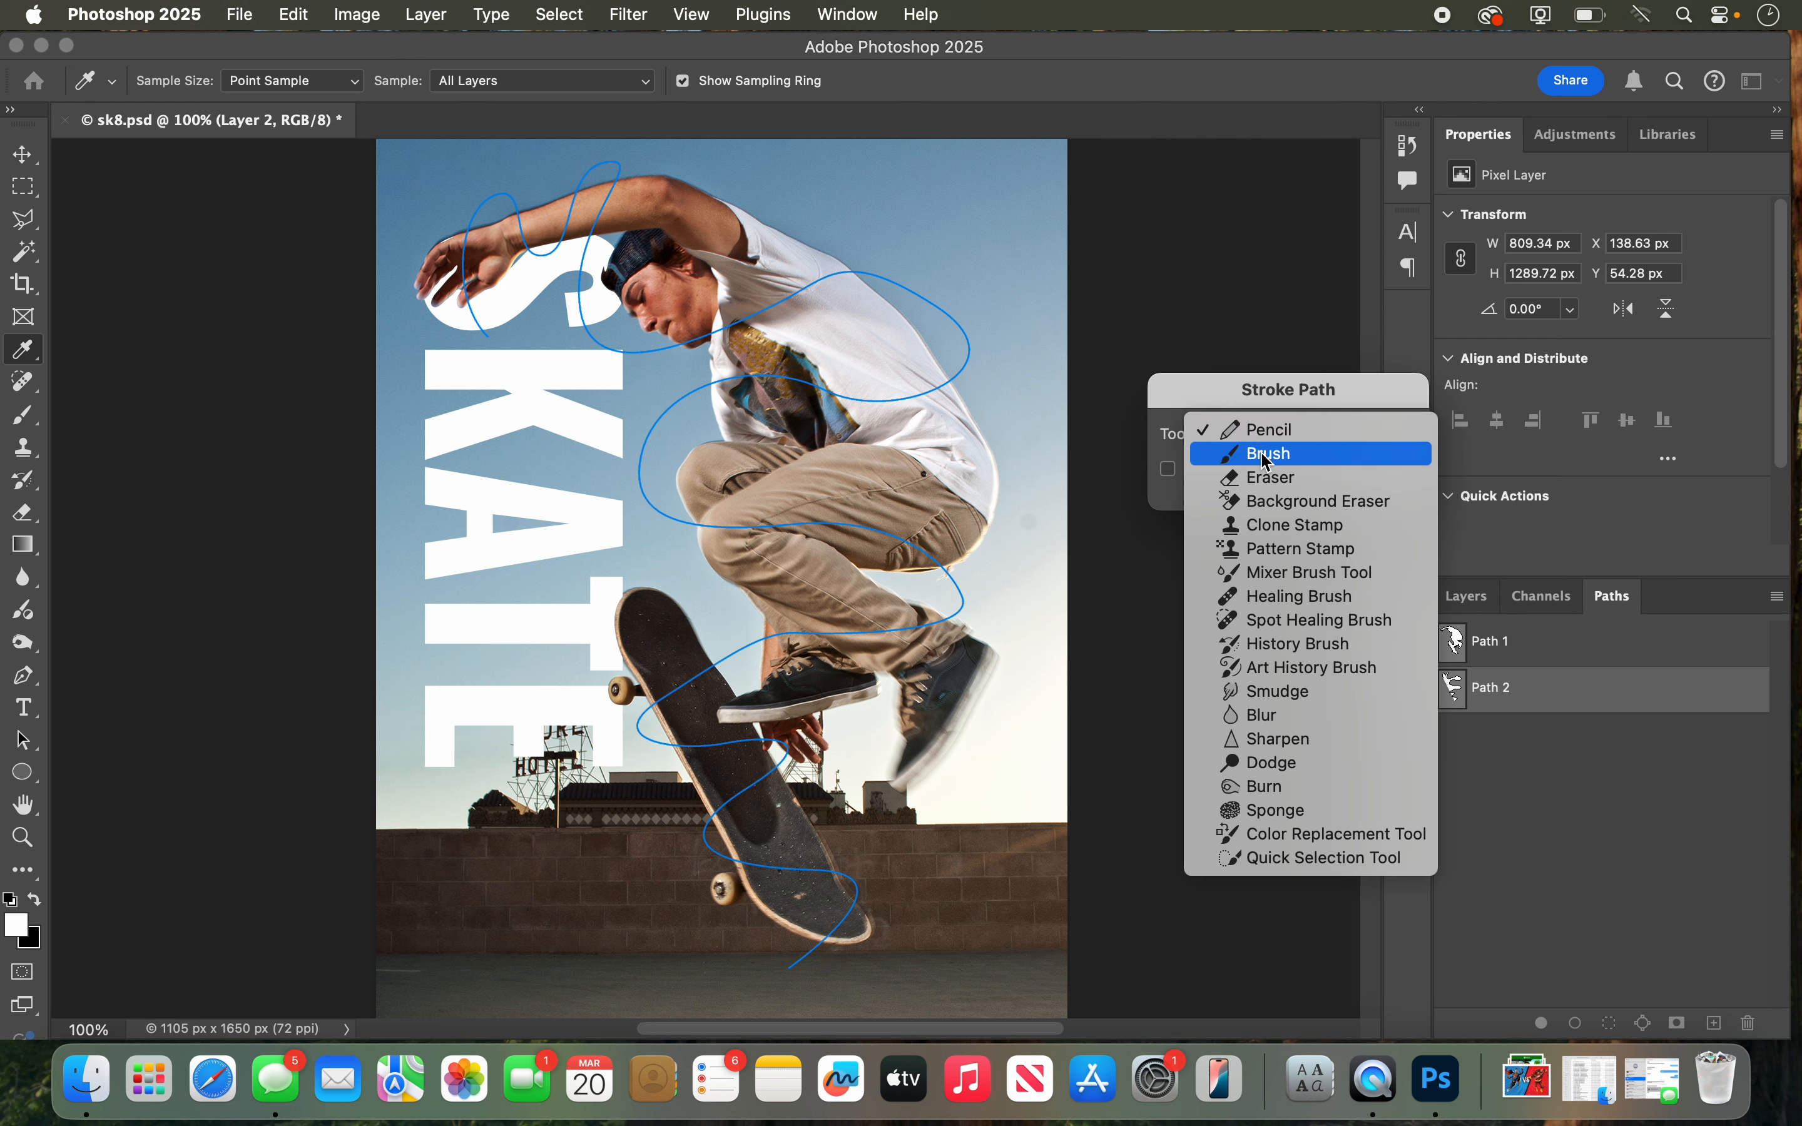
{"action": "left_click", "coordinate": [1270, 461]}
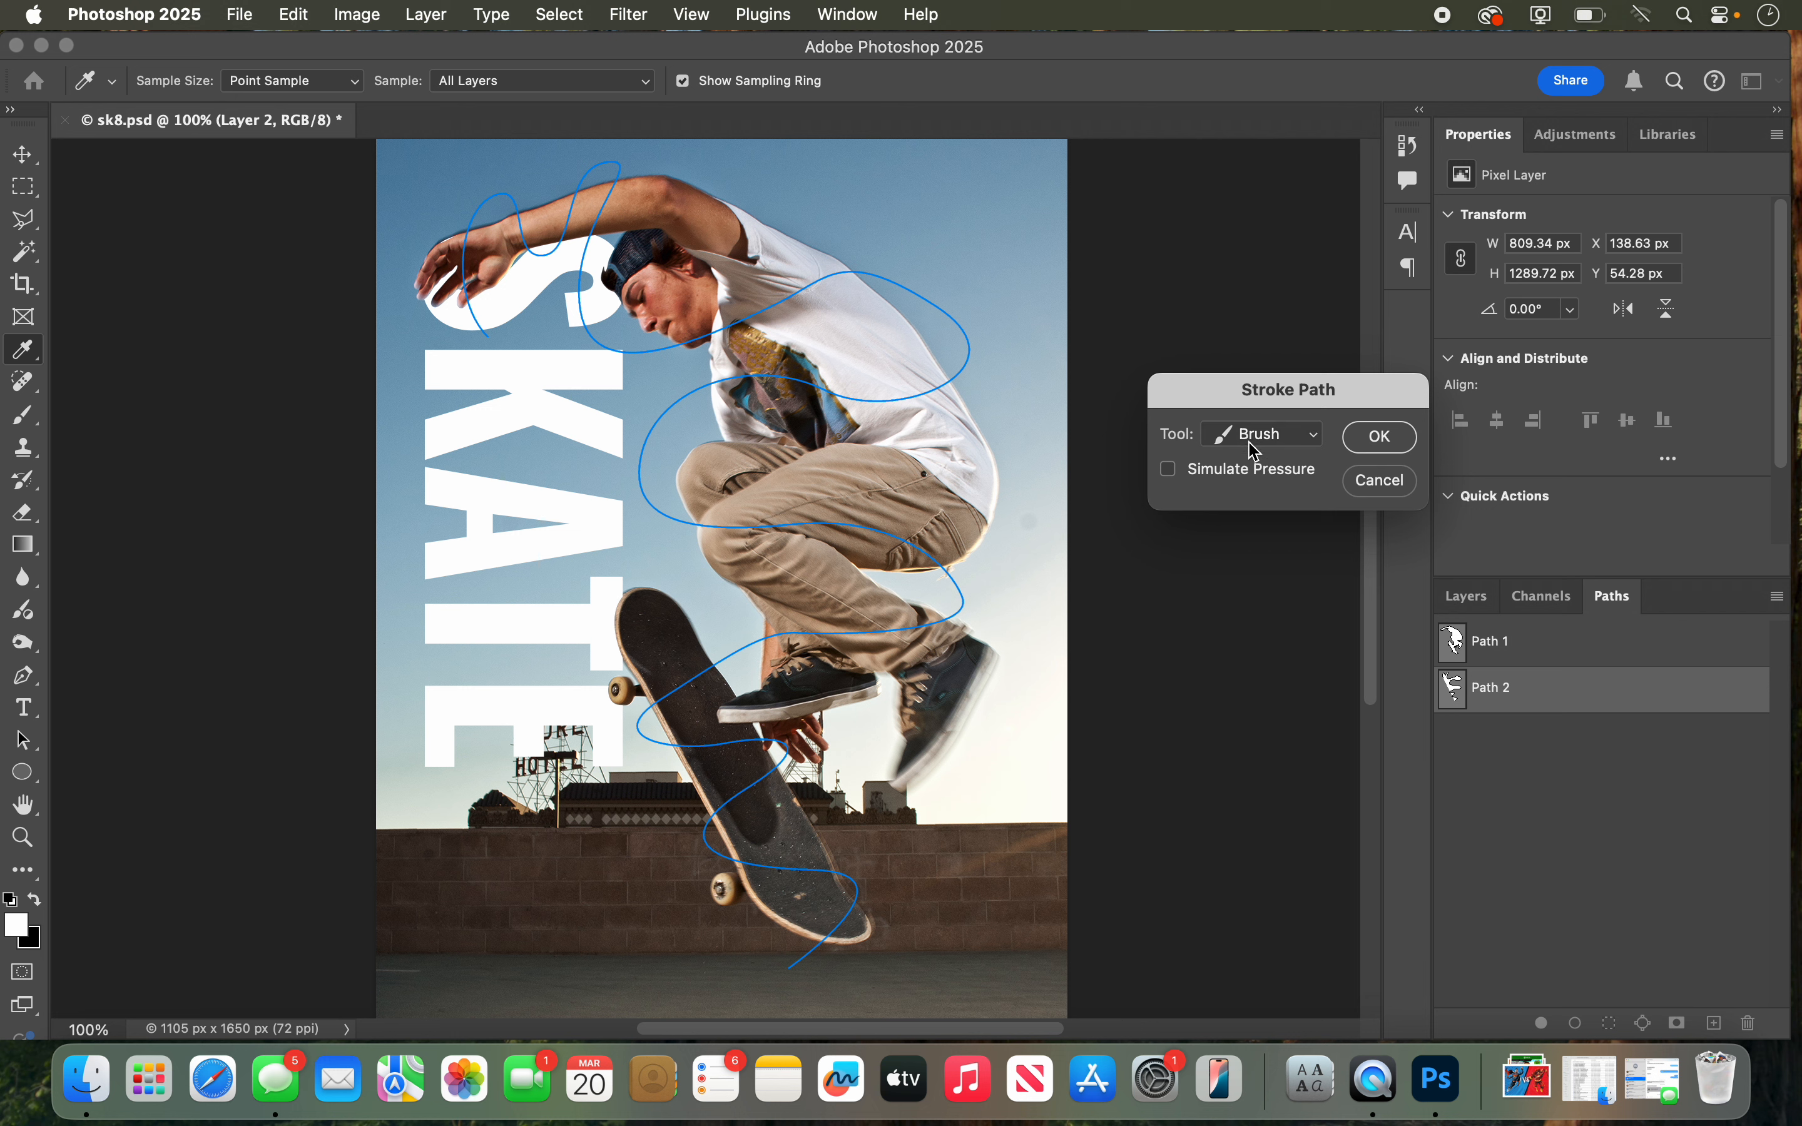
{"action": "left_click", "coordinate": [1169, 470]}
{"action": "left_click", "coordinate": [1381, 439]}
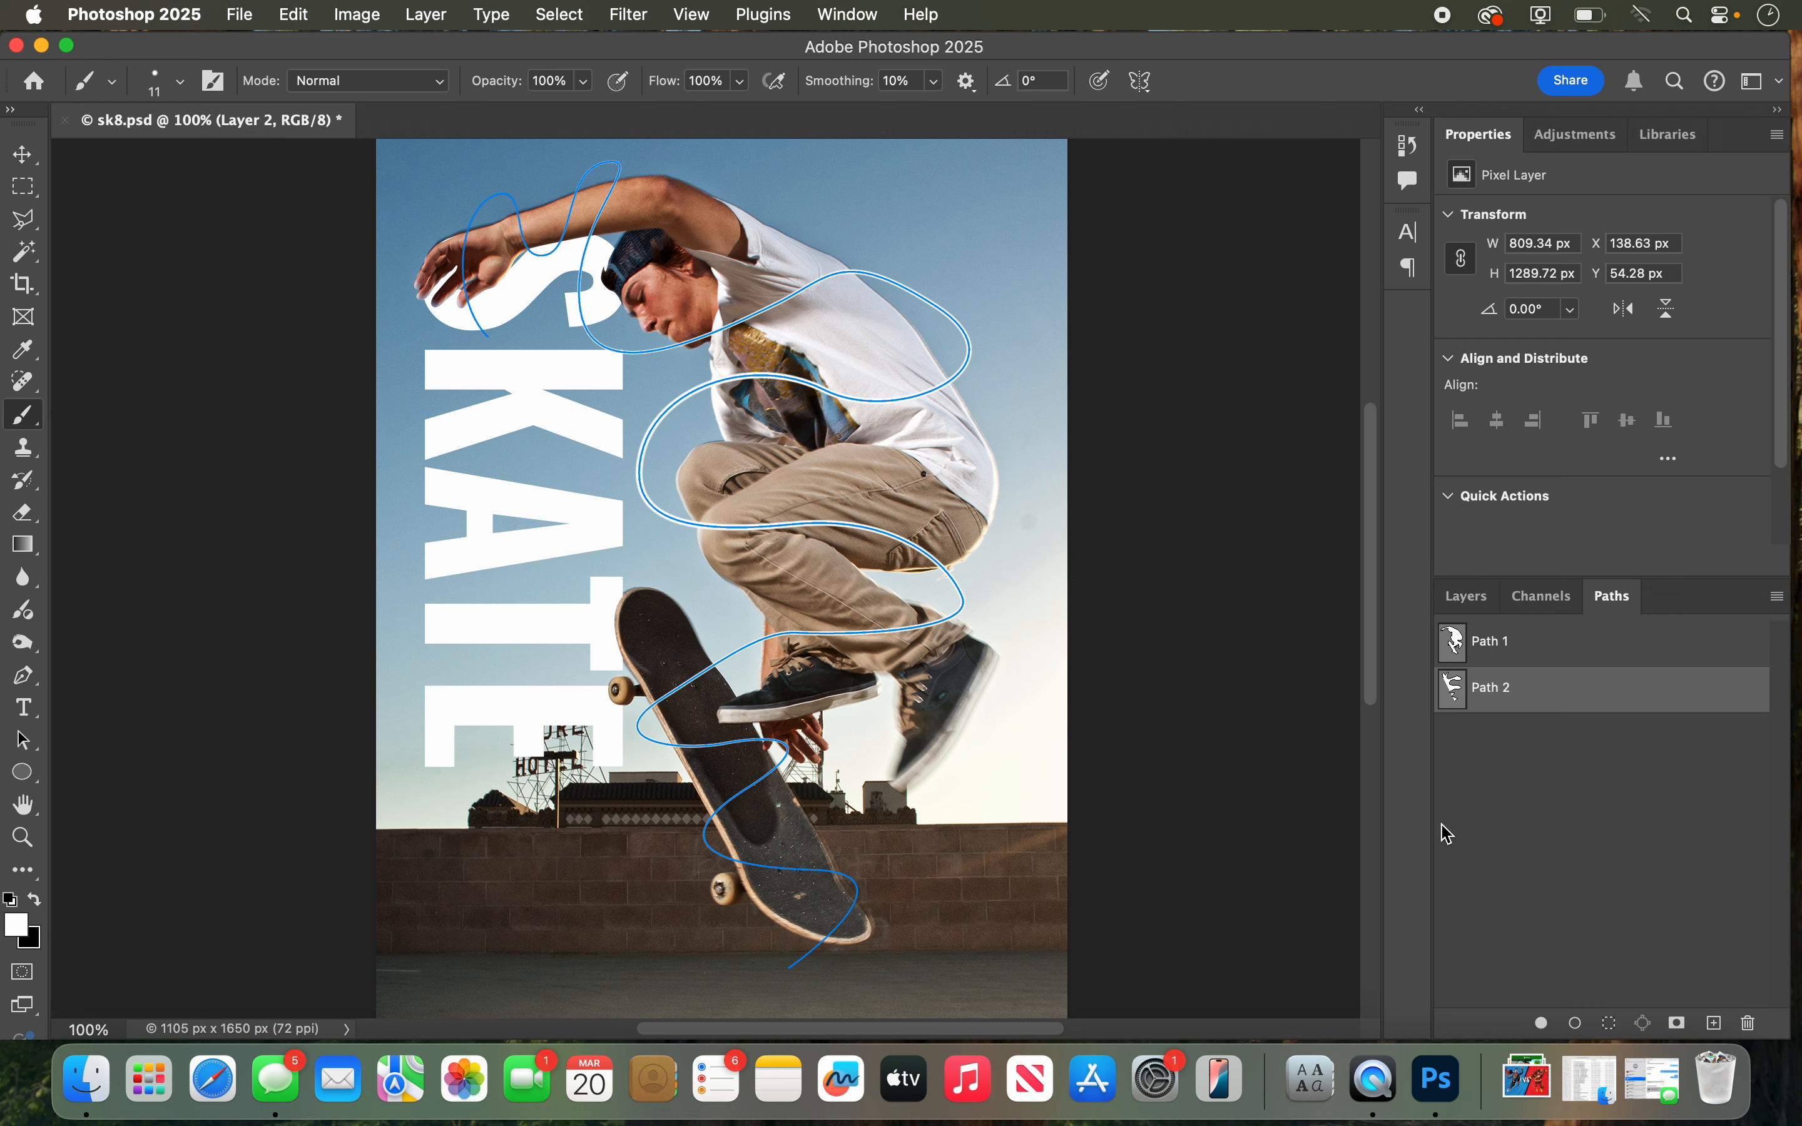
{"action": "left_click", "coordinate": [1531, 723]}
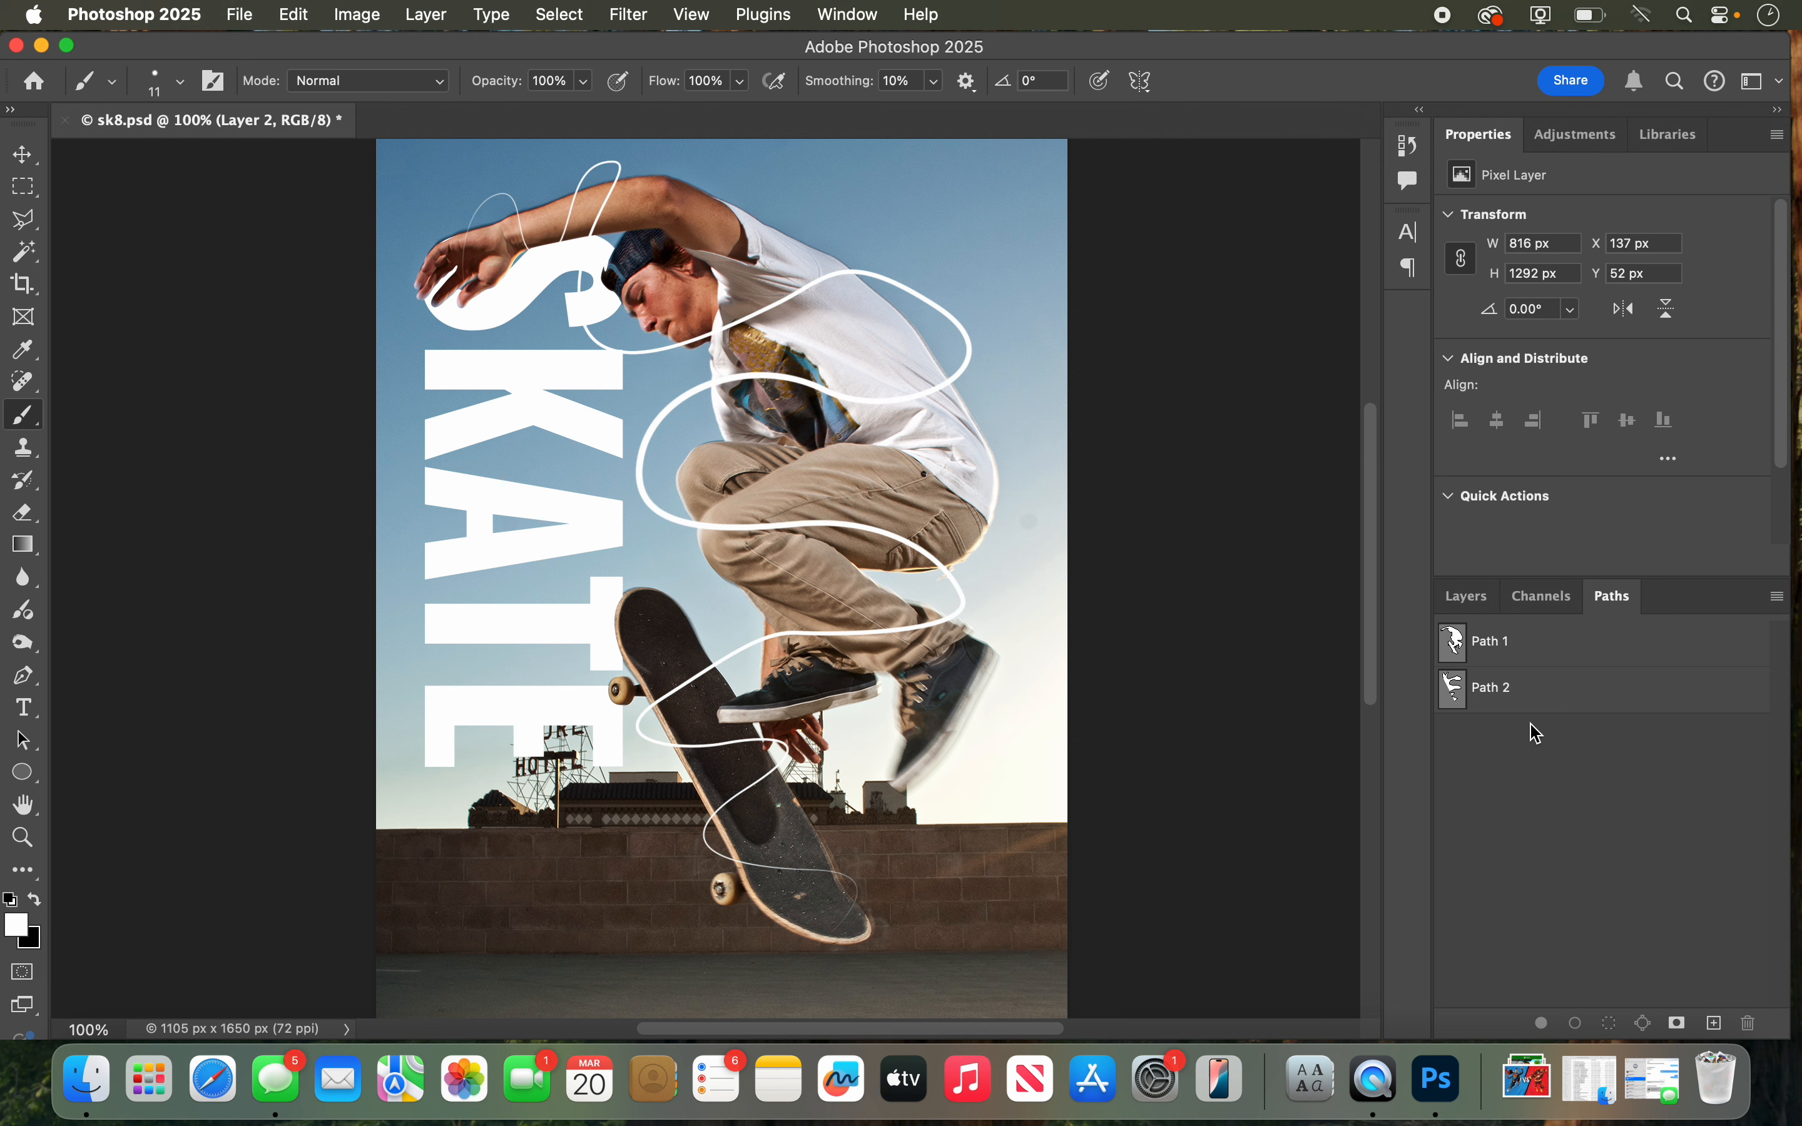
Step: Compare the poster with the stroked line on Layer 2 hidden and shown
{"action": "left_click", "coordinate": [1479, 605]}
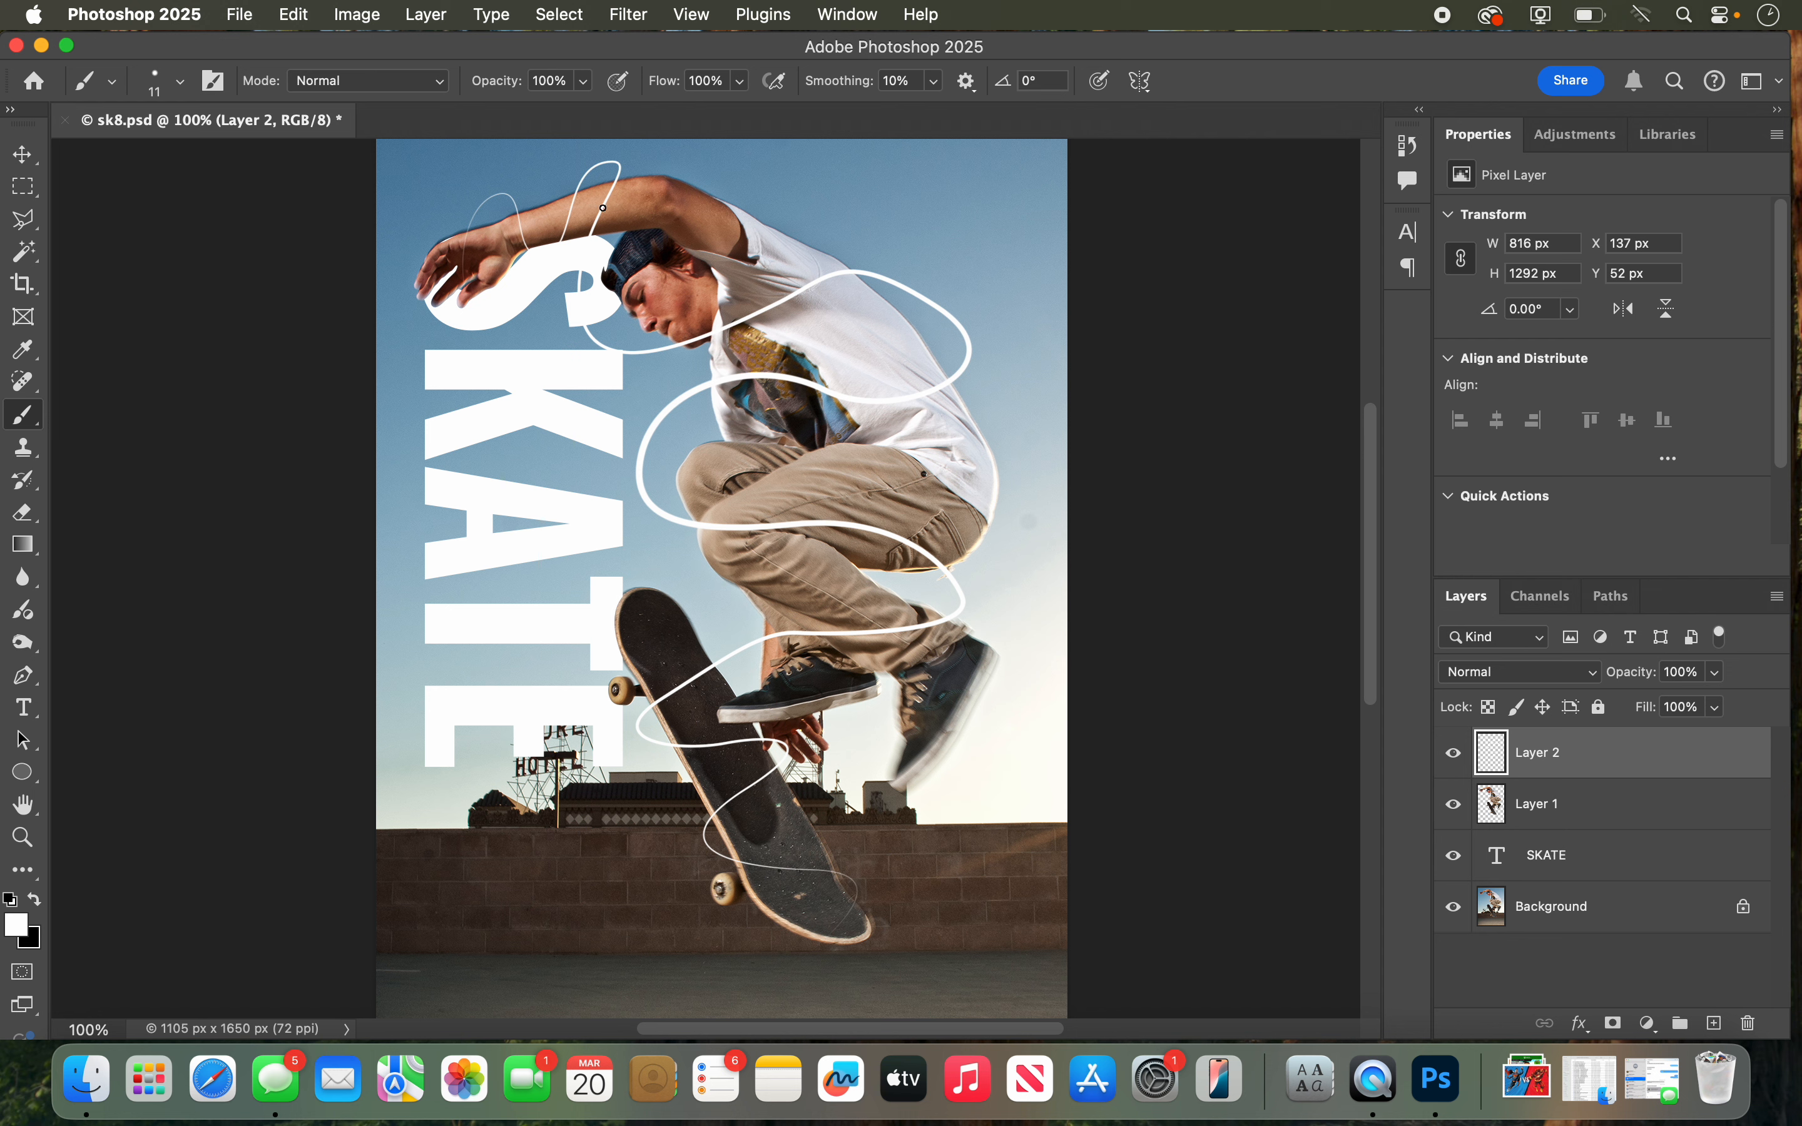
{"action": "left_click", "coordinate": [1456, 760]}
{"action": "left_click", "coordinate": [1457, 760]}
{"action": "left_click", "coordinate": [1456, 759]}
{"action": "left_click", "coordinate": [1456, 760]}
{"action": "left_click", "coordinate": [1456, 760]}
{"action": "left_click", "coordinate": [1457, 760]}
{"action": "left_click", "coordinate": [1457, 760]}
{"action": "left_click", "coordinate": [1456, 760]}
{"action": "left_click", "coordinate": [1456, 760]}
{"action": "left_click", "coordinate": [1456, 760]}
{"action": "left_click", "coordinate": [1456, 759]}
{"action": "left_click", "coordinate": [1456, 759]}
Step: Add an Outer Glow to Layer 2 in bright purple #cc00ff with 100% opacity, 11% spread and 21 px size
{"action": "left_click", "coordinate": [1582, 1027]}
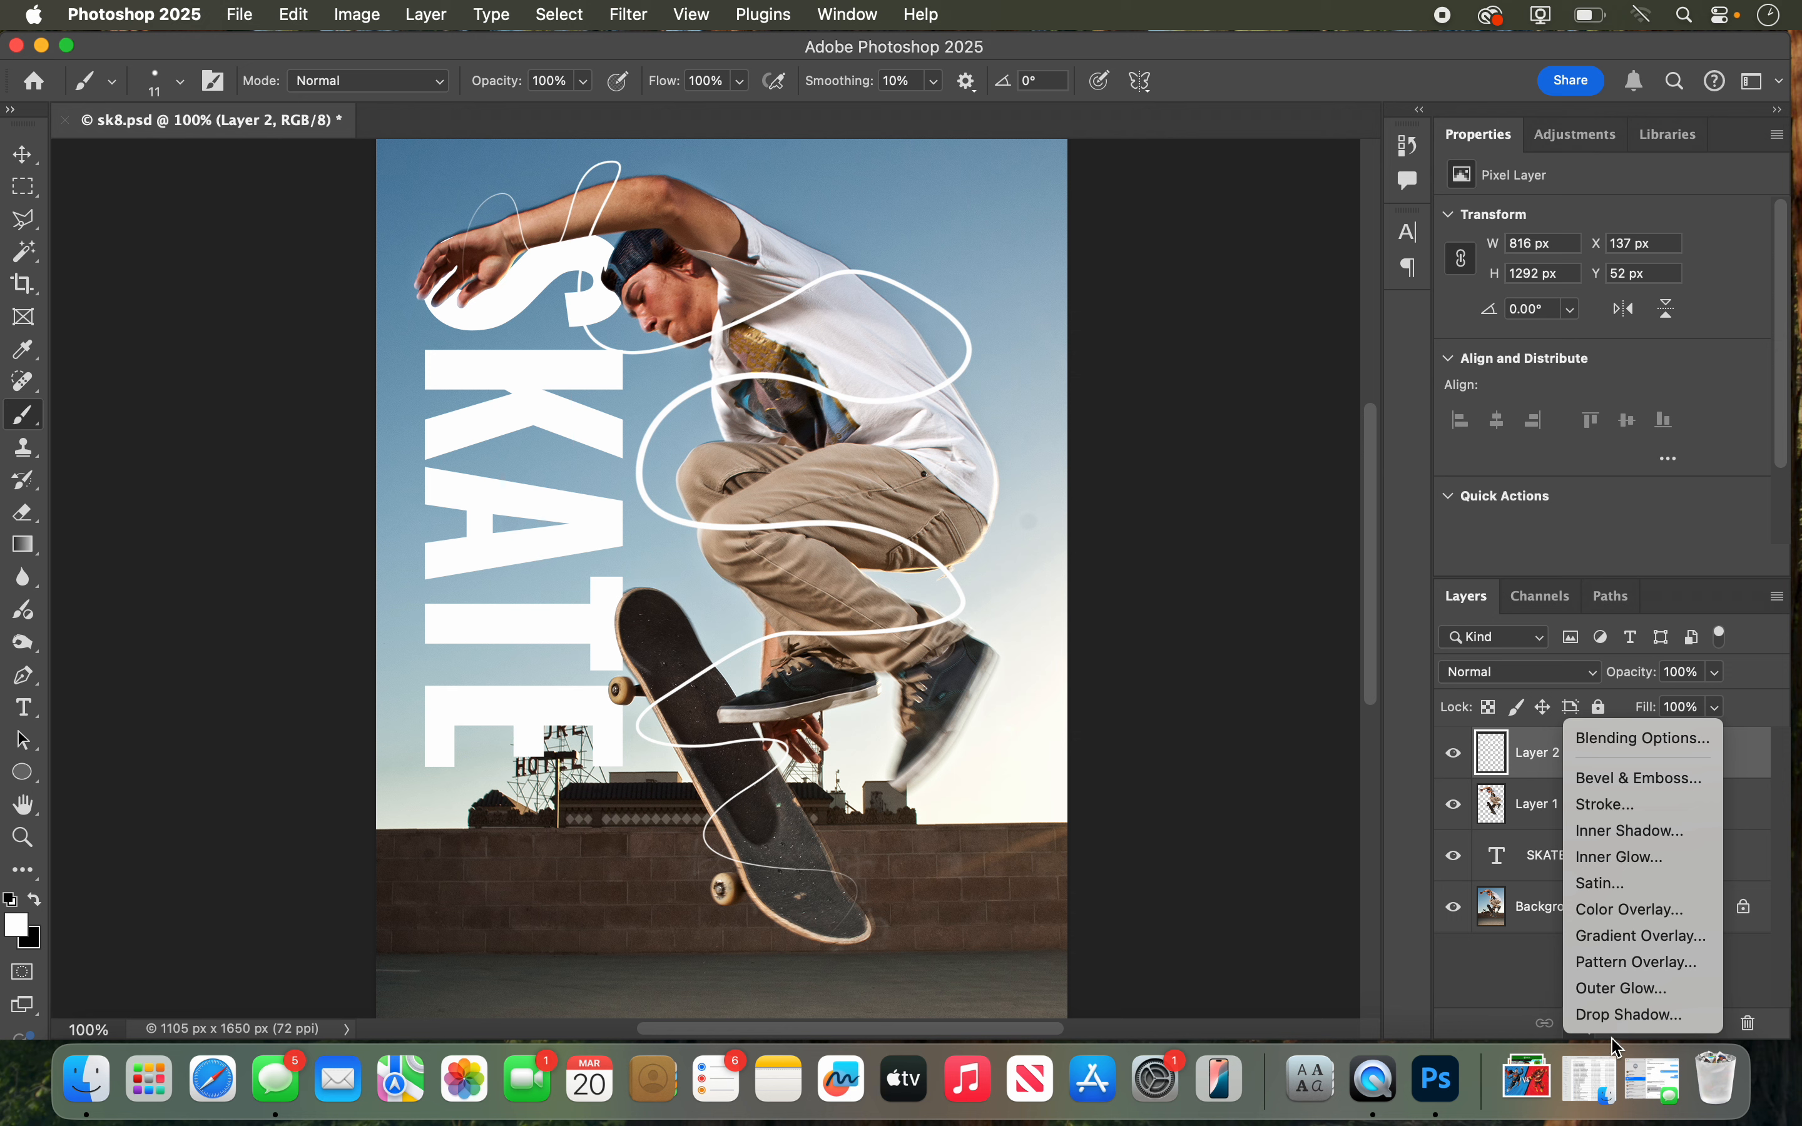
{"action": "left_click", "coordinate": [1609, 995]}
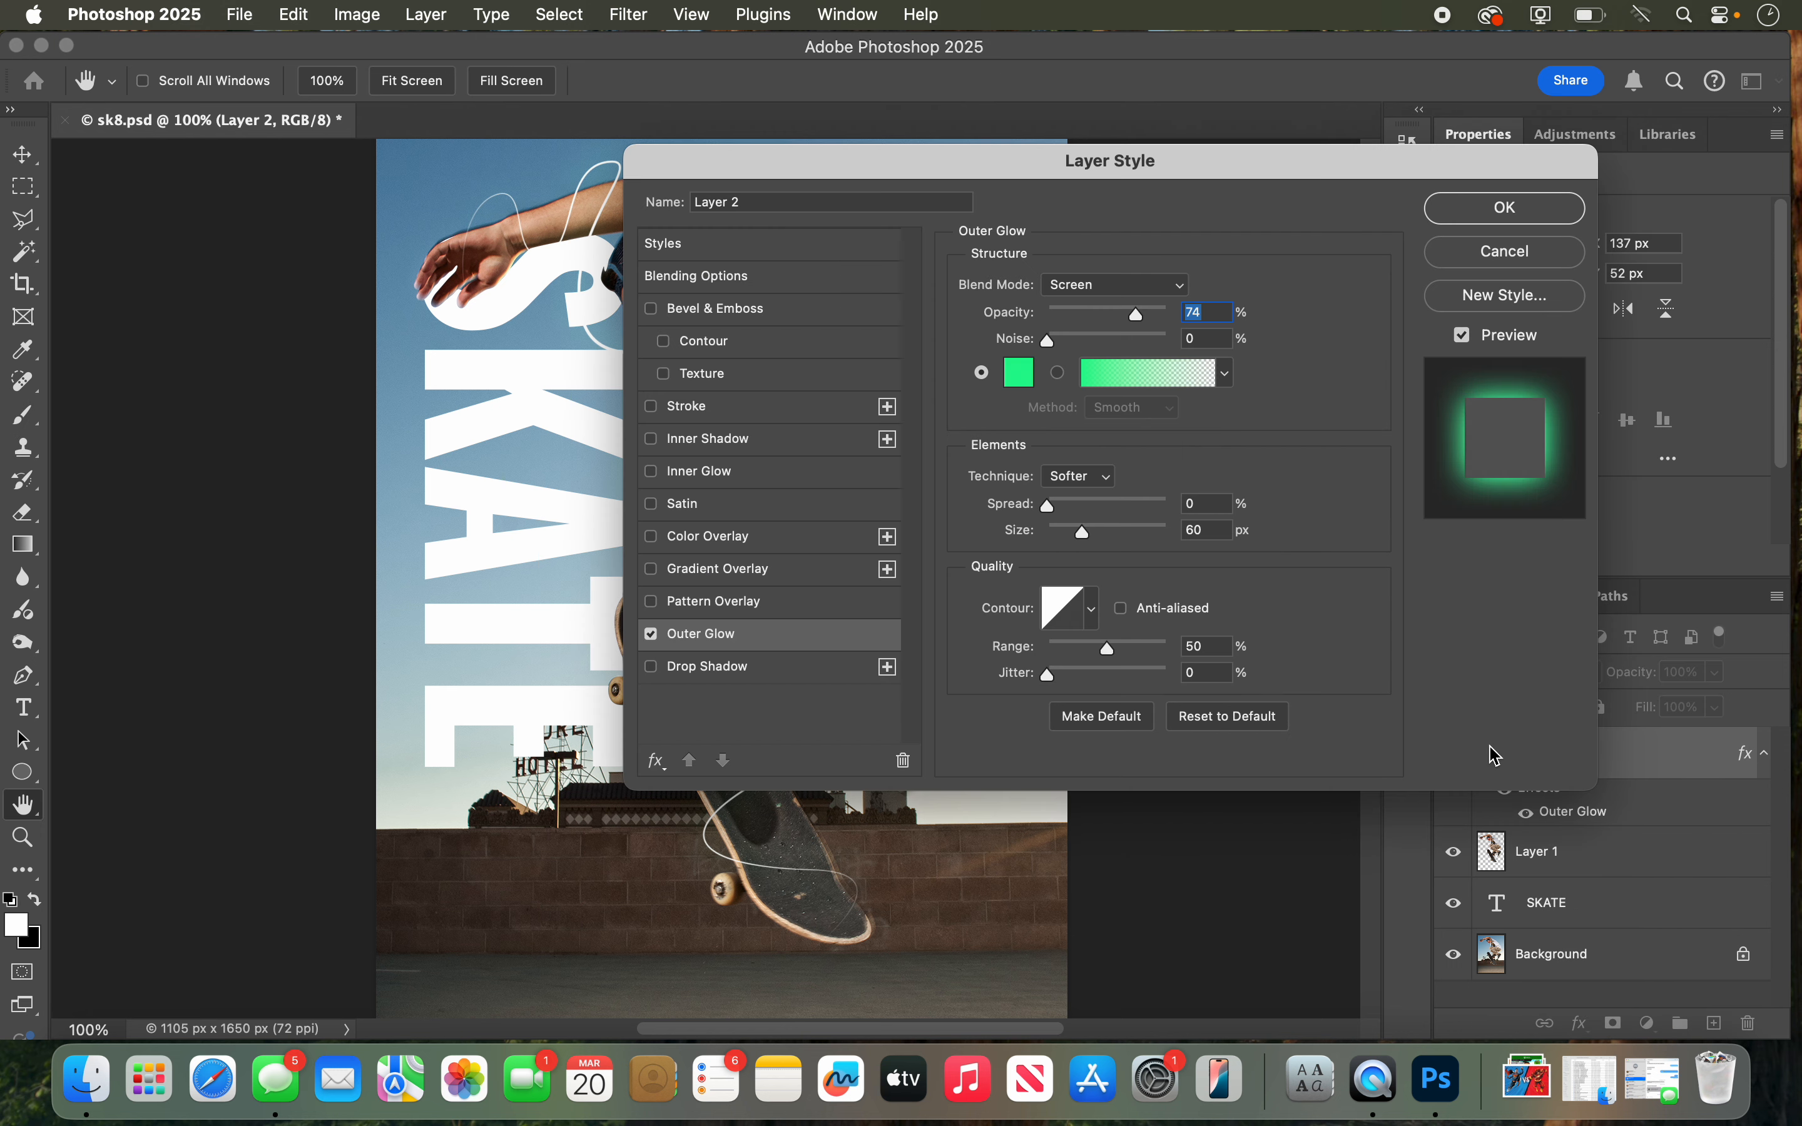
{"action": "left_click_drag", "start_coordinate": [885, 156], "coordinate": [1095, 110]}
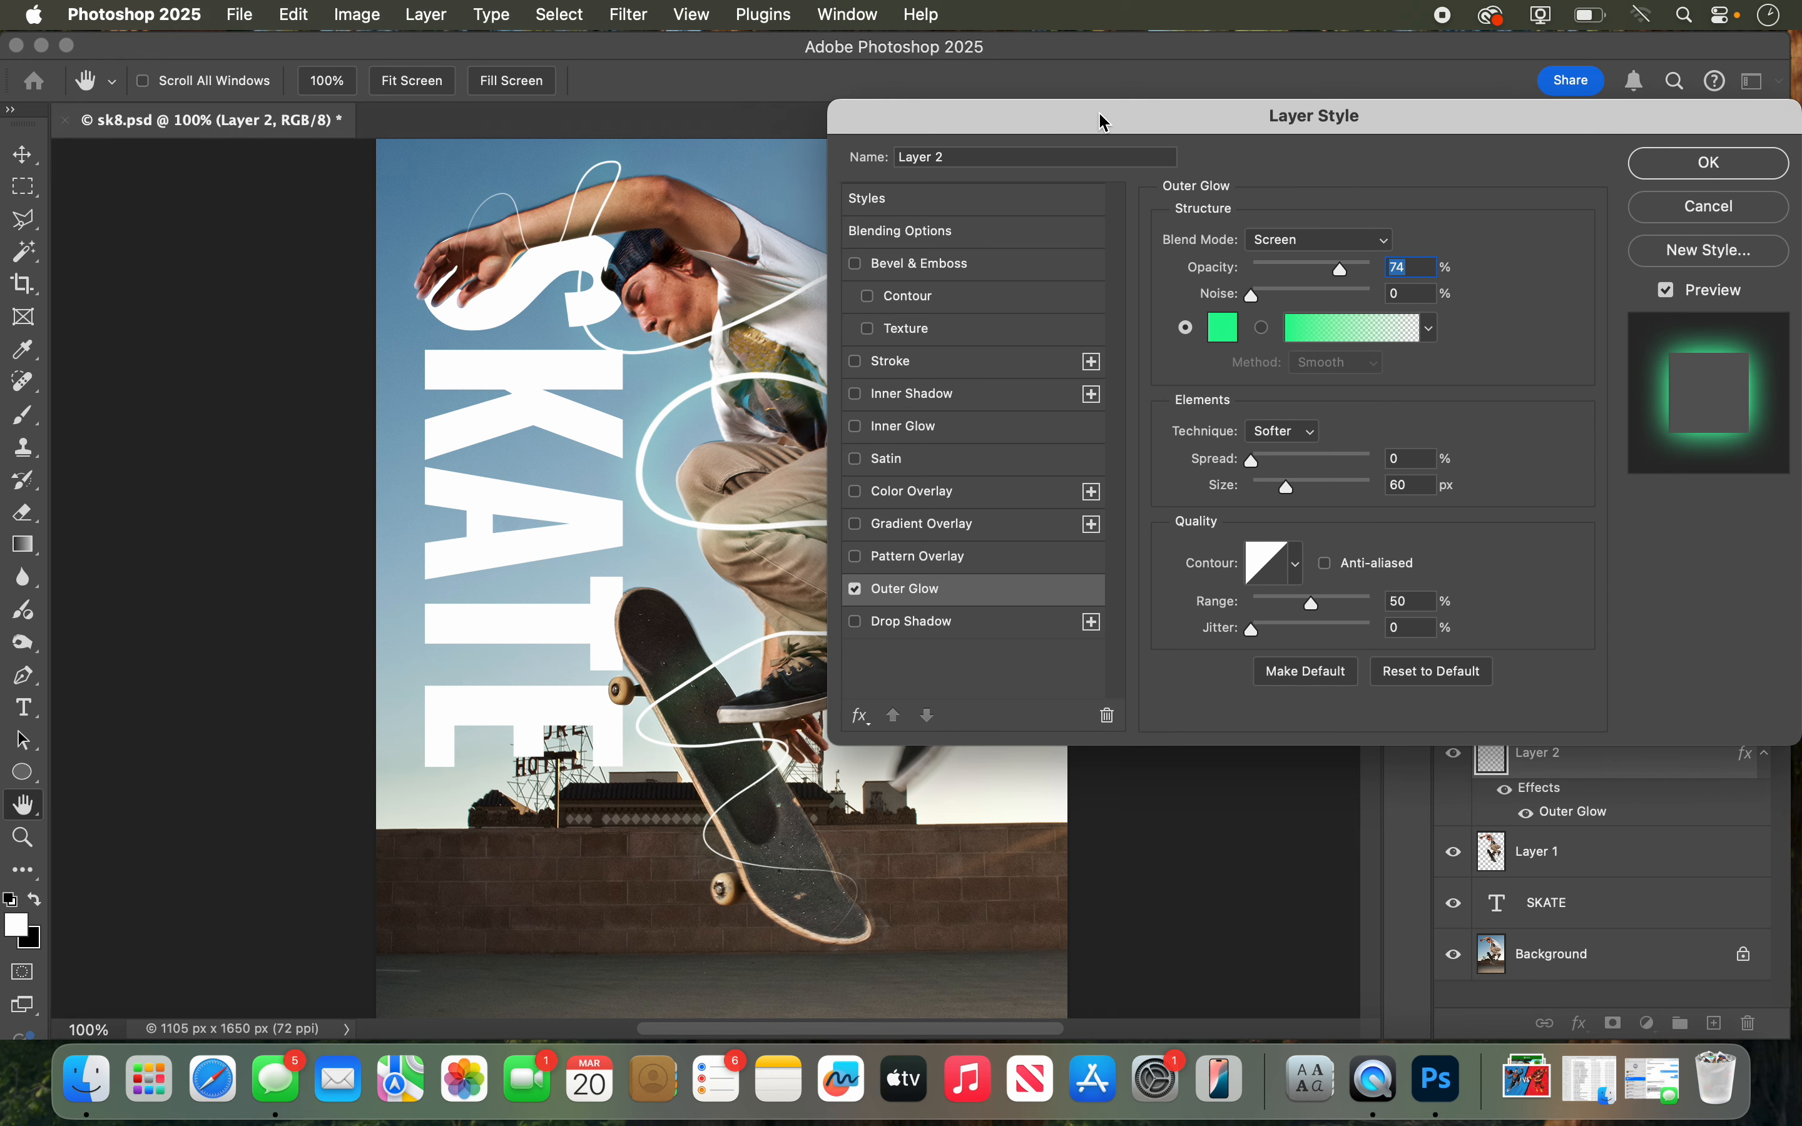
{"action": "left_click", "coordinate": [1223, 335]}
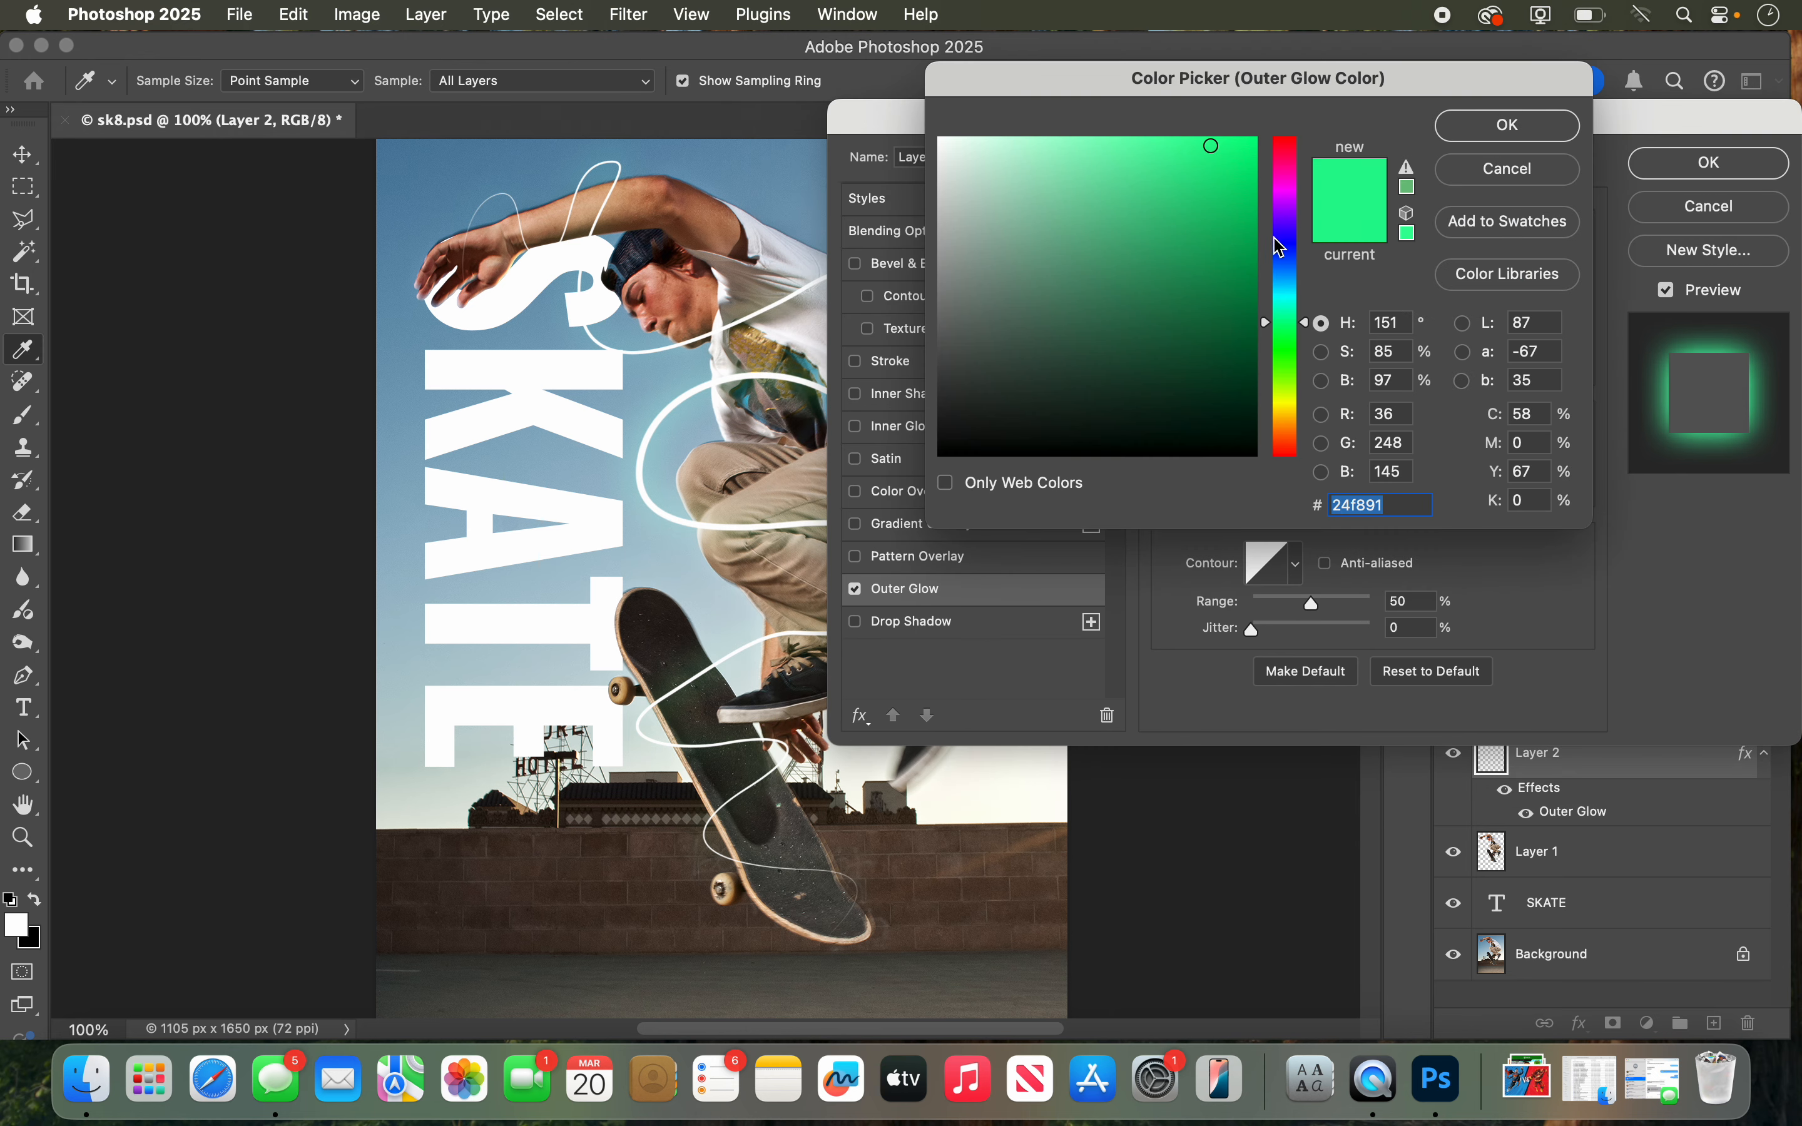
{"action": "left_click", "coordinate": [1286, 200]}
{"action": "mouse_move", "coordinate": [1214, 186]}
{"action": "left_mouse_down"}
{"action": "mouse_move", "coordinate": [1133, 152]}
{"action": "mouse_move", "coordinate": [1257, 134]}
{"action": "left_mouse_up"}
{"action": "left_click", "coordinate": [1458, 133]}
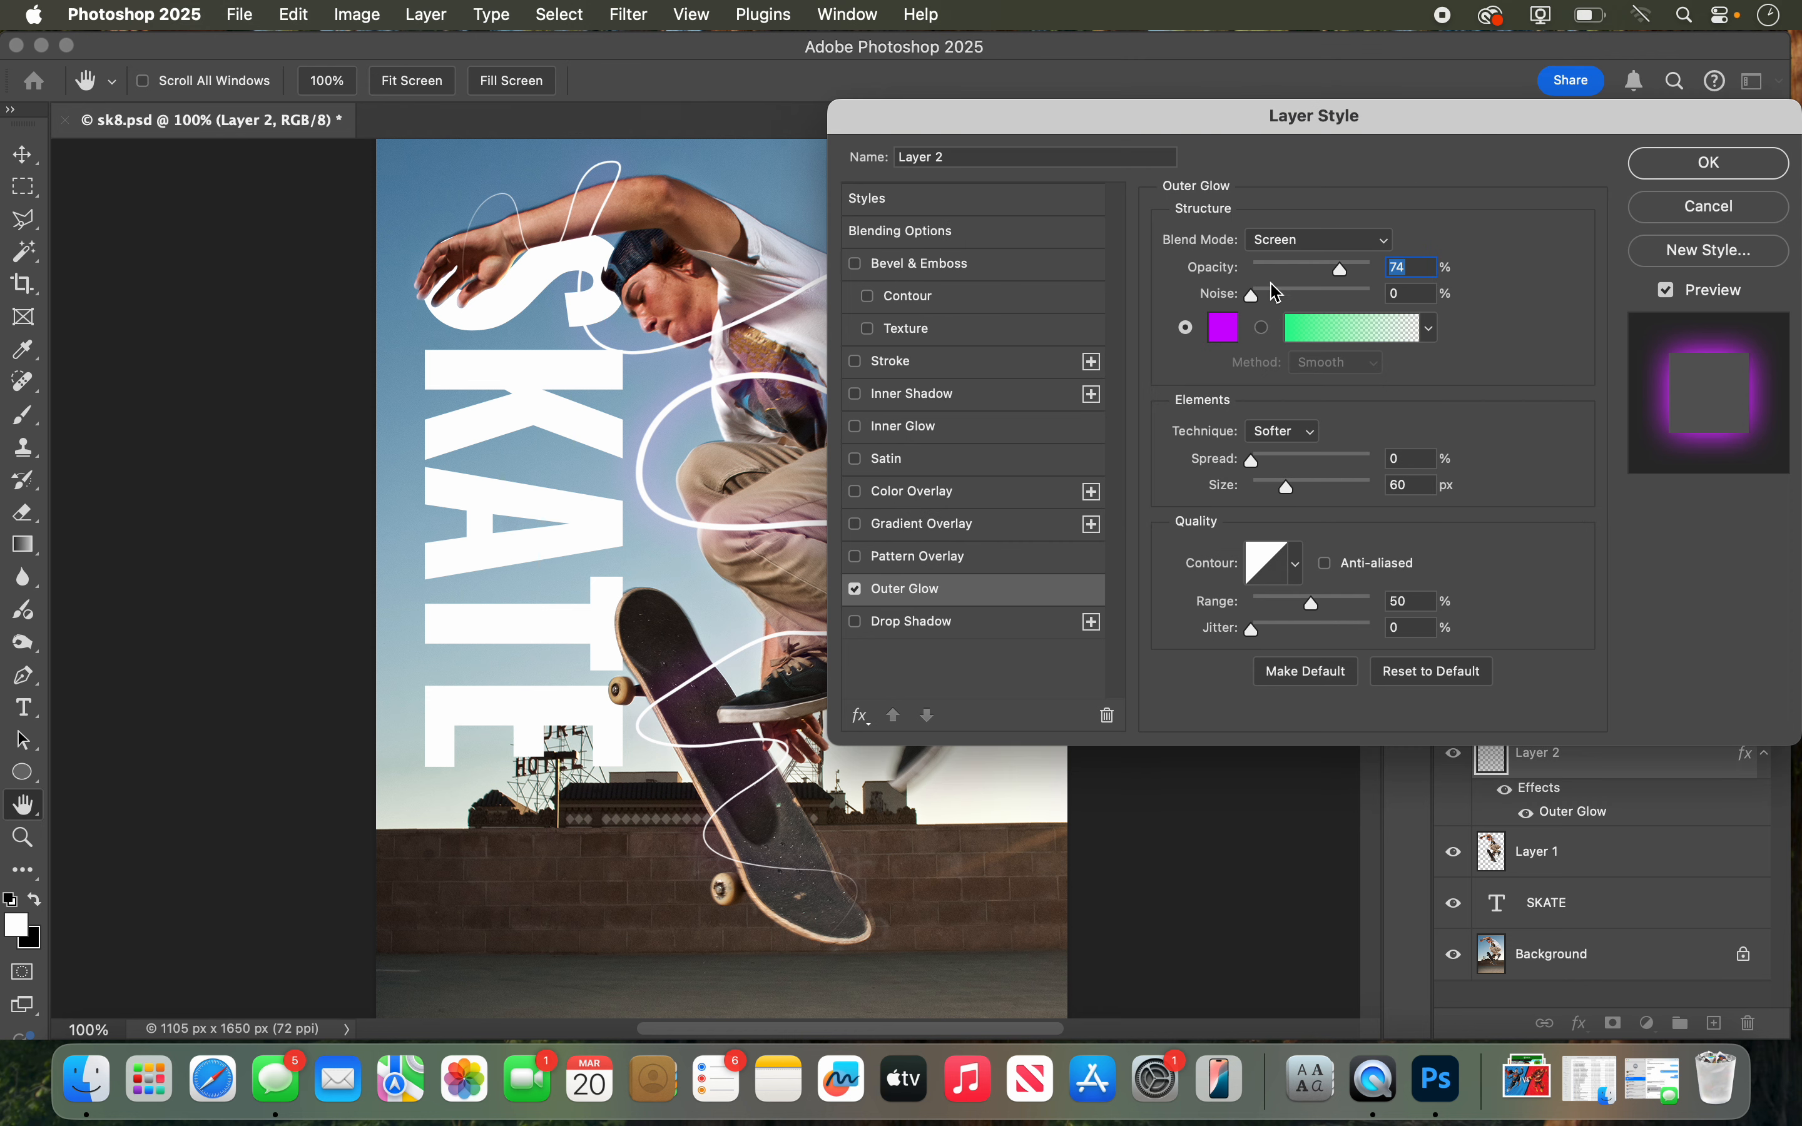
{"action": "left_click_drag", "start_coordinate": [1340, 273], "coordinate": [1379, 283]}
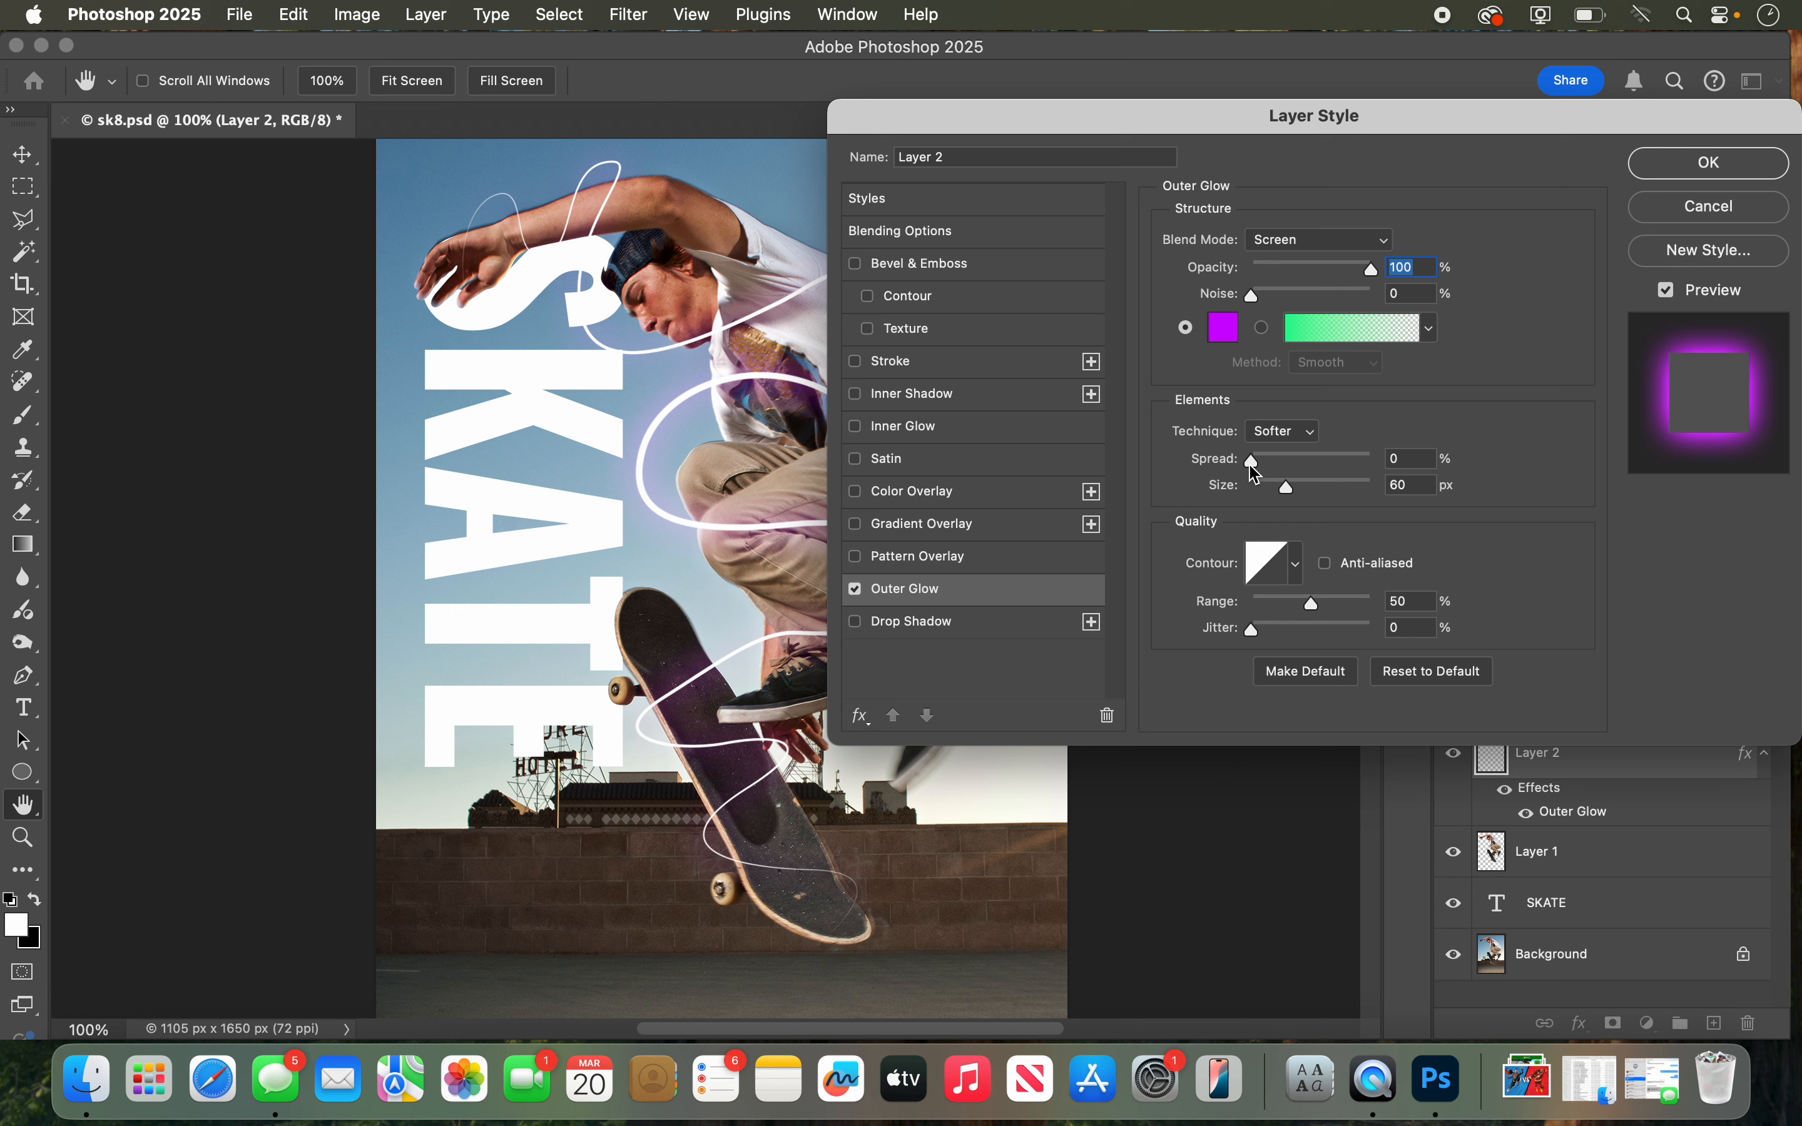
{"action": "mouse_move", "coordinate": [1253, 470]}
{"action": "left_mouse_down"}
{"action": "mouse_move", "coordinate": [1288, 489]}
{"action": "mouse_move", "coordinate": [1266, 469]}
{"action": "left_mouse_up"}
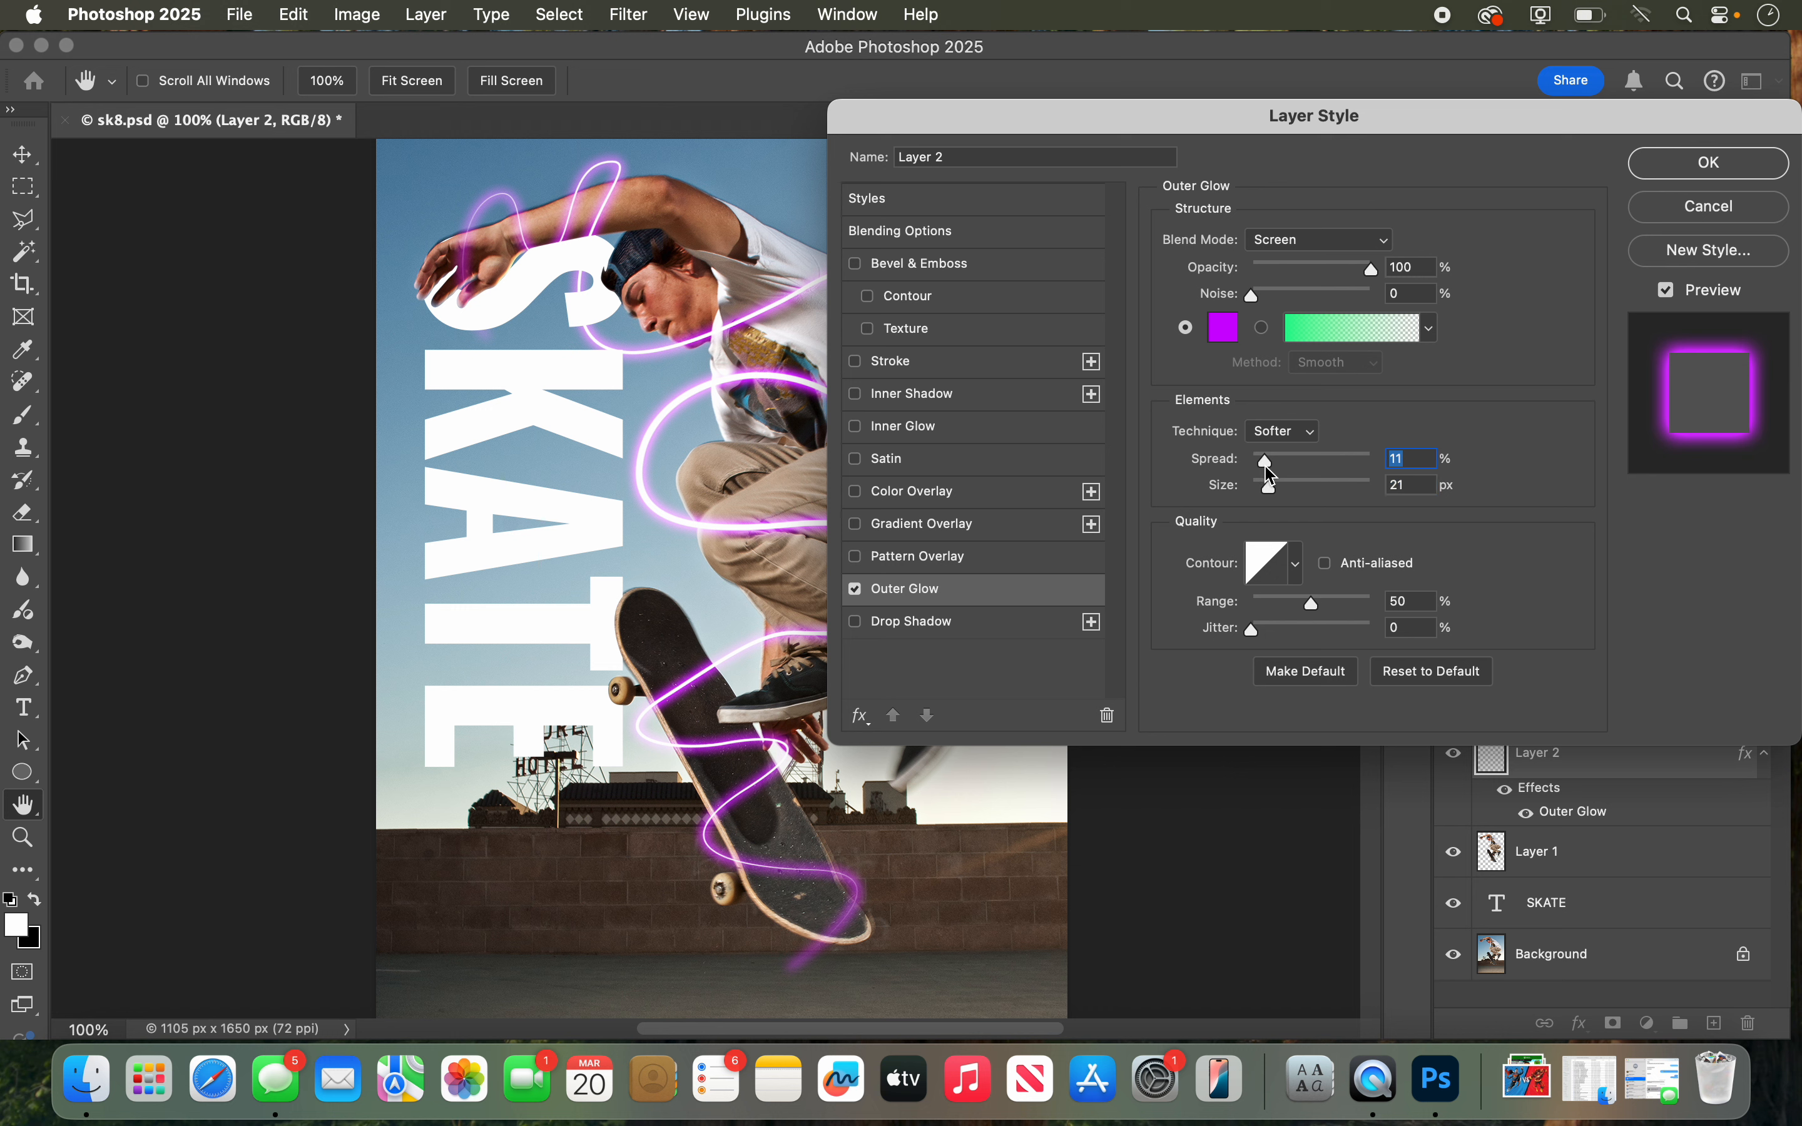
Step: Try several other contour shapes for the outer glow, and return to the linear contour
{"action": "left_click", "coordinate": [1302, 565]}
{"action": "left_click", "coordinate": [1225, 657]}
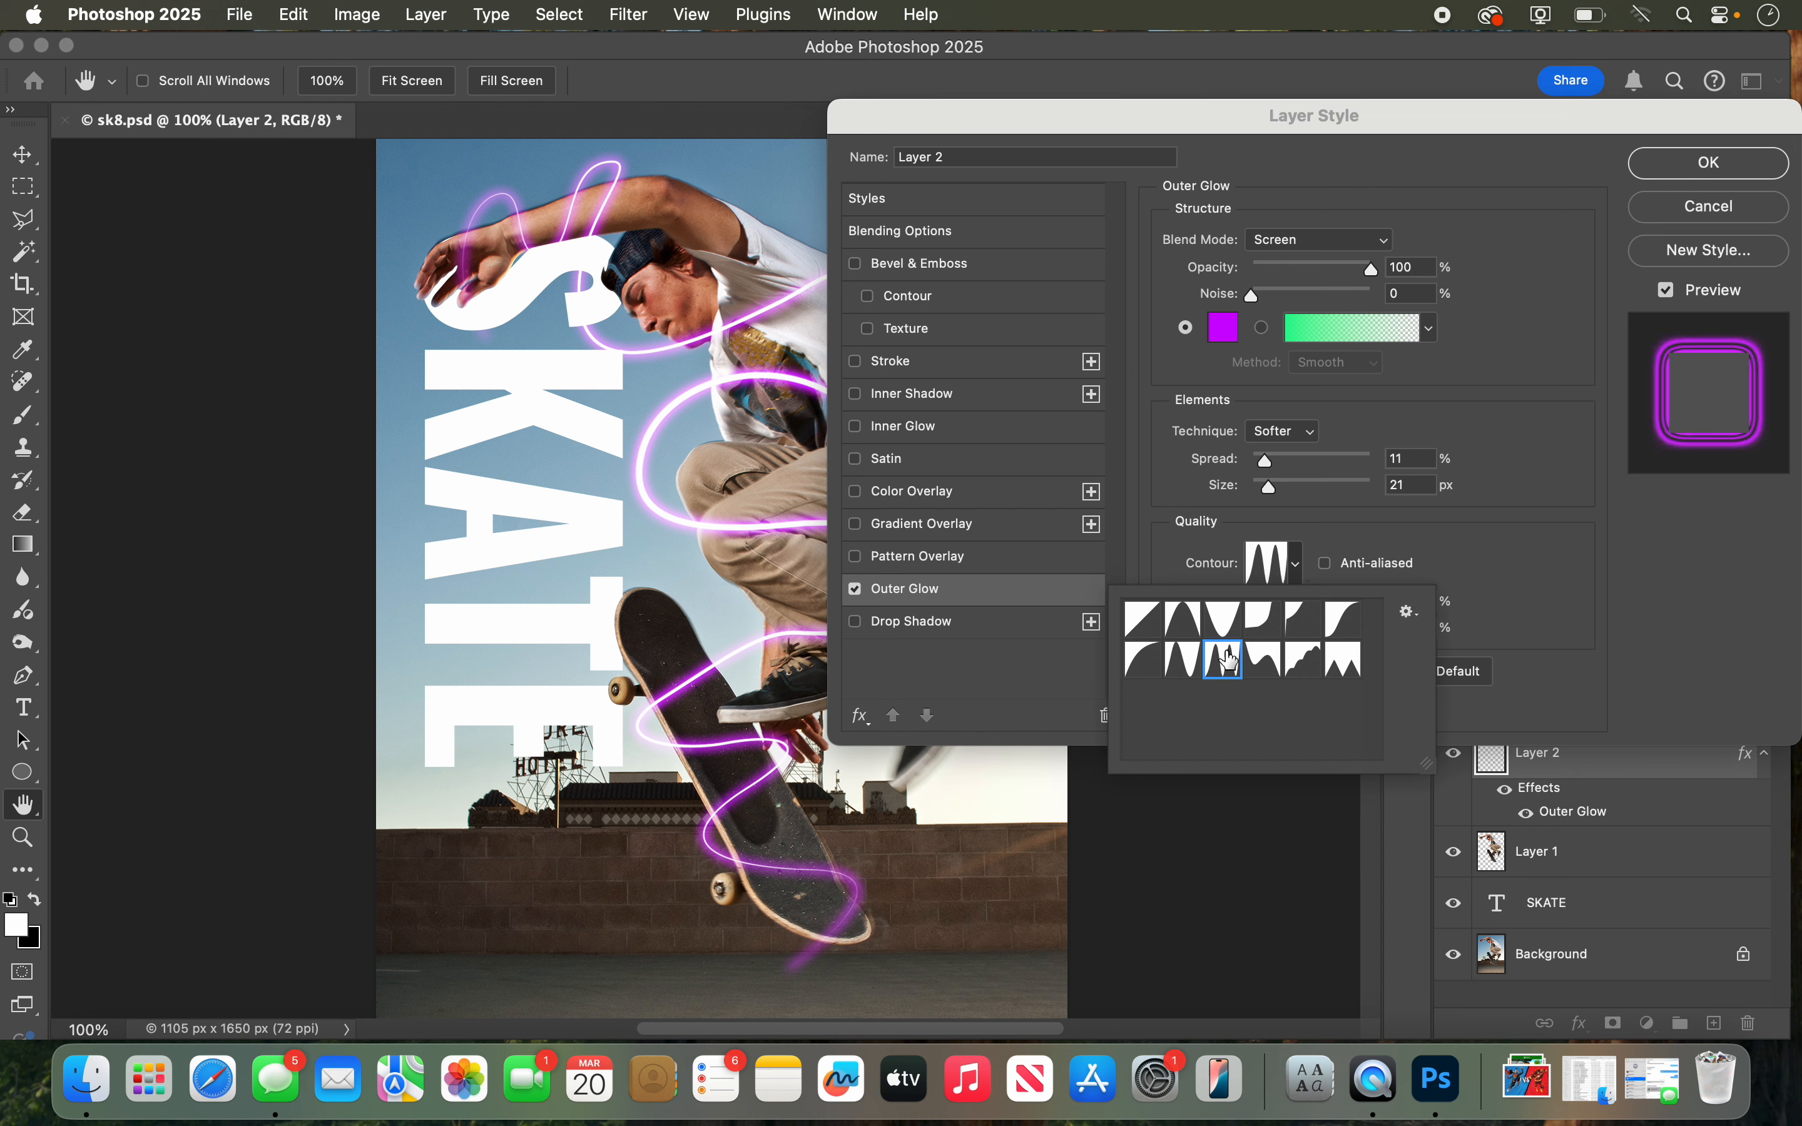
{"action": "left_click", "coordinate": [1211, 627]}
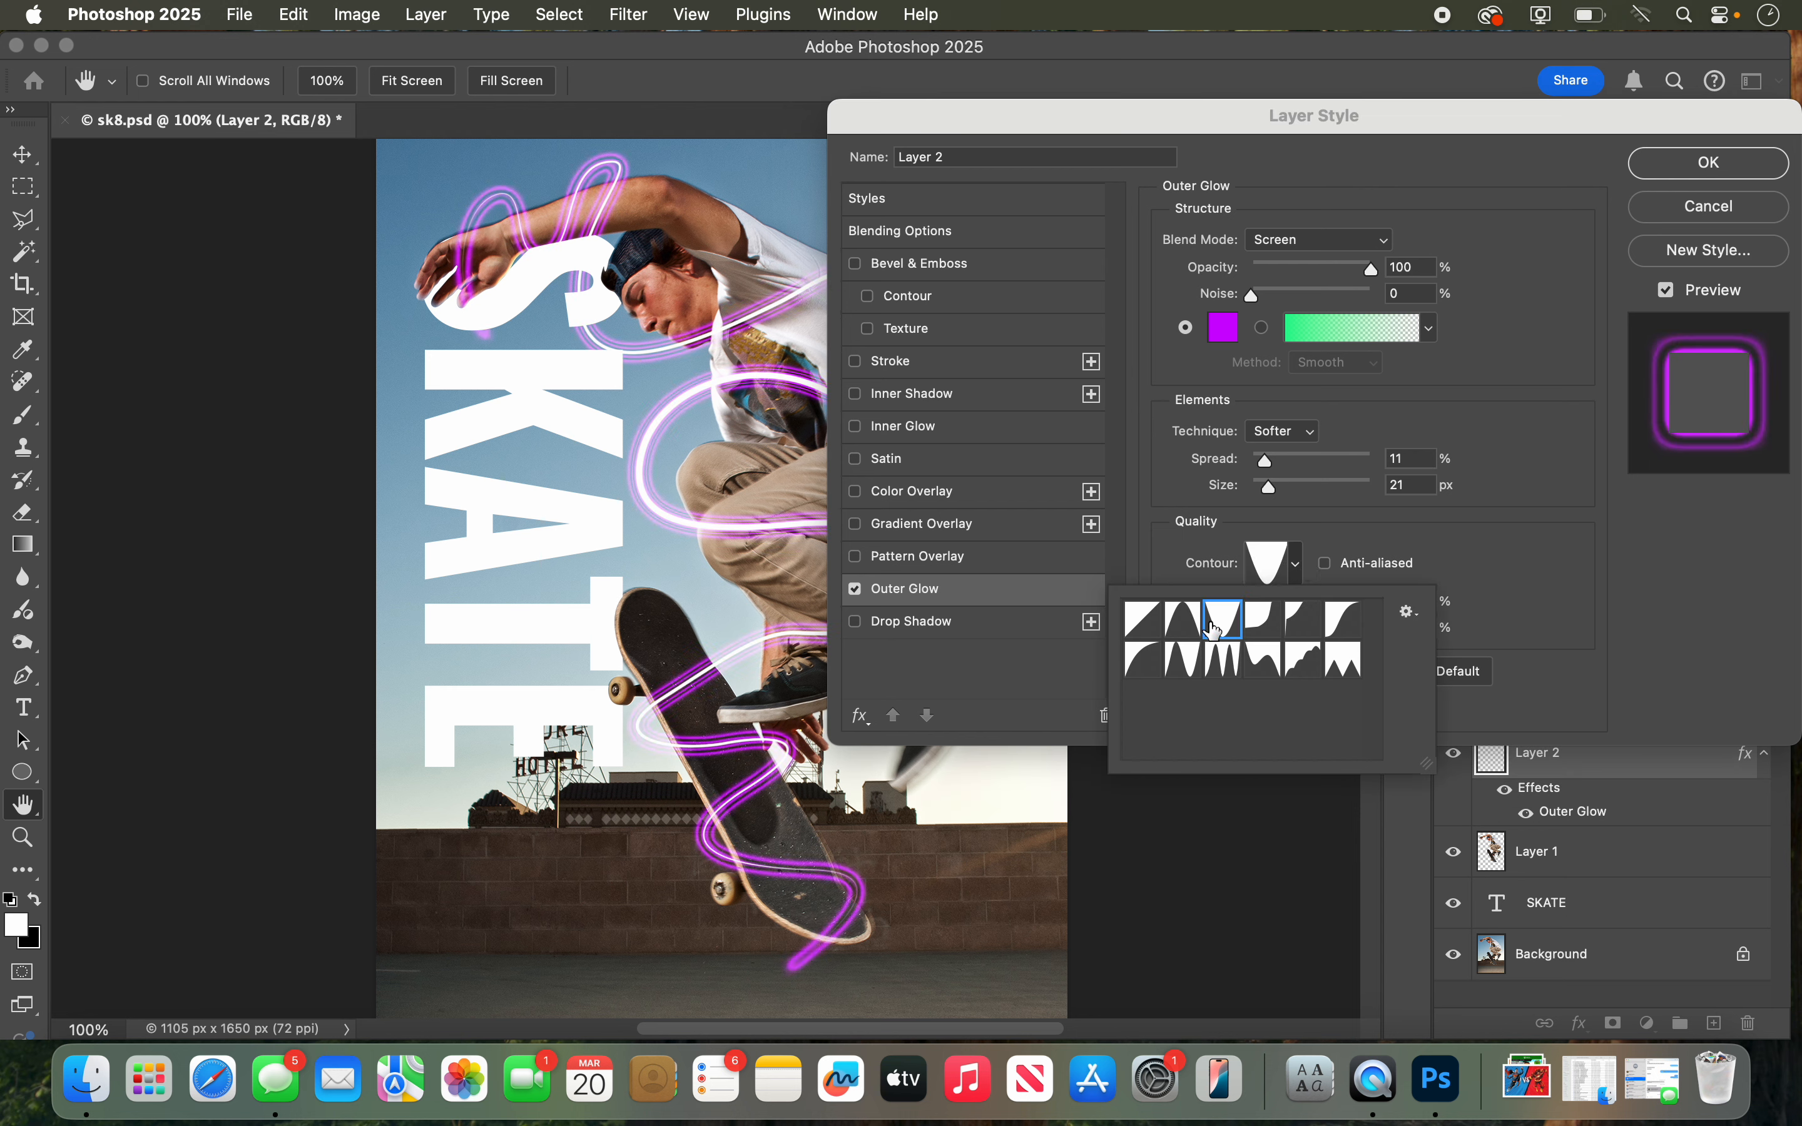
{"action": "left_click", "coordinate": [1163, 633]}
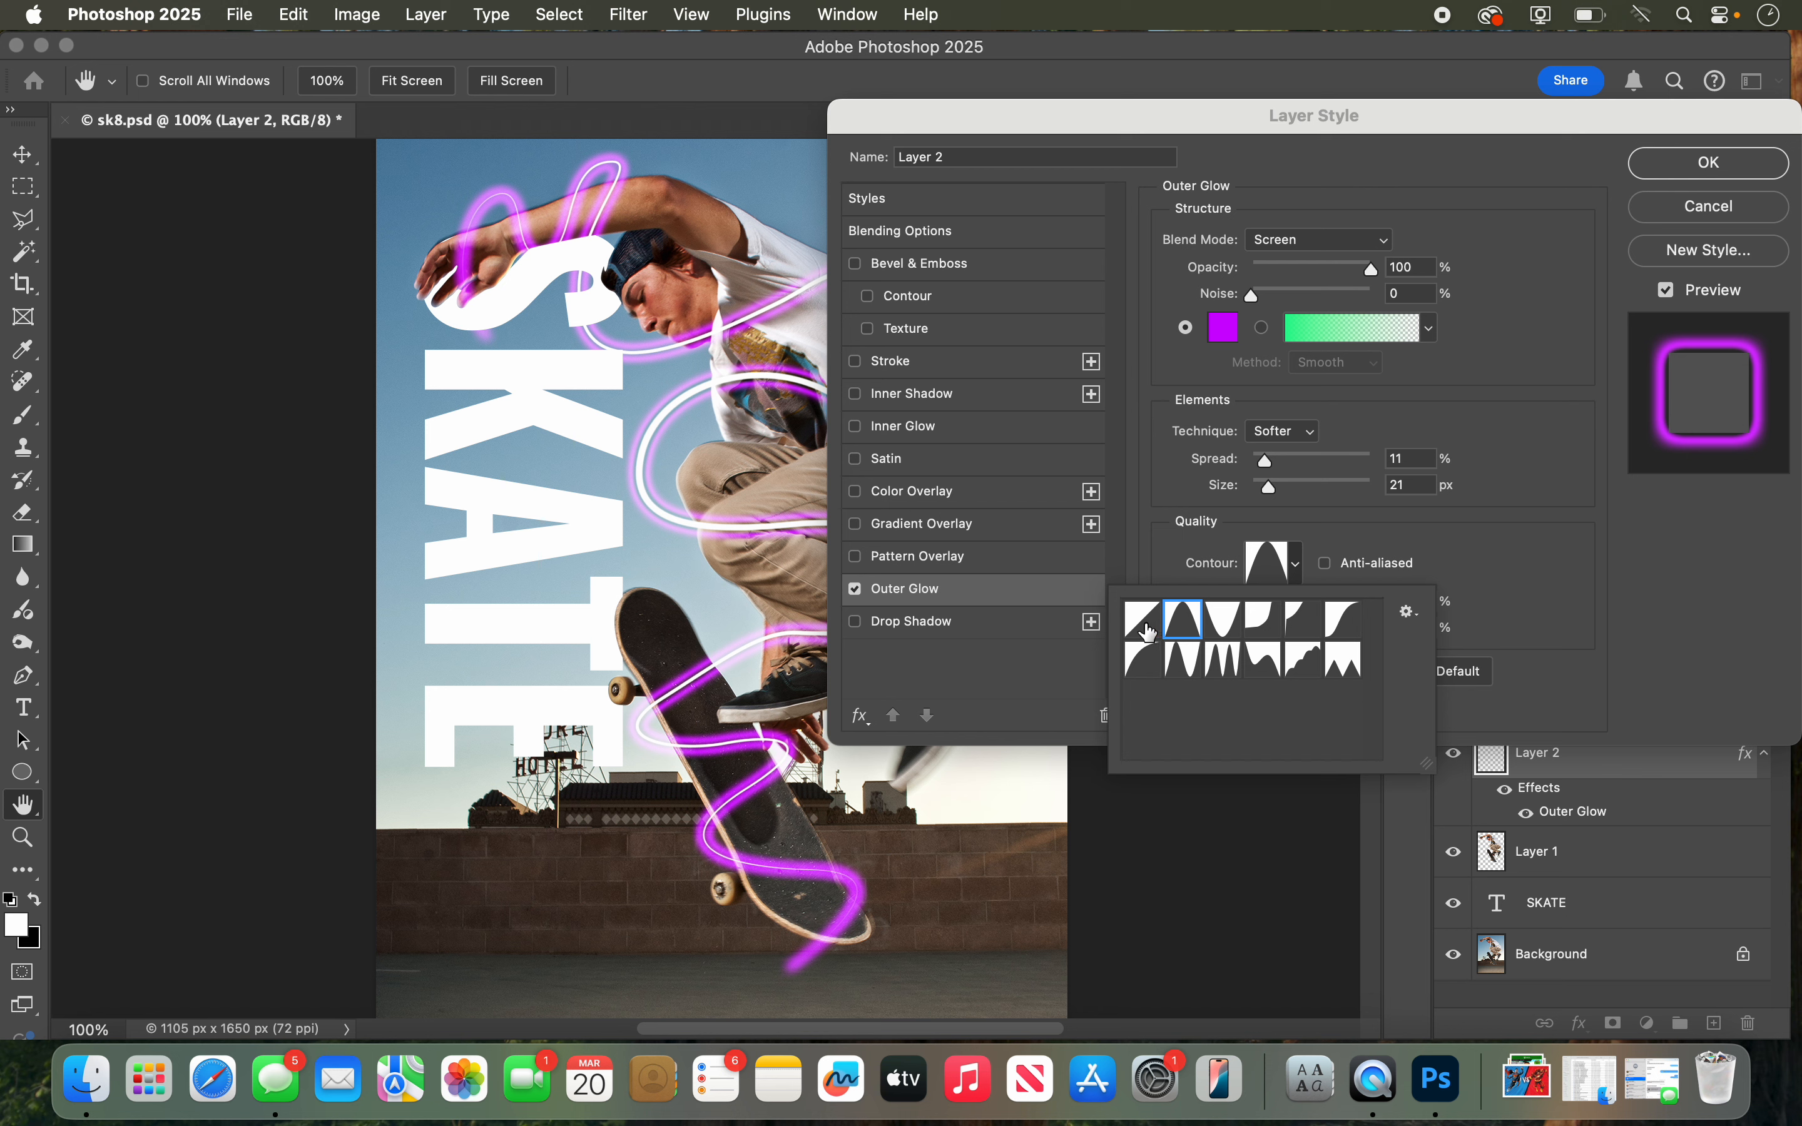
{"action": "left_click", "coordinate": [1147, 629]}
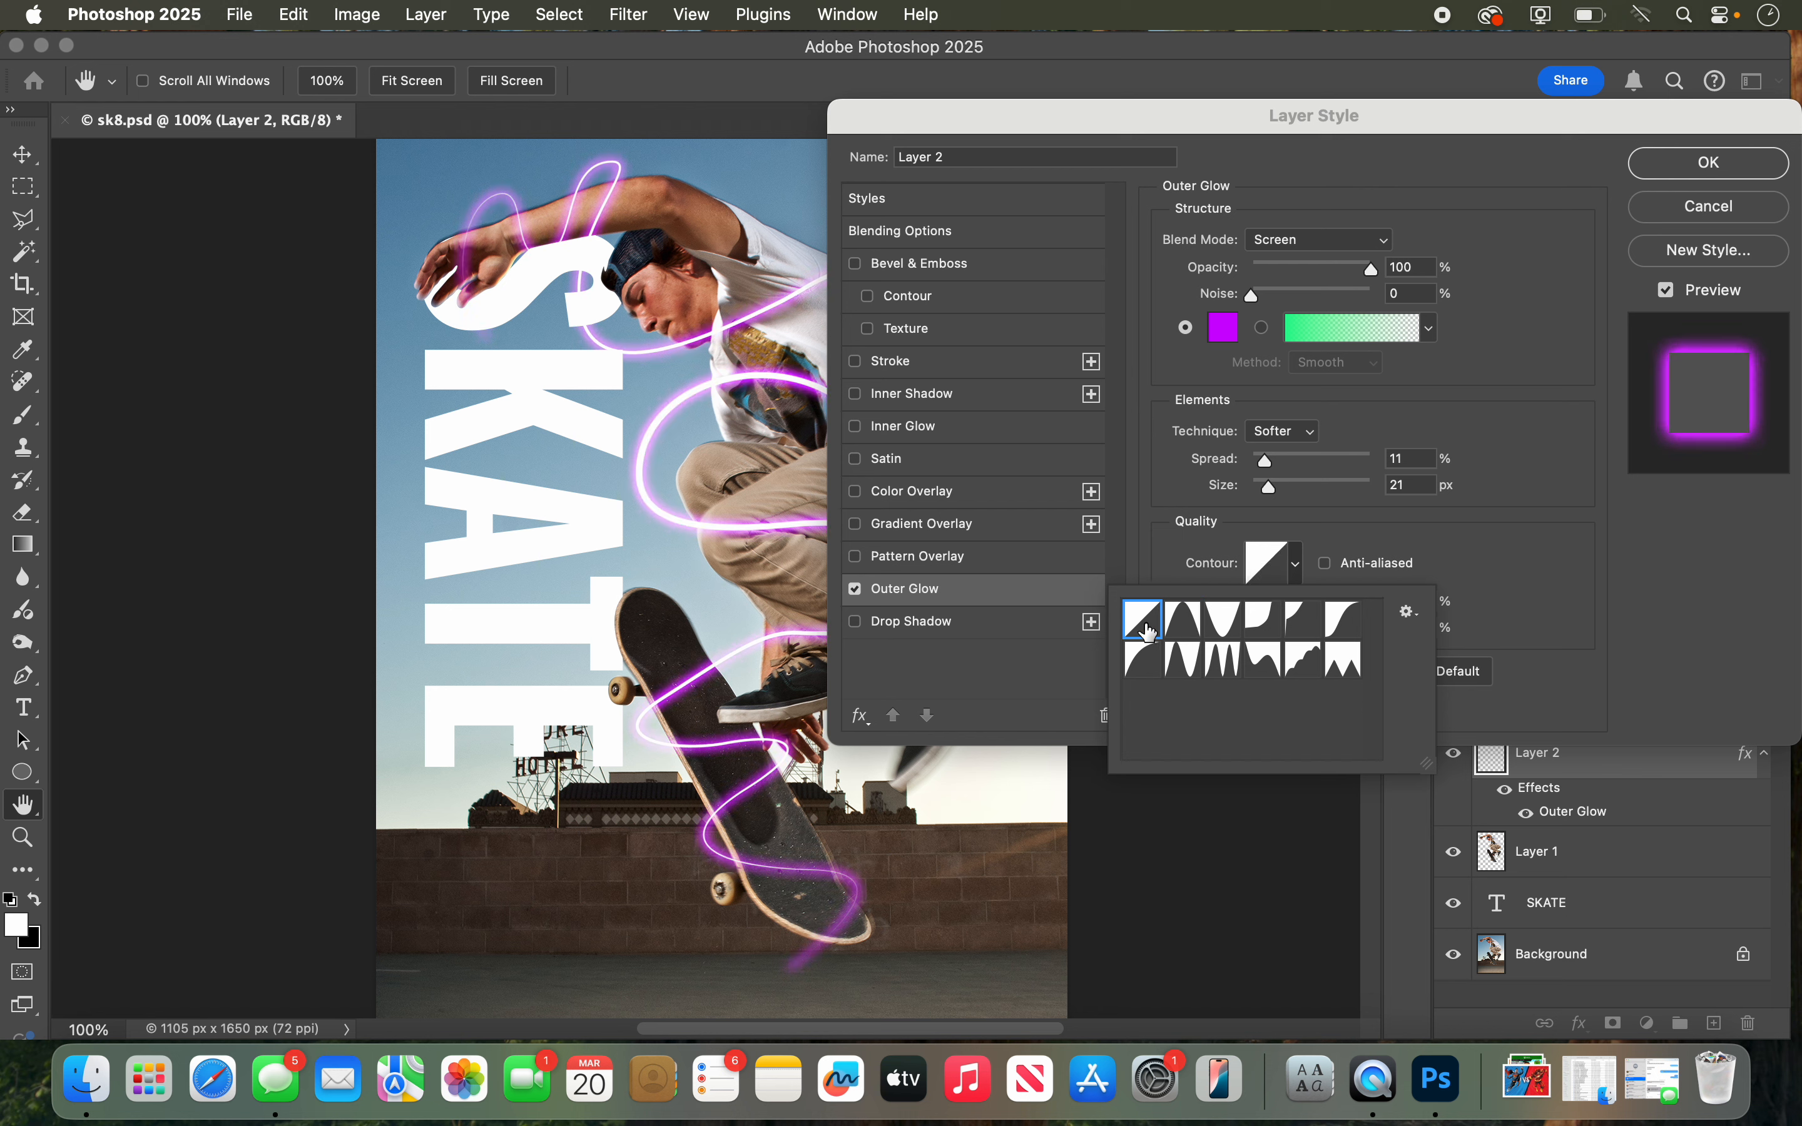
{"action": "left_click", "coordinate": [1300, 560]}
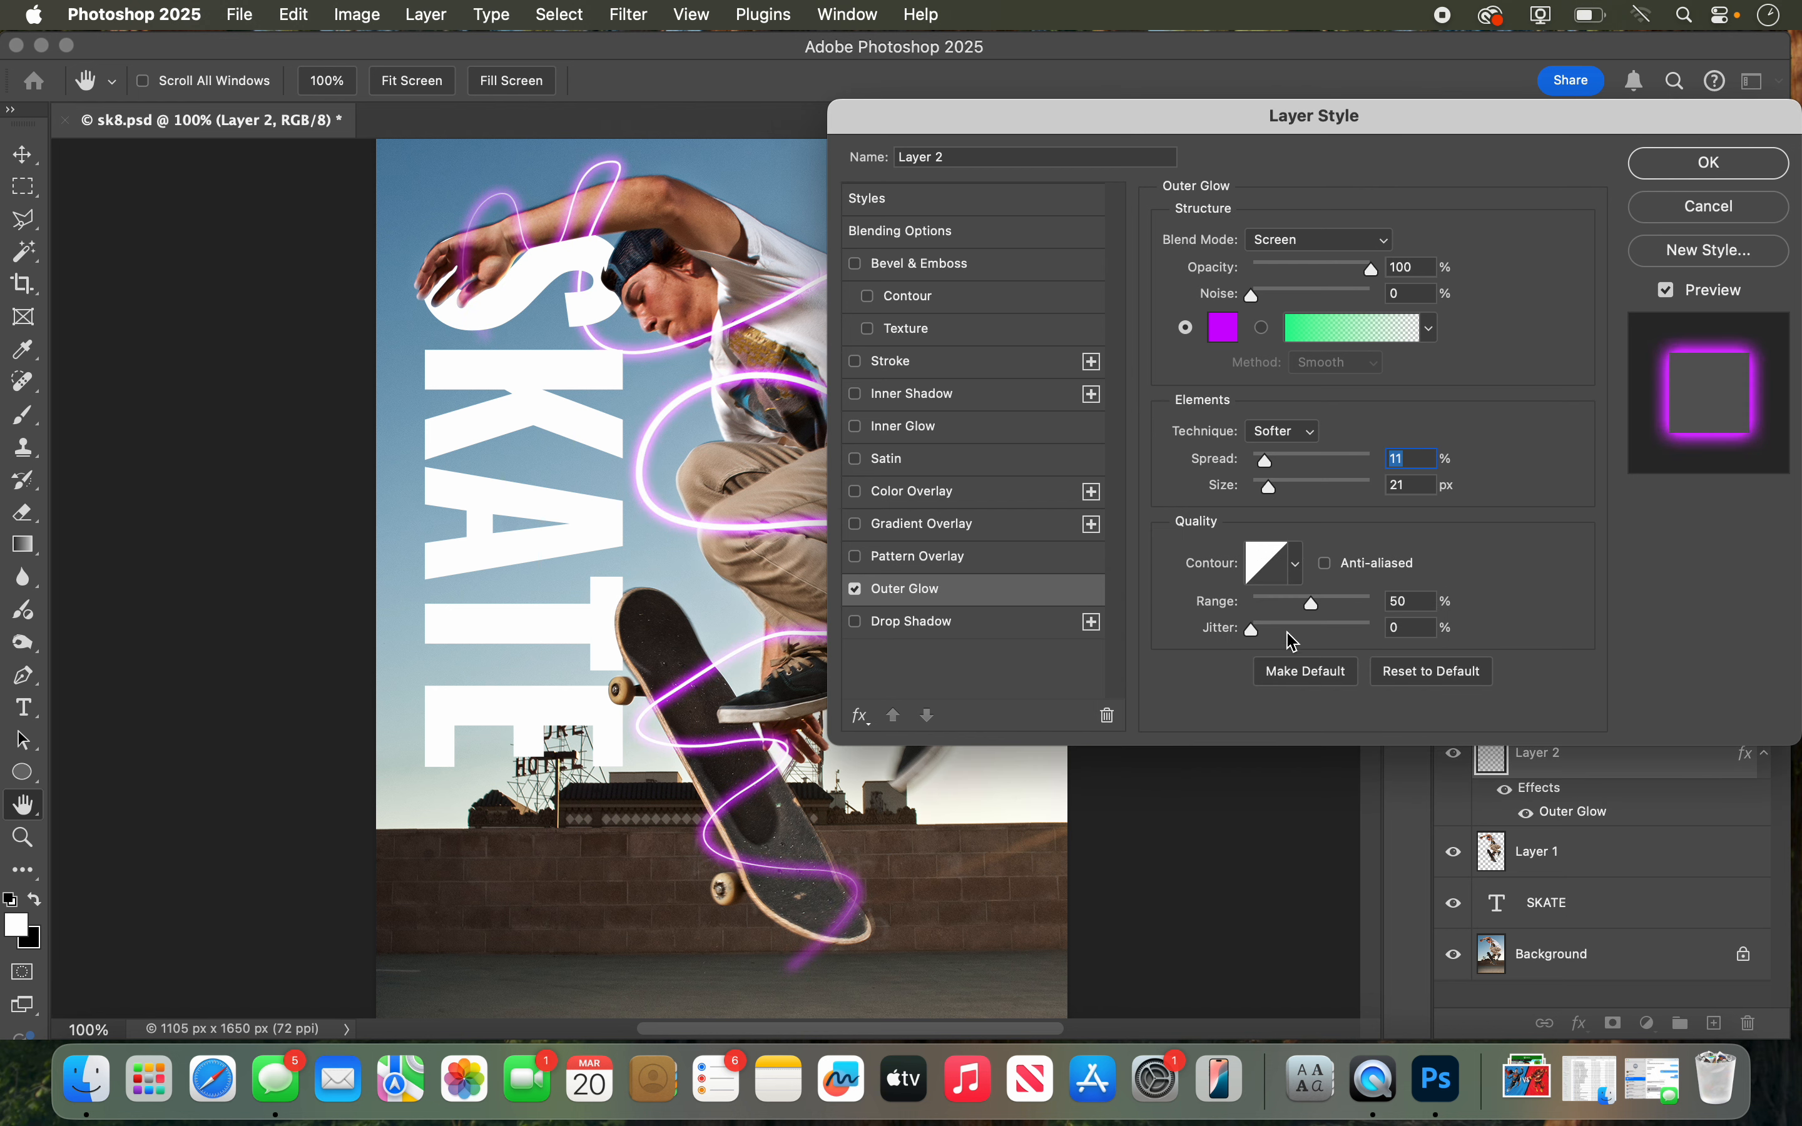
Step: Set the outer glow's range to 44% with 0% jitter and apply the layer style
{"action": "left_click_drag", "start_coordinate": [1322, 611], "coordinate": [1242, 629]}
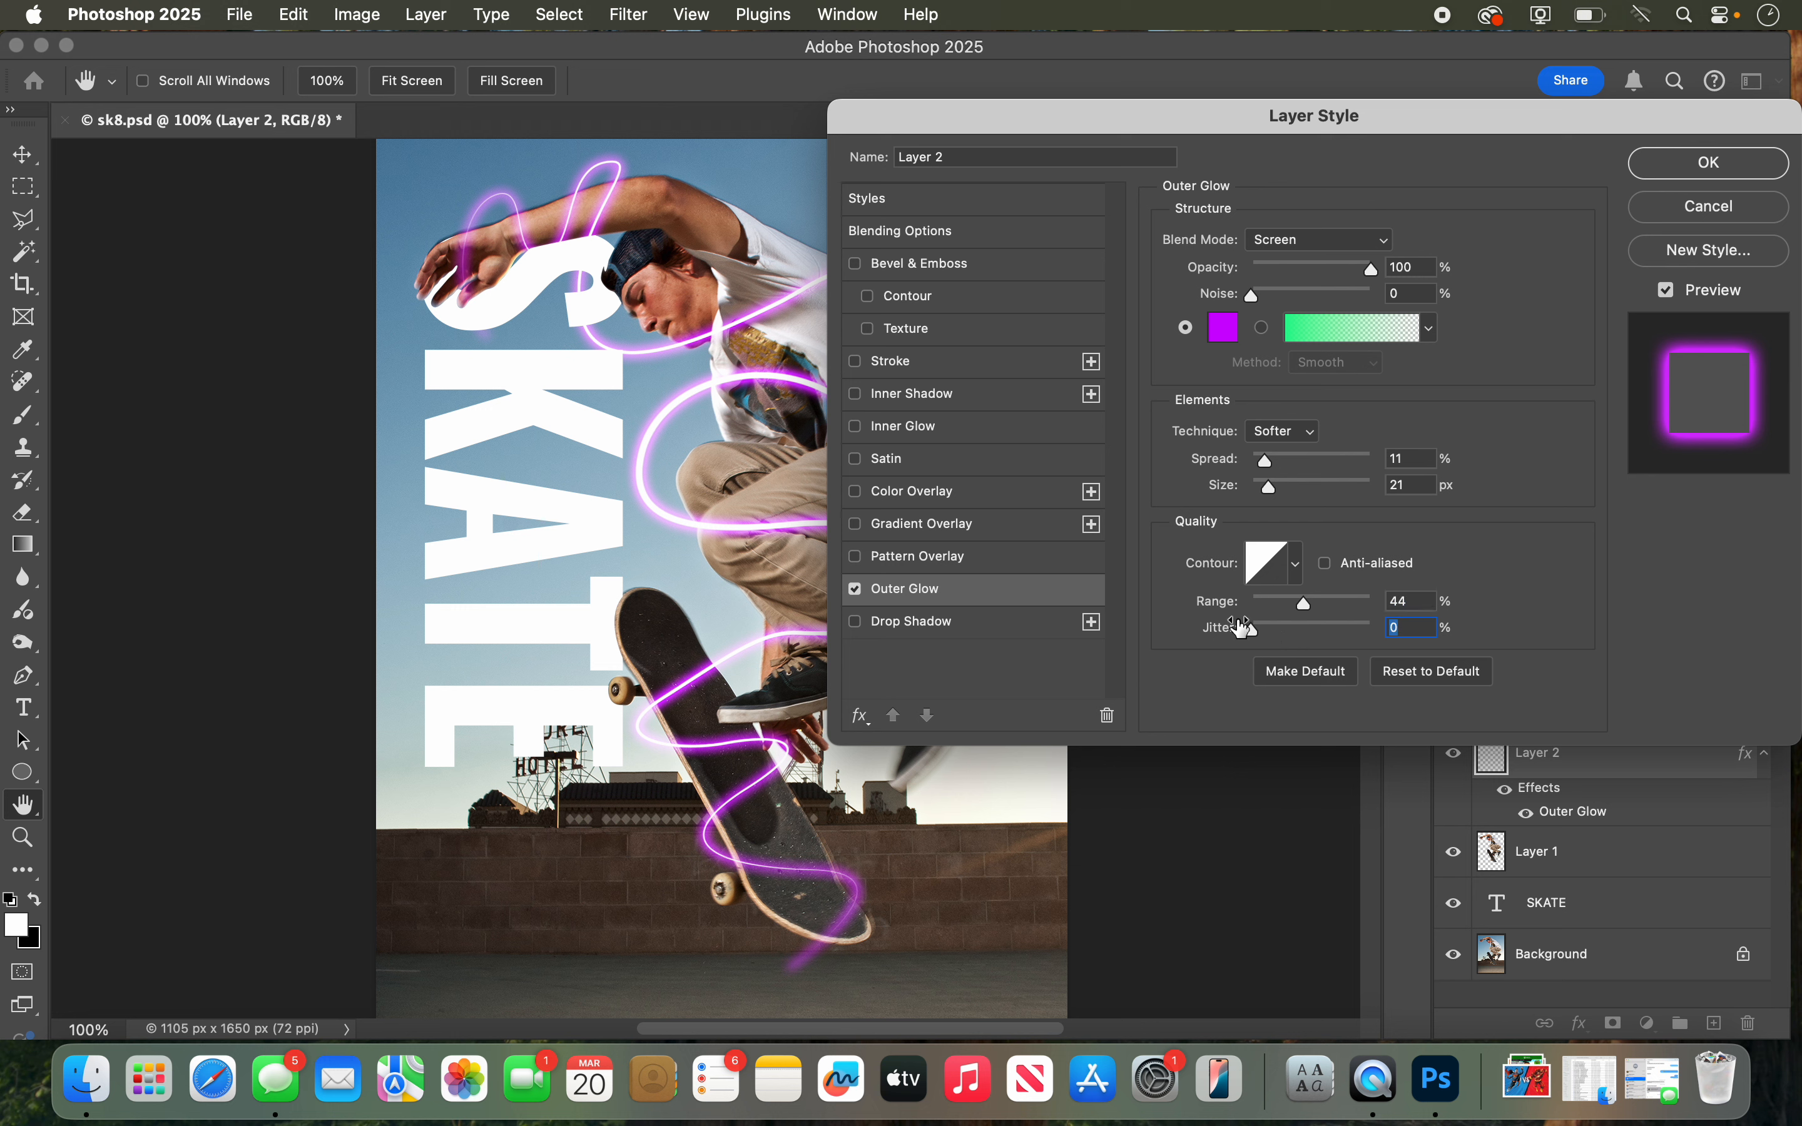
{"action": "left_click", "coordinate": [1680, 172]}
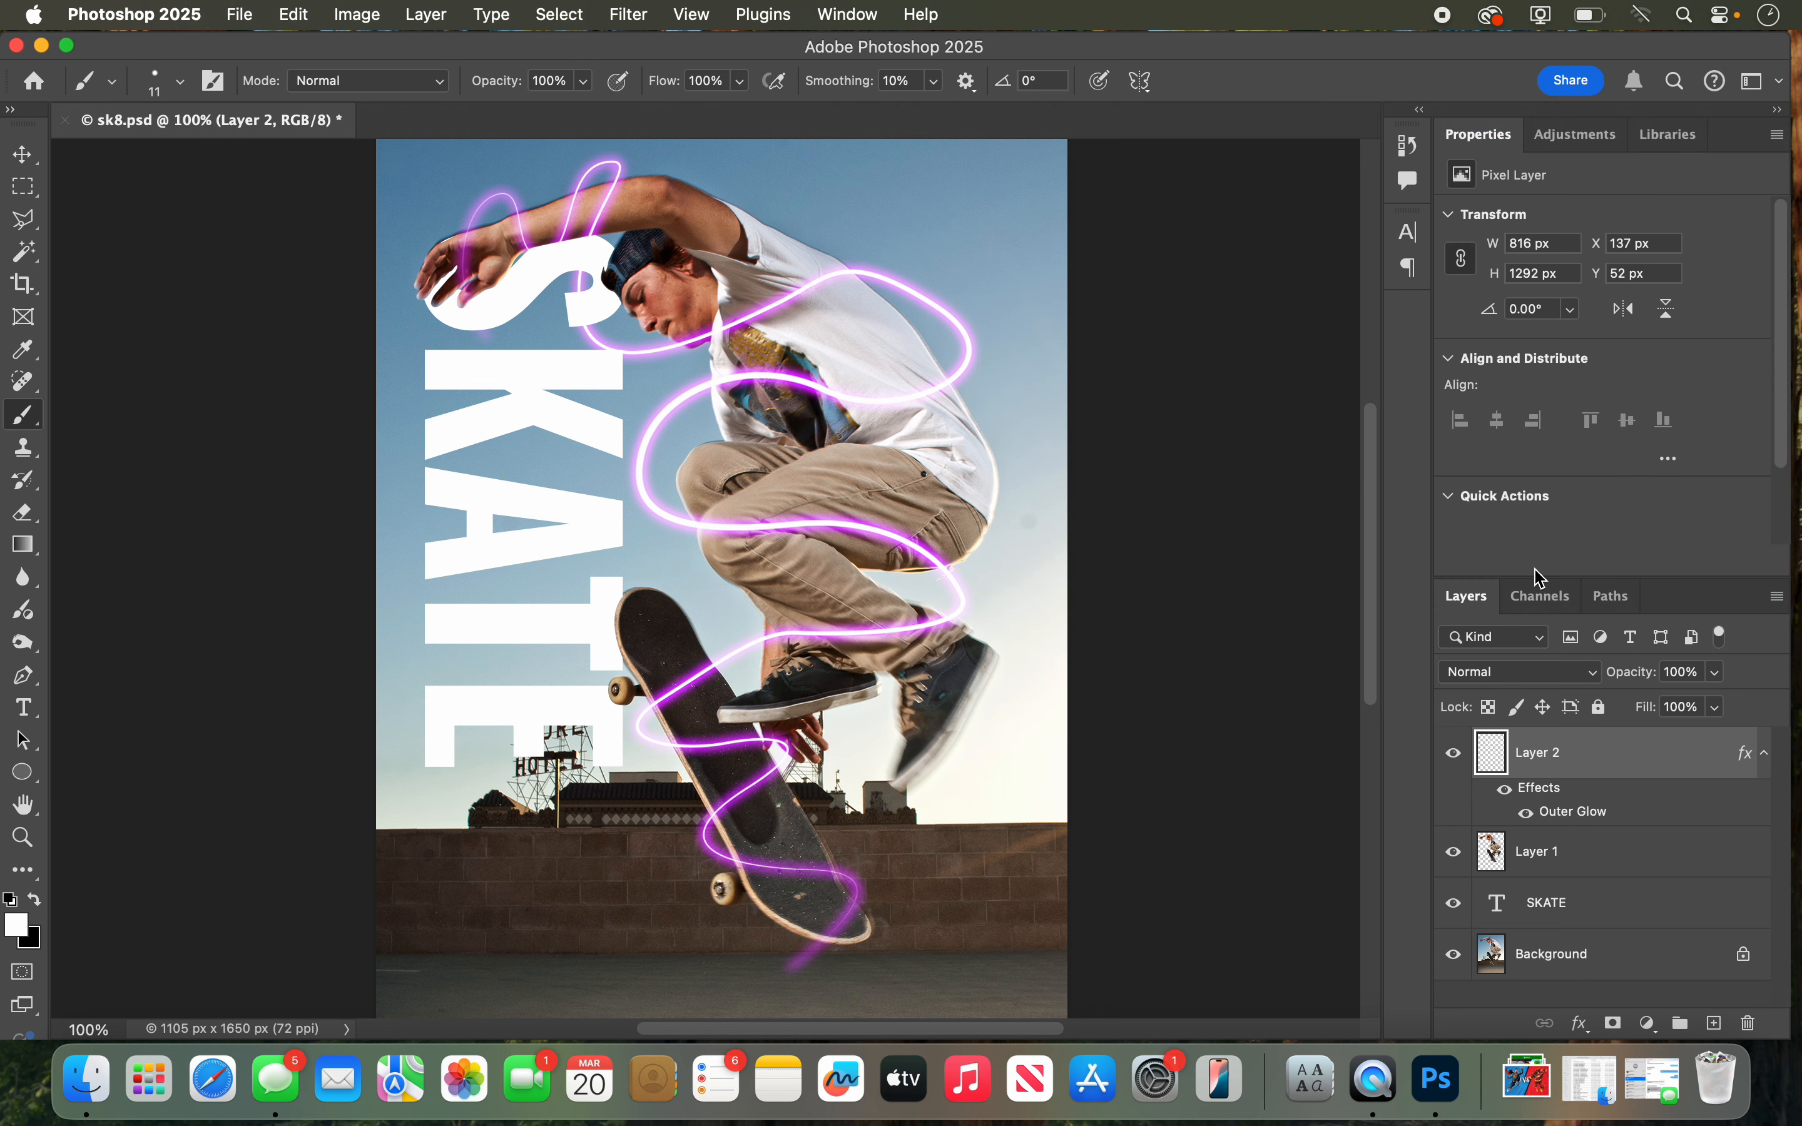
Step: Compare the poster with the glowing line on Layer 2 hidden and shown
{"action": "left_click", "coordinate": [1454, 756]}
{"action": "left_click", "coordinate": [1453, 756]}
{"action": "left_click", "coordinate": [1453, 756]}
{"action": "left_click", "coordinate": [1453, 756]}
{"action": "left_click", "coordinate": [1454, 756]}
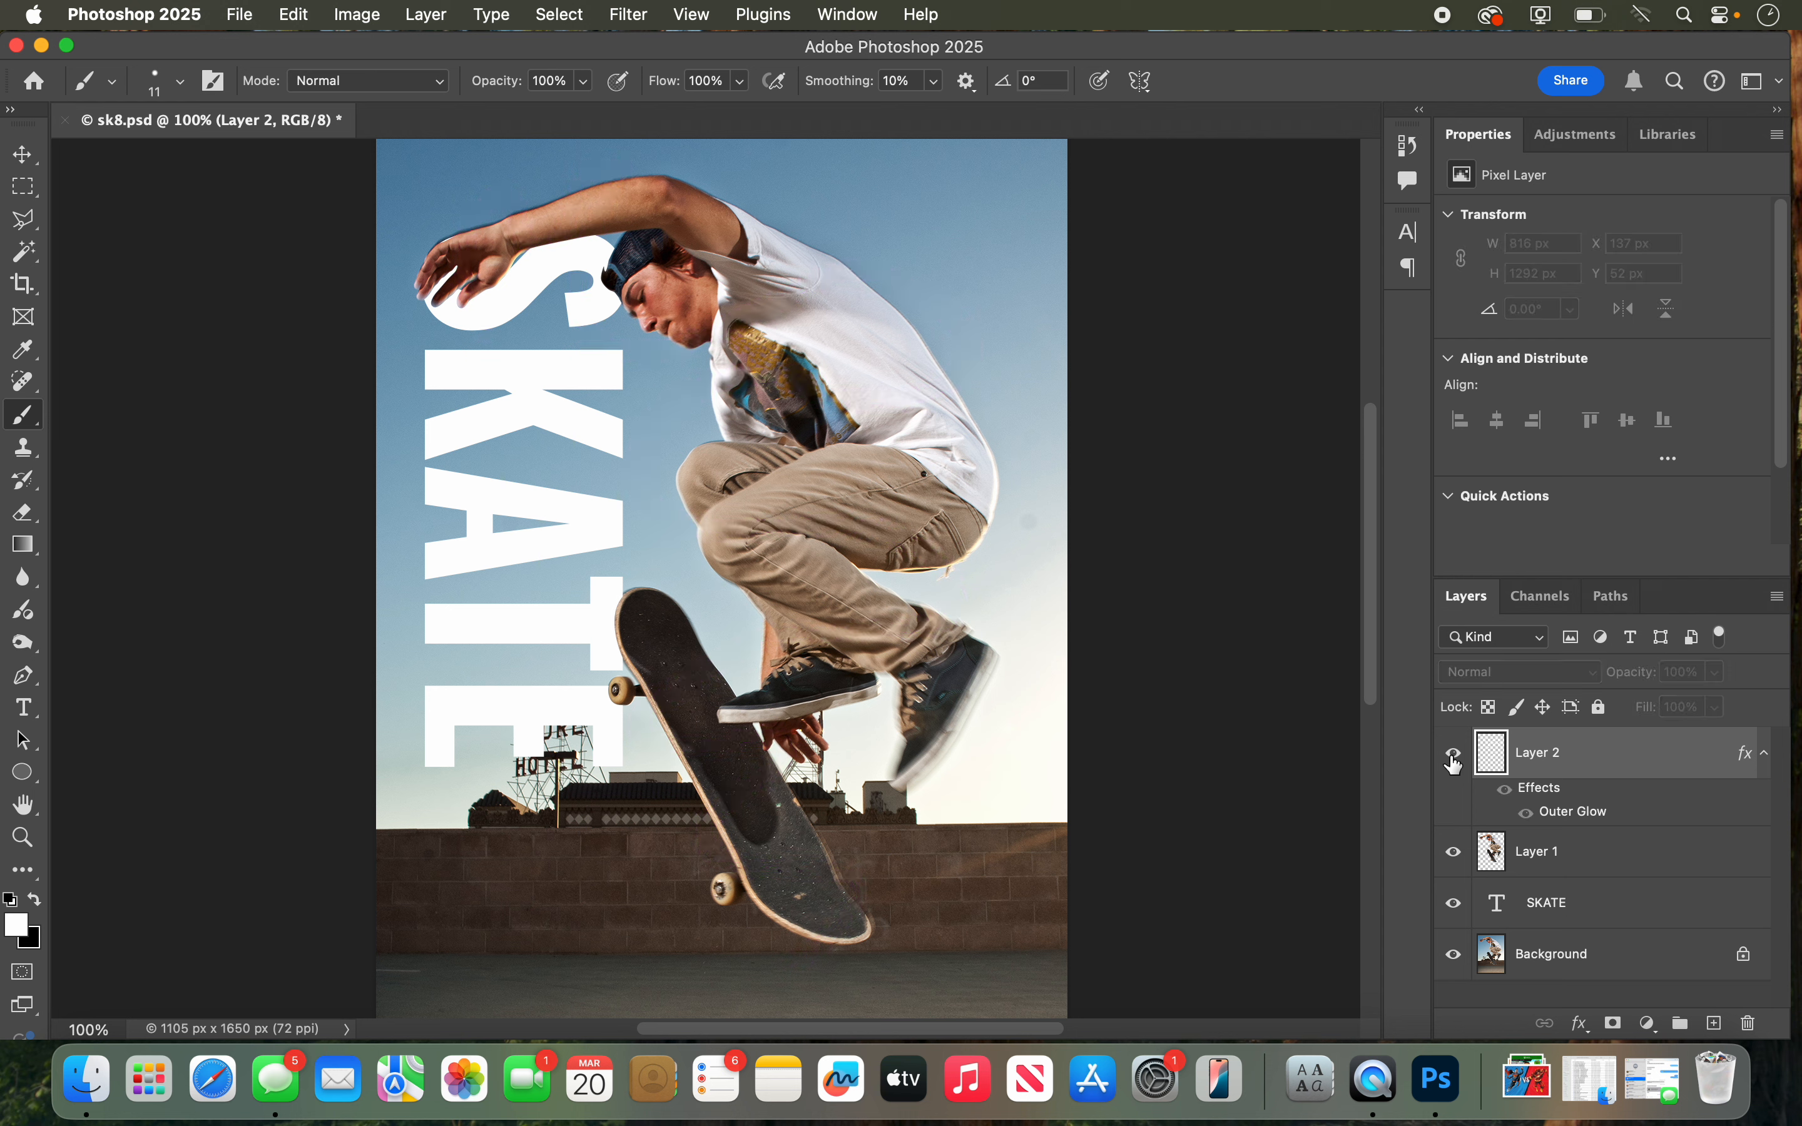
{"action": "left_click", "coordinate": [1454, 756]}
{"action": "left_click", "coordinate": [1454, 758]}
{"action": "left_click", "coordinate": [1456, 759]}
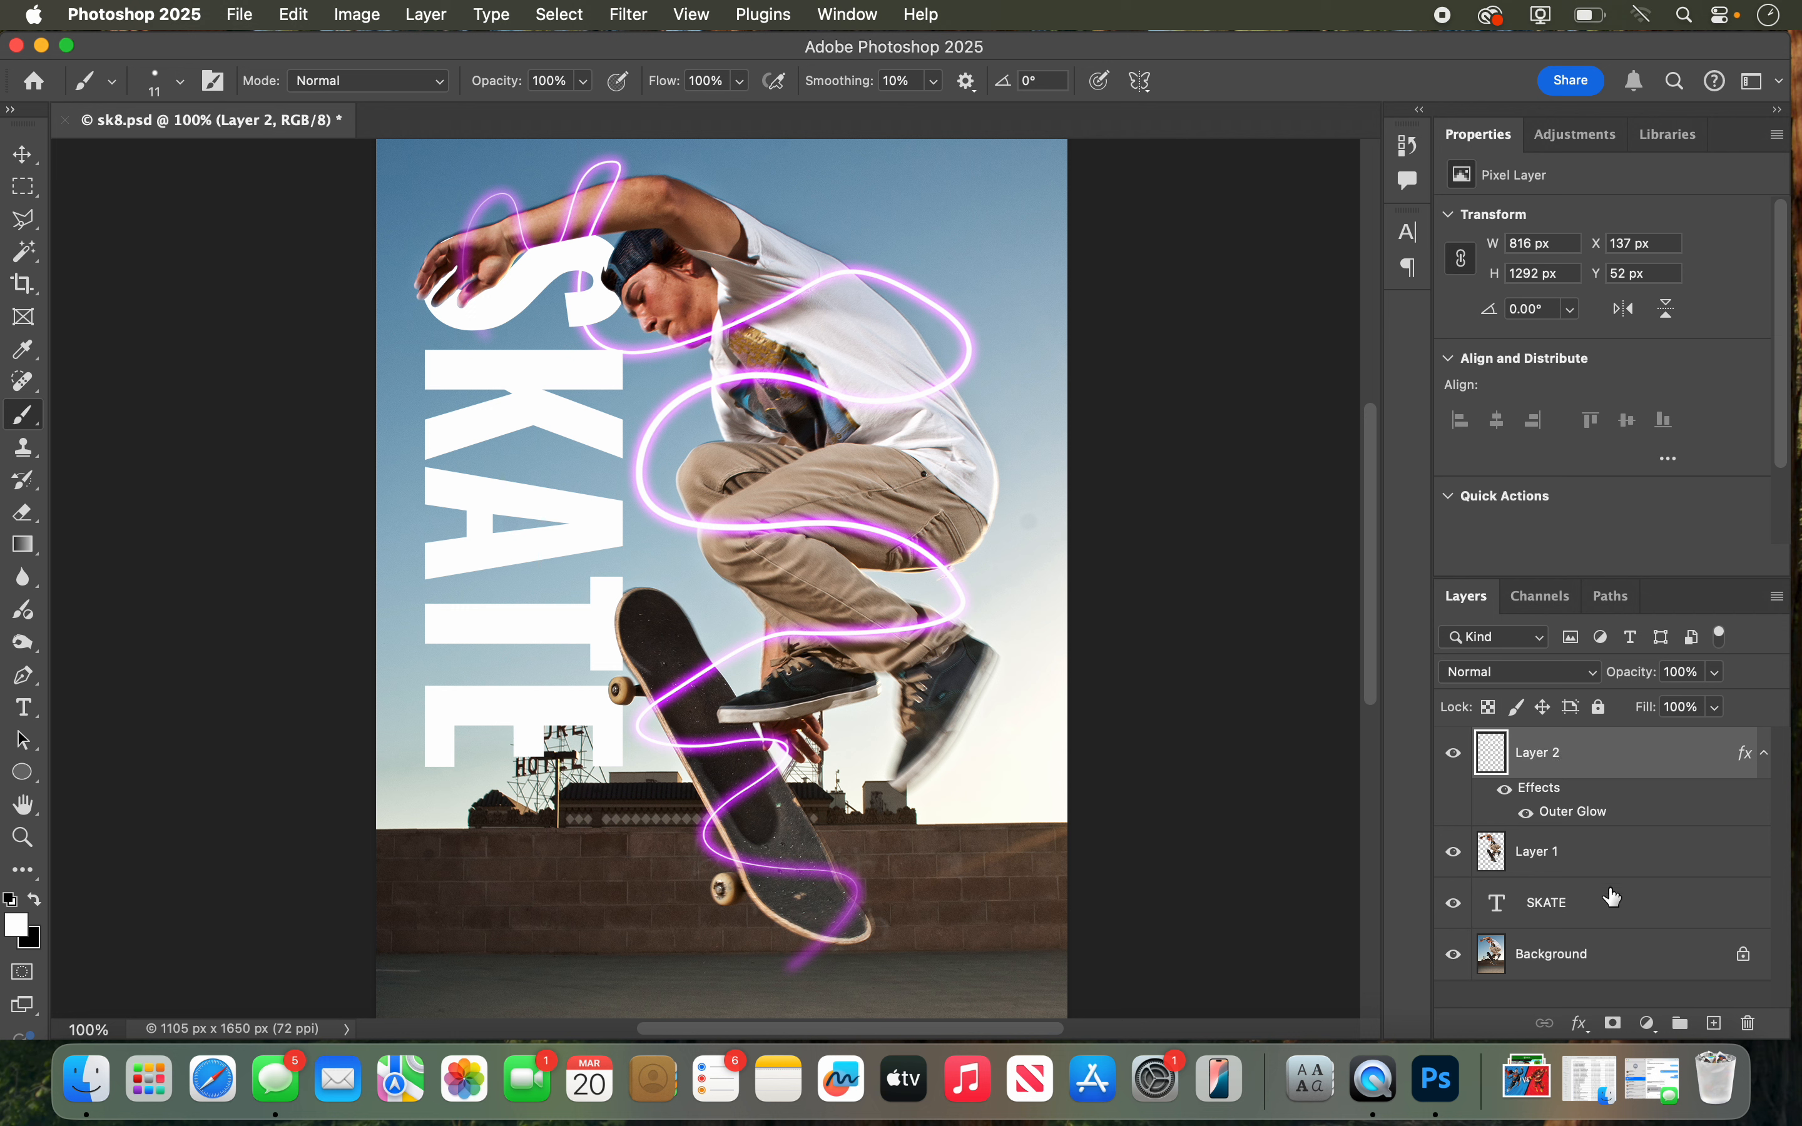
Step: Add a layer mask to Layer 2, and set up a 40 px brush with black as the foreground color
{"action": "left_click", "coordinate": [1613, 1023]}
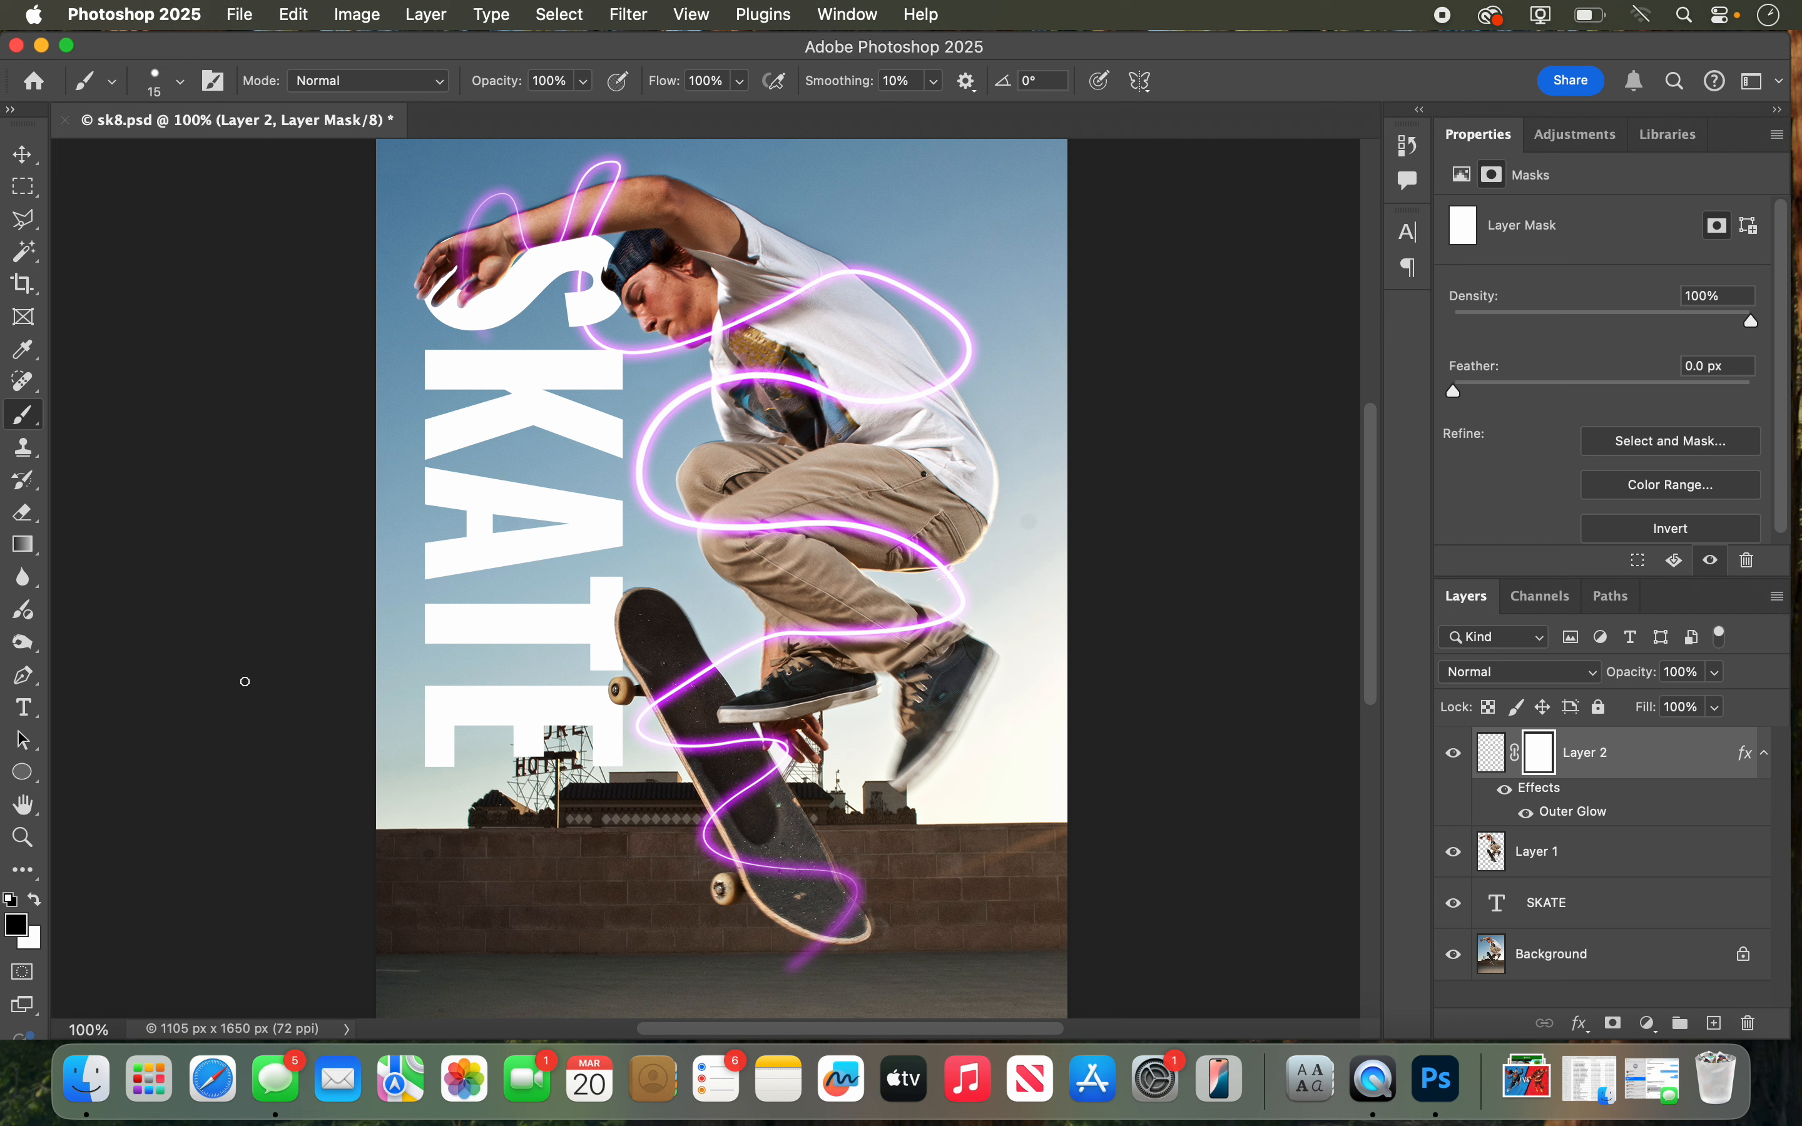
{"action": "key", "text": "bracketright"}
{"action": "key", "text": "bracketright"}
{"action": "key", "text": "bracketright"}
{"action": "key", "text": "bracketright"}
{"action": "key", "text": "bracketright"}
{"action": "key", "text": "bracketleft"}
{"action": "key", "text": "bracketleft"}
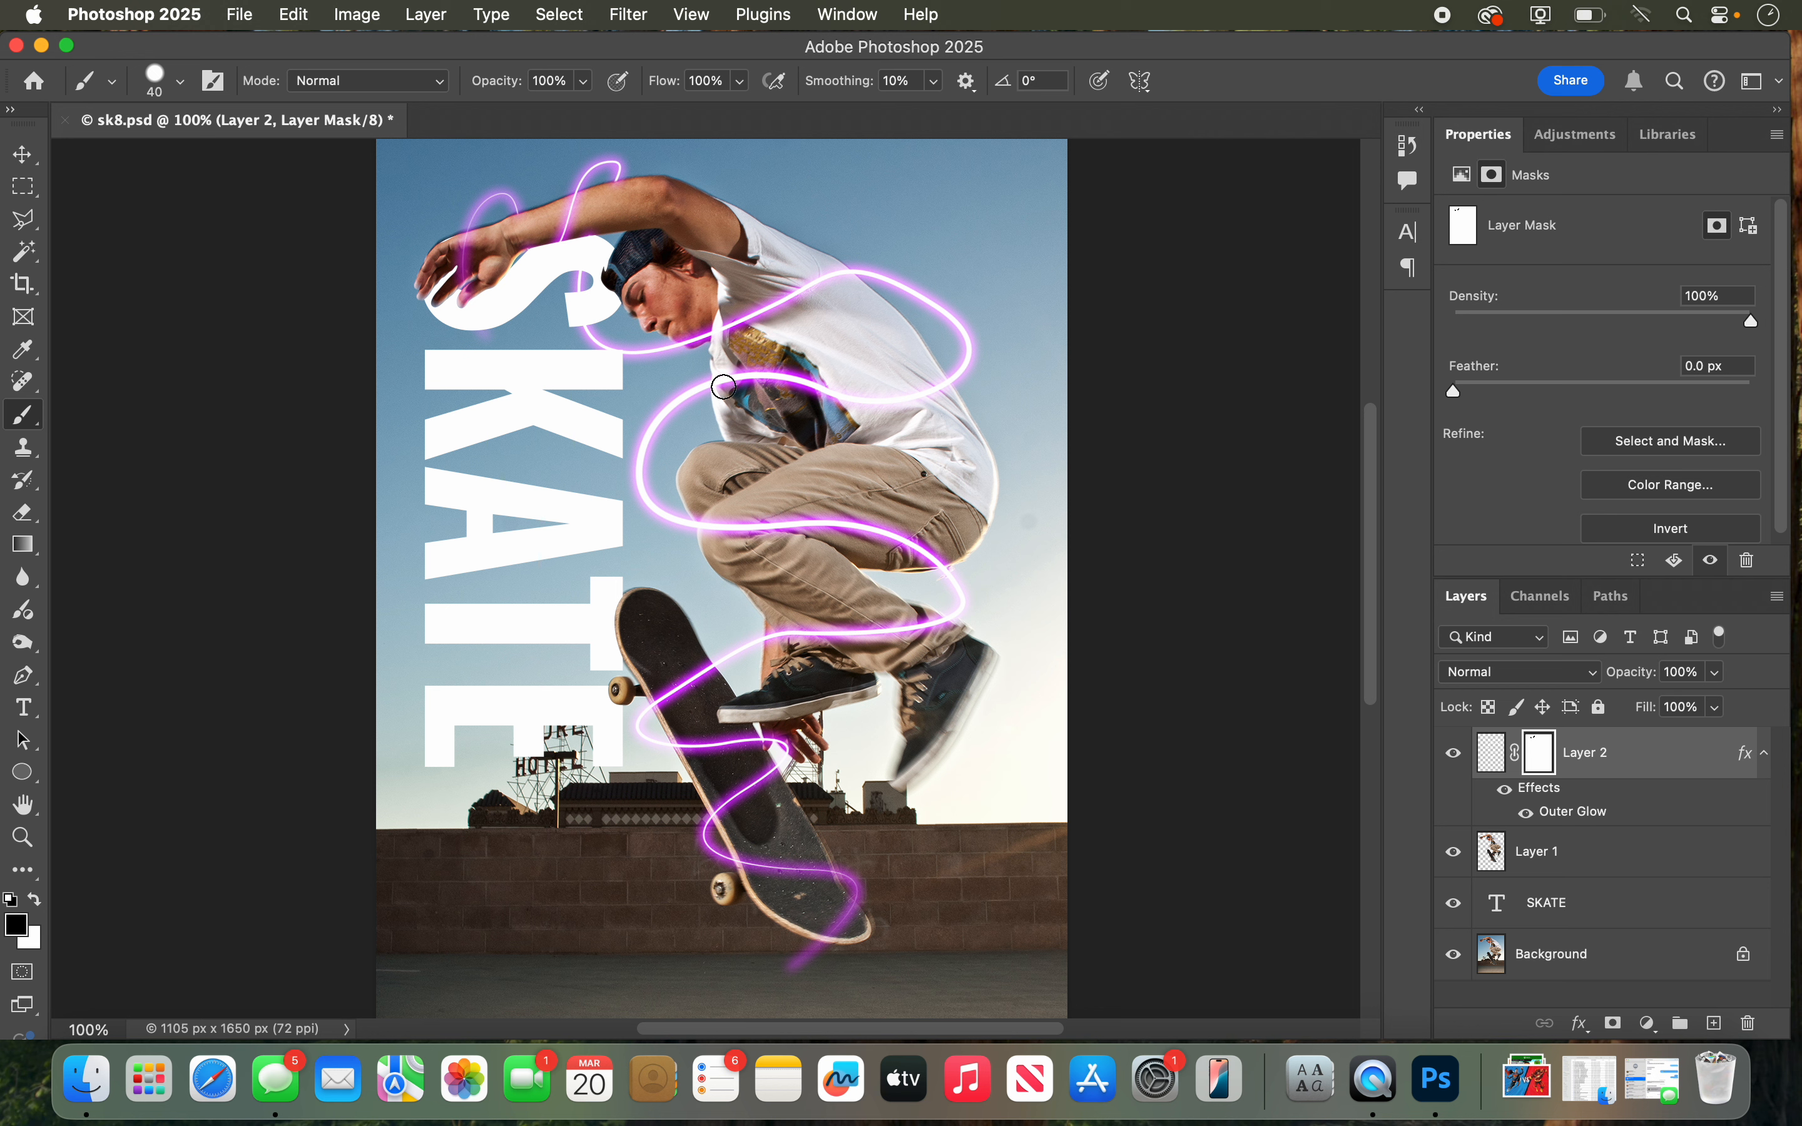
Step: Paint black on Layer 2's mask to hide the glowing line where it crosses the shirt, the lower legs and the skateboard
{"action": "mouse_move", "coordinate": [724, 387]}
{"action": "left_mouse_down"}
{"action": "mouse_move", "coordinate": [793, 391]}
{"action": "mouse_move", "coordinate": [742, 377]}
{"action": "mouse_move", "coordinate": [786, 366]}
{"action": "mouse_move", "coordinate": [838, 399]}
{"action": "mouse_move", "coordinate": [939, 387]}
{"action": "left_mouse_up"}
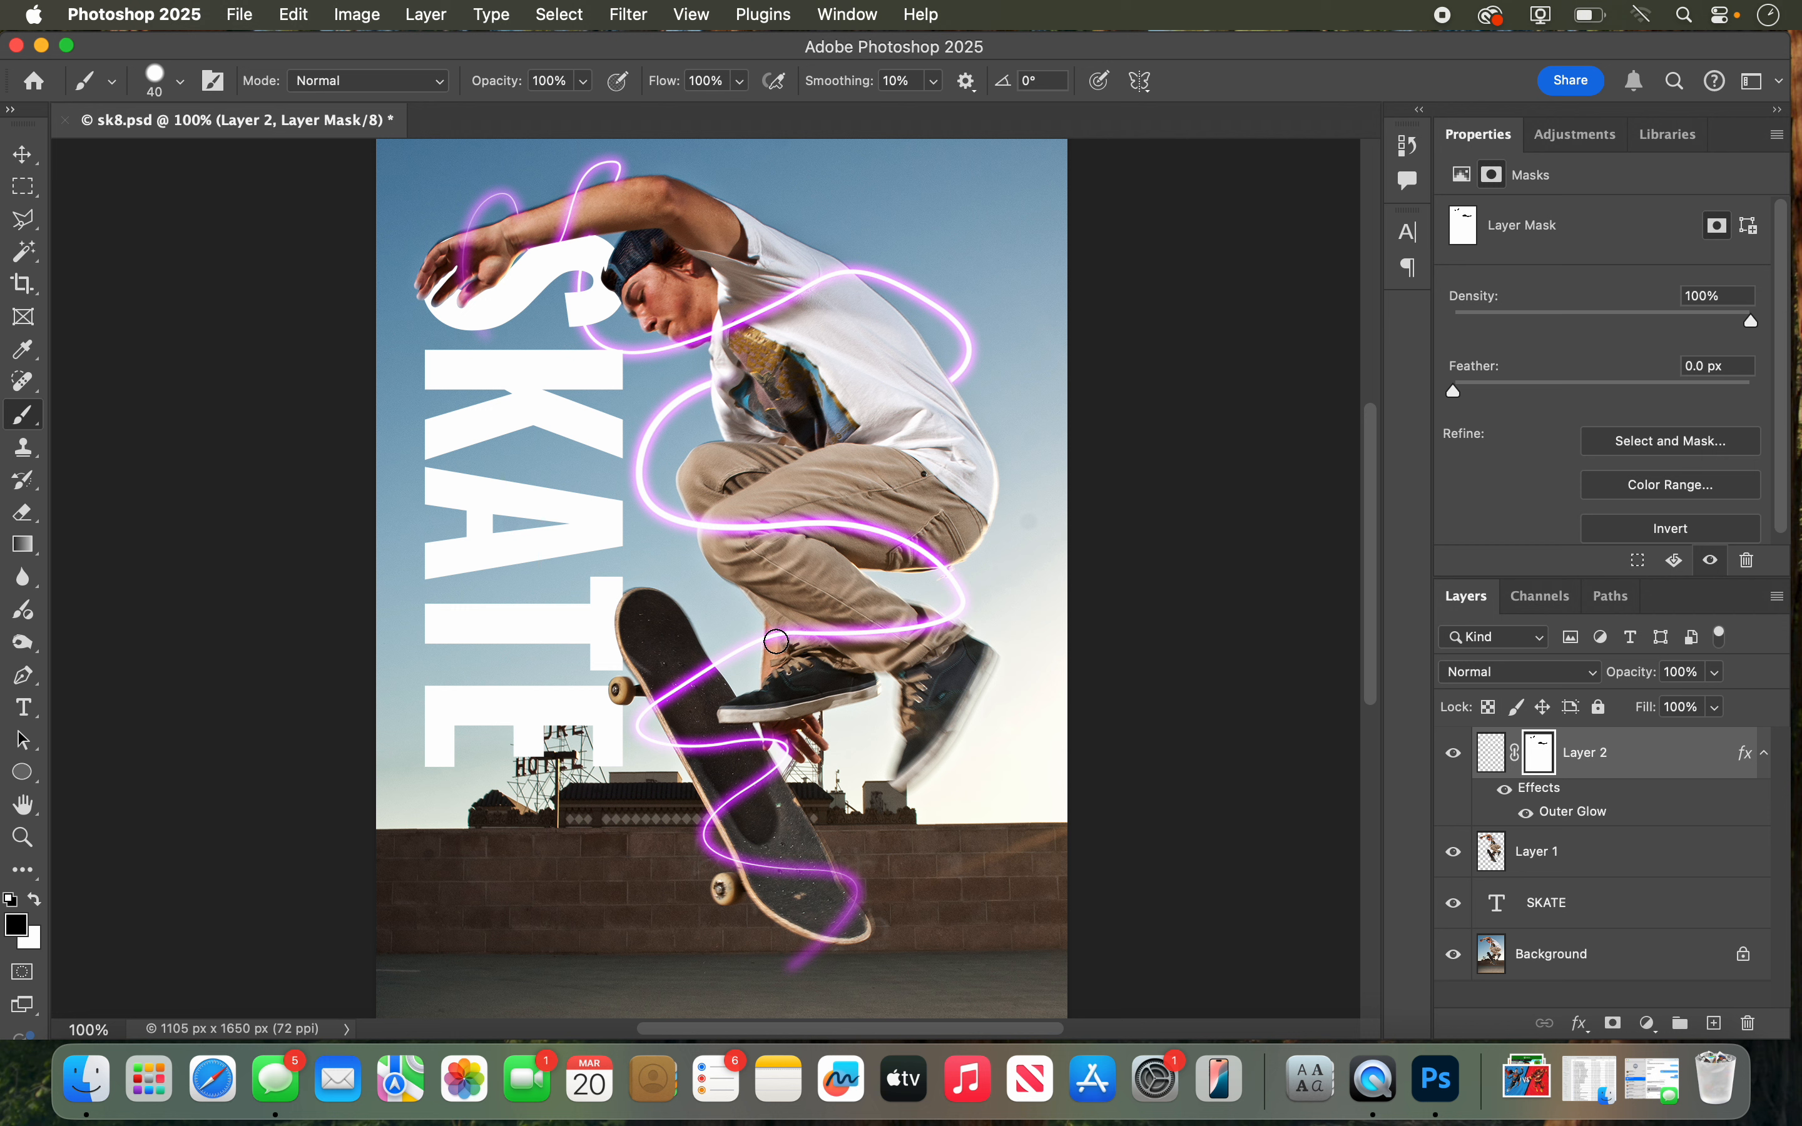
{"action": "left_click_drag", "start_coordinate": [776, 642], "coordinate": [936, 627]}
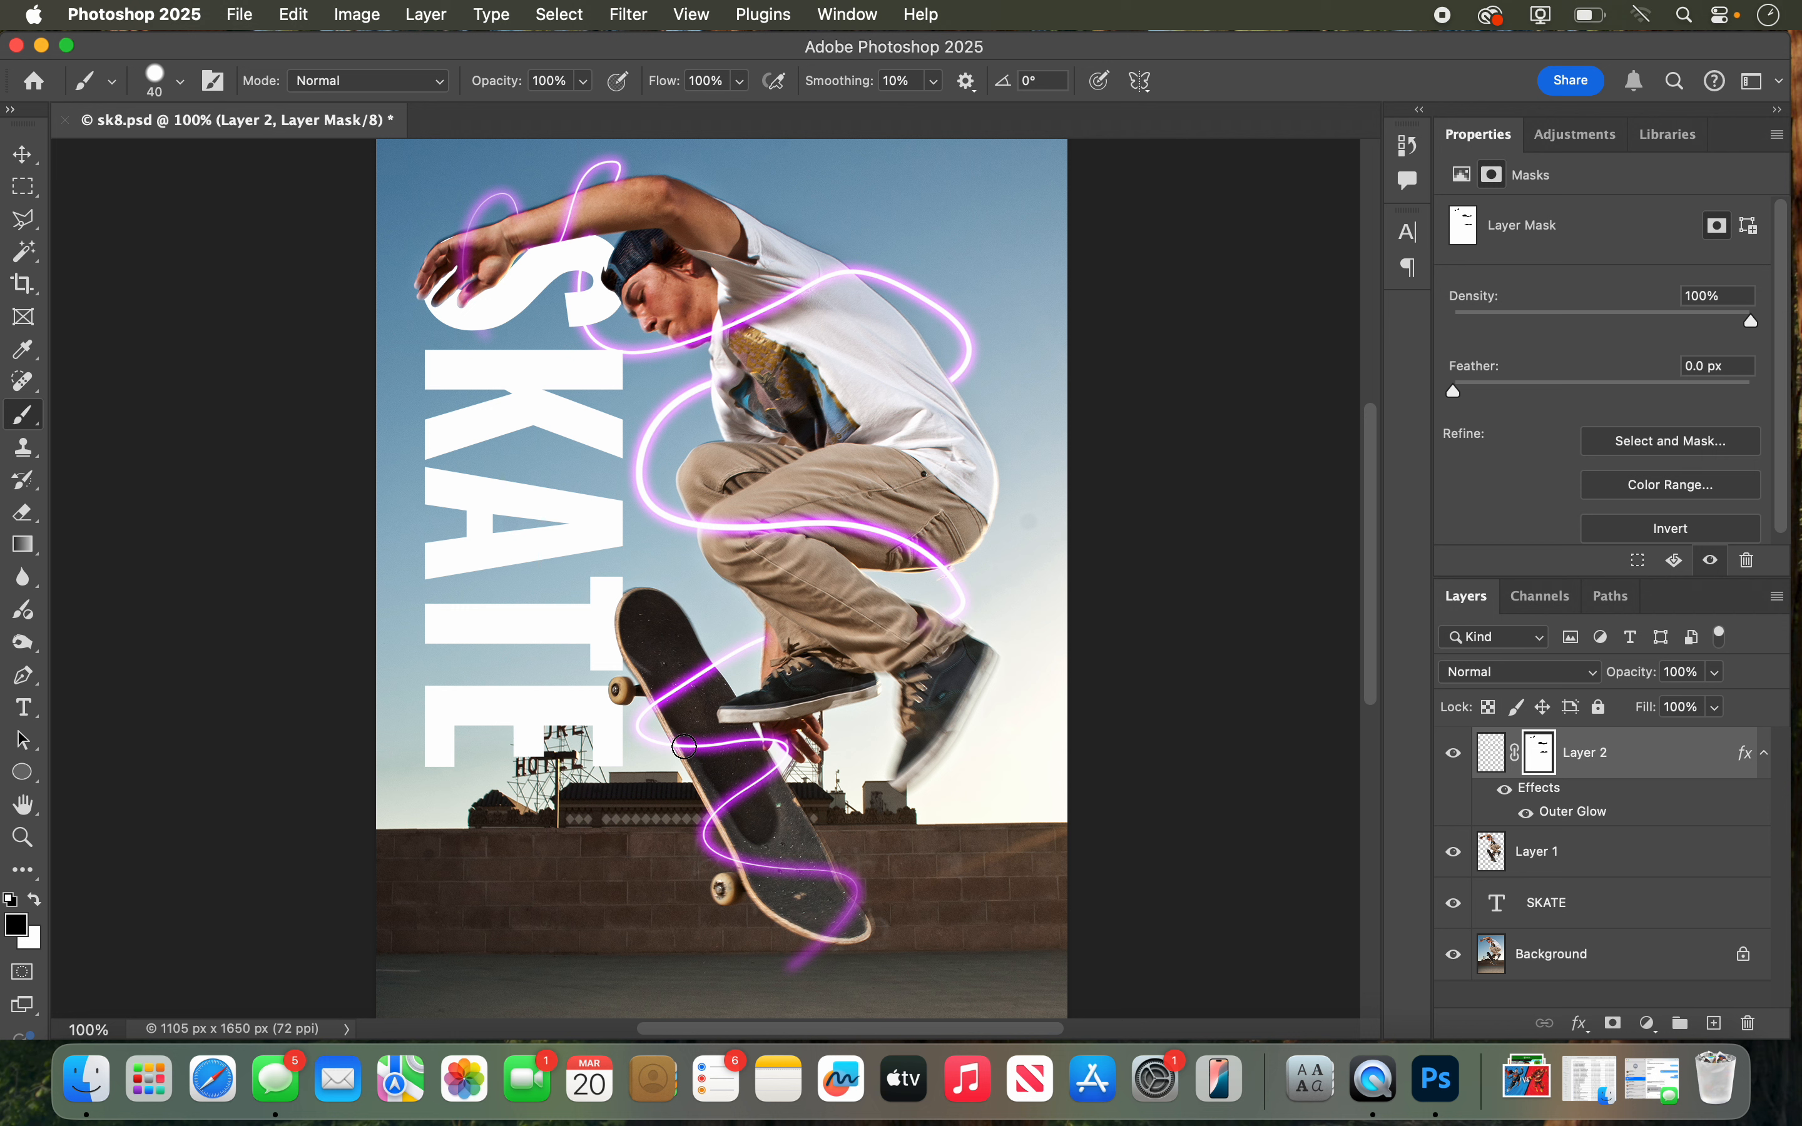
{"action": "left_click_drag", "start_coordinate": [683, 747], "coordinate": [705, 747]}
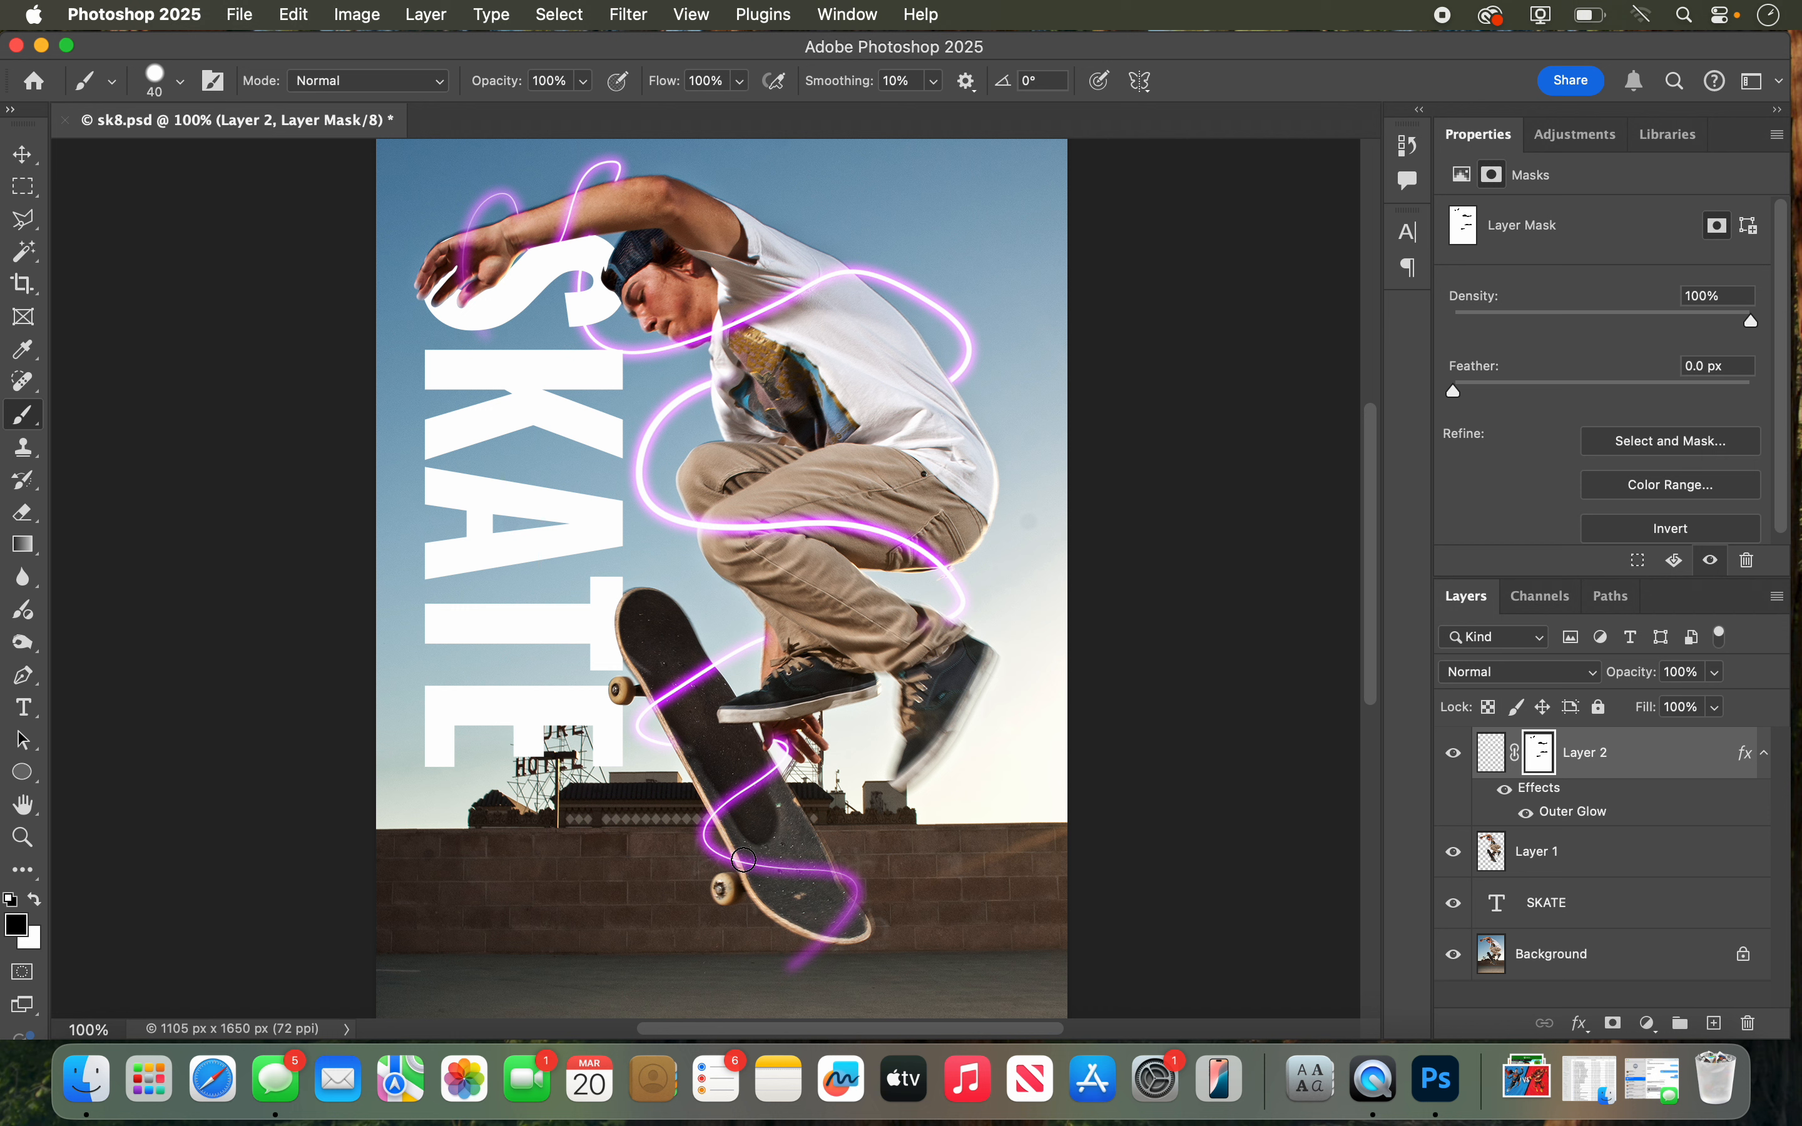
{"action": "left_click_drag", "start_coordinate": [744, 860], "coordinate": [819, 870]}
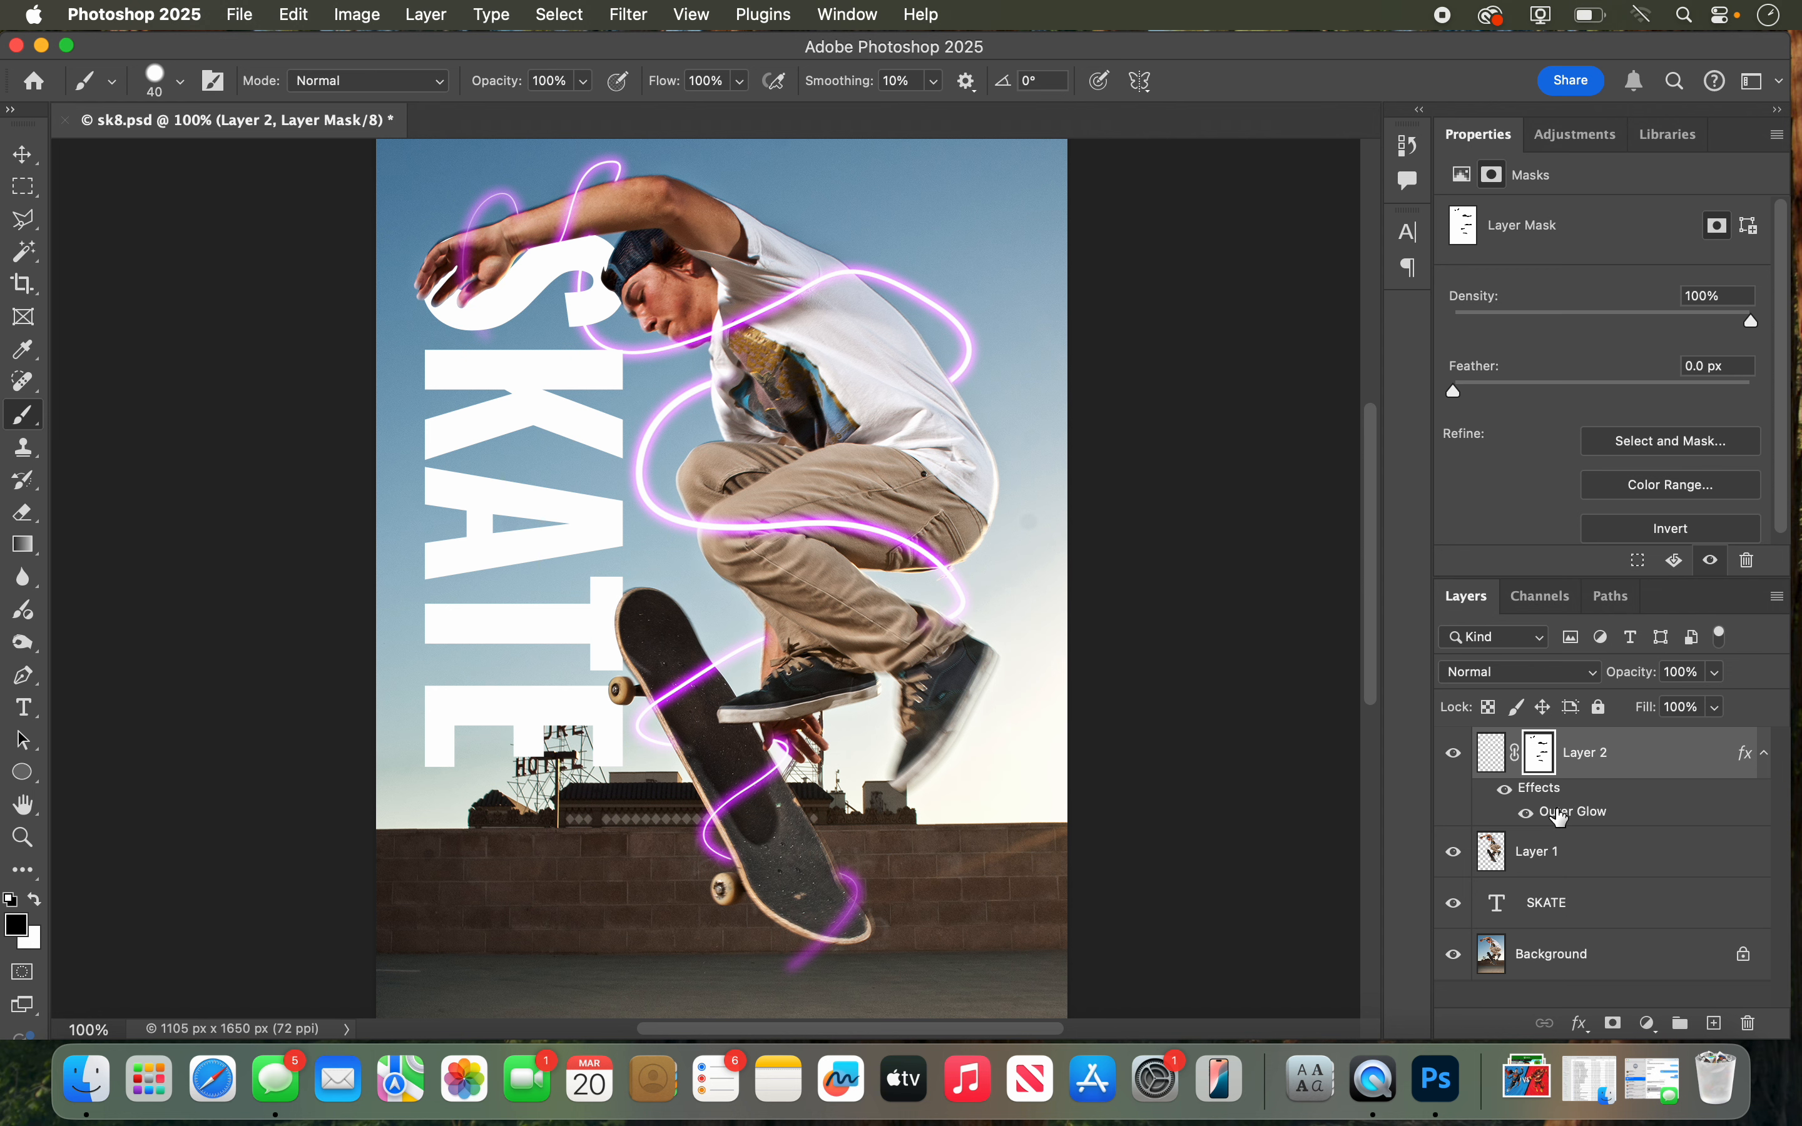
Step: Change Layer 2's outer glow color to bright green #00ff54 and apply the layer style
{"action": "double_click", "coordinate": [1557, 820]}
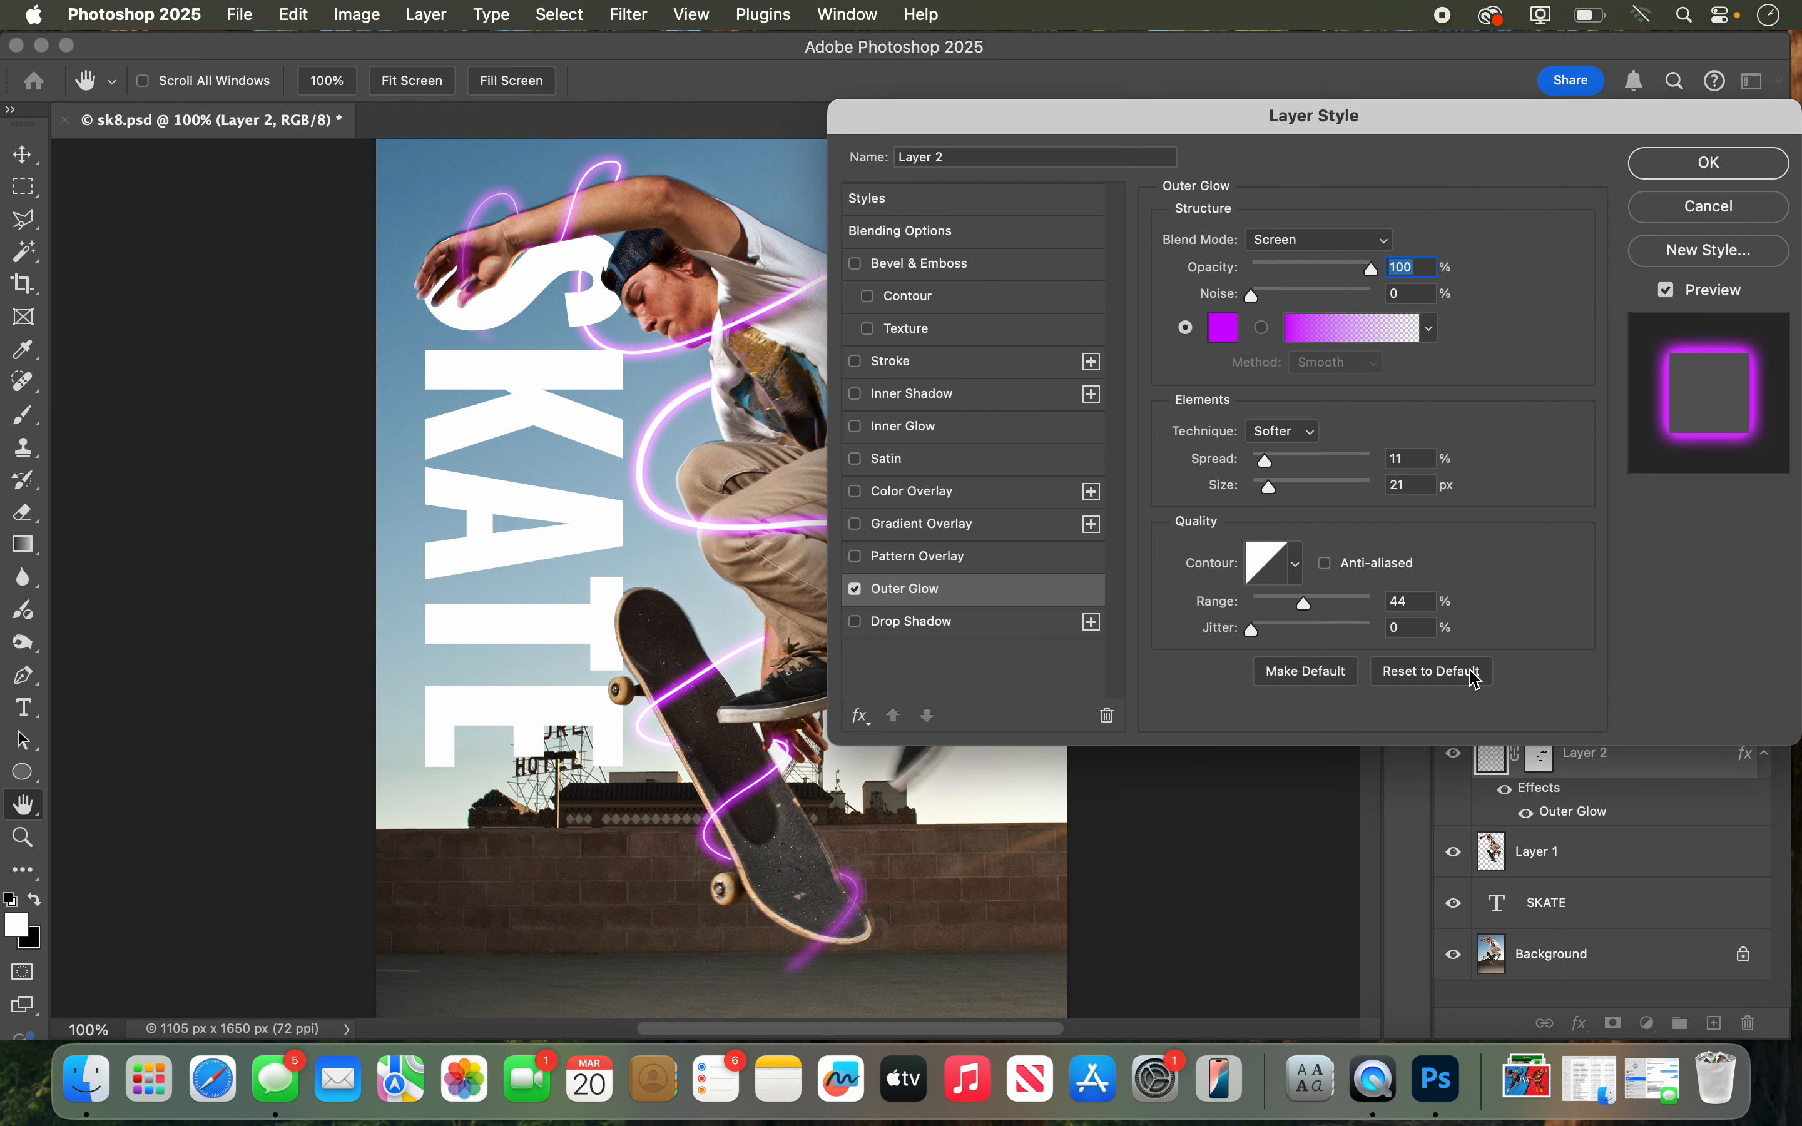
{"action": "left_click", "coordinate": [1223, 328]}
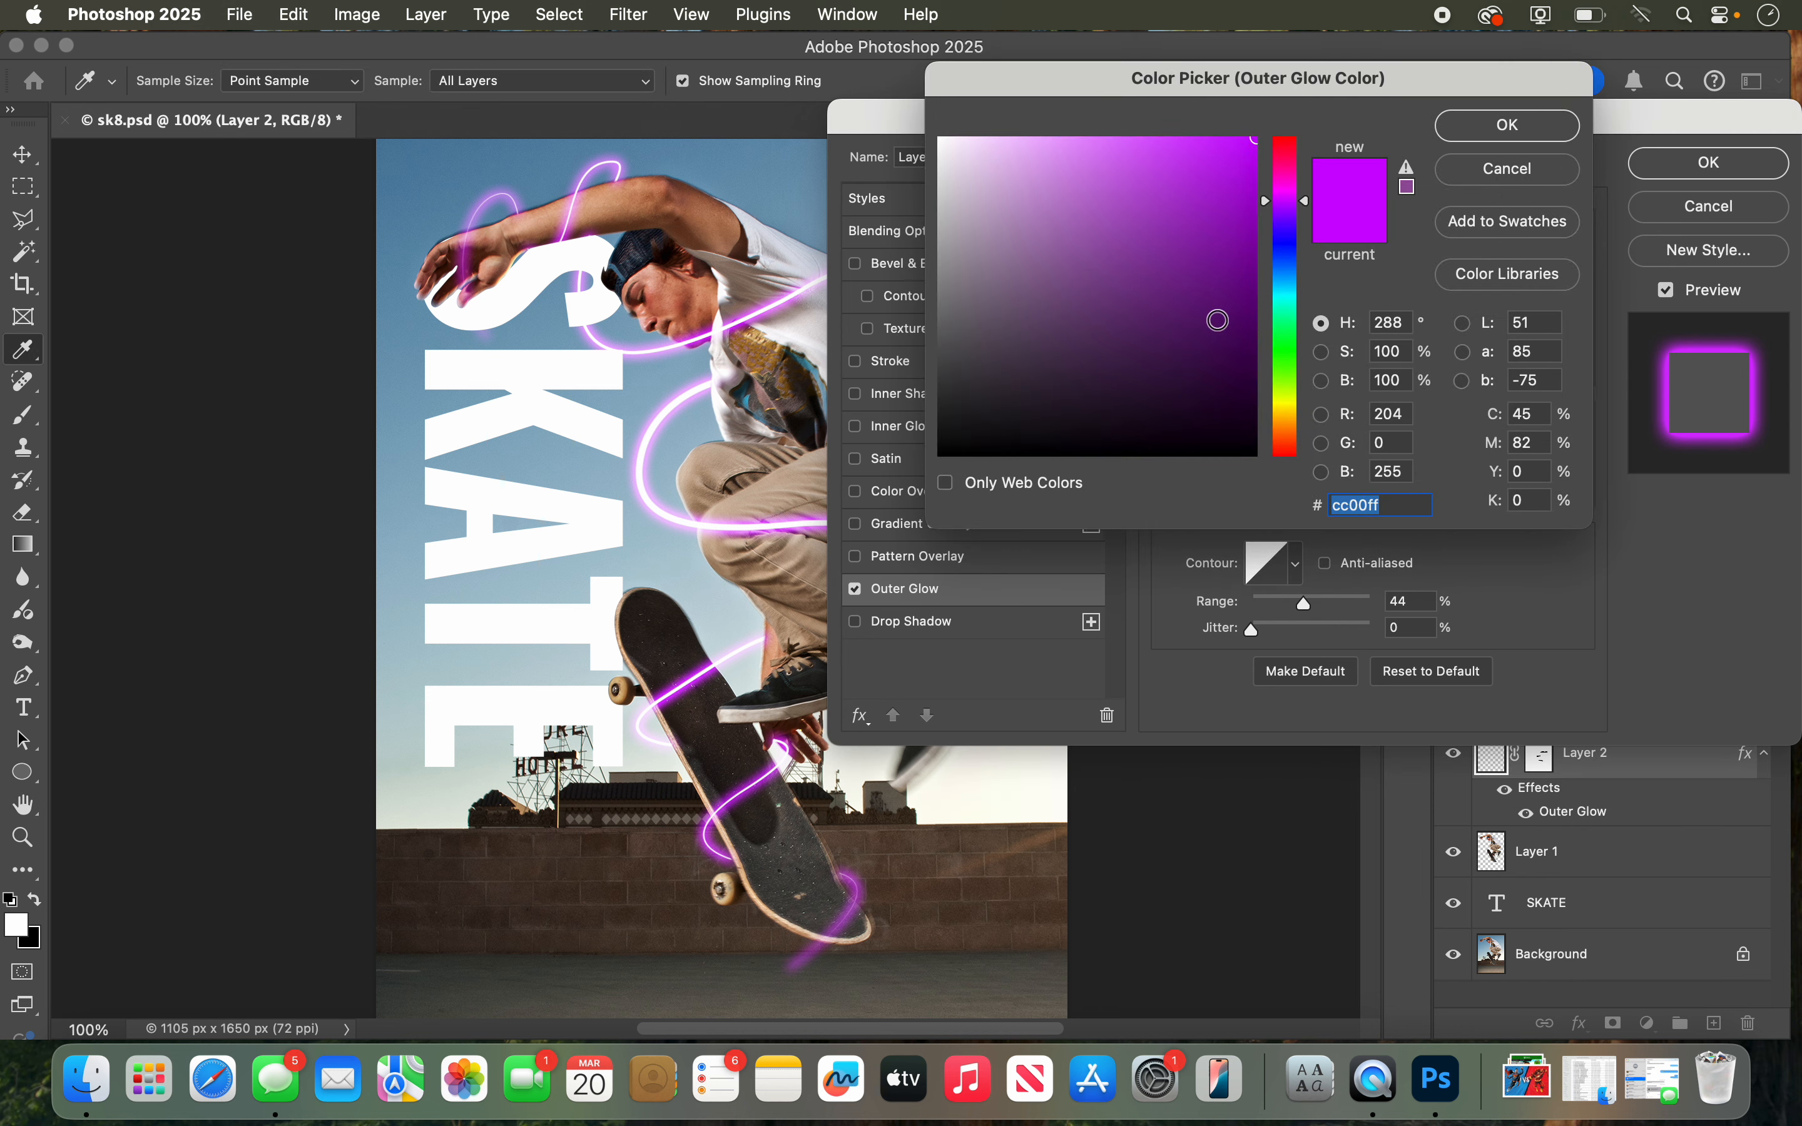
{"action": "left_click", "coordinate": [1283, 337]}
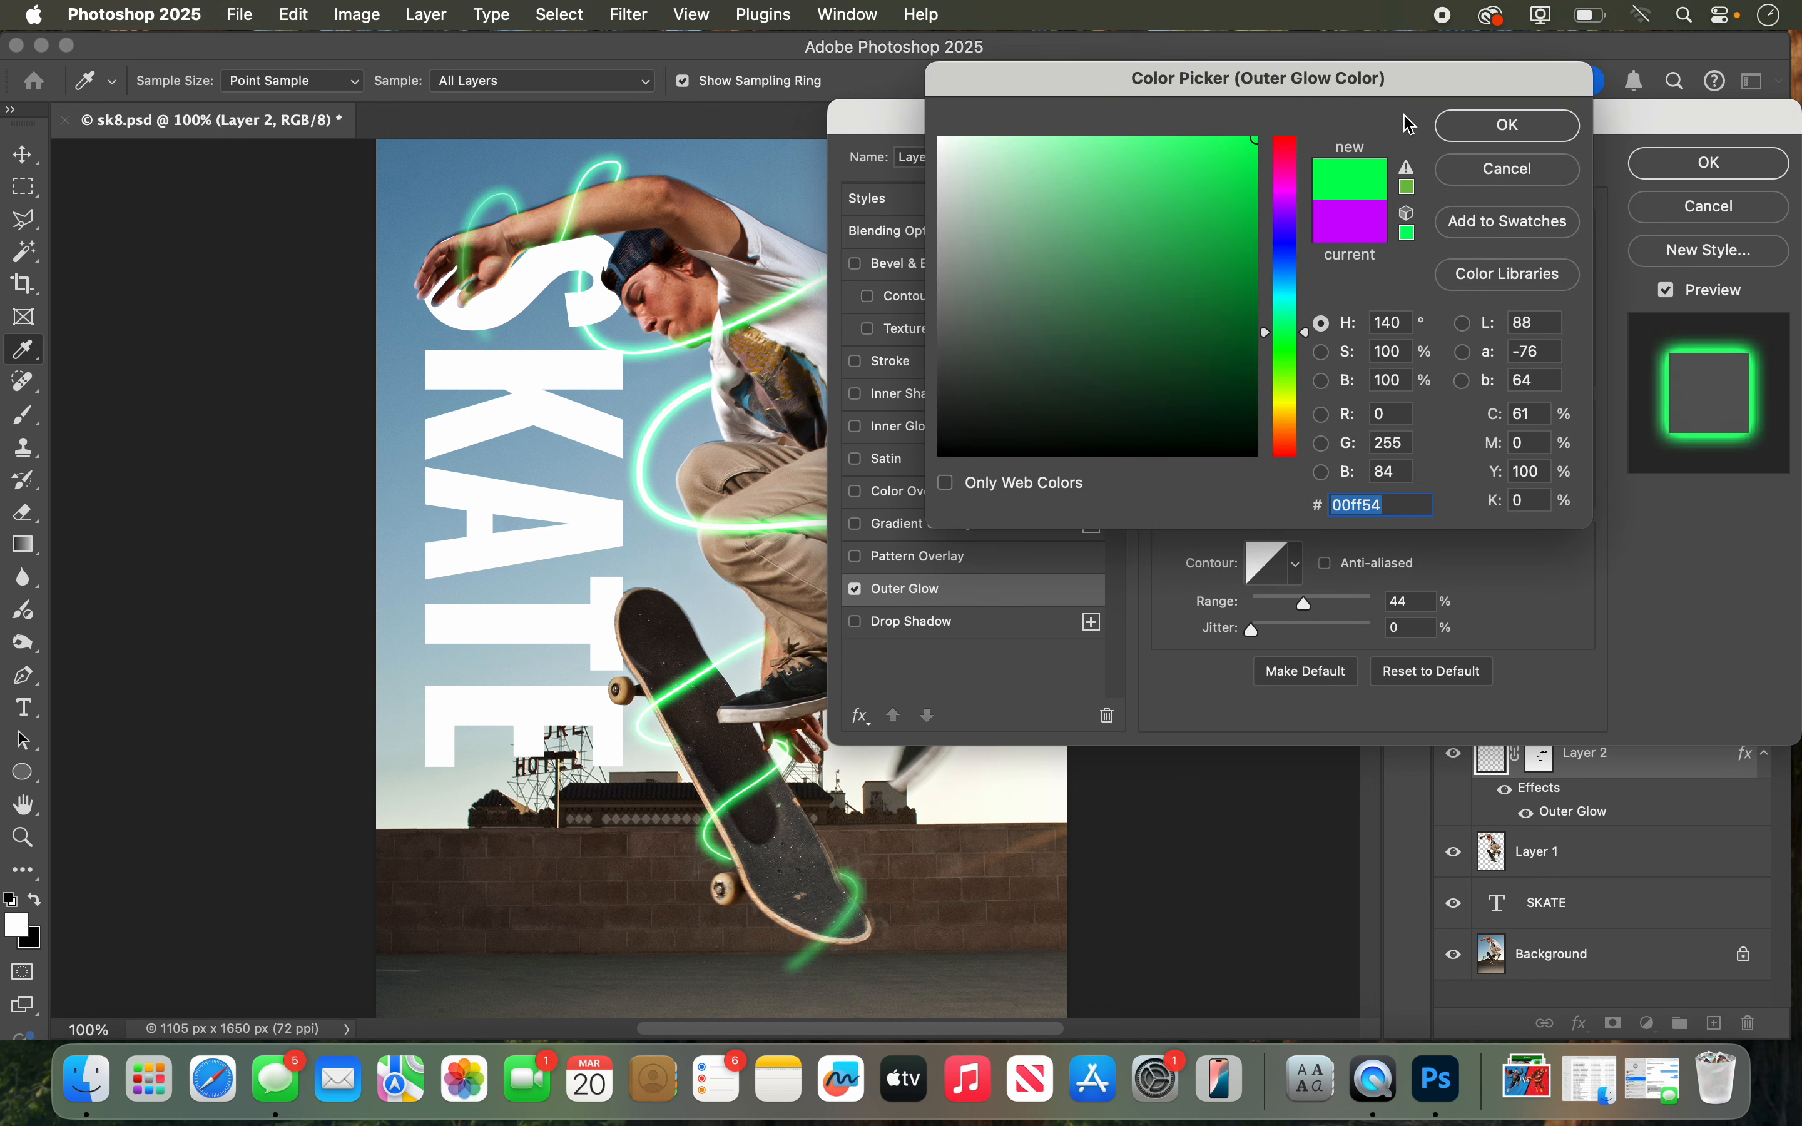
{"action": "left_click", "coordinate": [1463, 127]}
{"action": "left_click", "coordinate": [1646, 167]}
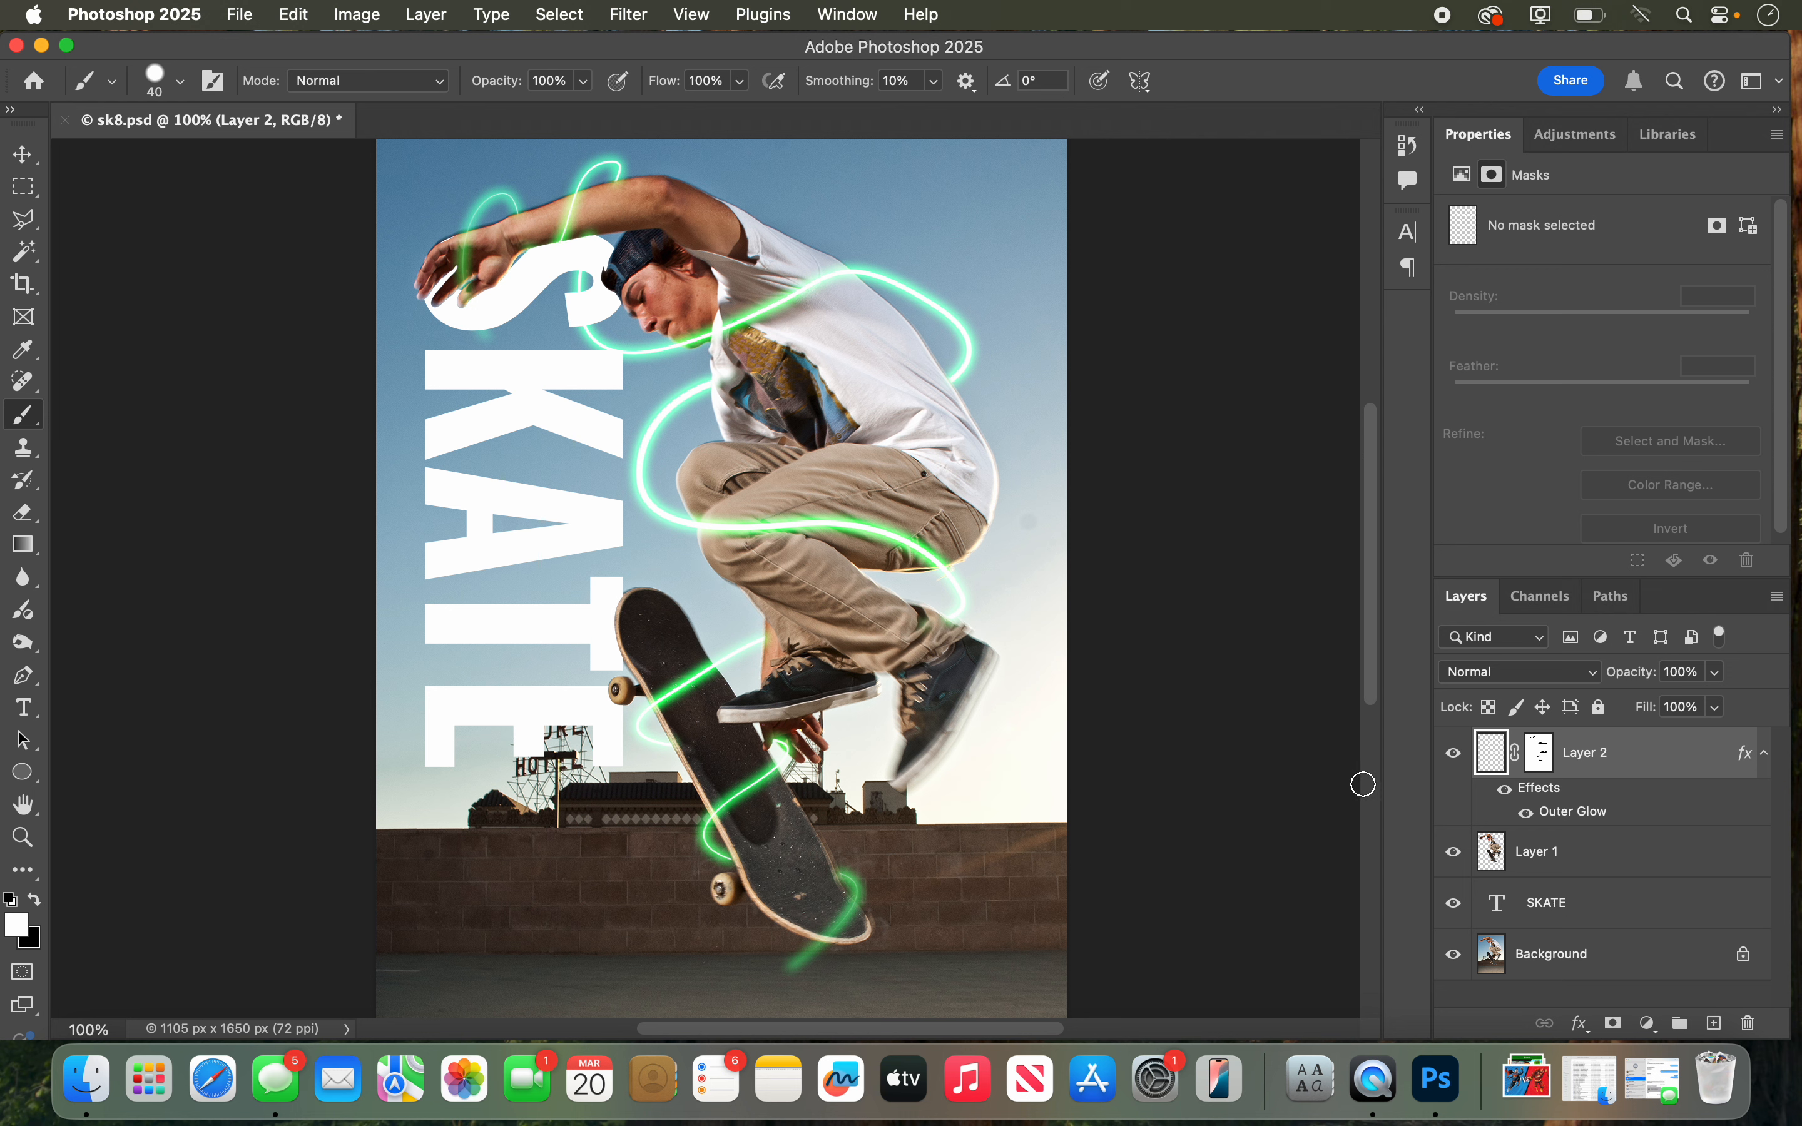
Step: Close sk8.psd without saving the changes
{"action": "left_click", "coordinate": [1563, 887]}
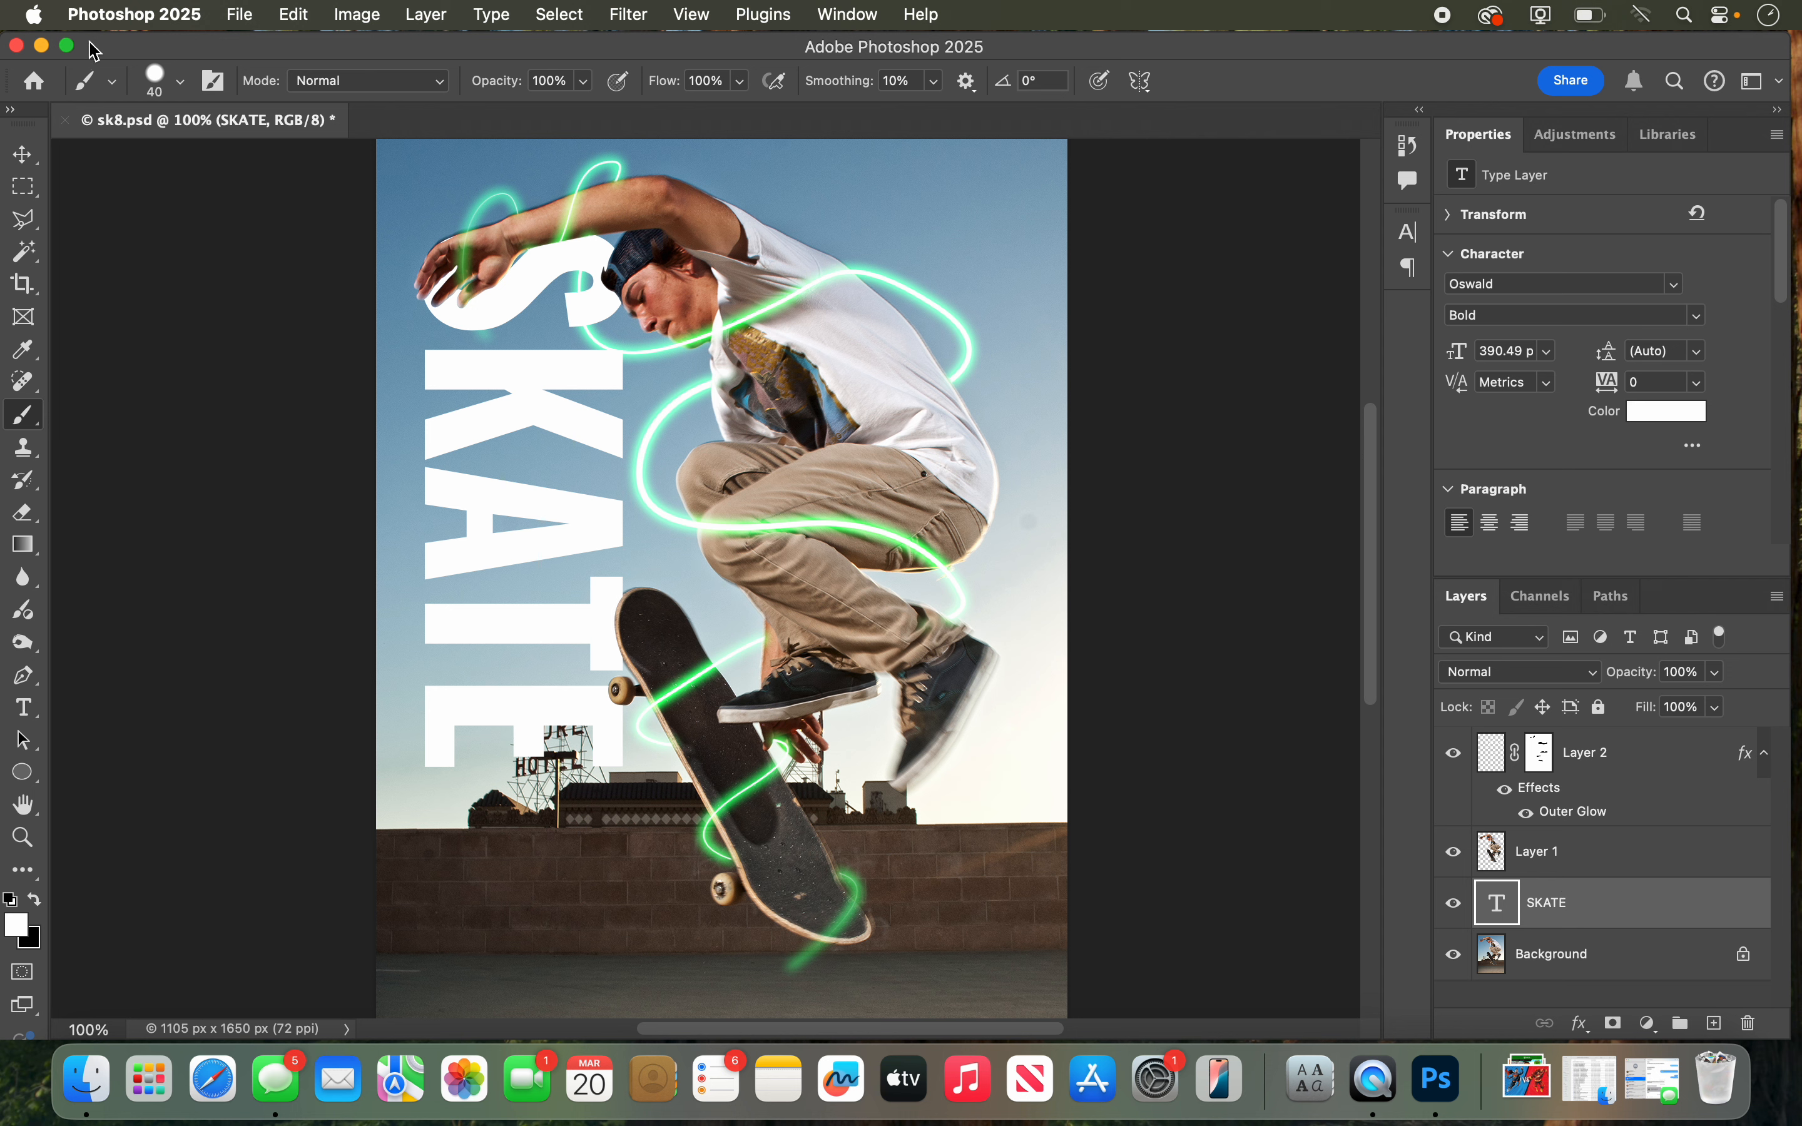
{"action": "left_click", "coordinate": [223, 14]}
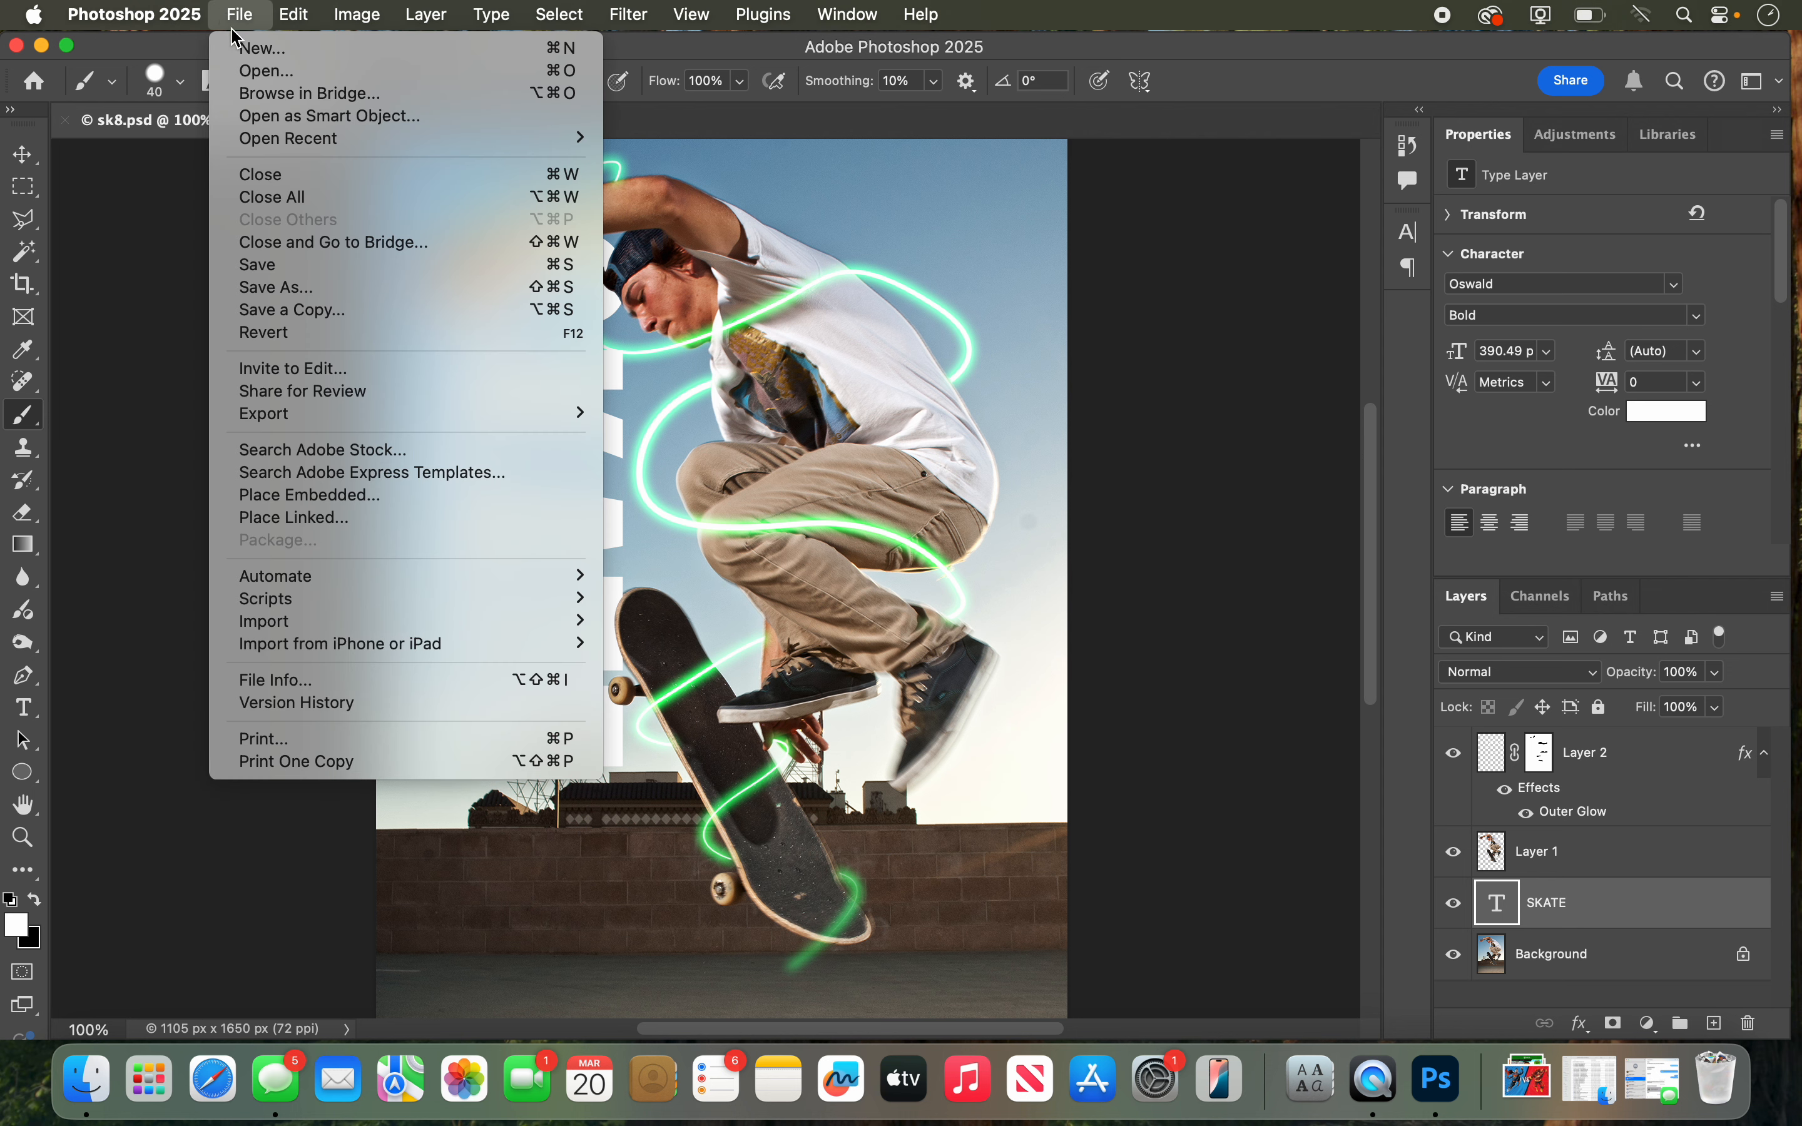
{"action": "left_click", "coordinate": [263, 176]}
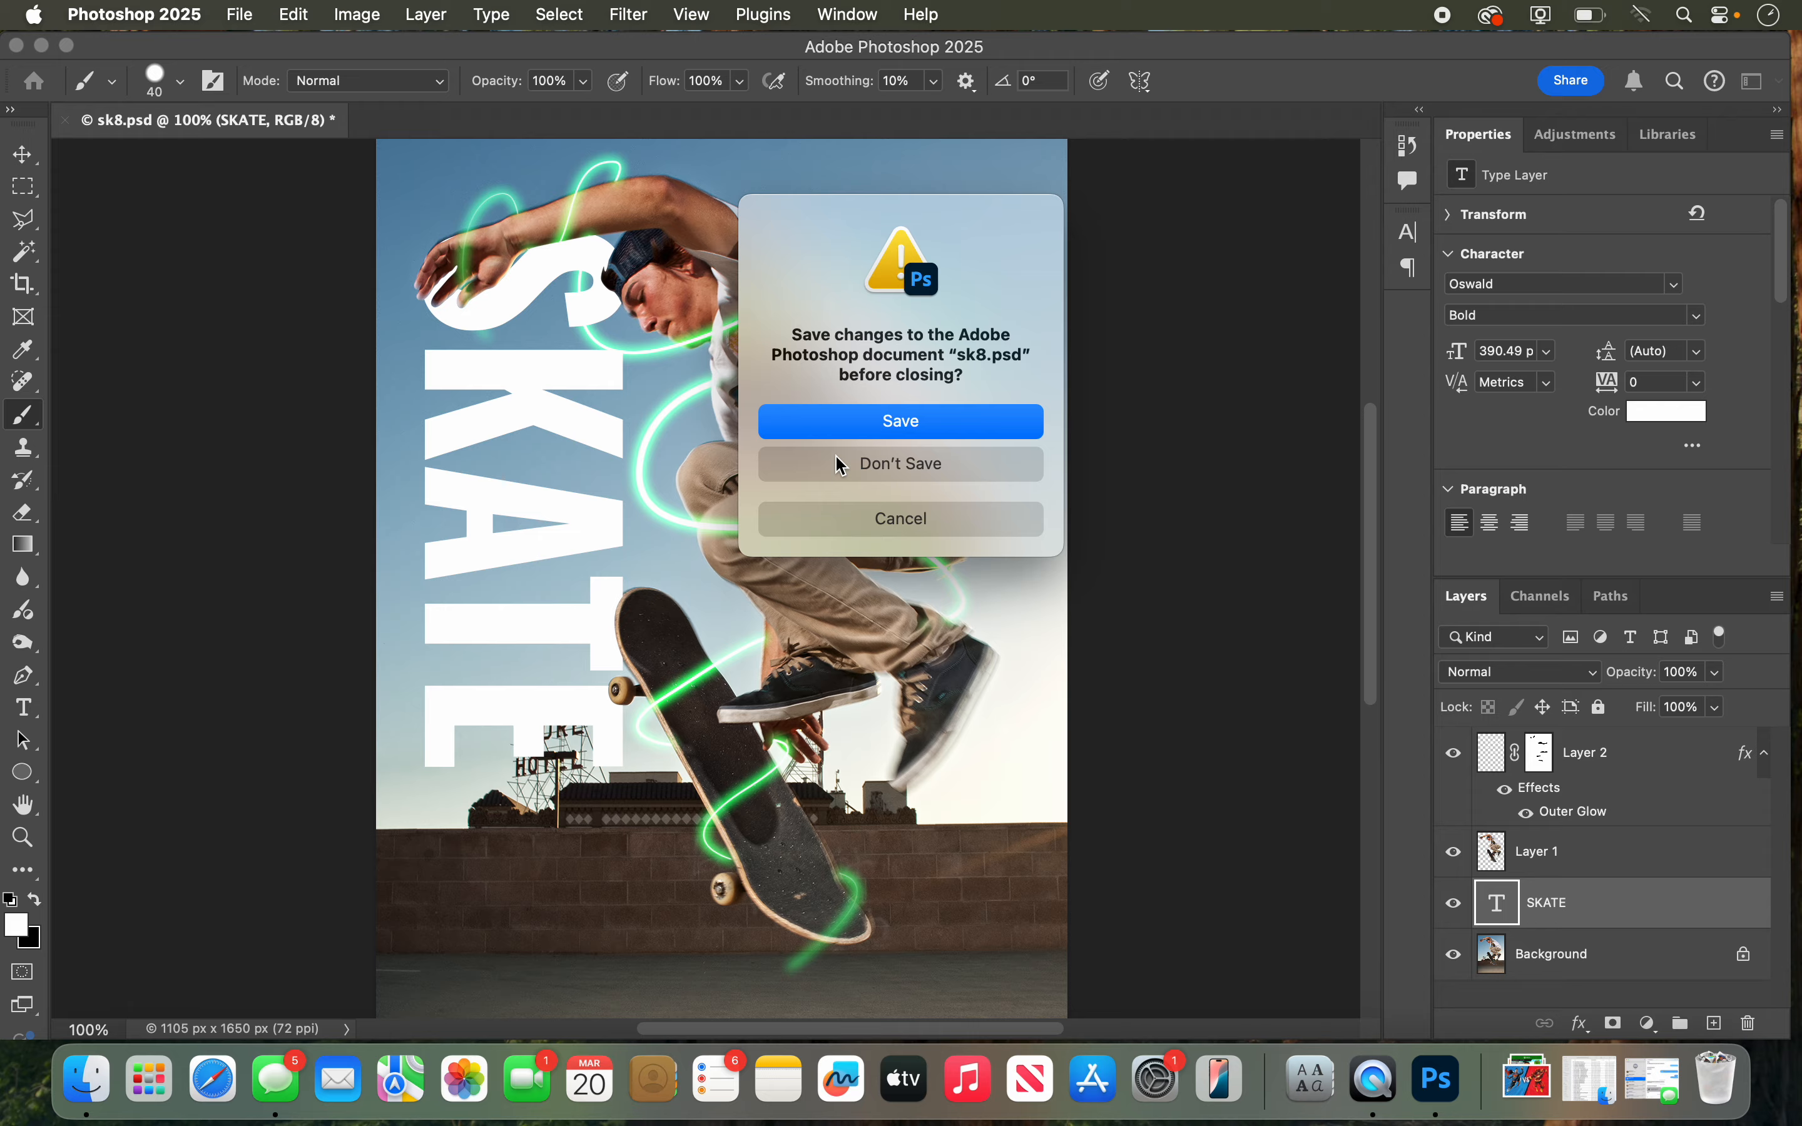
{"action": "left_click", "coordinate": [837, 457]}
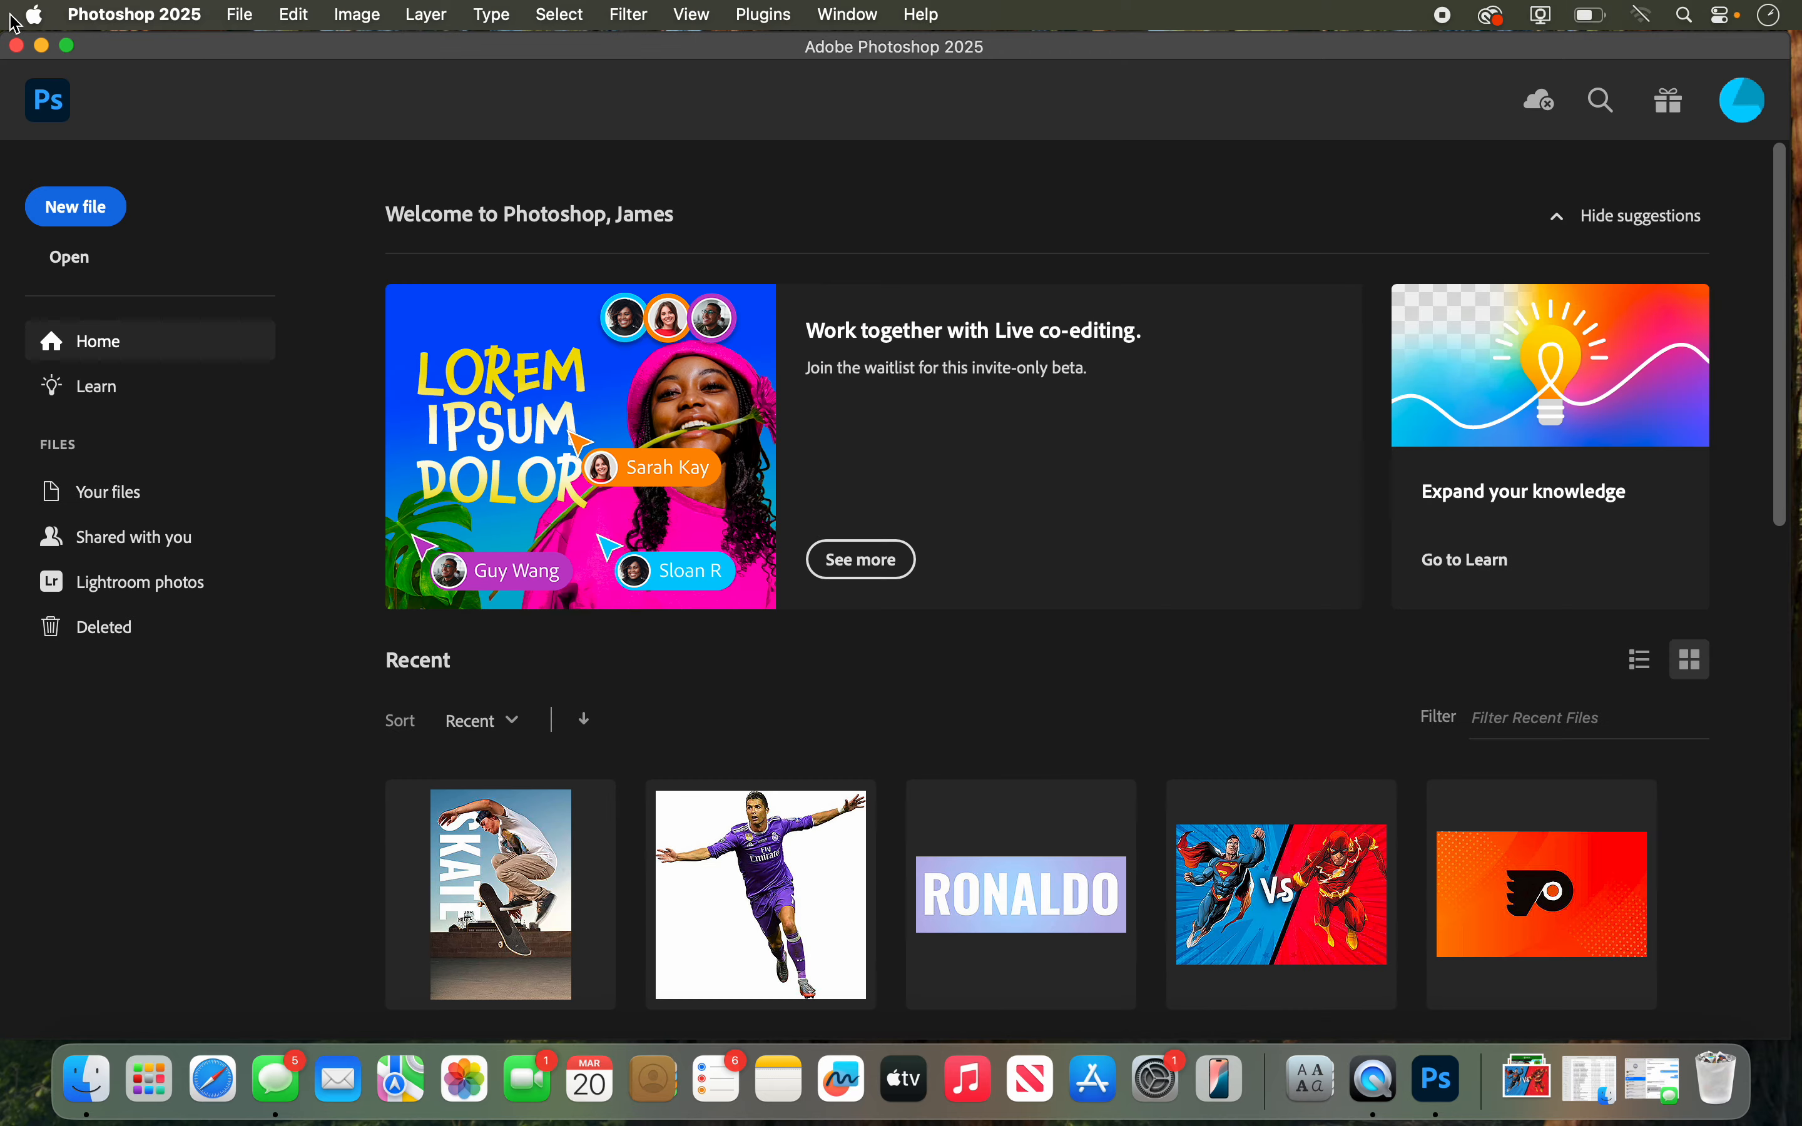
{"action": "left_click", "coordinate": [42, 46]}
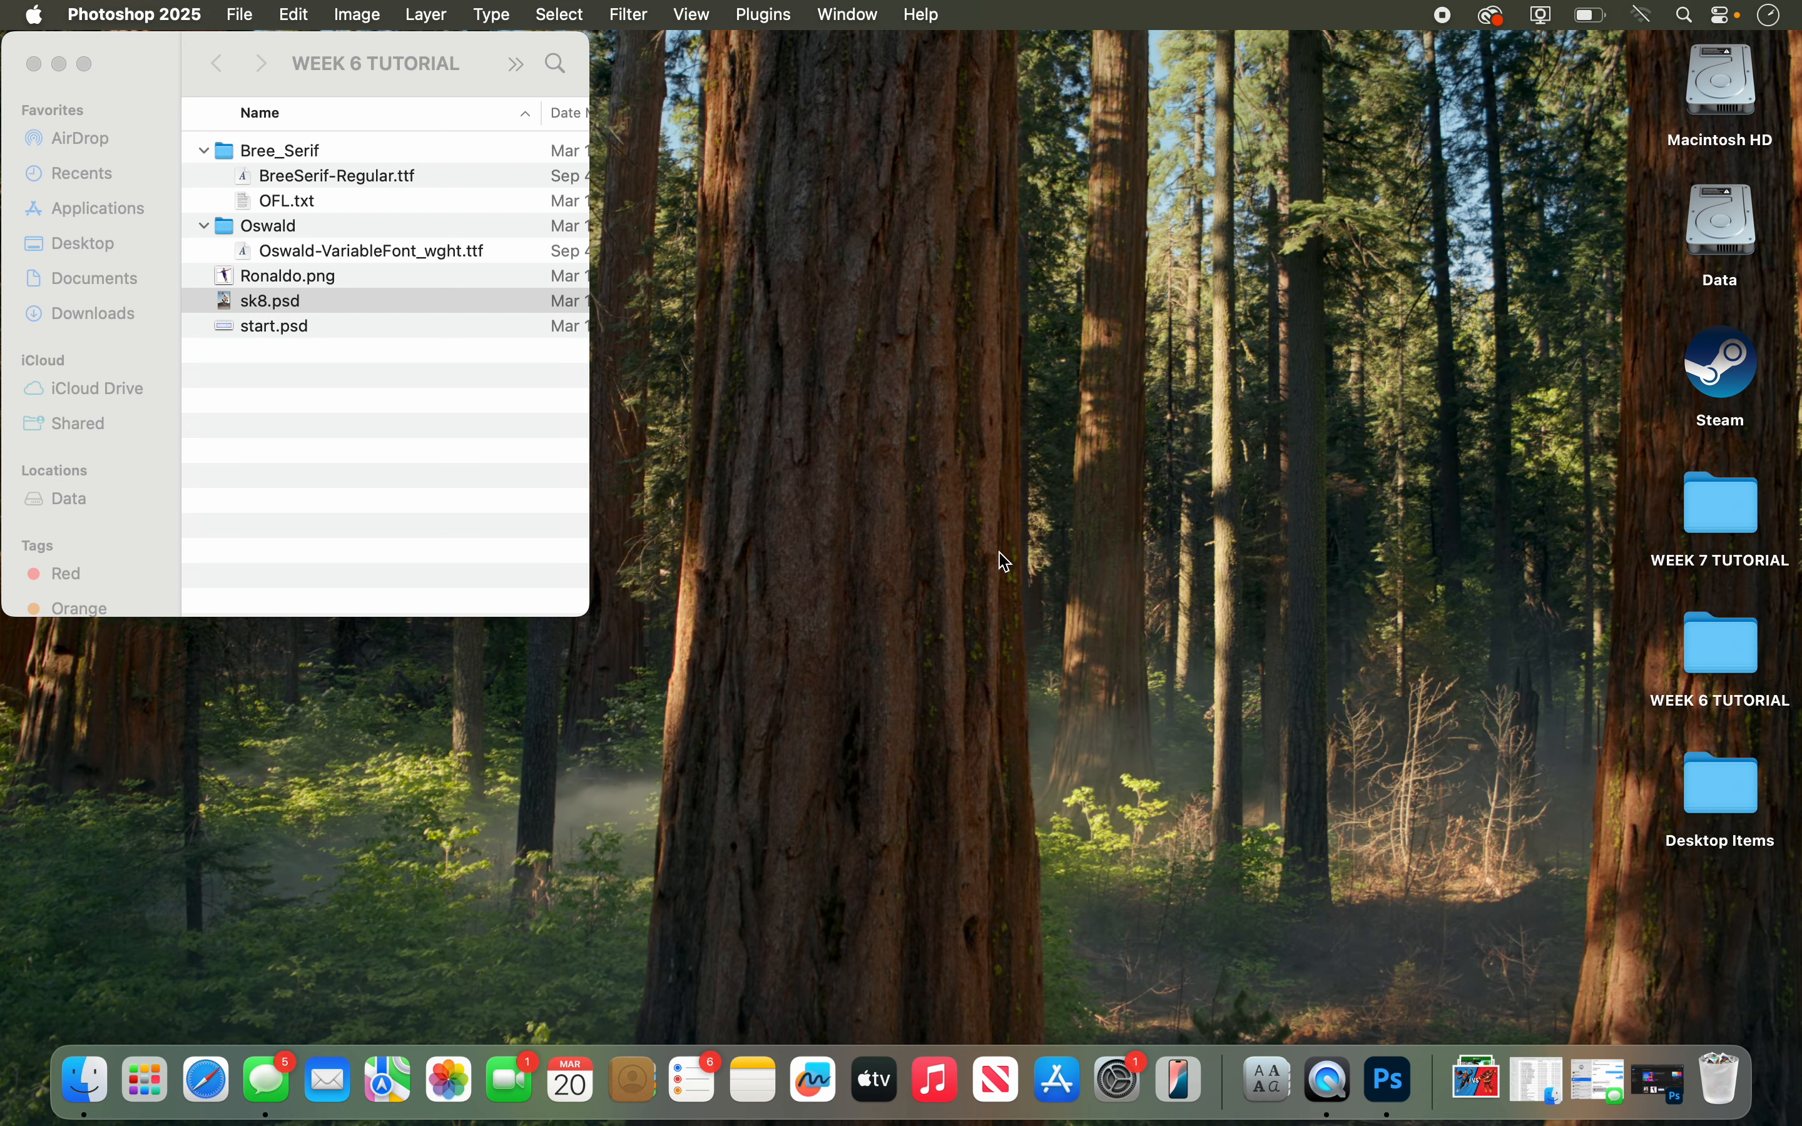
{"action": "left_click", "coordinate": [1390, 1080]}
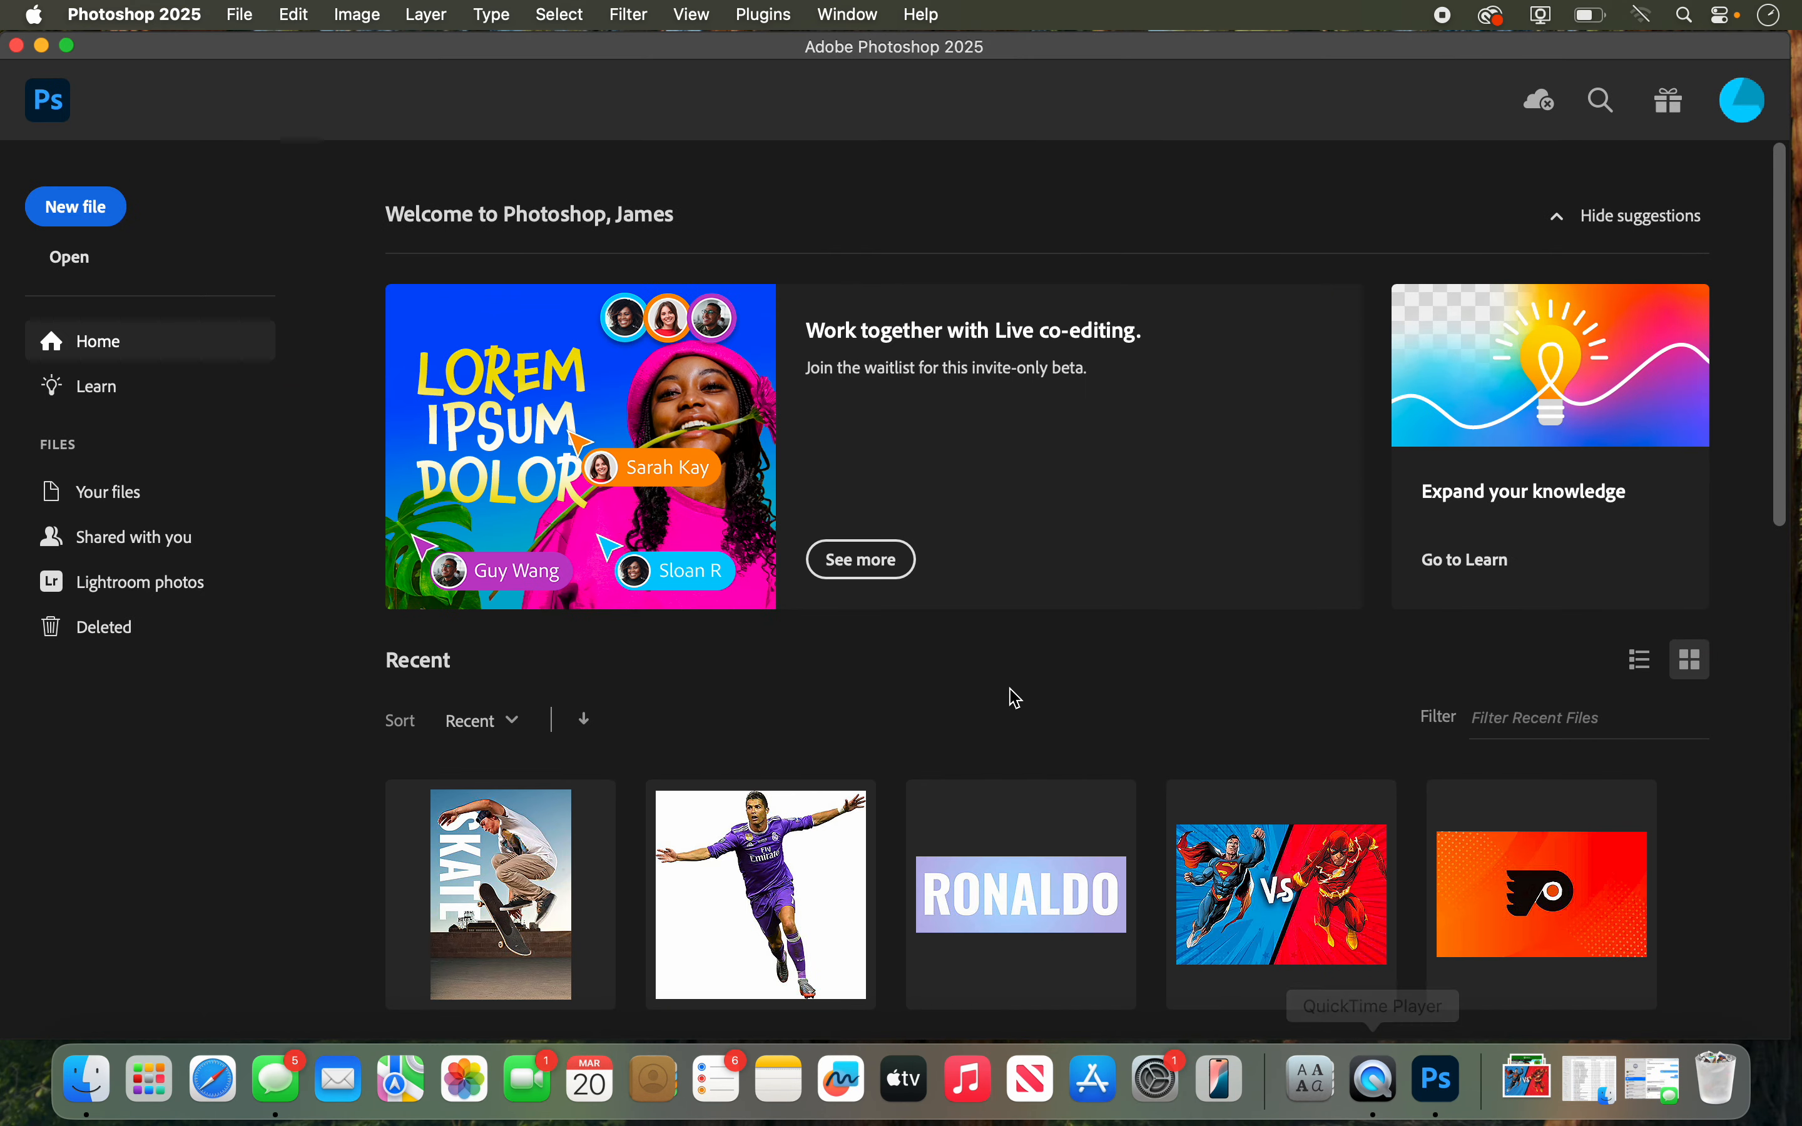
{"action": "left_click", "coordinate": [97, 208]}
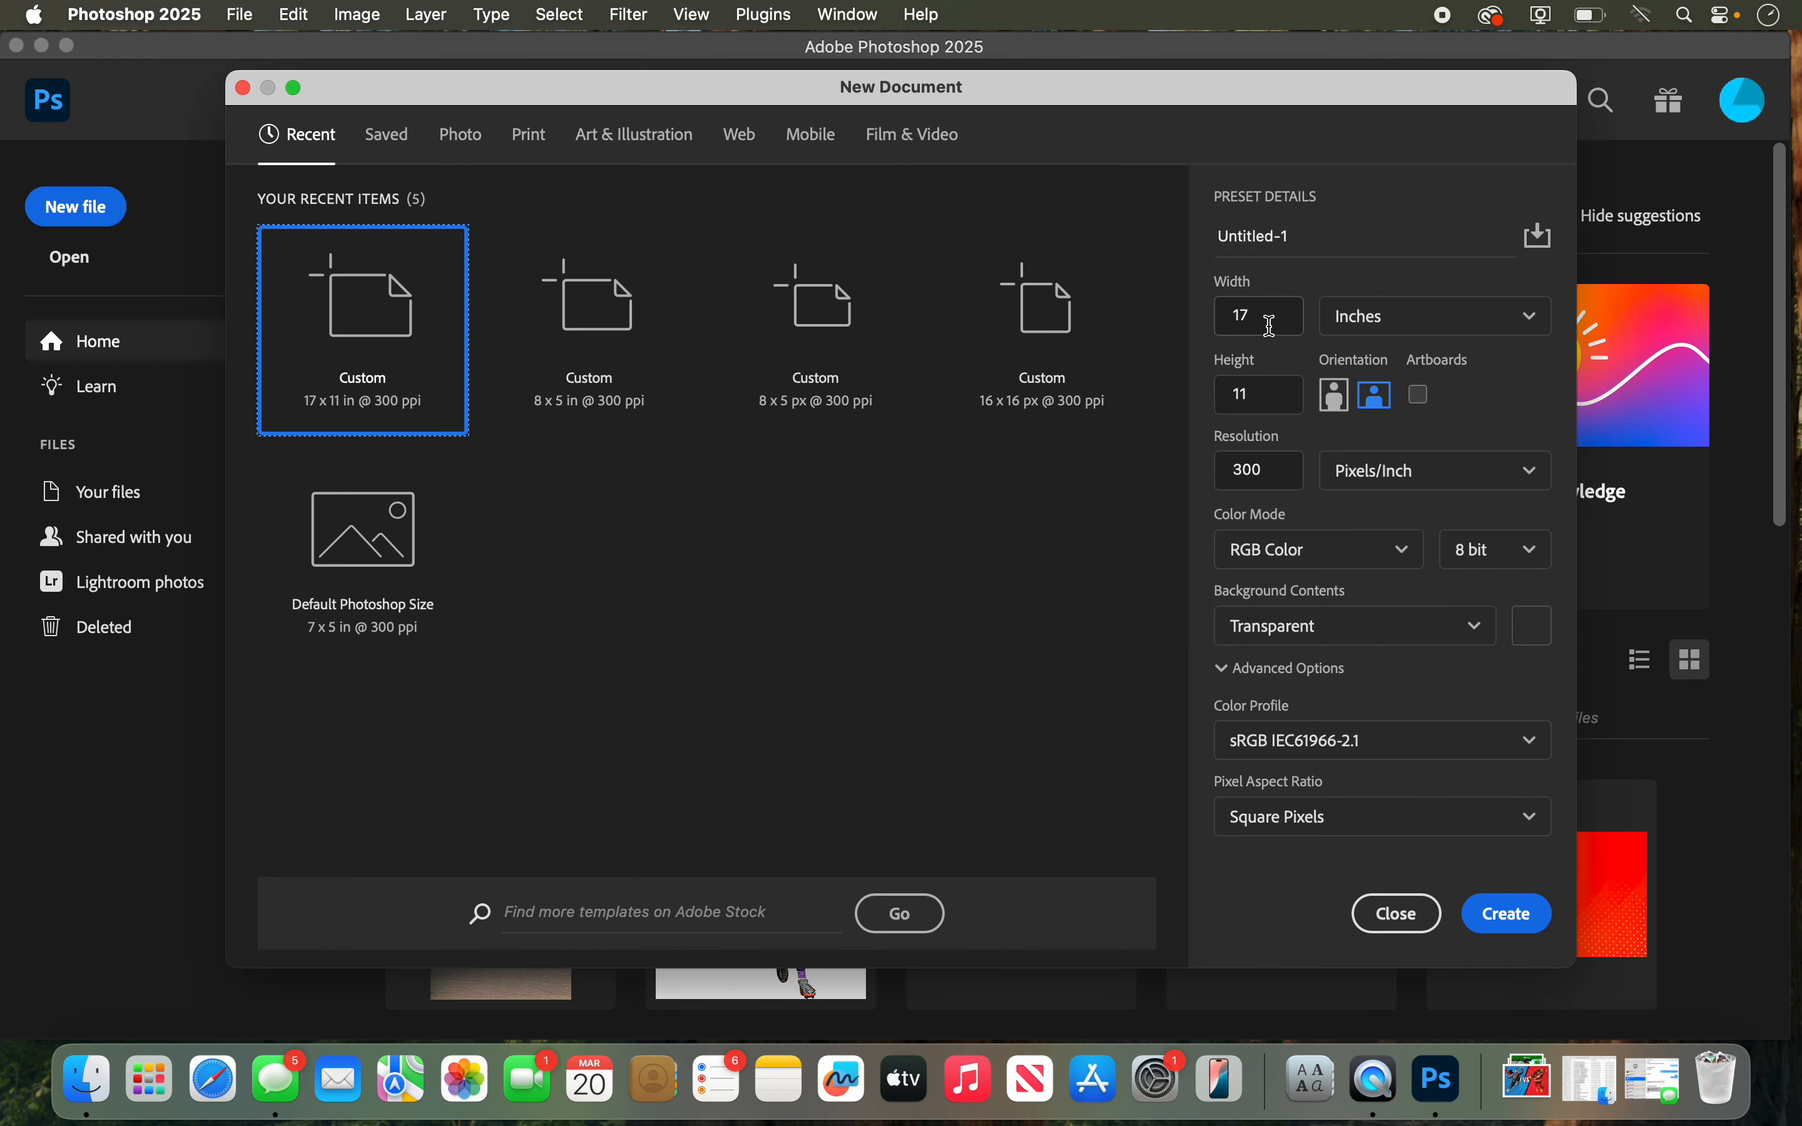
{"action": "left_click_drag", "start_coordinate": [1268, 323], "coordinate": [1148, 317]}
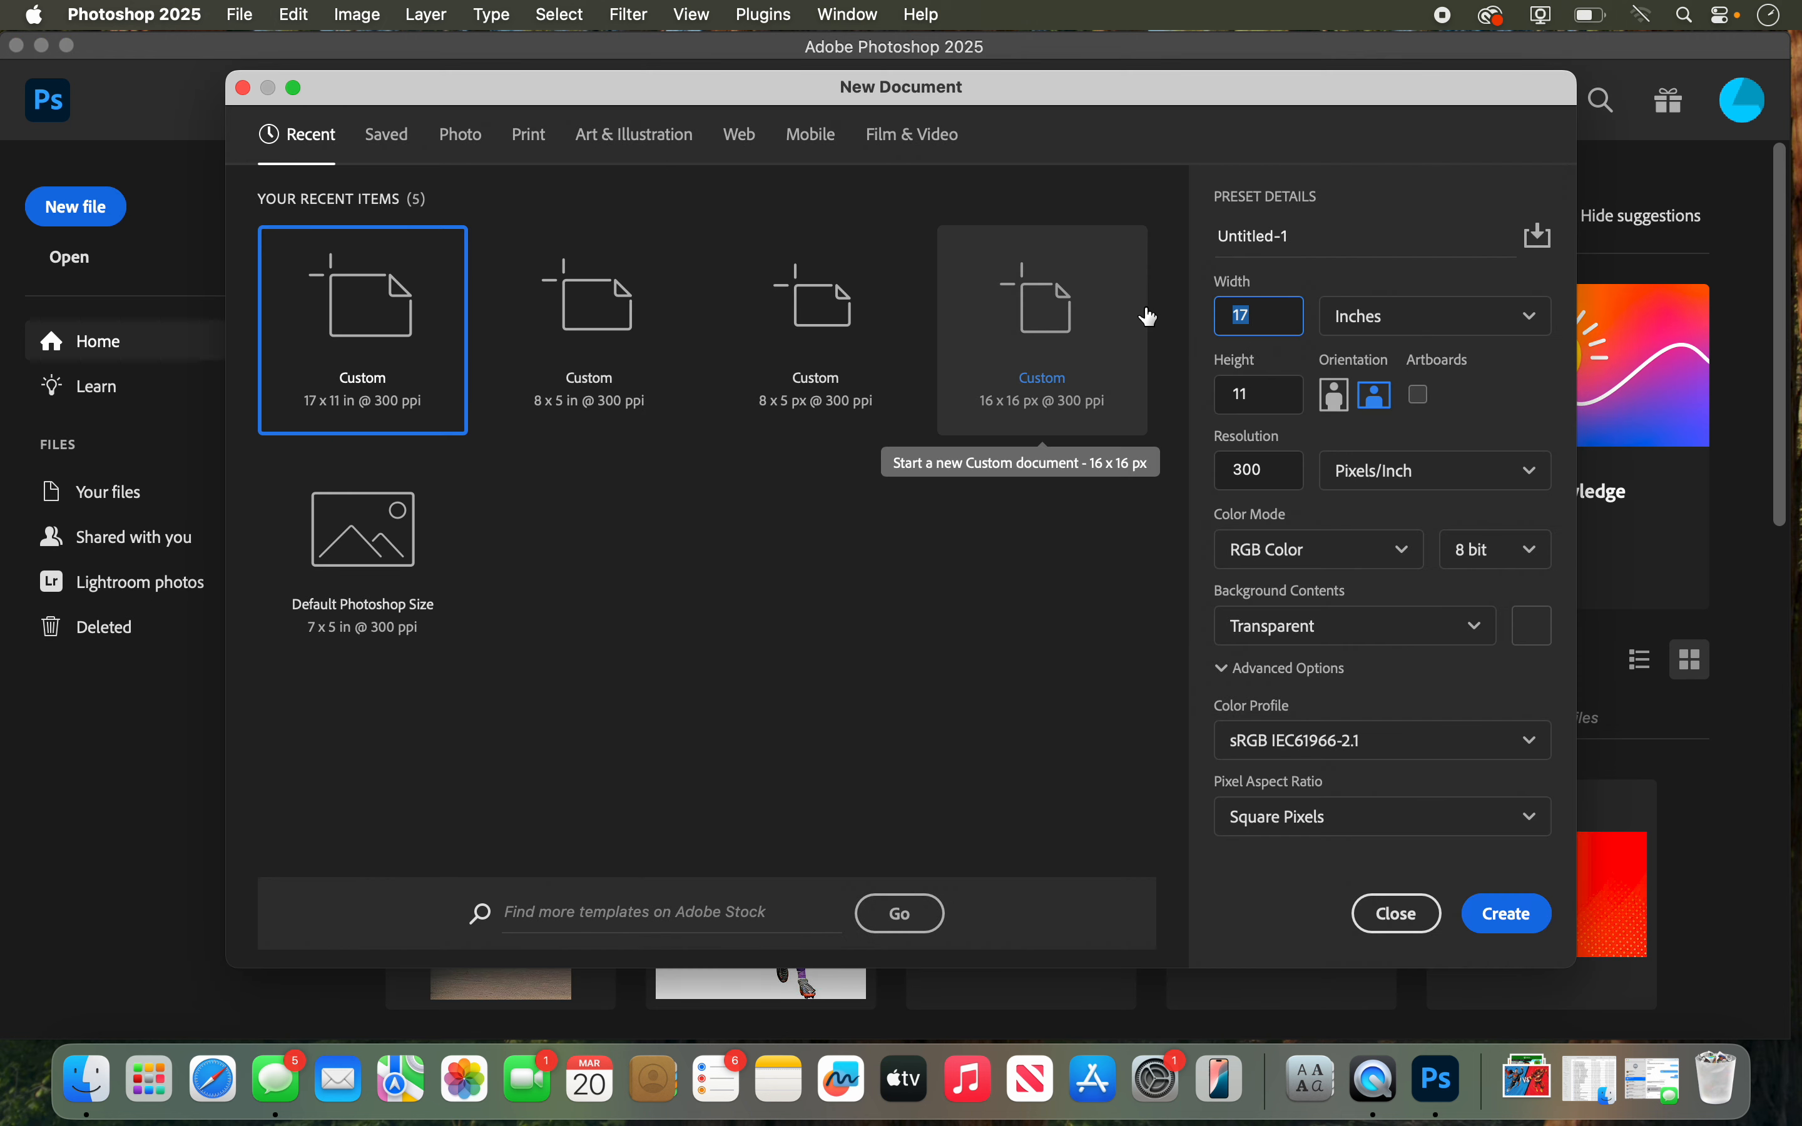
{"action": "type", "text": "8"}
{"action": "key", "text": "Escape"}
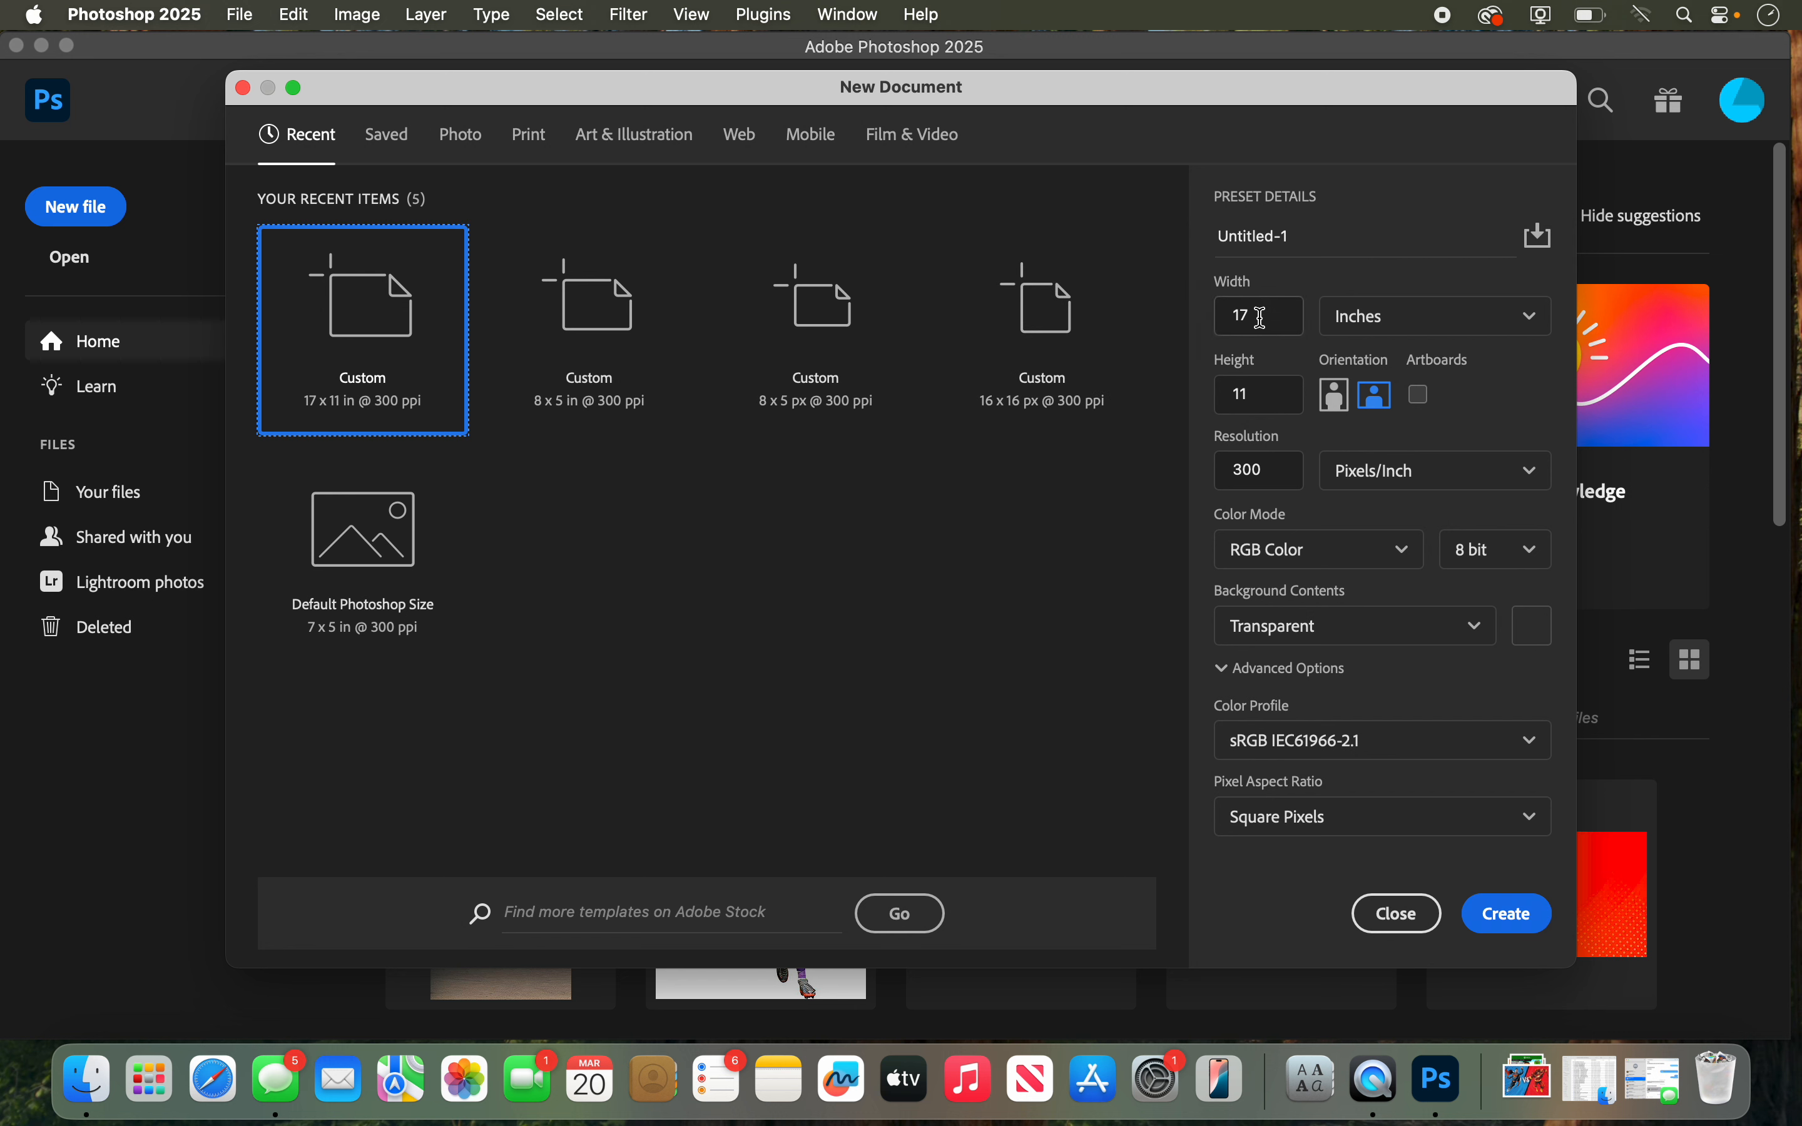
Step: Create a new document 8 inches wide and 3 inches high with a black background
{"action": "left_click_drag", "start_coordinate": [1259, 318], "coordinate": [1207, 325]}
{"action": "type", "text": "8"}
{"action": "left_click_drag", "start_coordinate": [1273, 389], "coordinate": [1207, 383]}
{"action": "type", "text": "3"}
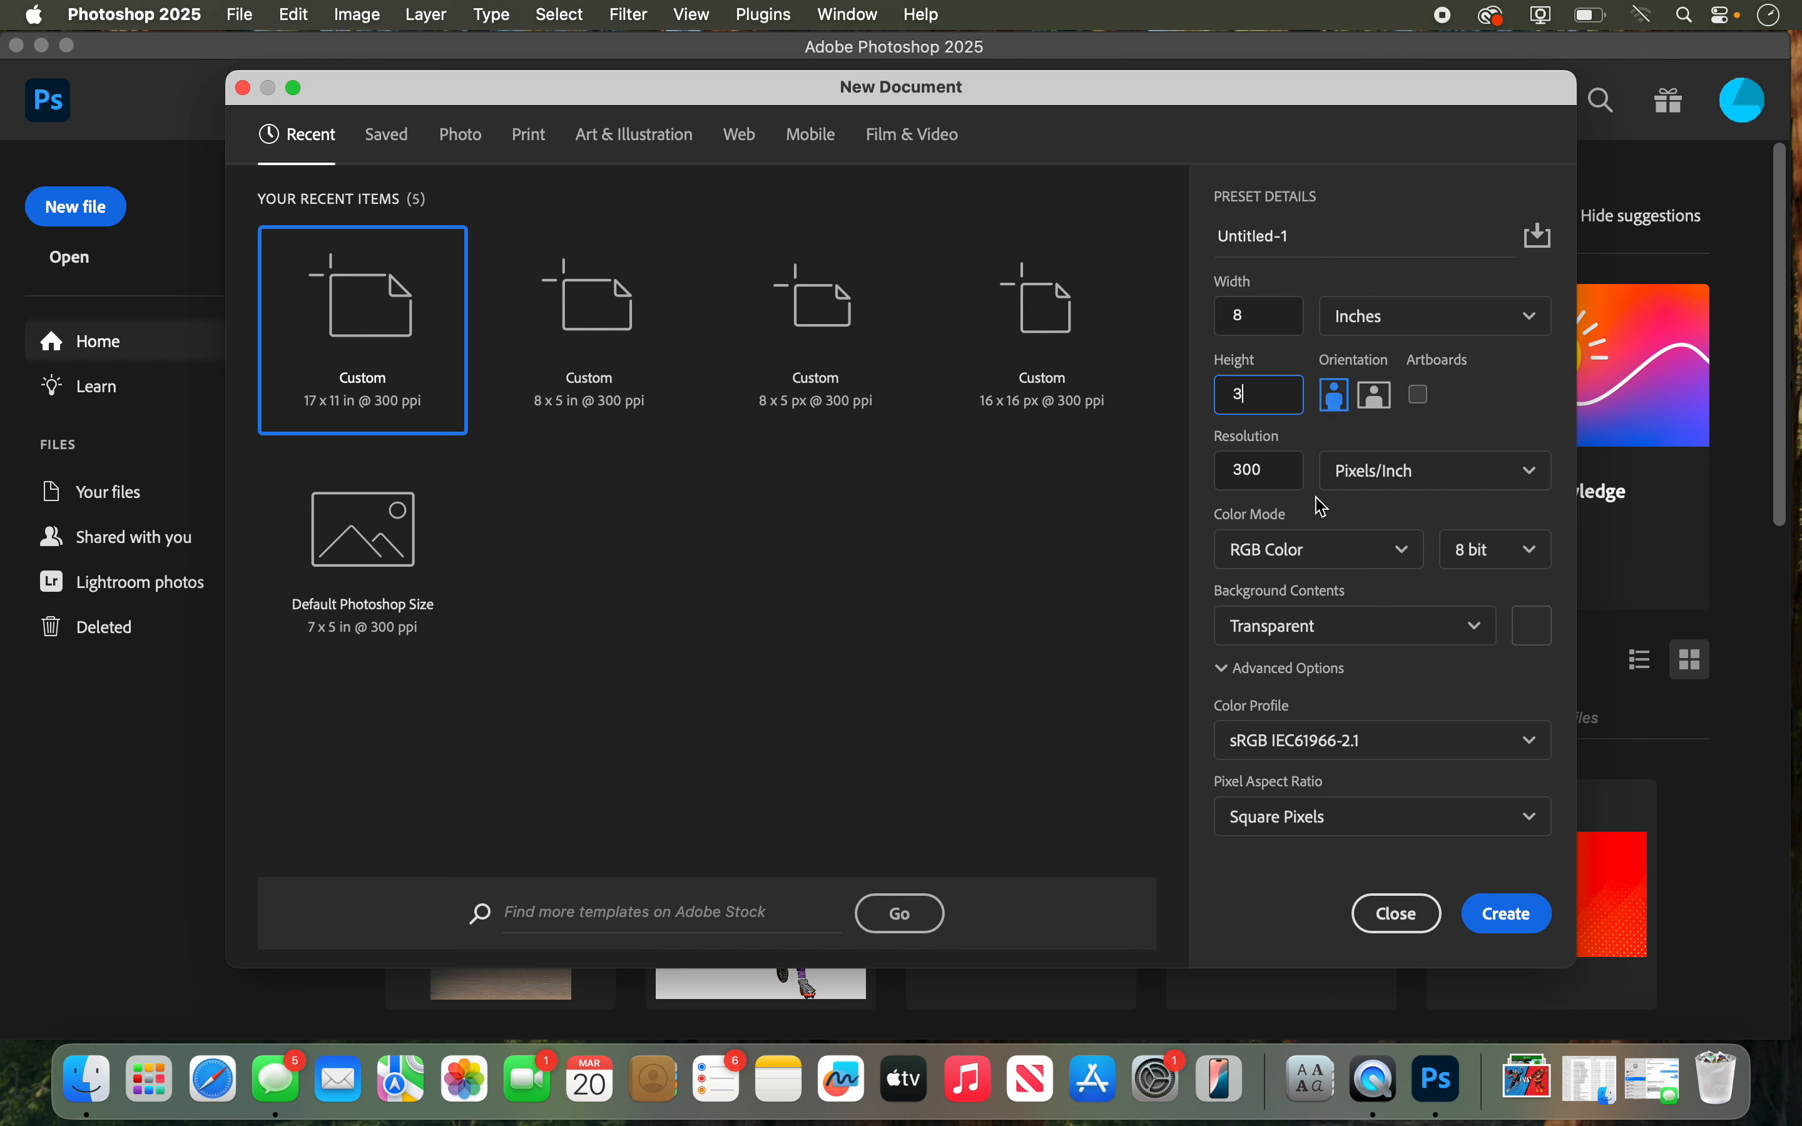
{"action": "left_click", "coordinate": [1356, 625]}
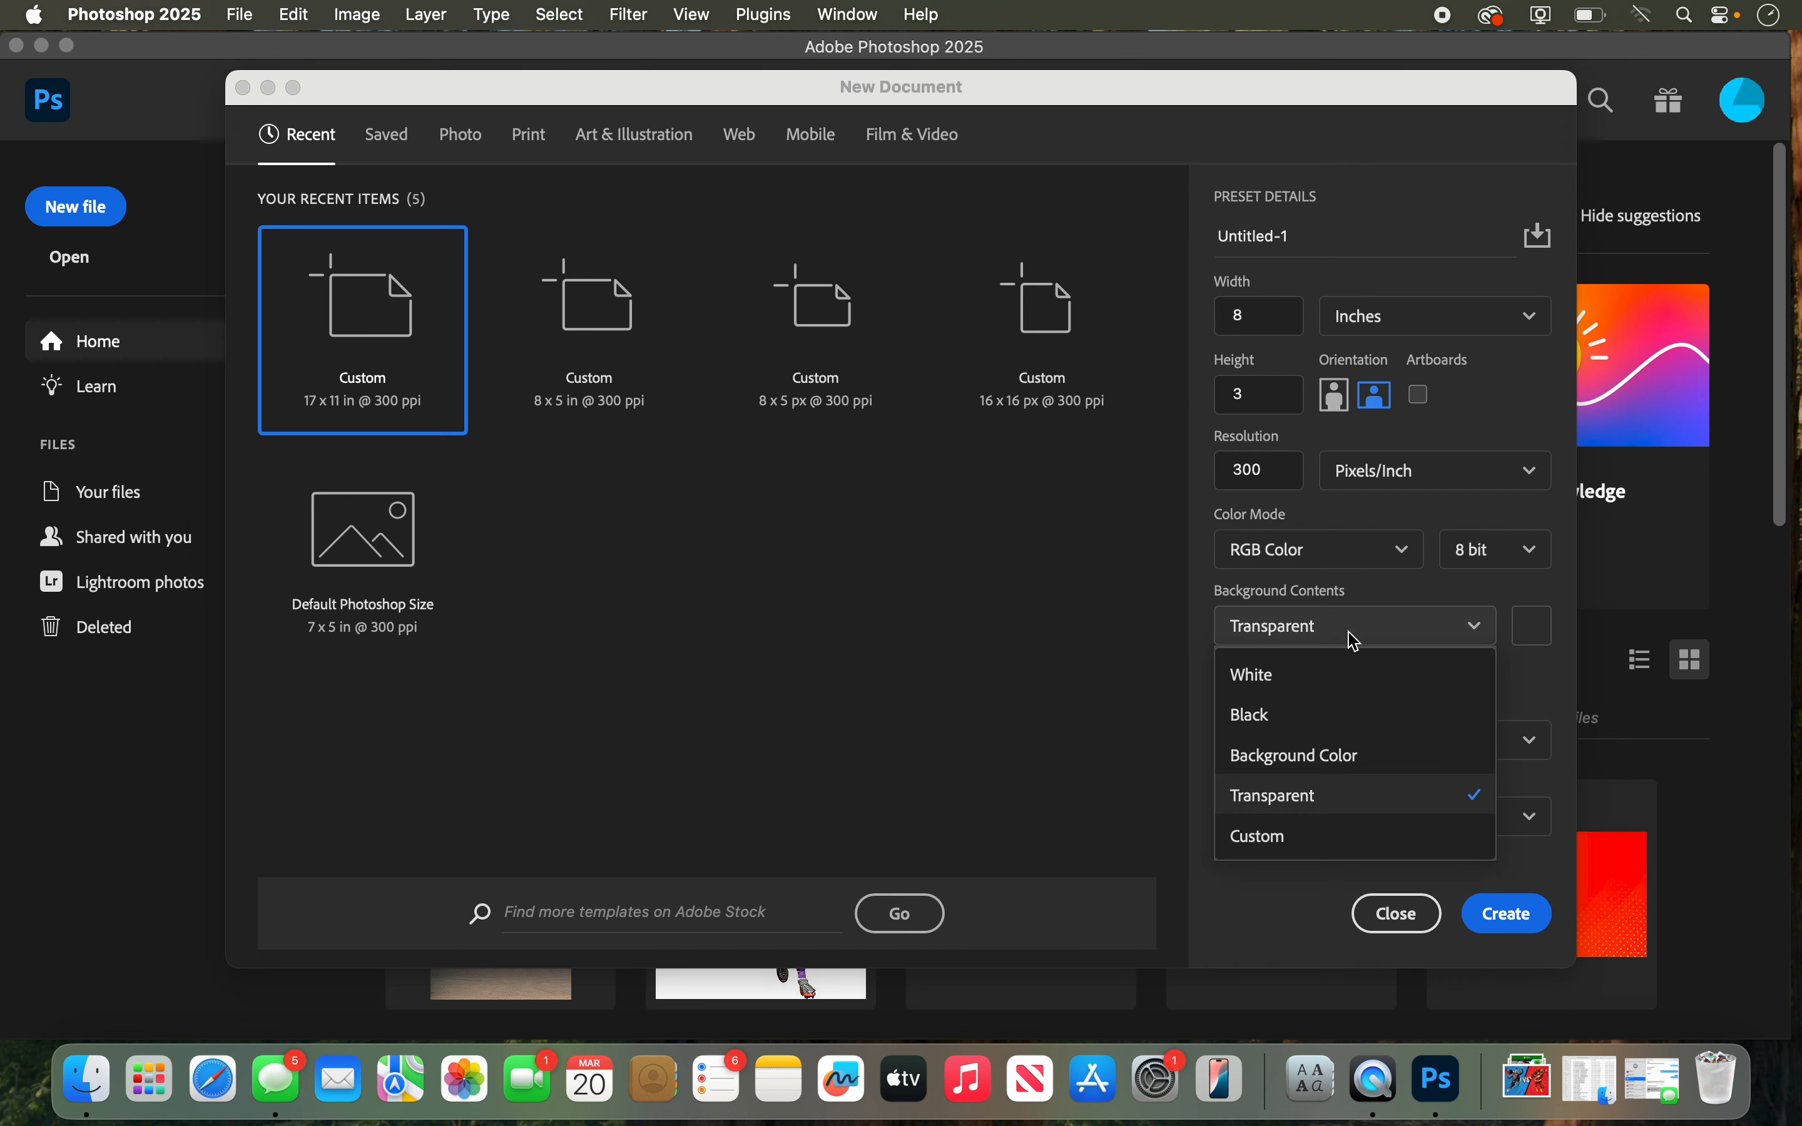
{"action": "left_click", "coordinate": [1329, 685]}
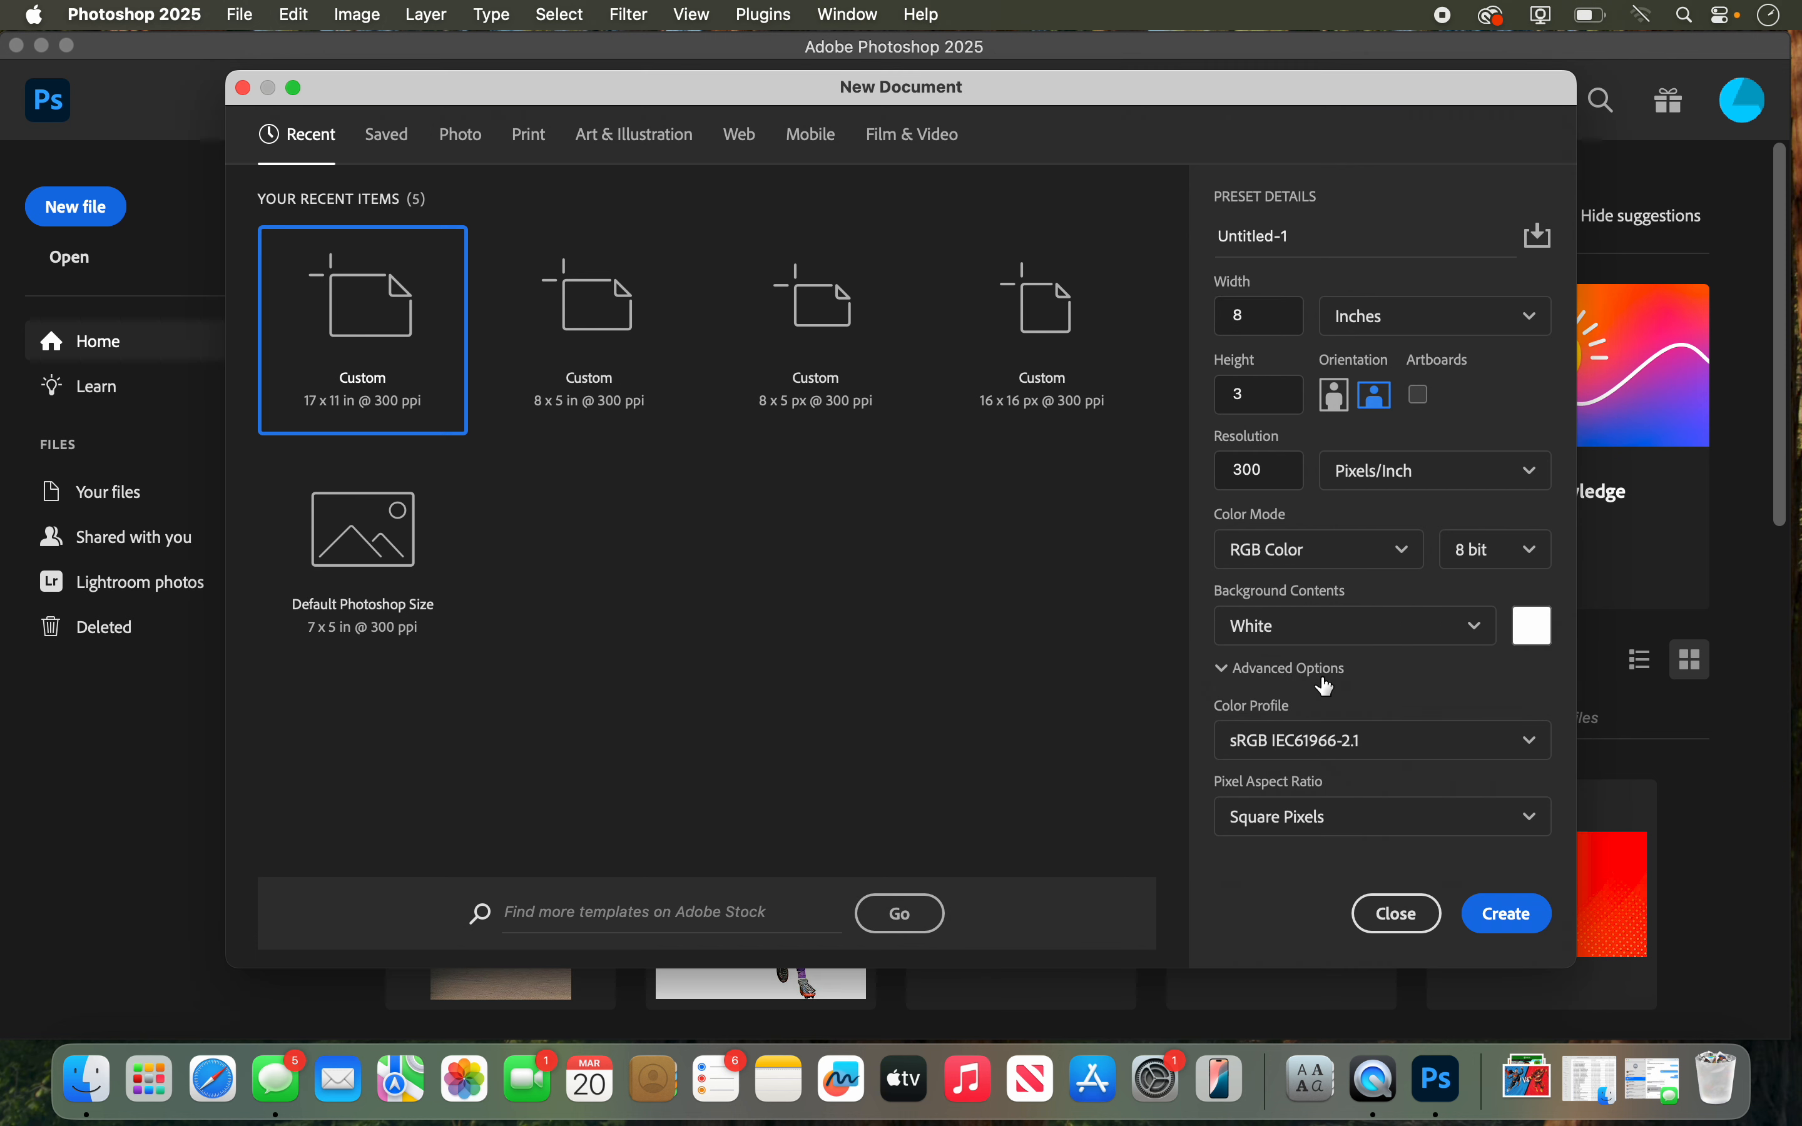
{"action": "left_click", "coordinate": [1335, 629]}
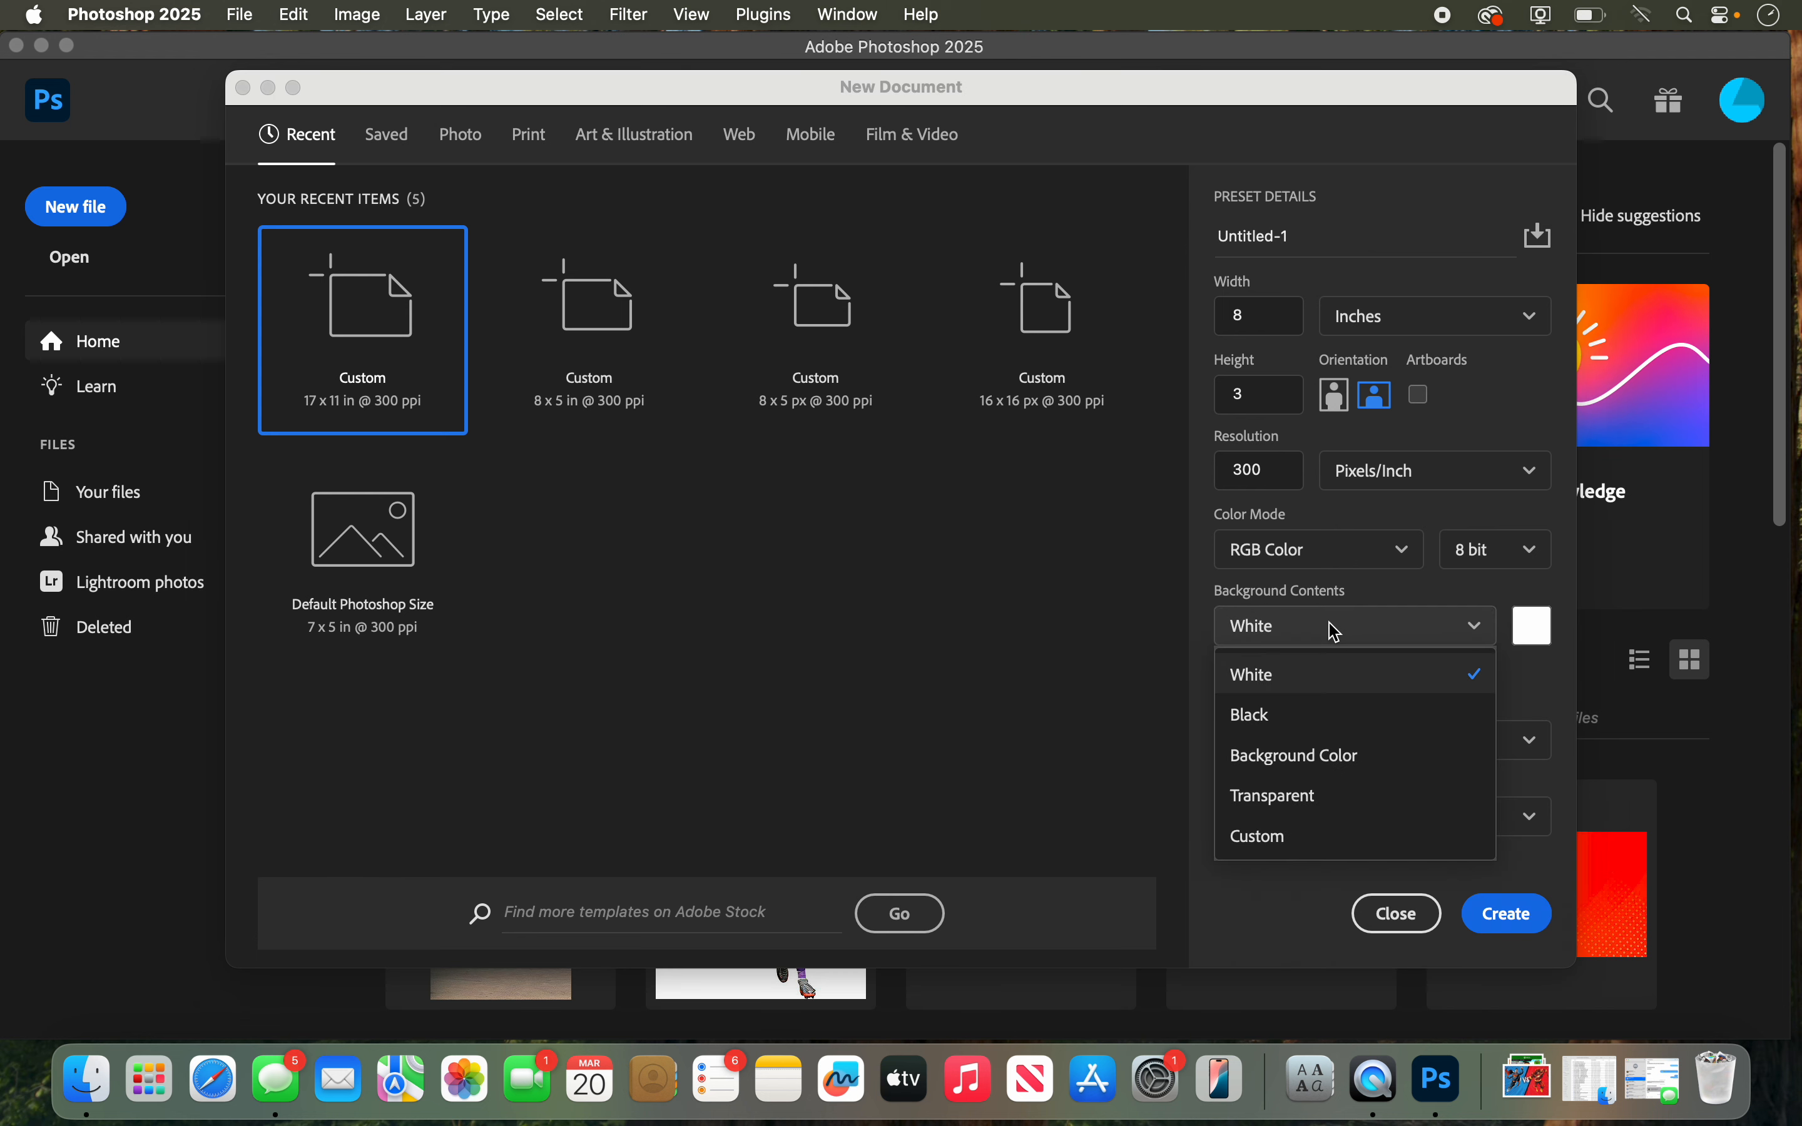
{"action": "left_click", "coordinate": [1335, 634]}
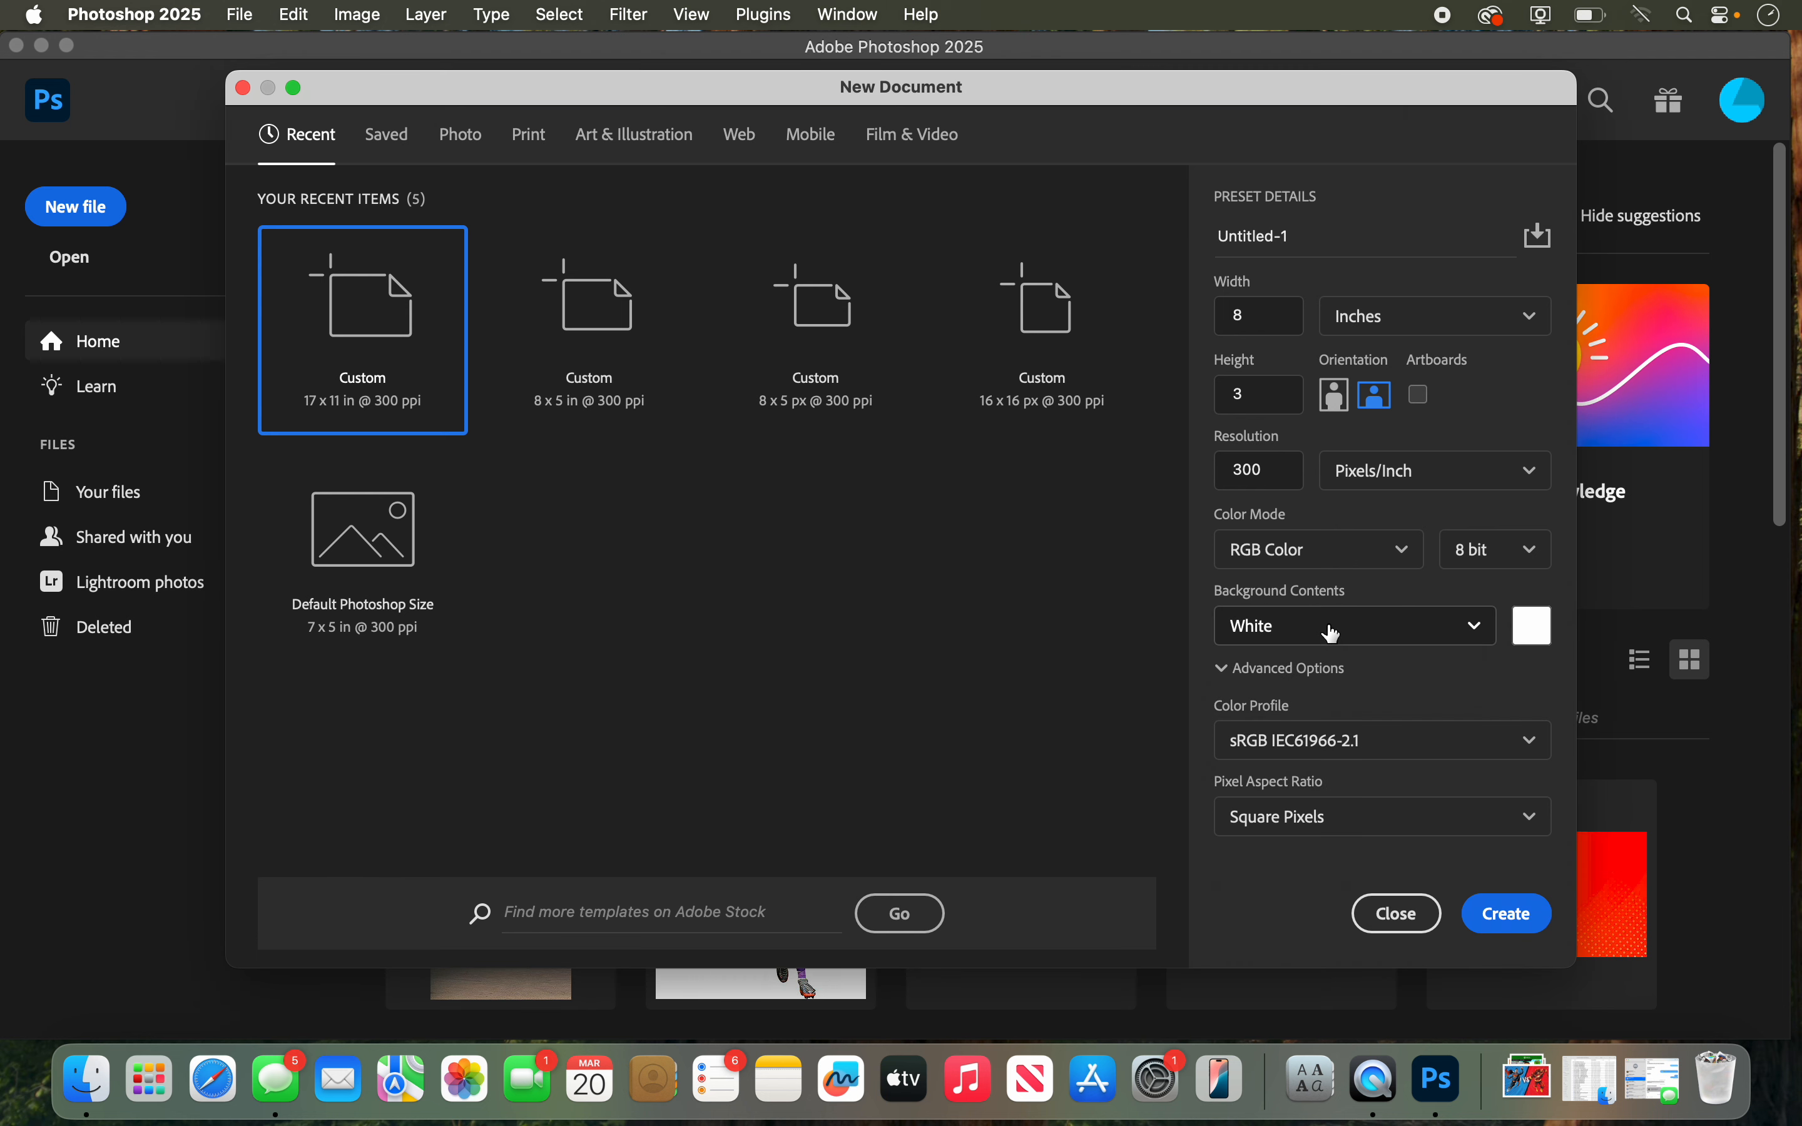
{"action": "left_click", "coordinate": [1335, 633]}
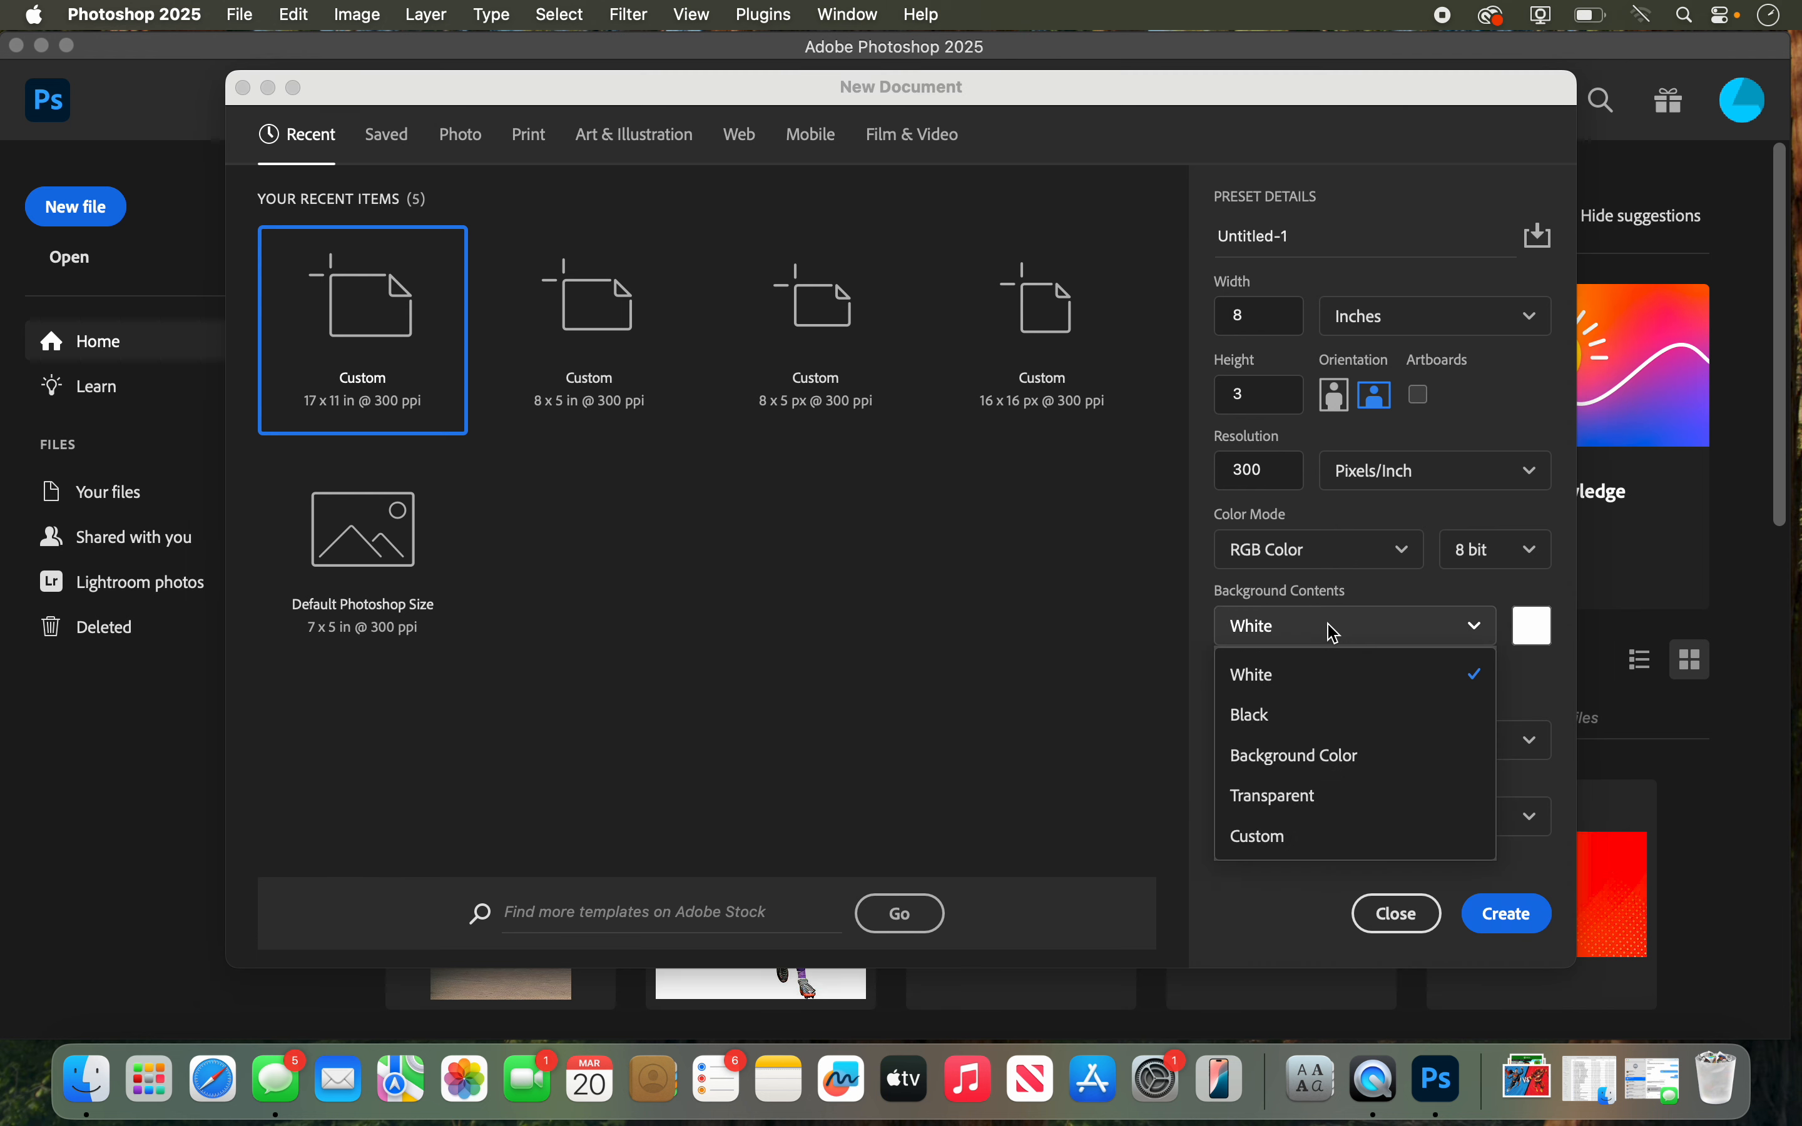
{"action": "left_click", "coordinate": [1308, 716]}
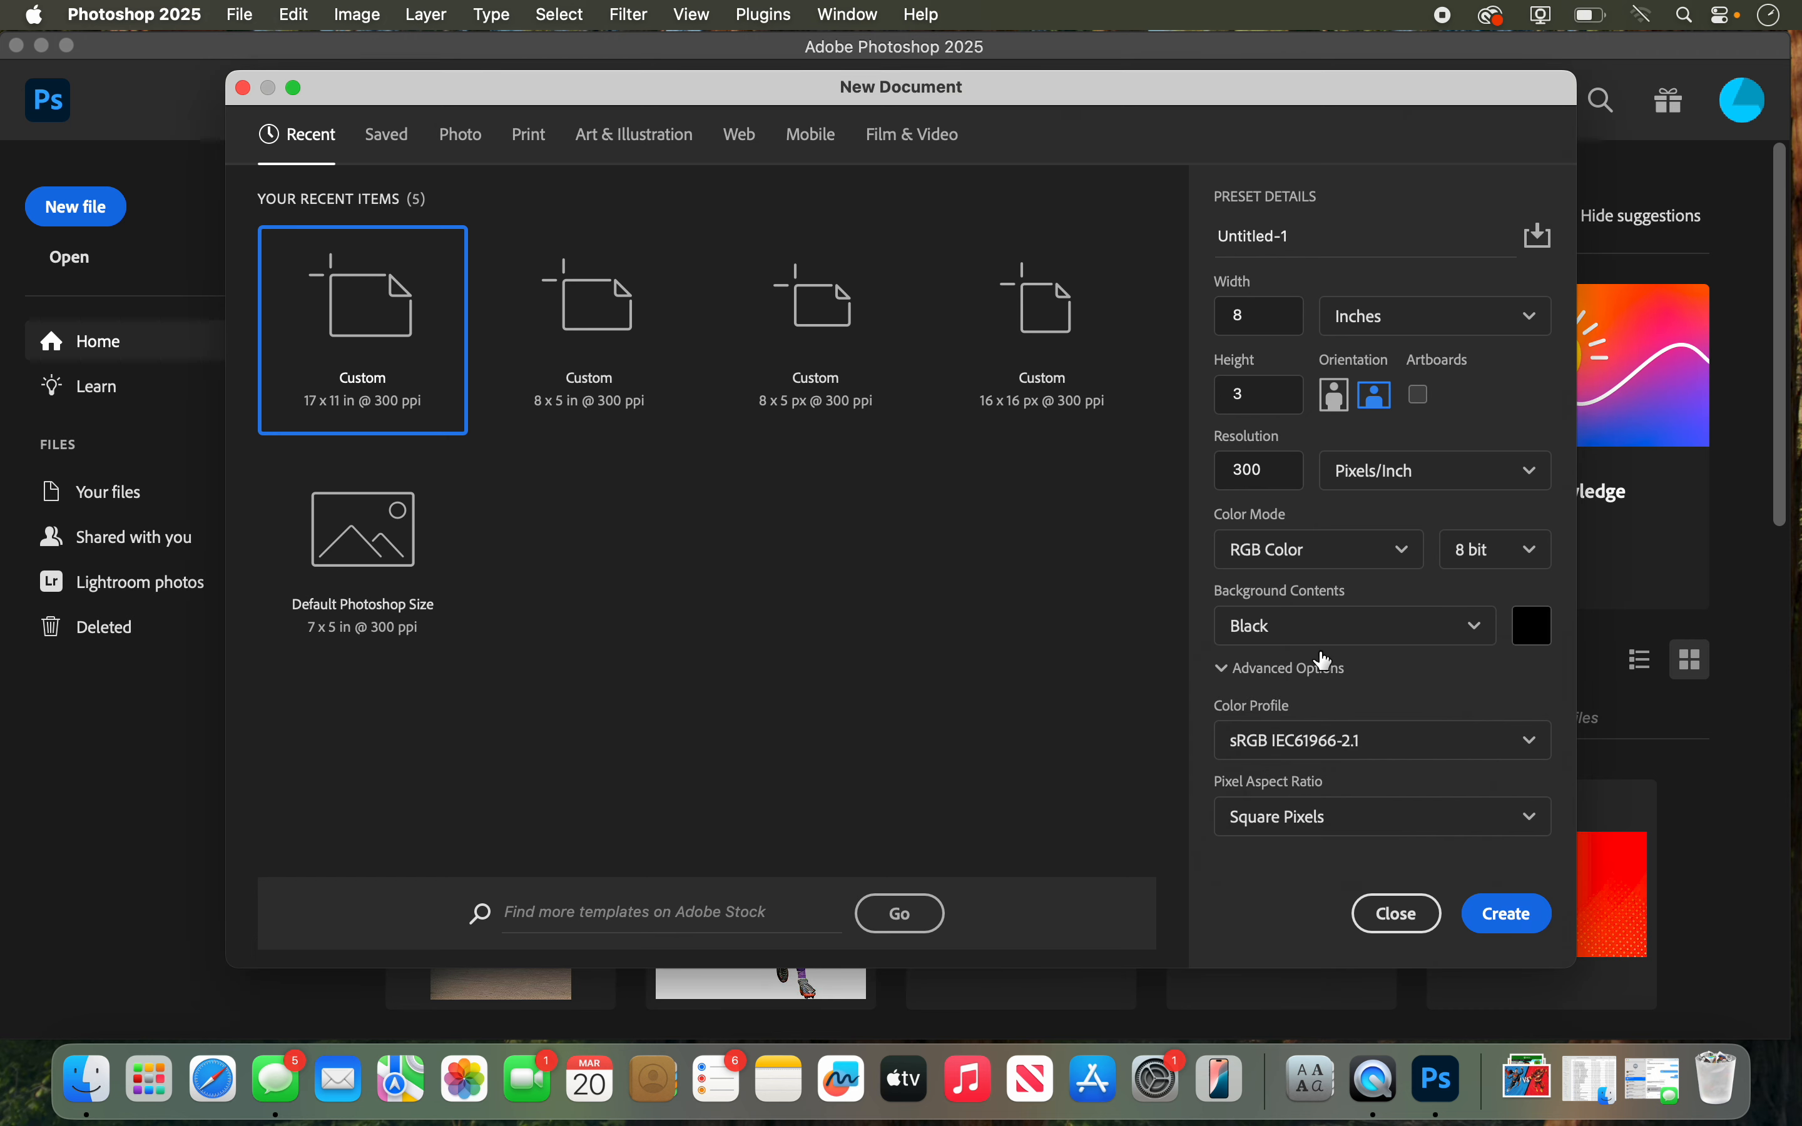
{"action": "left_click", "coordinate": [1507, 916]}
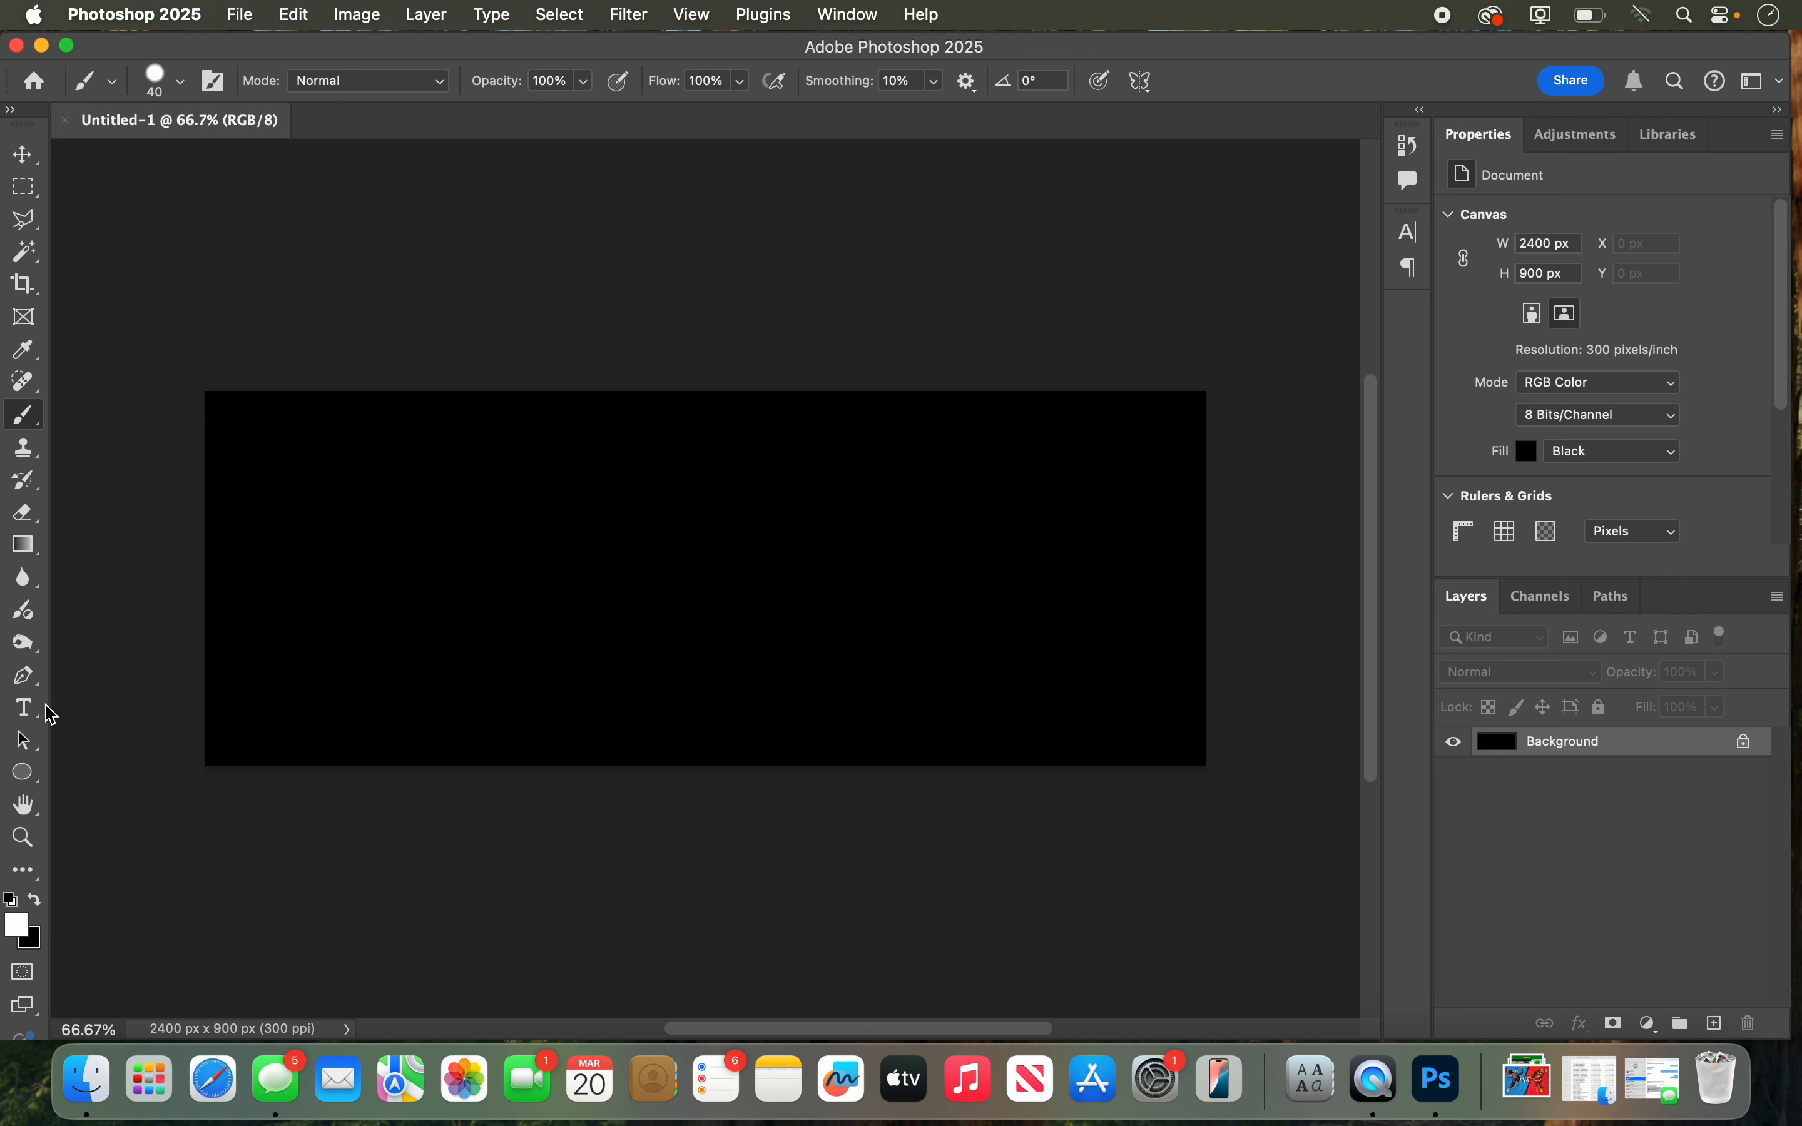
Step: Set up the Type tool with the Bree Serif font in the Regular style
{"action": "left_click", "coordinate": [24, 707]}
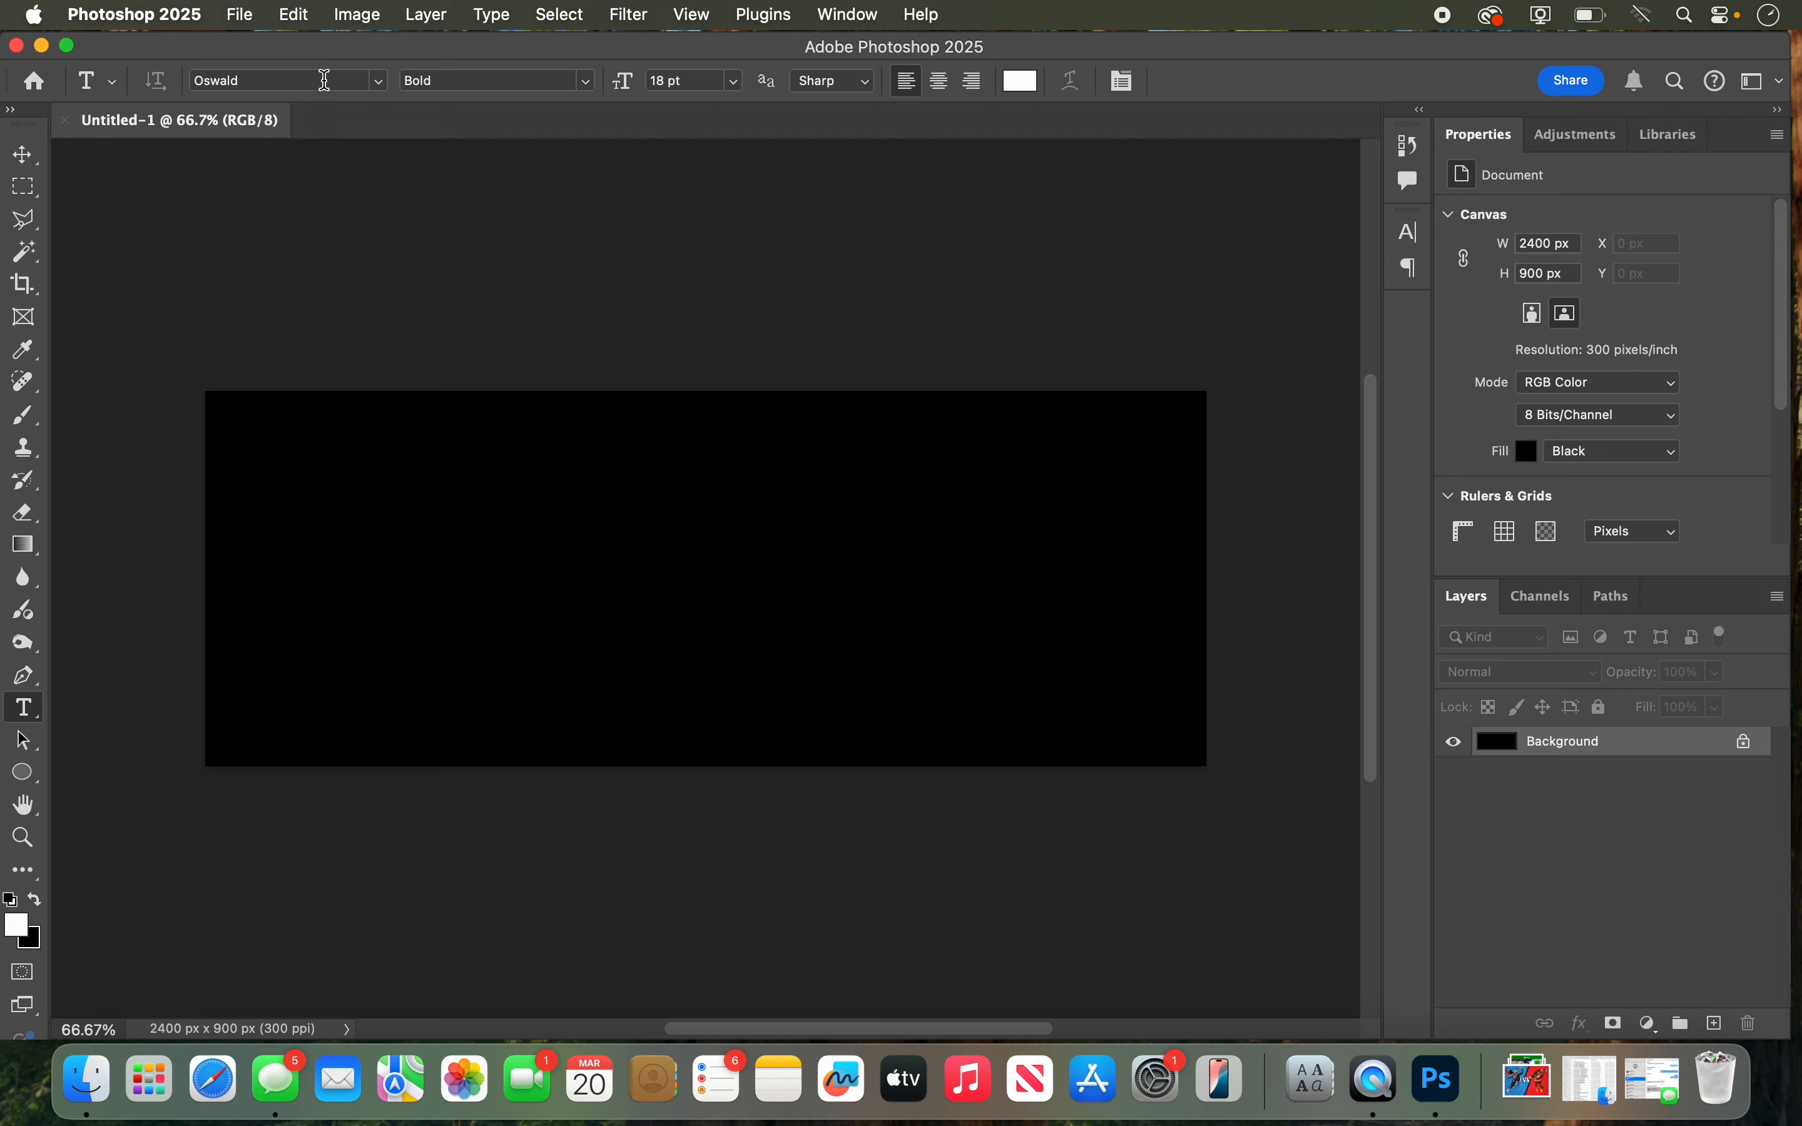
{"action": "left_click", "coordinate": [325, 80]}
{"action": "type", "text": "Bree Serif"}
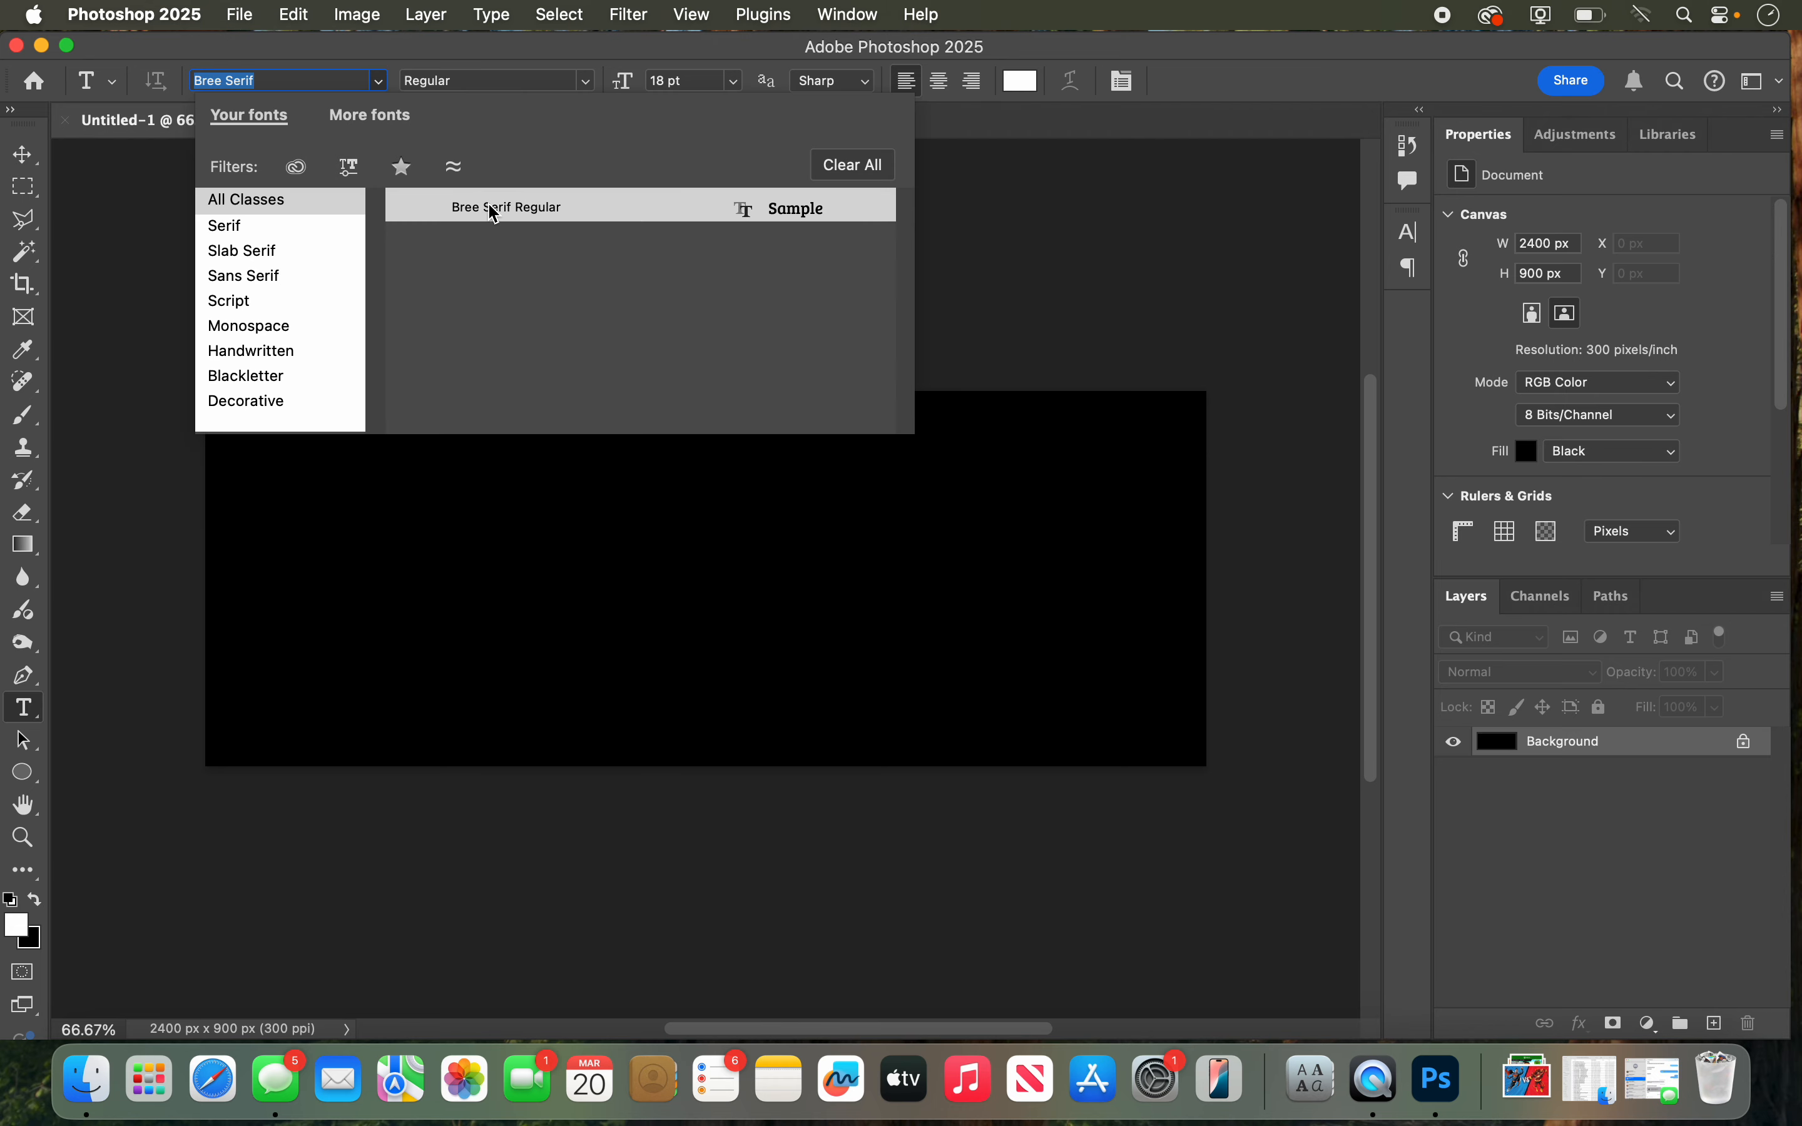
{"action": "left_click", "coordinate": [494, 209]}
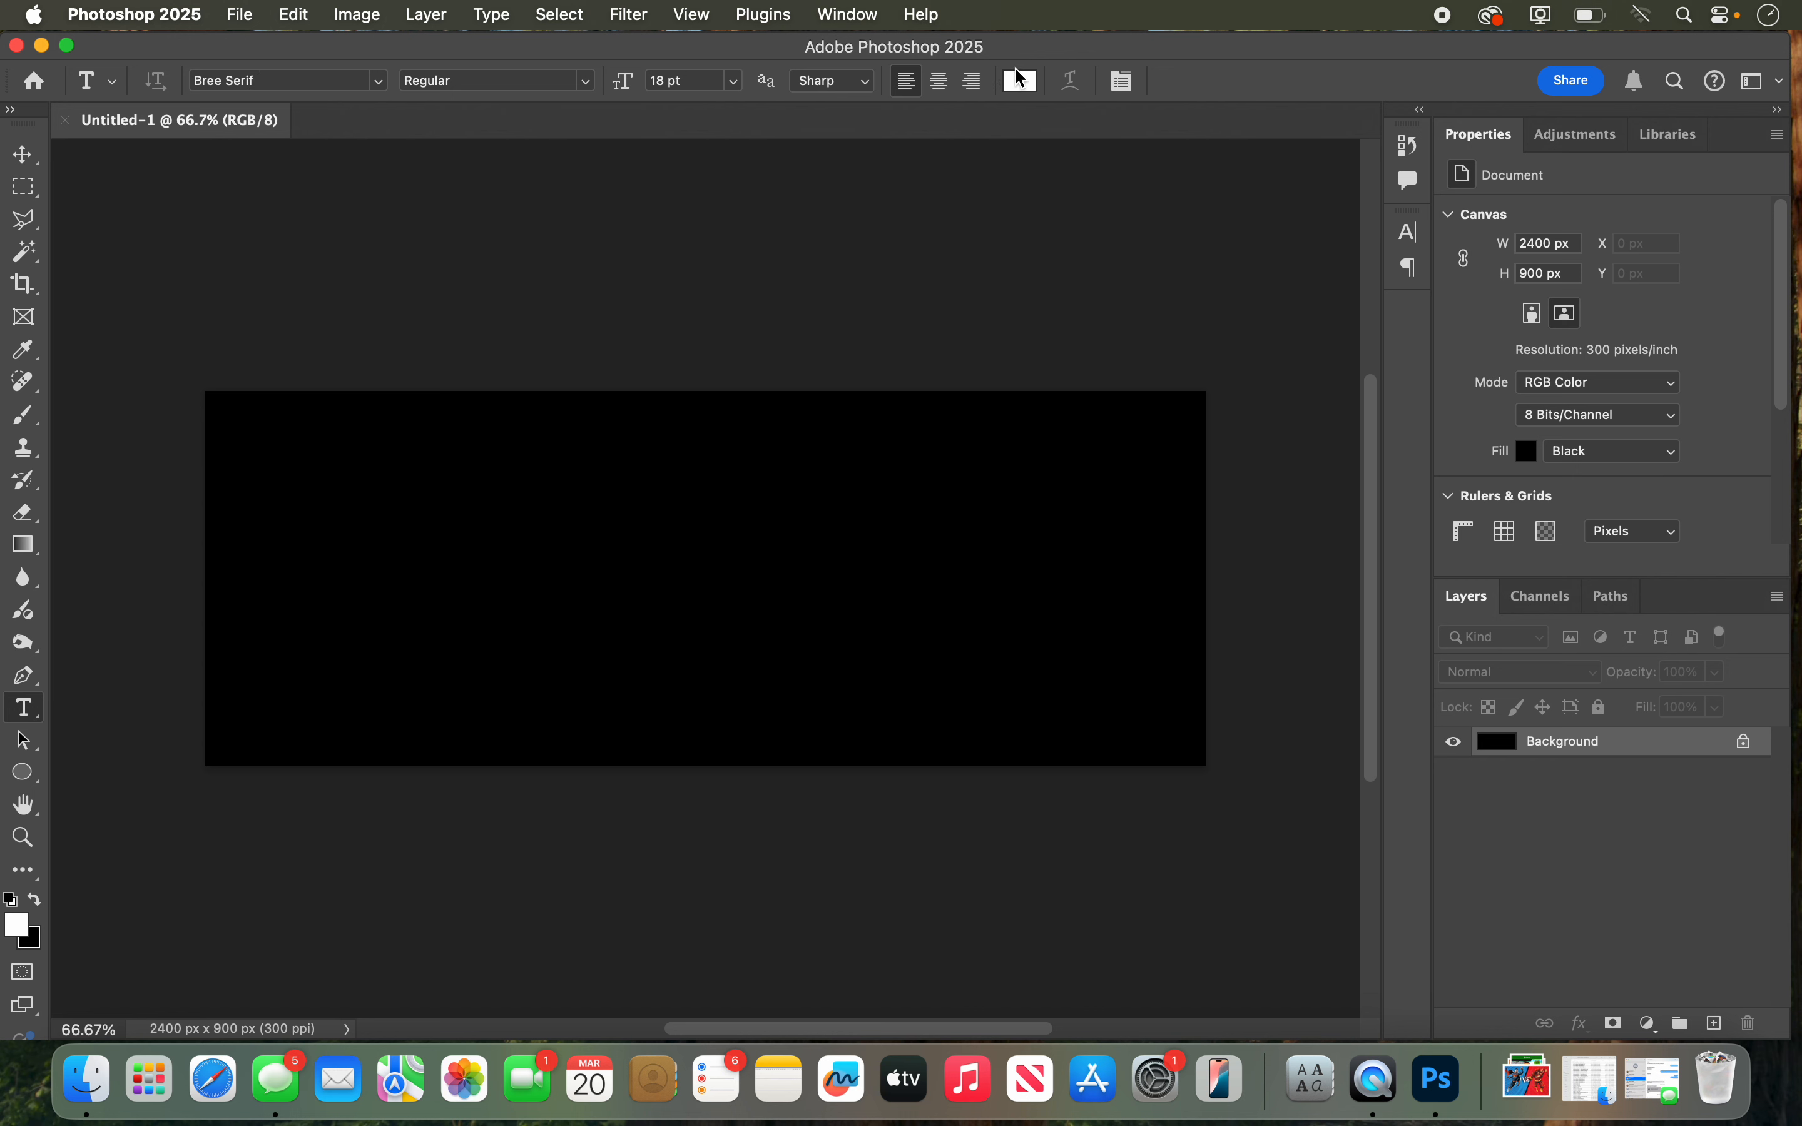
{"action": "left_click", "coordinate": [588, 82]}
{"action": "left_click", "coordinate": [591, 88]}
Step: Place a text line on the black canvas reading EFFECTS in white
{"action": "left_click", "coordinate": [395, 571]}
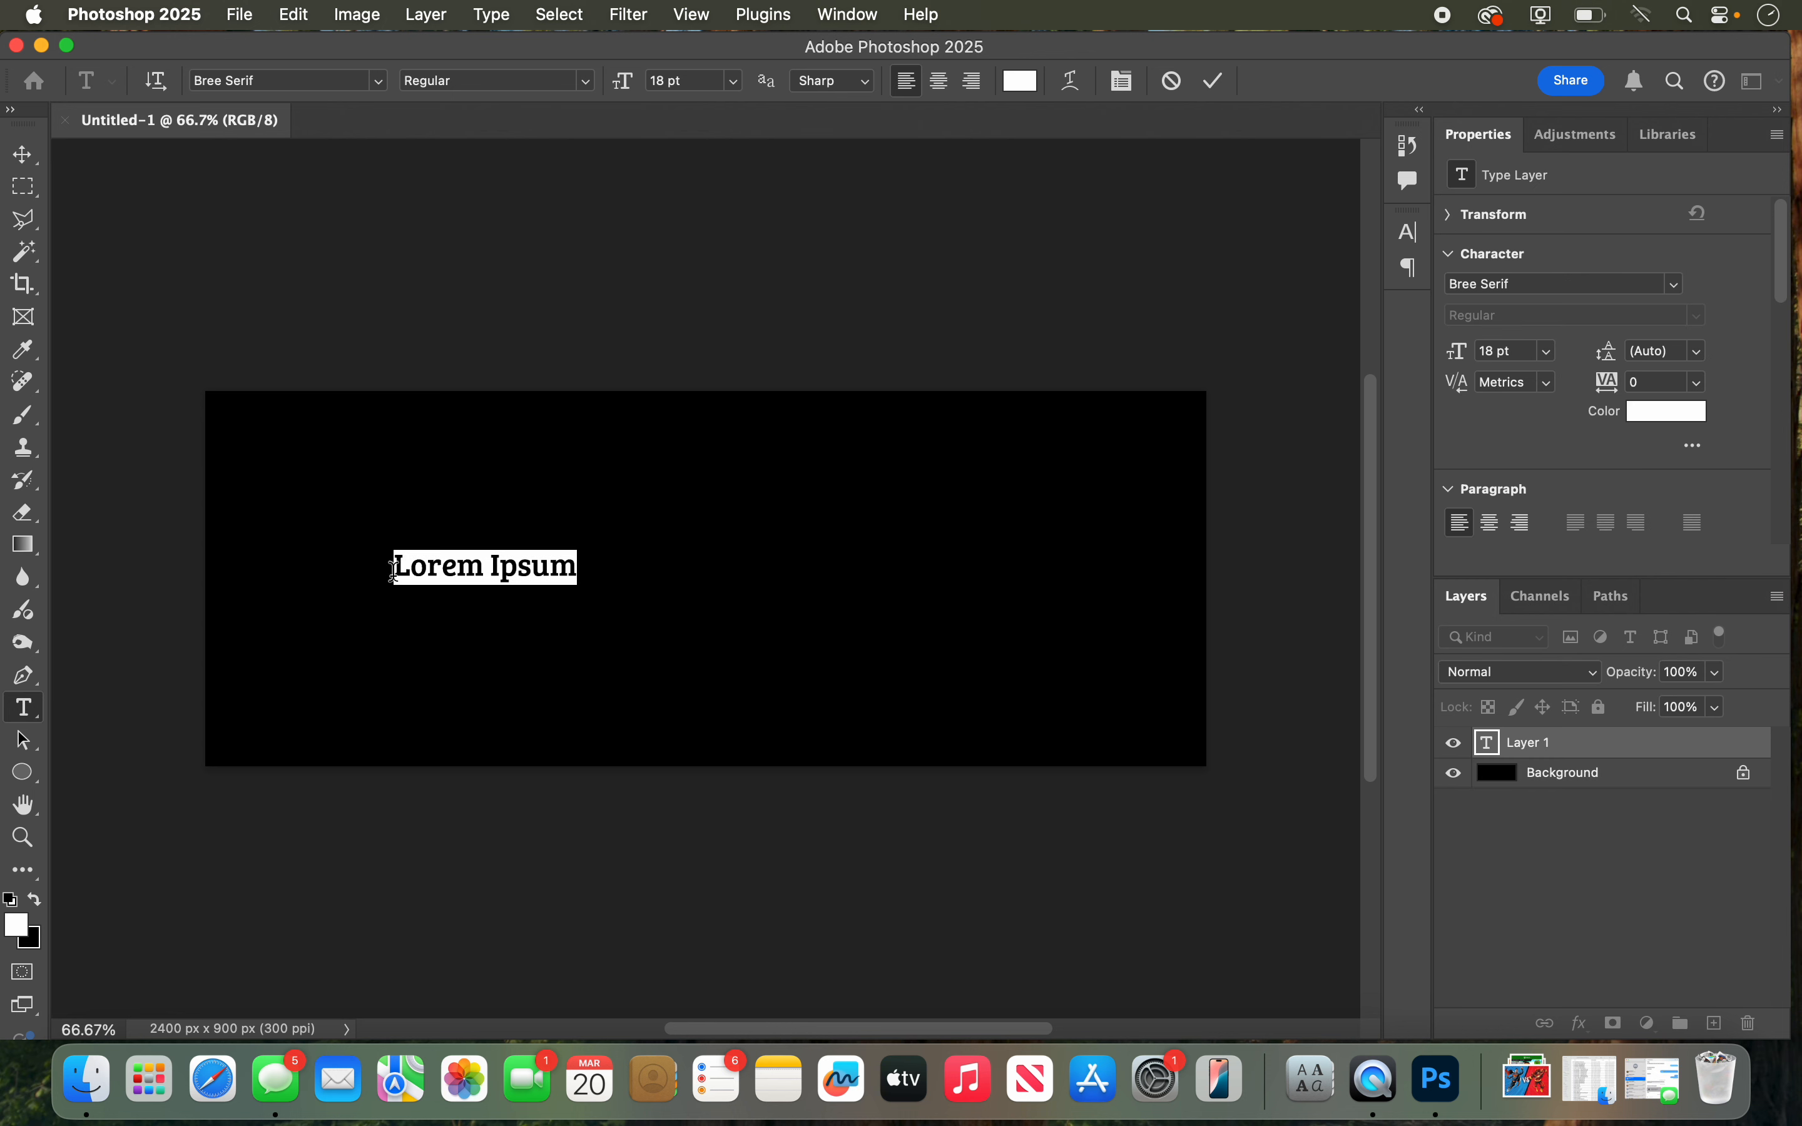
{"action": "type", "text": "TEXT"}
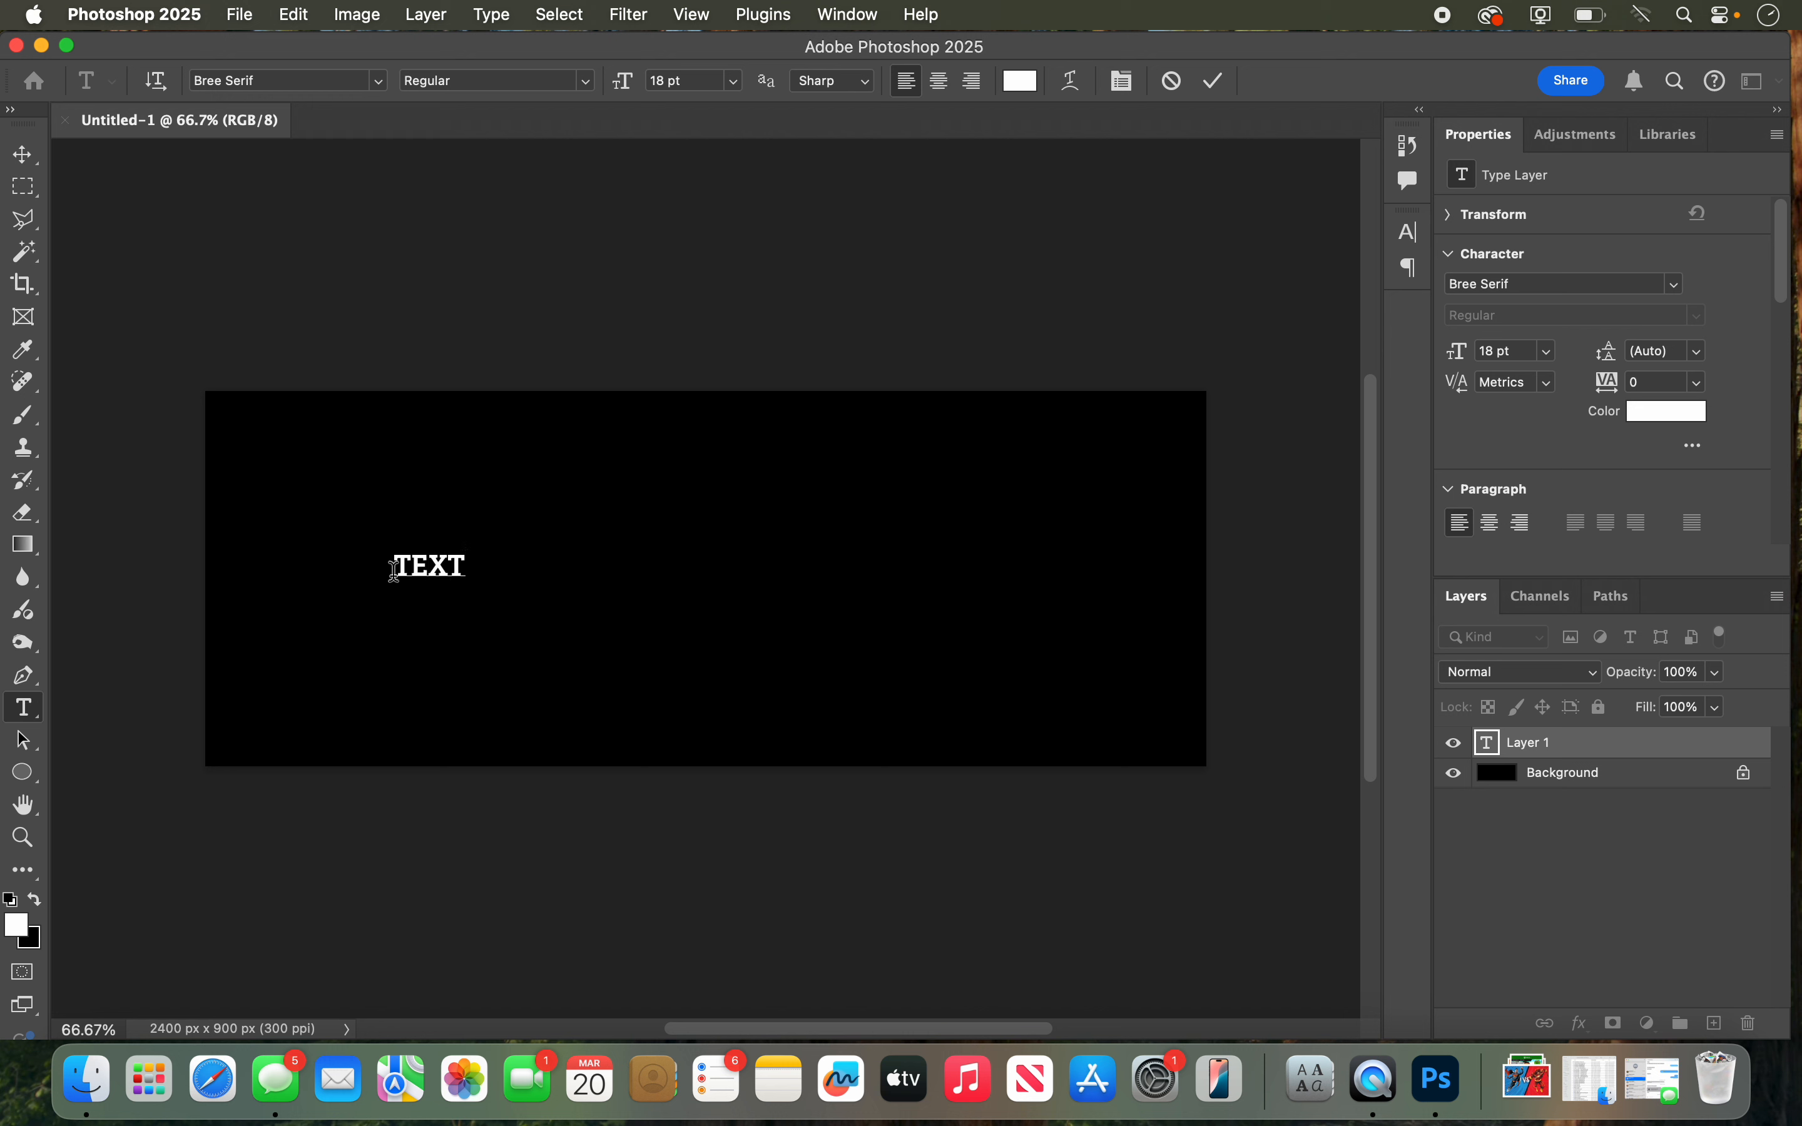
{"action": "key", "text": "BackSpace"}
{"action": "key", "text": "BackSpace"}
{"action": "key", "text": "BackSpace"}
{"action": "type", "text": "FFECTS"}
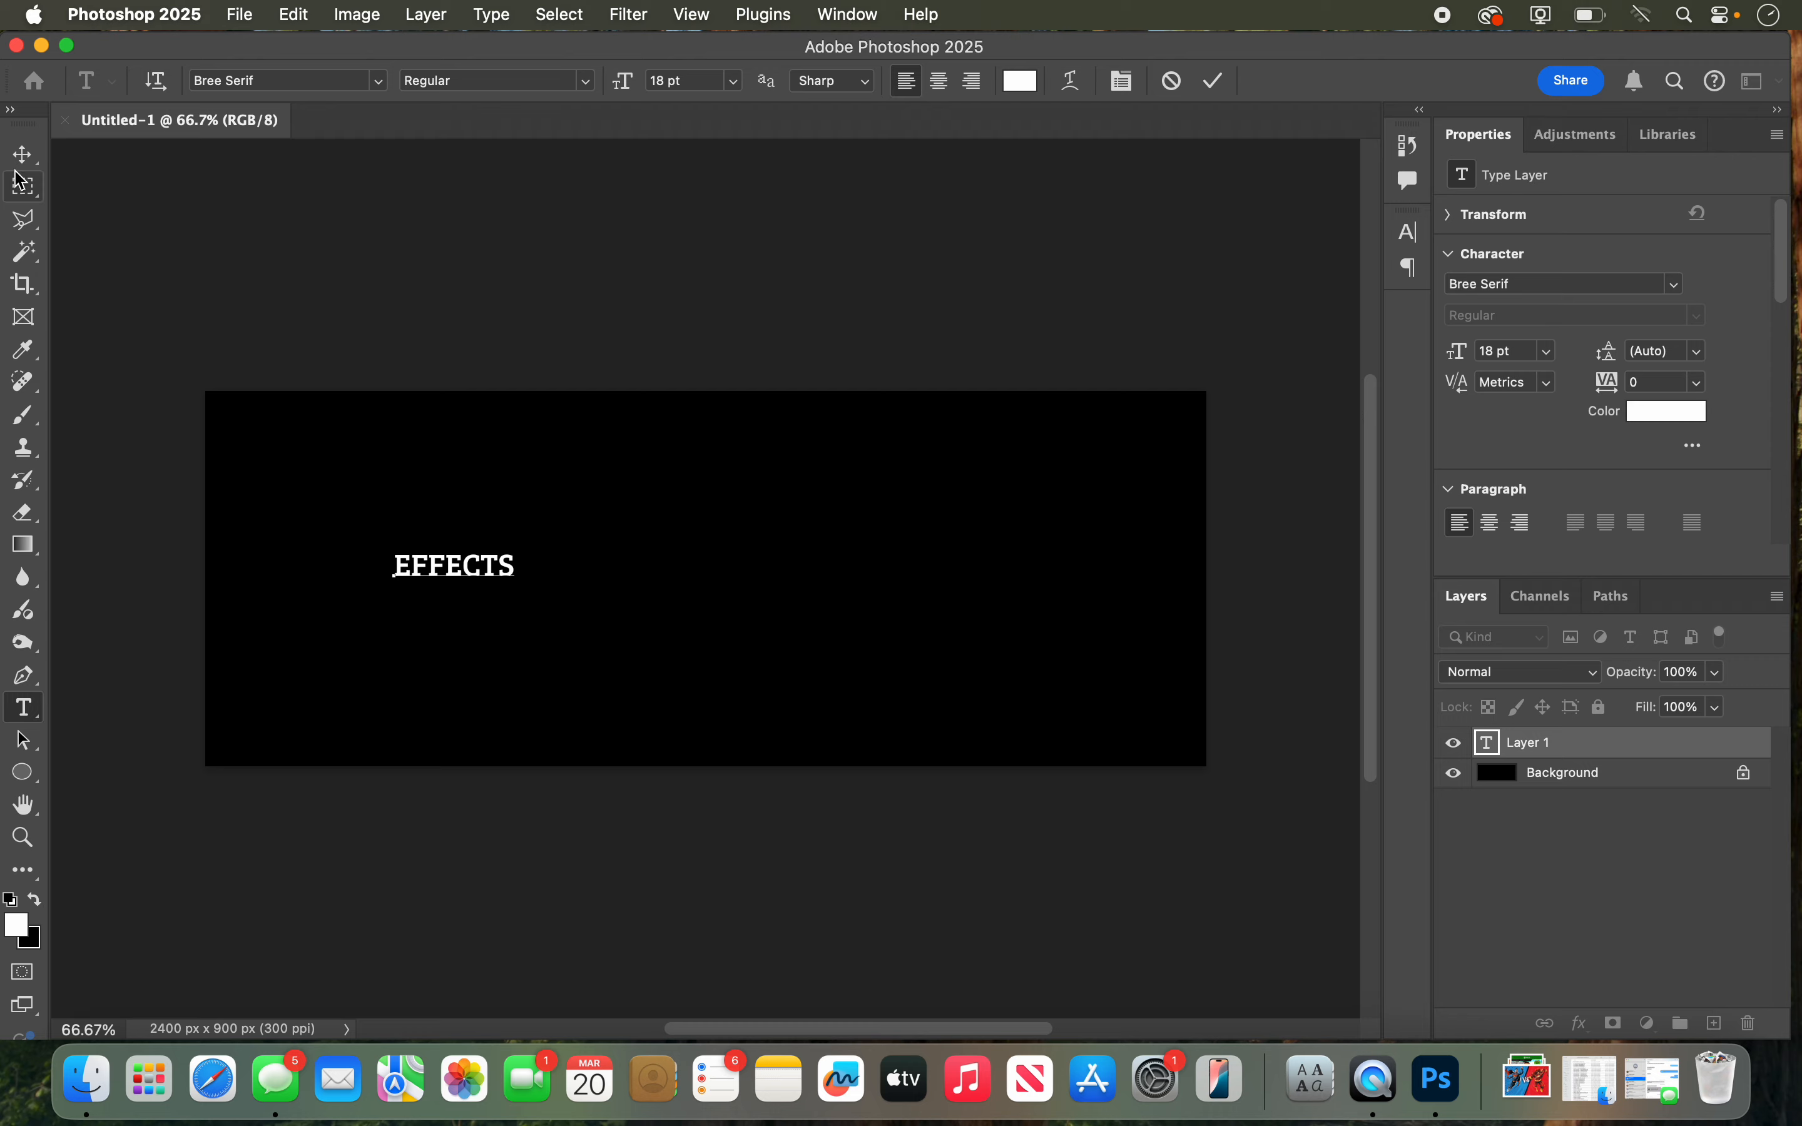
Step: Scale the EFFECTS text up to about 134 pt, center it so it nearly fills the canvas width, and apply the transform
{"action": "left_click", "coordinate": [22, 154]}
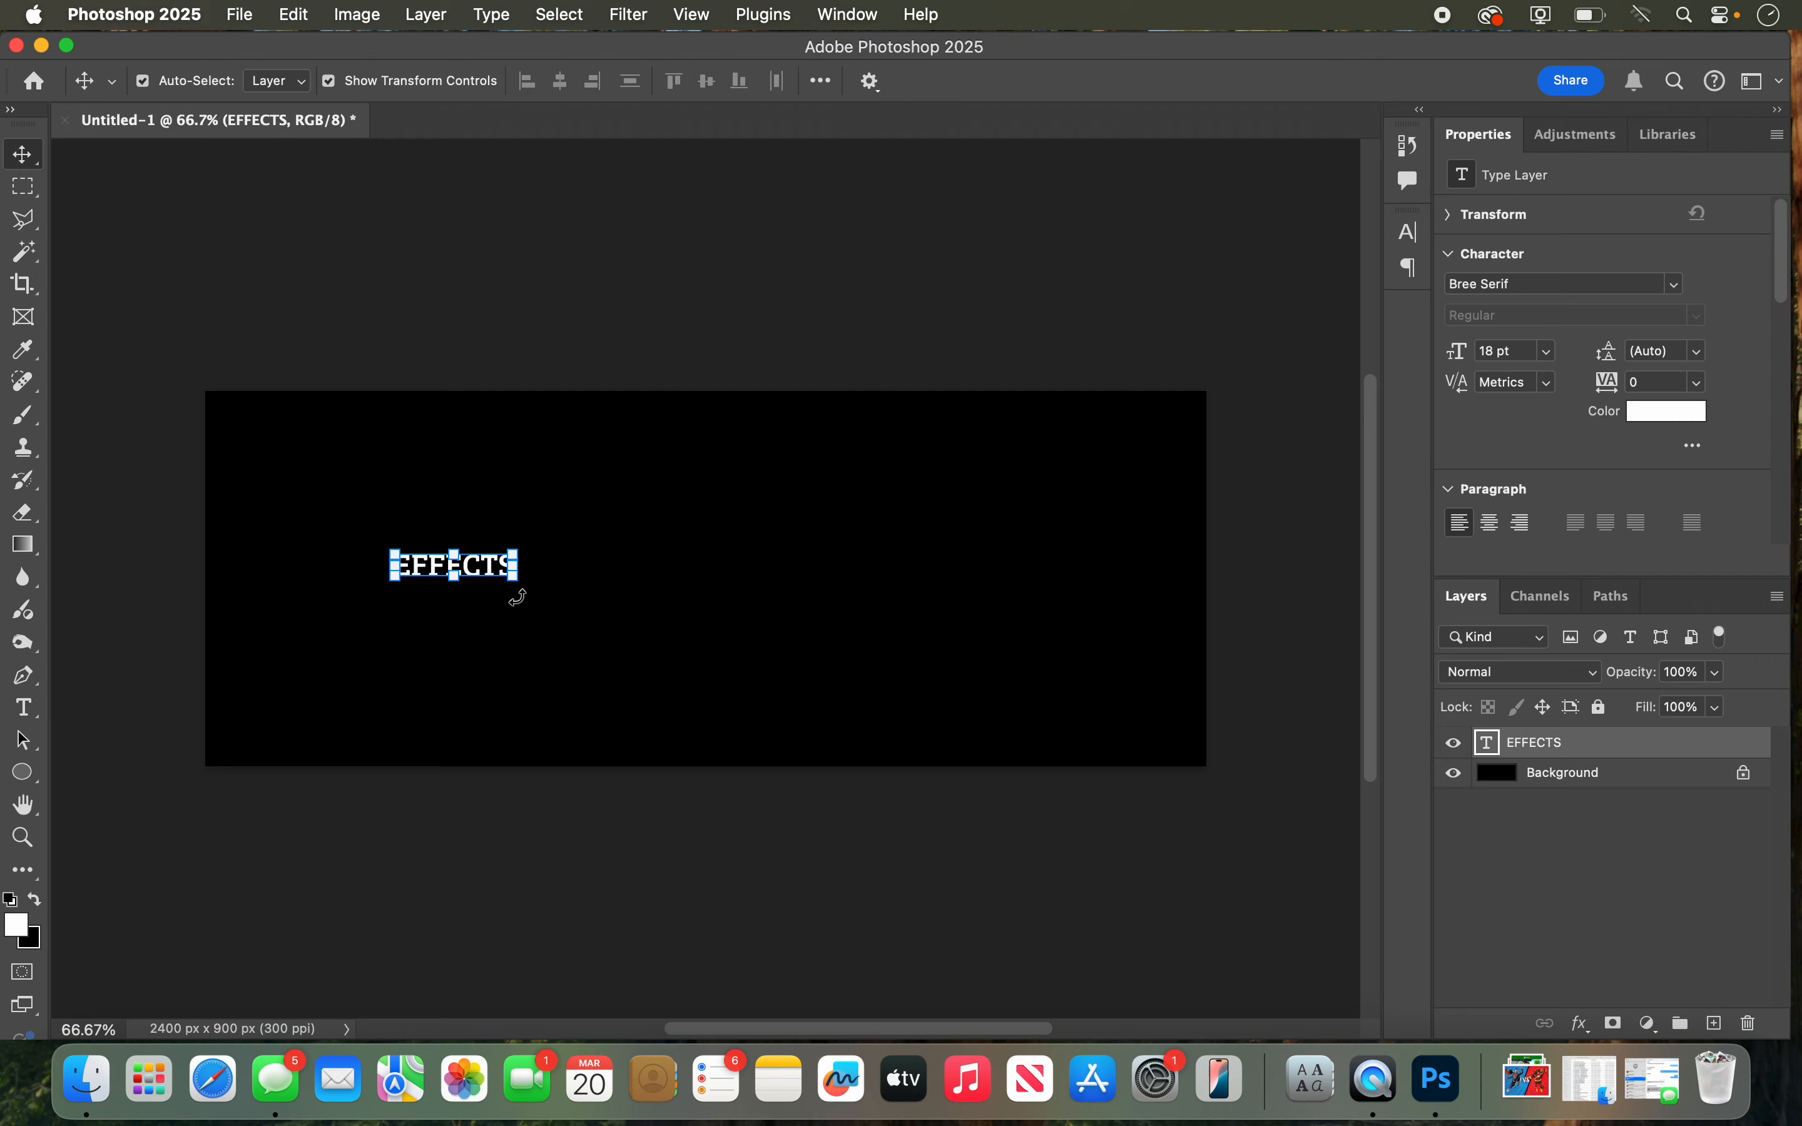
{"action": "left_click_drag", "start_coordinate": [516, 580], "coordinate": [1199, 899]}
{"action": "left_click_drag", "start_coordinate": [1058, 689], "coordinate": [917, 580]}
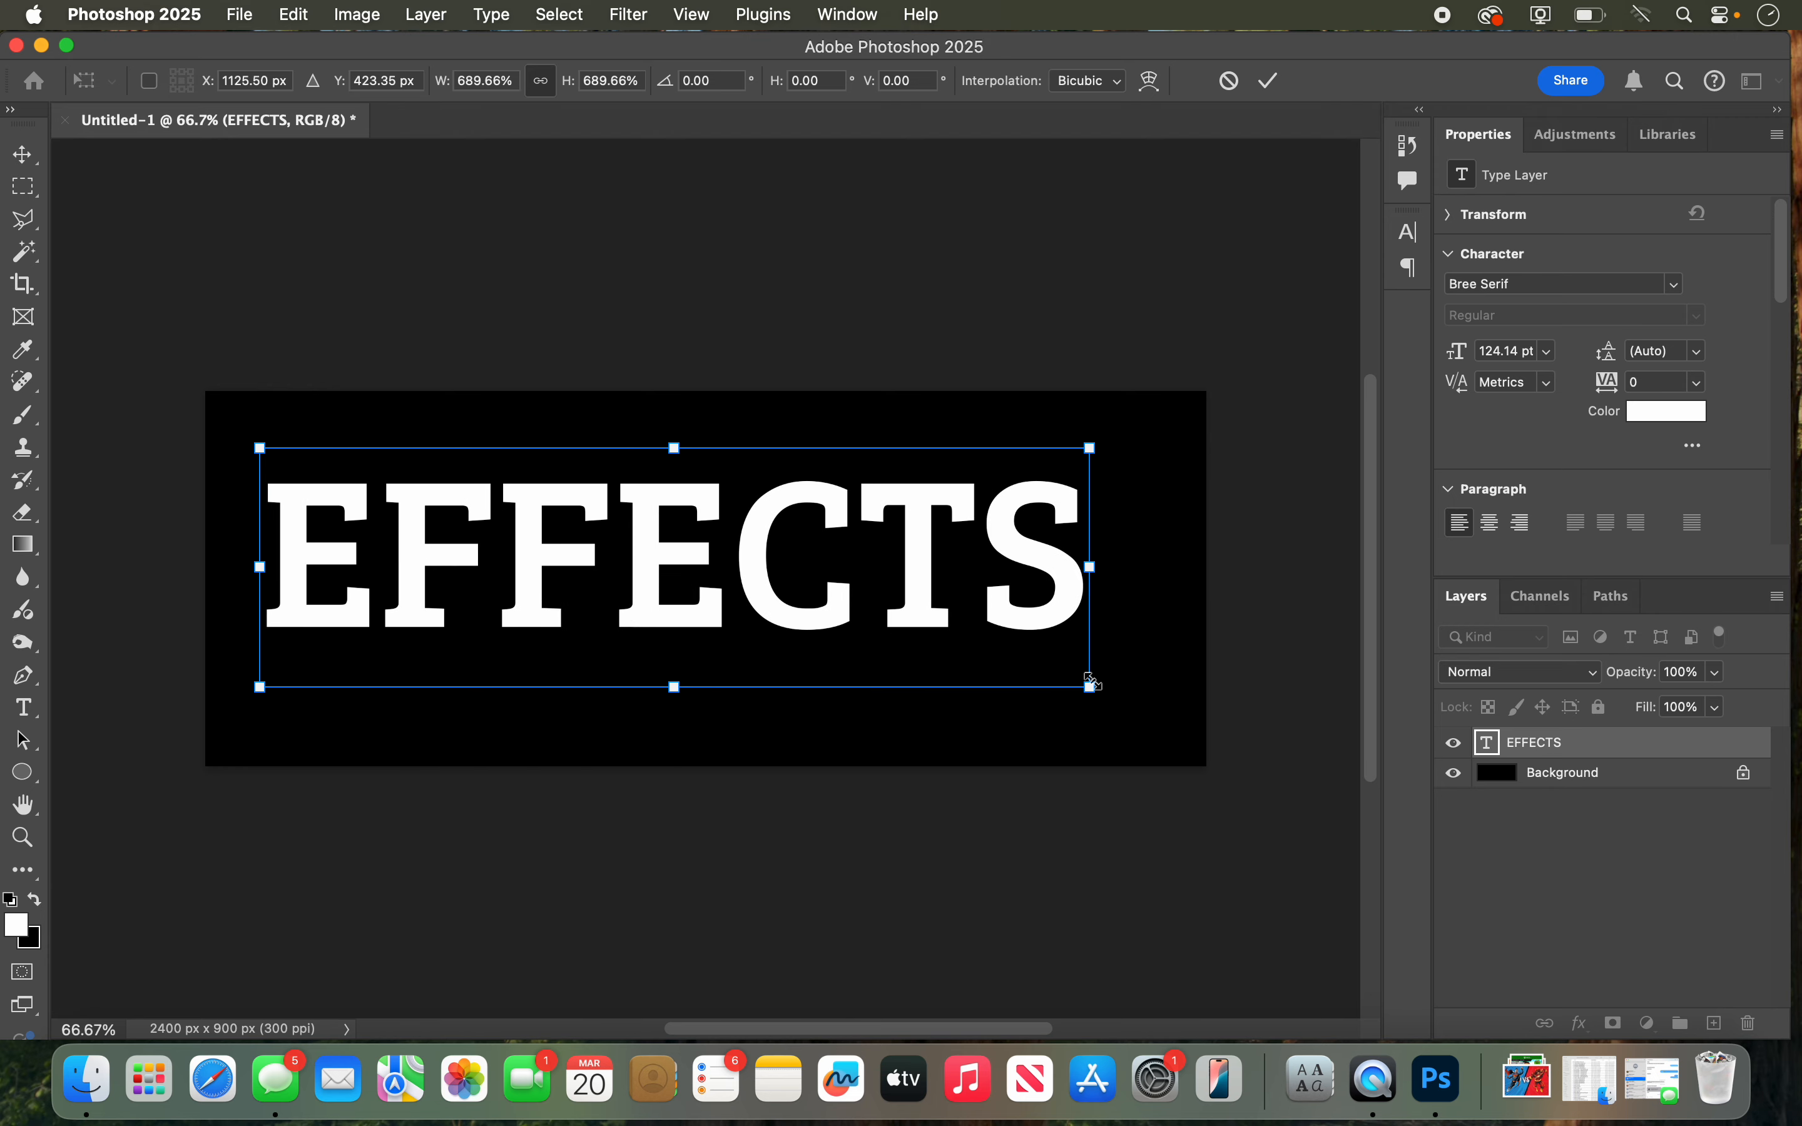
{"action": "left_click_drag", "start_coordinate": [1091, 685], "coordinate": [1156, 707]}
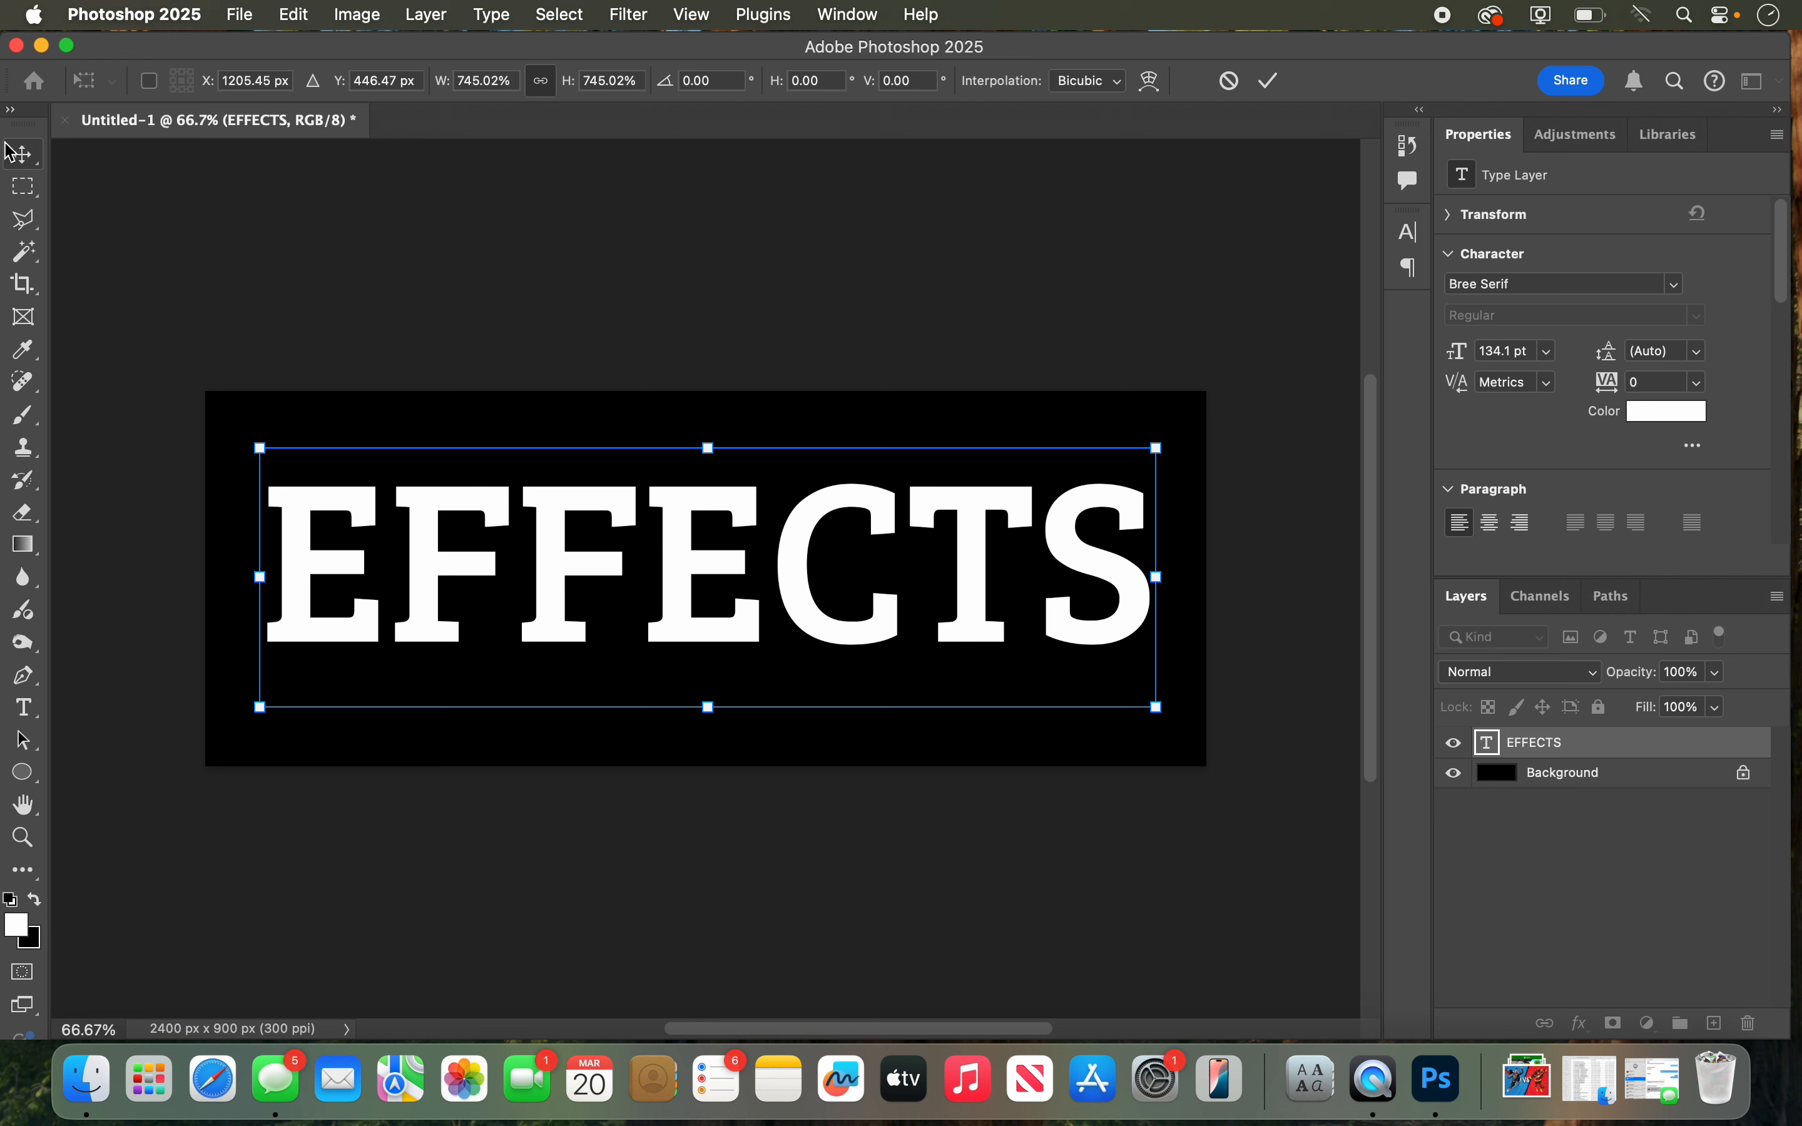
{"action": "left_click", "coordinate": [22, 154]}
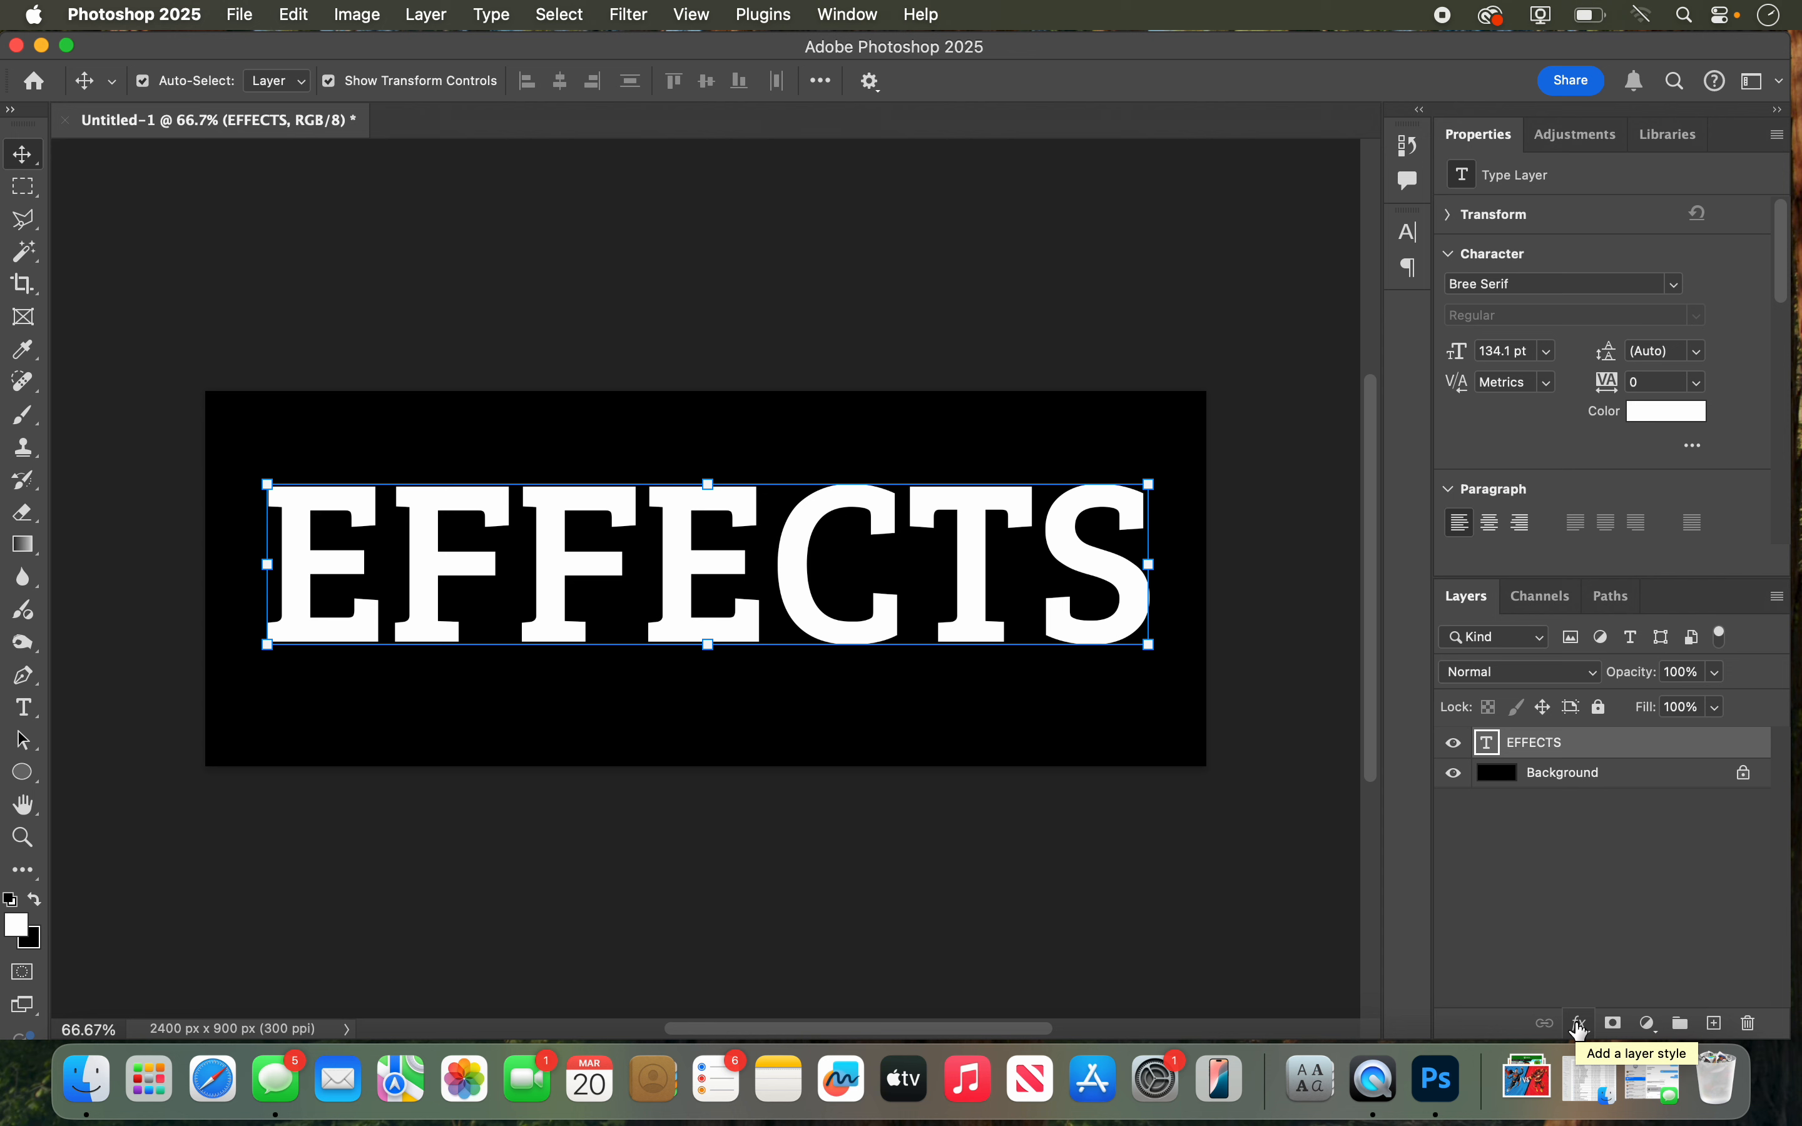
Step: Add a Bevel & Emboss layer style to the EFFECTS text, keeping the Inner Bevel style and the lettering in view
{"action": "left_click", "coordinate": [1579, 1030]}
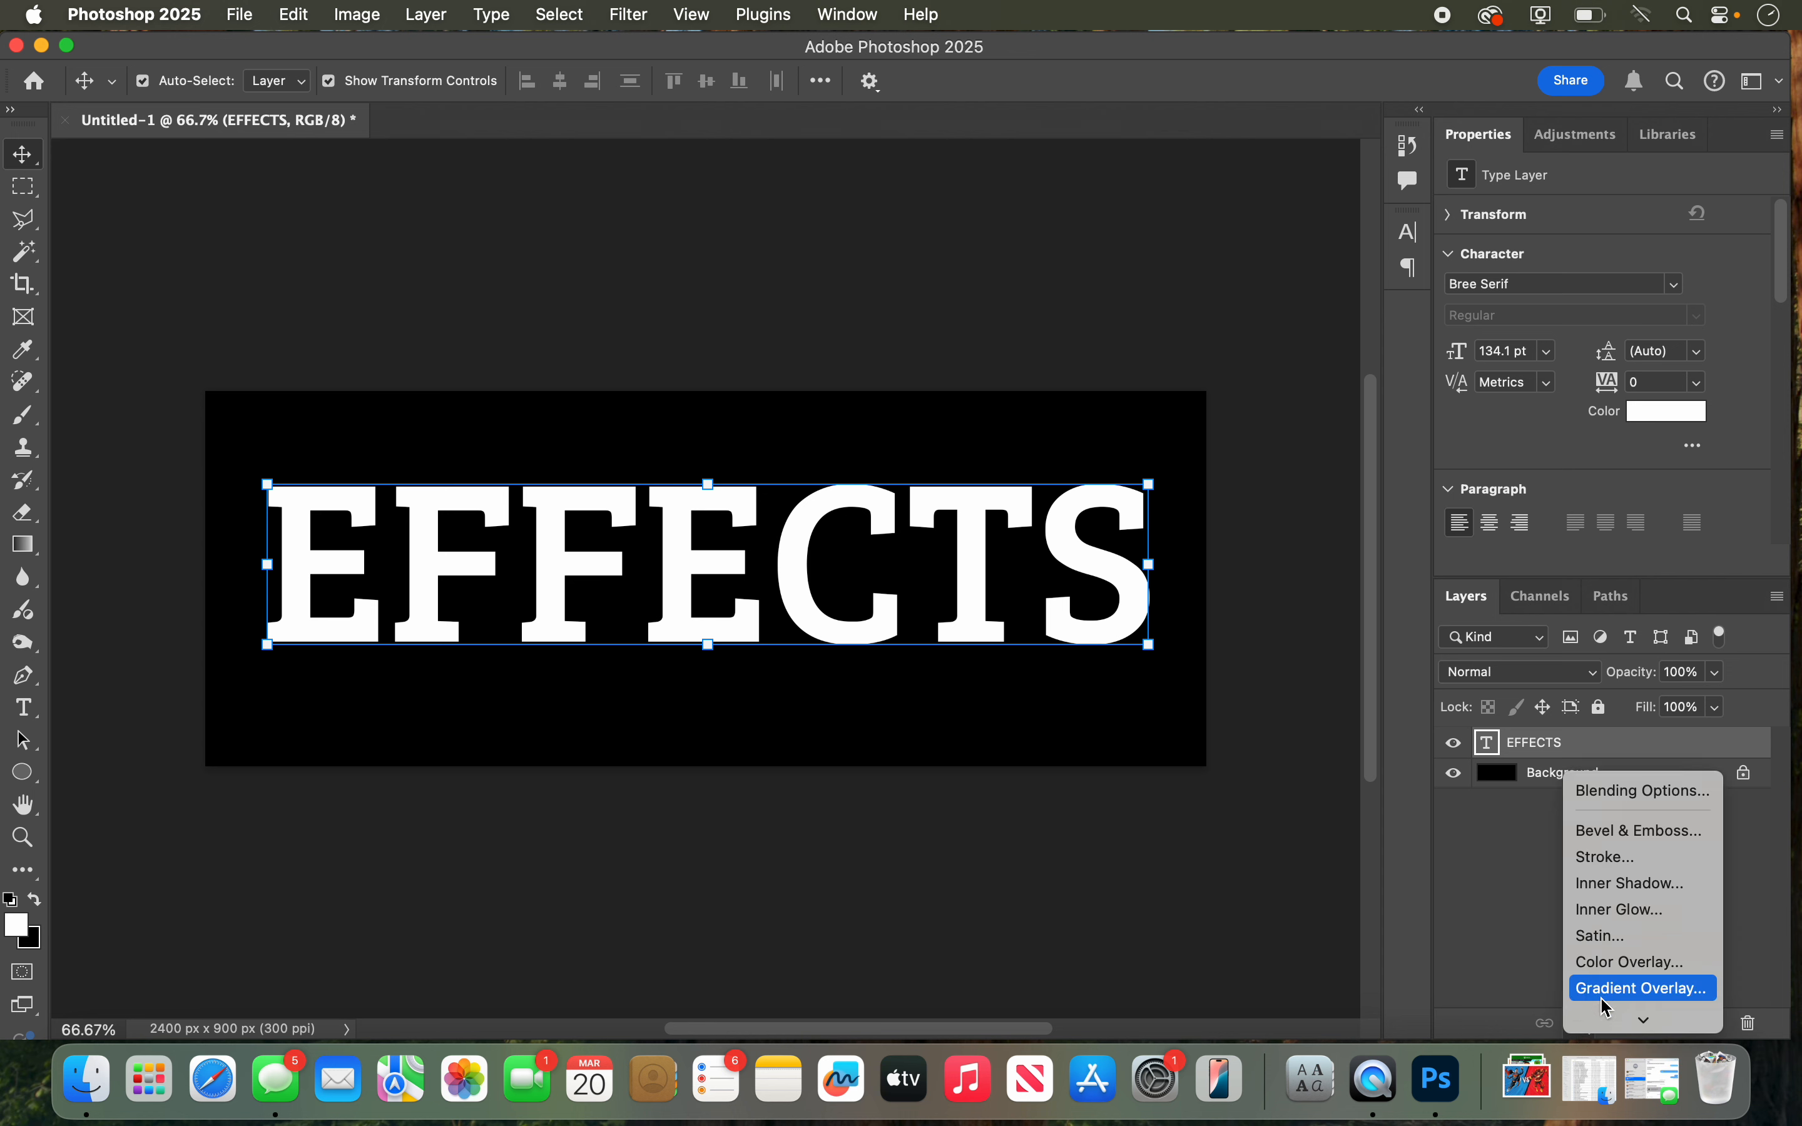
{"action": "scroll", "coordinate": [1606, 1001], "scroll_direction": "down", "scroll_amount": 3}
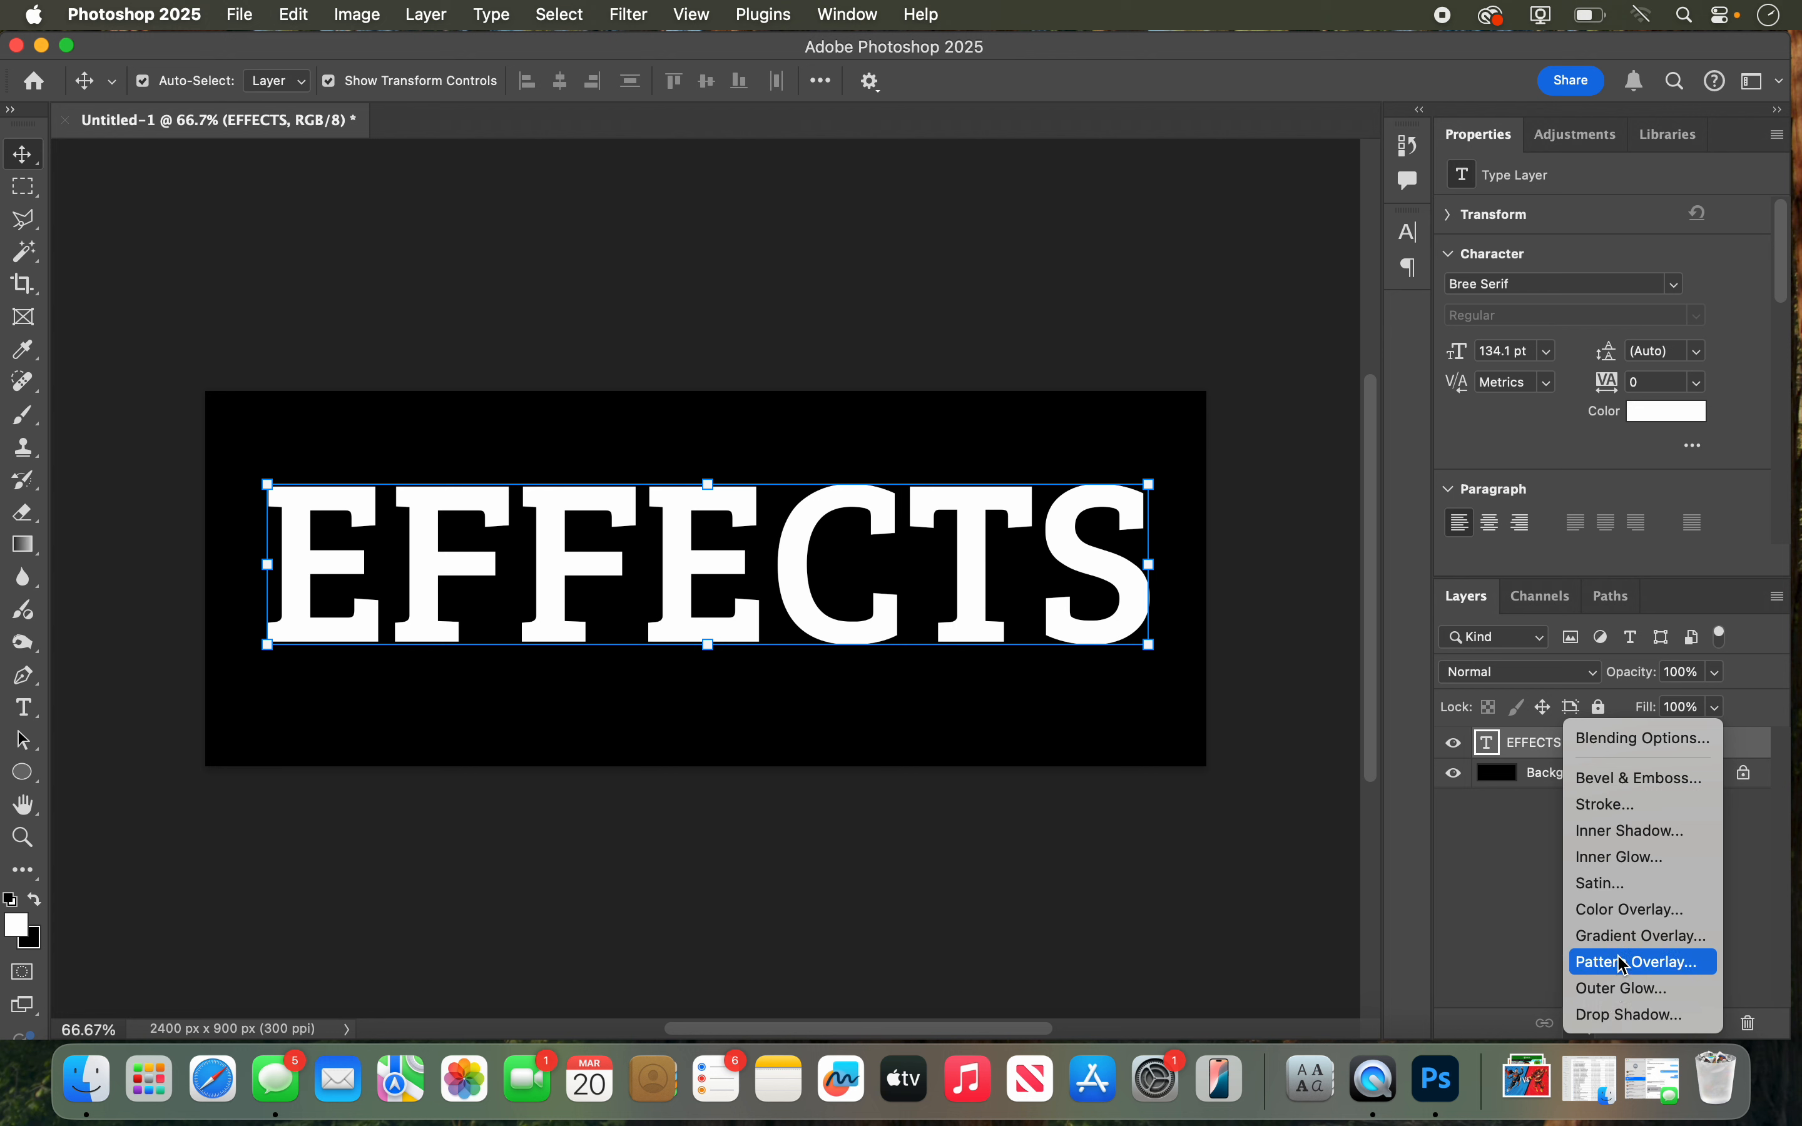
{"action": "left_click", "coordinate": [1616, 786]}
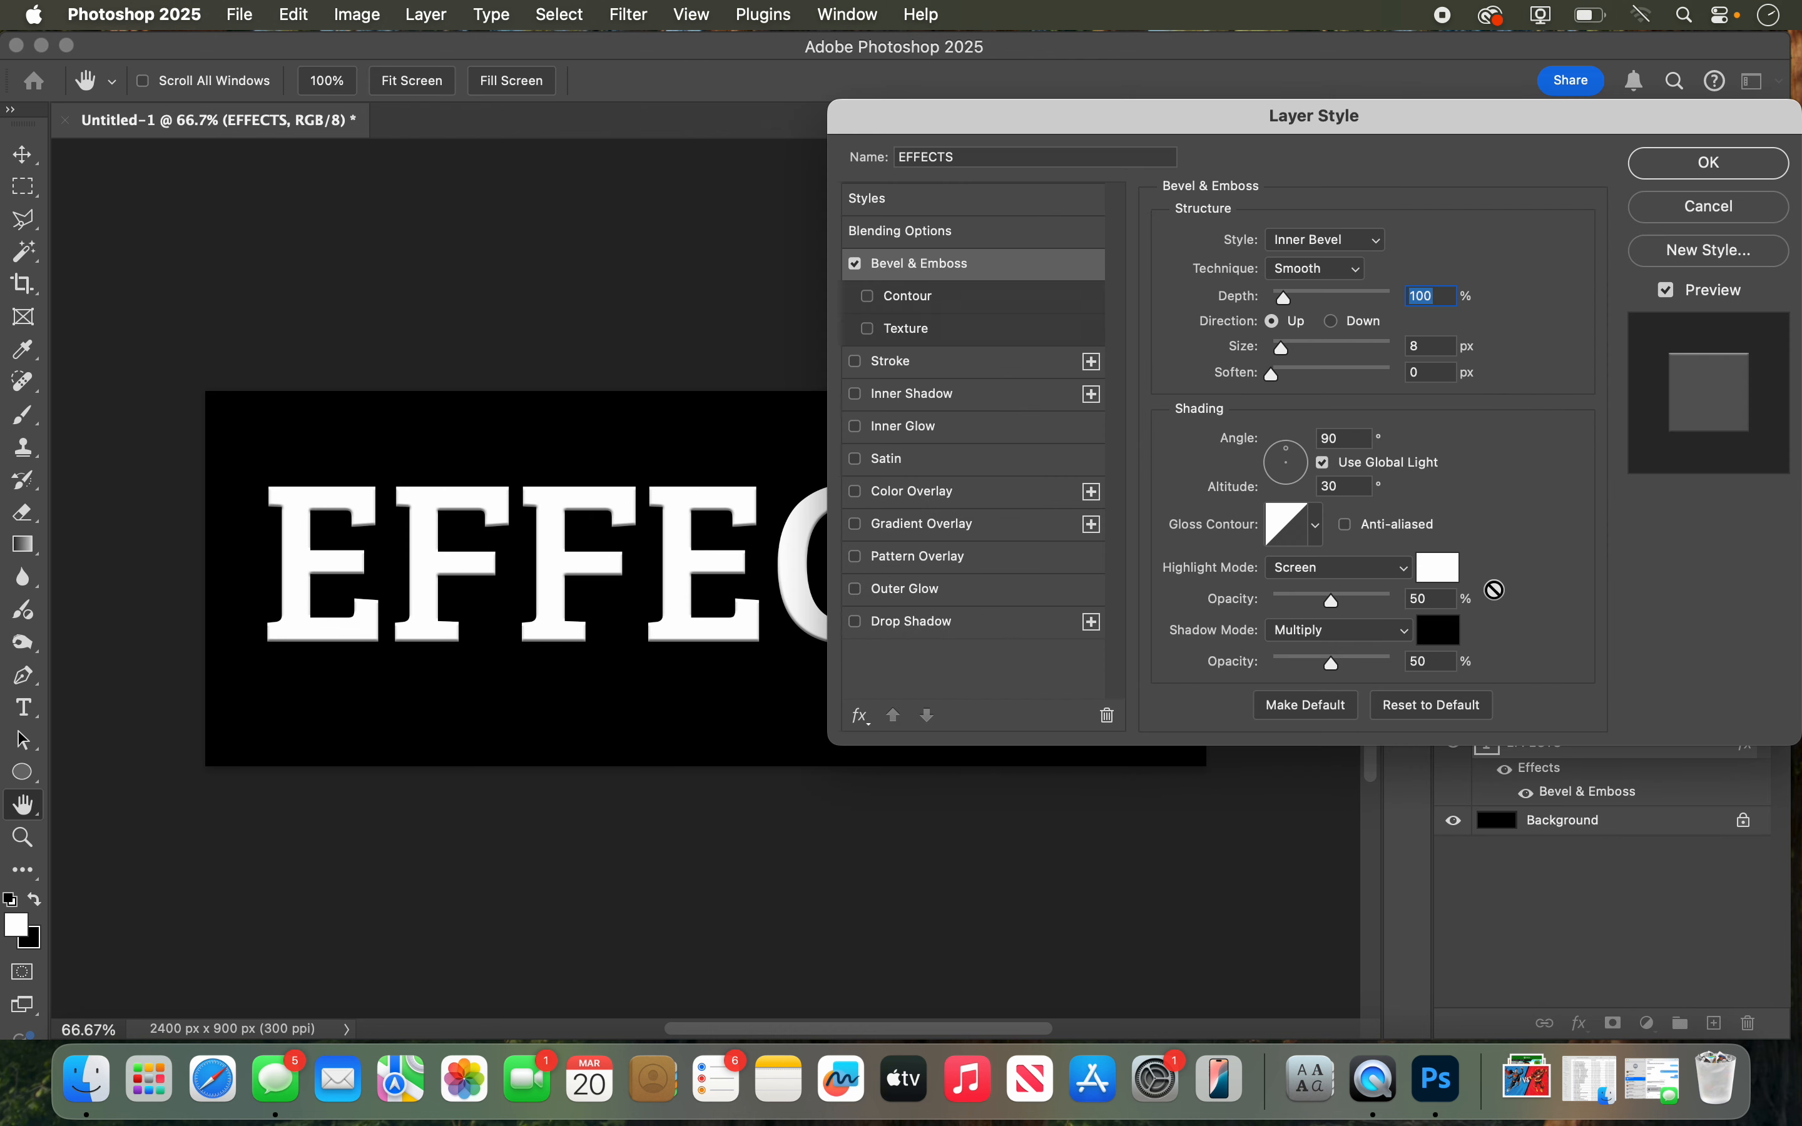
{"action": "left_click_drag", "start_coordinate": [1093, 120], "coordinate": [1527, 121]}
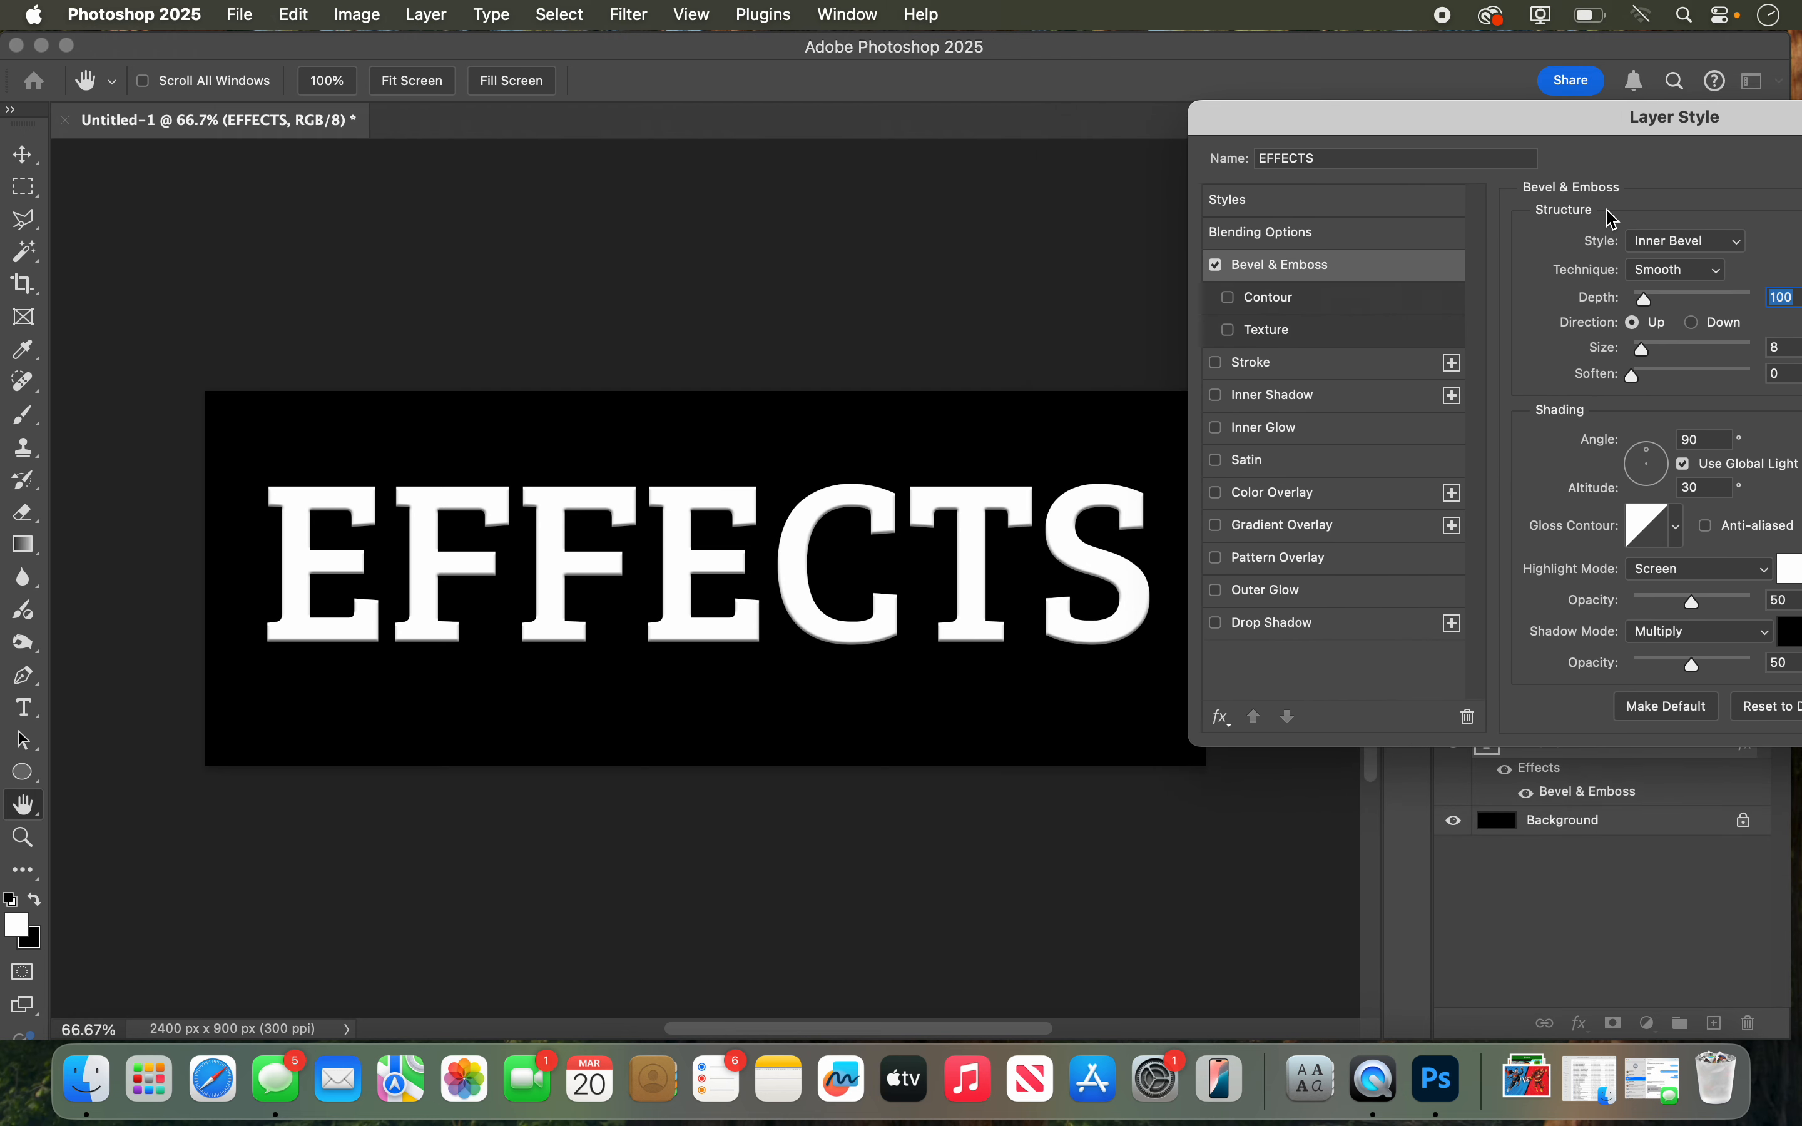
{"action": "left_click", "coordinate": [1676, 248]}
{"action": "left_click", "coordinate": [1677, 246]}
{"action": "left_click_drag", "start_coordinate": [1656, 126], "coordinate": [1614, 122]}
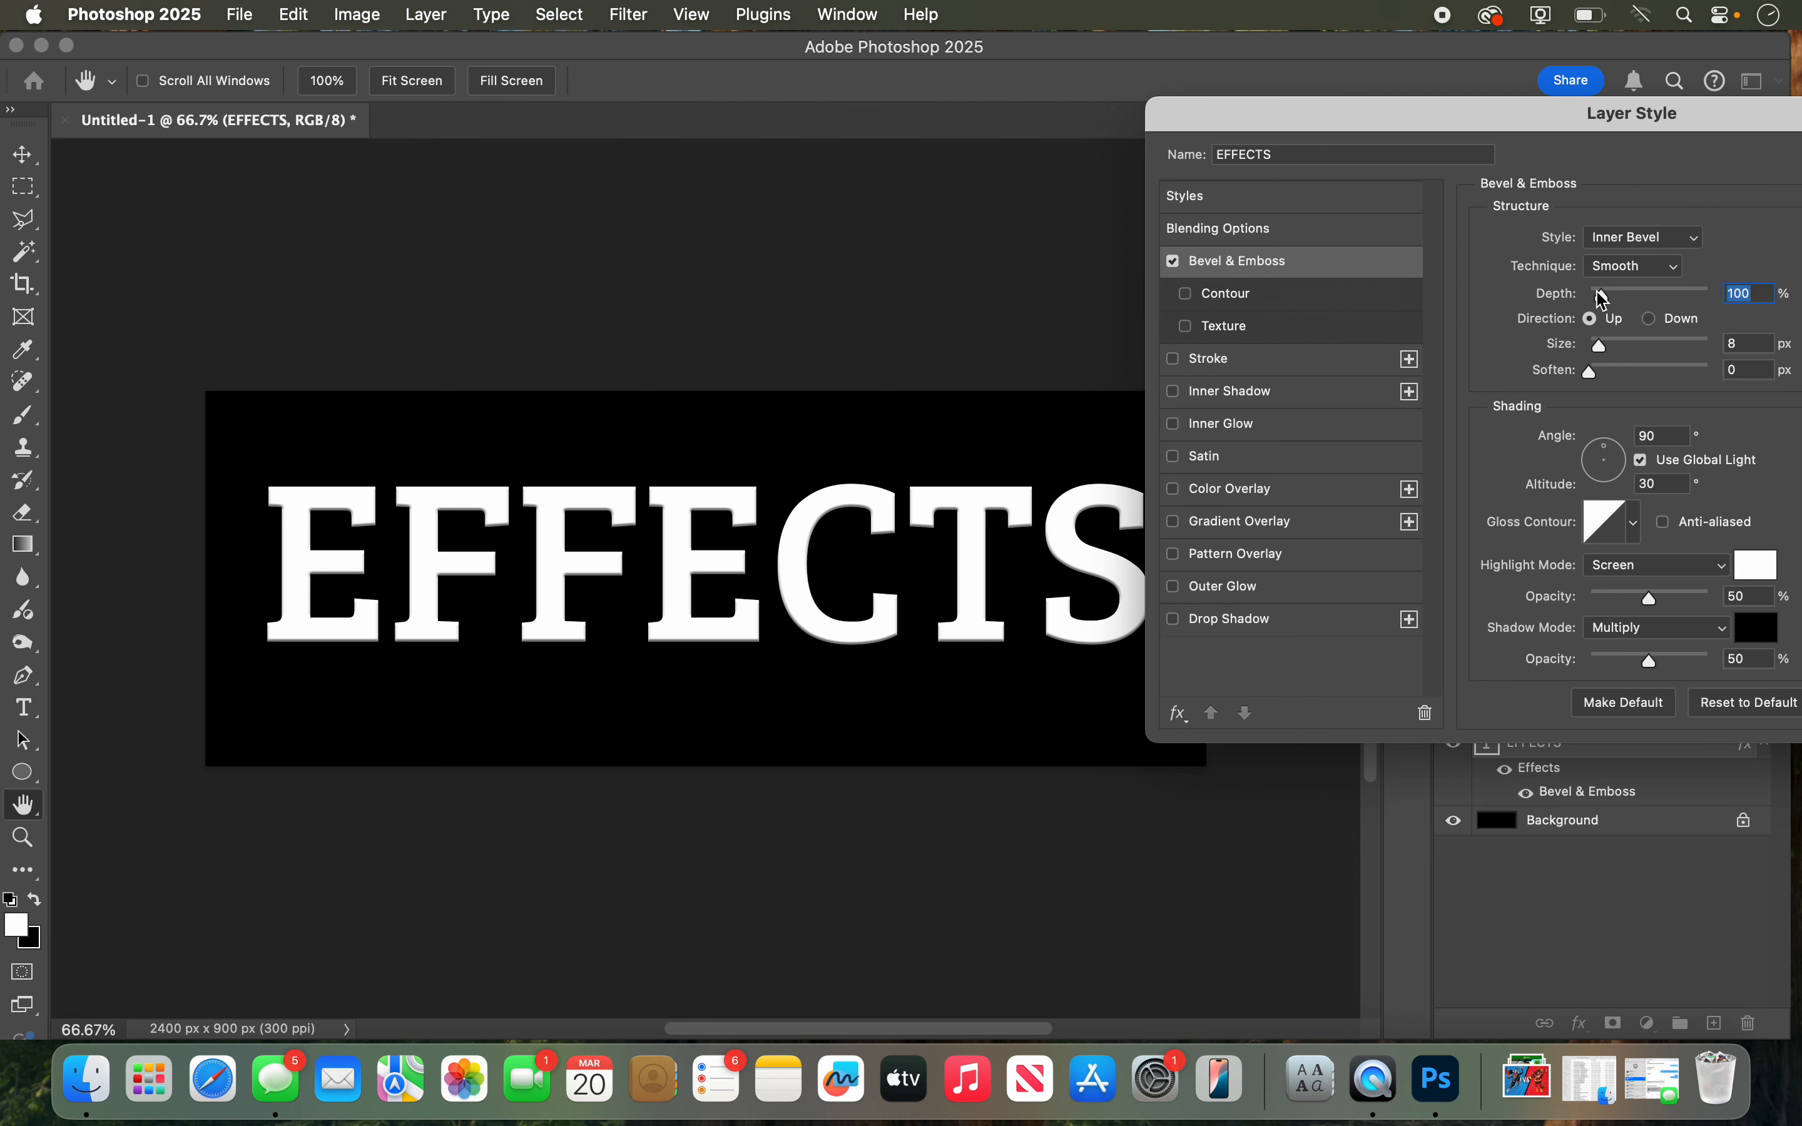
Step: Set the bevel's depth to 709%, size to 24 px and soften to 0 px, with the light at angle 78° and altitude 21°
{"action": "left_click_drag", "start_coordinate": [1609, 302], "coordinate": [1639, 275]}
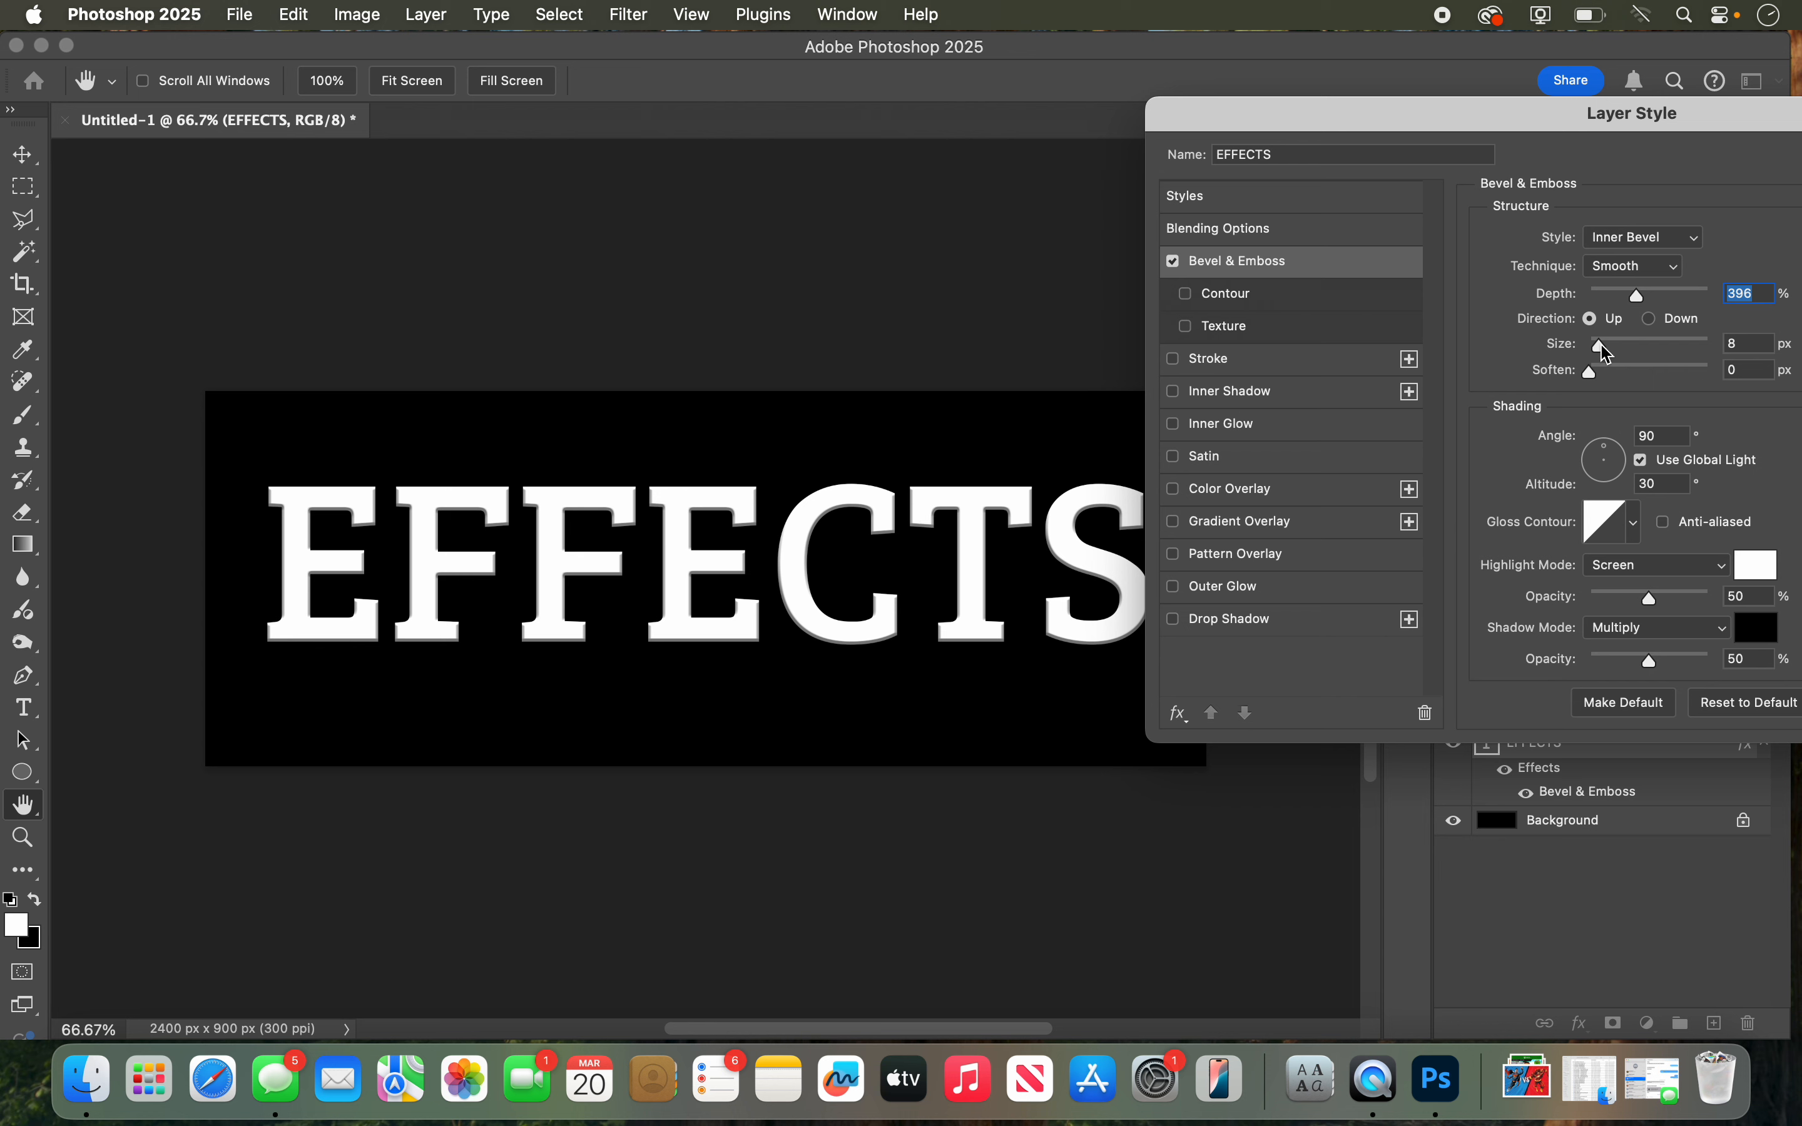
{"action": "left_click_drag", "start_coordinate": [1607, 353], "coordinate": [1606, 348]}
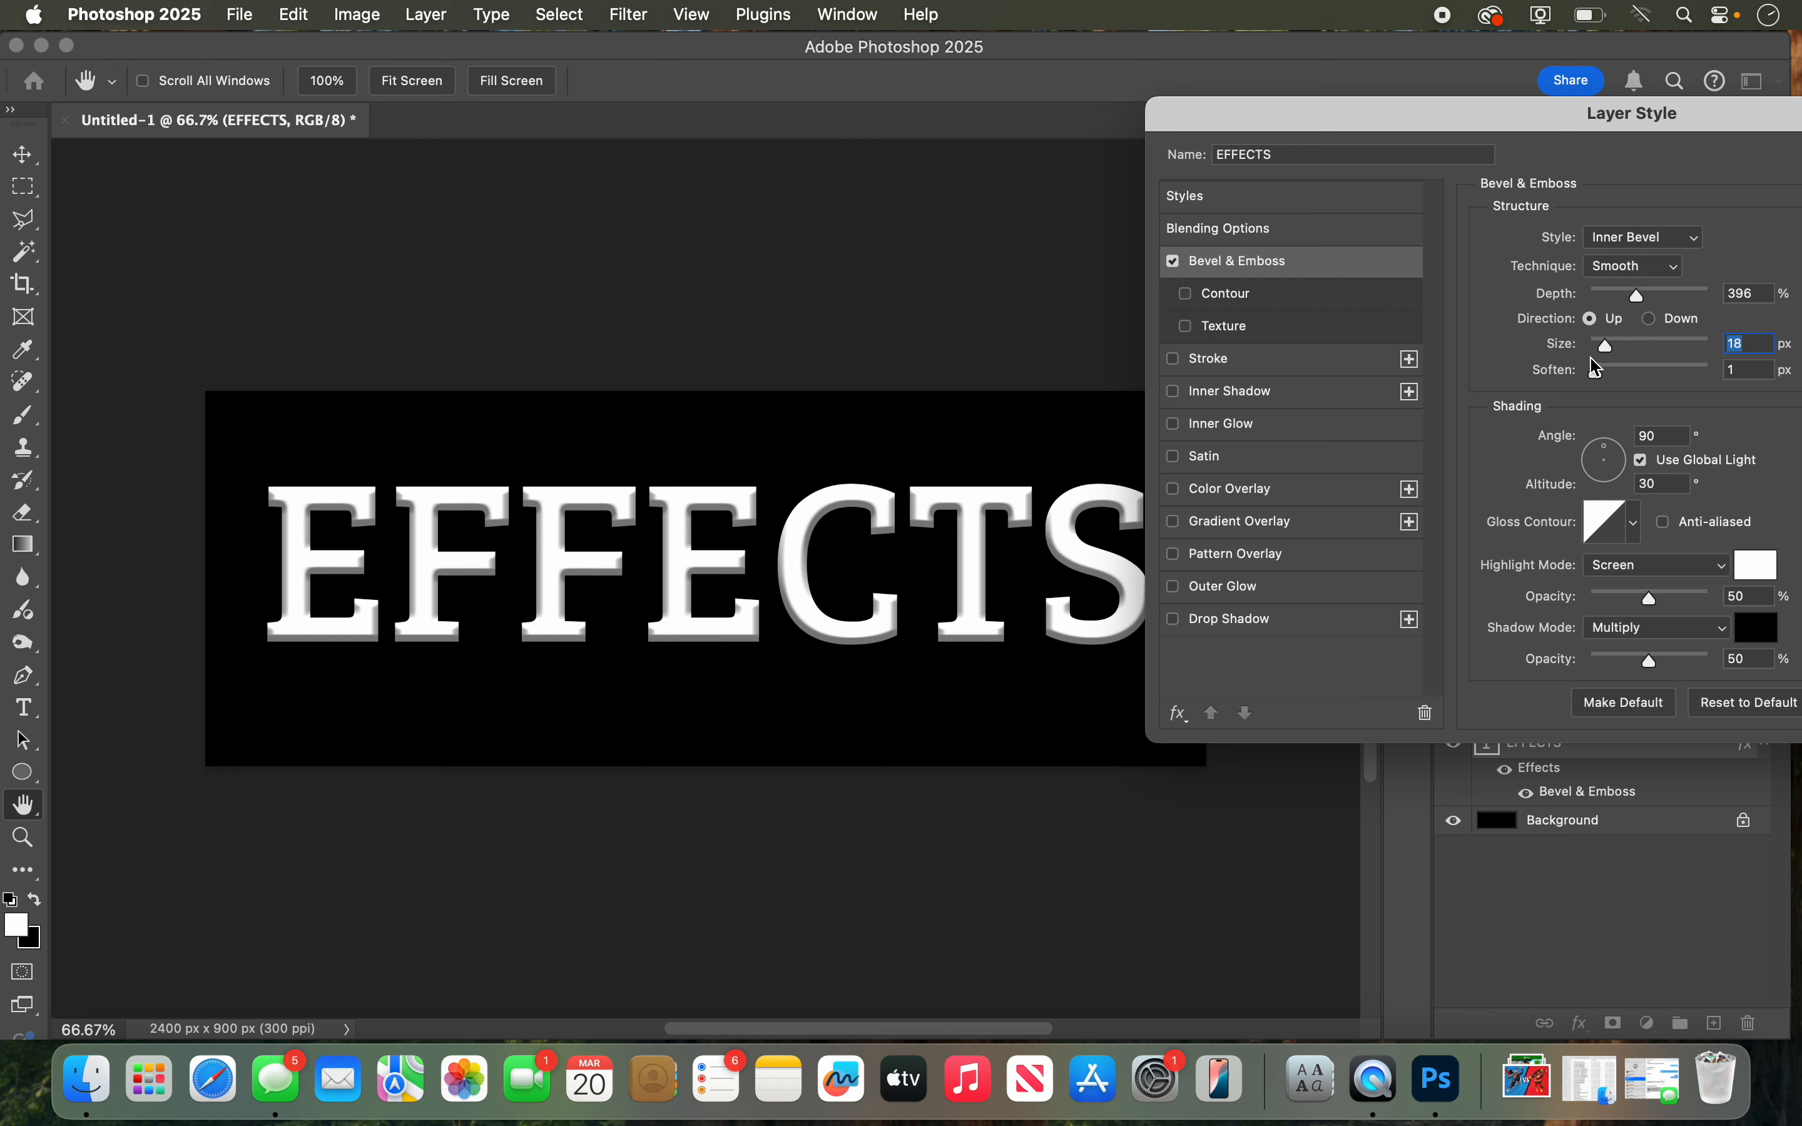
{"action": "left_click_drag", "start_coordinate": [1591, 372], "coordinate": [1556, 352]}
{"action": "left_click_drag", "start_coordinate": [1633, 300], "coordinate": [1681, 294]}
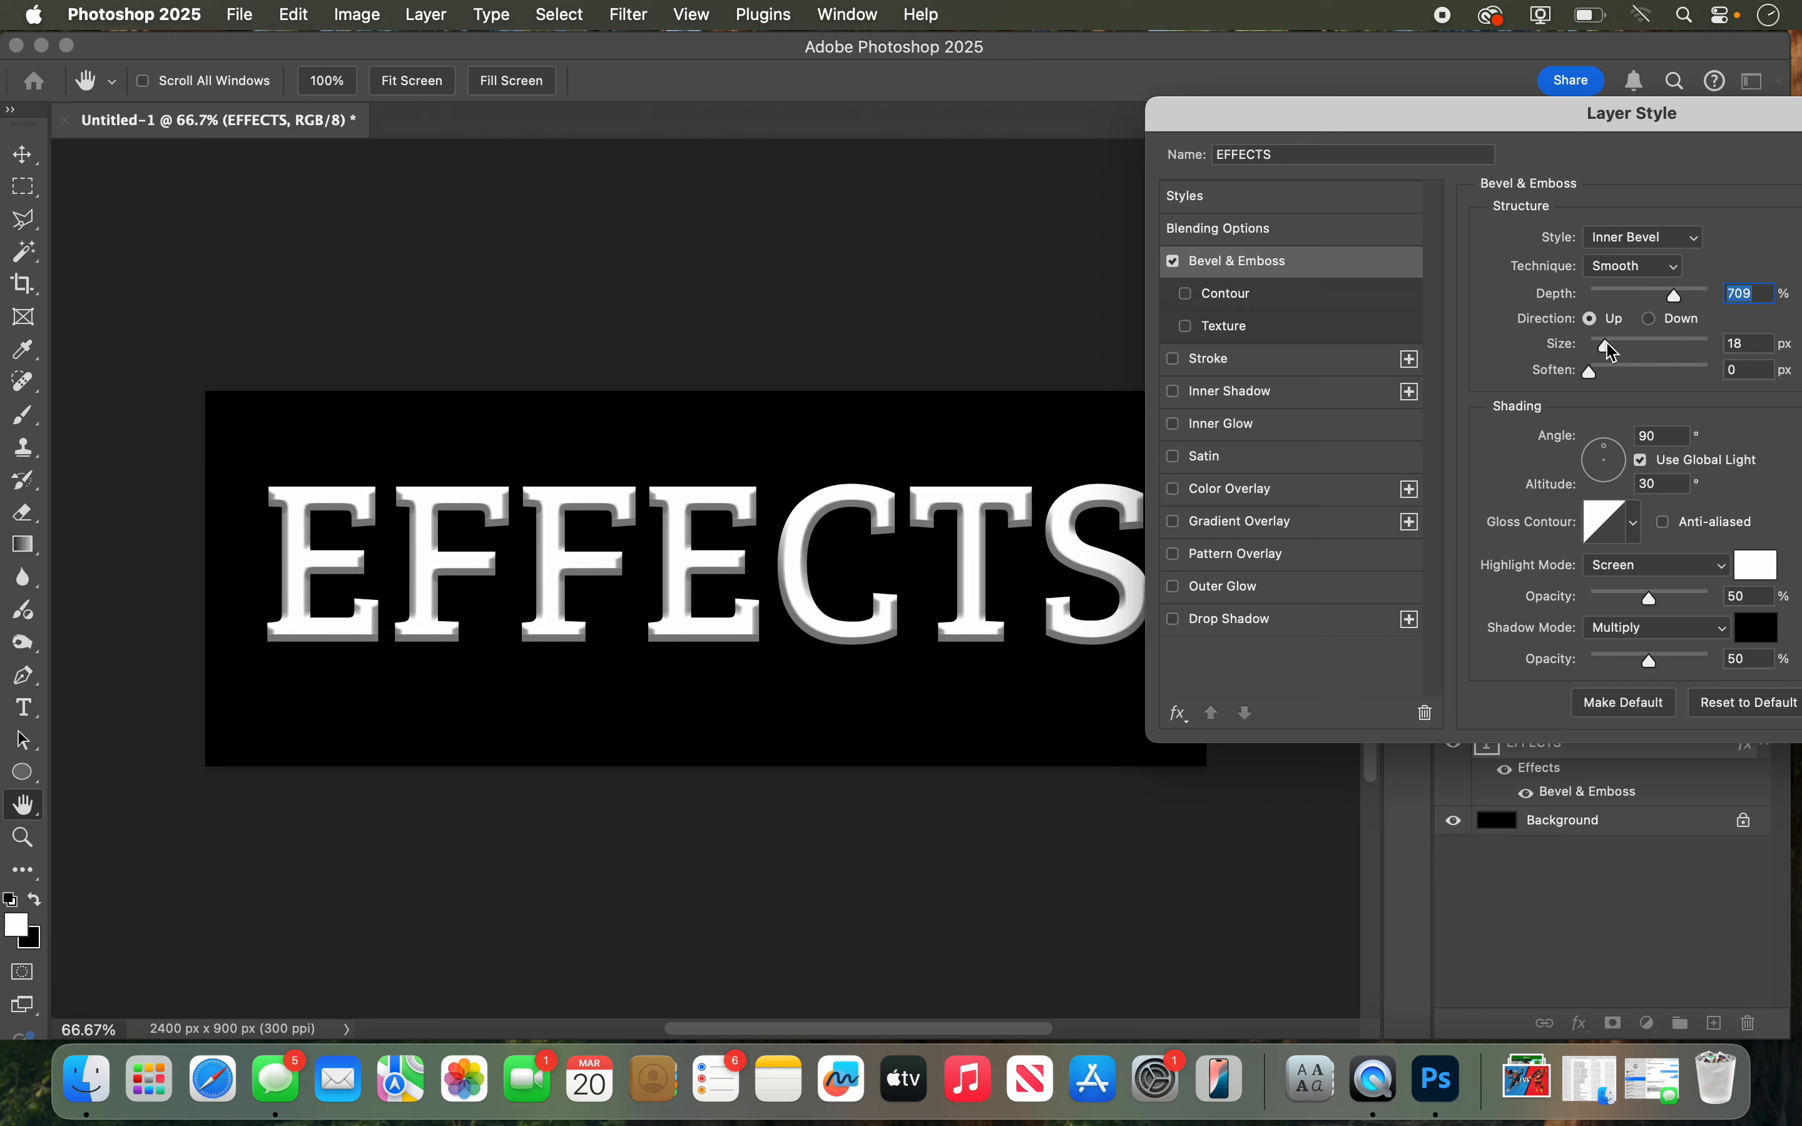
{"action": "left_click_drag", "start_coordinate": [1609, 347], "coordinate": [1612, 348]}
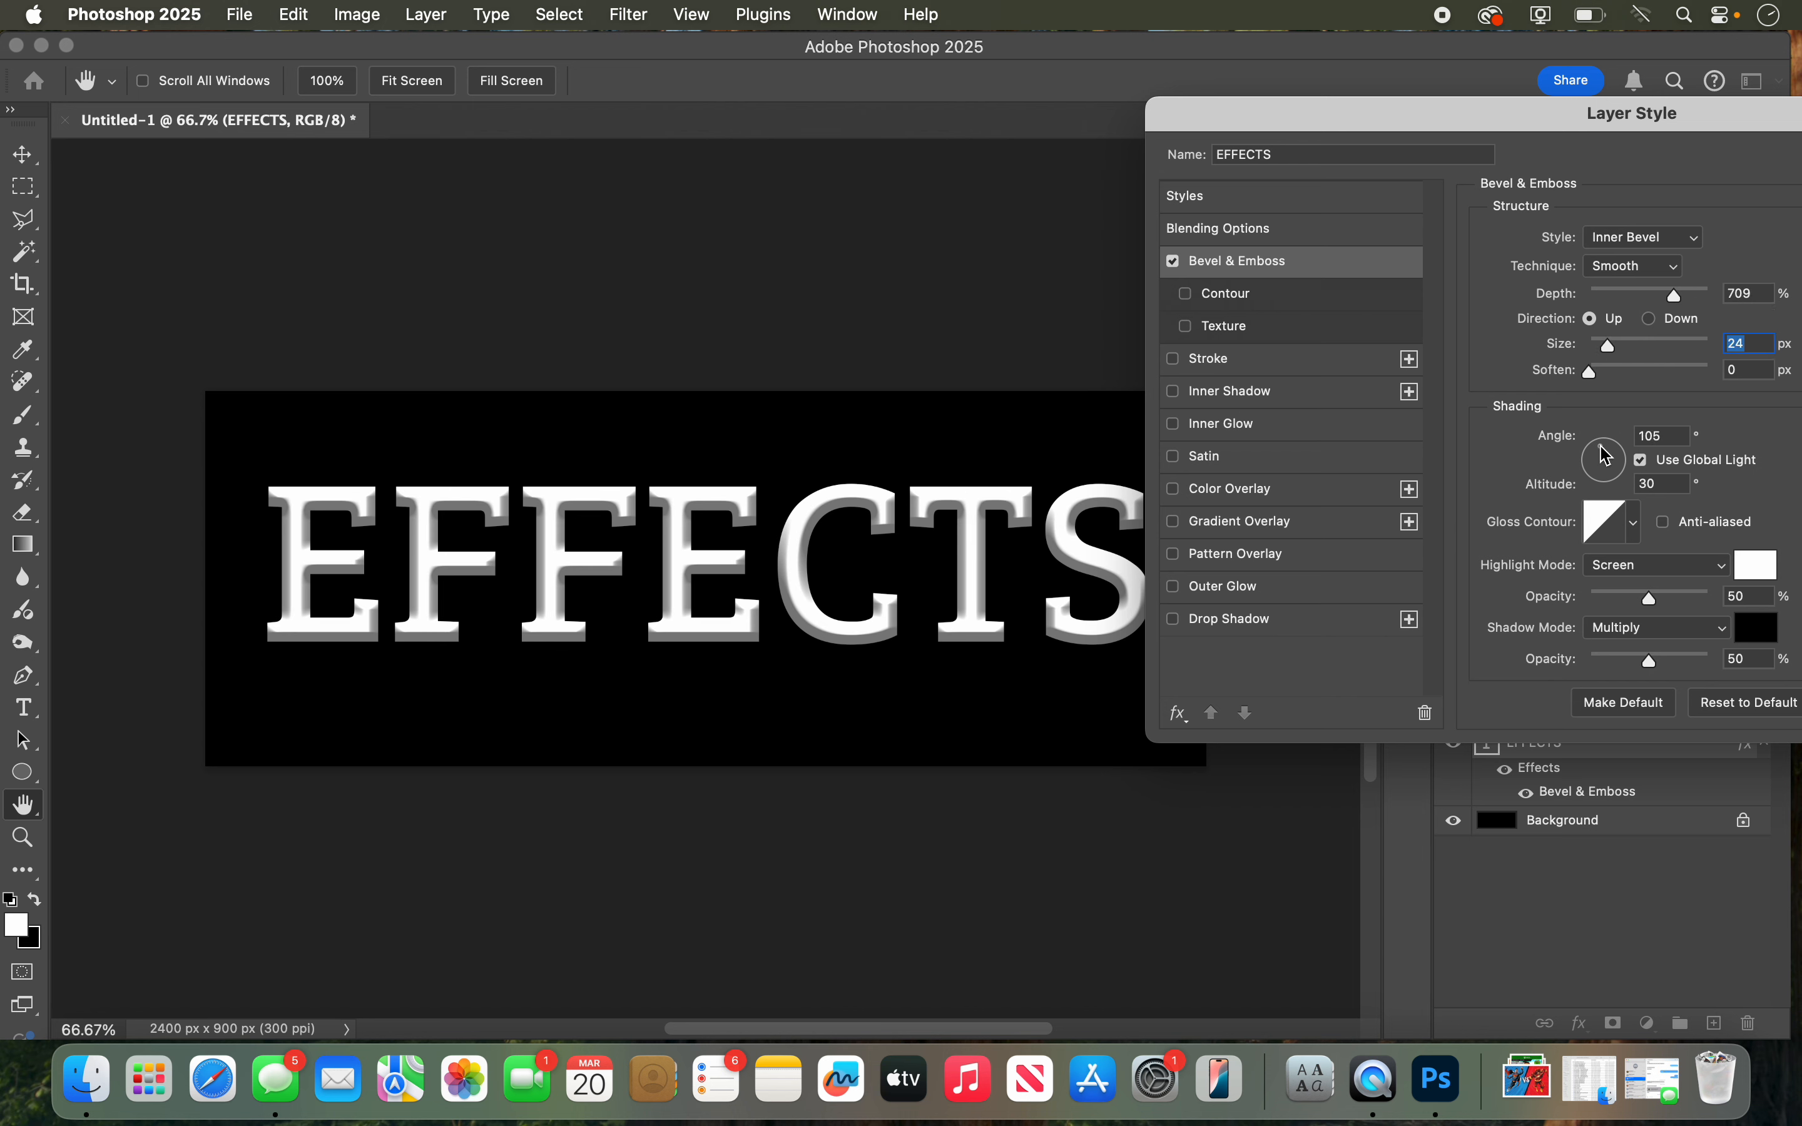
{"action": "left_click_drag", "start_coordinate": [1607, 454], "coordinate": [1610, 454]}
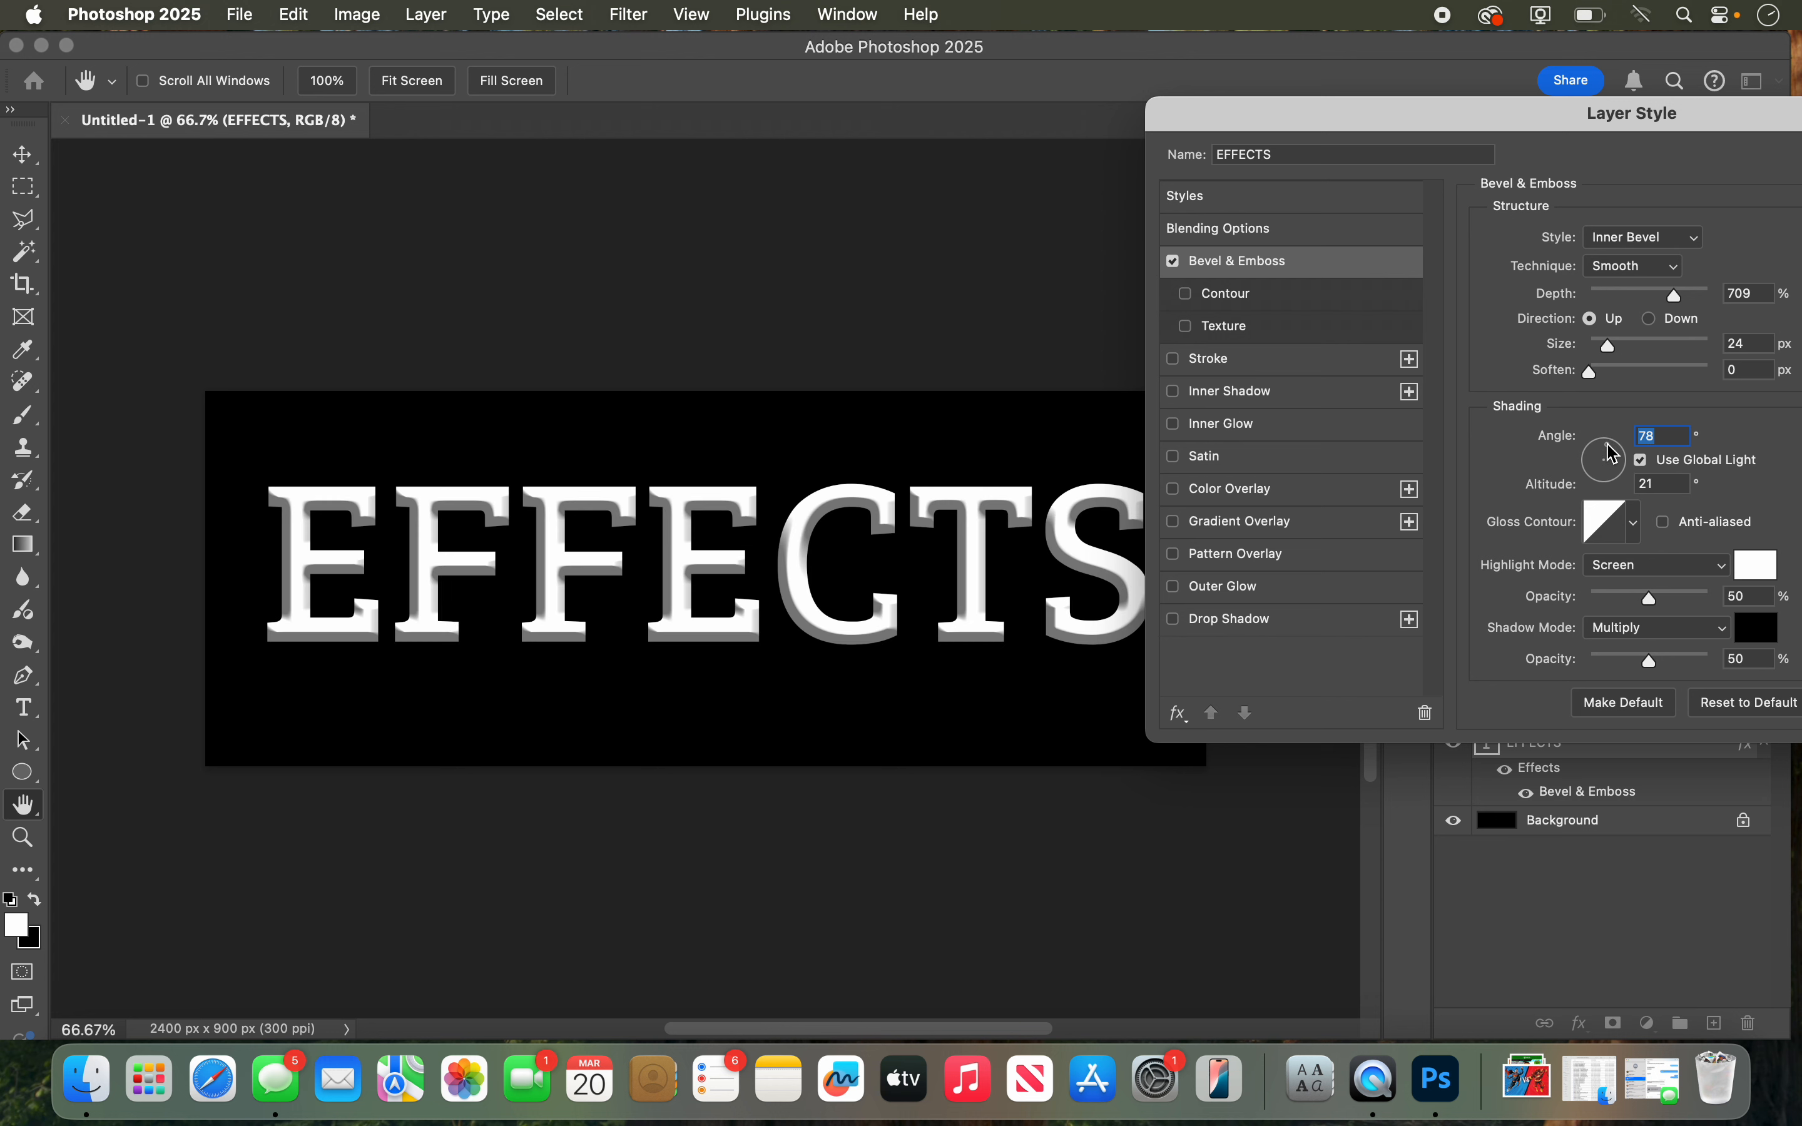
Step: Try the valley-shaped and peak-shaped gloss contours on the bevel, and return to the straight diagonal contour
{"action": "left_click", "coordinate": [1637, 529]}
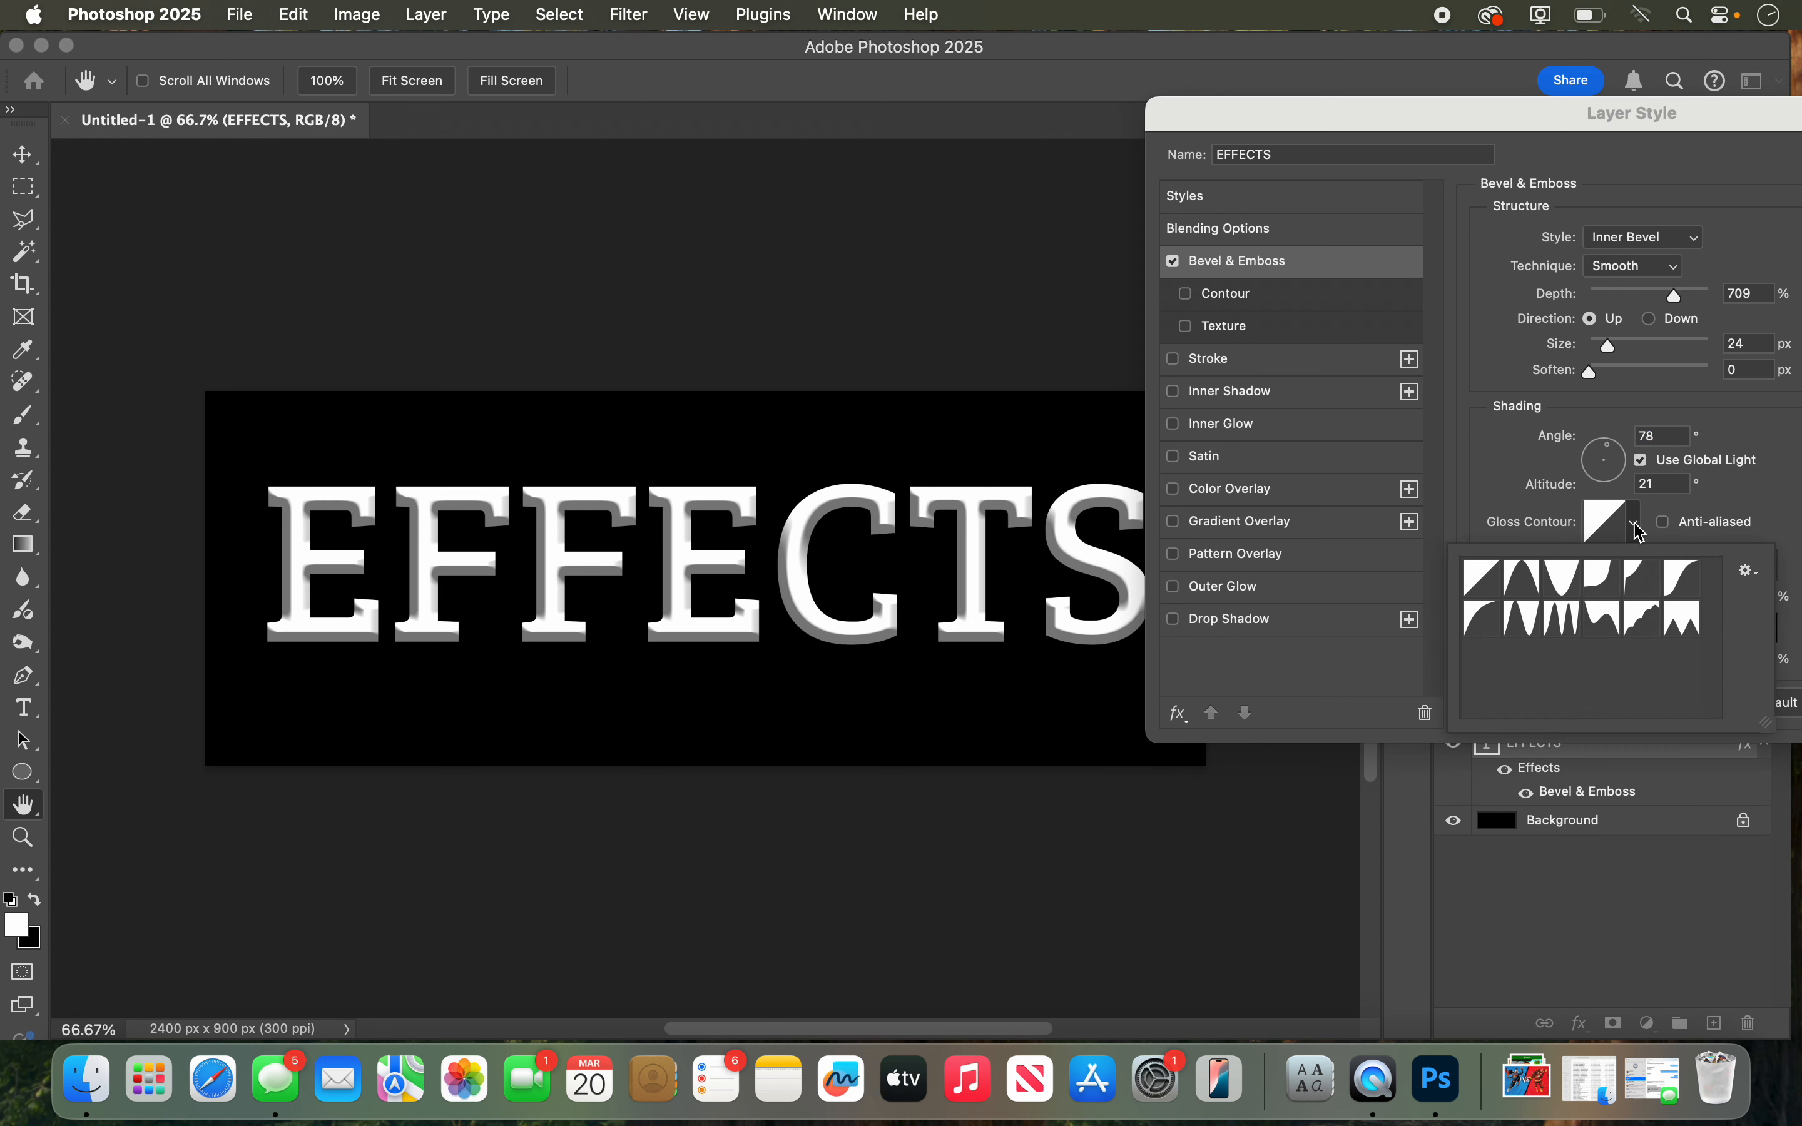
{"action": "left_click", "coordinate": [1570, 587]}
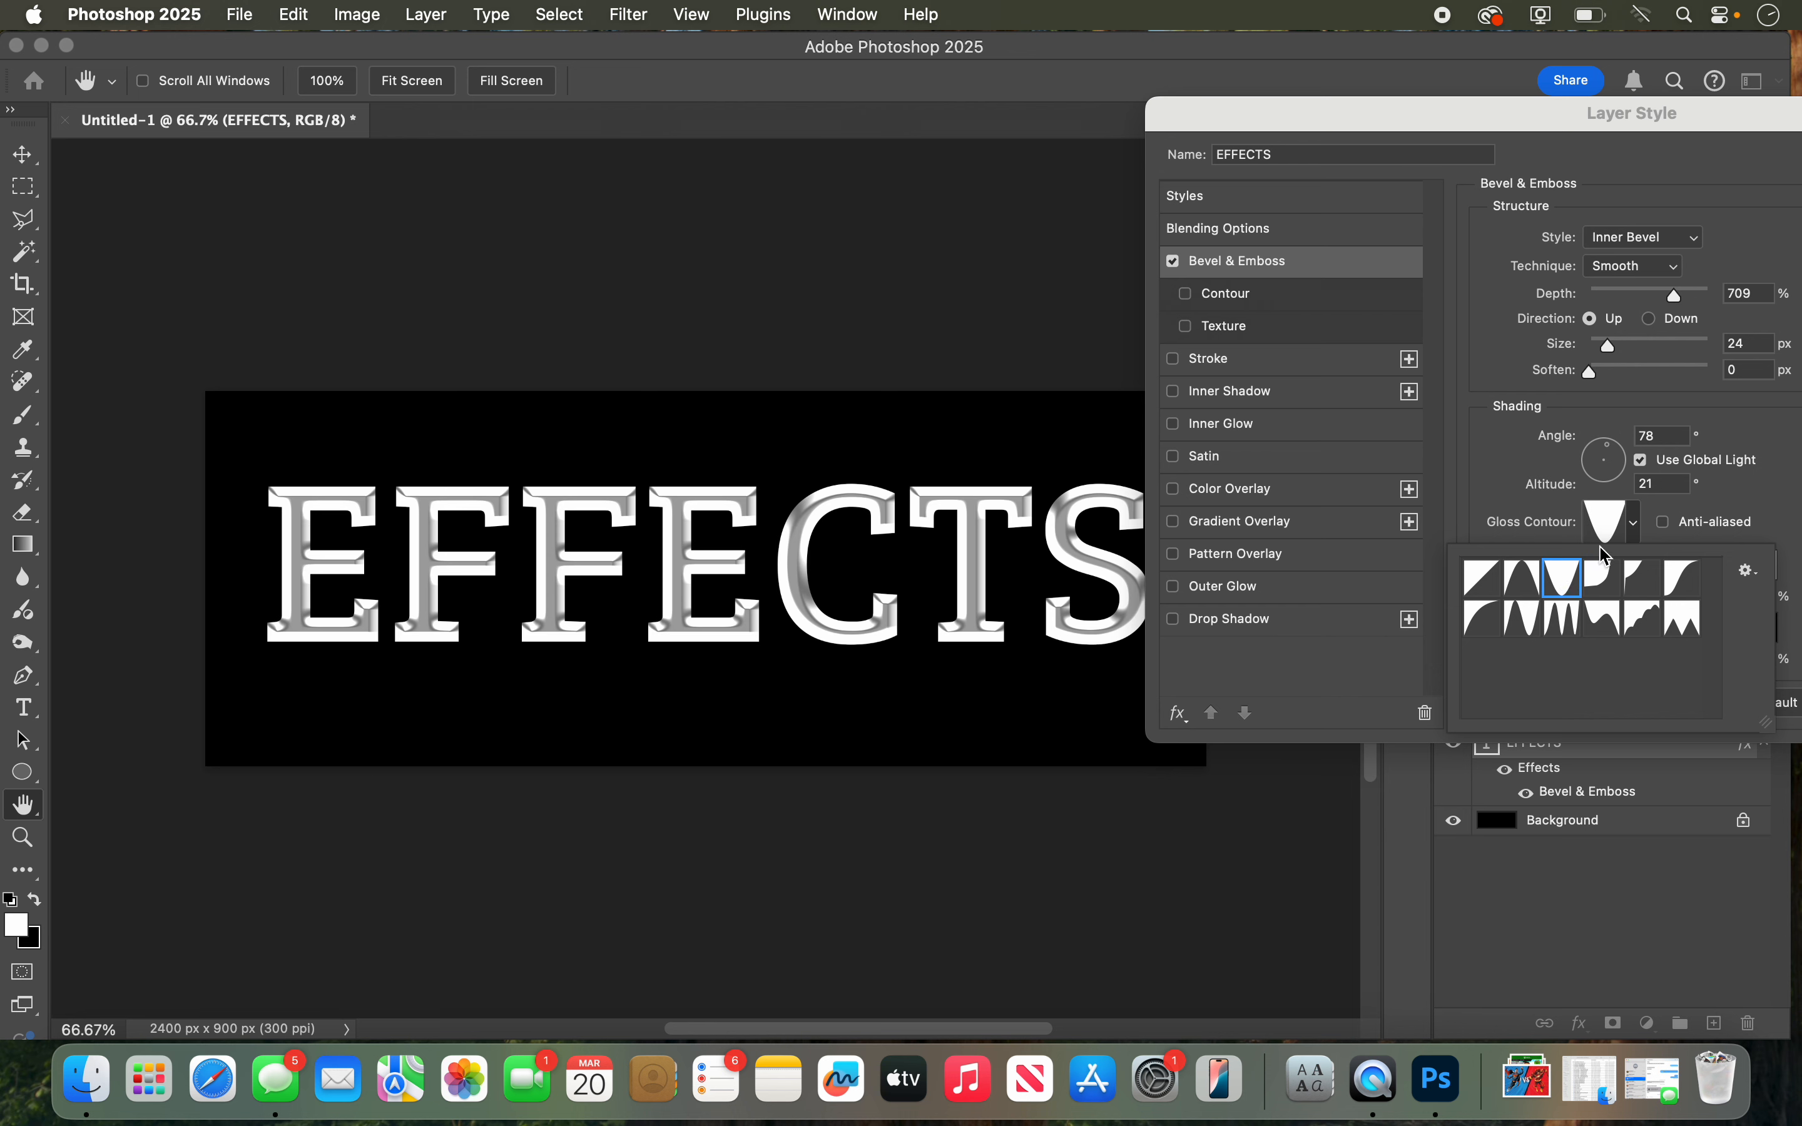
{"action": "left_click", "coordinate": [1533, 587]}
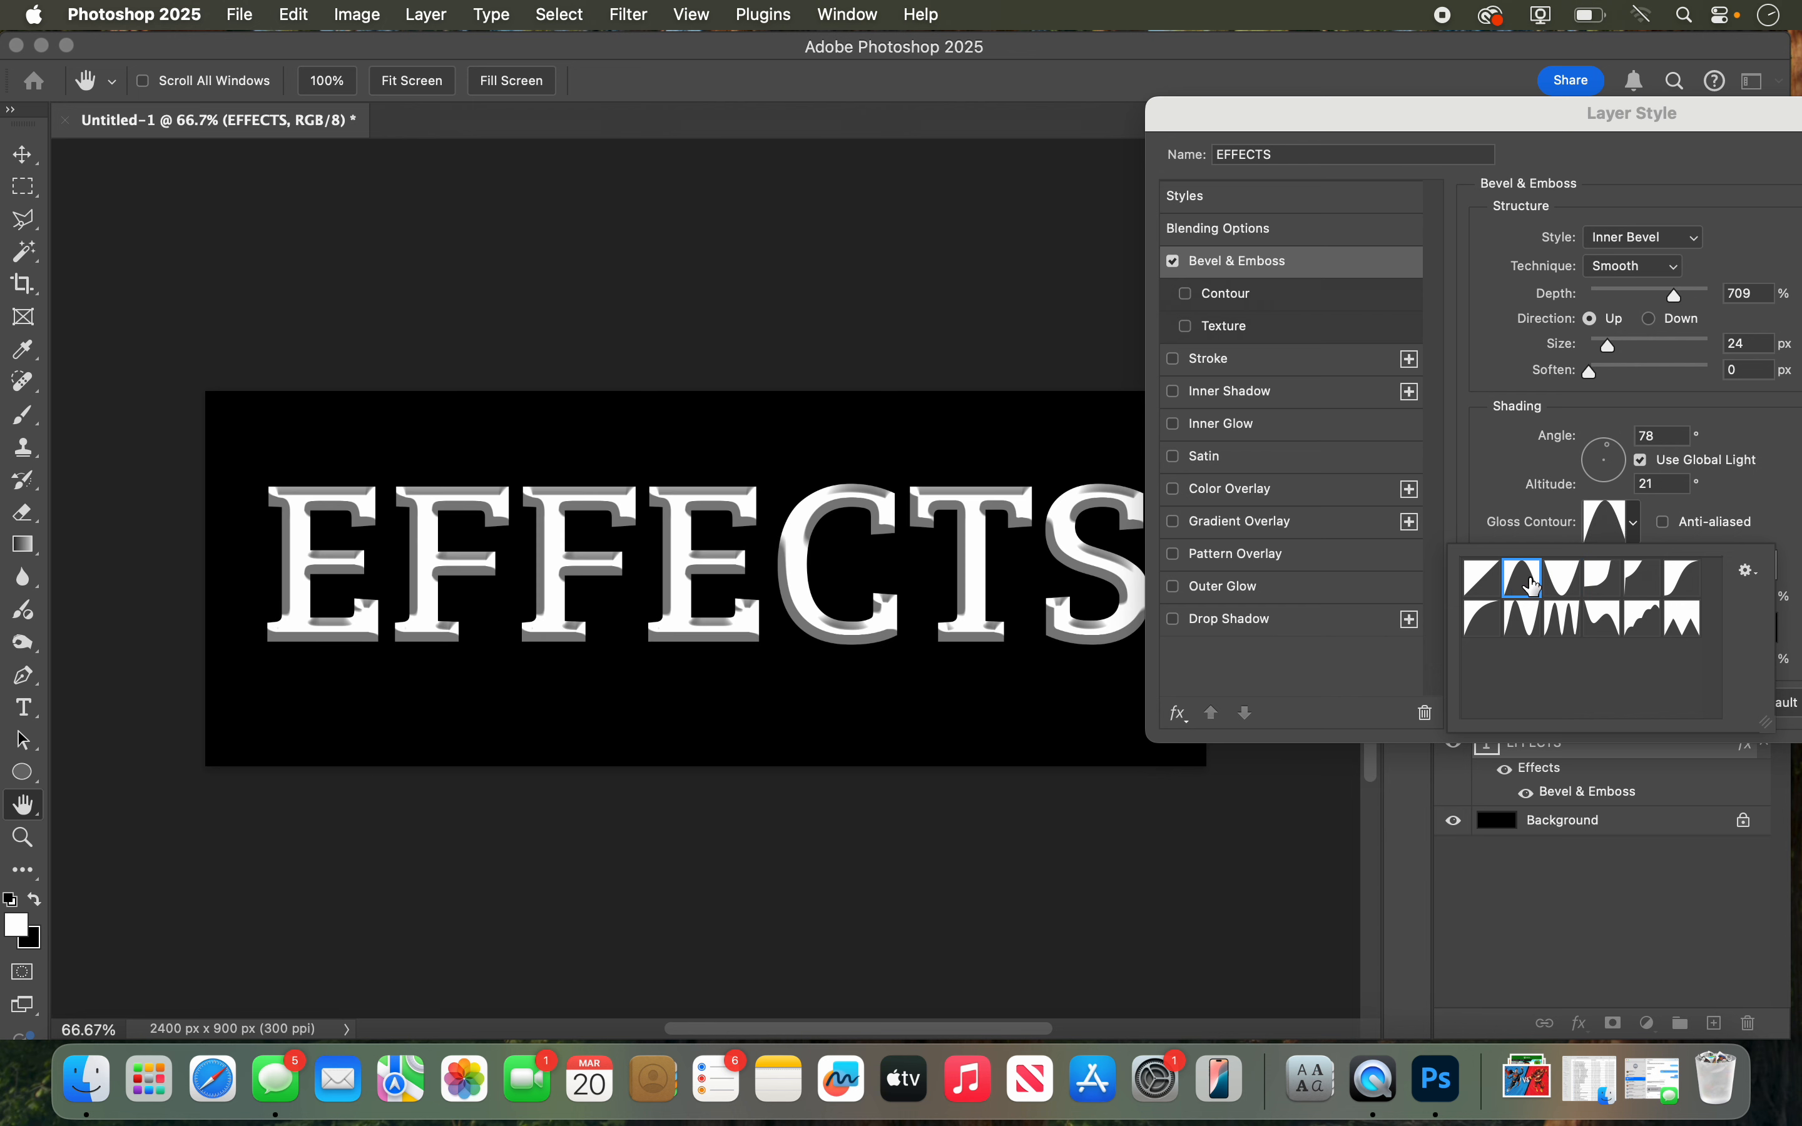
{"action": "left_click", "coordinate": [1484, 587]}
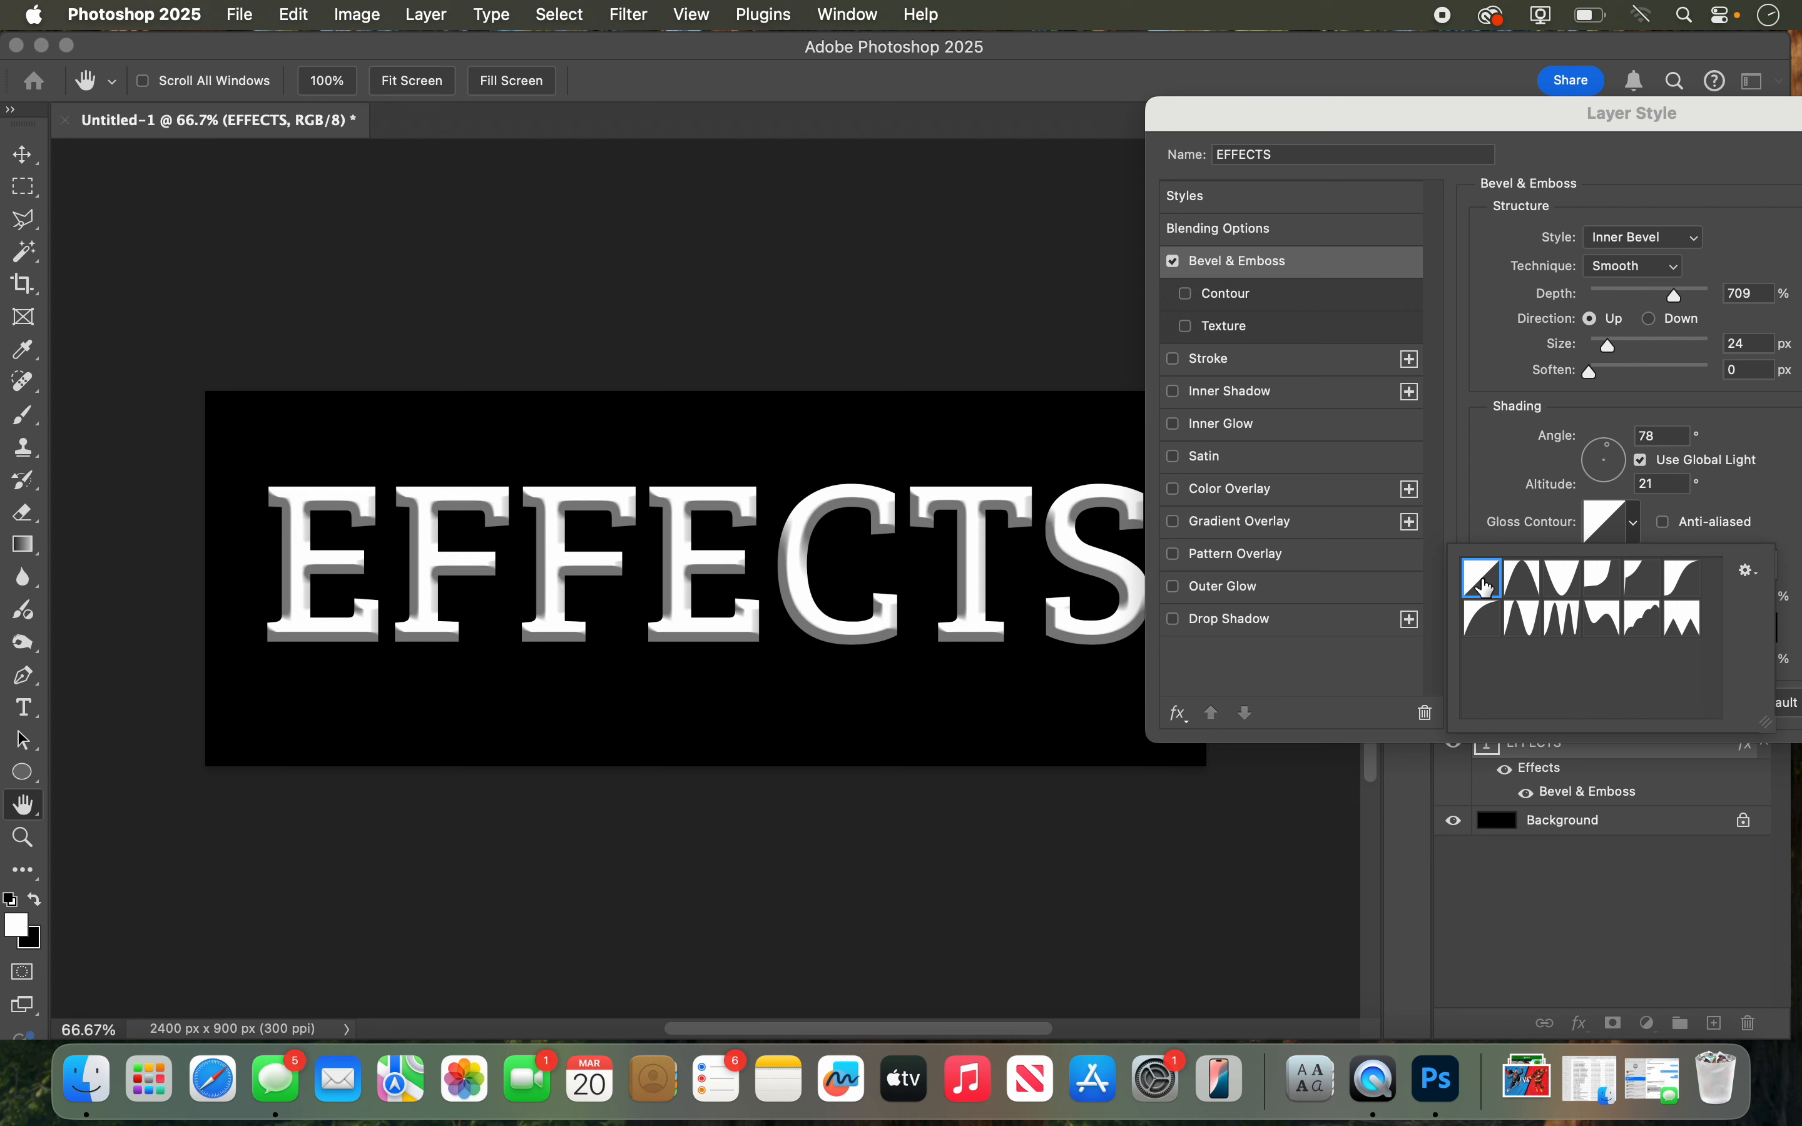
{"action": "left_click", "coordinate": [1508, 492]}
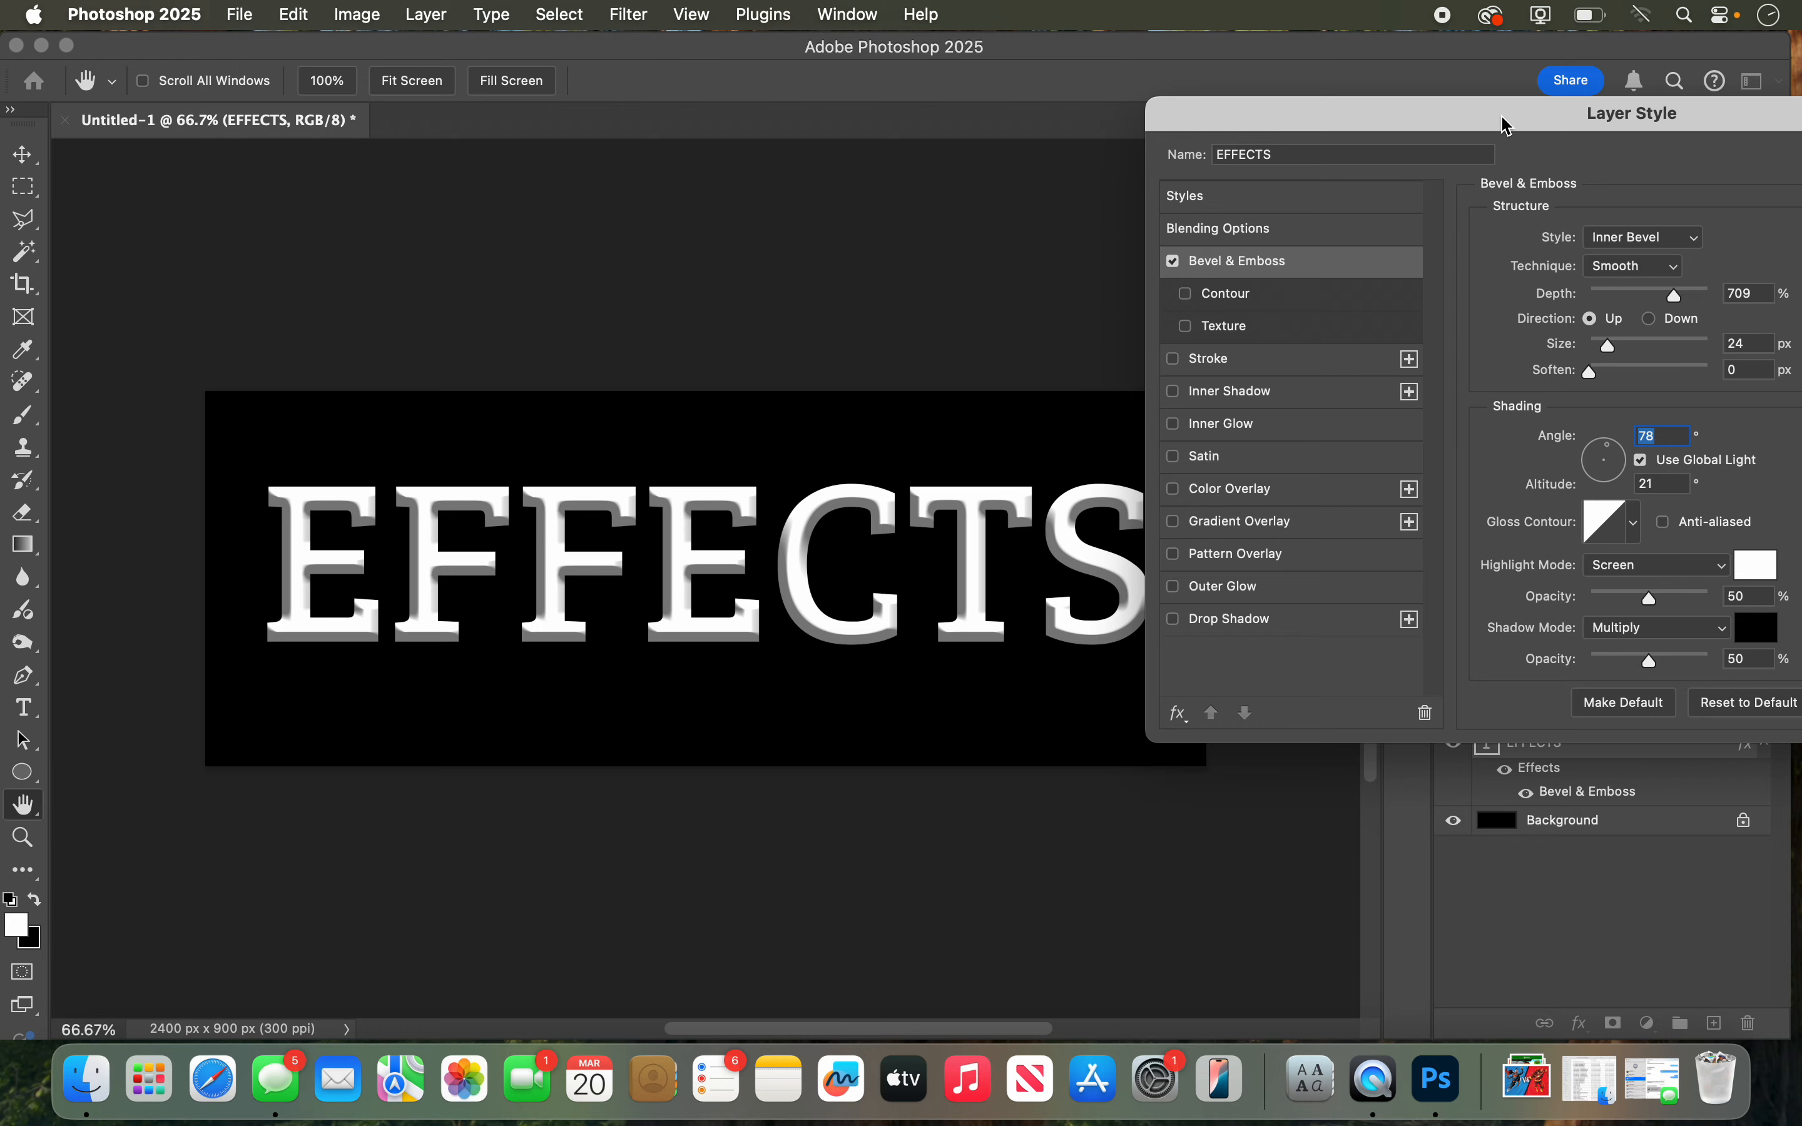
{"action": "mouse_move", "coordinate": [1505, 125]}
{"action": "left_mouse_down"}
{"action": "mouse_move", "coordinate": [1058, 149]}
{"action": "mouse_move", "coordinate": [1503, 418]}
{"action": "mouse_move", "coordinate": [1504, 552]}
{"action": "mouse_move", "coordinate": [990, 818]}
{"action": "mouse_move", "coordinate": [1012, 693]}
{"action": "mouse_move", "coordinate": [1250, 465]}
{"action": "mouse_move", "coordinate": [1488, 145]}
{"action": "mouse_move", "coordinate": [1411, 146]}
{"action": "mouse_move", "coordinate": [1476, 148]}
{"action": "left_mouse_up"}
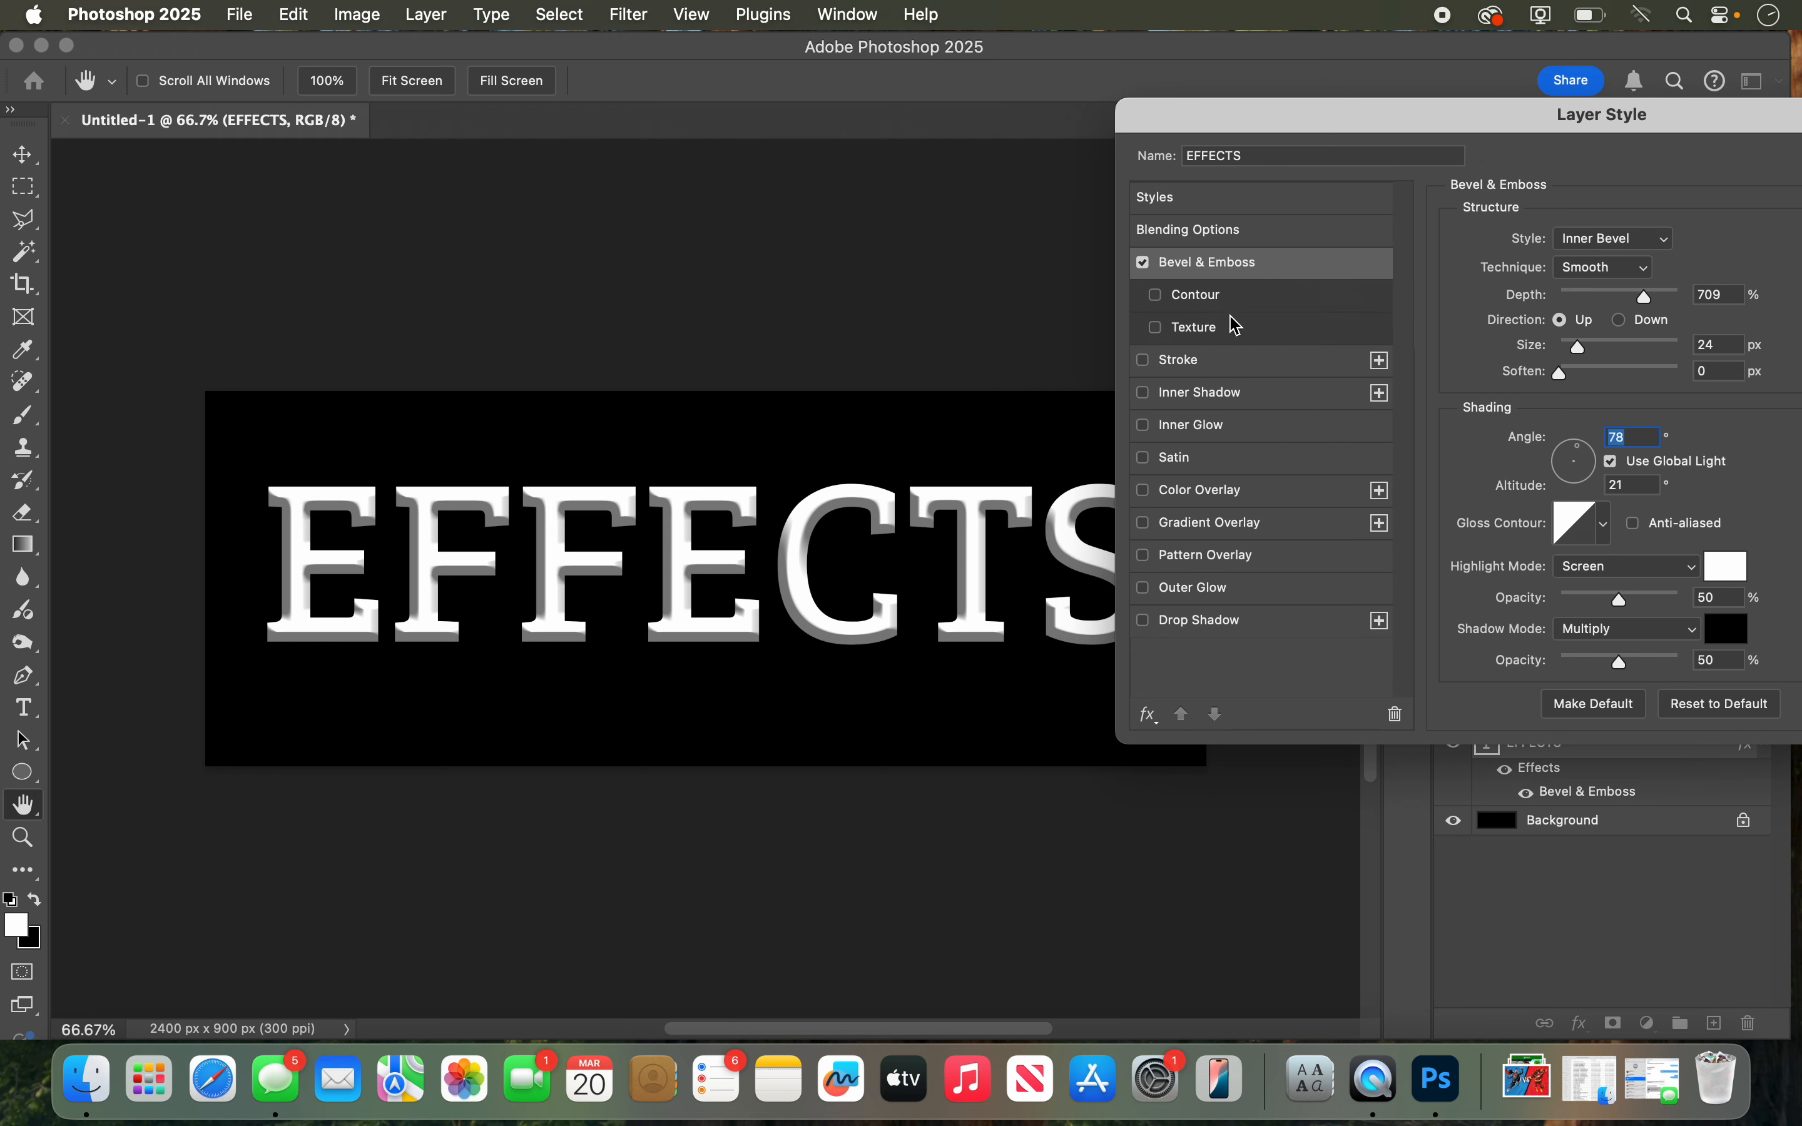
Step: Add a Stroke effect to the EFFECTS text and set its color to bright red
{"action": "left_click", "coordinate": [1179, 359]}
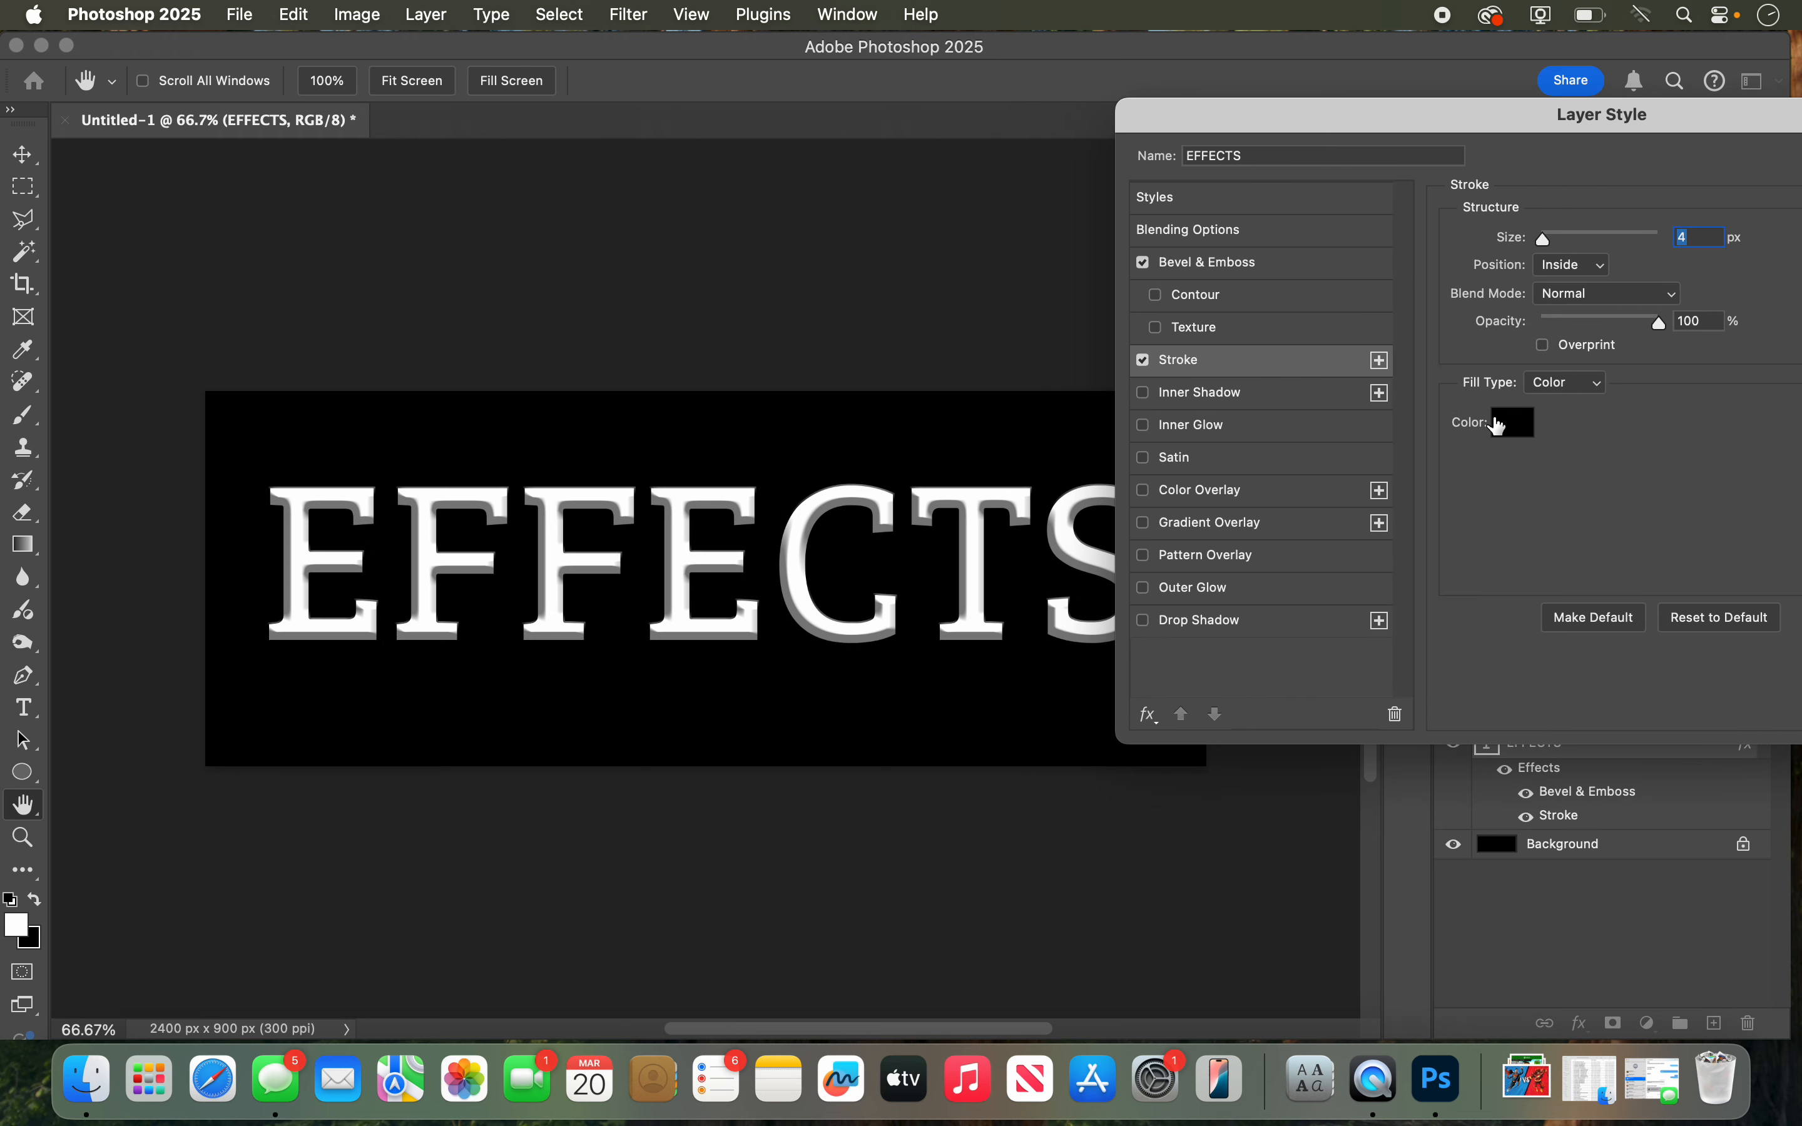
{"action": "left_click", "coordinate": [1499, 425]}
{"action": "left_click", "coordinate": [1214, 190]}
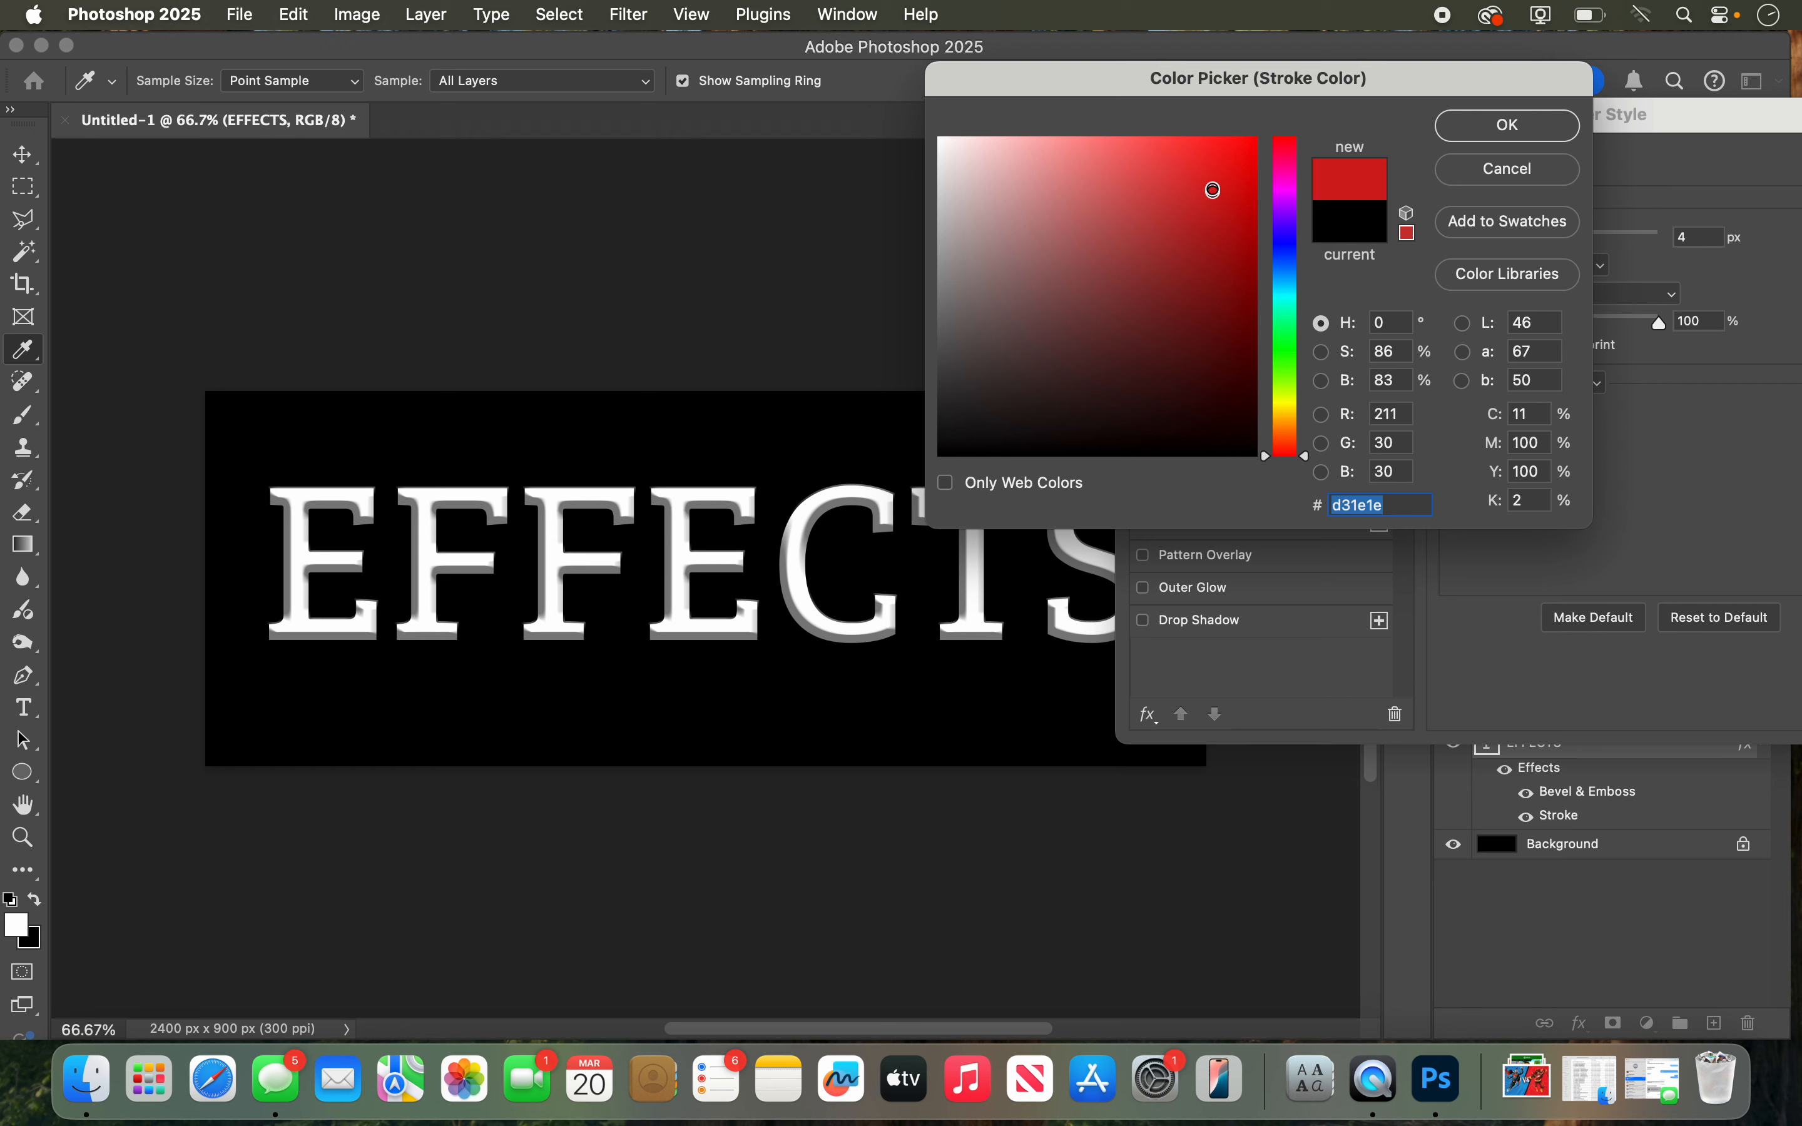
{"action": "left_click", "coordinate": [1508, 125]}
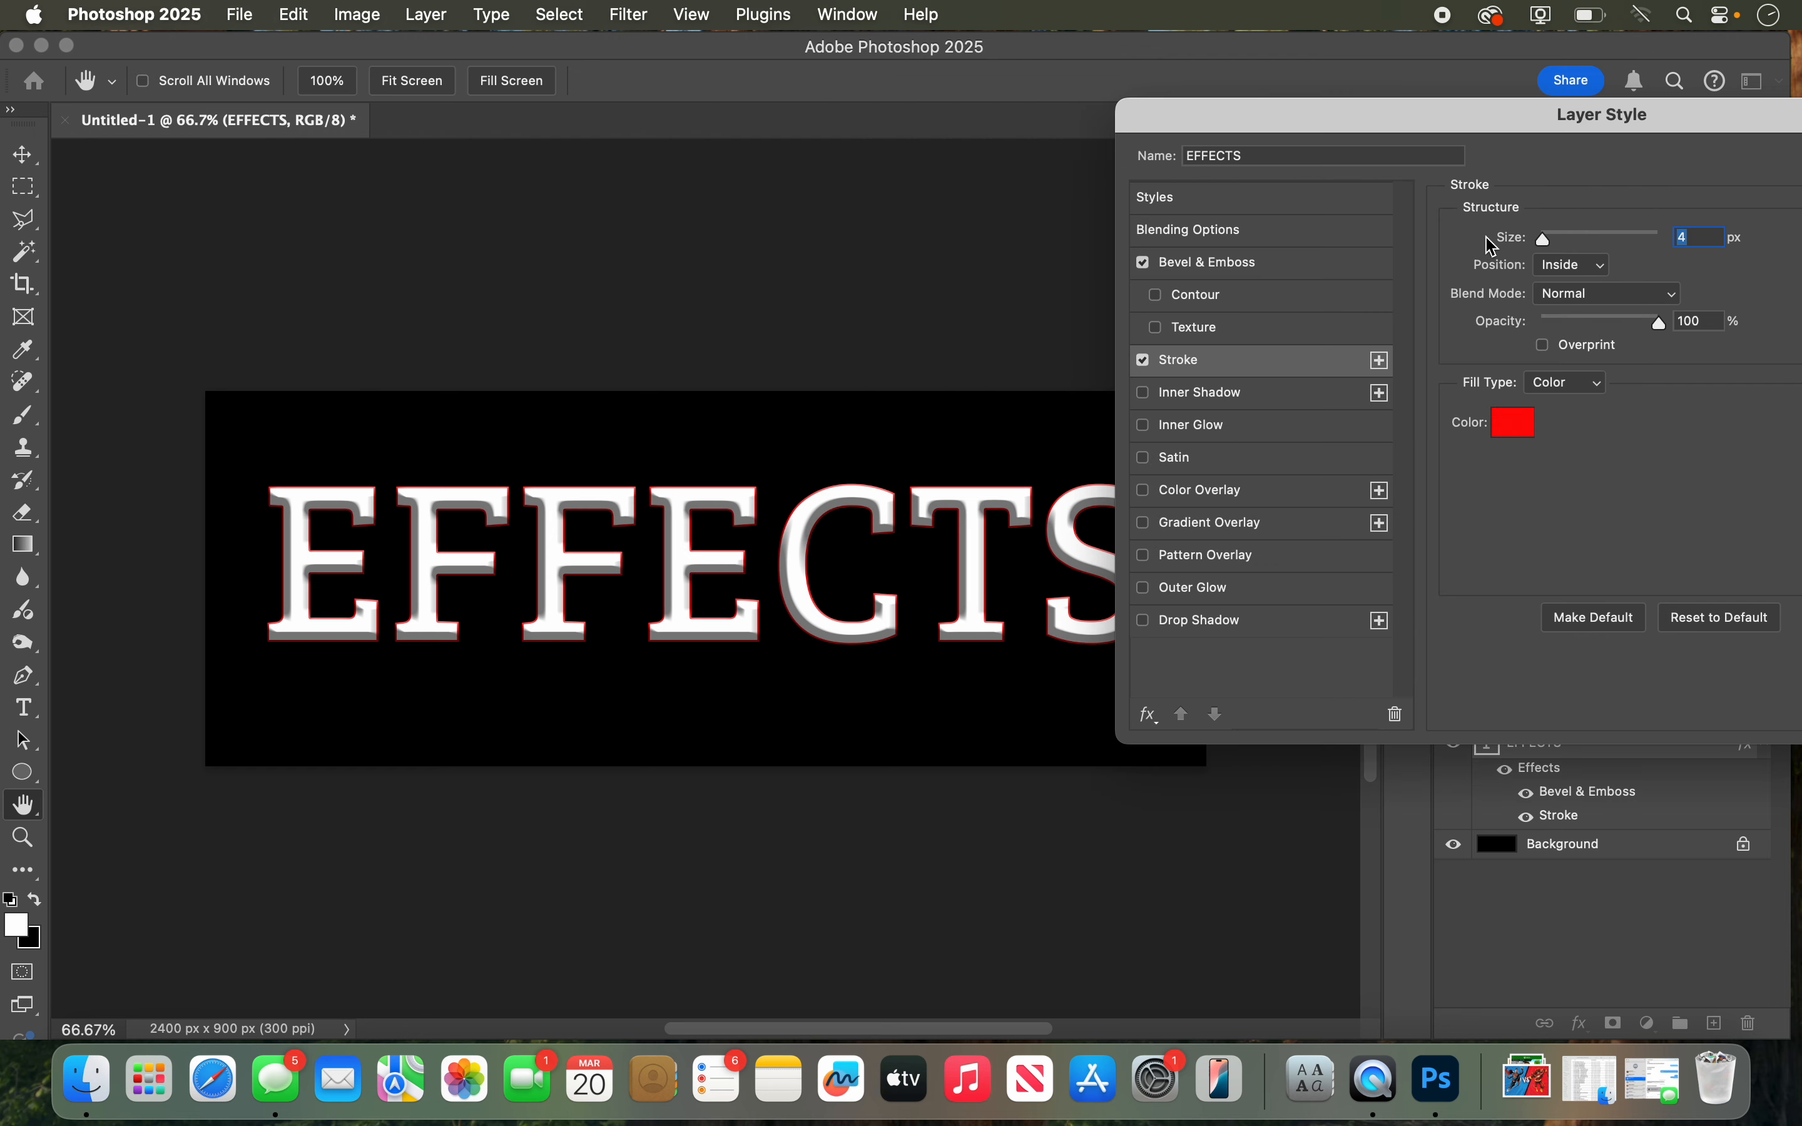
Step: Try the stroke's Outside position, and set the stroke to Center position with a size of 21 px
{"action": "mouse_move", "coordinate": [1547, 243]}
{"action": "left_mouse_down"}
{"action": "mouse_move", "coordinate": [1586, 255]}
{"action": "mouse_move", "coordinate": [1558, 246]}
{"action": "left_mouse_up"}
{"action": "left_click", "coordinate": [1569, 270]}
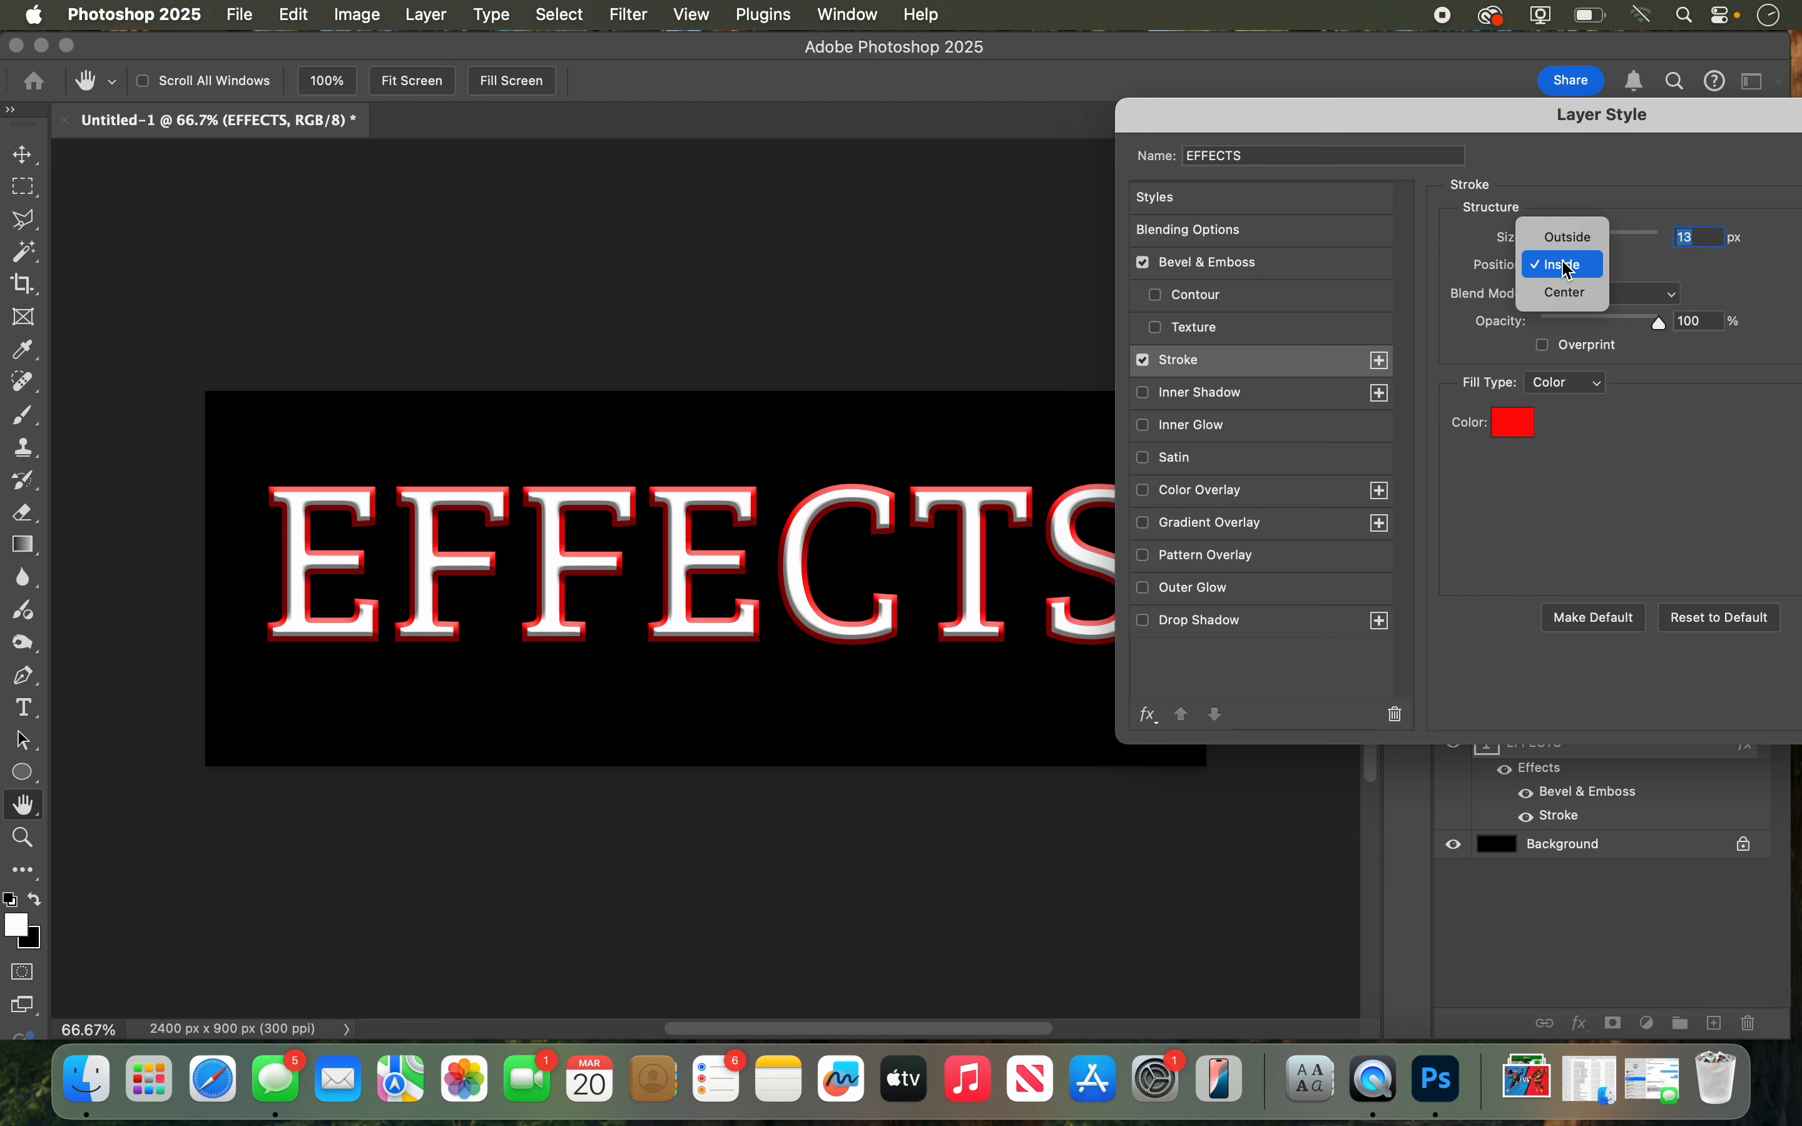
{"action": "left_click", "coordinate": [1568, 238]}
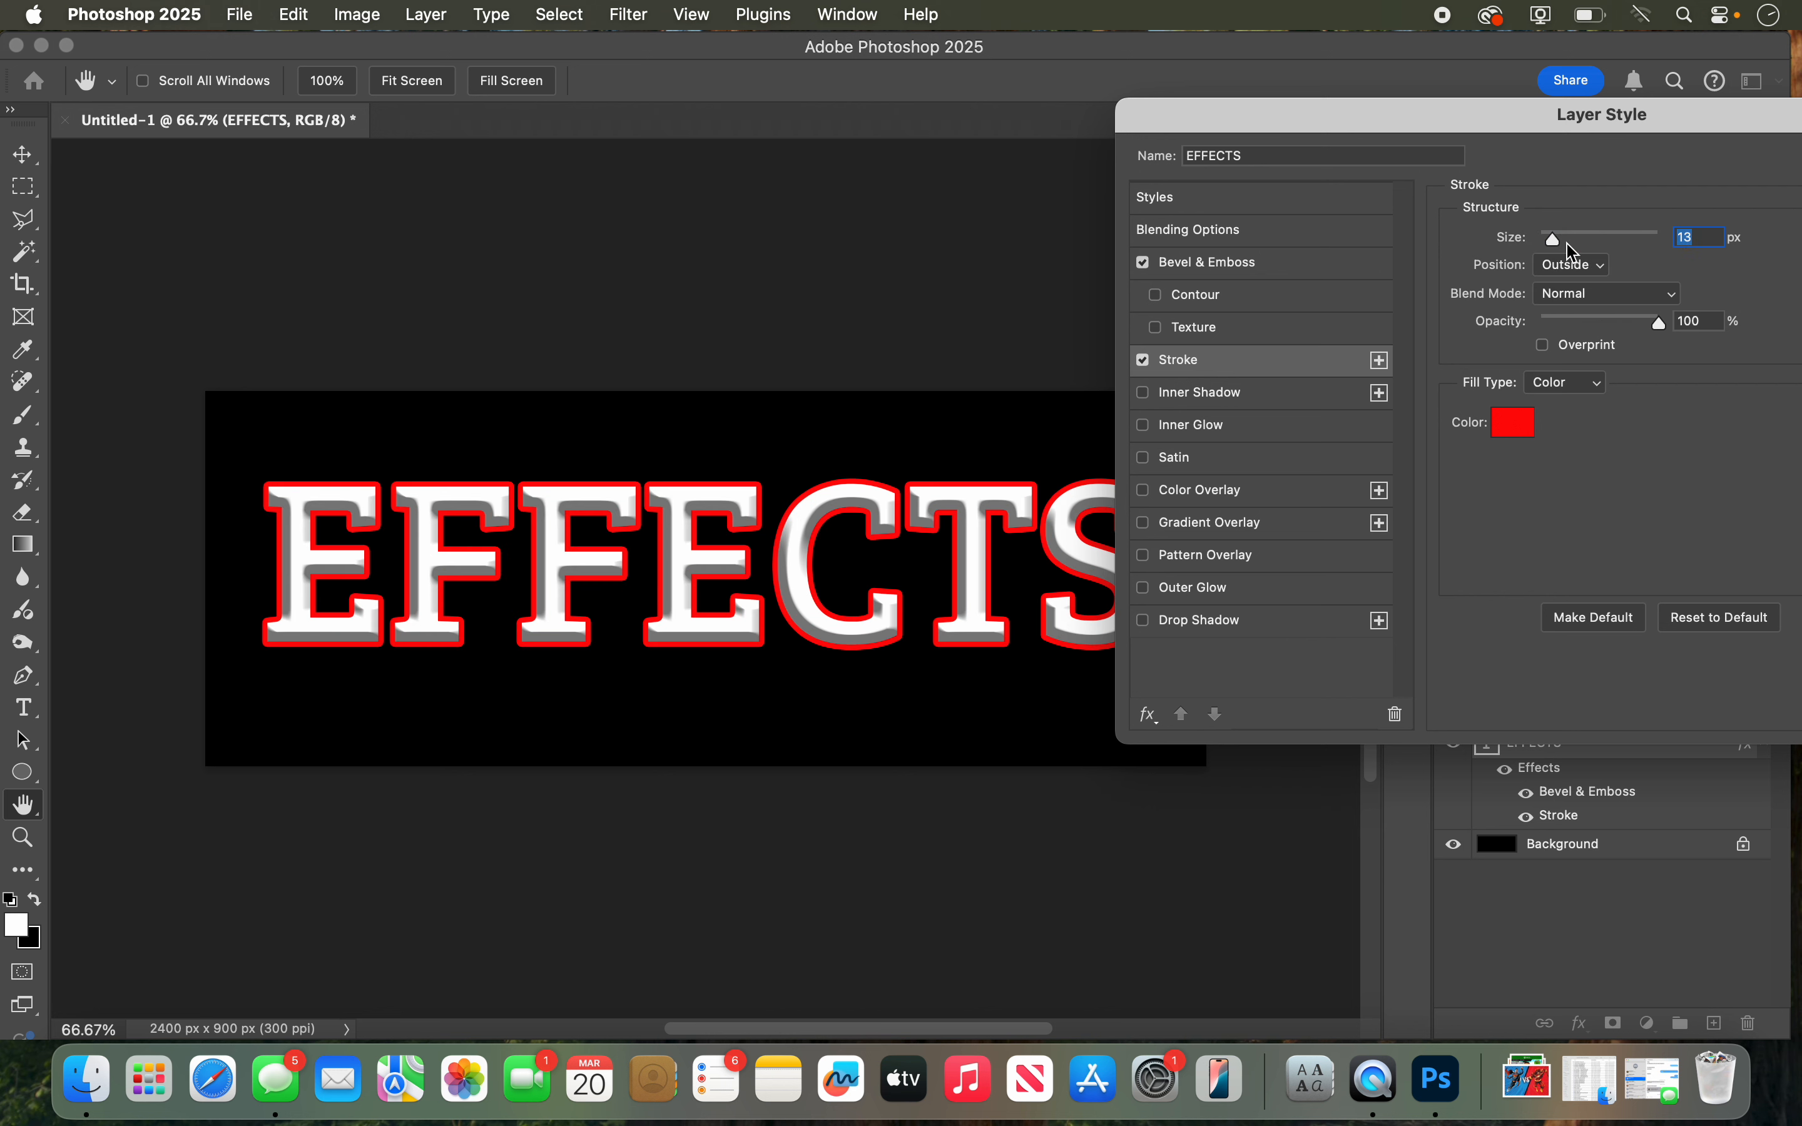
{"action": "left_click", "coordinate": [1572, 277]}
{"action": "left_click", "coordinate": [1567, 321]}
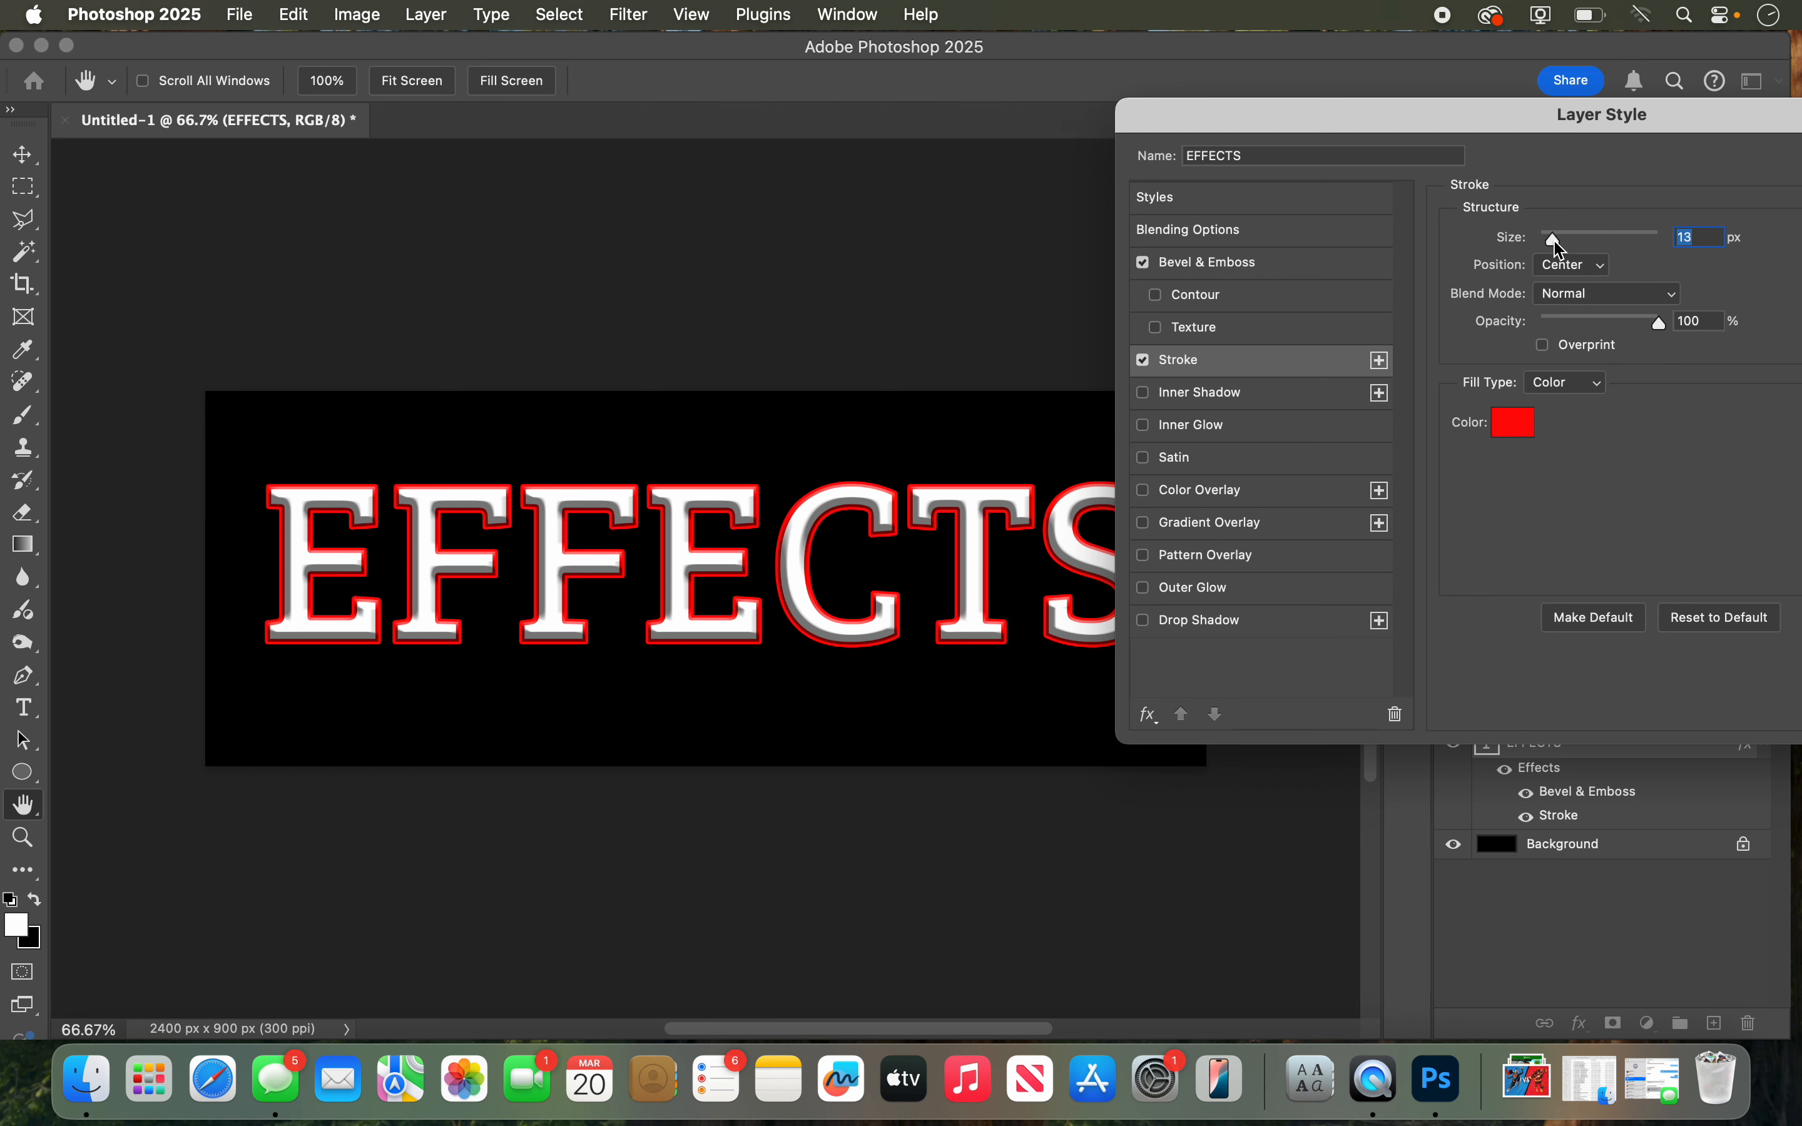
{"action": "mouse_move", "coordinate": [1563, 248]}
{"action": "left_mouse_down"}
{"action": "mouse_move", "coordinate": [1528, 246]}
{"action": "mouse_move", "coordinate": [1564, 252]}
{"action": "left_mouse_up"}
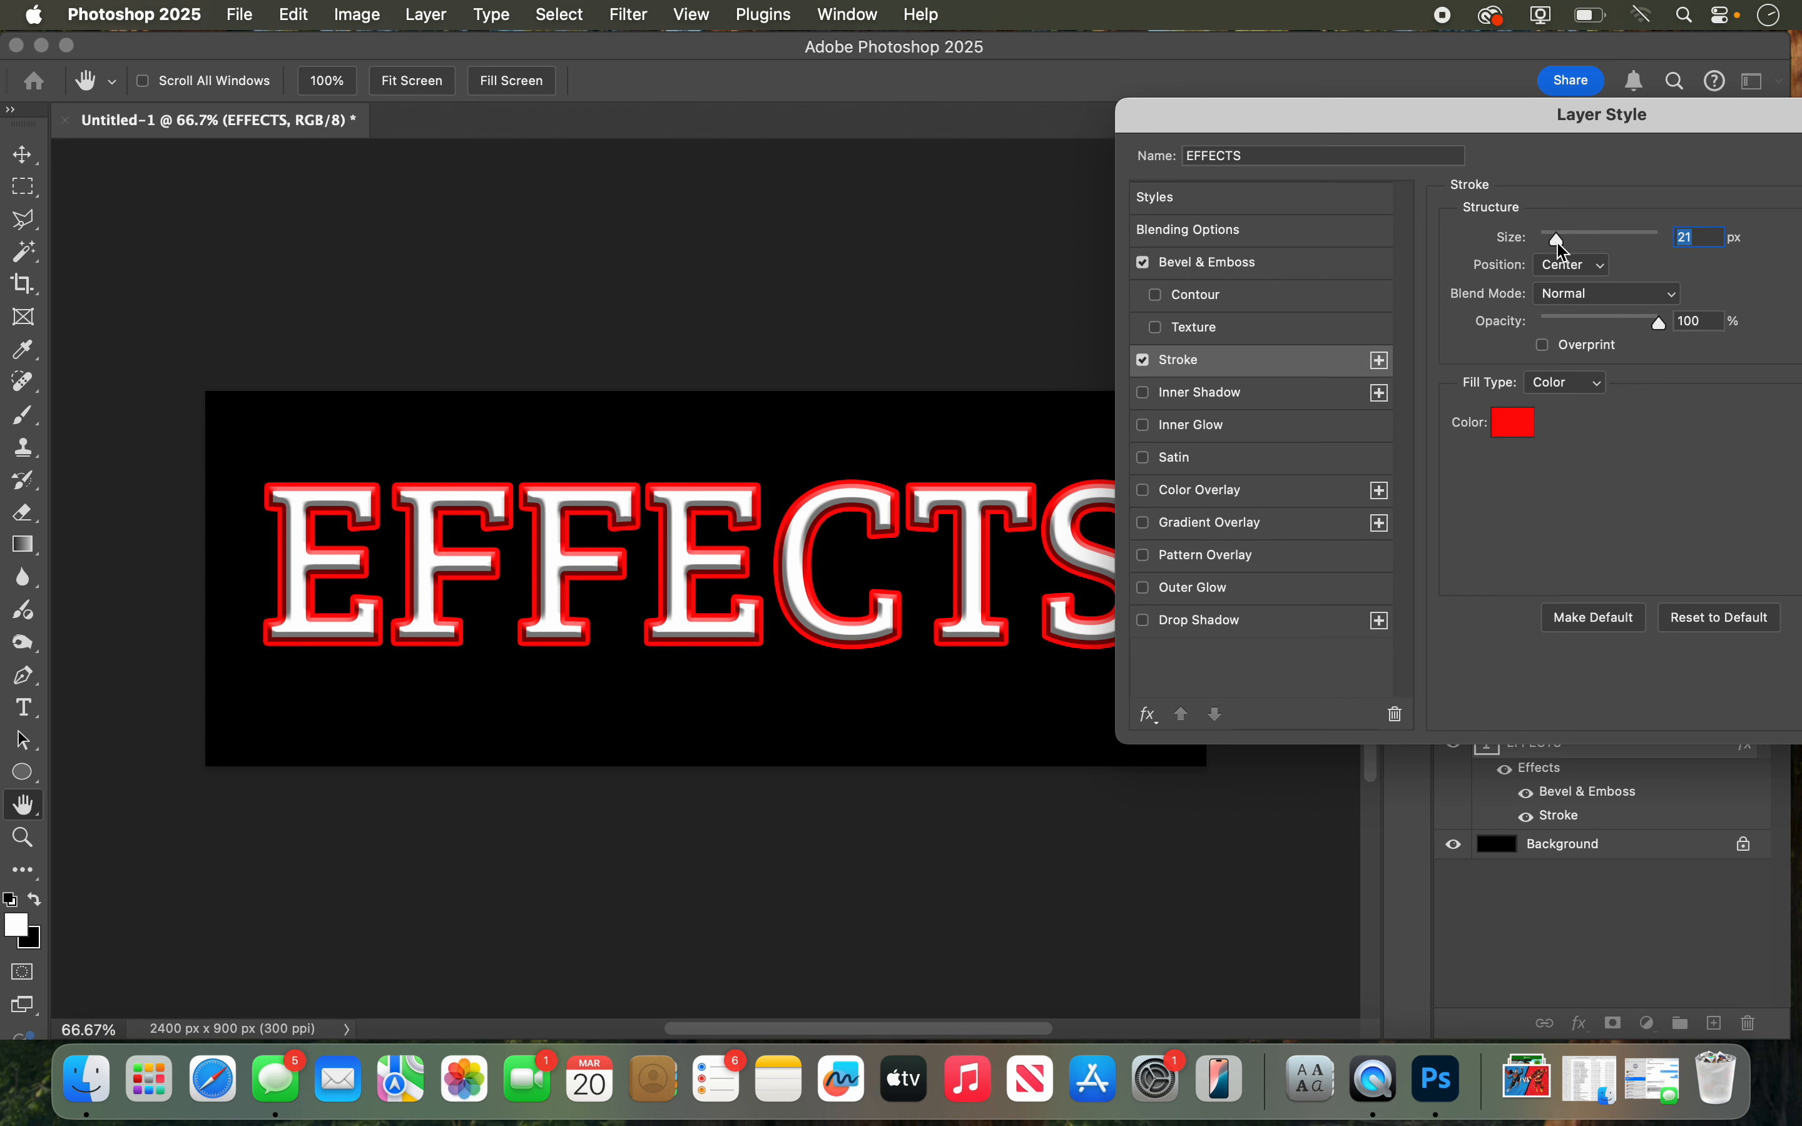
Step: Try an Inner Shadow at 42% opacity, 0 px distance and 73 px size, and leave both Inner Shadow and Inner Glow off
{"action": "left_click", "coordinate": [1190, 404]}
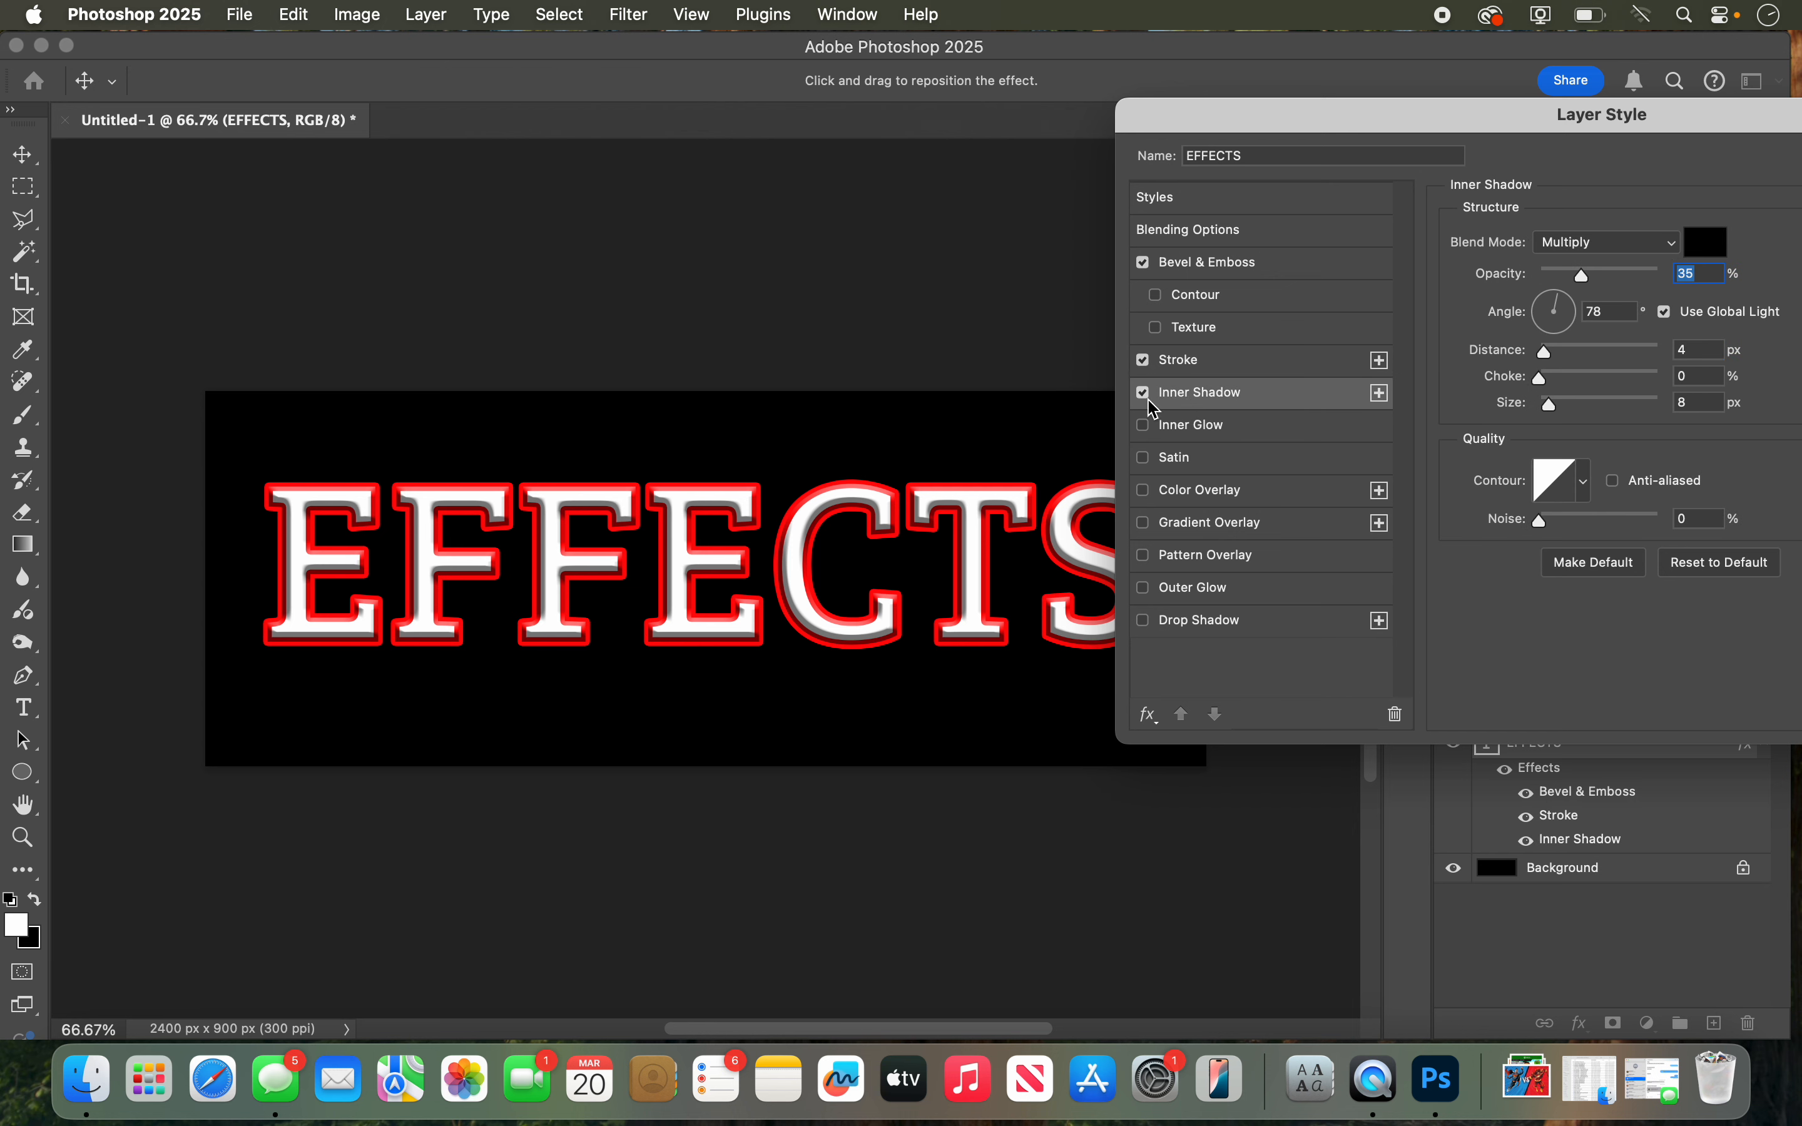
{"action": "mouse_move", "coordinate": [1590, 278]}
{"action": "left_mouse_down"}
{"action": "mouse_move", "coordinate": [1616, 279]}
{"action": "mouse_move", "coordinate": [1594, 282]}
{"action": "left_mouse_up"}
{"action": "left_click_drag", "start_coordinate": [1547, 353], "coordinate": [1591, 352]}
{"action": "left_click", "coordinate": [1536, 350]}
{"action": "mouse_move", "coordinate": [1560, 414]}
{"action": "left_mouse_down"}
{"action": "mouse_move", "coordinate": [1601, 410]}
{"action": "mouse_move", "coordinate": [1583, 408]}
{"action": "left_mouse_up"}
{"action": "left_click", "coordinate": [1144, 394]}
{"action": "left_click", "coordinate": [1145, 427]}
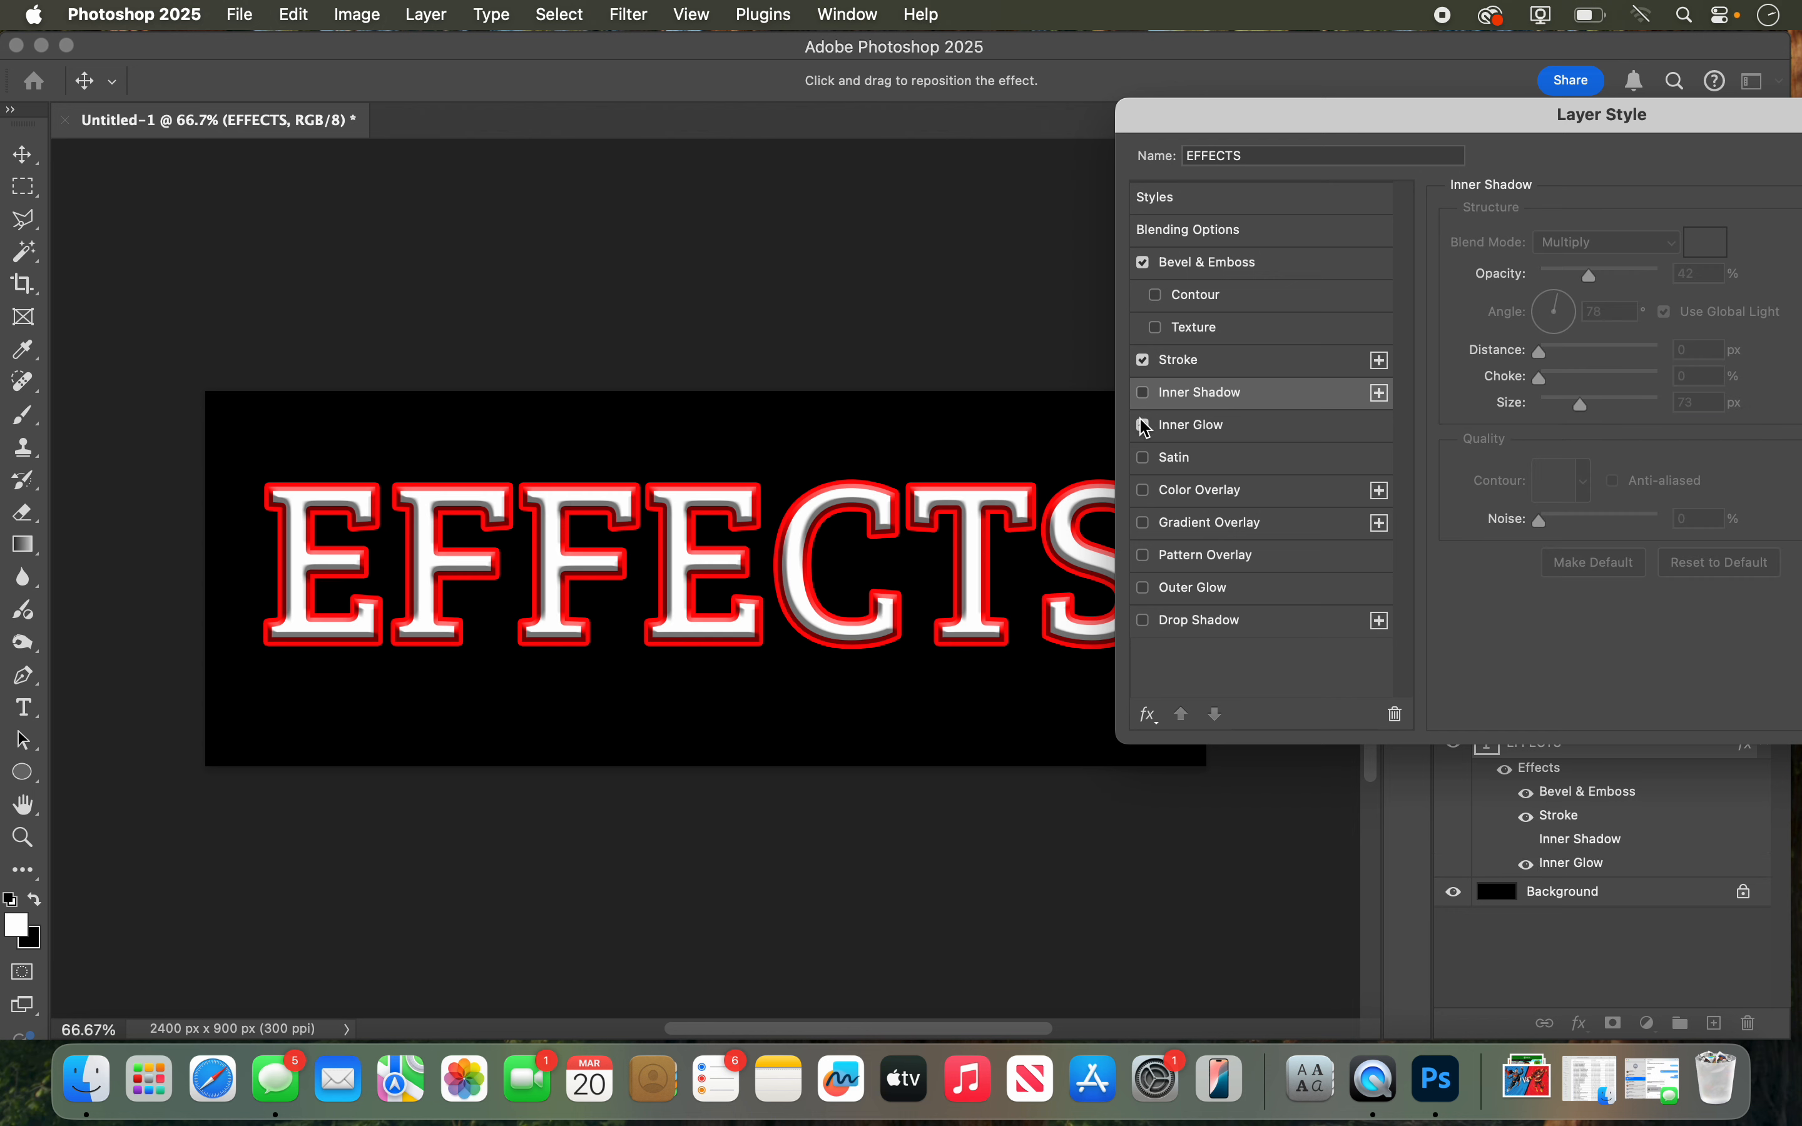
{"action": "left_click", "coordinate": [1145, 427]}
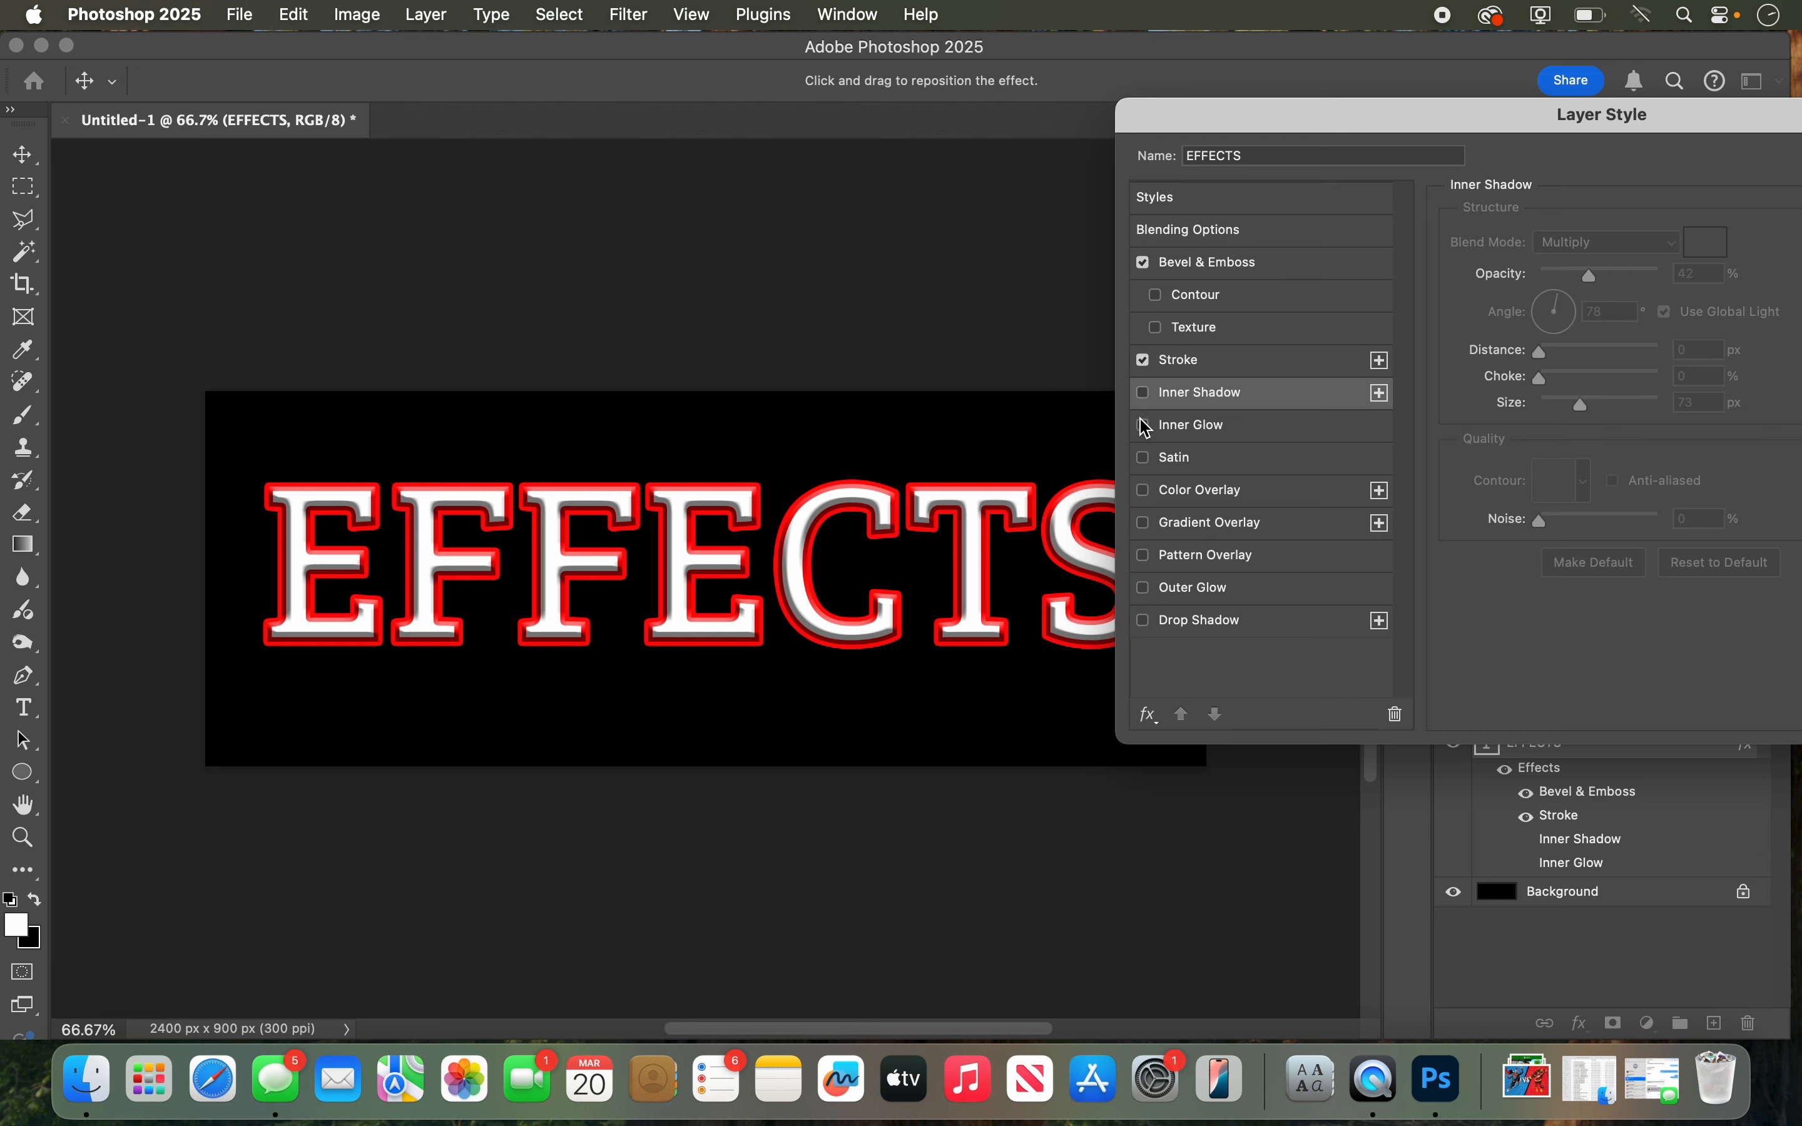
Step: Try a Satin effect at 43% opacity, 124° angle, 138 px distance and 125 px size, and turn it off again
{"action": "left_click", "coordinate": [1168, 468]}
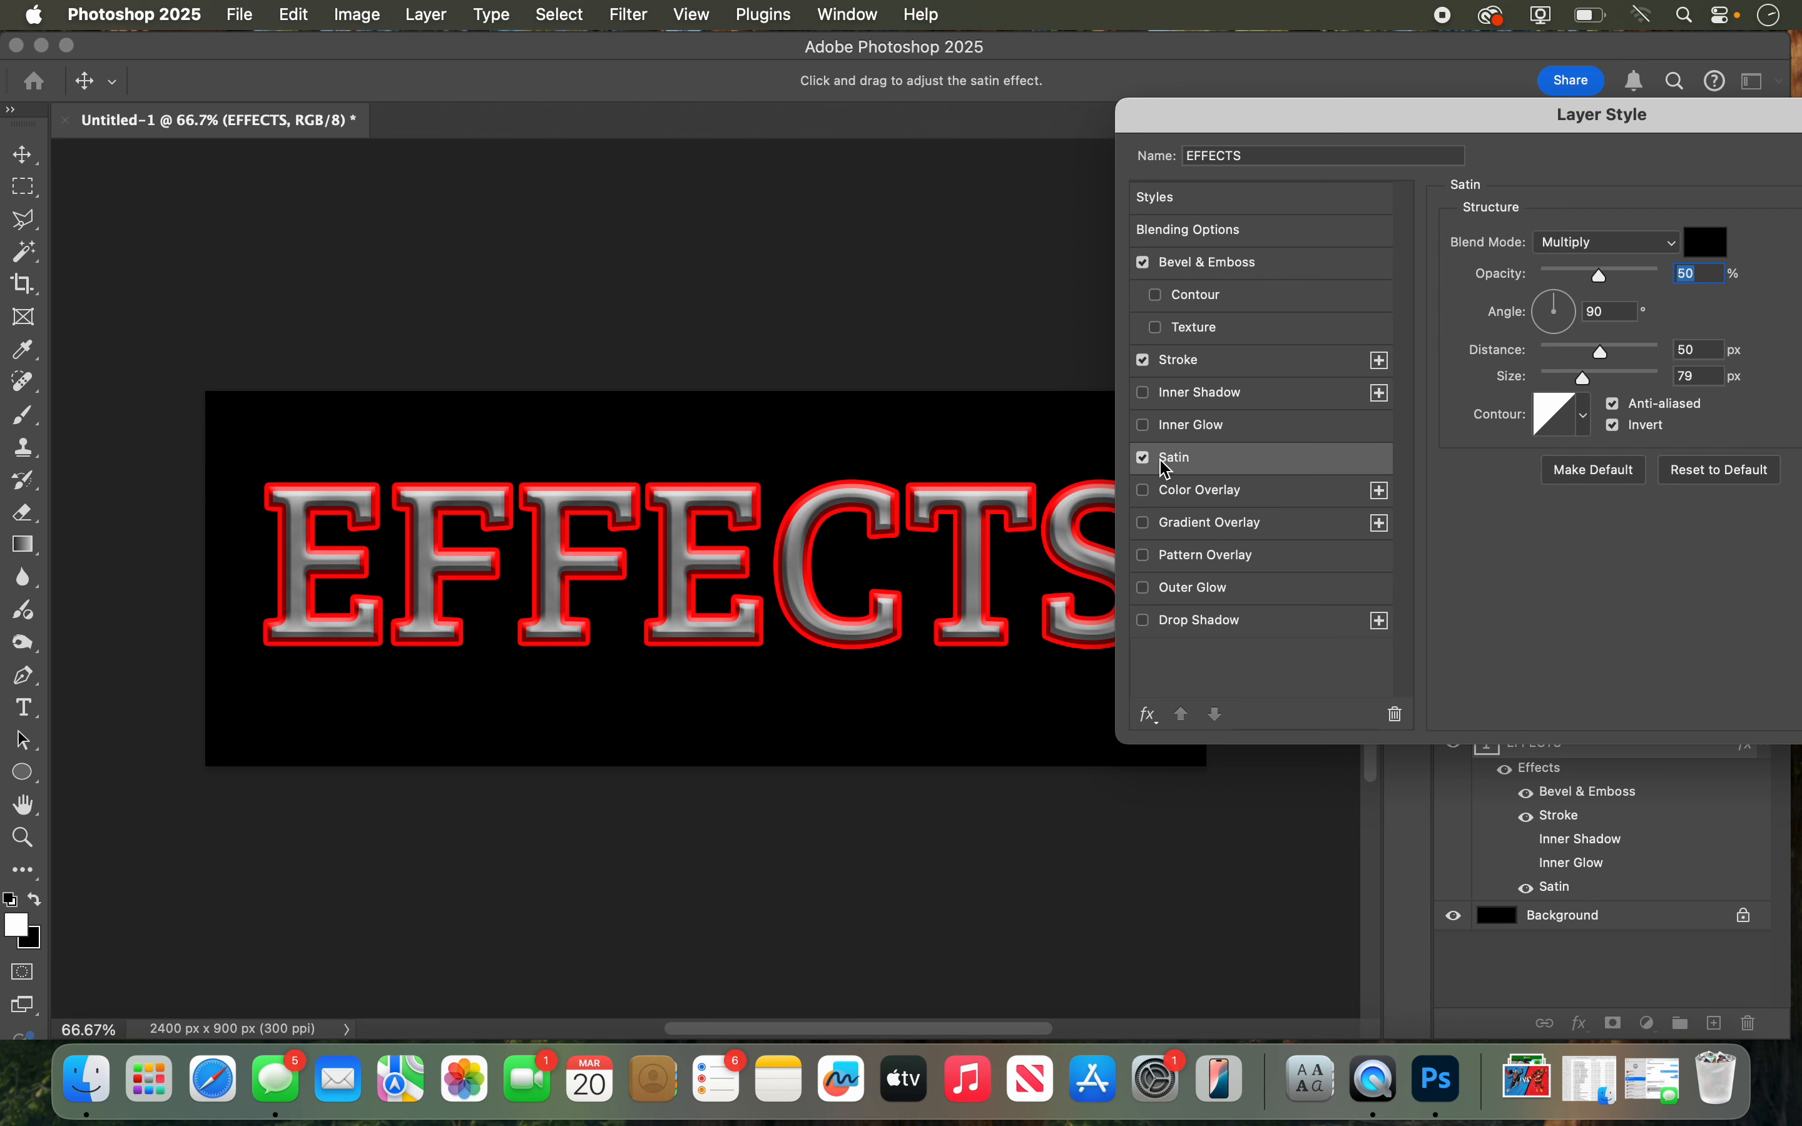
{"action": "left_click", "coordinate": [1145, 459]}
{"action": "left_click", "coordinate": [1145, 459]}
{"action": "mouse_move", "coordinate": [1585, 276]}
{"action": "left_mouse_down"}
{"action": "mouse_move", "coordinate": [1544, 281]}
{"action": "mouse_move", "coordinate": [1592, 278]}
{"action": "mouse_move", "coordinate": [1545, 298]}
{"action": "left_mouse_up"}
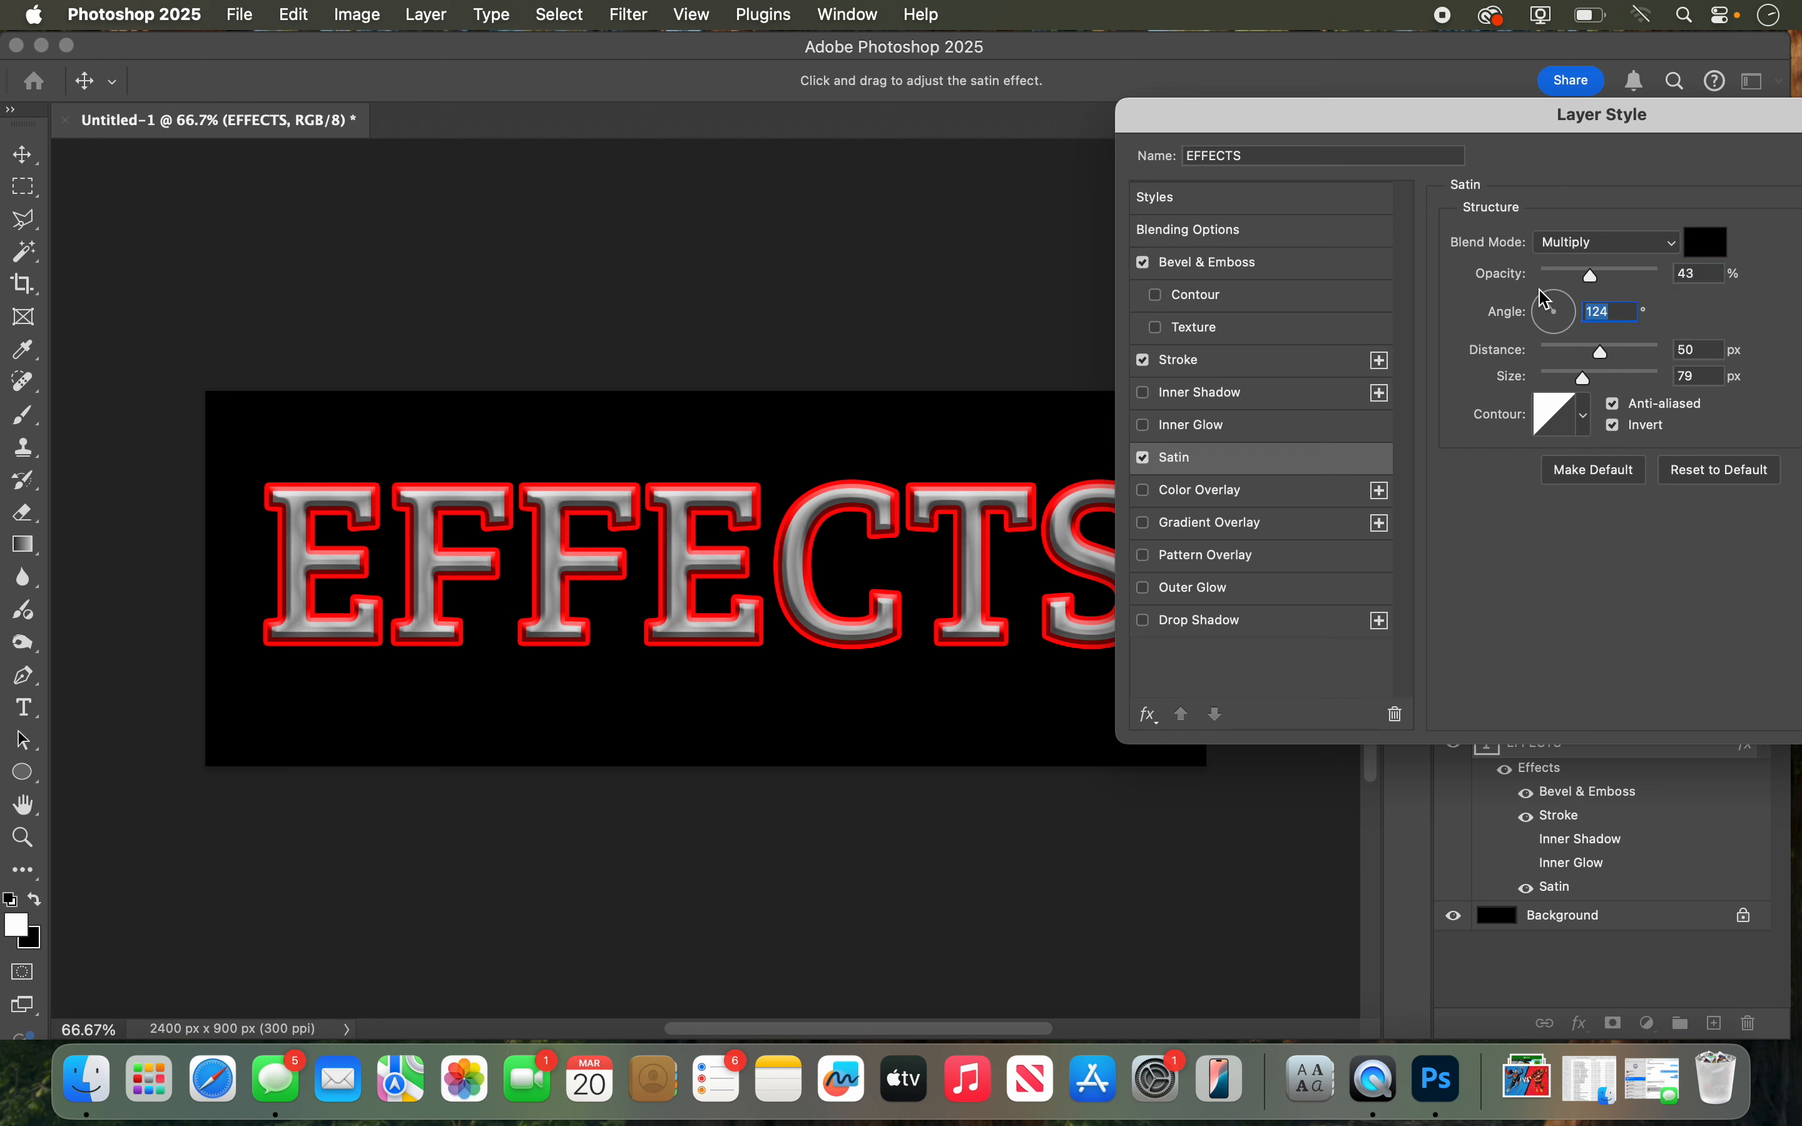
{"action": "mouse_move", "coordinate": [1600, 353]}
{"action": "left_mouse_down"}
{"action": "mouse_move", "coordinate": [1650, 354]}
{"action": "mouse_move", "coordinate": [1605, 351]}
{"action": "mouse_move", "coordinate": [1634, 353]}
{"action": "mouse_move", "coordinate": [1555, 380]}
{"action": "mouse_move", "coordinate": [1609, 381]}
{"action": "left_mouse_up"}
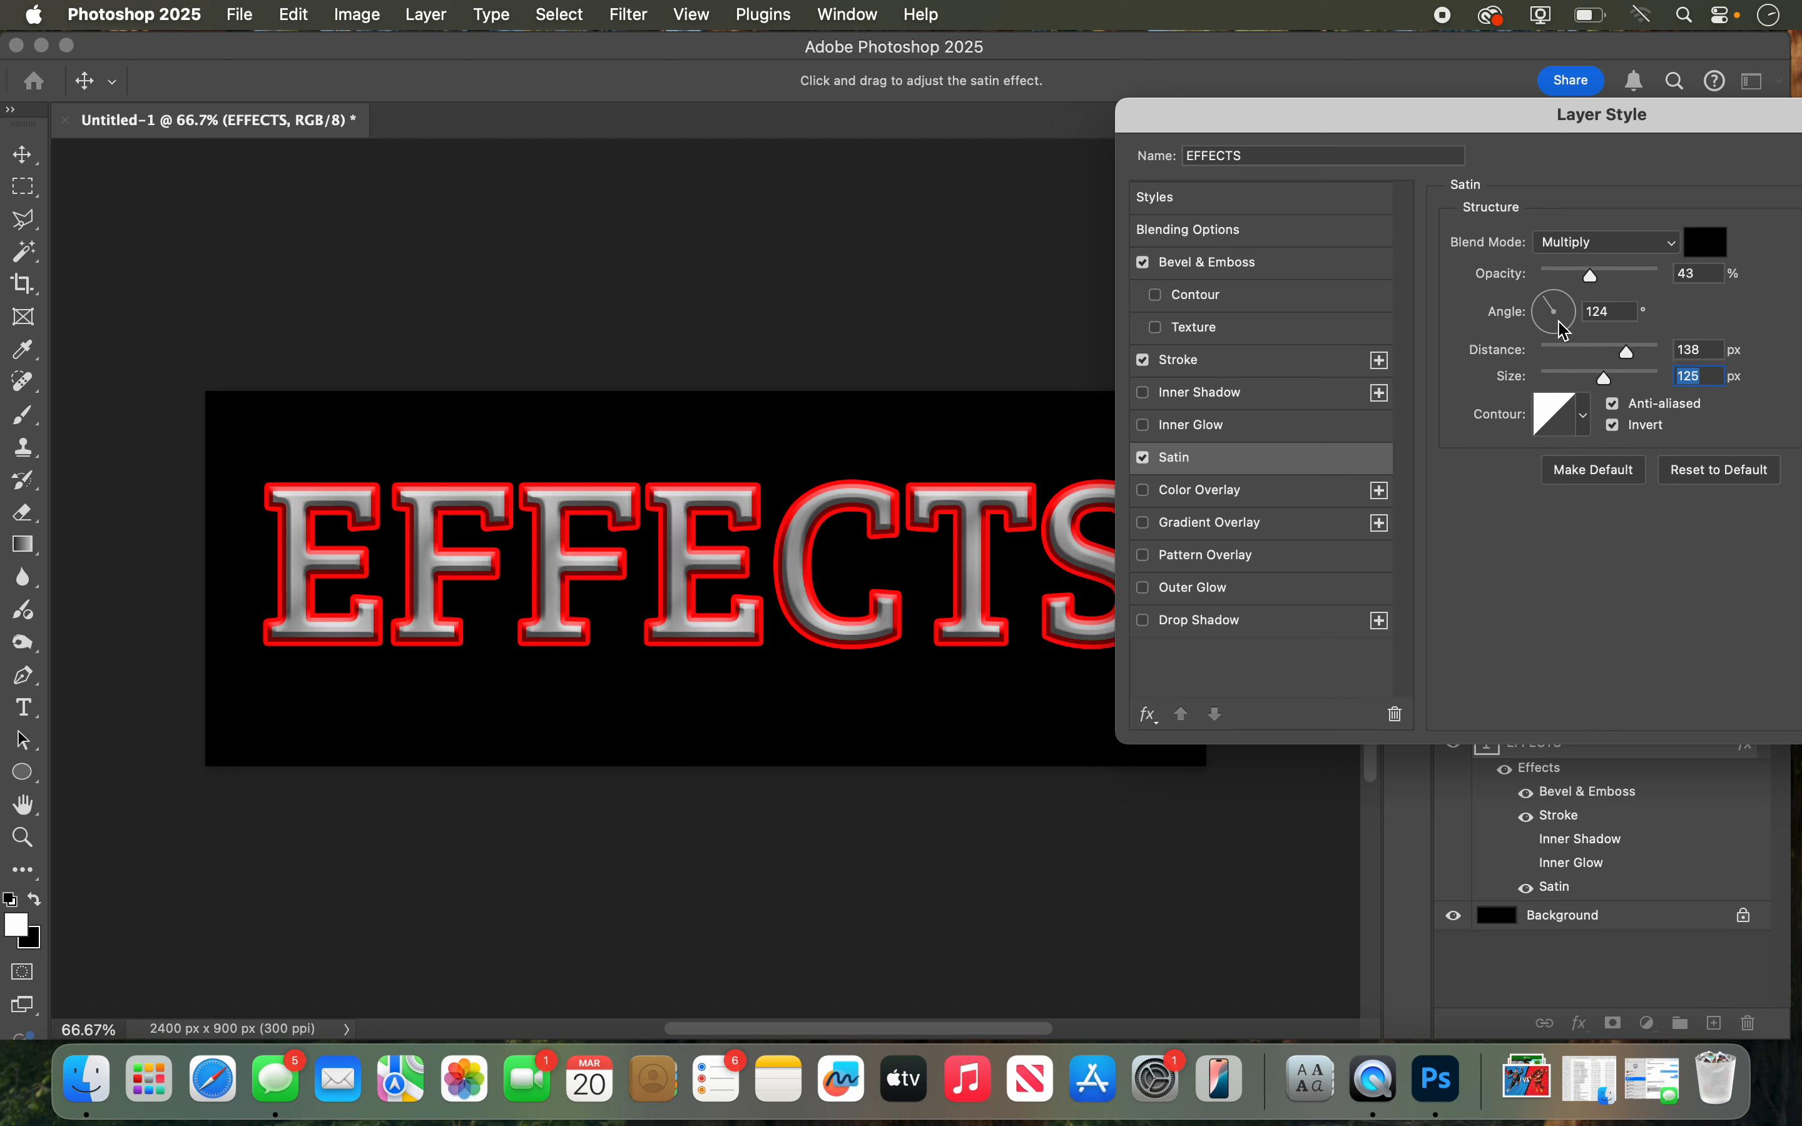
{"action": "left_click", "coordinate": [1145, 458]}
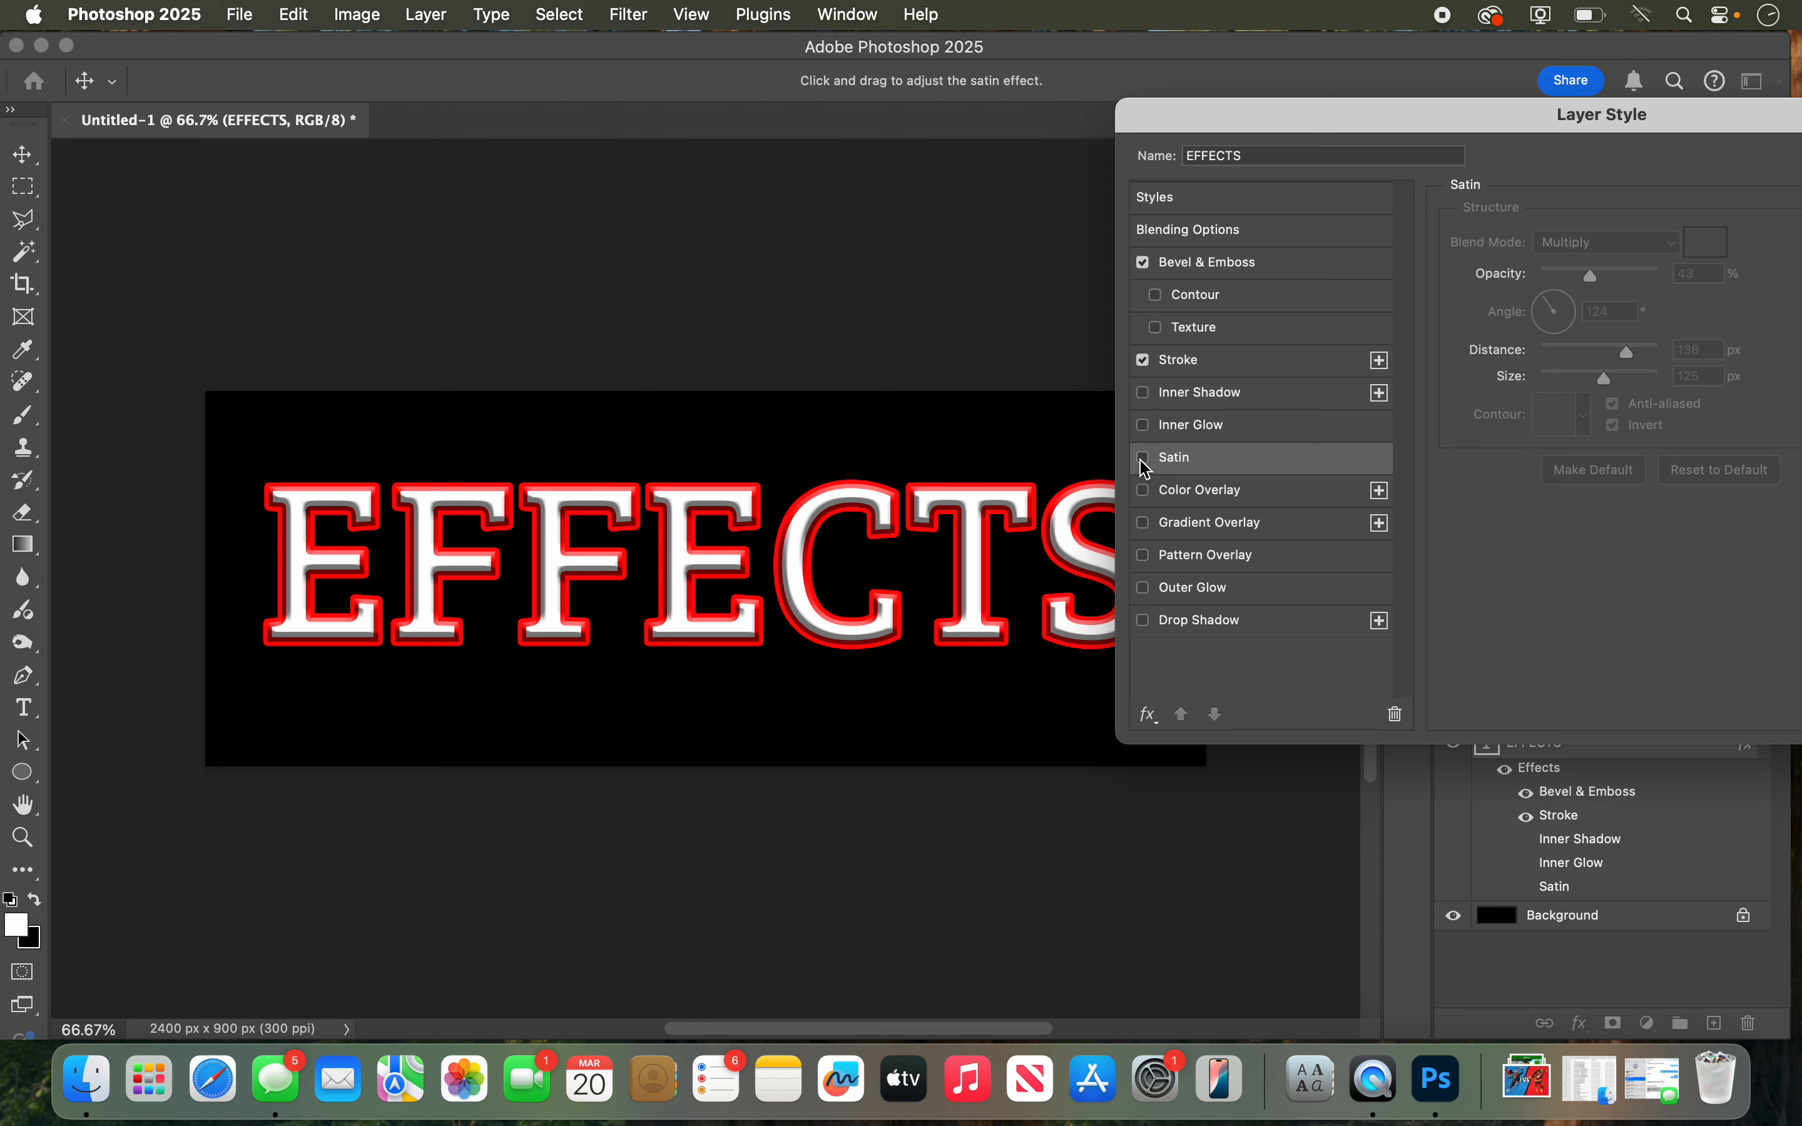
Step: Try a Color Overlay in bright blue 0090ff on the text, and turn the overlay off again
{"action": "left_click", "coordinate": [1199, 497]}
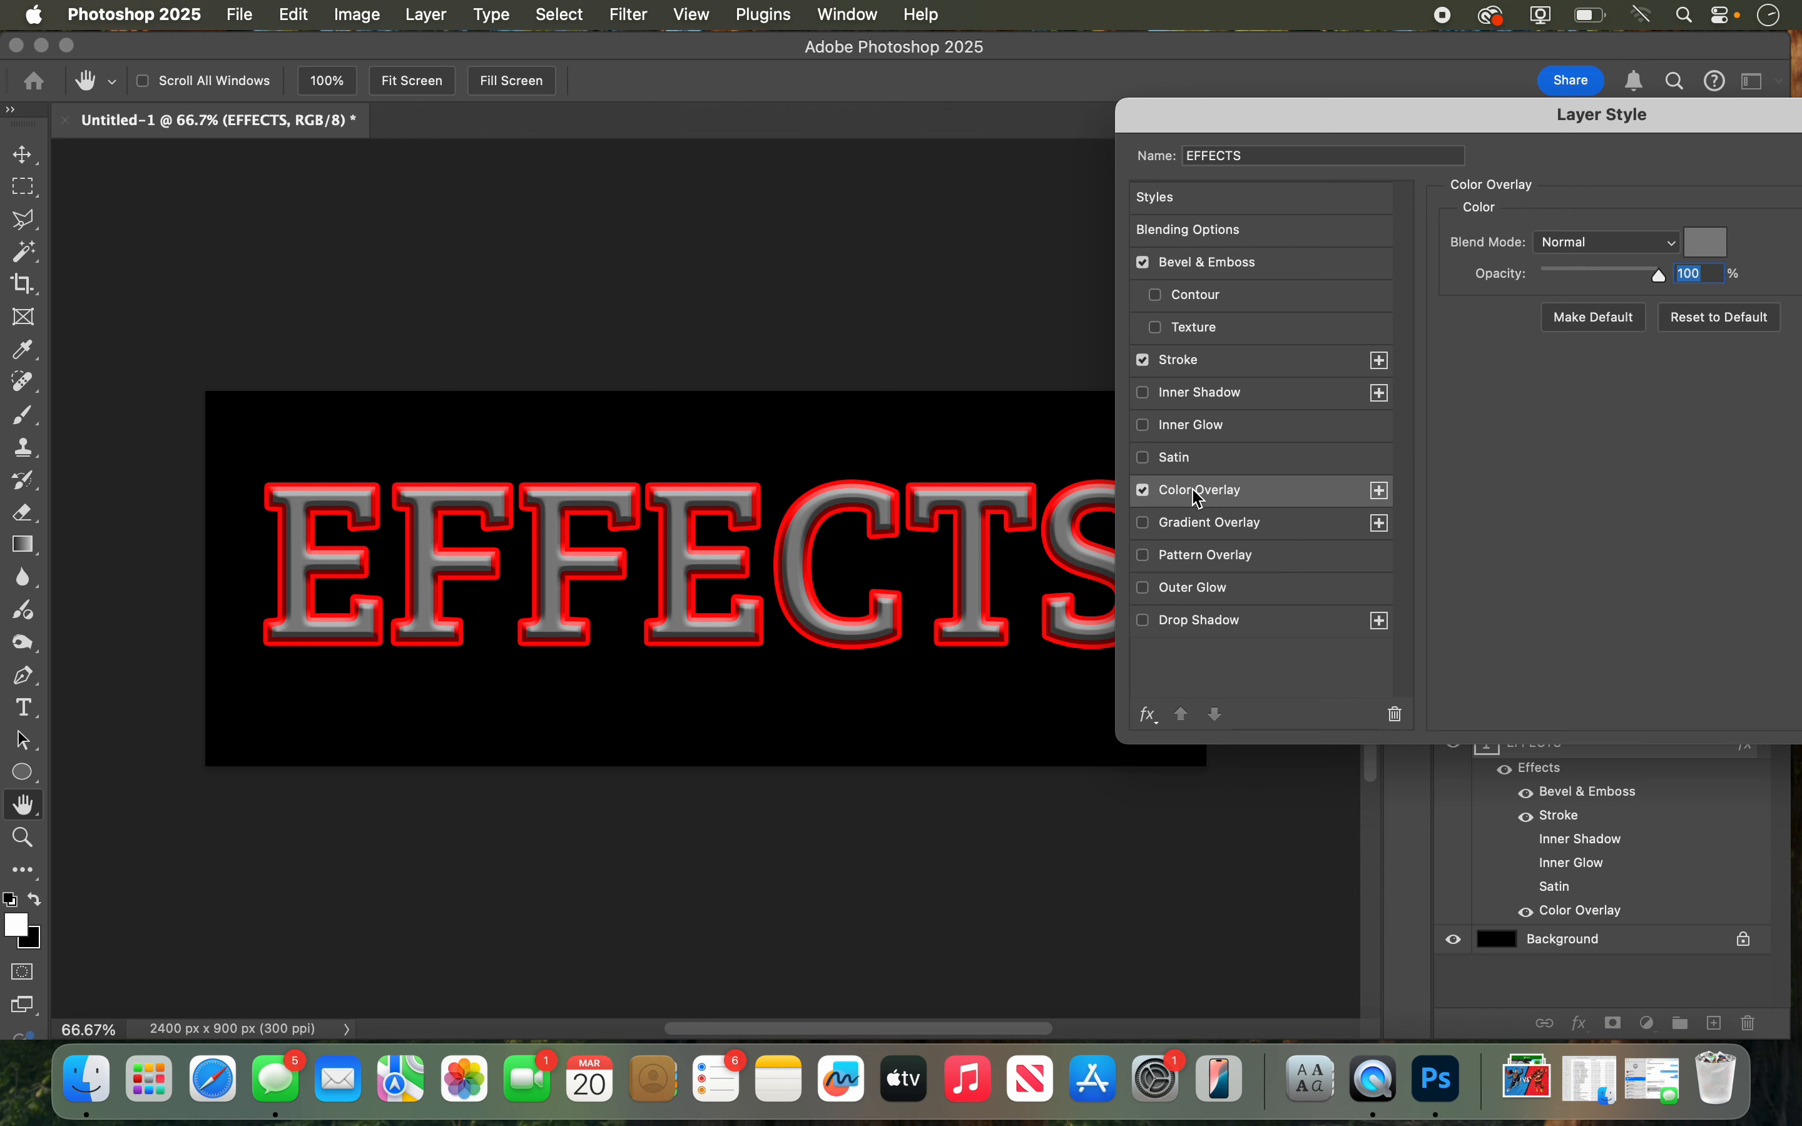
{"action": "left_click", "coordinate": [1592, 255]}
{"action": "left_click", "coordinate": [1676, 243]}
{"action": "left_click", "coordinate": [1709, 244]}
{"action": "left_click_drag", "start_coordinate": [1286, 328], "coordinate": [1288, 275]}
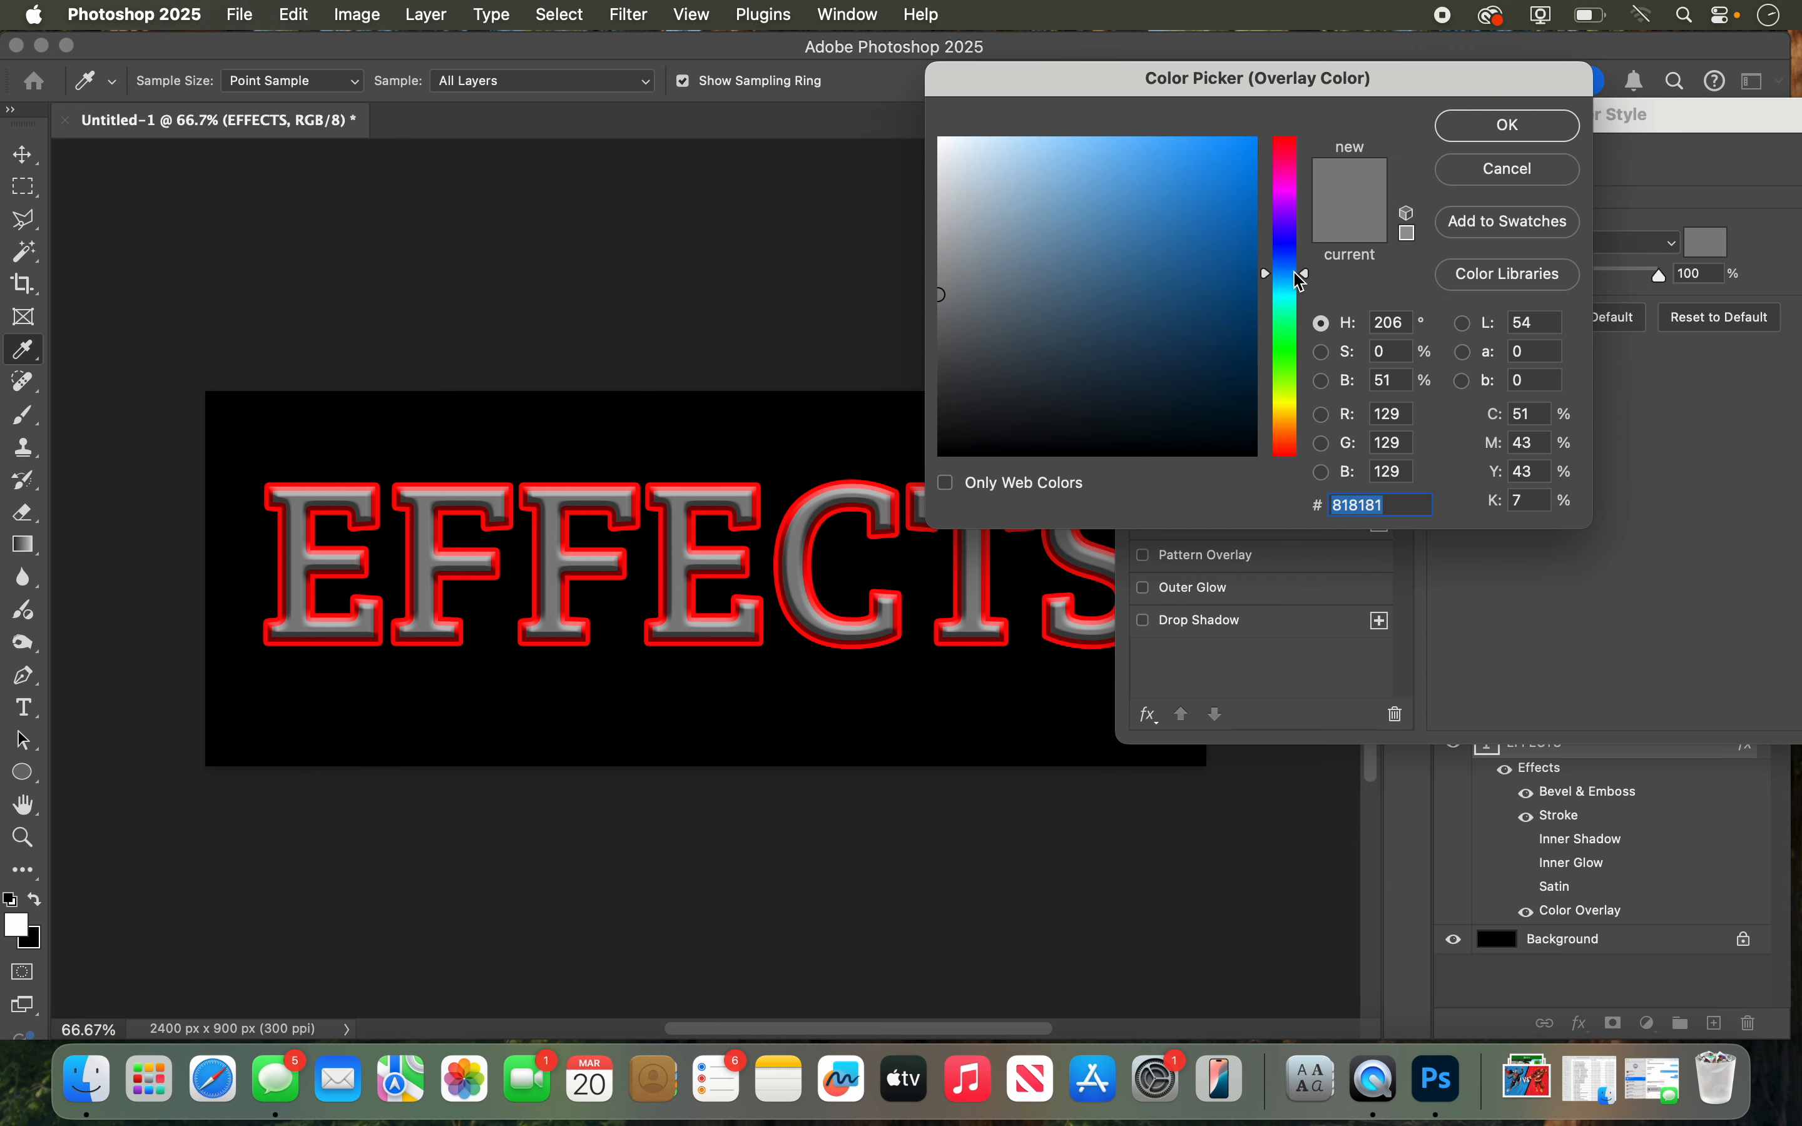
{"action": "left_click", "coordinate": [1251, 205]}
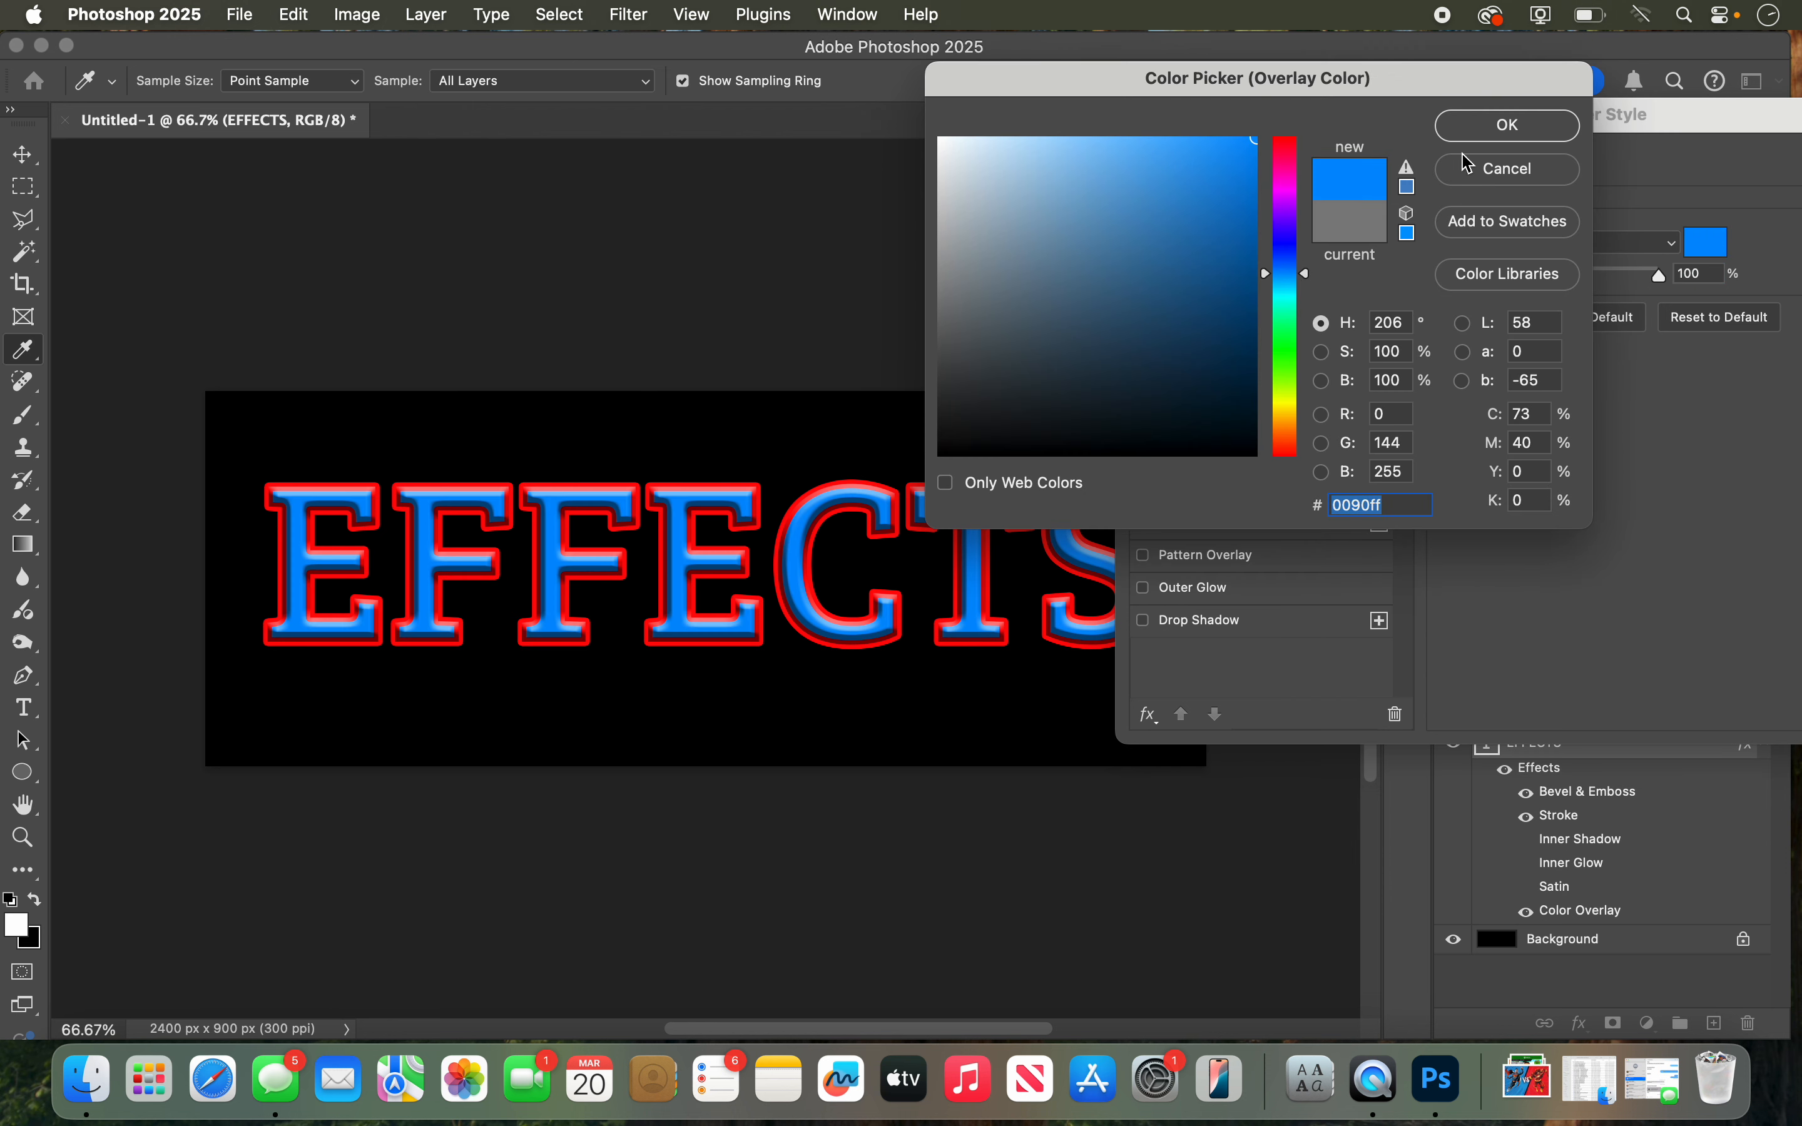
{"action": "left_click", "coordinate": [1506, 124]}
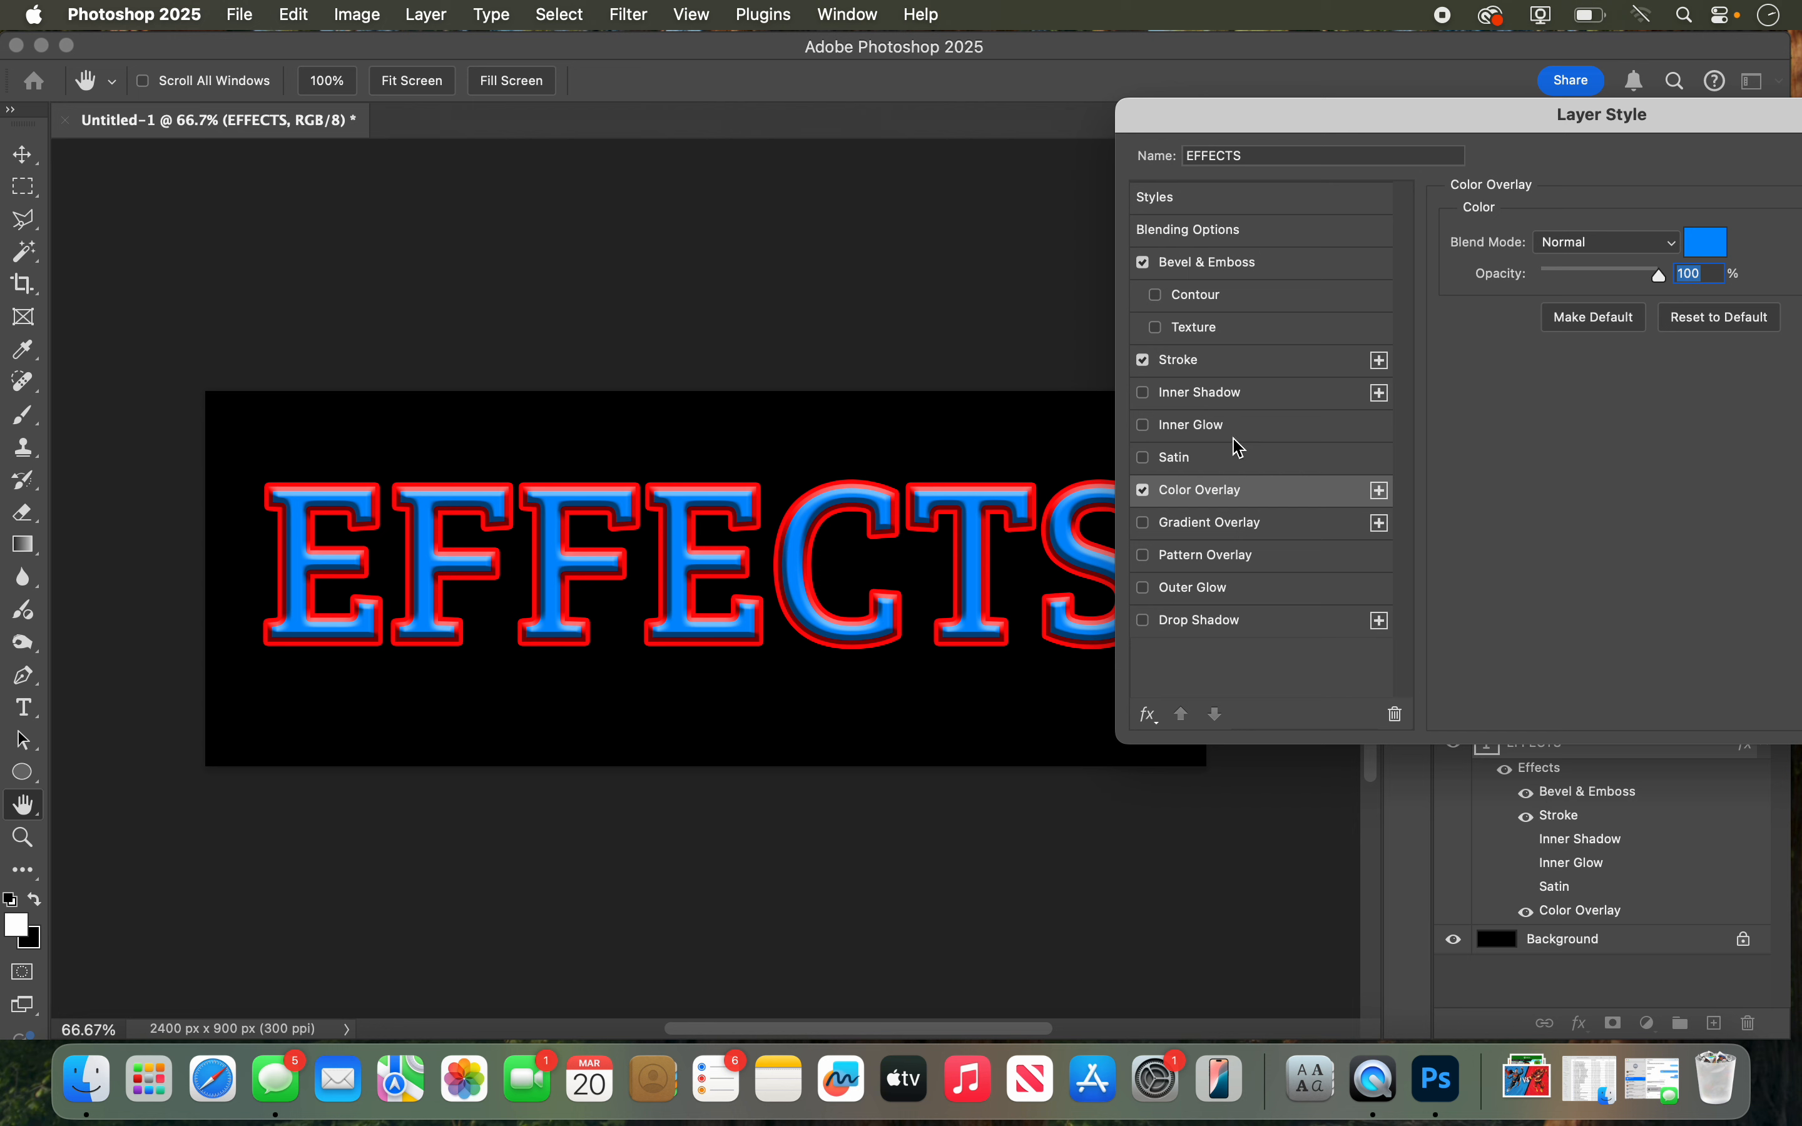
{"action": "left_click", "coordinate": [1144, 491]}
Step: Try a Gradient Overlay with the white-to-salmon gradient from the Pinks set at 81% scale, and turn it off again
{"action": "left_click", "coordinate": [1192, 532]}
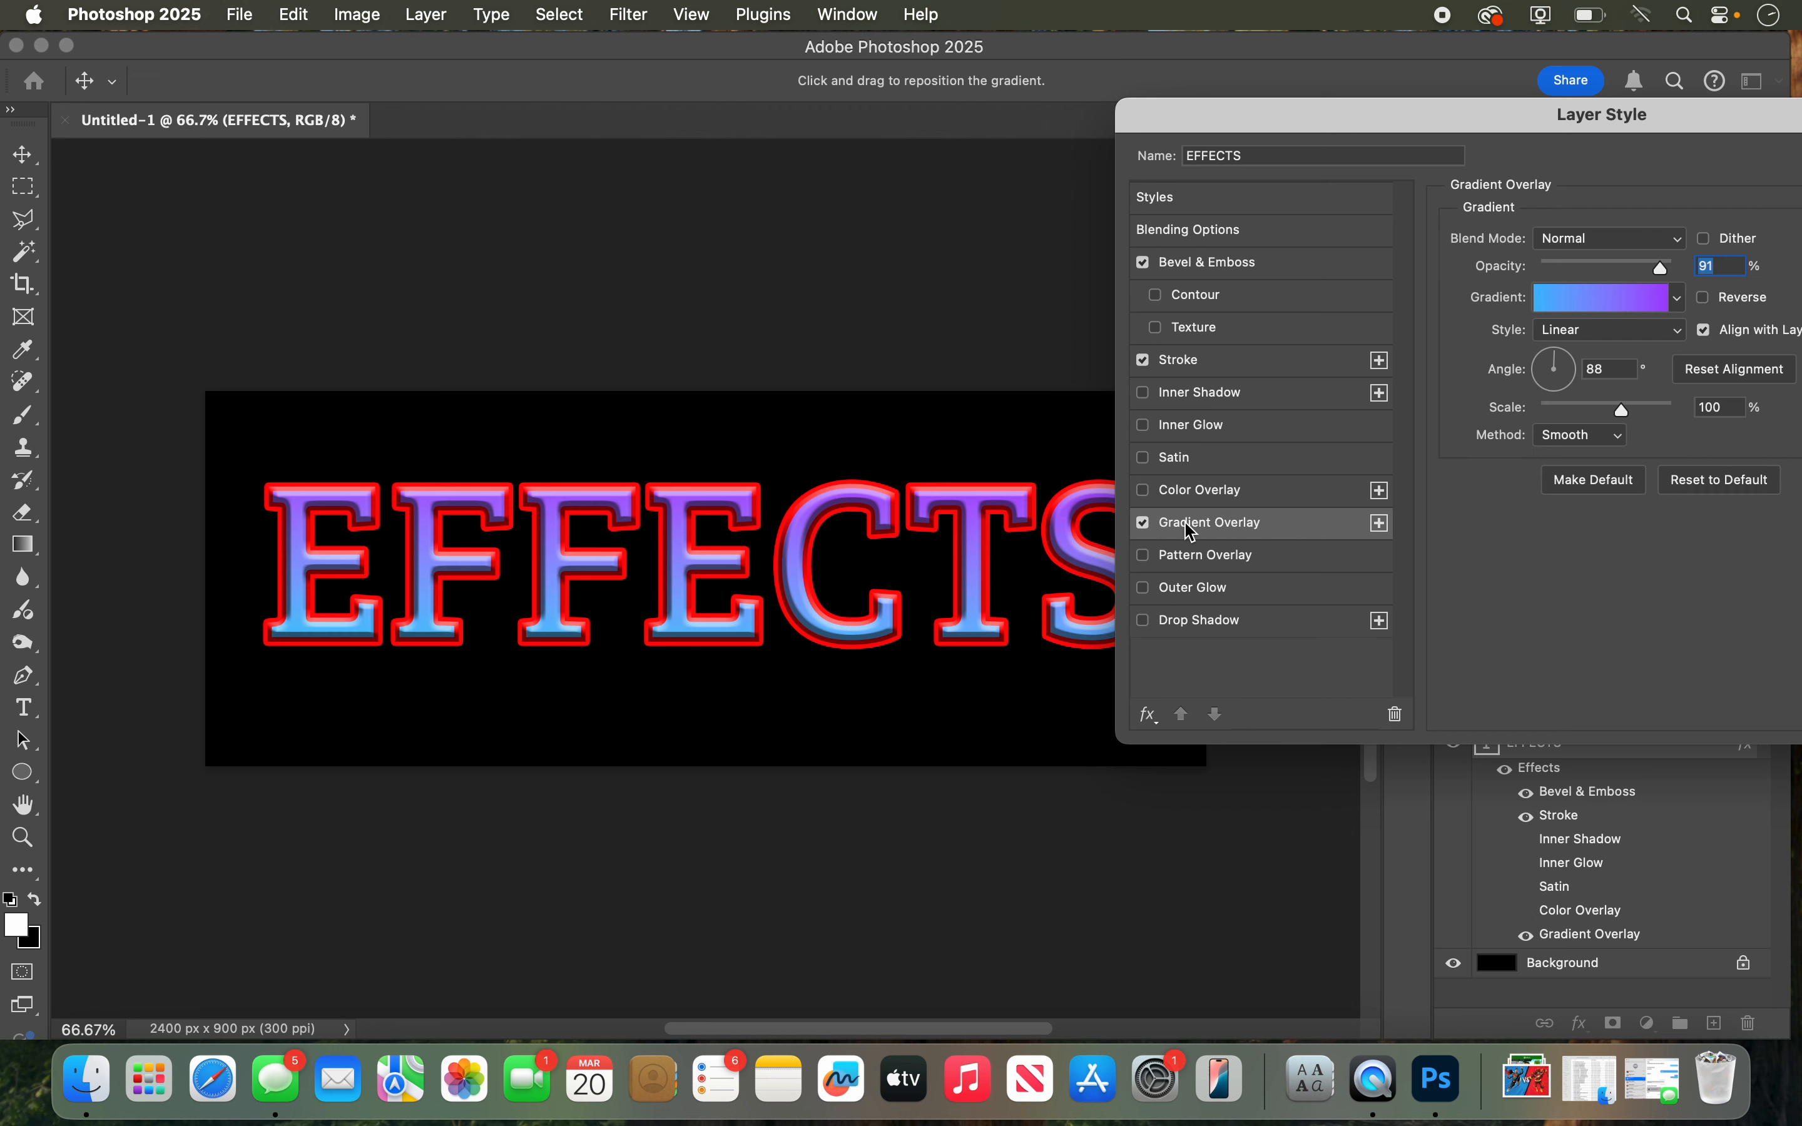
{"action": "left_click", "coordinate": [1676, 300]}
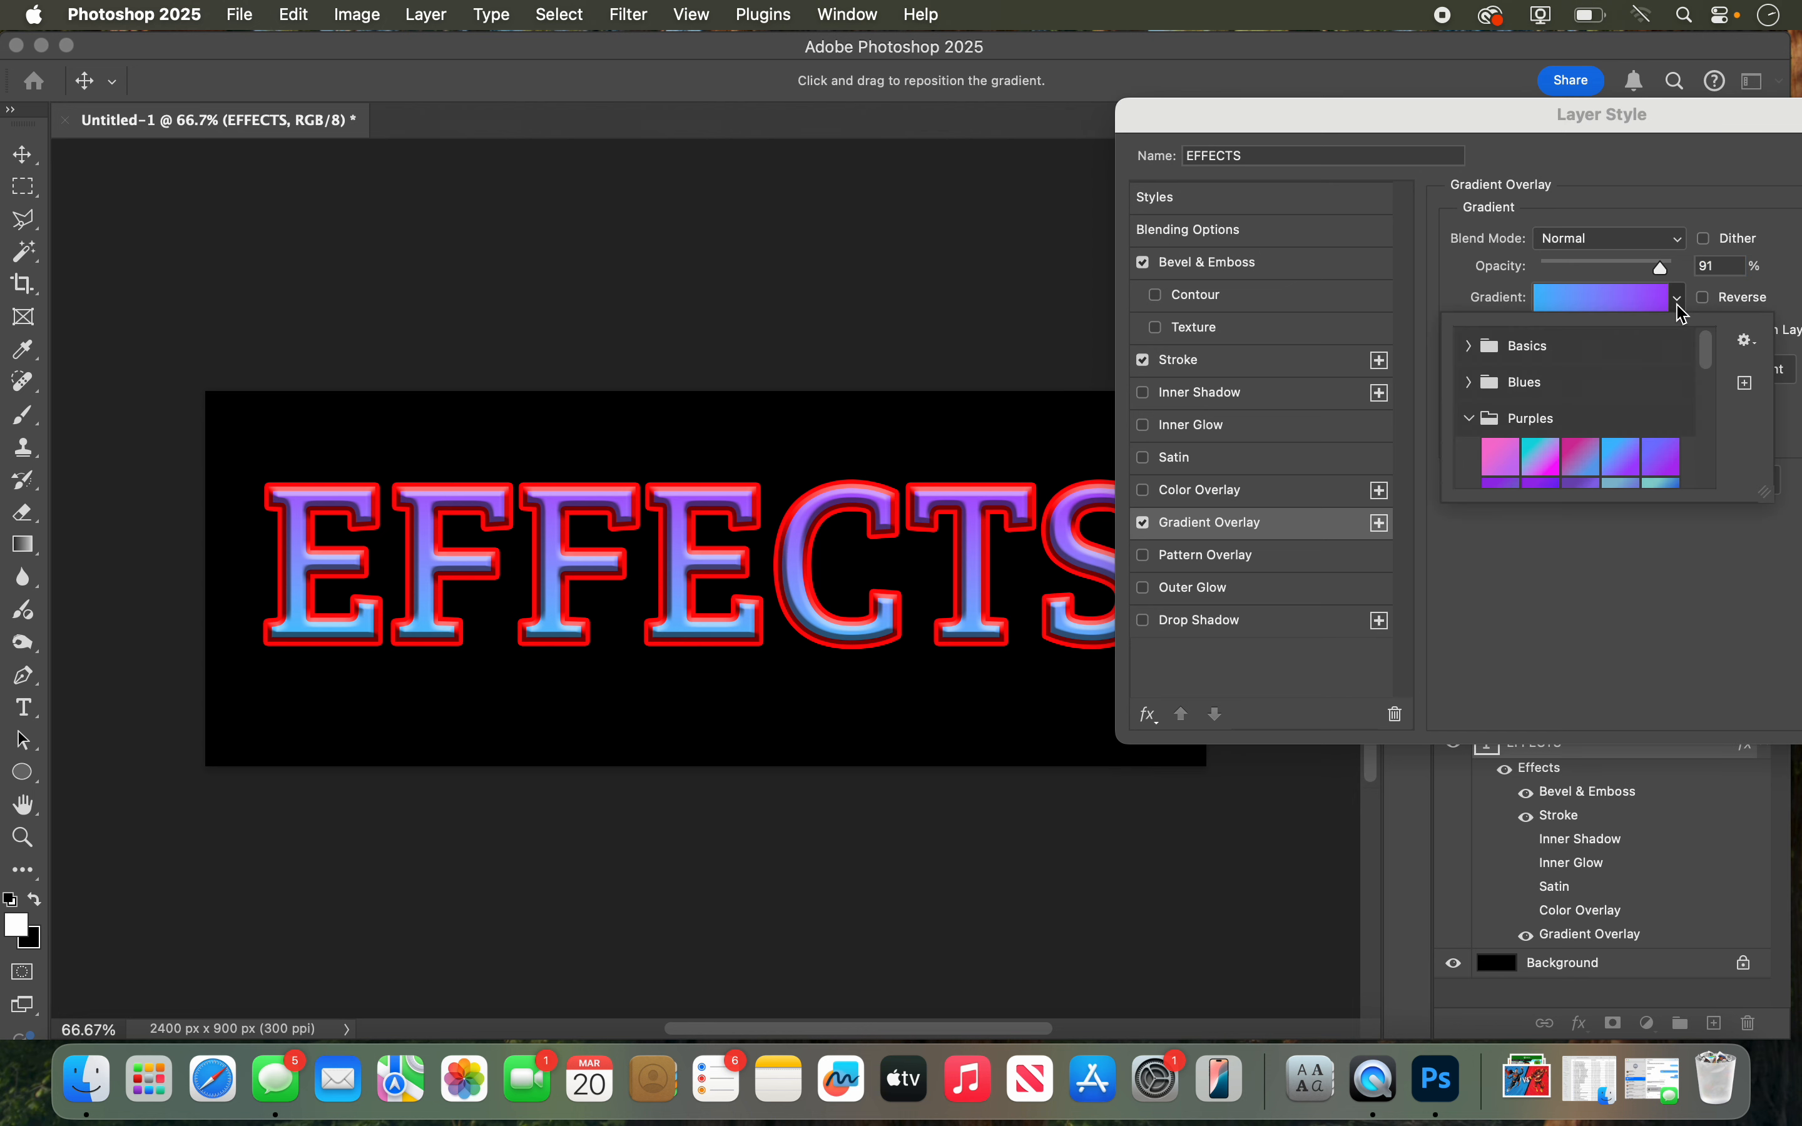
{"action": "left_click", "coordinate": [1468, 419]}
{"action": "left_click", "coordinate": [1469, 453]}
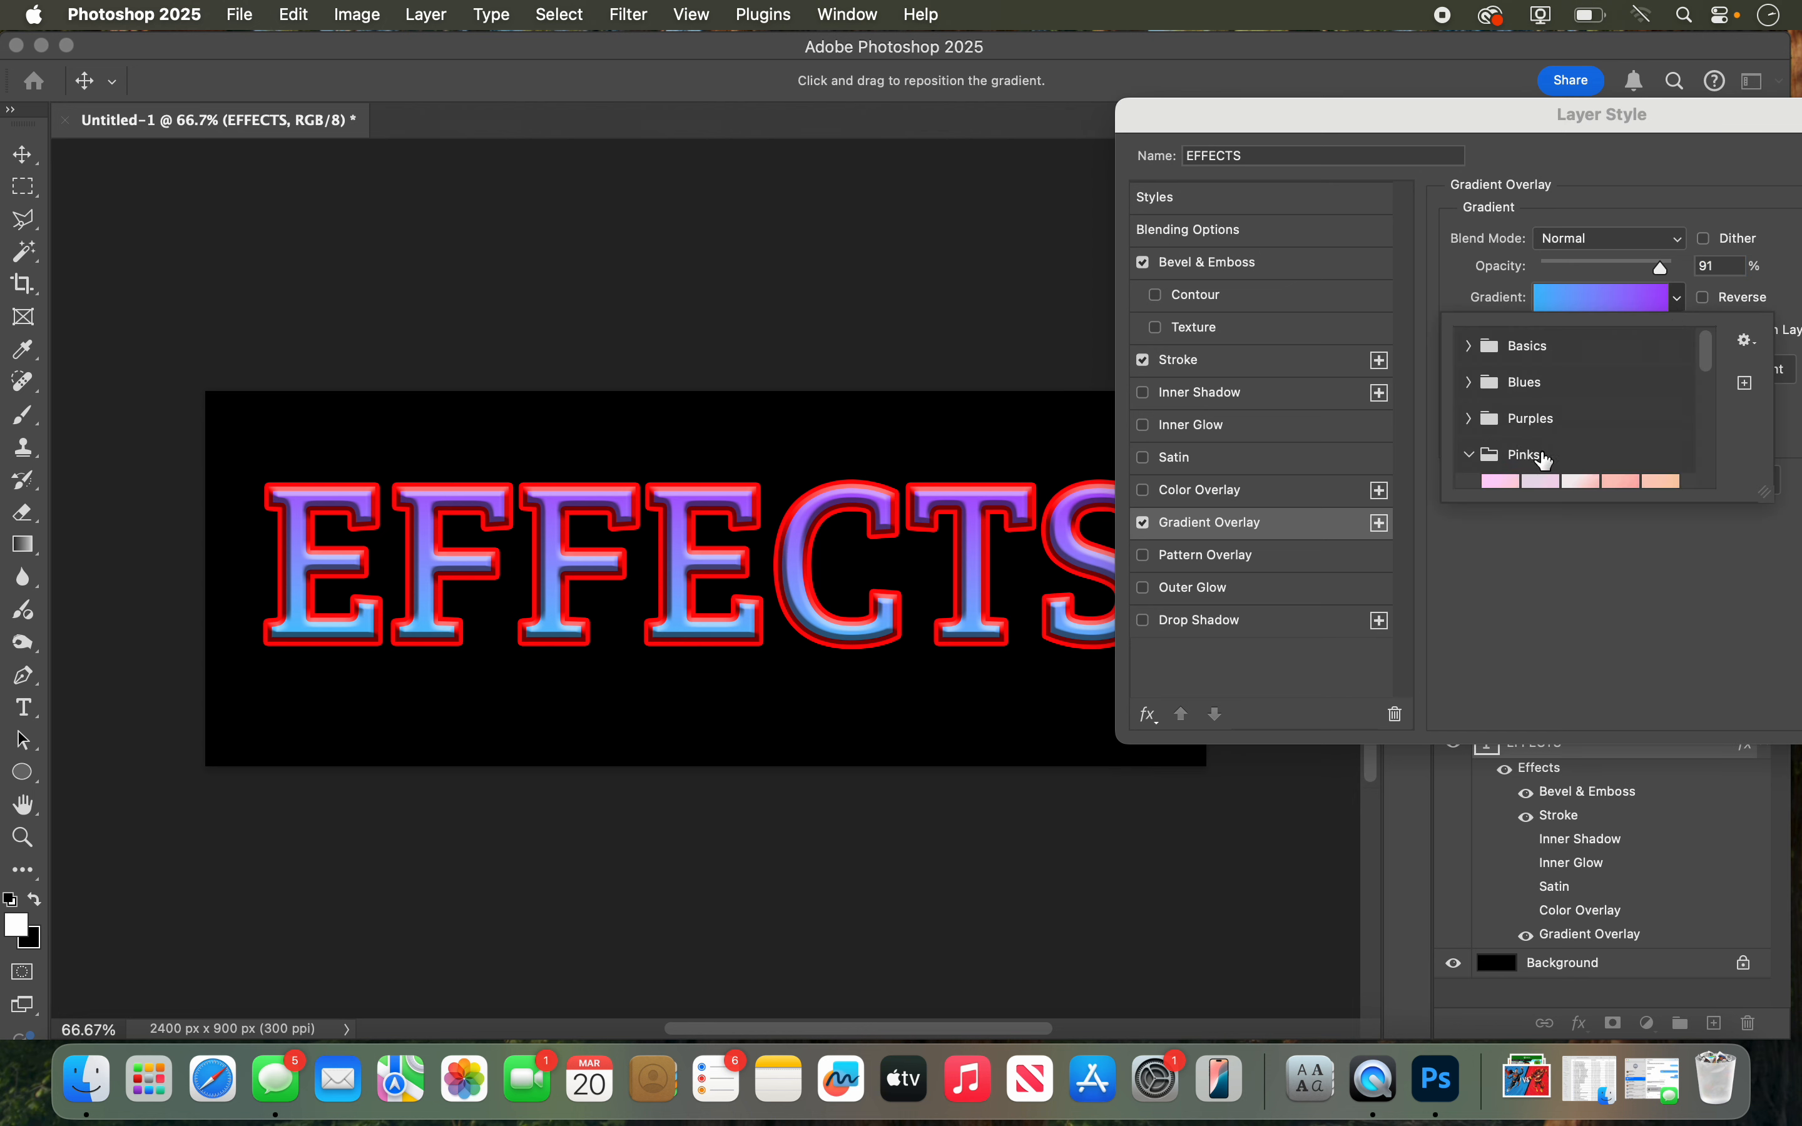
{"action": "left_click", "coordinate": [1535, 478]}
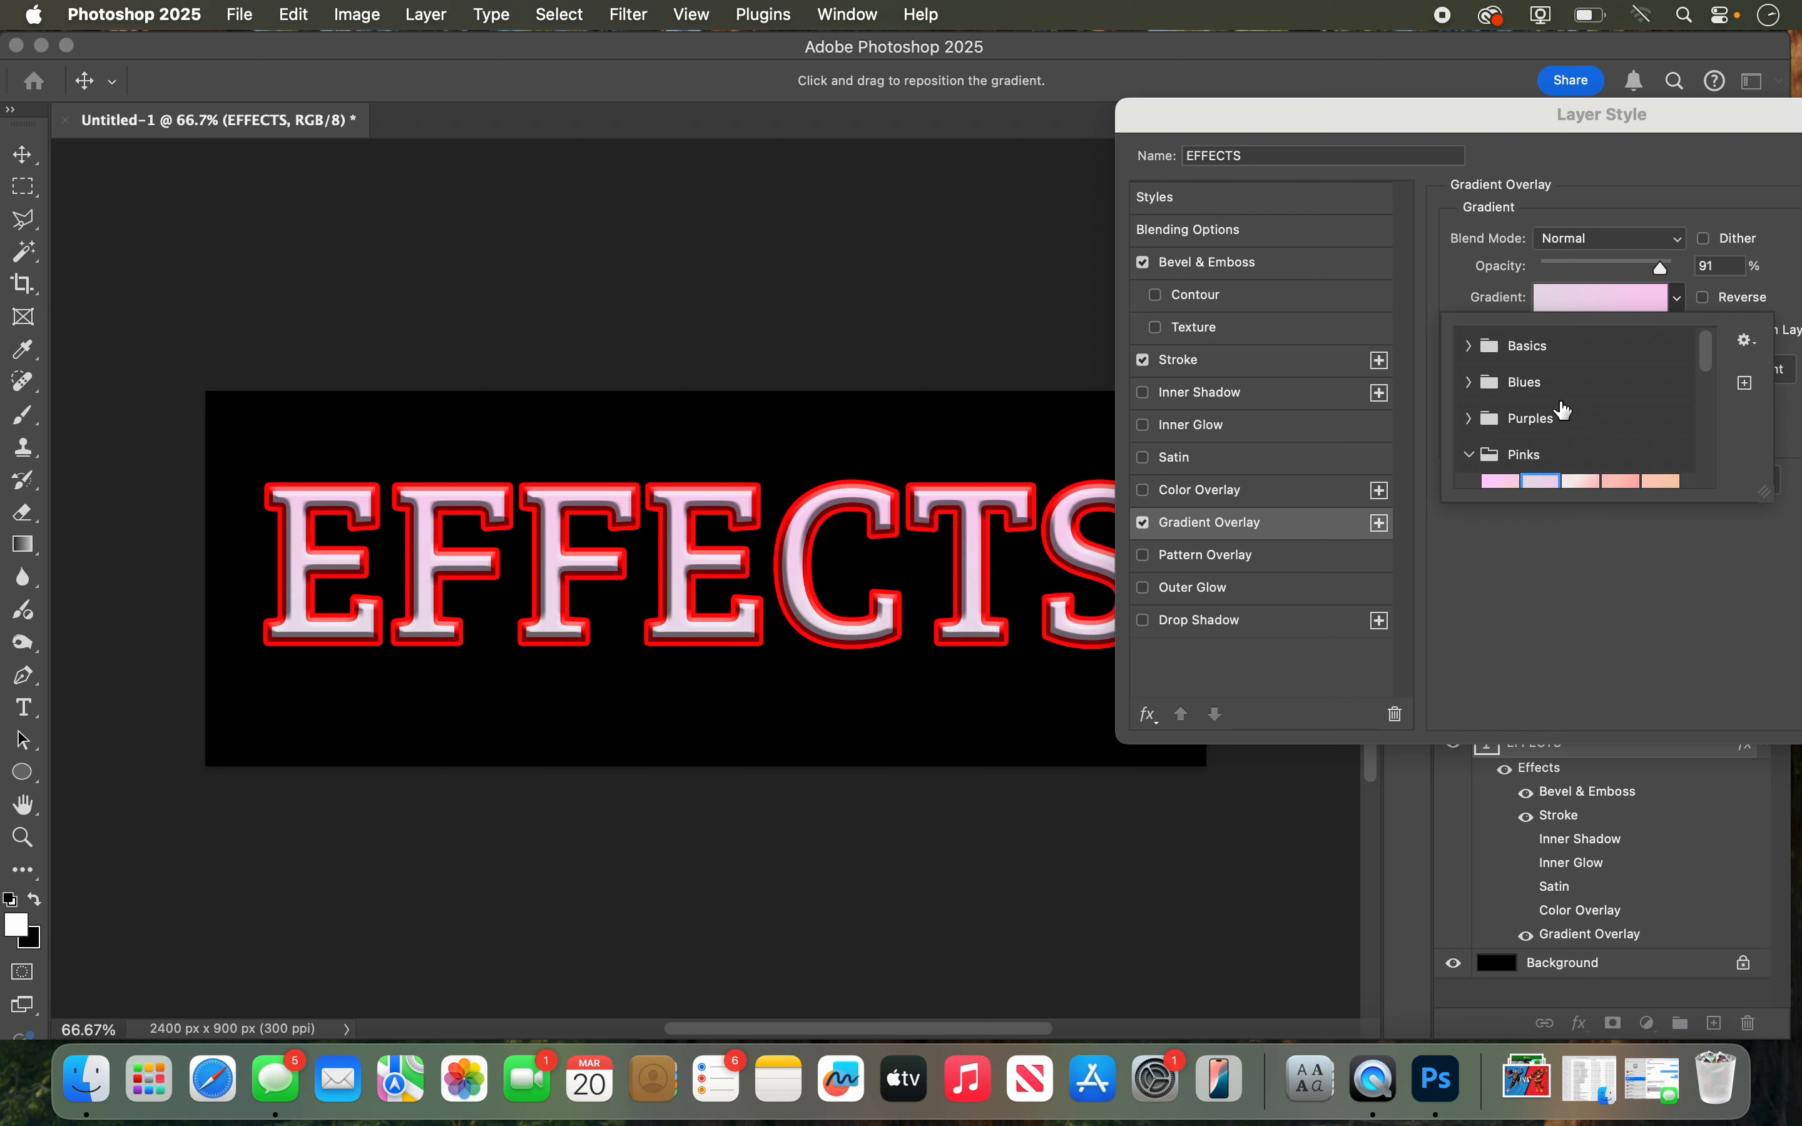
{"action": "scroll", "coordinate": [1555, 418], "scroll_direction": "down", "scroll_amount": 3}
{"action": "left_click", "coordinate": [1497, 347]}
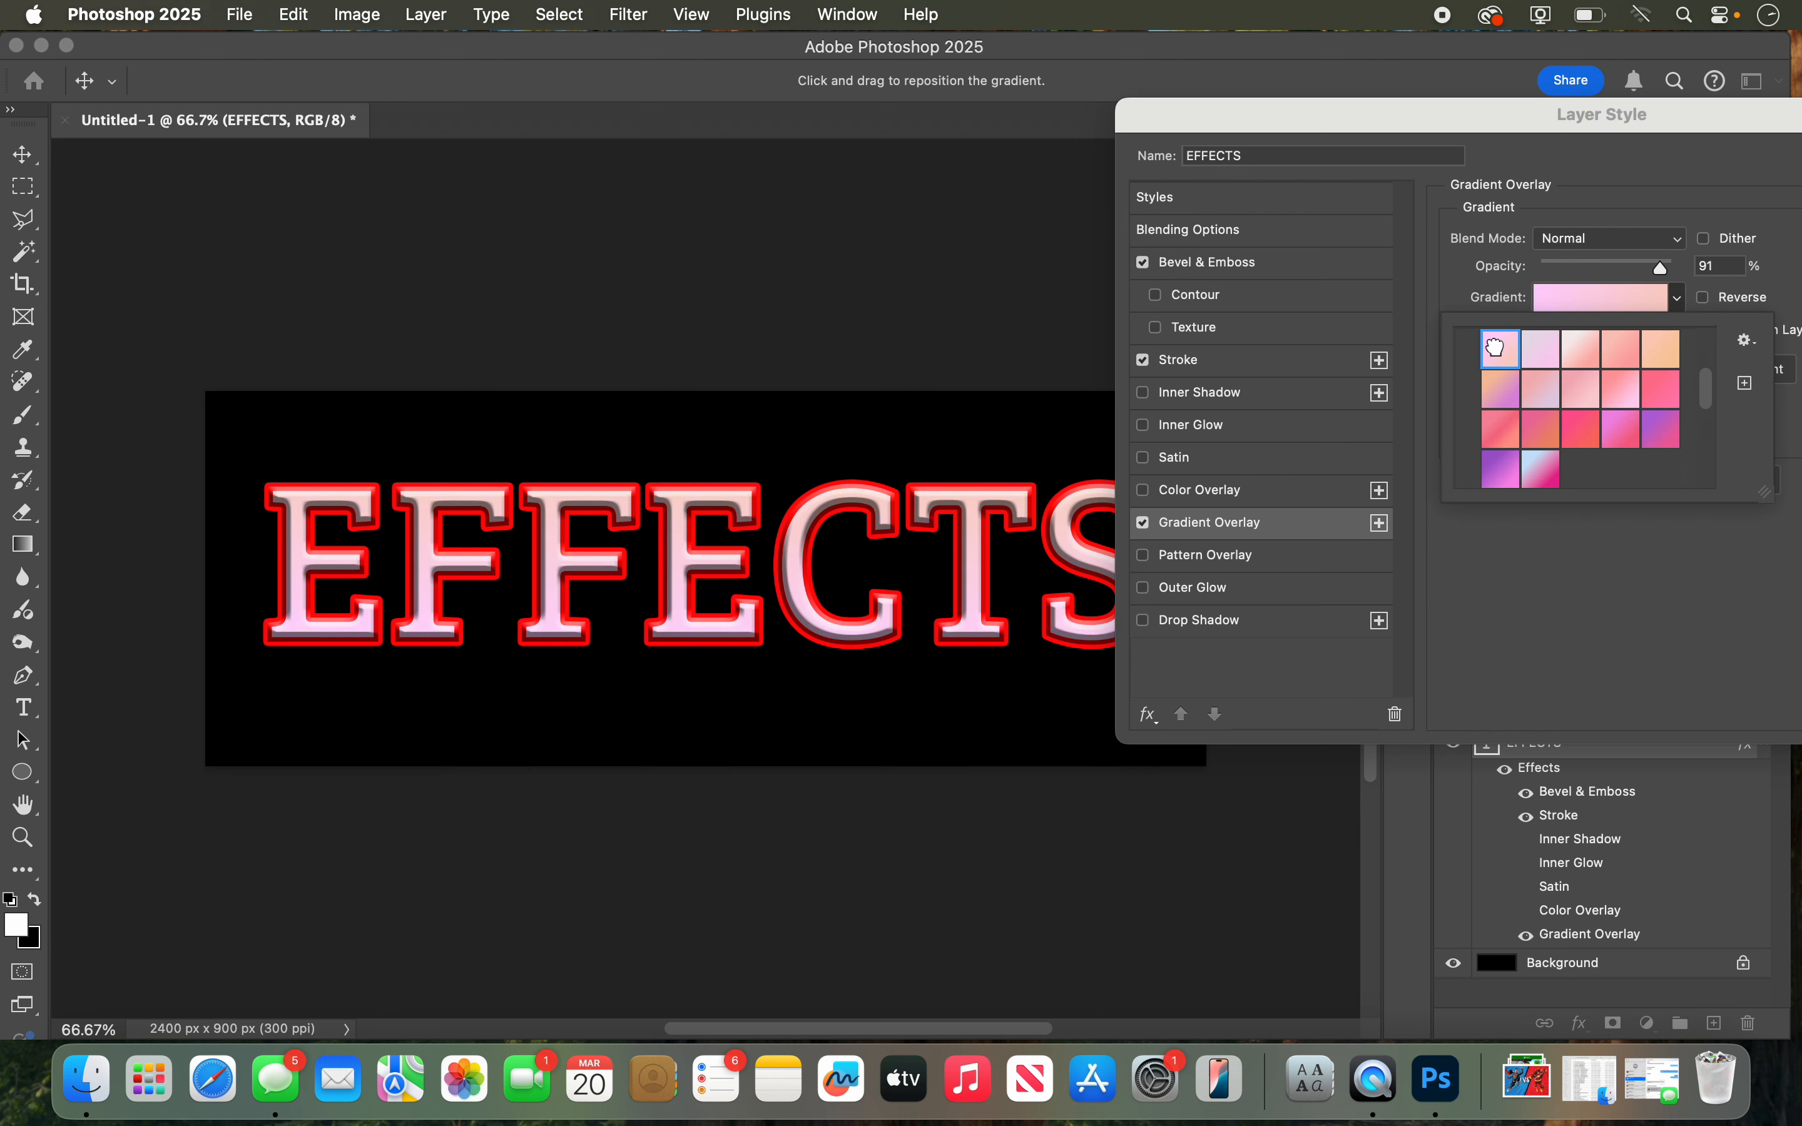
{"action": "left_click", "coordinate": [1586, 353]}
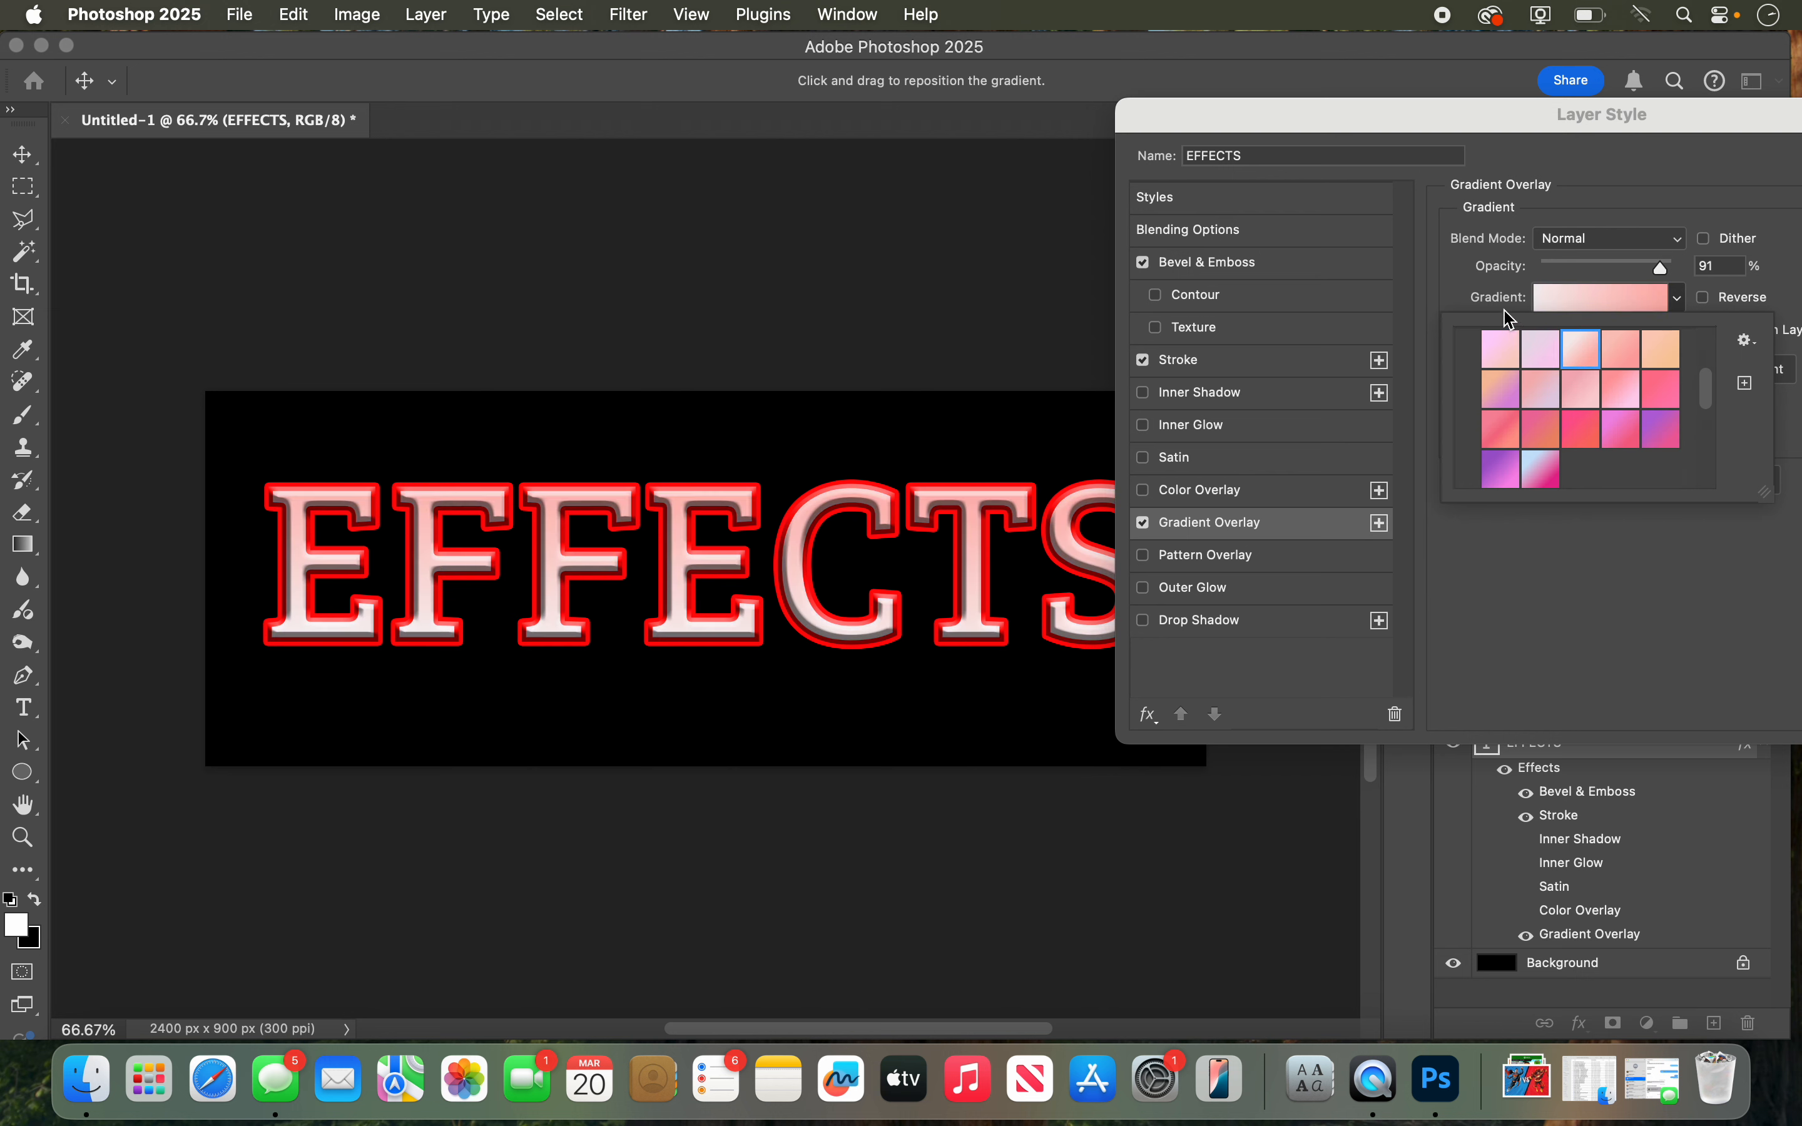
{"action": "left_click", "coordinate": [1461, 281]}
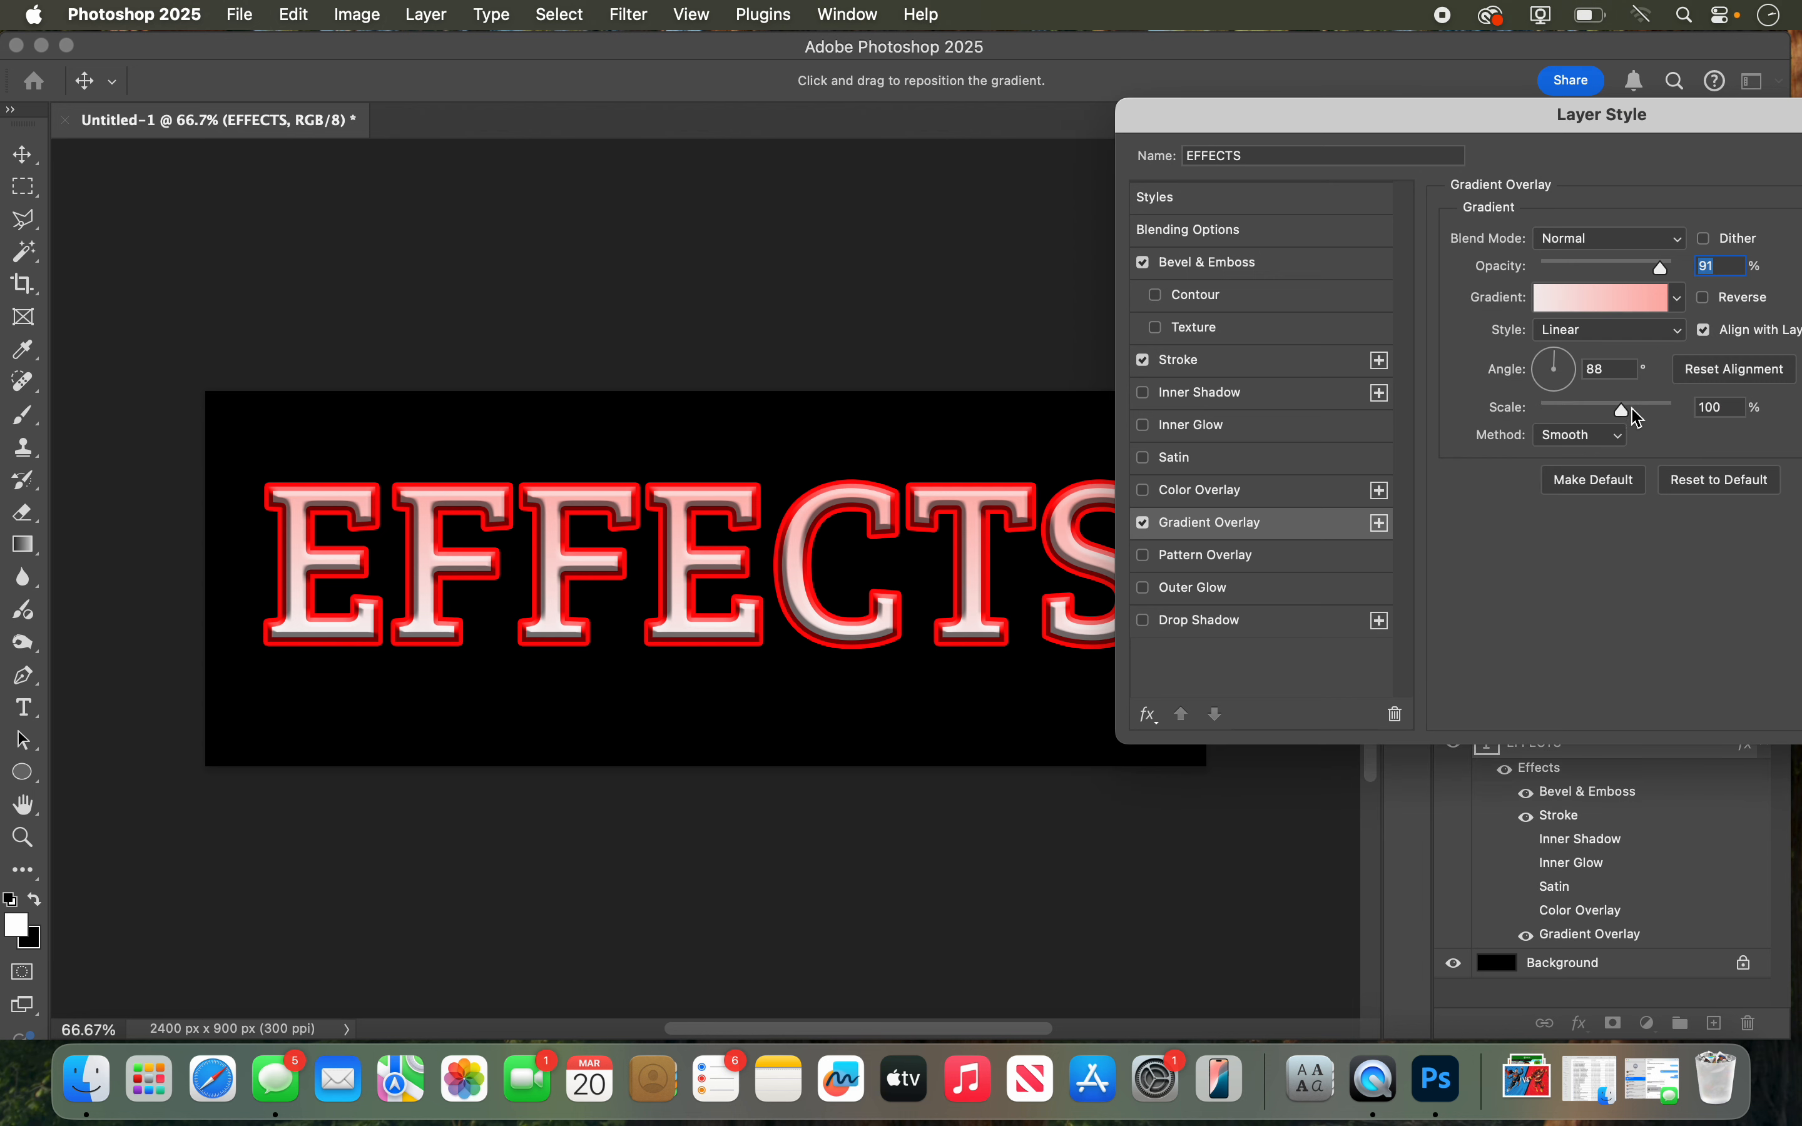
{"action": "mouse_move", "coordinate": [1618, 405]}
{"action": "left_mouse_down"}
{"action": "mouse_move", "coordinate": [1584, 403]}
{"action": "mouse_move", "coordinate": [1604, 398]}
{"action": "left_mouse_up"}
{"action": "left_click", "coordinate": [1144, 524]}
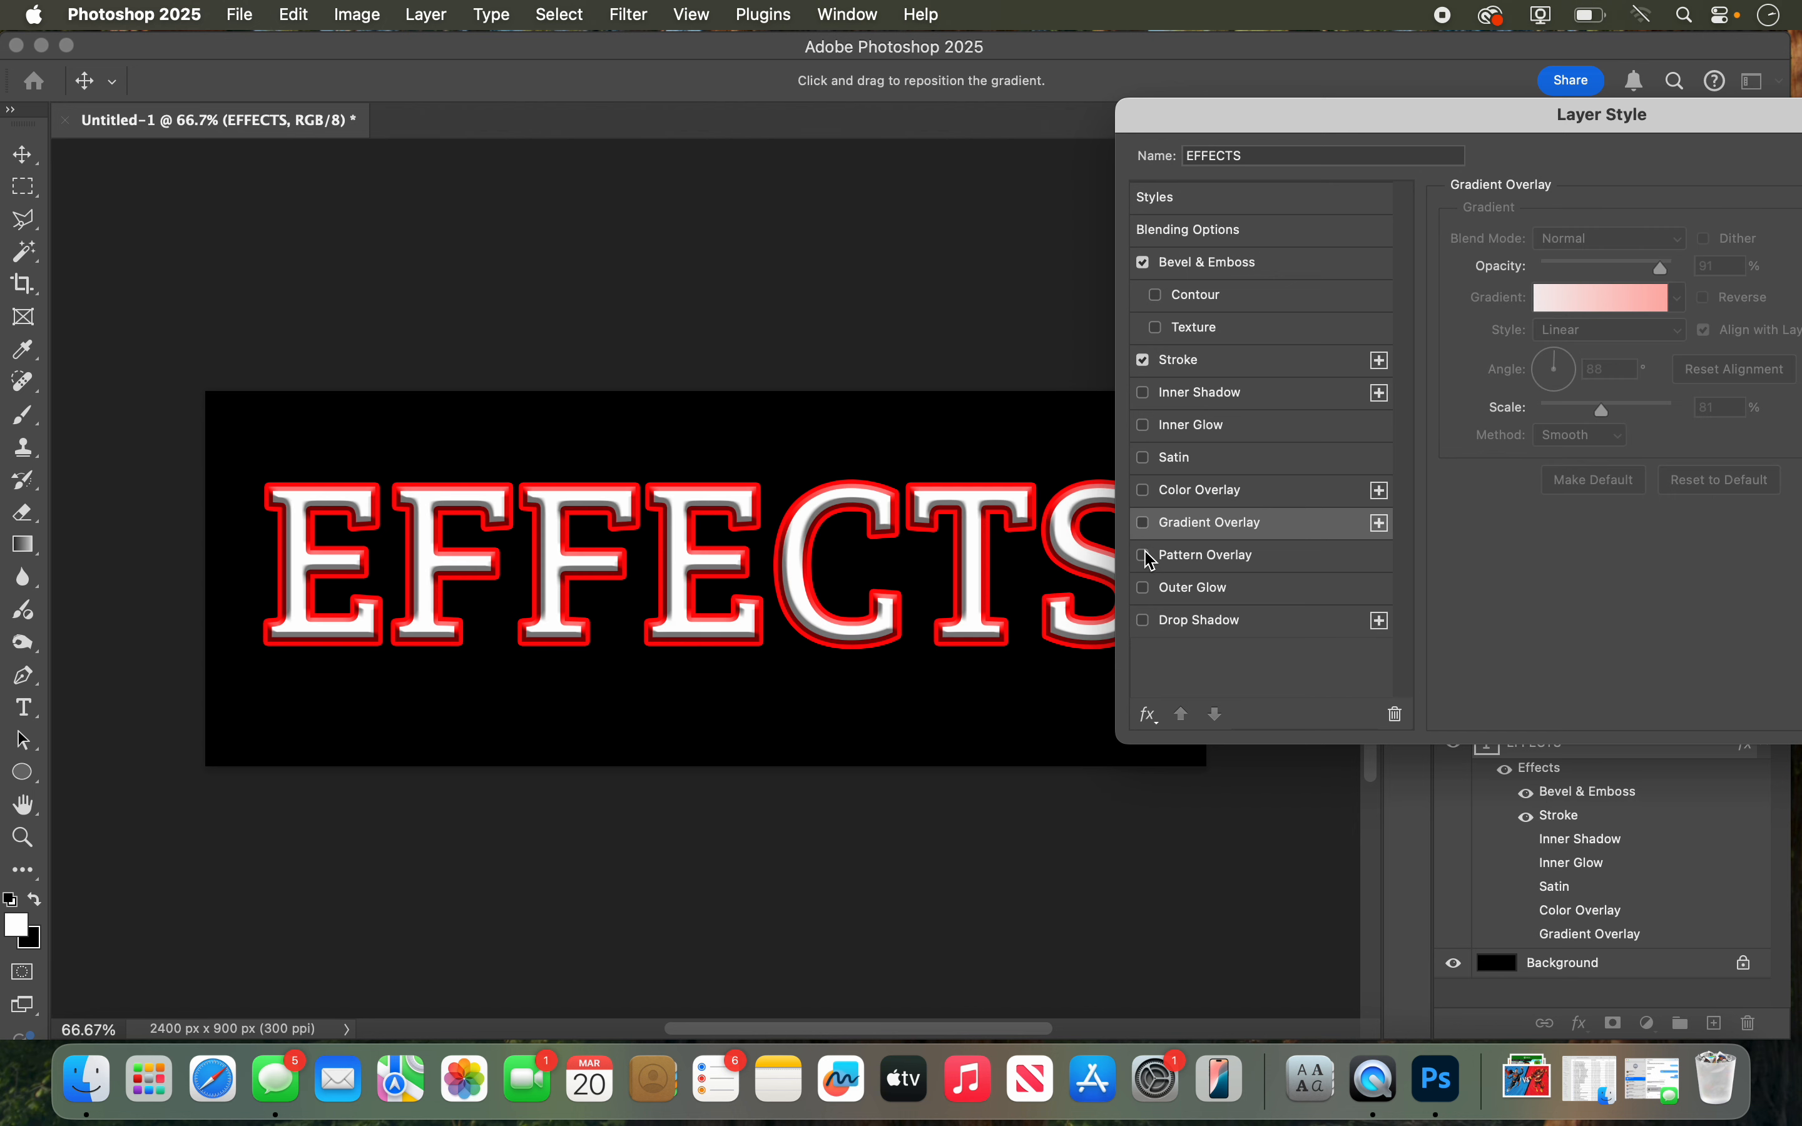
Step: Add a Pattern Overlay to the text, compare the brown and green Grass patterns, and choose the brown one
{"action": "left_click", "coordinate": [1145, 557]}
{"action": "left_click", "coordinate": [1199, 559]}
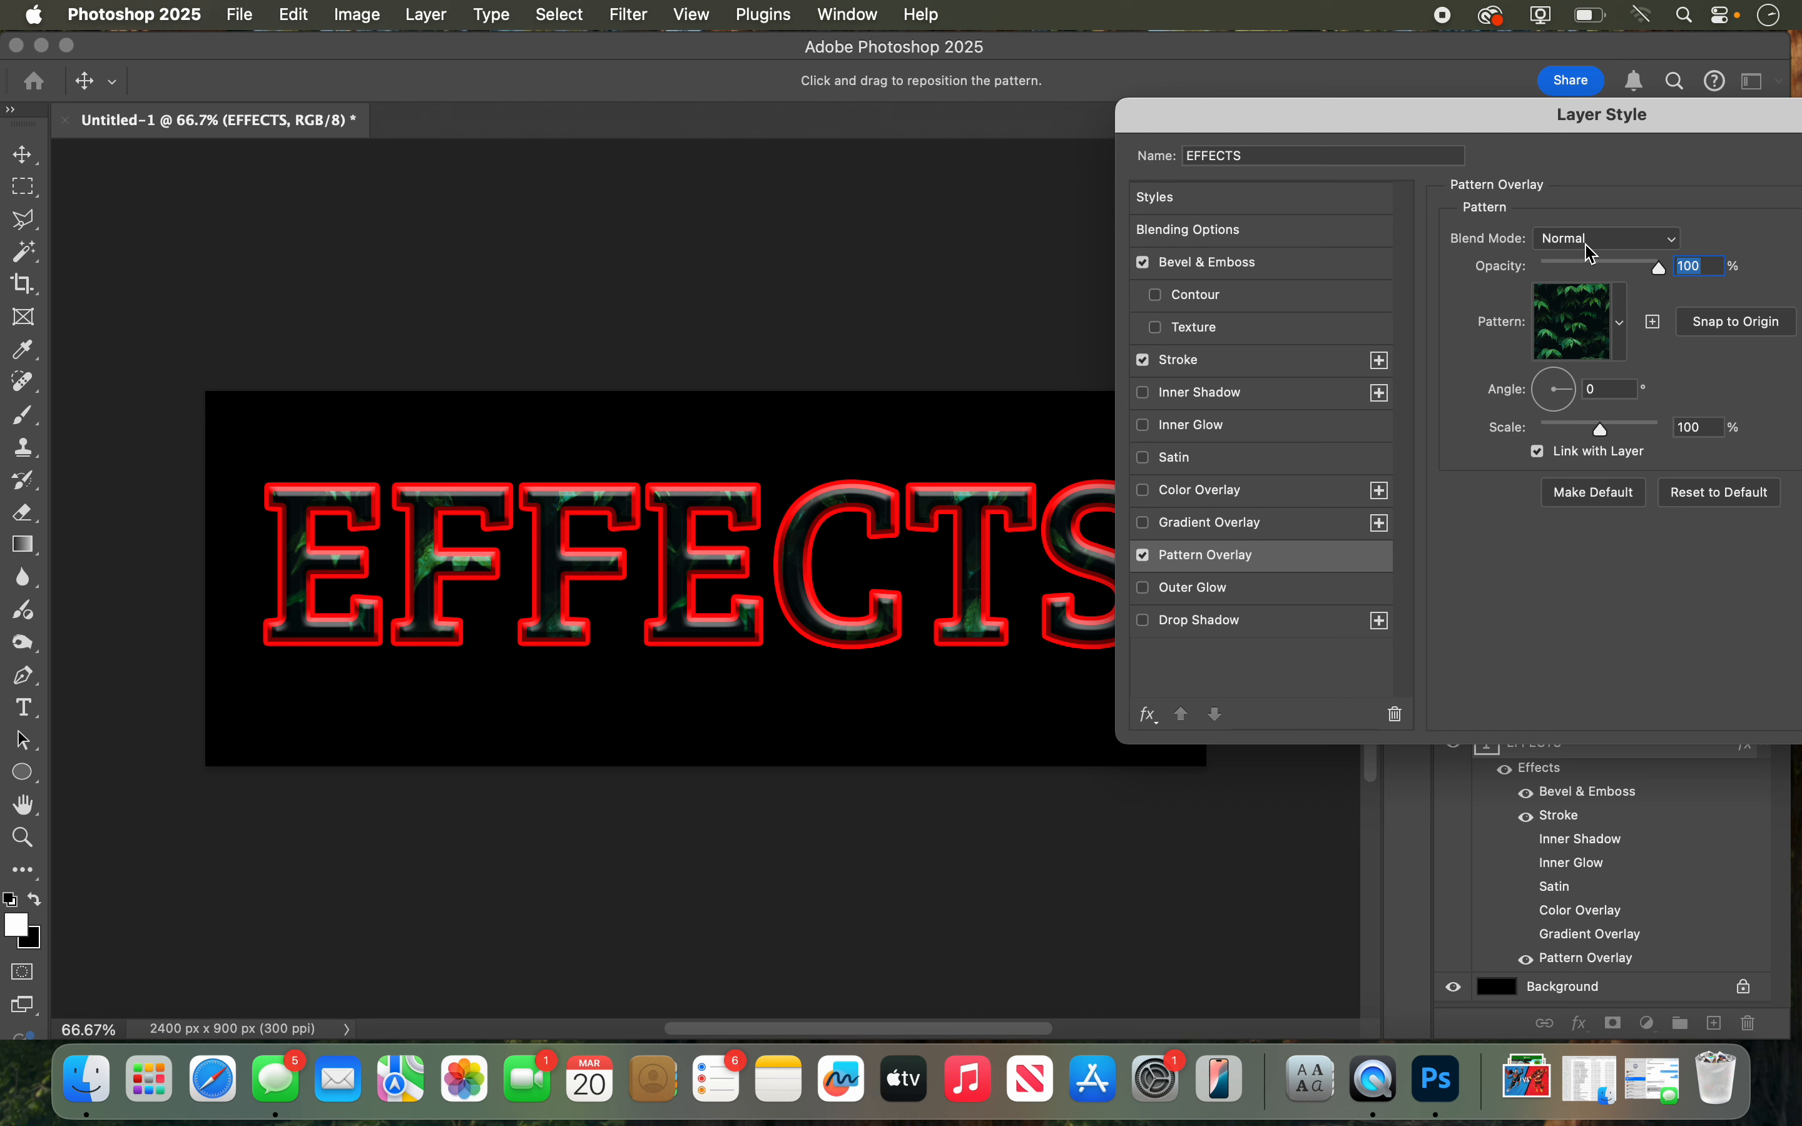
{"action": "left_click", "coordinate": [1591, 319]}
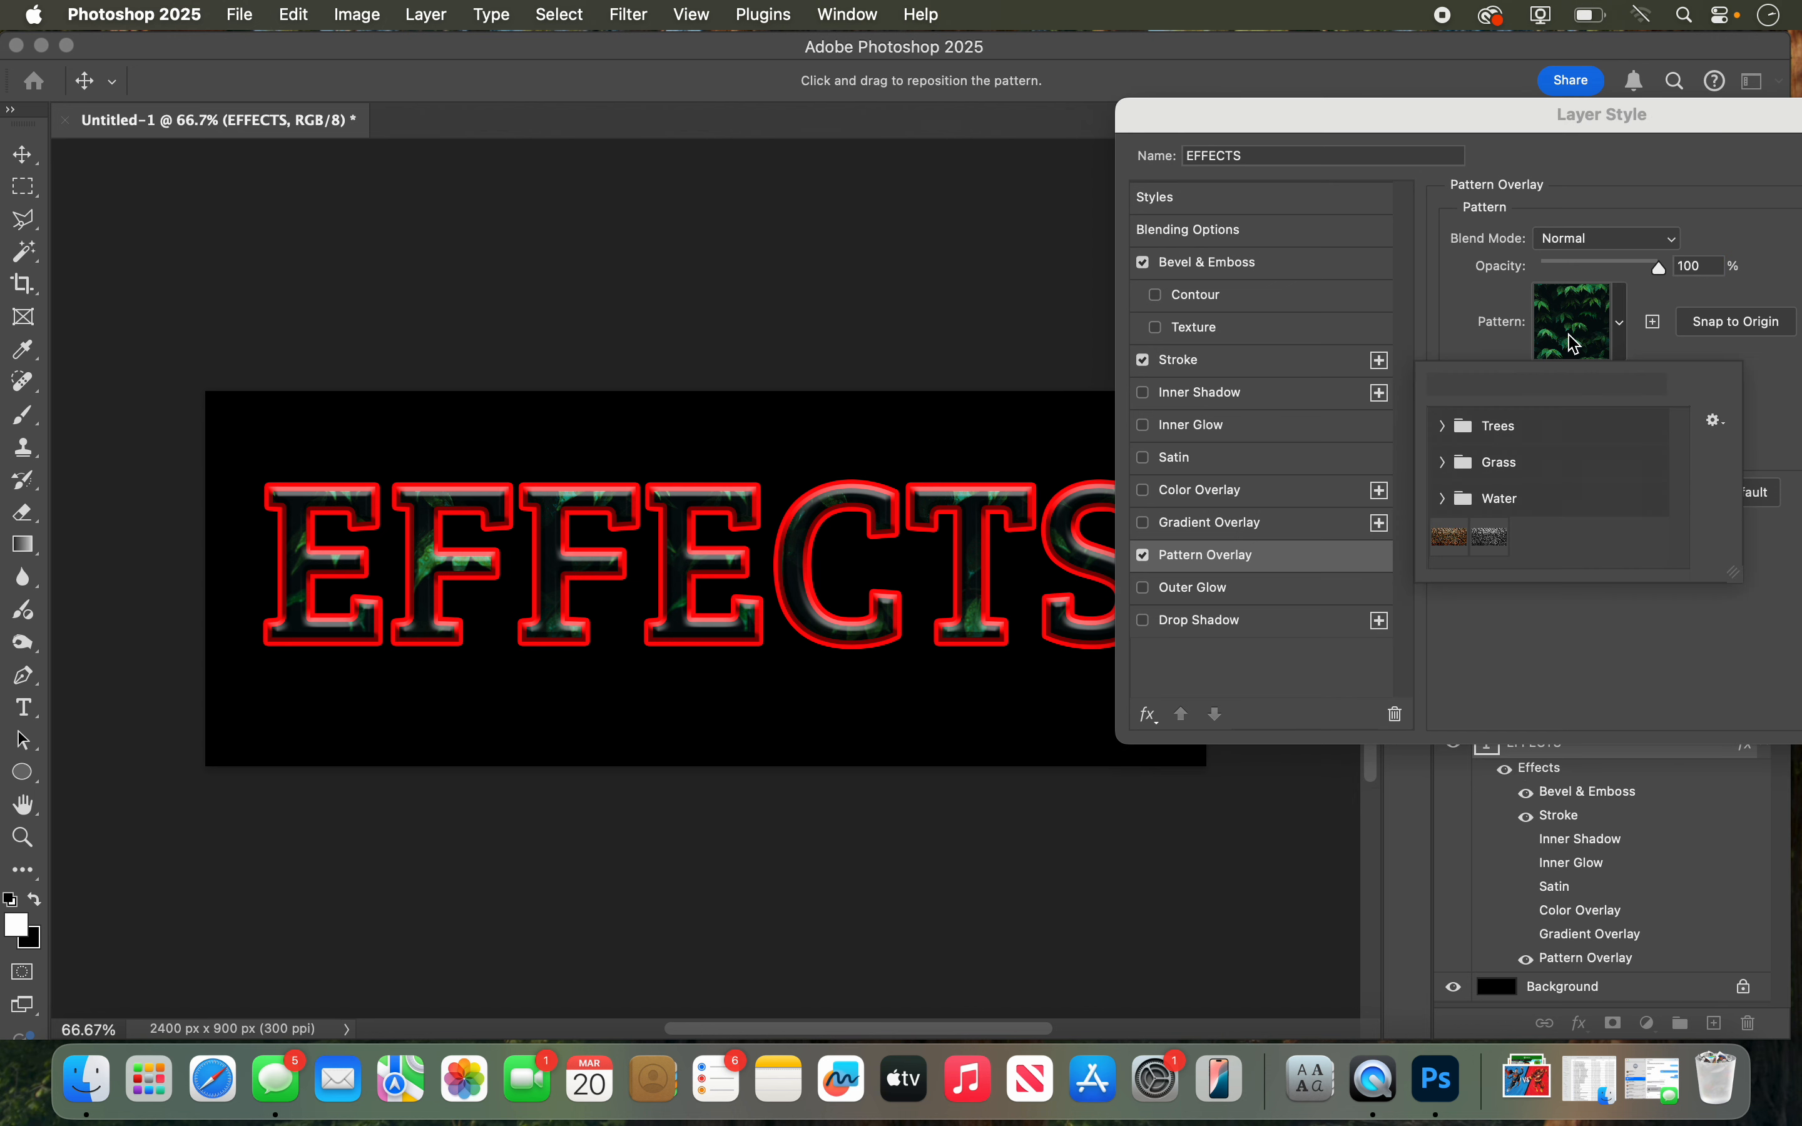
{"action": "left_click", "coordinate": [1439, 468]}
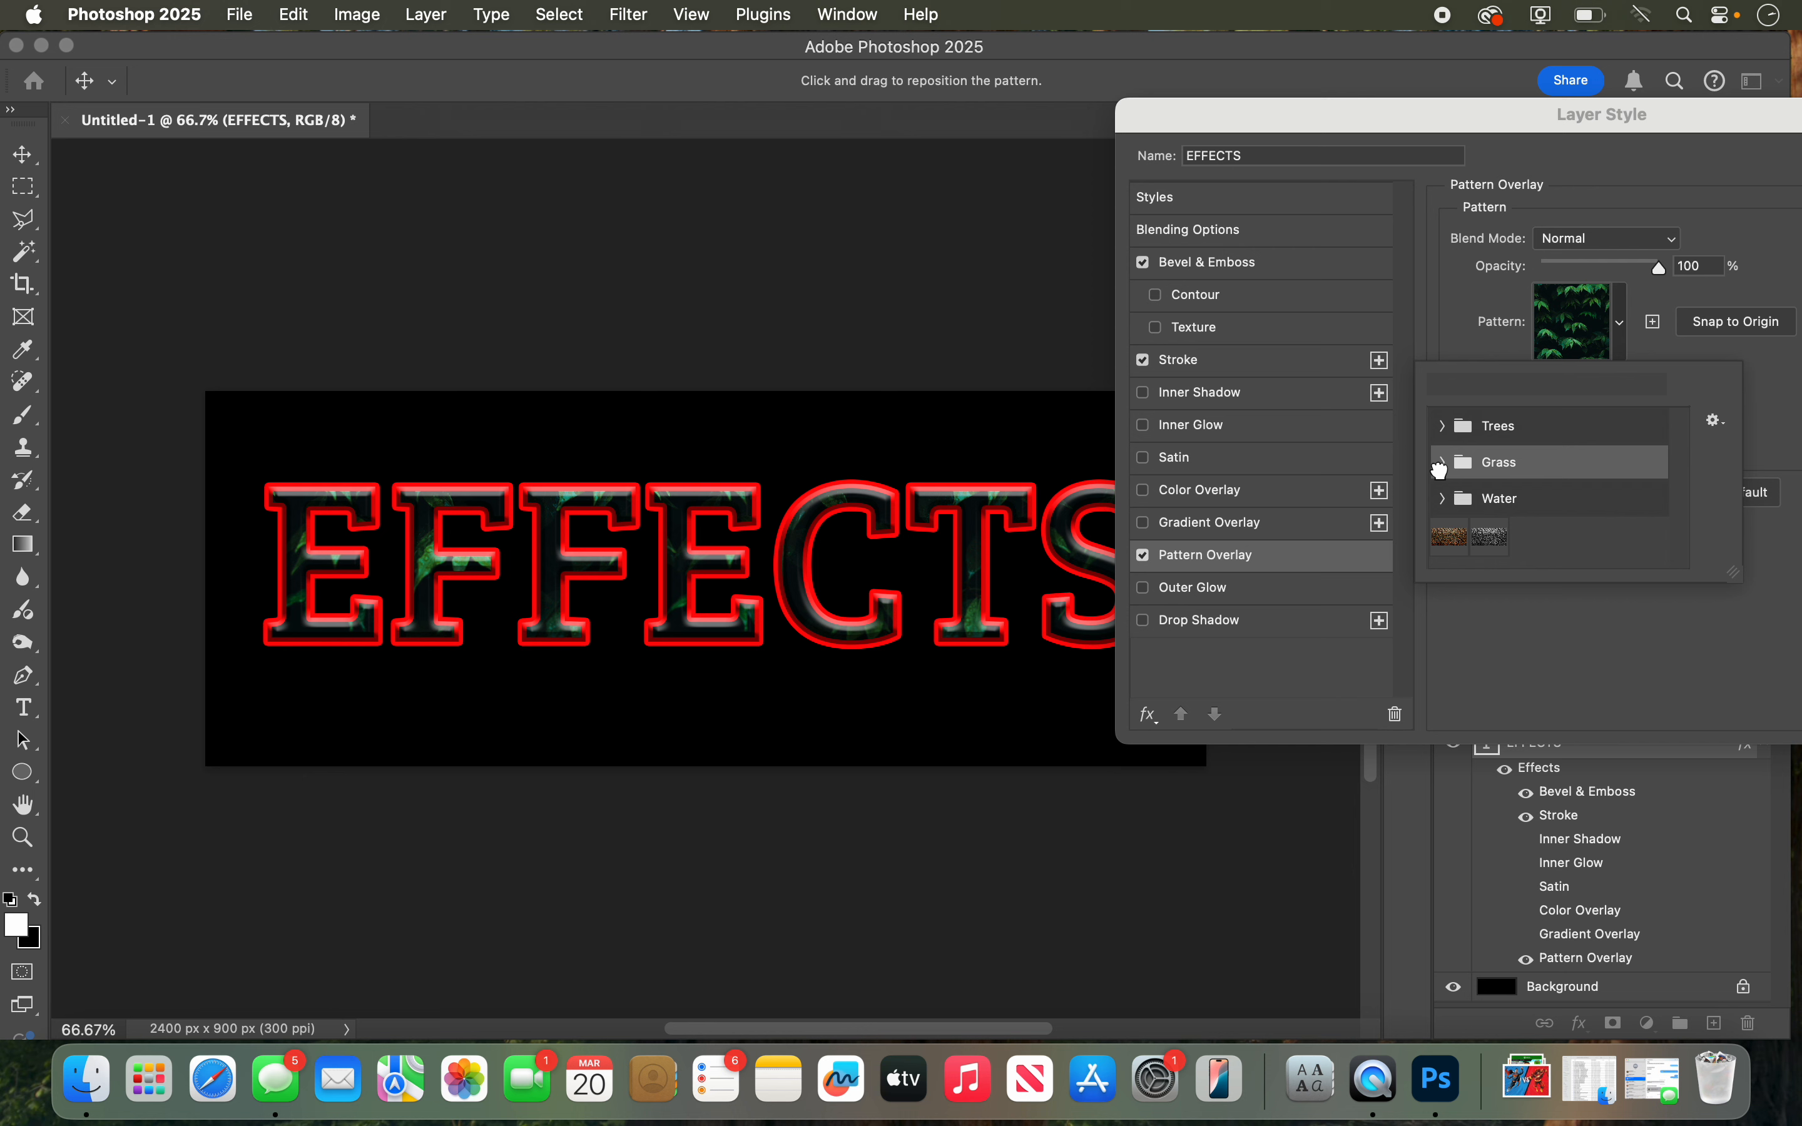
{"action": "left_click", "coordinate": [1442, 469]}
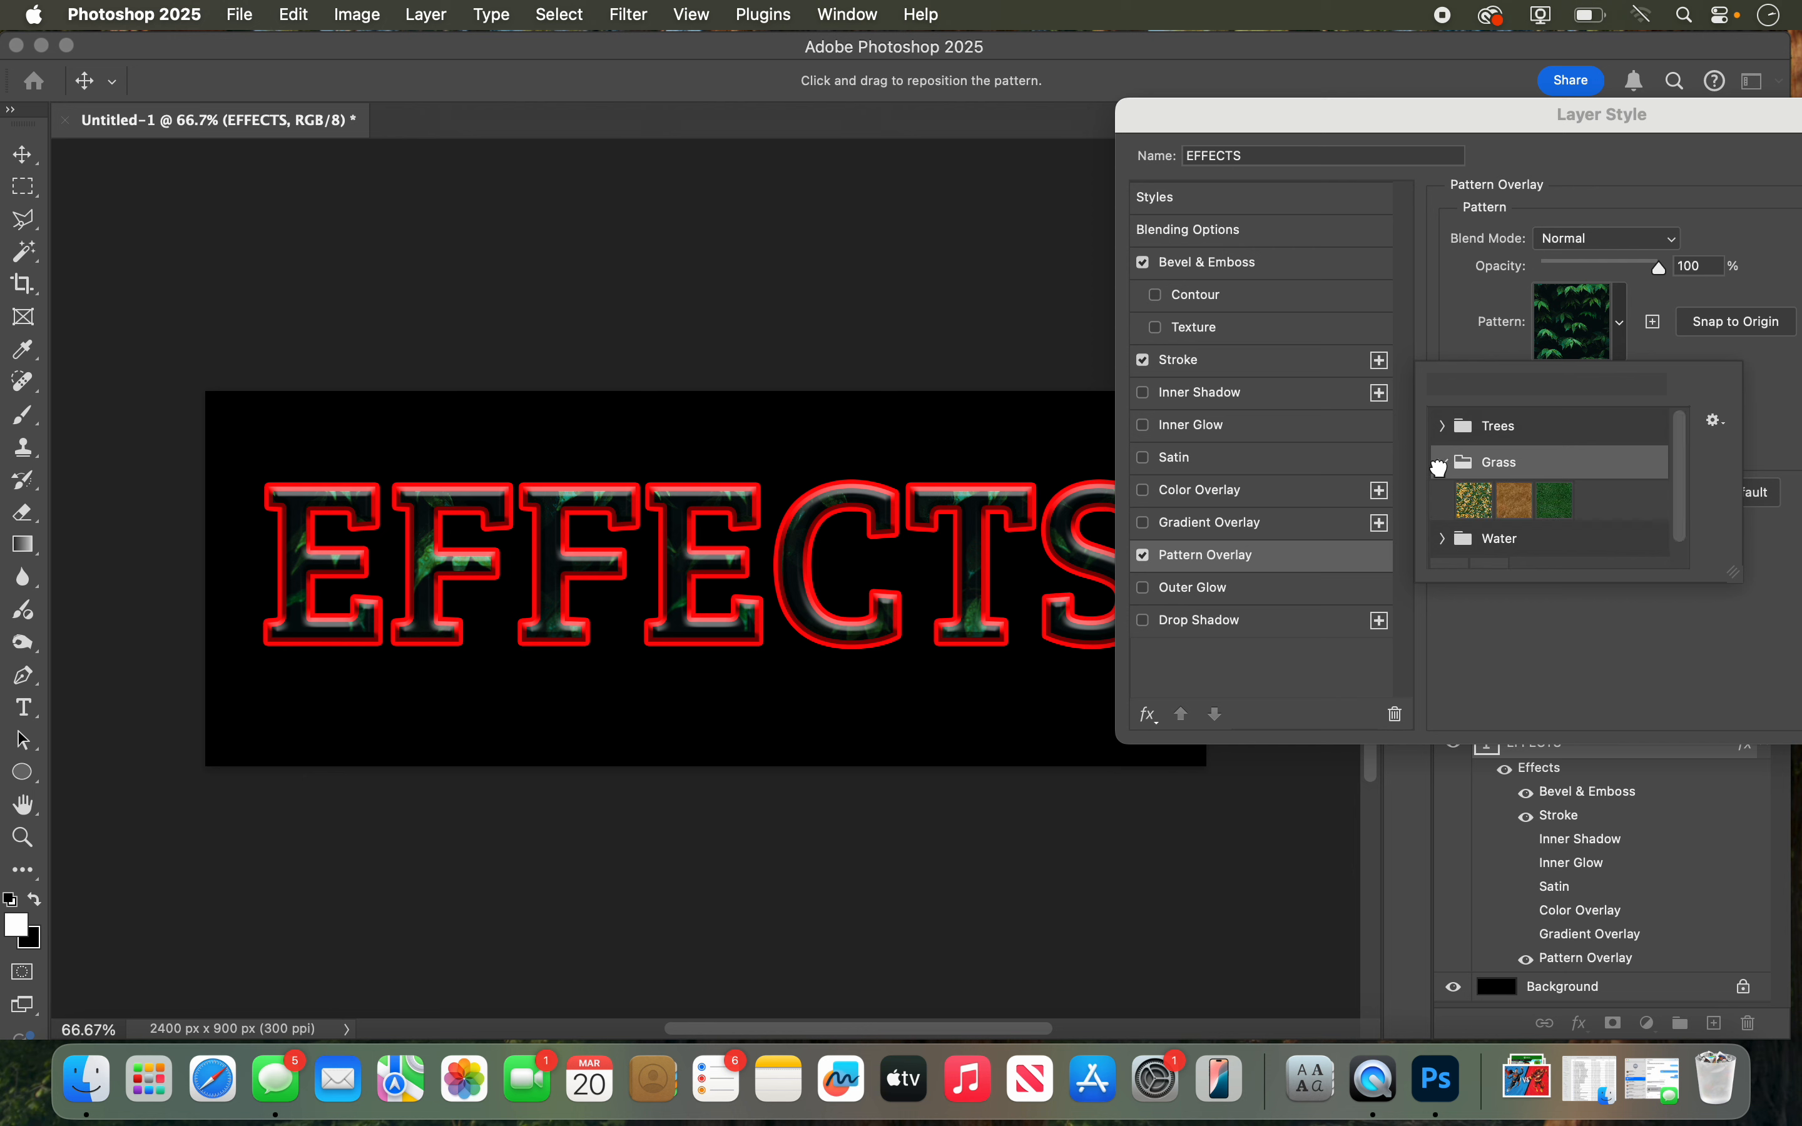
{"action": "left_click", "coordinate": [1509, 496]}
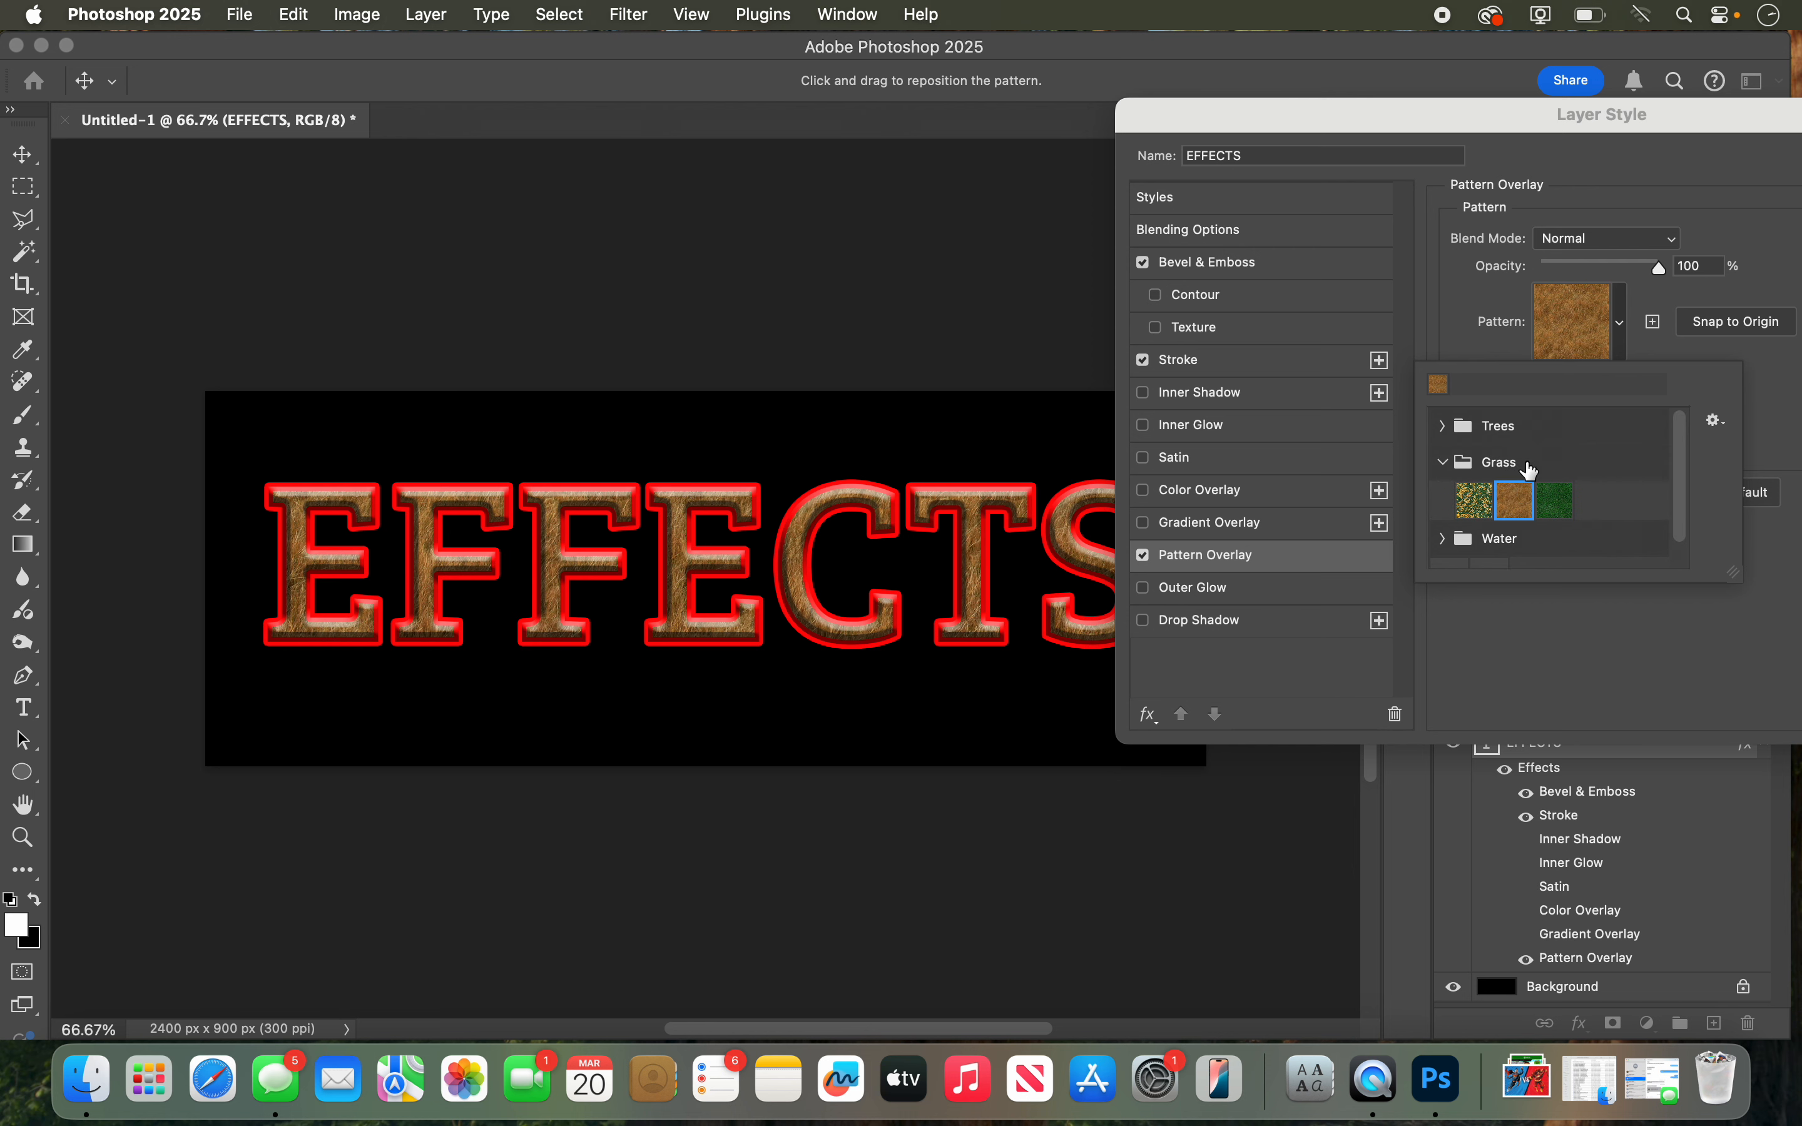
{"action": "left_click", "coordinate": [1543, 505]}
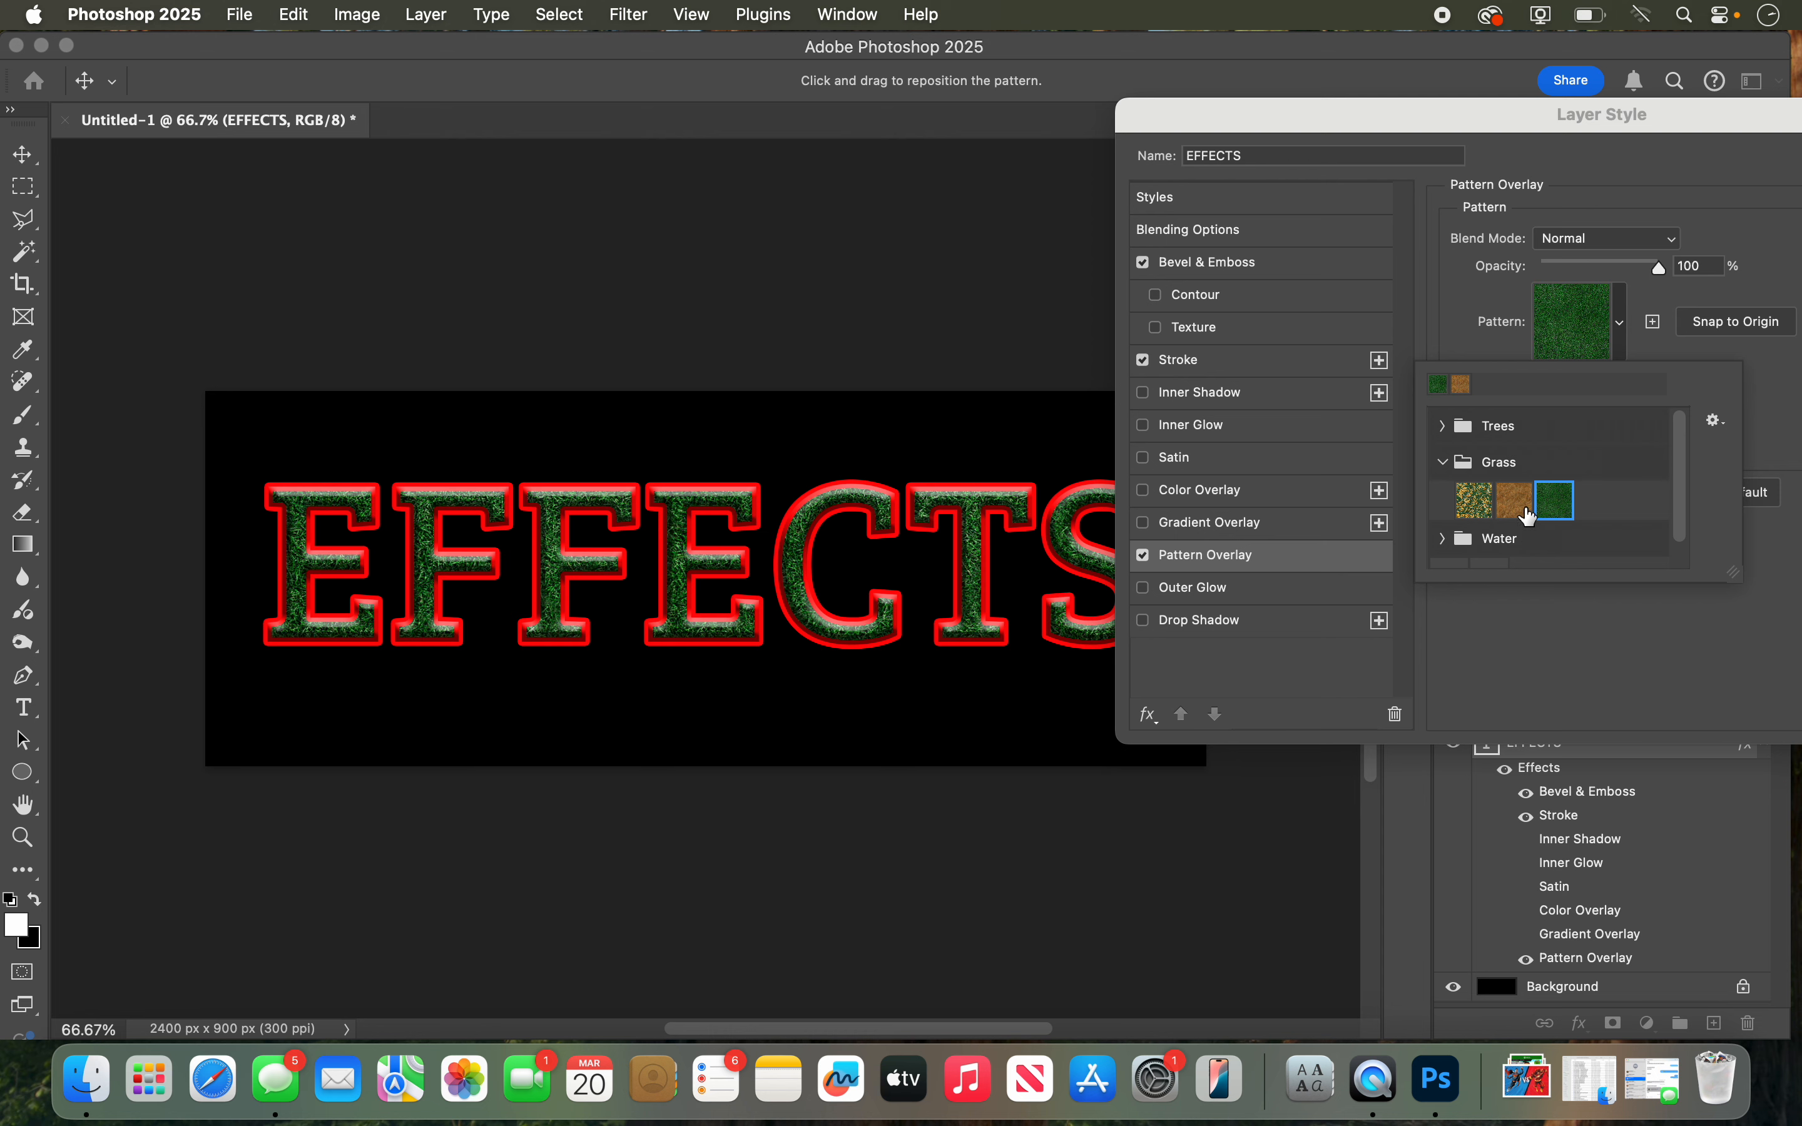
{"action": "left_click", "coordinate": [1523, 507]}
{"action": "left_click", "coordinate": [1622, 614]}
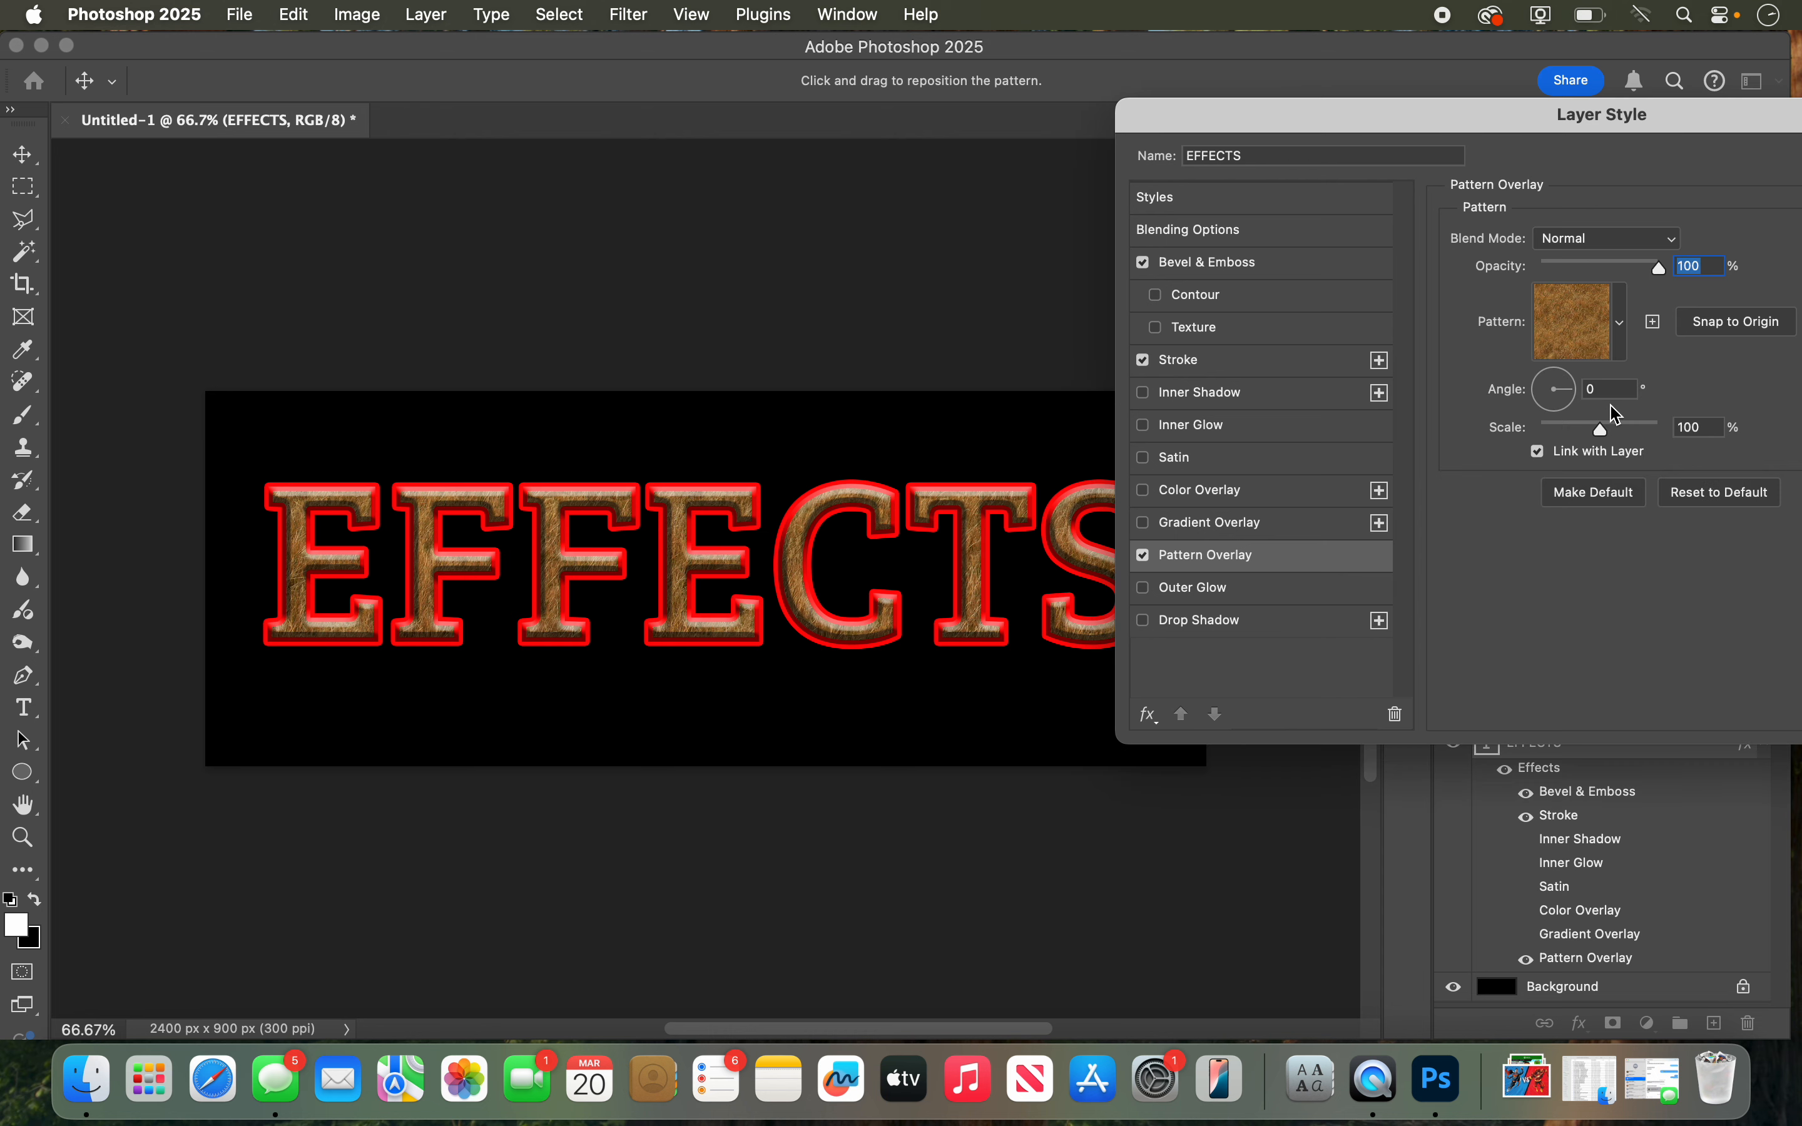
Step: Compare Multiply, Color Burn and Soft Light blending for the Pattern Overlay, and settle on Multiply at 51% opacity
{"action": "left_click", "coordinate": [1601, 250]}
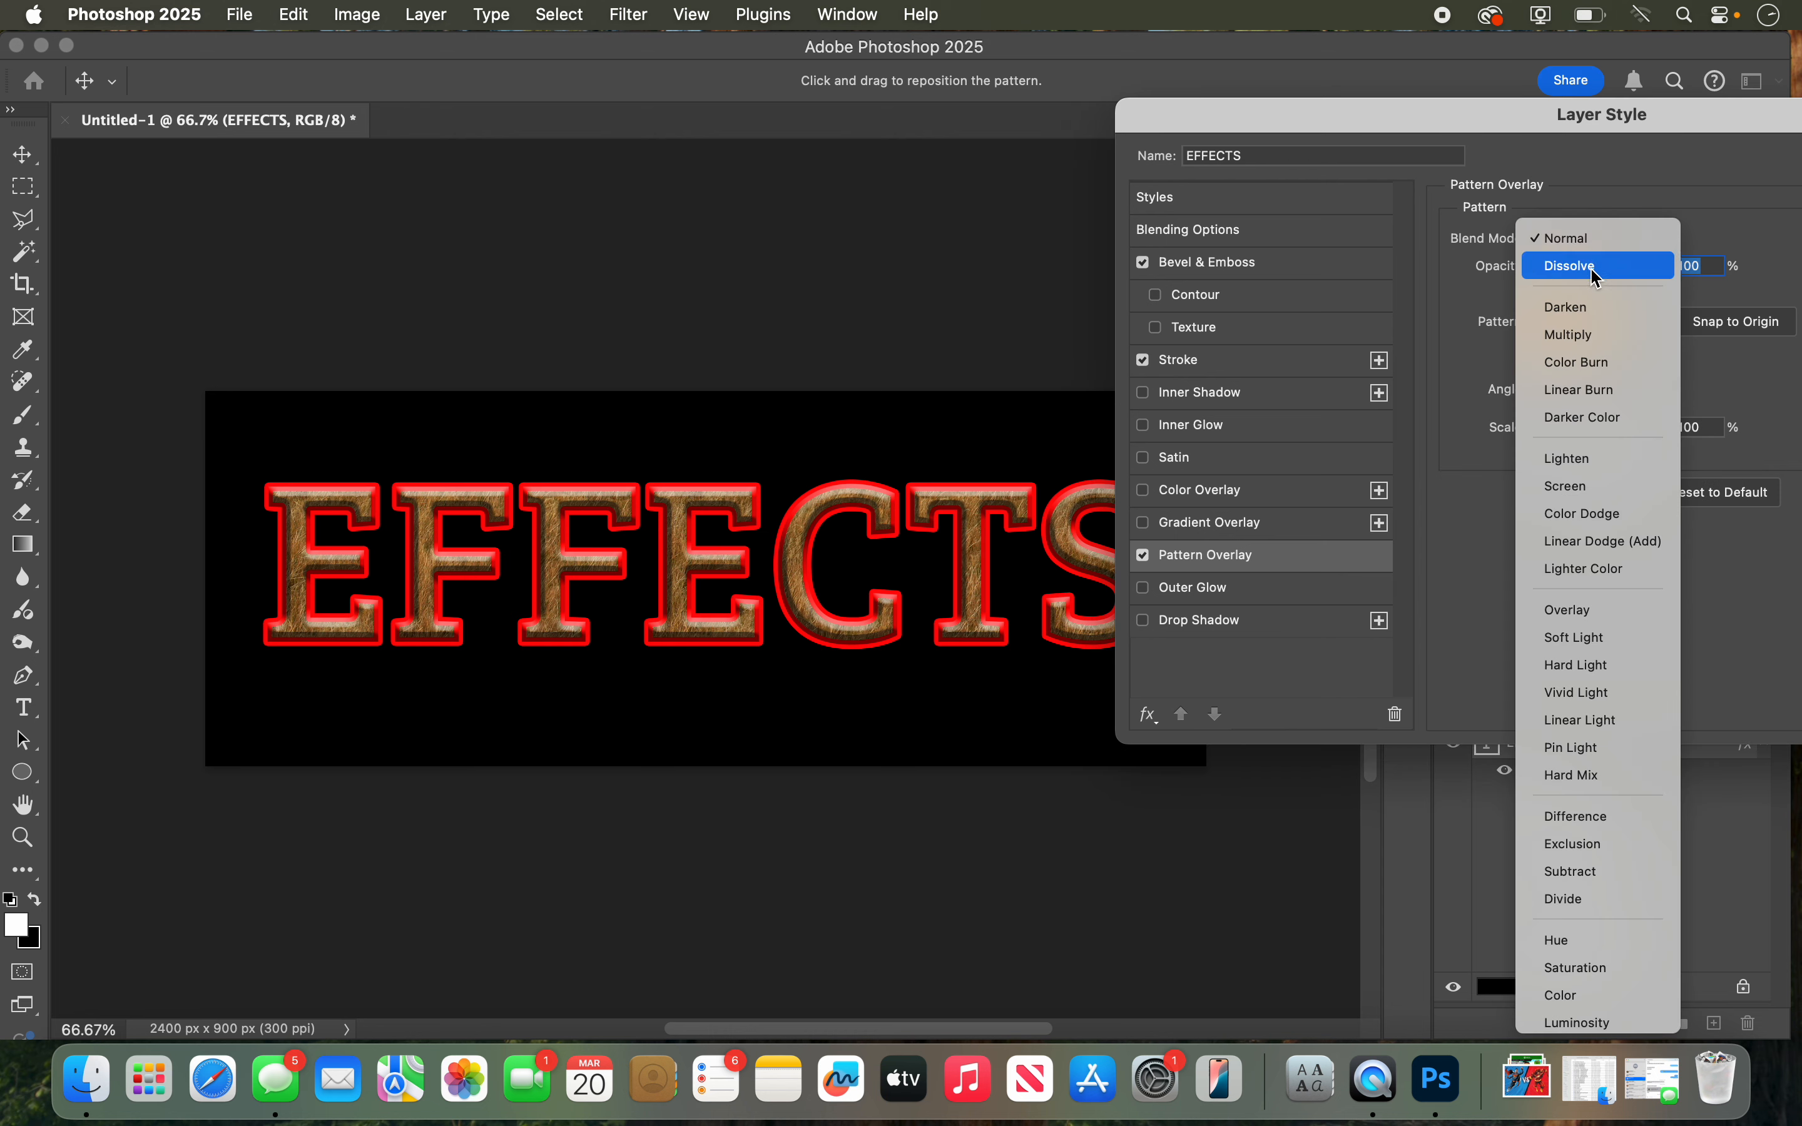
{"action": "left_click", "coordinate": [1583, 337]}
{"action": "left_click", "coordinate": [1579, 238]}
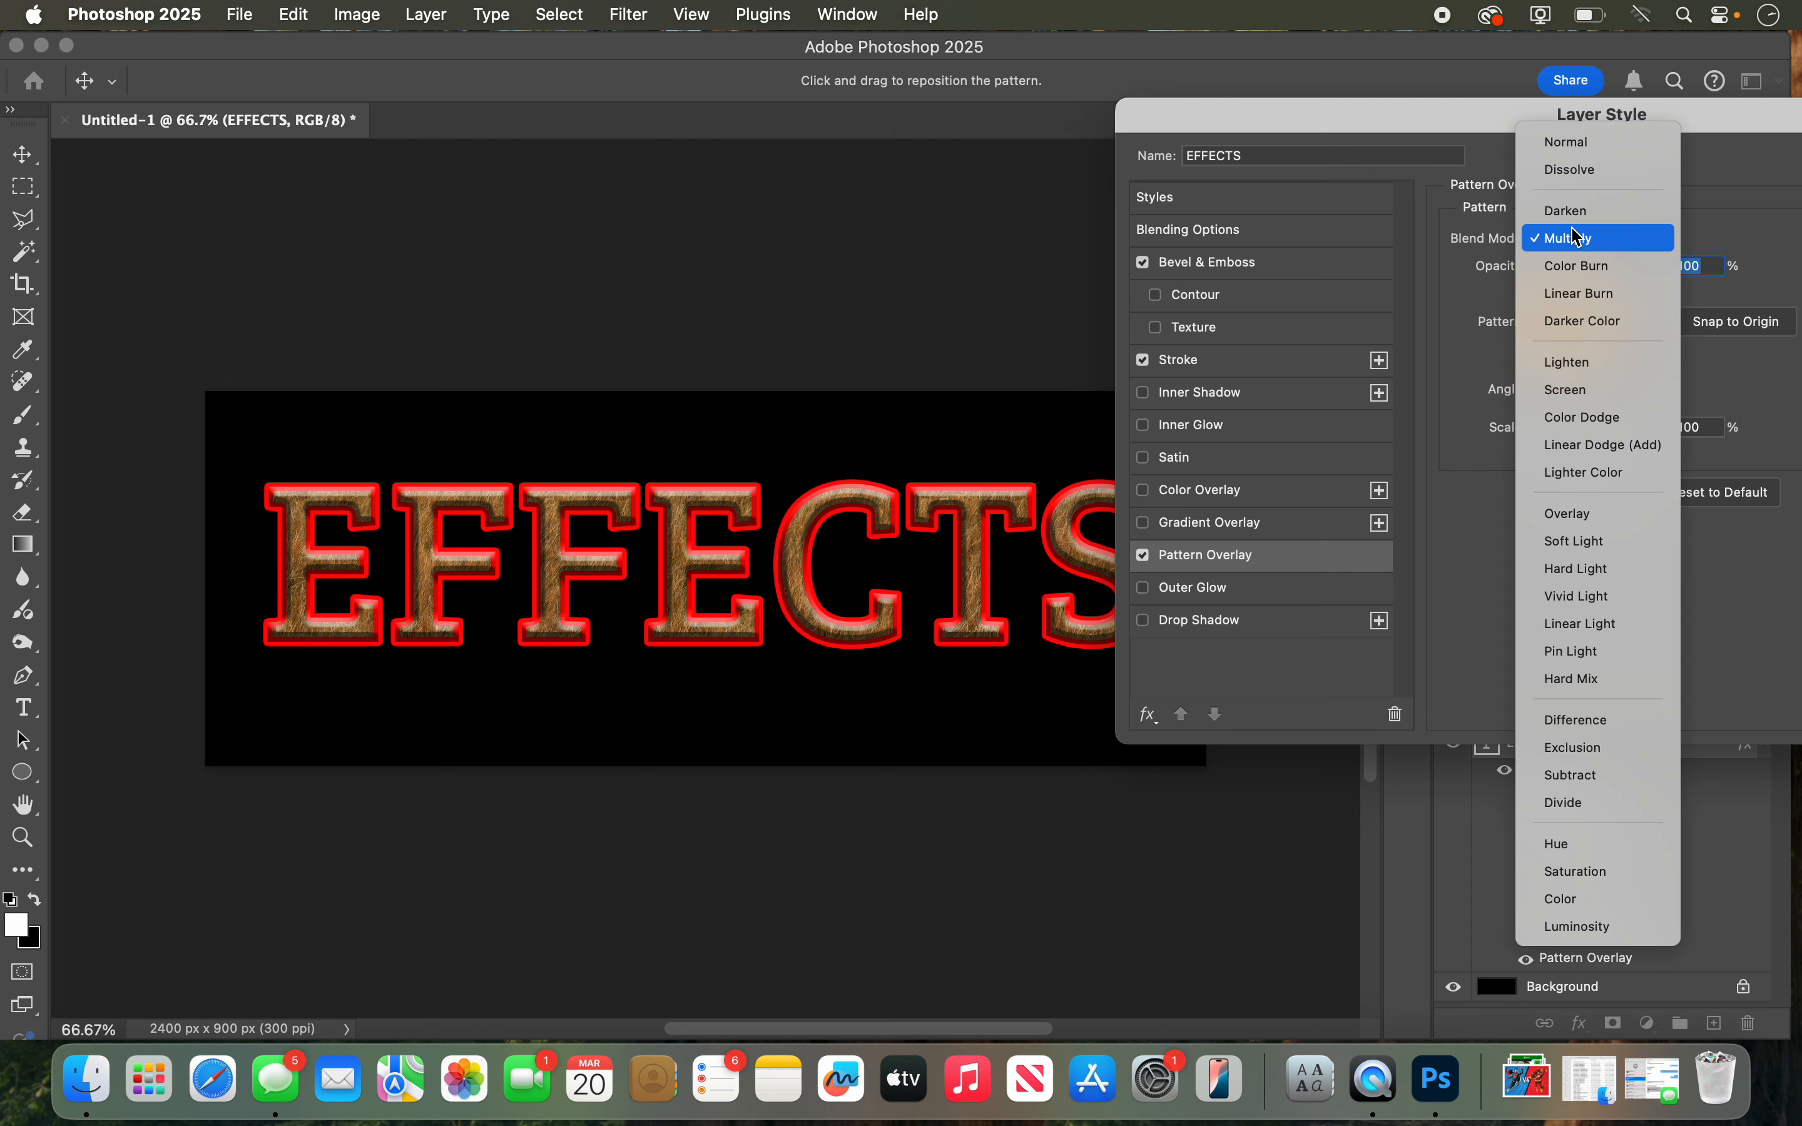
{"action": "left_click", "coordinate": [1582, 266]}
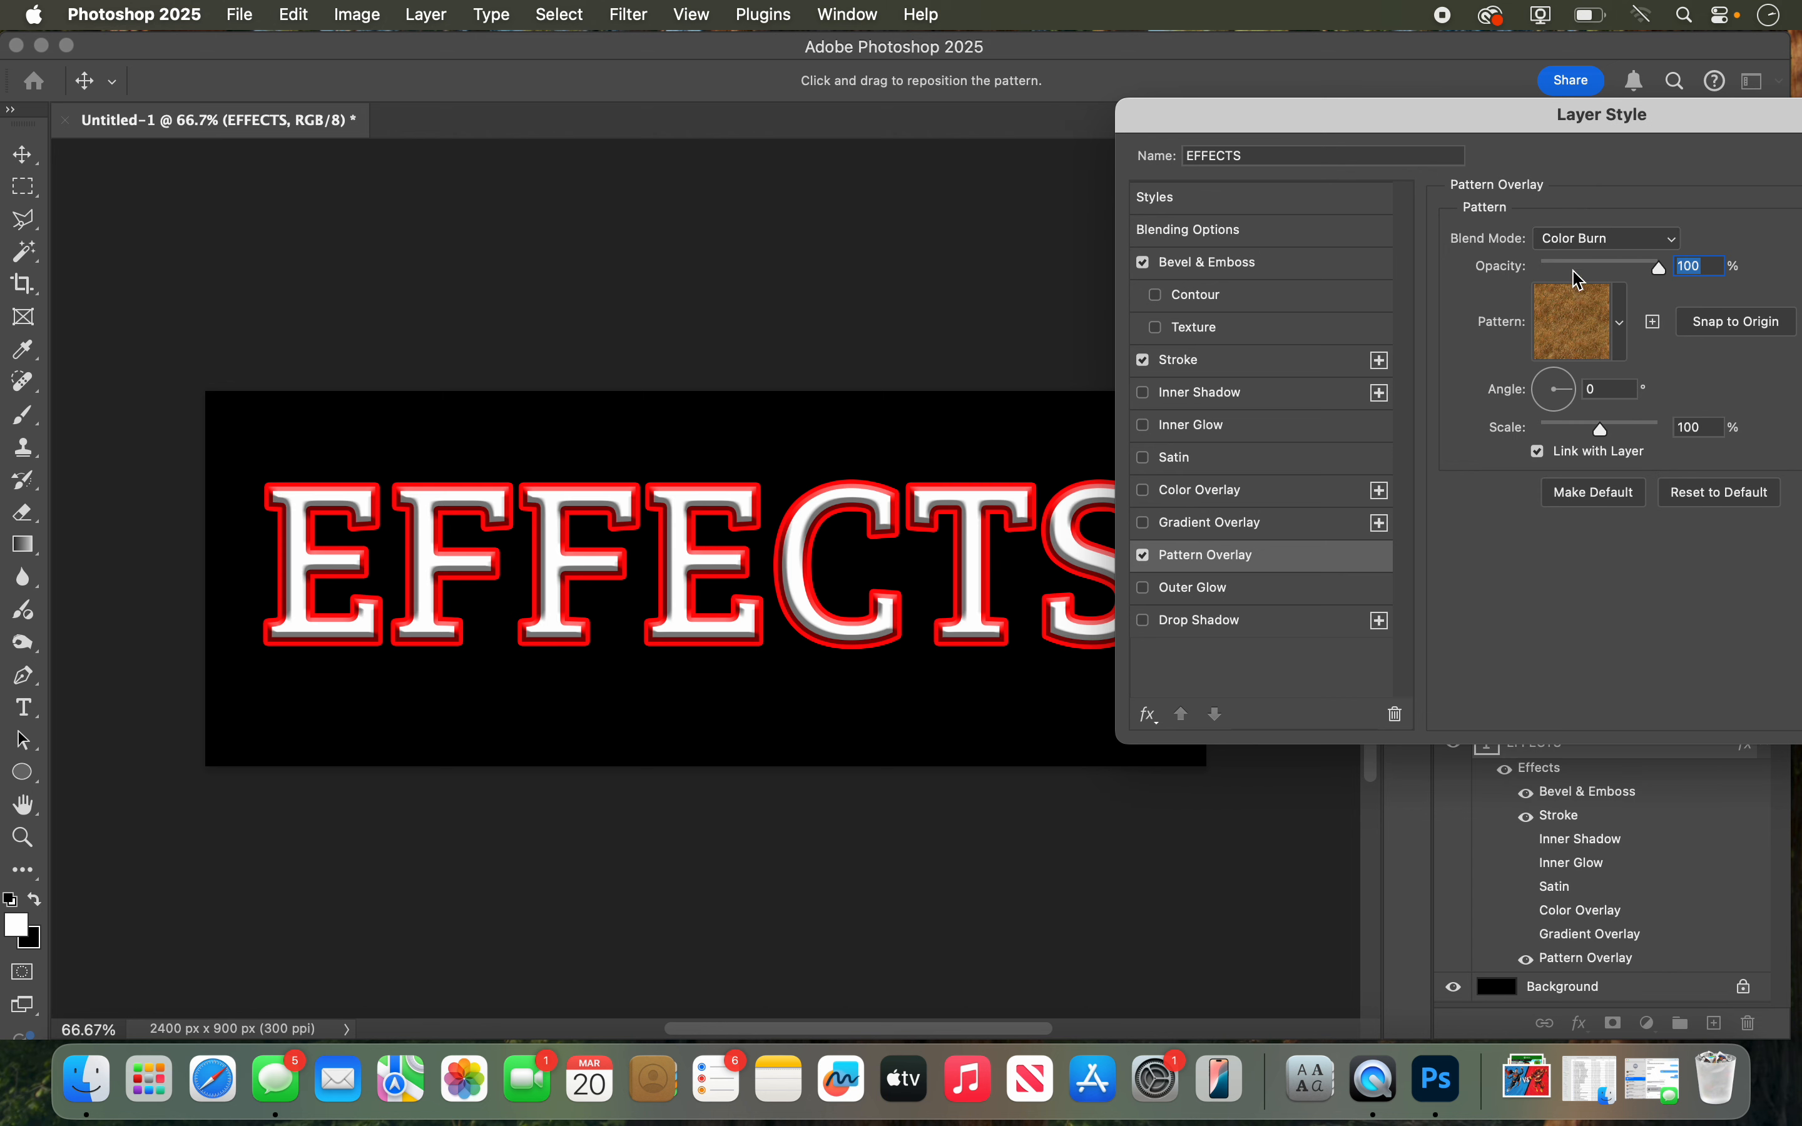
{"action": "left_click", "coordinate": [1579, 238]}
{"action": "left_click", "coordinate": [1599, 513]}
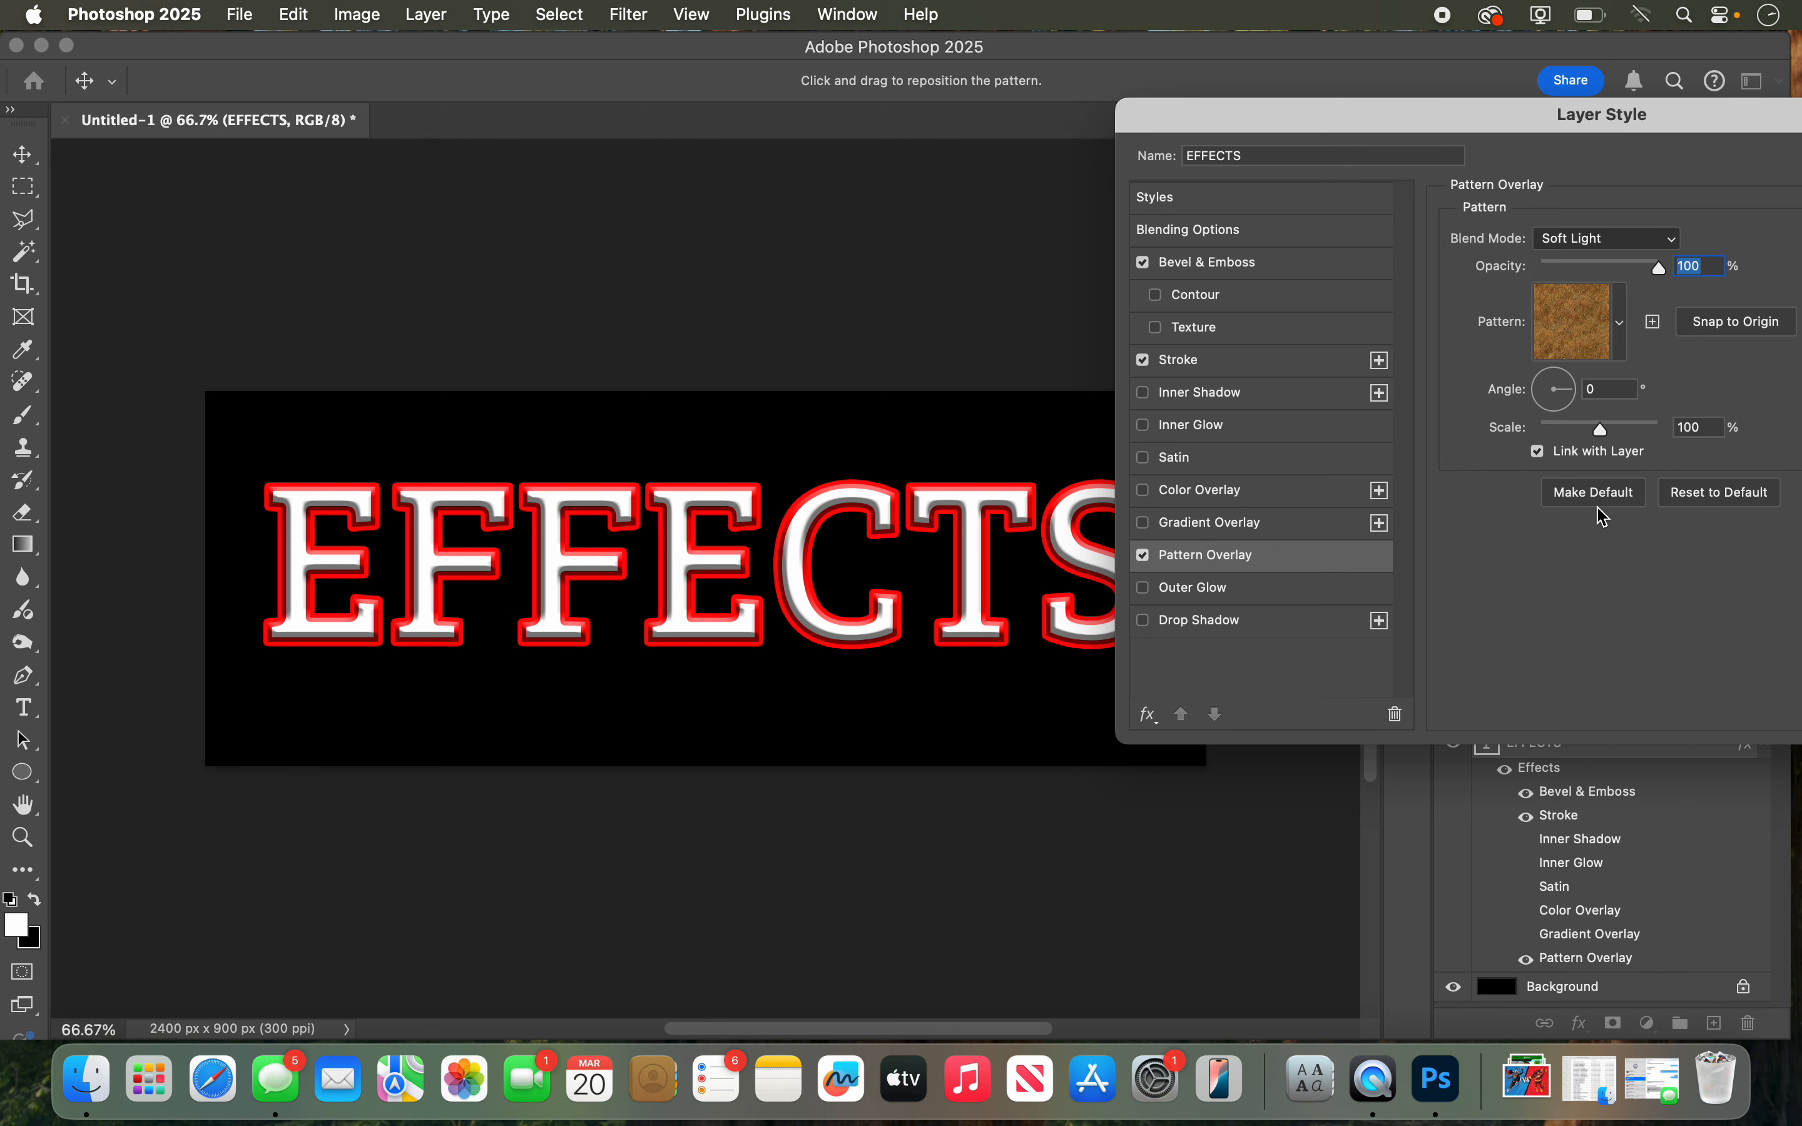
{"action": "left_click", "coordinate": [1564, 239]}
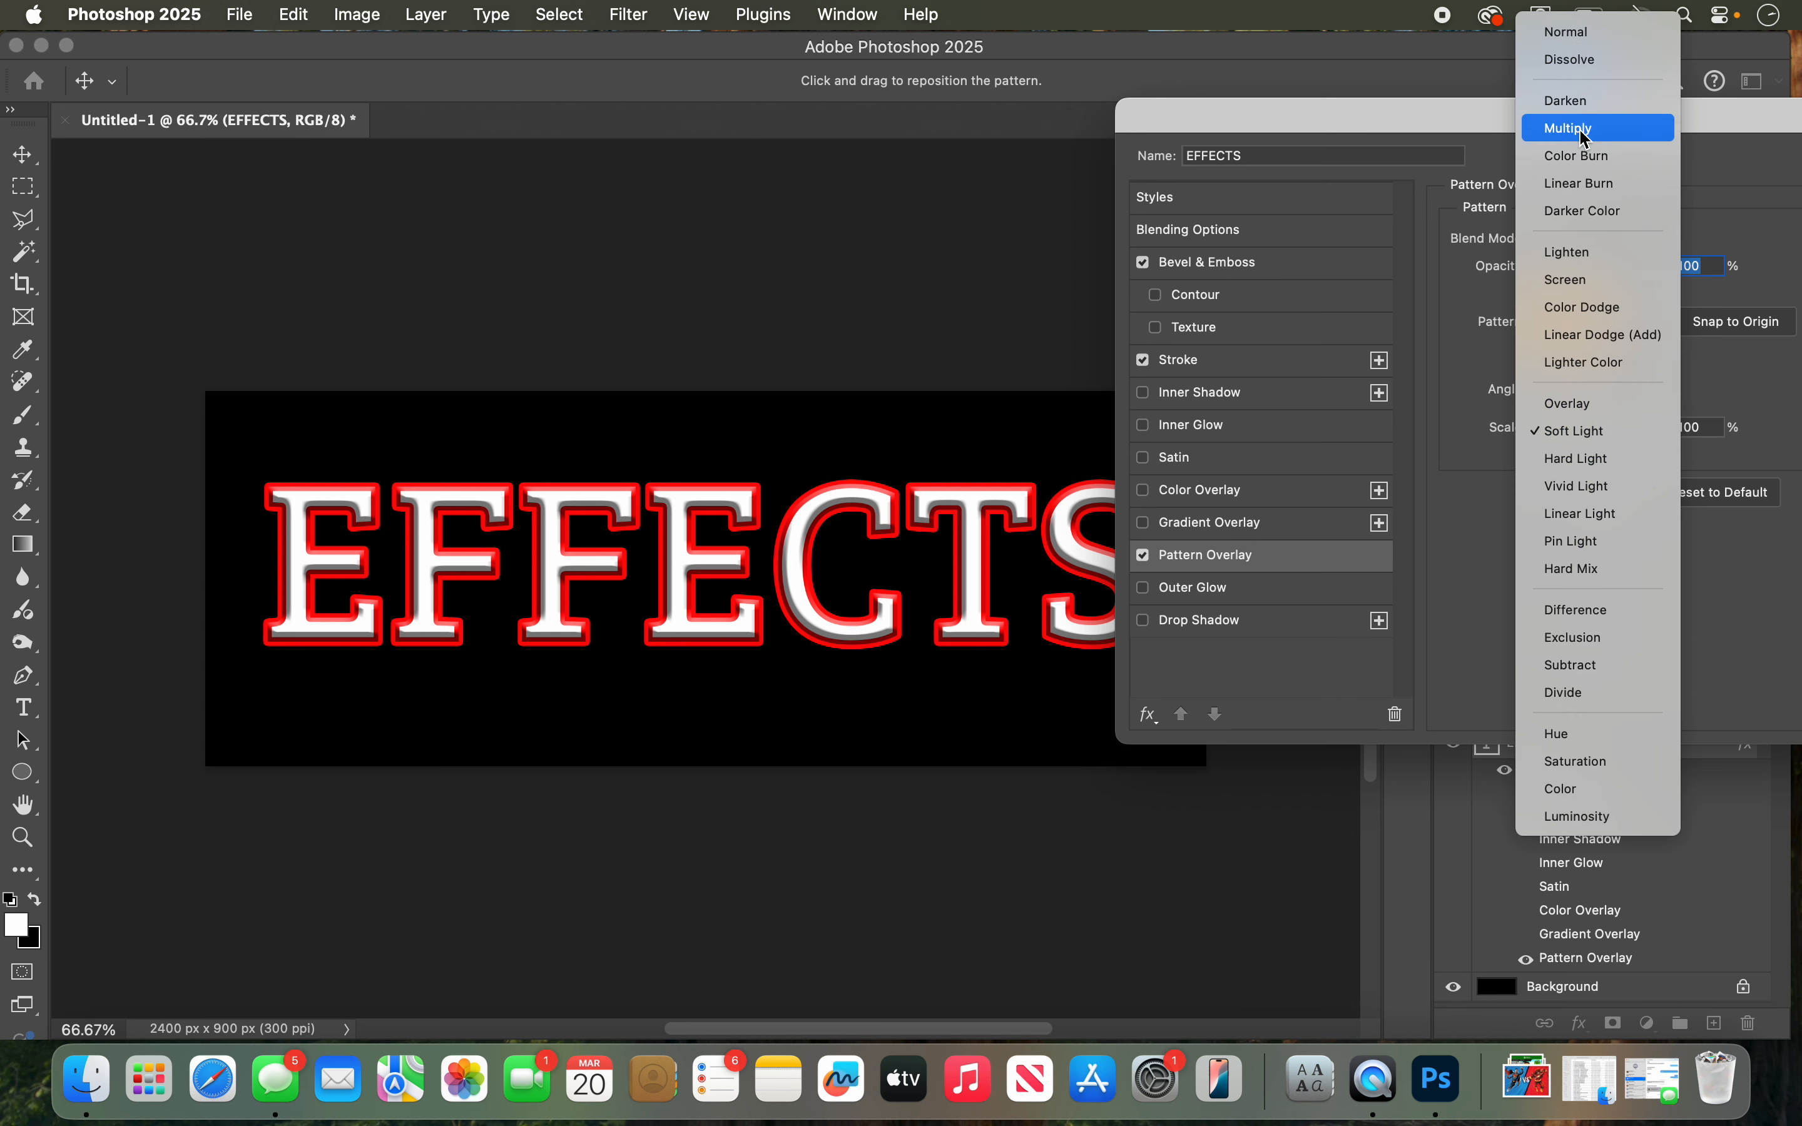
{"action": "left_click", "coordinate": [1583, 133]}
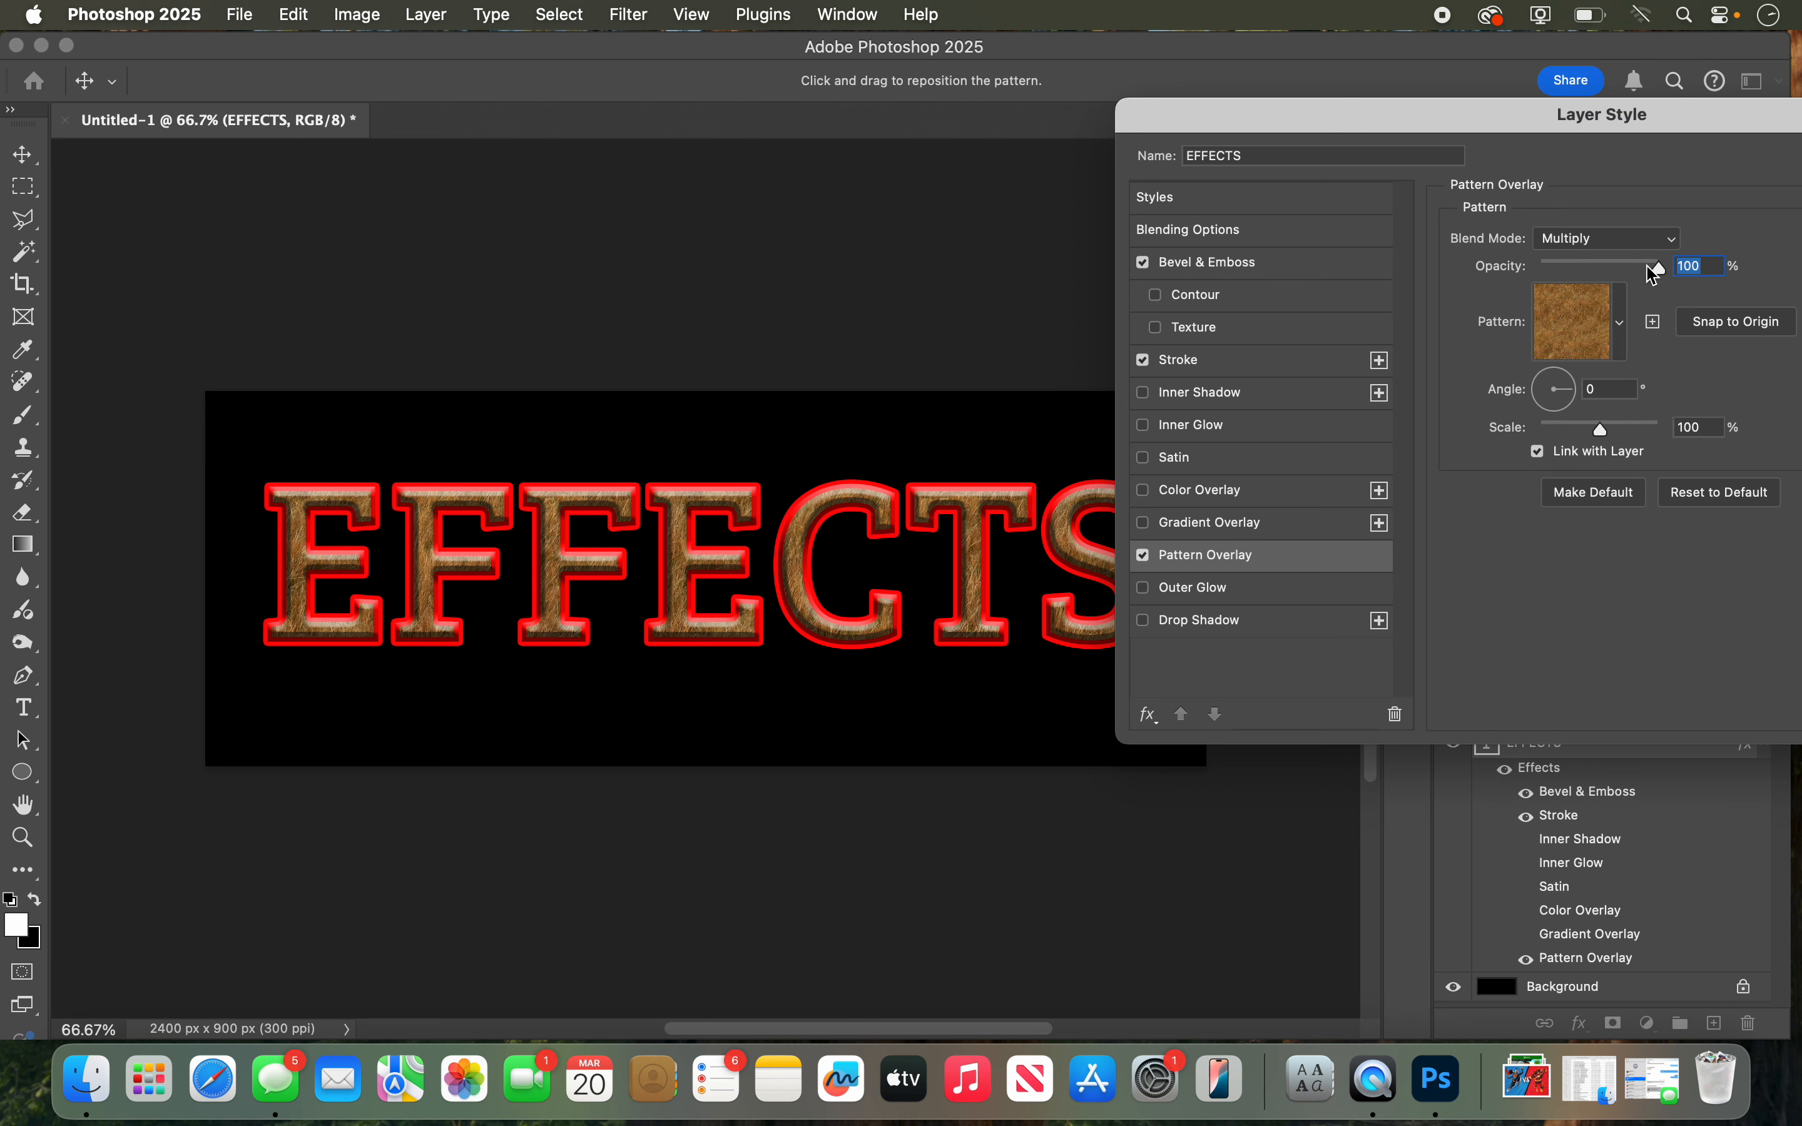
{"action": "left_click_drag", "start_coordinate": [1648, 264], "coordinate": [1601, 260]}
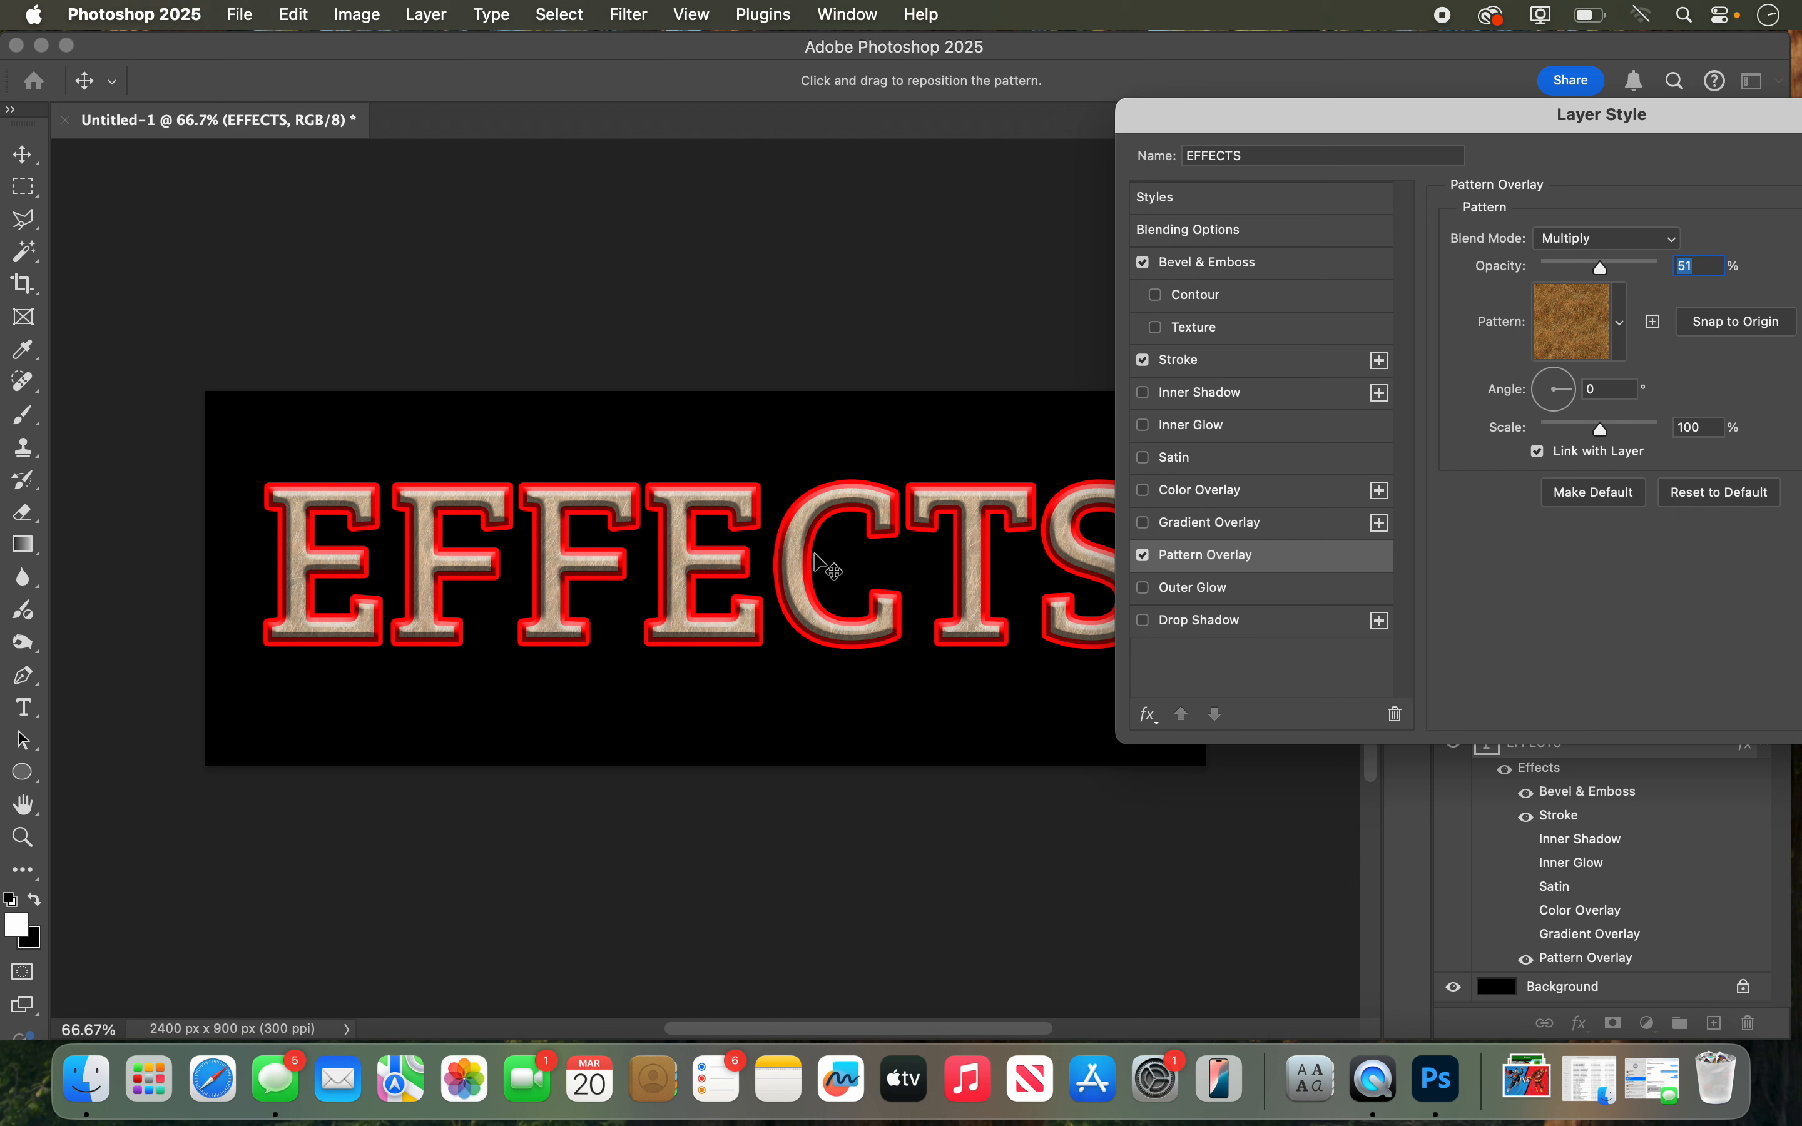
Step: Try a green Outer Glow on the text with its size reduced to 21 px
{"action": "left_click", "coordinate": [1164, 594]}
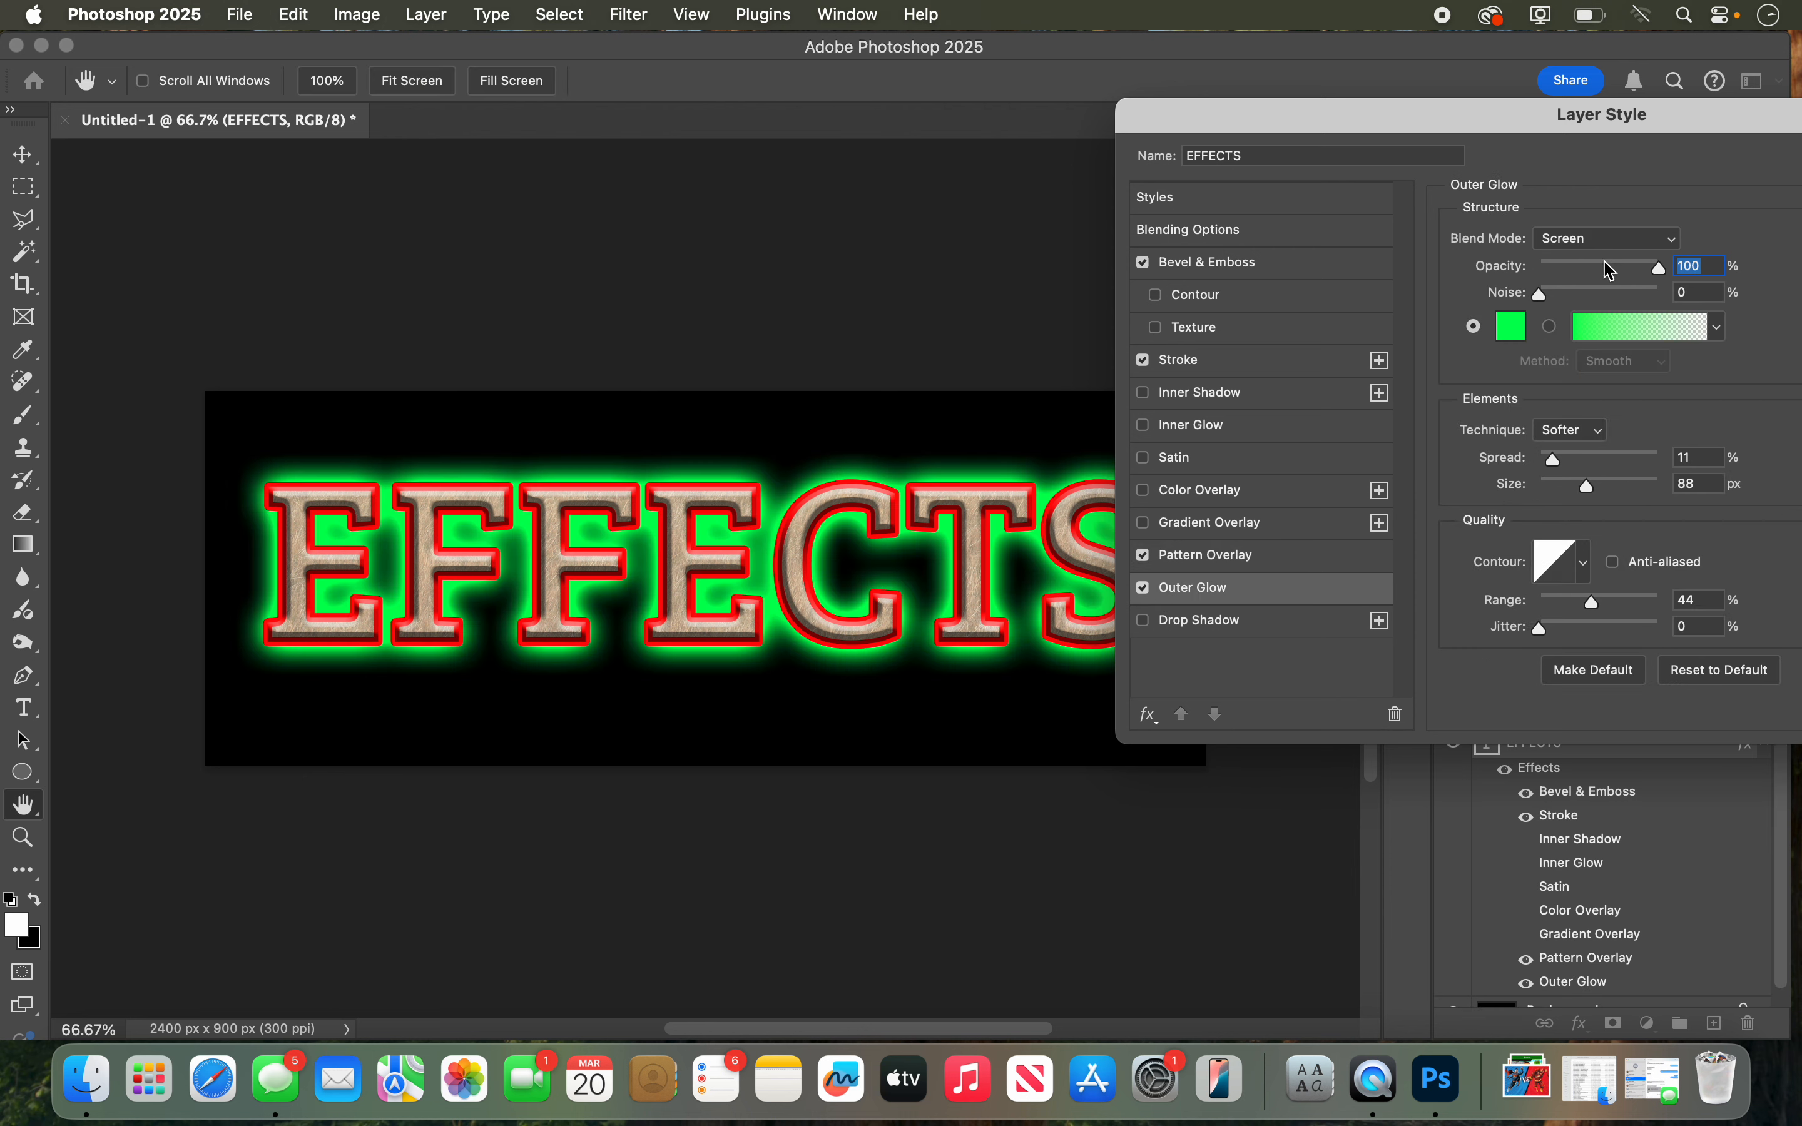
{"action": "mouse_move", "coordinate": [1587, 486]}
{"action": "left_mouse_down"}
{"action": "mouse_move", "coordinate": [1562, 488]}
{"action": "mouse_move", "coordinate": [1564, 462]}
{"action": "mouse_move", "coordinate": [1582, 463]}
{"action": "mouse_move", "coordinate": [1555, 463]}
{"action": "mouse_move", "coordinate": [1559, 485]}
{"action": "left_mouse_up"}
{"action": "left_click", "coordinate": [1555, 488]}
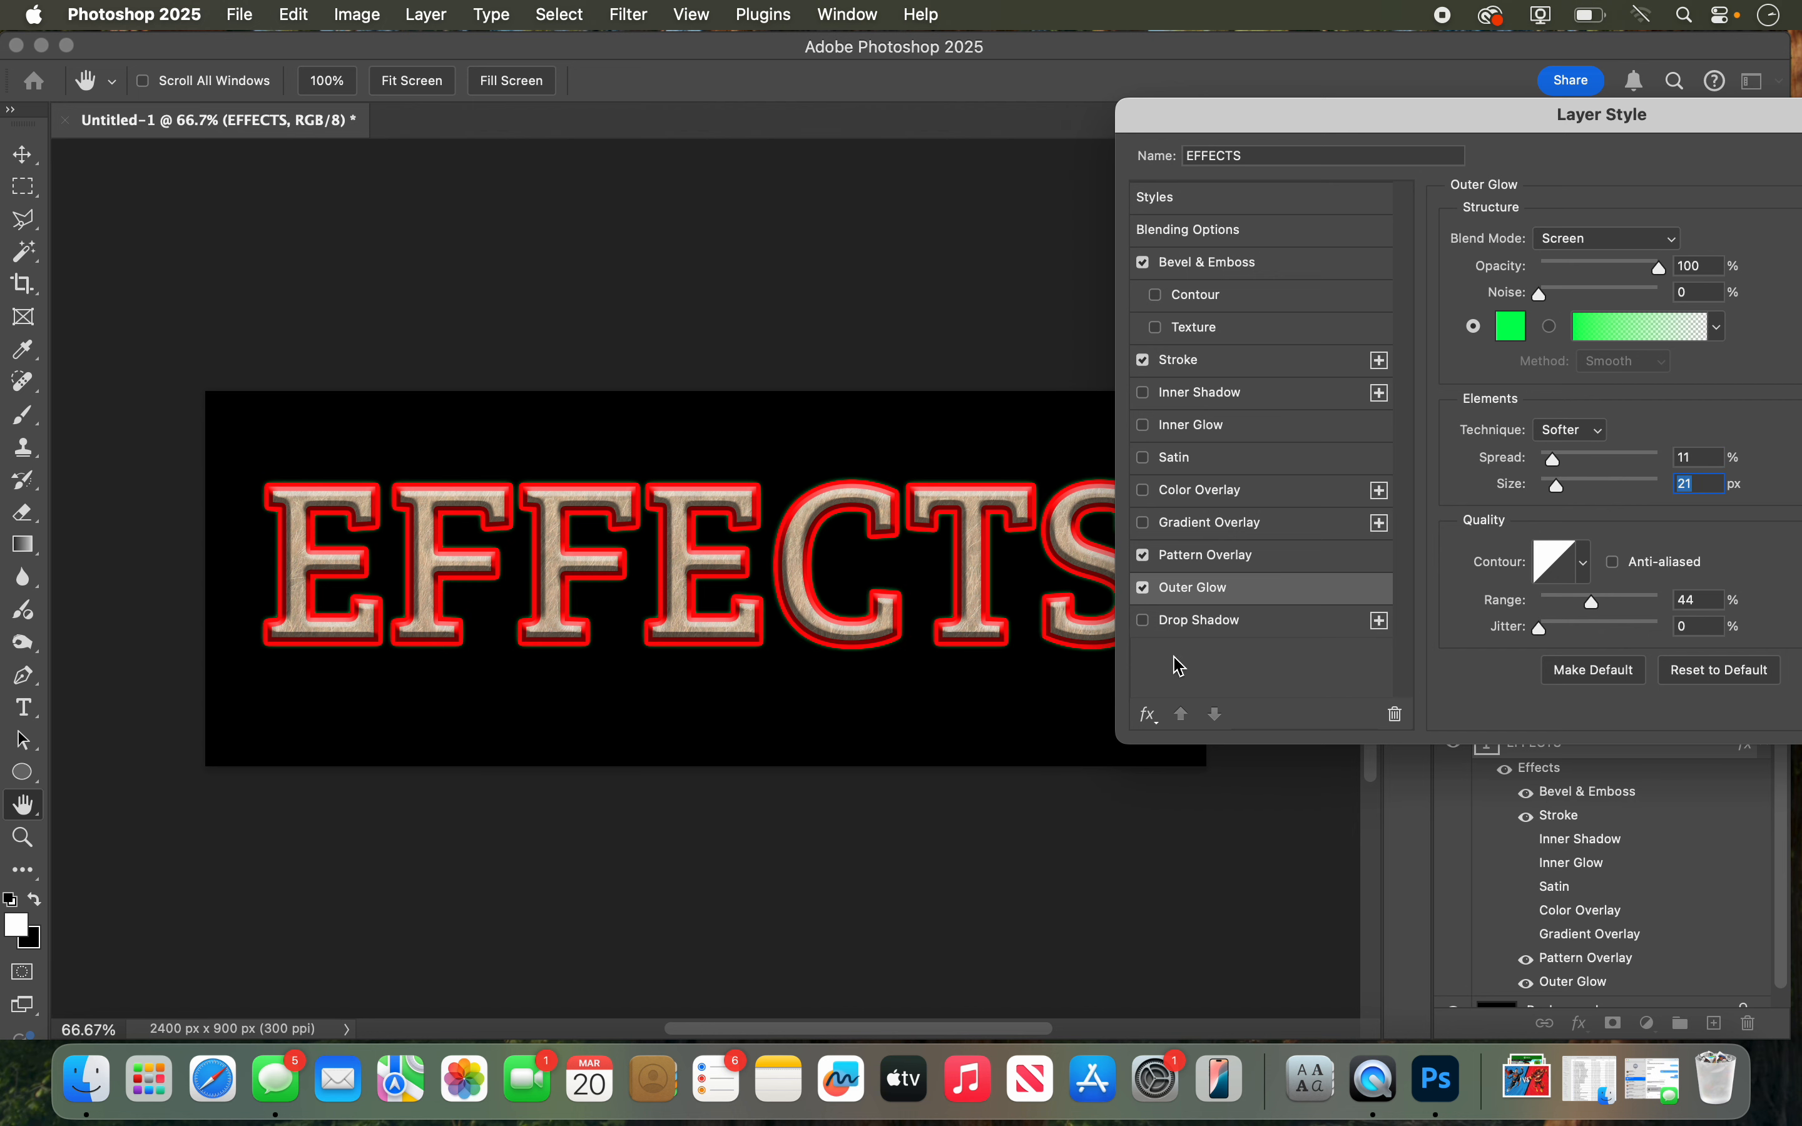
Step: Try a white Drop Shadow in Normal blend mode at 101 px size, and turn off both it and the Outer Glow
{"action": "left_click", "coordinate": [1186, 630]}
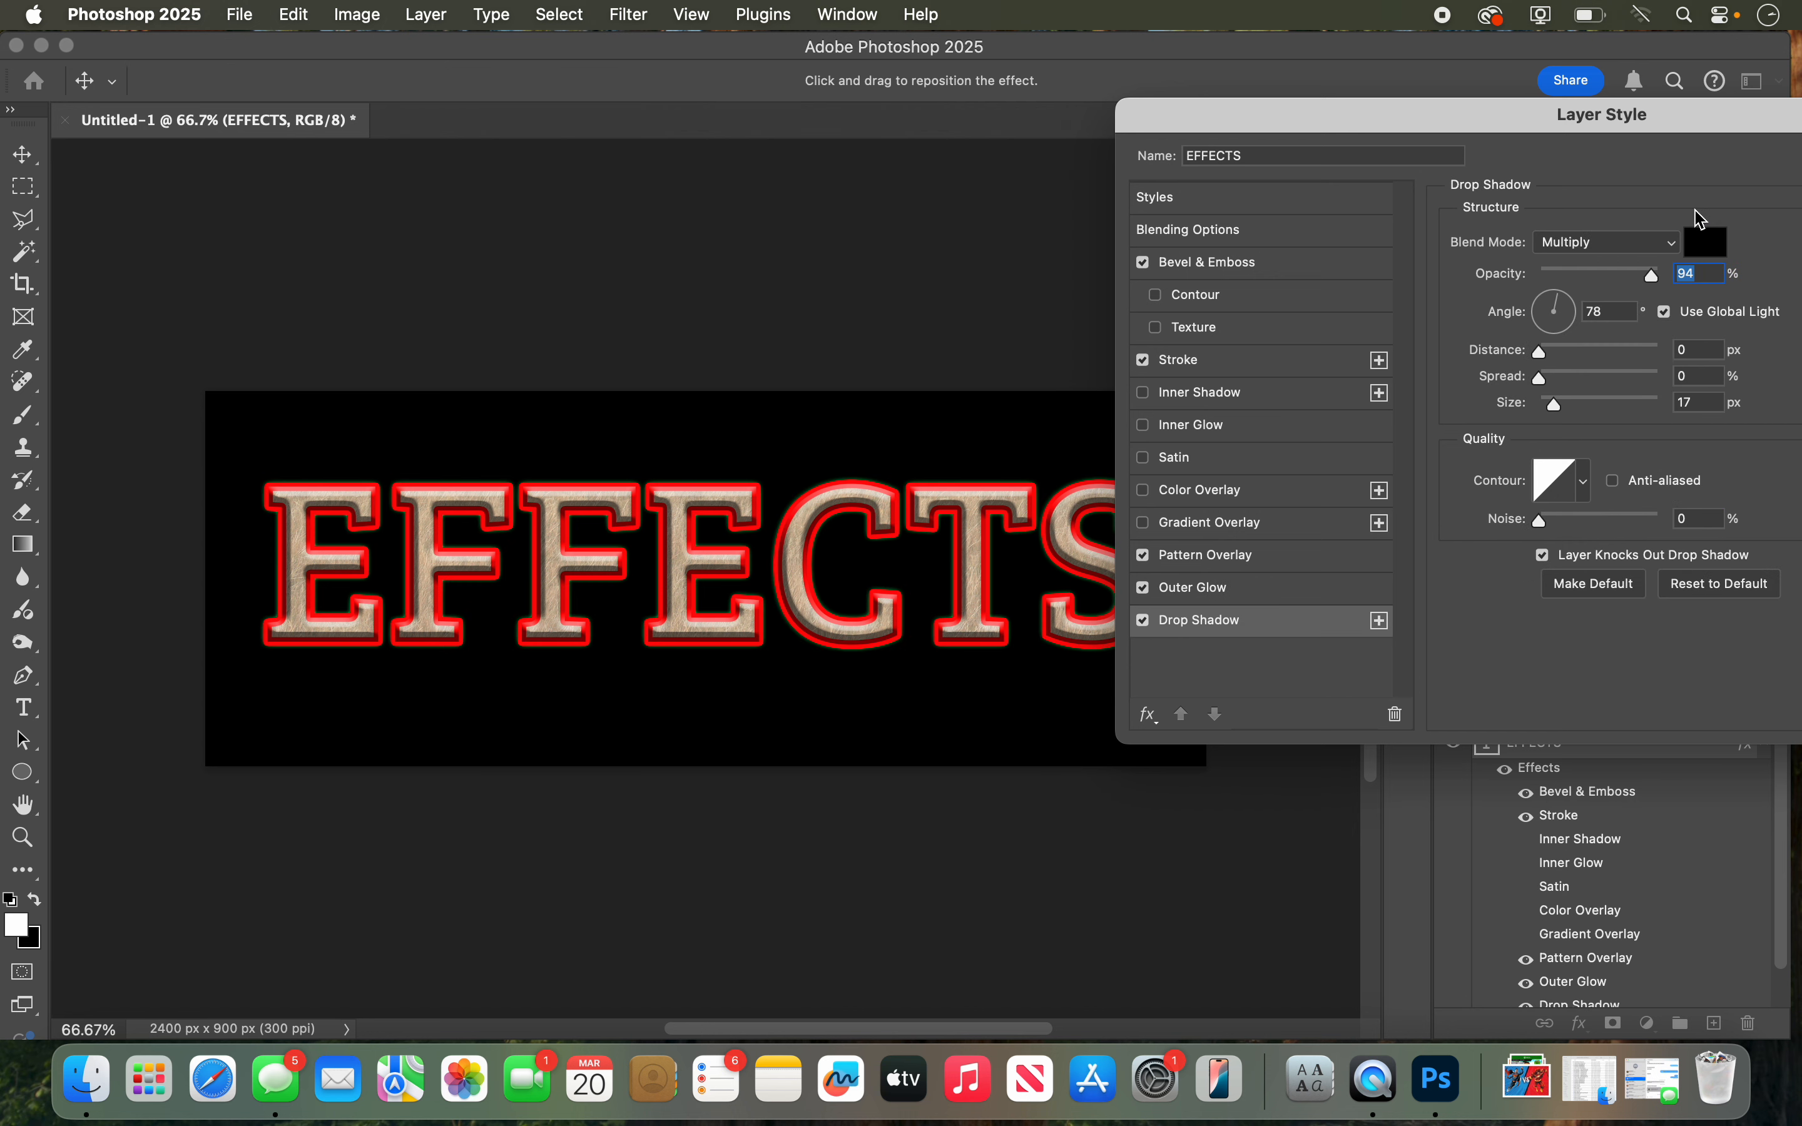
{"action": "left_click", "coordinate": [1711, 241]}
{"action": "left_click", "coordinate": [941, 140]}
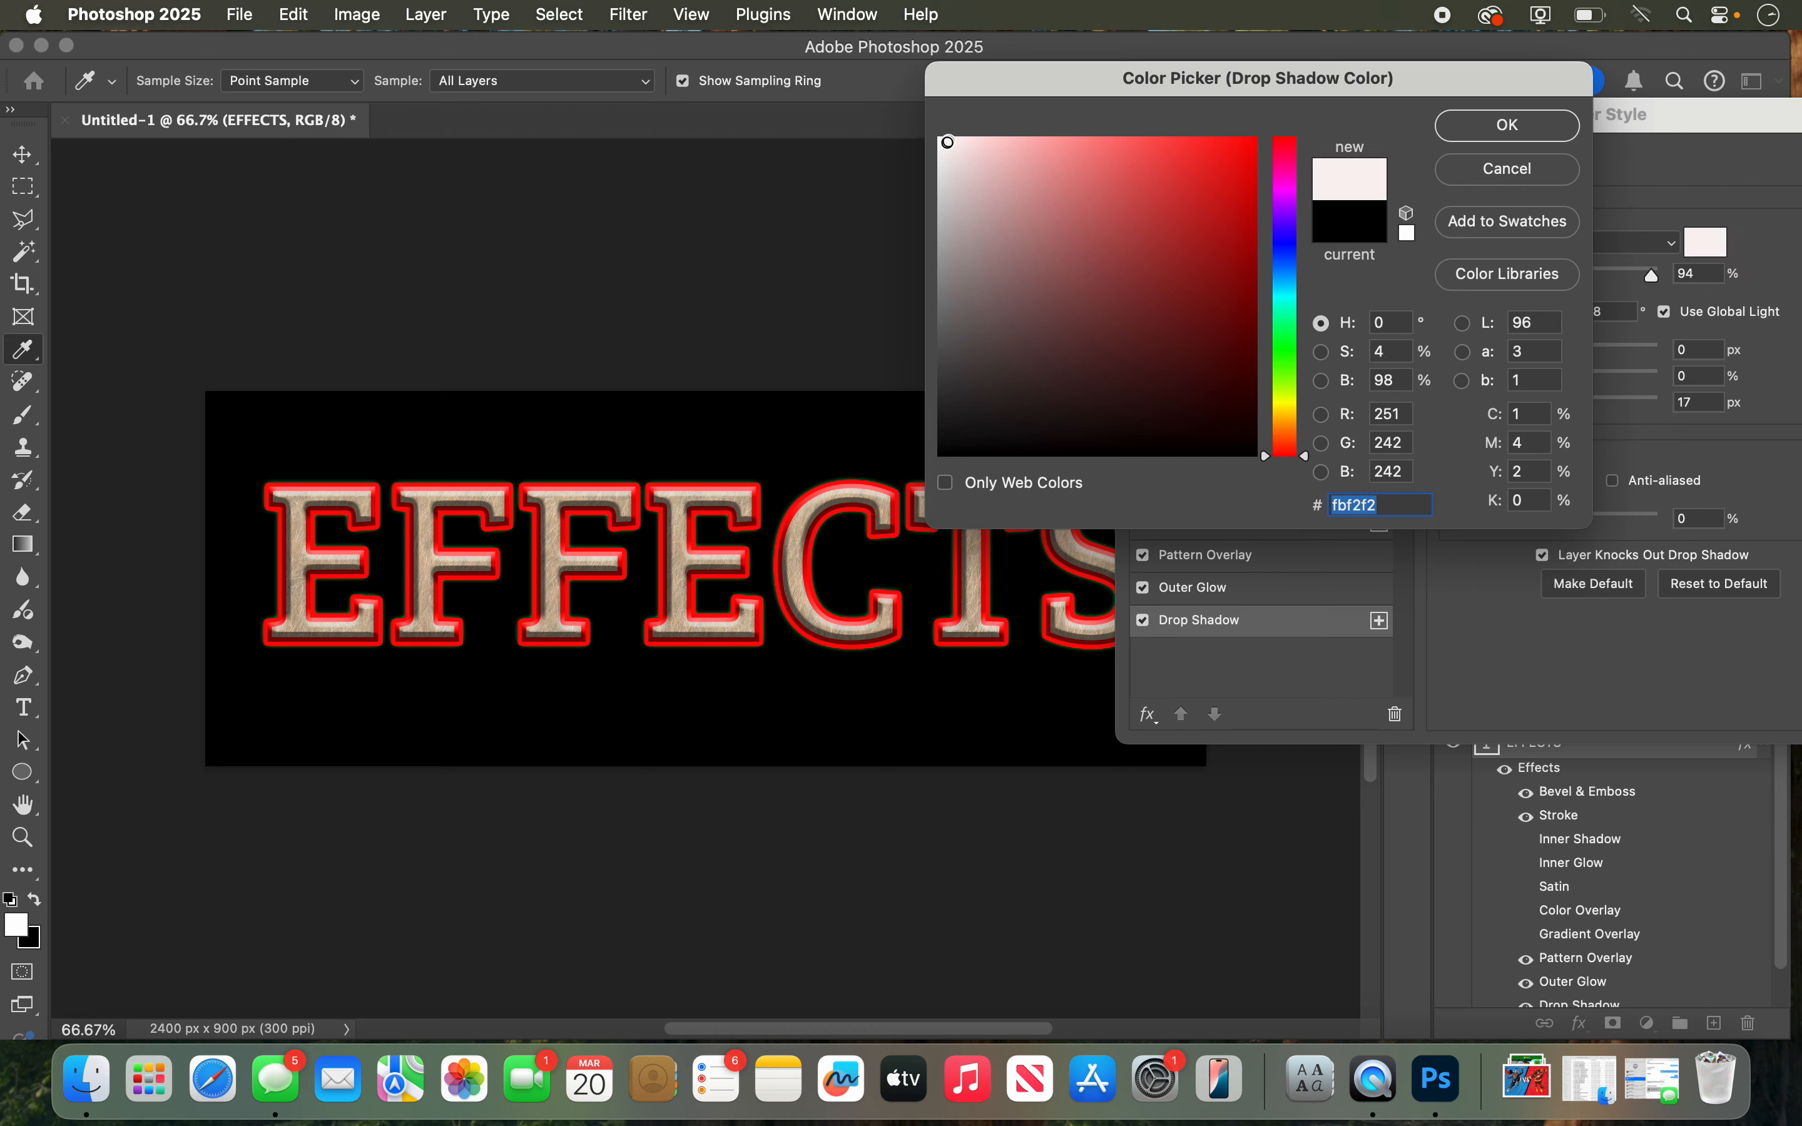
{"action": "left_click", "coordinate": [1485, 125]}
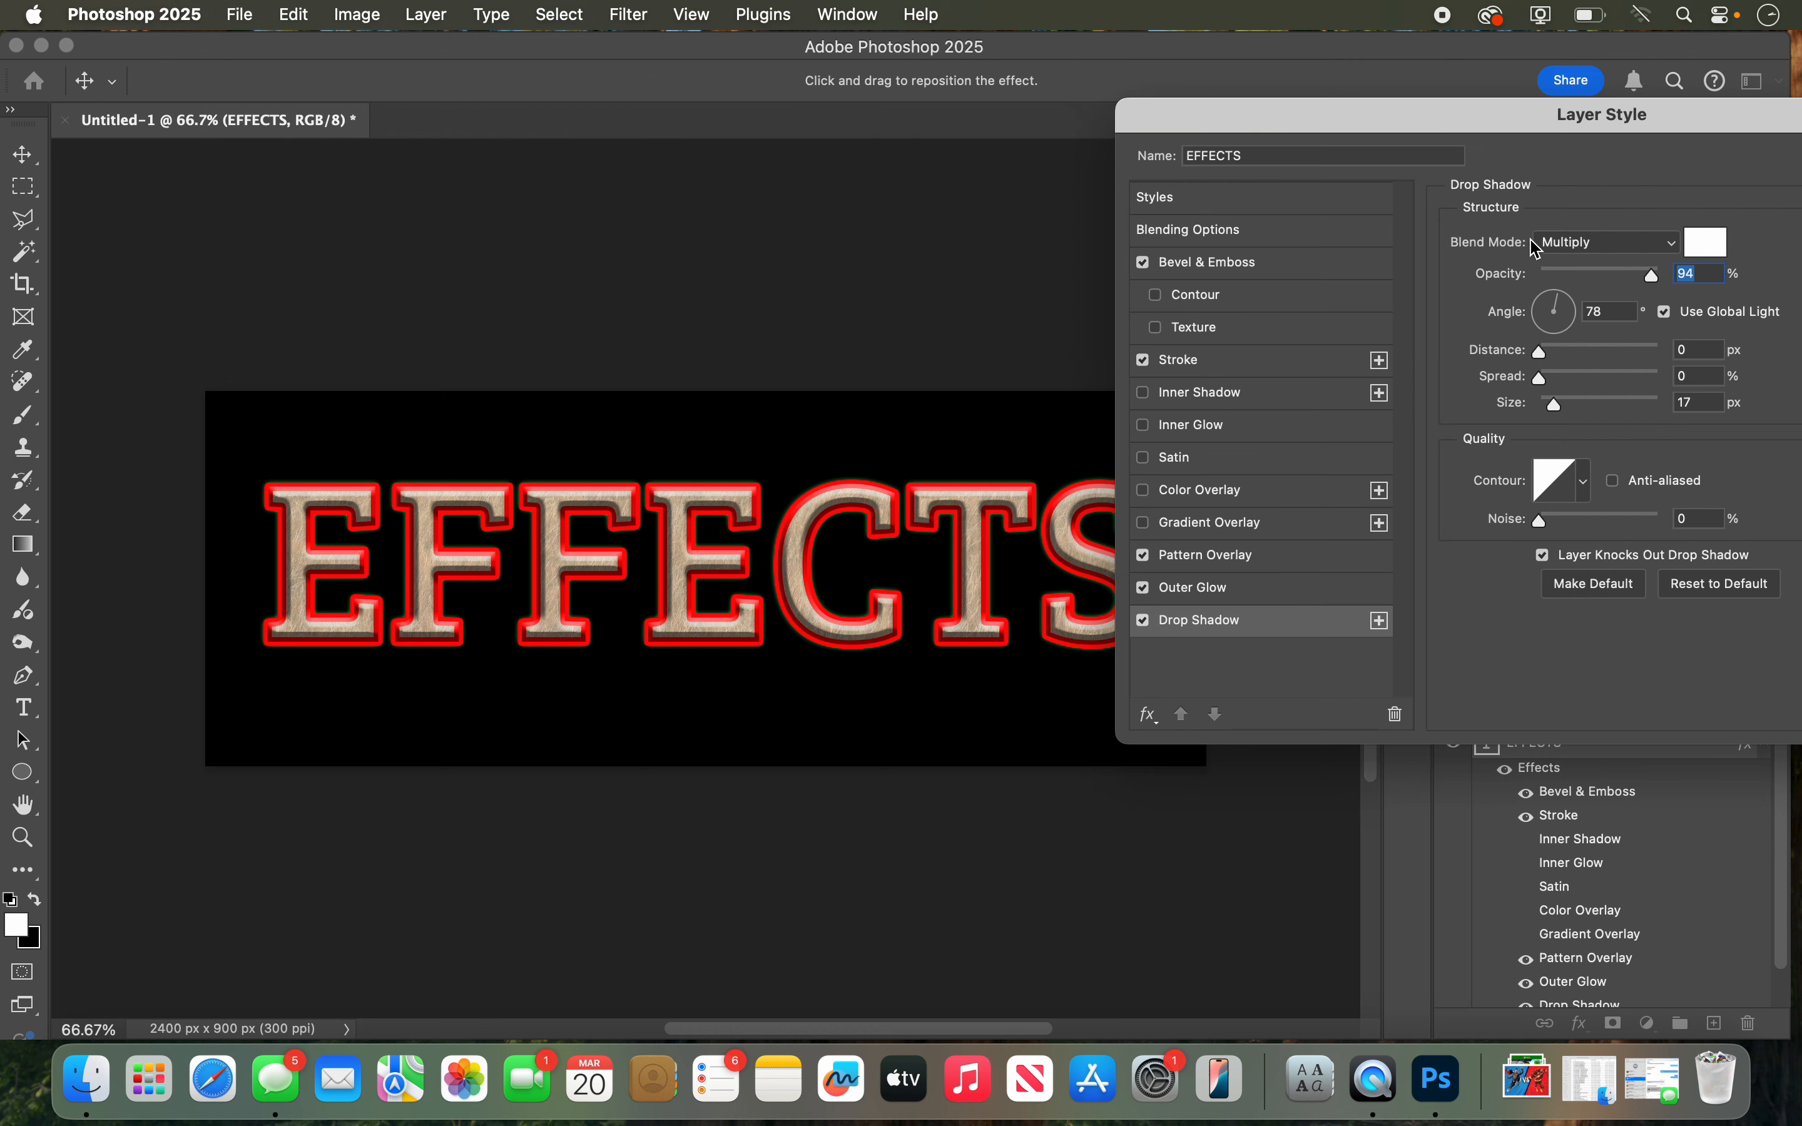
{"action": "left_click", "coordinate": [1568, 246]}
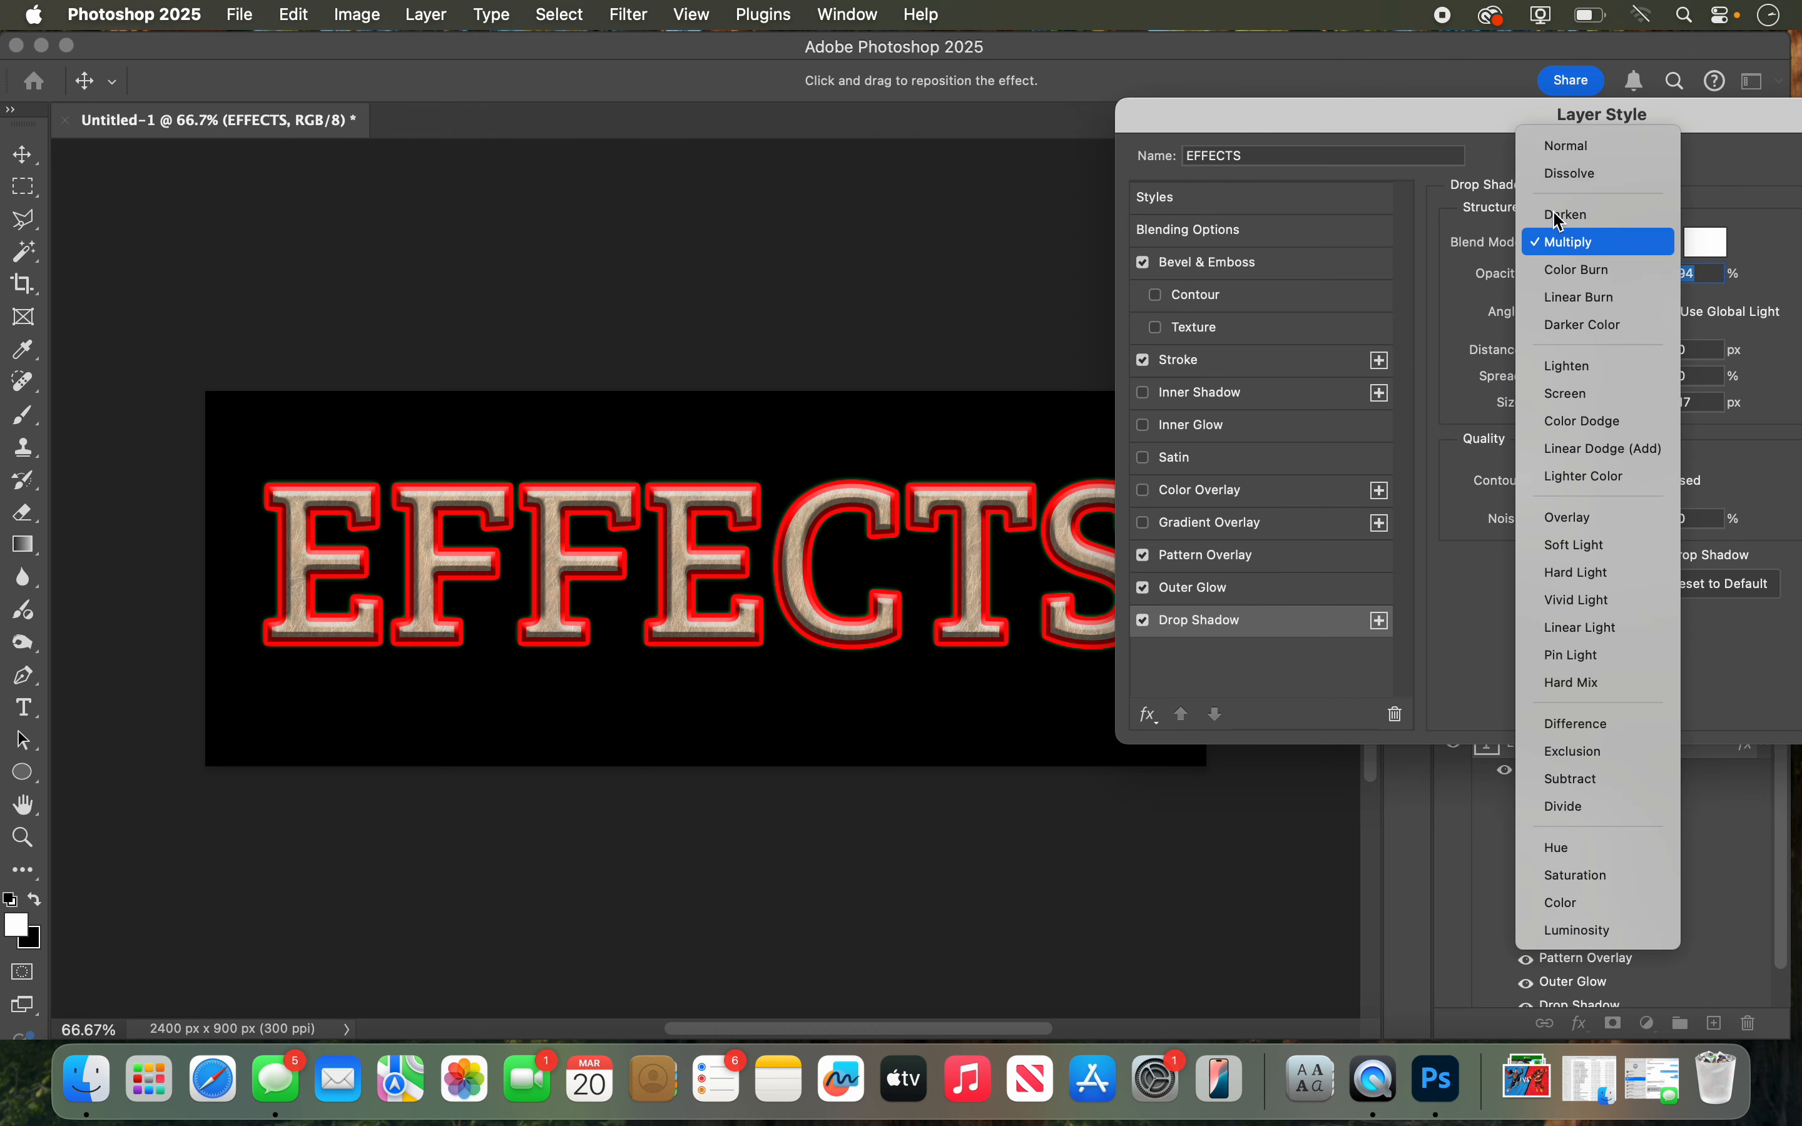
{"action": "left_click", "coordinate": [1570, 146]}
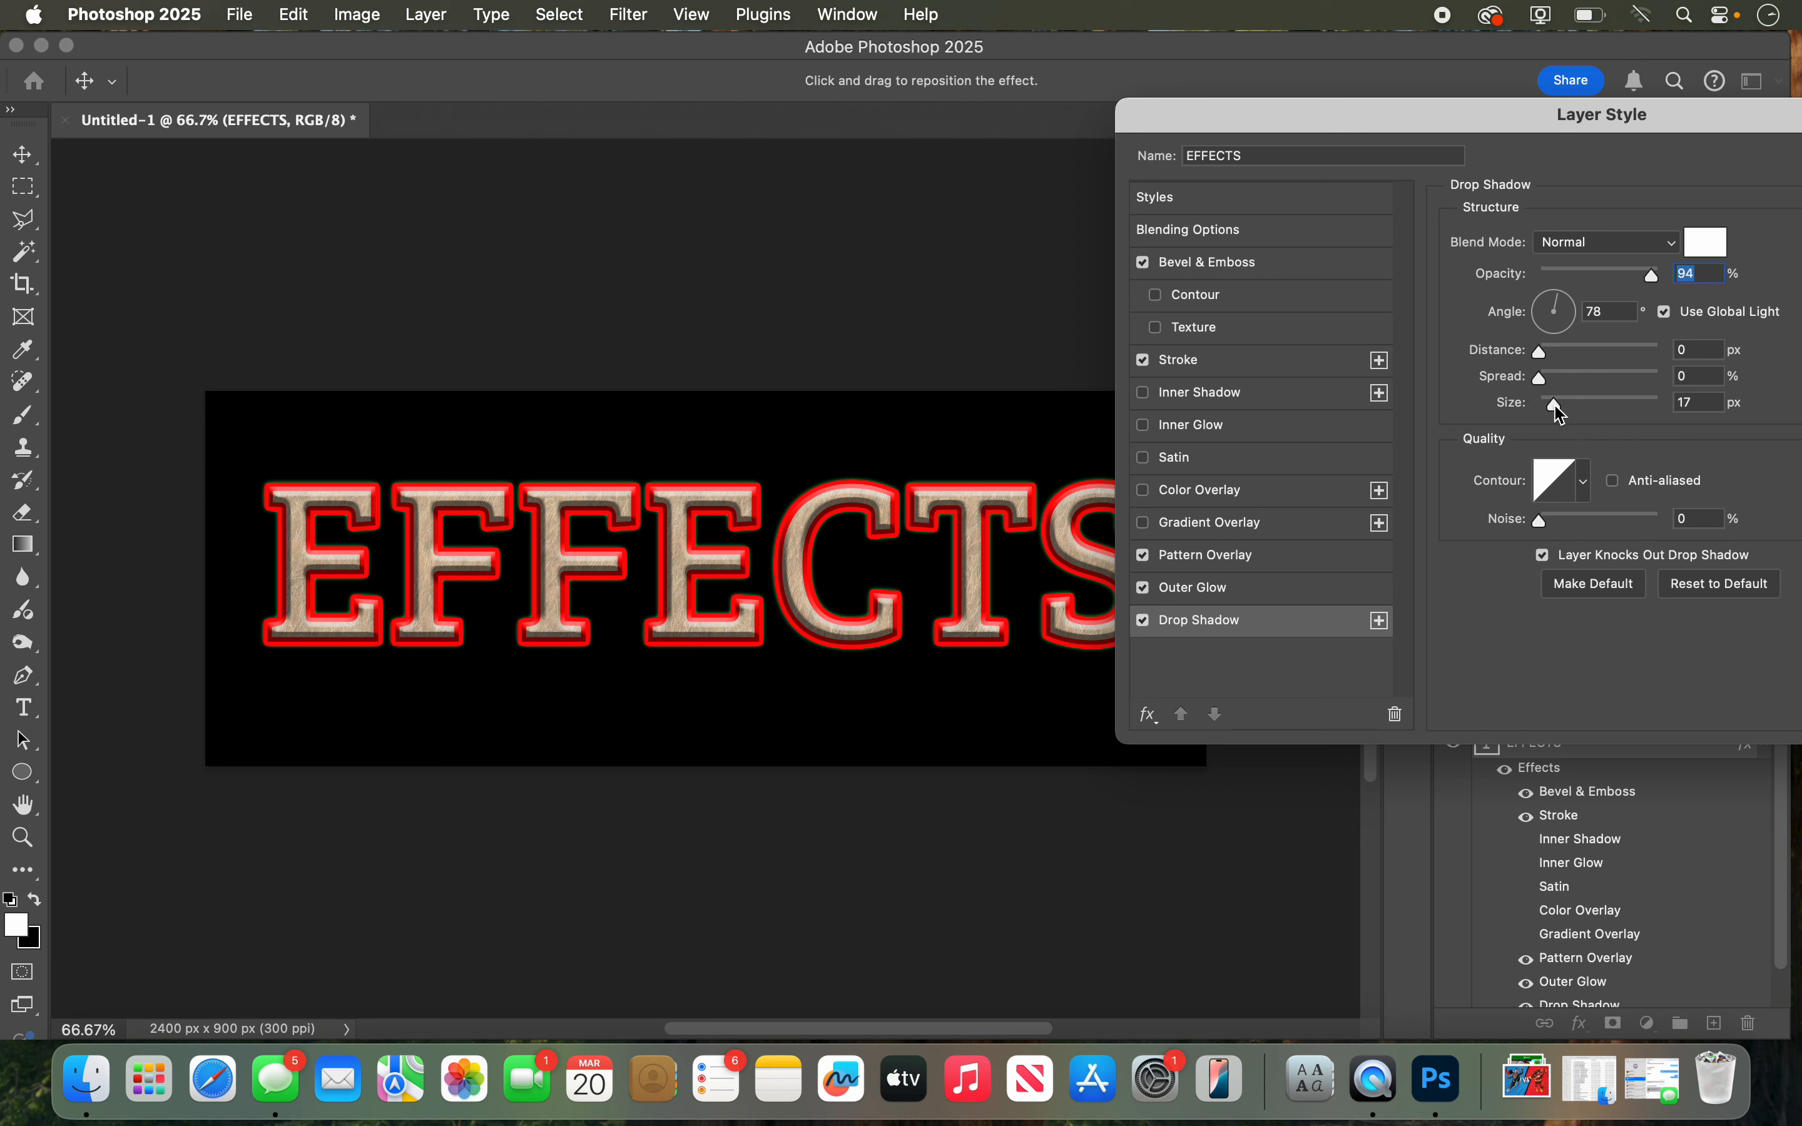
{"action": "left_click_drag", "start_coordinate": [1562, 412], "coordinate": [1583, 386]}
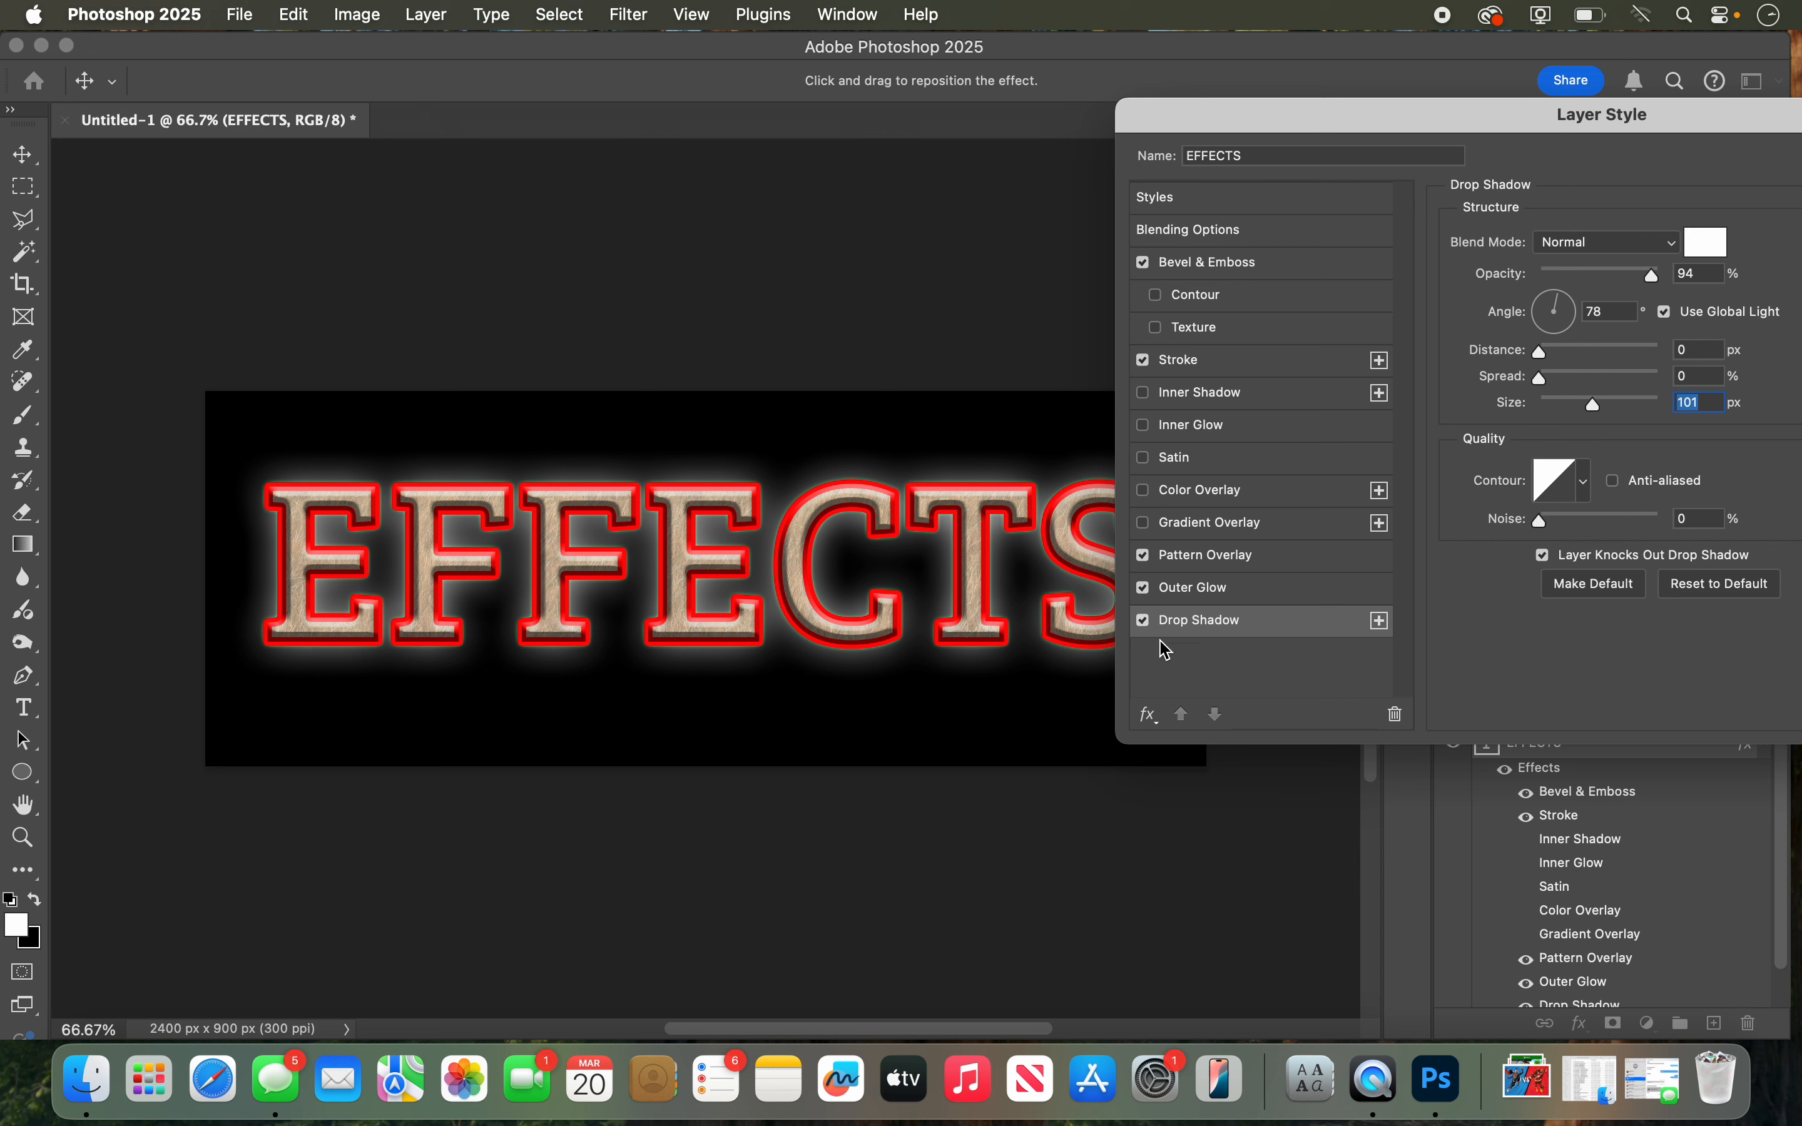
{"action": "left_click", "coordinate": [1145, 621]}
{"action": "left_click", "coordinate": [1144, 588]}
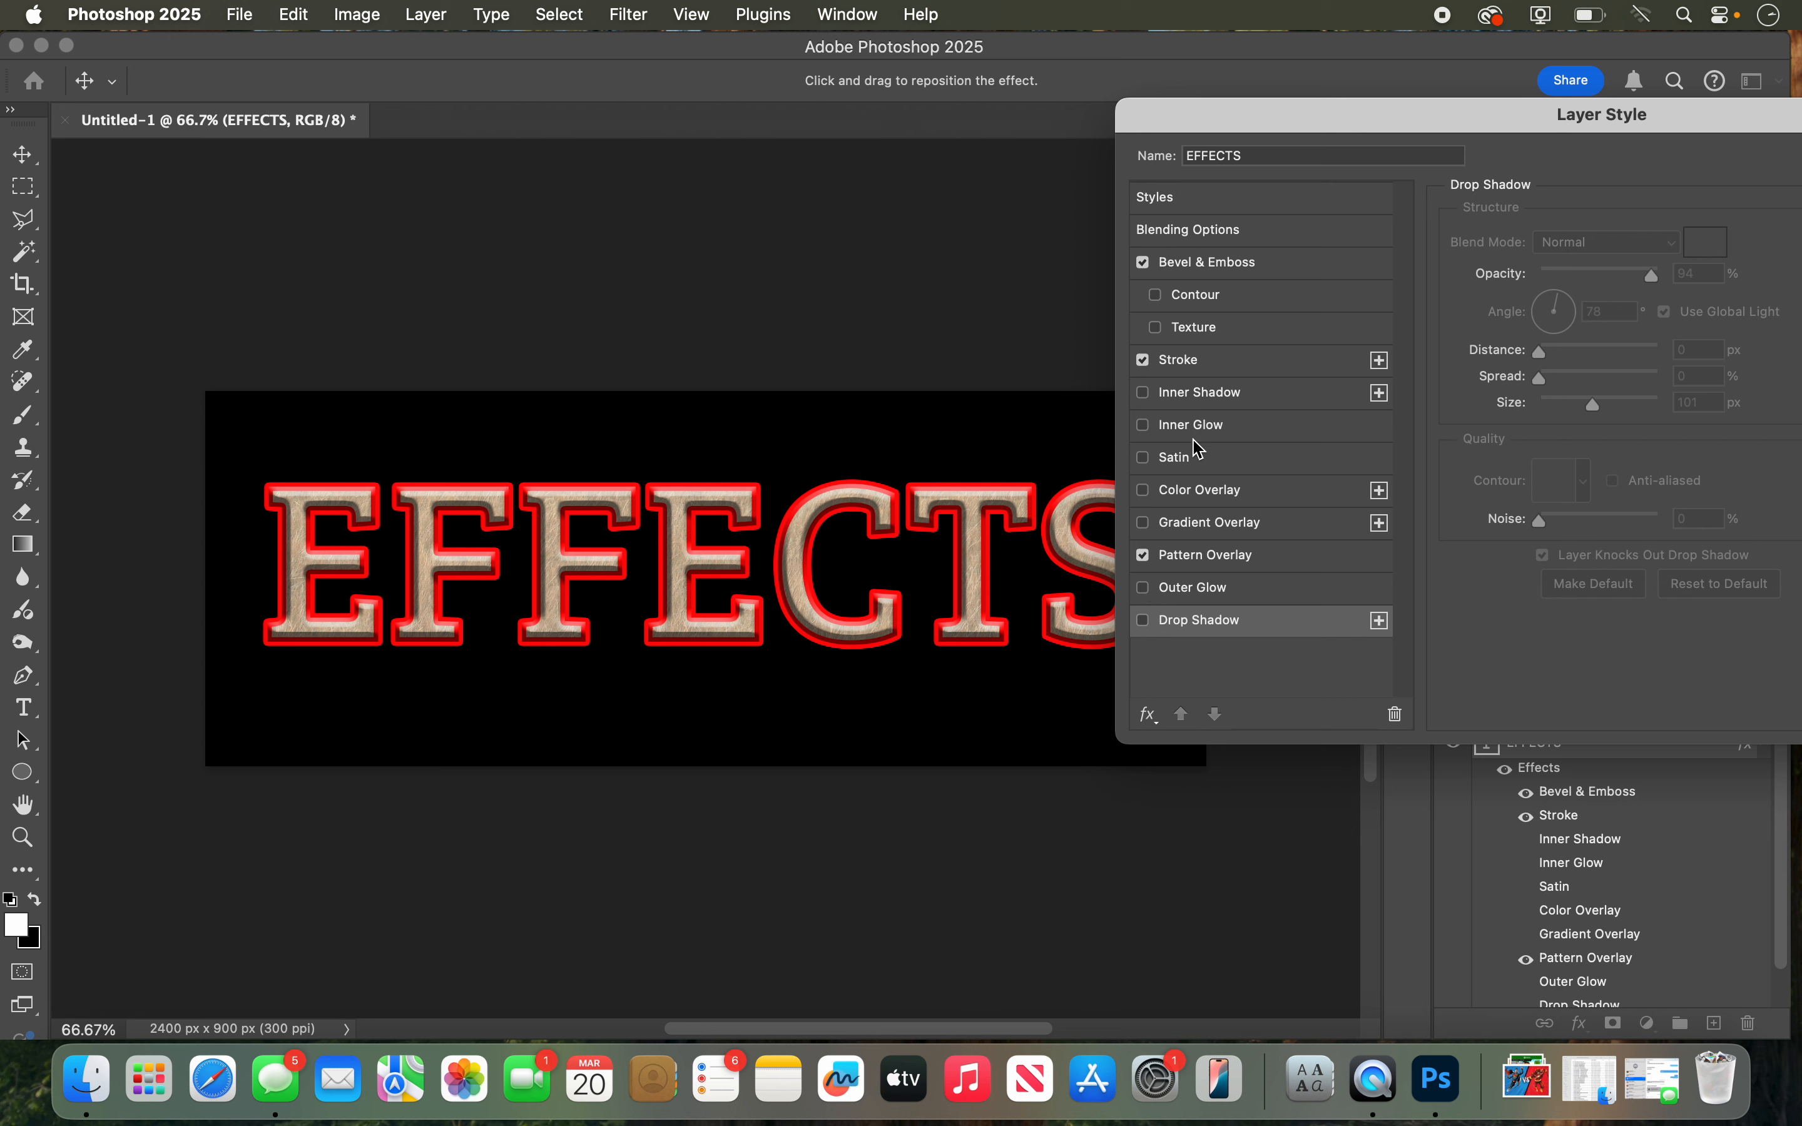
Step: Turn on the blue Color Overlay for the text and set its opacity to 16%
{"action": "left_click", "coordinate": [1148, 492]}
{"action": "left_click", "coordinate": [1186, 494]}
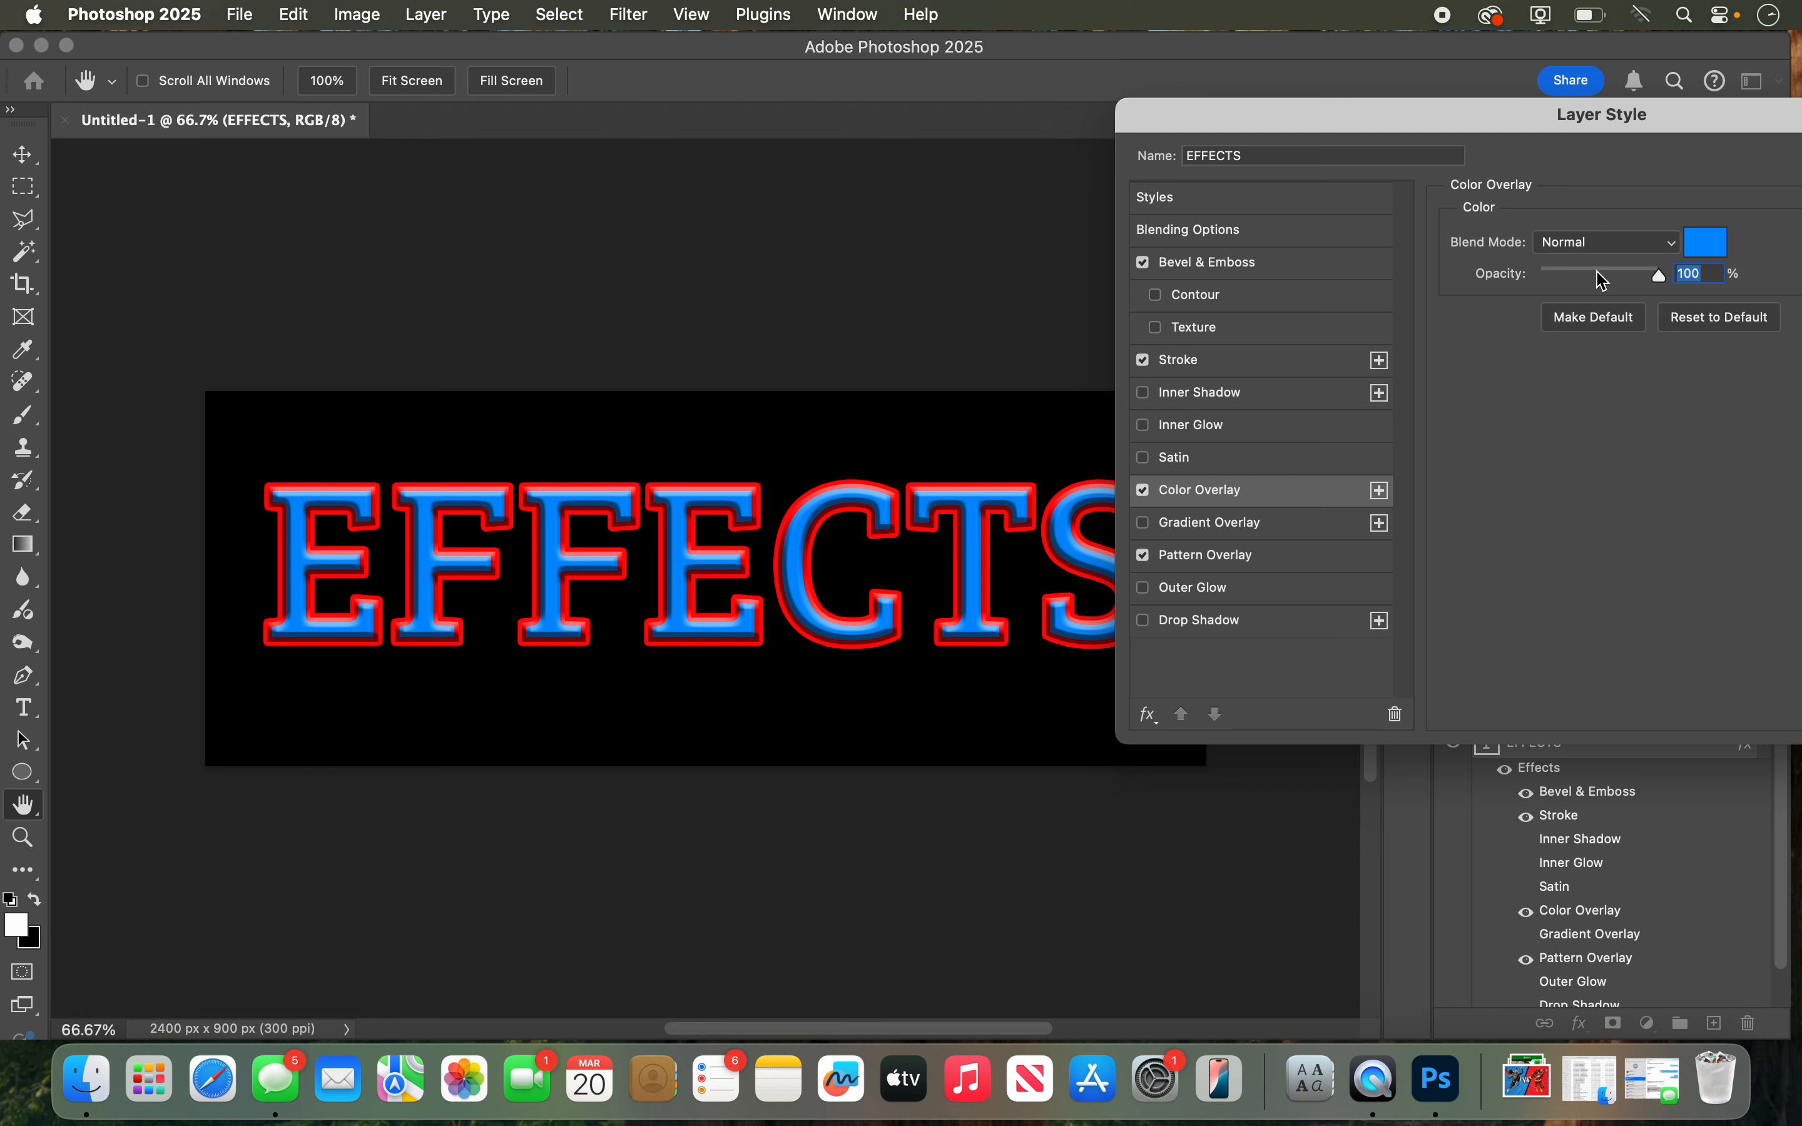
{"action": "left_click_drag", "start_coordinate": [1603, 279], "coordinate": [1563, 274]}
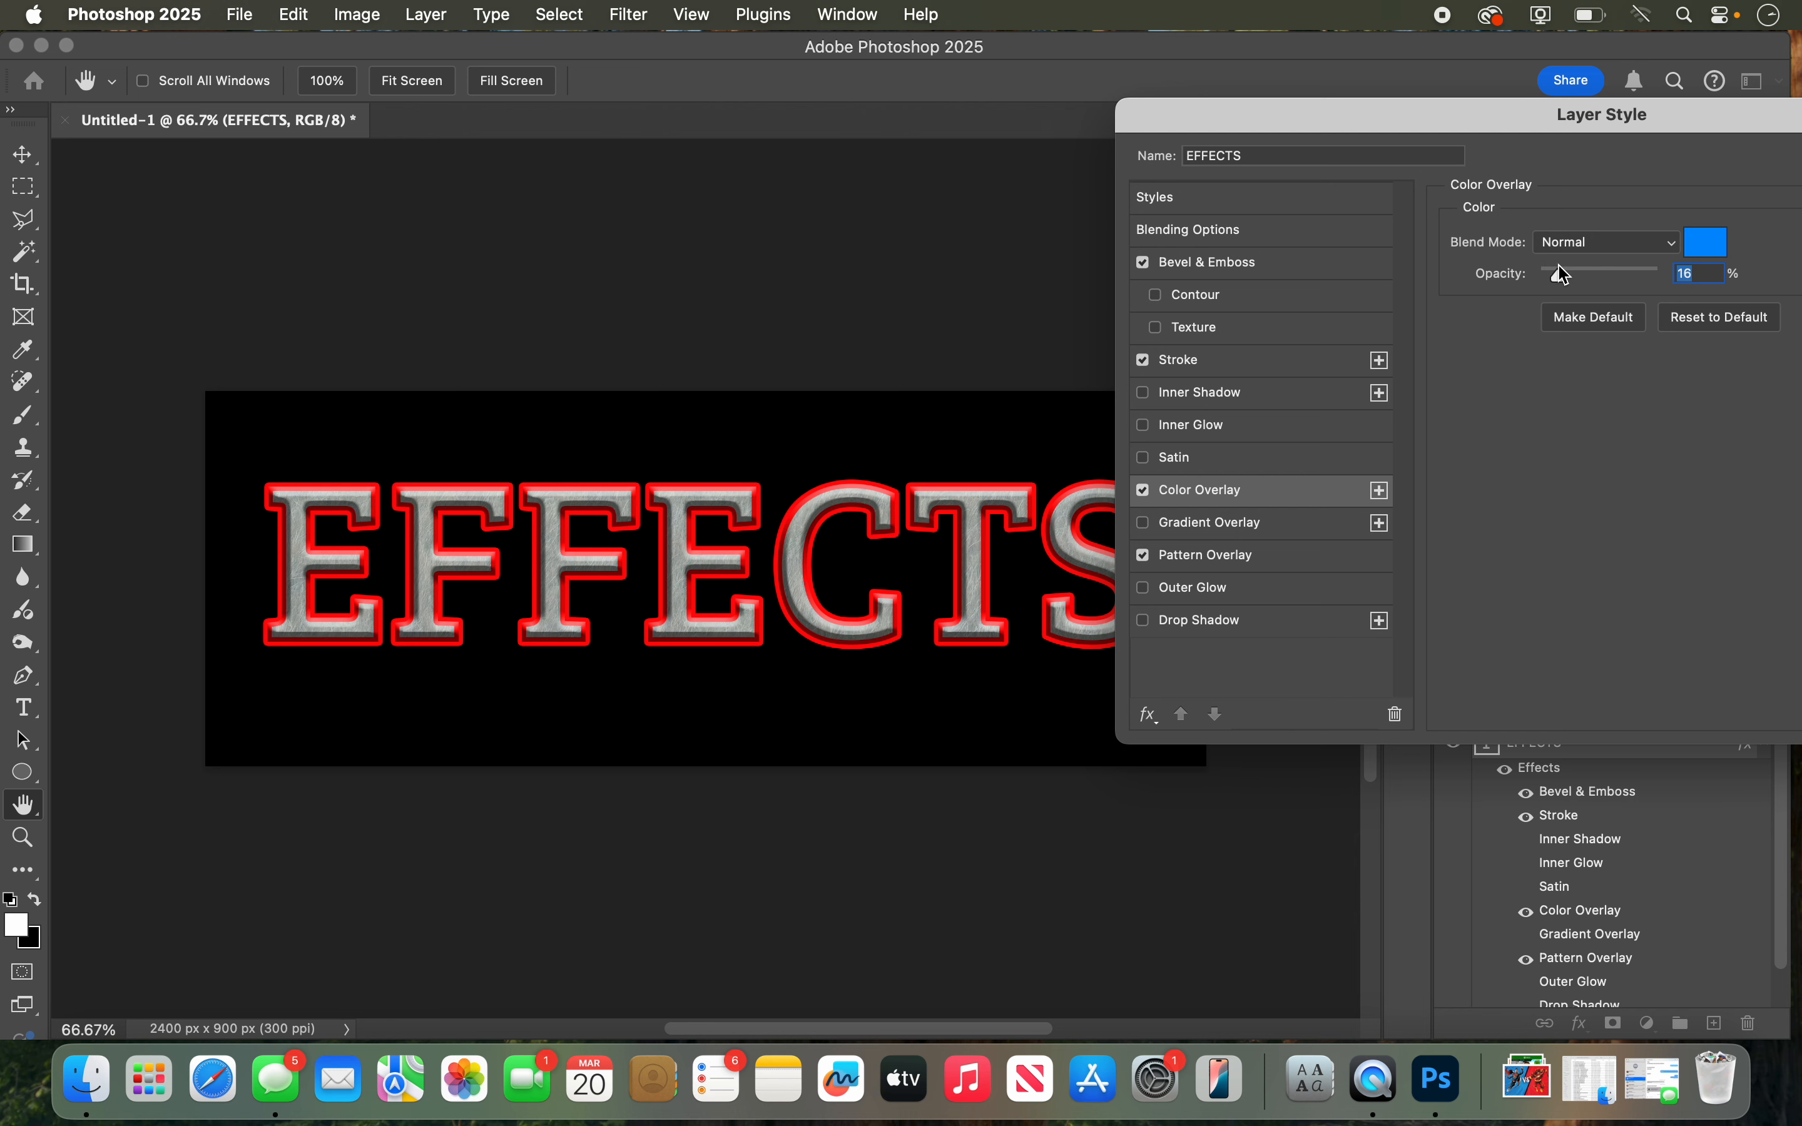
Step: Turn off the Stroke effect on the text and apply the layer style
{"action": "left_click_drag", "start_coordinate": [1501, 119], "coordinate": [1165, 123]}
{"action": "left_click", "coordinate": [810, 365]}
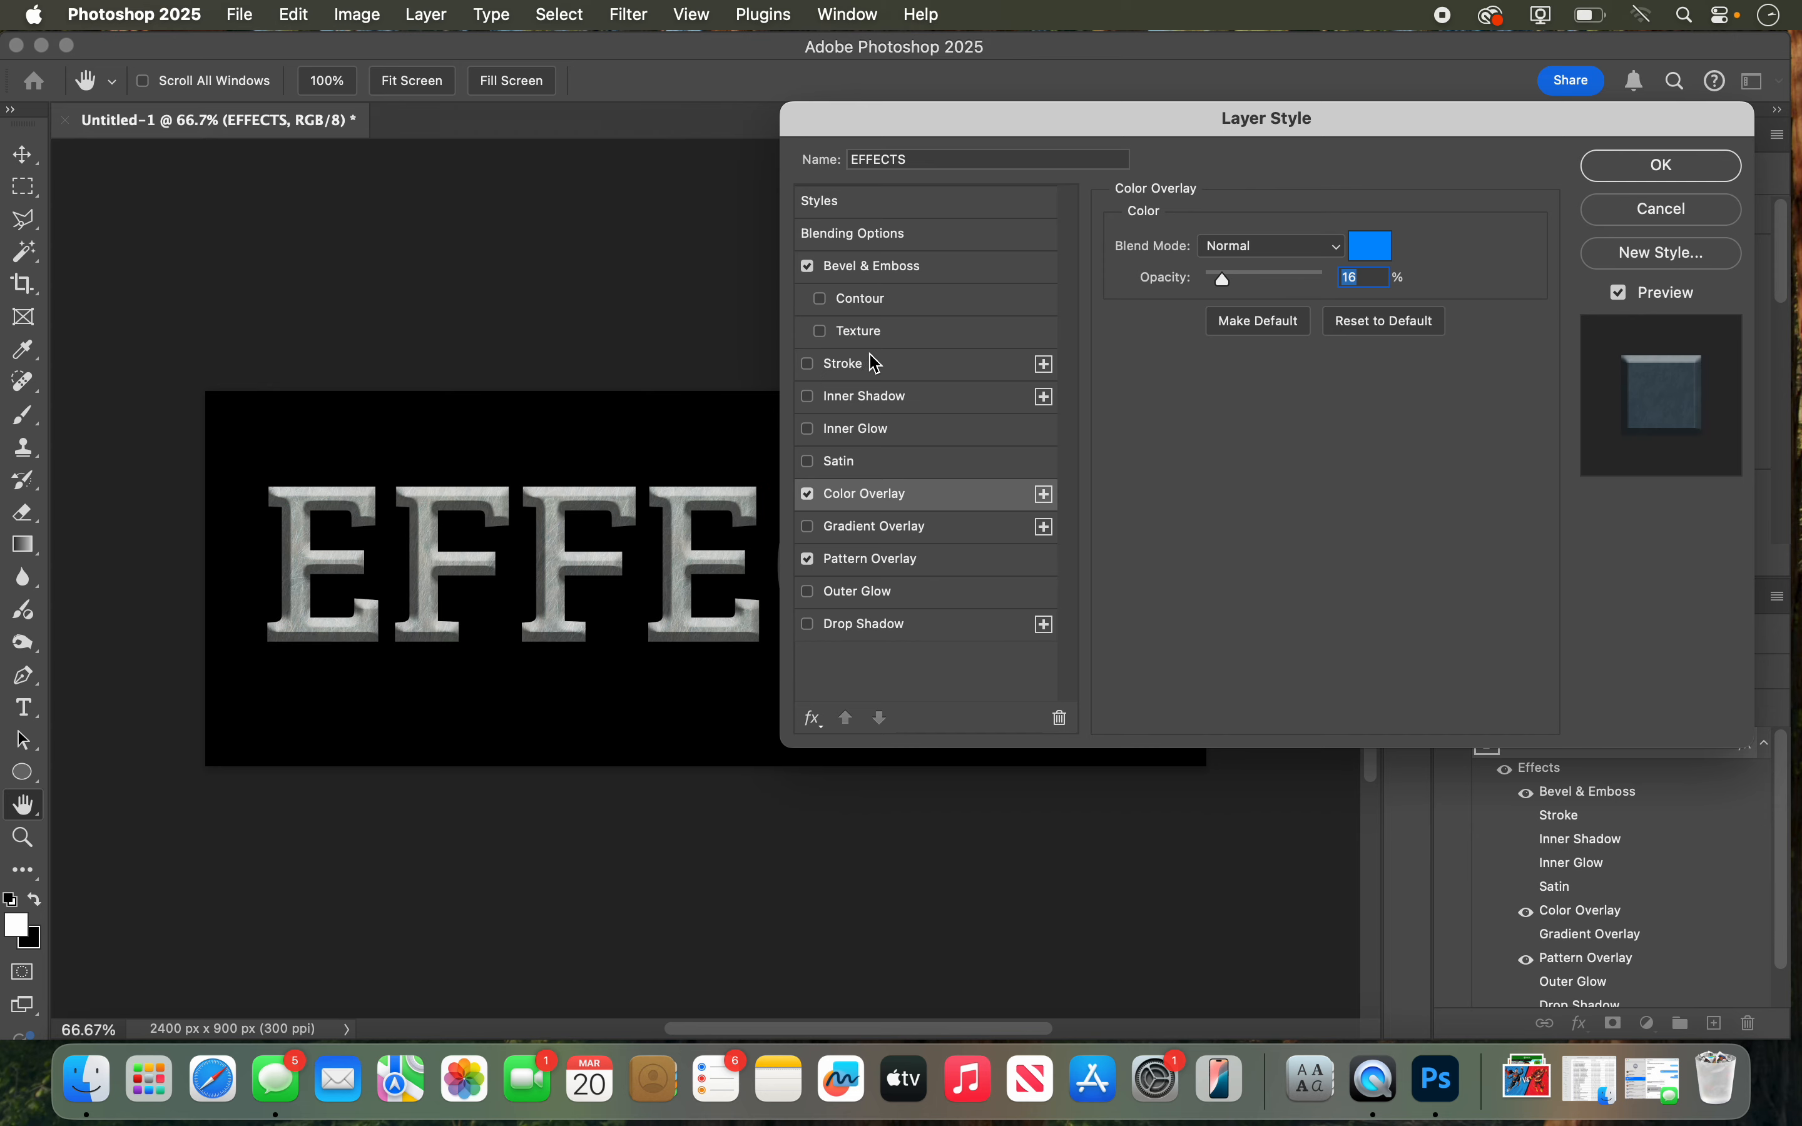
{"action": "left_click", "coordinate": [1663, 165]}
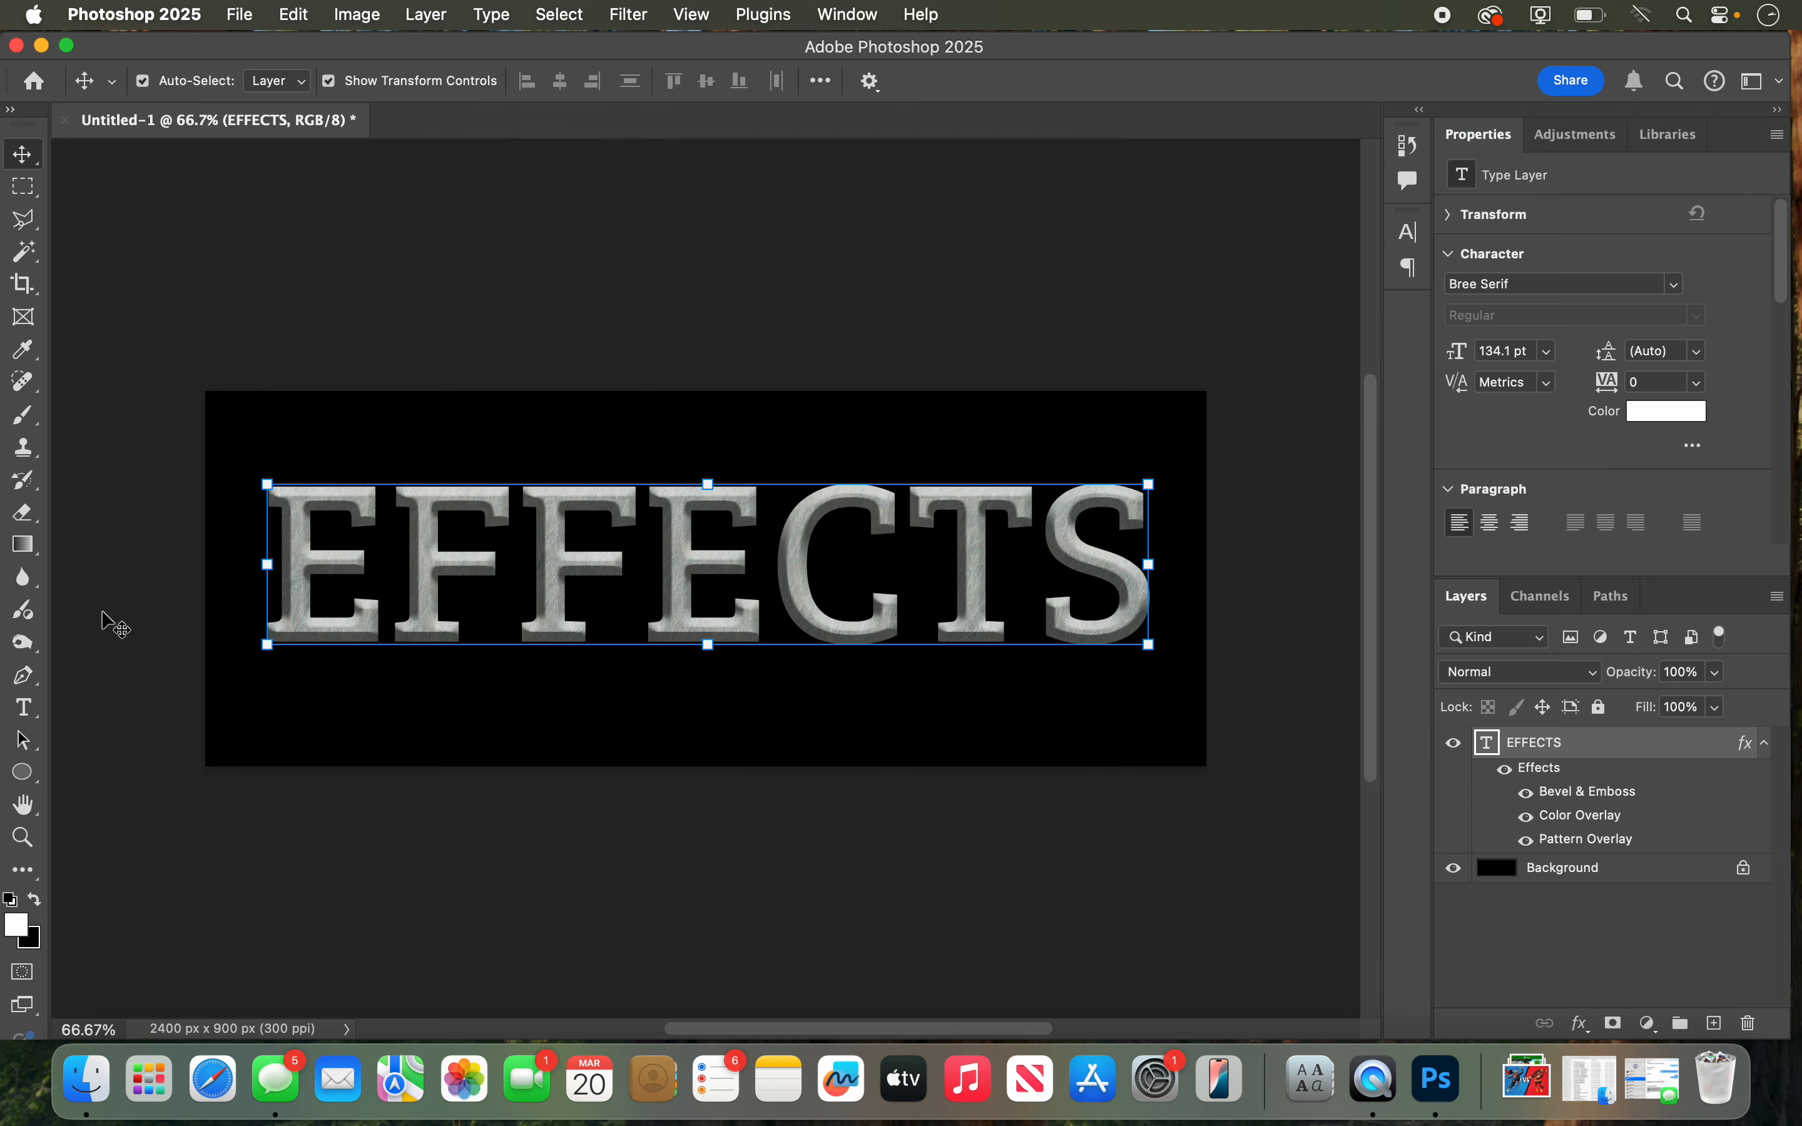
Step: Examine the bevel and pattern texture of the EFFECTS lettering up close, and return to a view of the whole canvas
{"action": "left_click", "coordinate": [23, 838]}
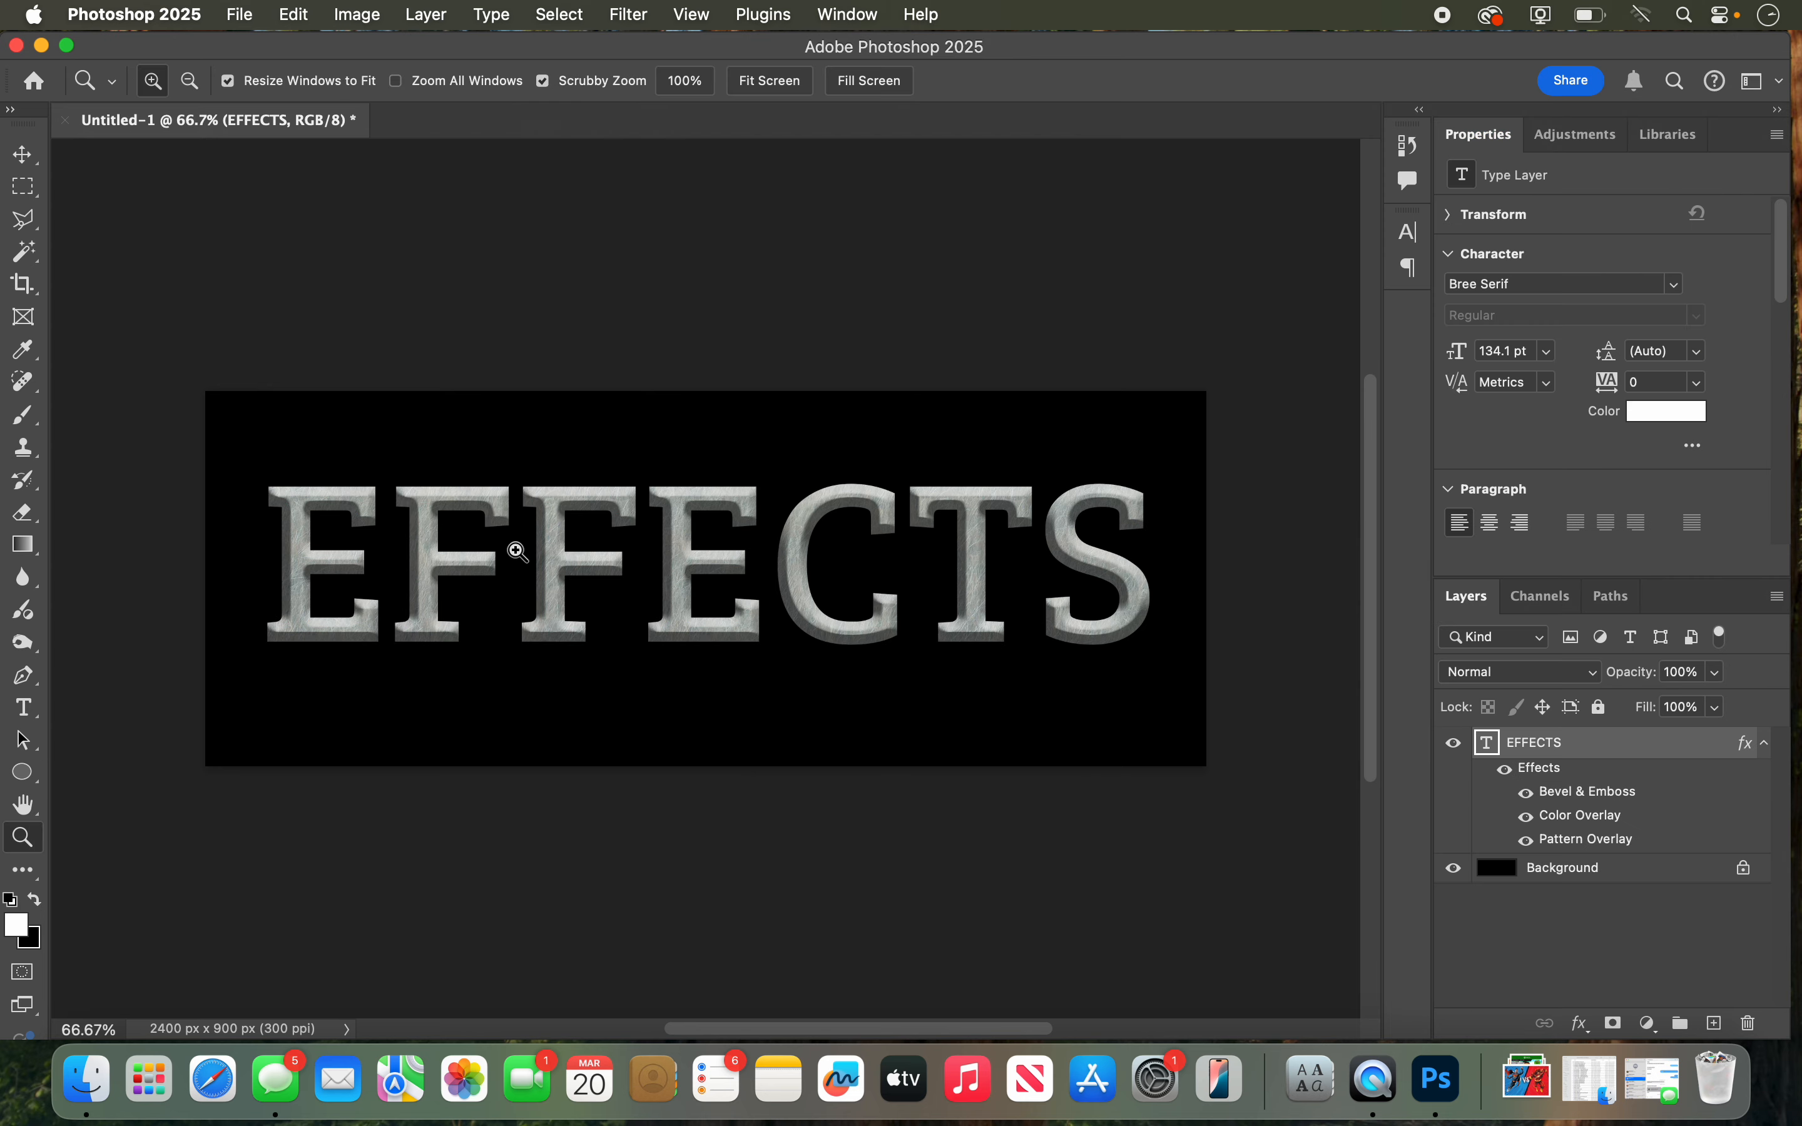
{"action": "left_click", "coordinate": [512, 551]}
{"action": "left_click", "coordinate": [513, 552]}
{"action": "left_click", "coordinate": [513, 551]}
{"action": "left_click", "coordinate": [740, 525]}
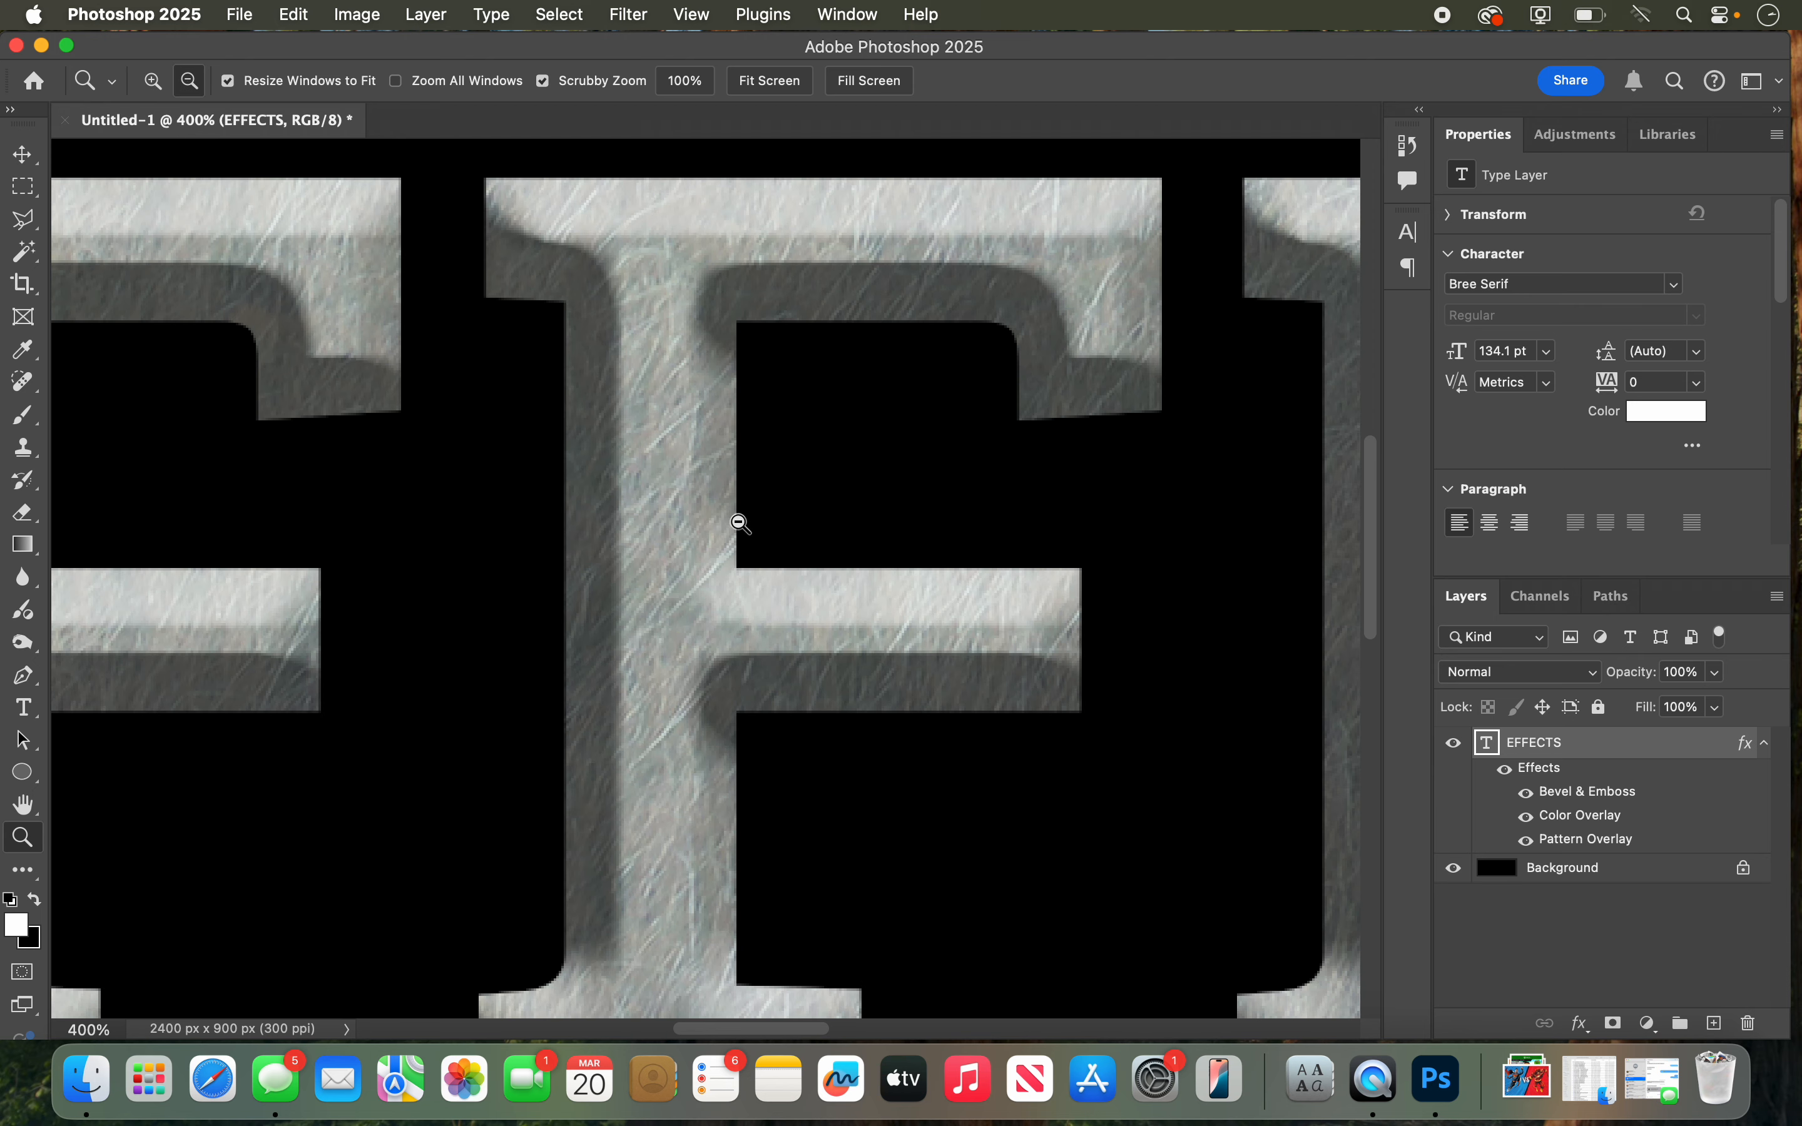
{"action": "left_click", "coordinate": [740, 524], "text": "alt"}
{"action": "left_click", "coordinate": [740, 525], "text": "alt"}
{"action": "left_click", "coordinate": [740, 524], "text": "alt"}
{"action": "left_click", "coordinate": [740, 524], "text": "alt"}
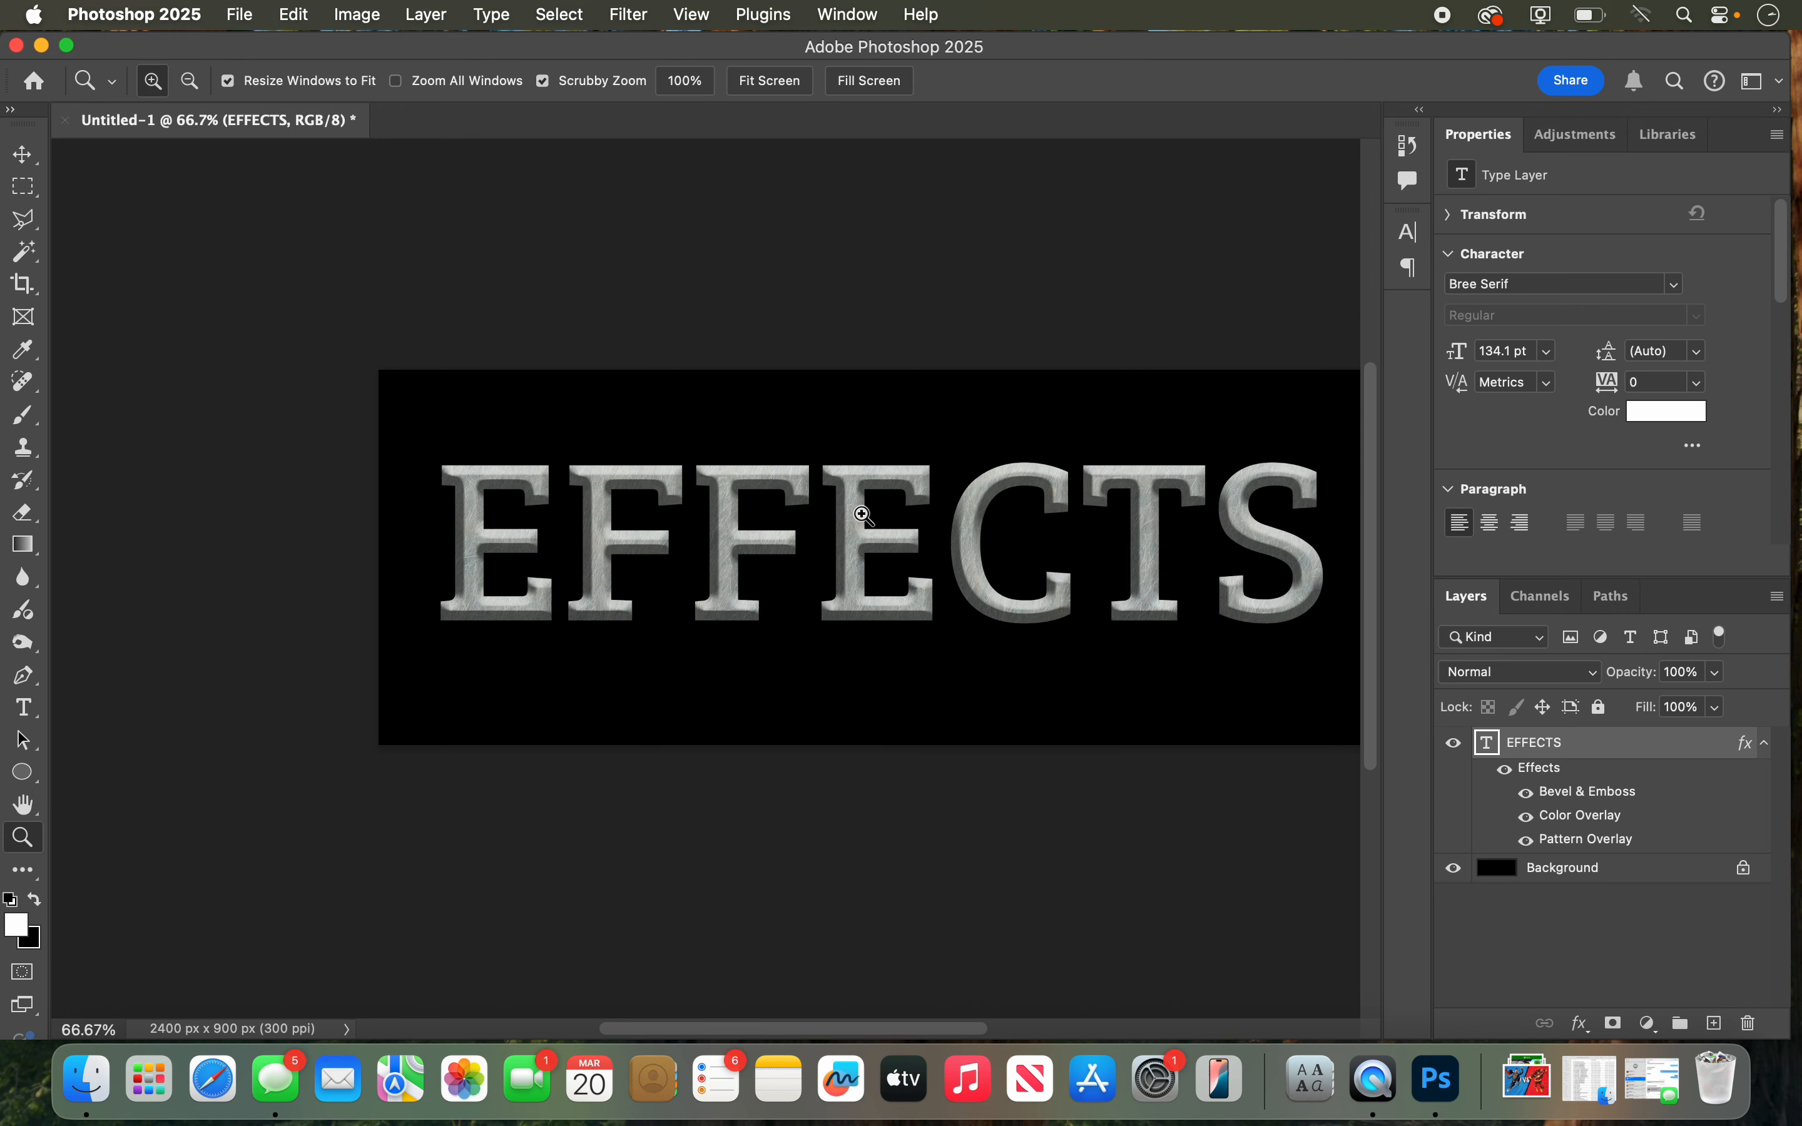
{"action": "left_click", "coordinate": [893, 513]}
{"action": "left_click", "coordinate": [893, 513], "text": "alt"}
{"action": "left_click", "coordinate": [893, 513]}
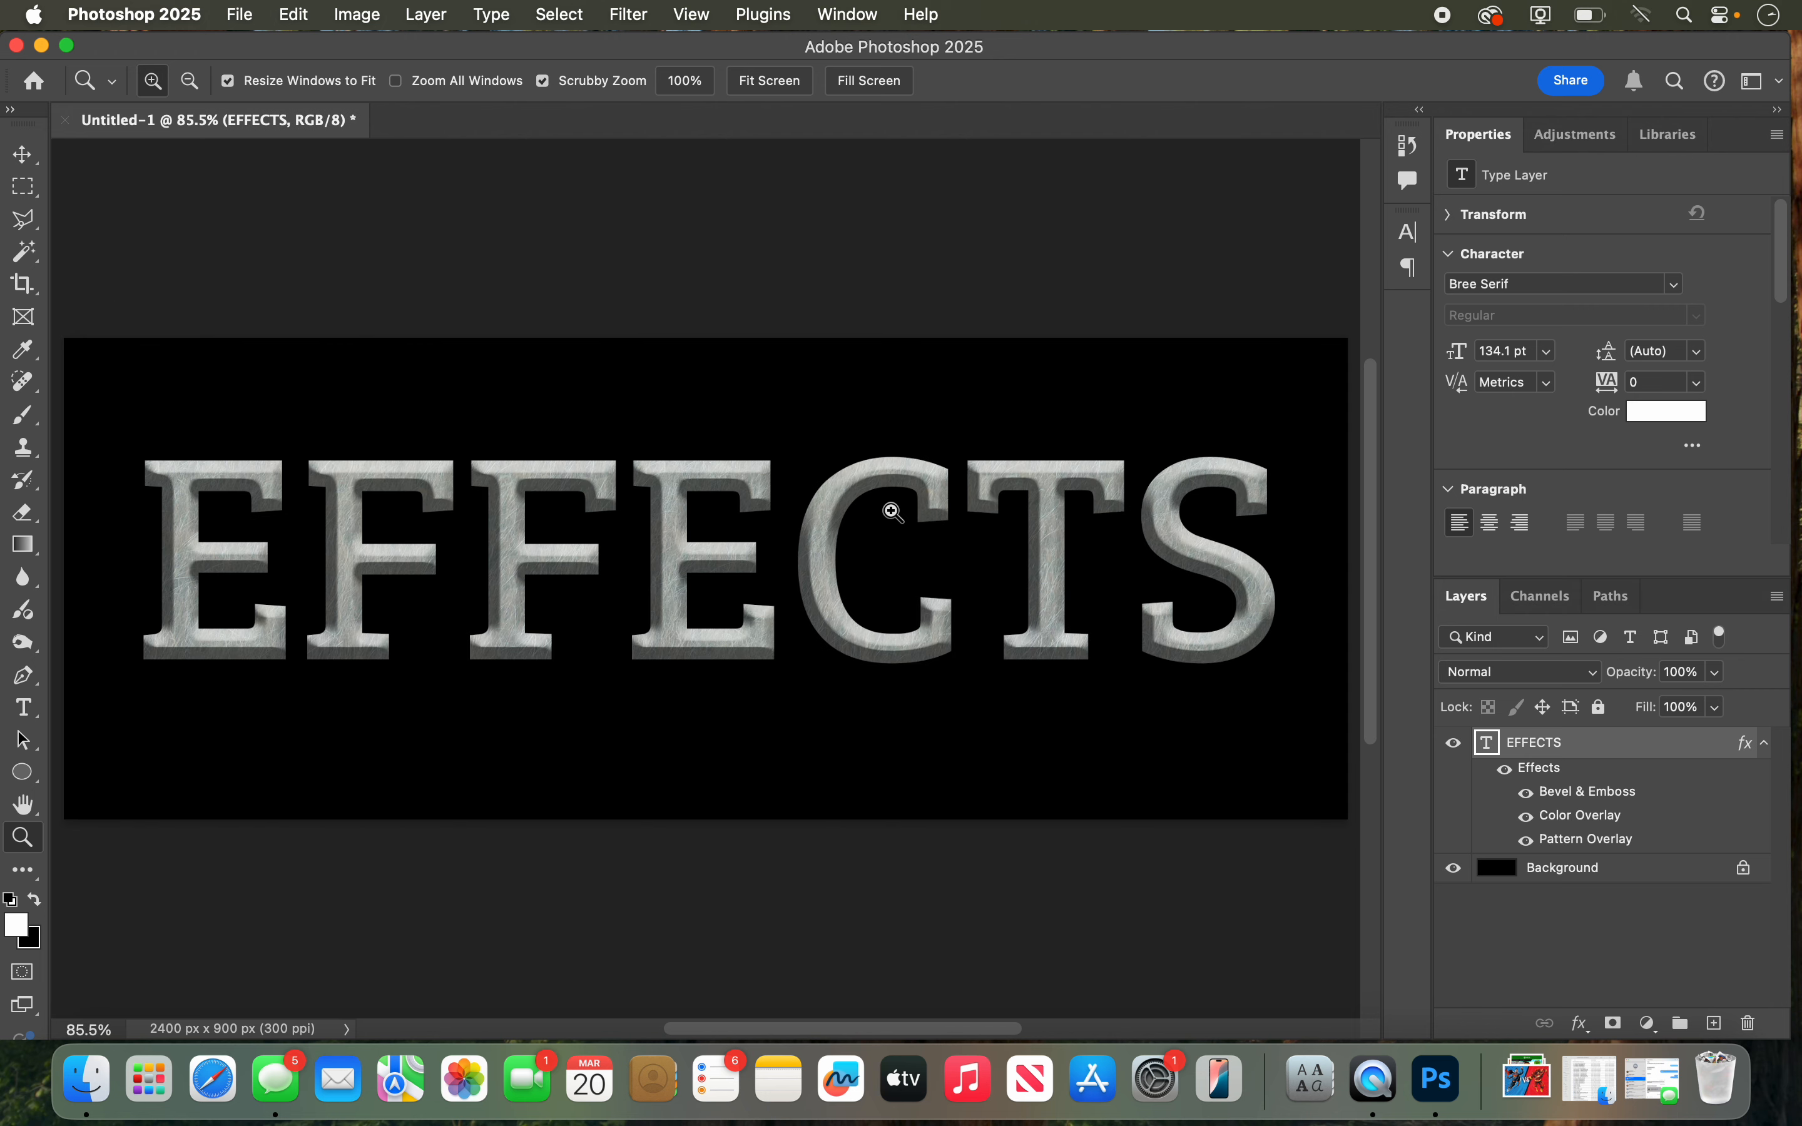